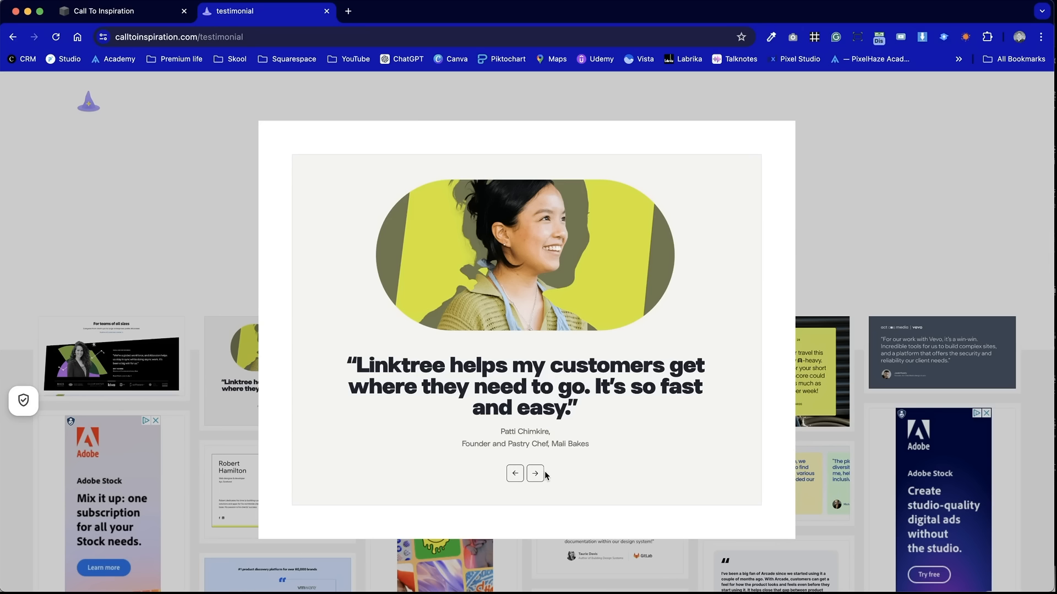
# Switch to the Squarespace editor tab and add a blank section to the Home page
pyautogui.hotkey('ctrl', 'shift', 'Tab')
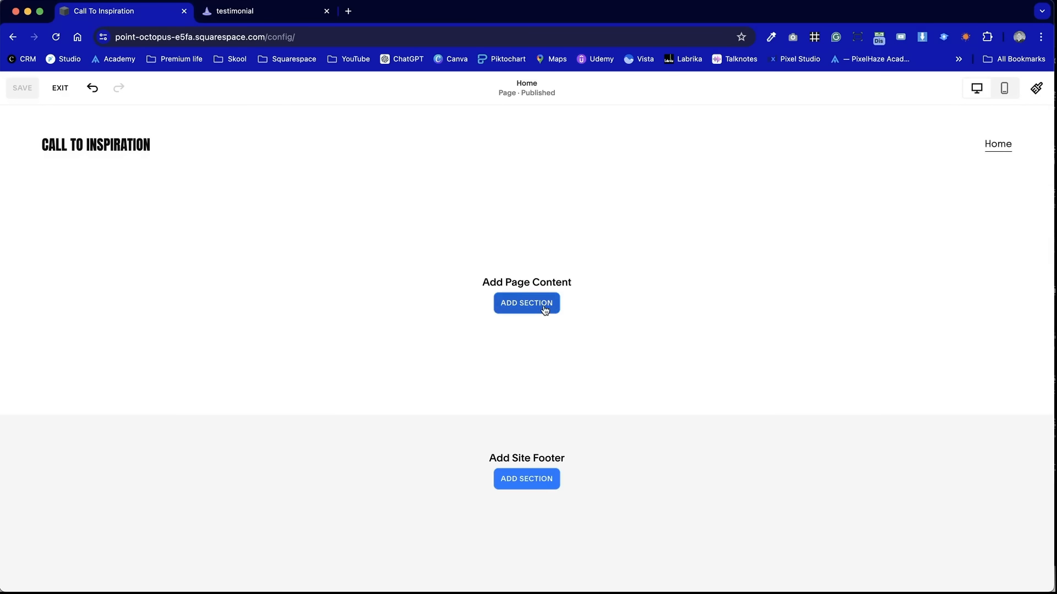
pyautogui.click(544, 309)
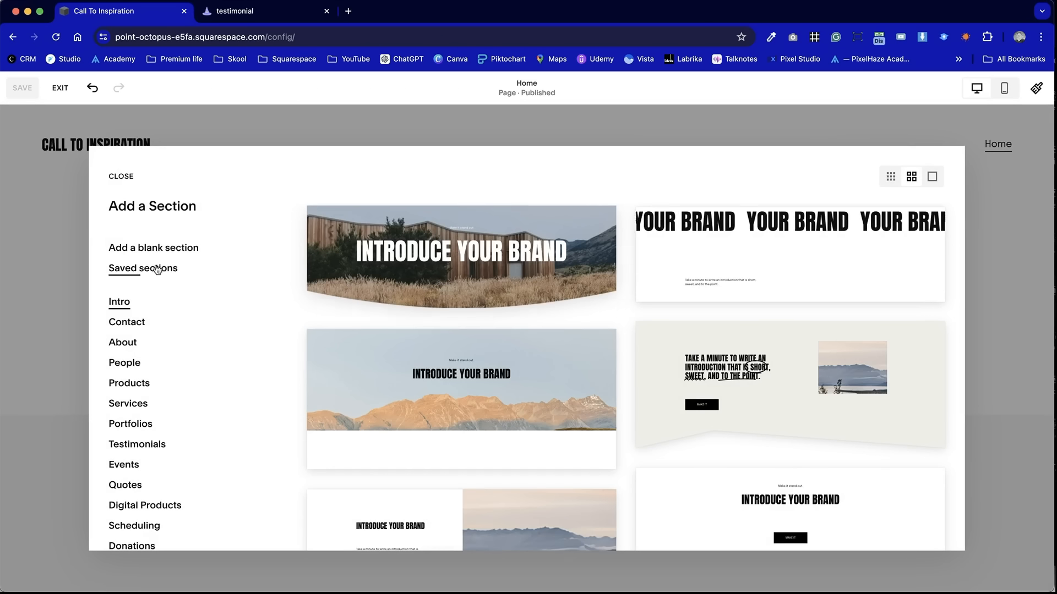
pyautogui.click(150, 248)
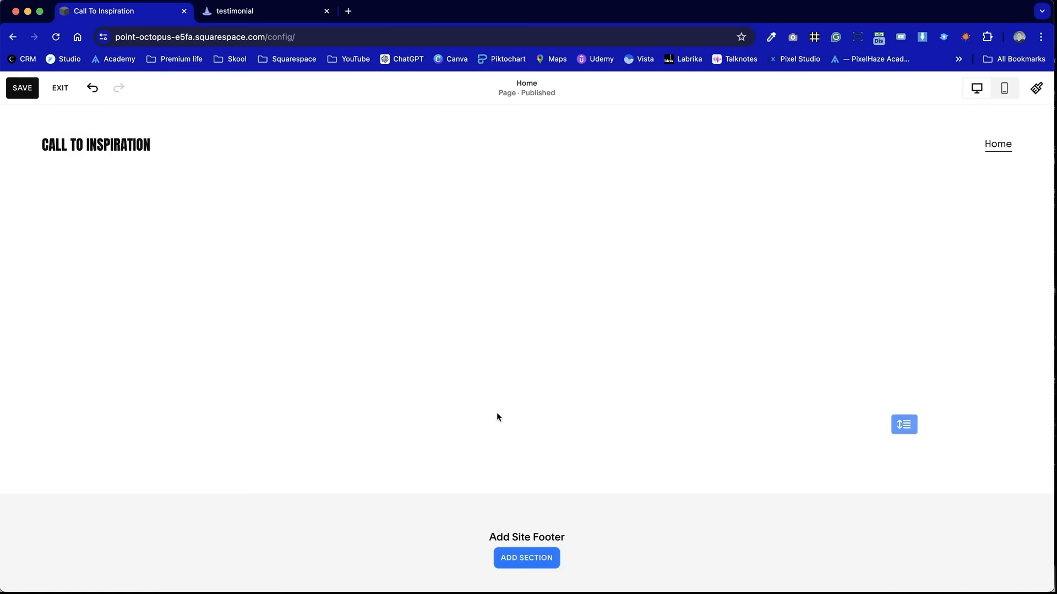
# Add a text block to the blank section and fill it with the Lorem ipsum placeholder paragraph
pyautogui.click(83, 218)
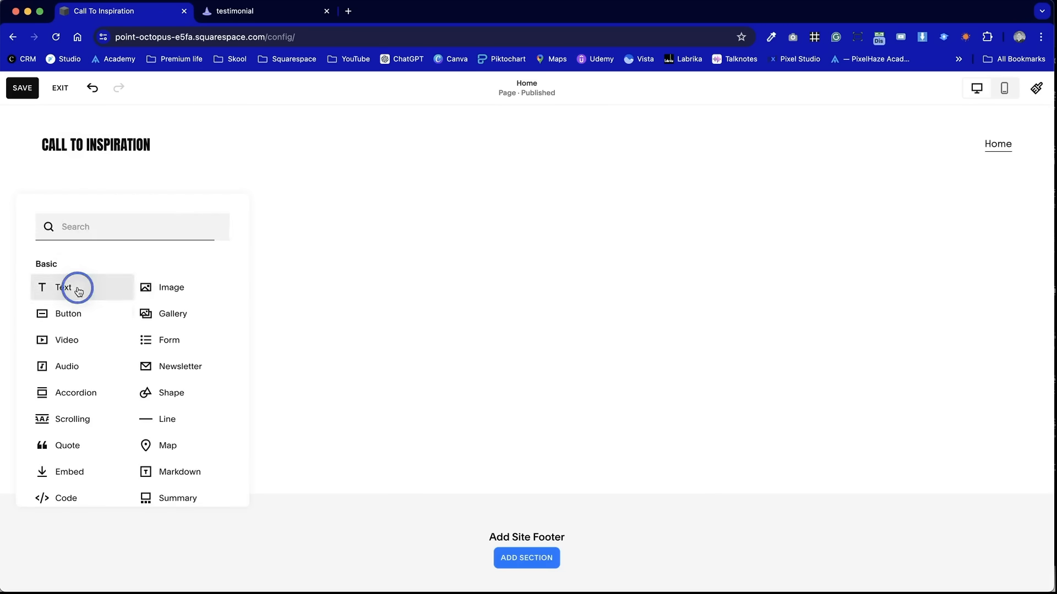
pyautogui.click(77, 290)
pyautogui.click(215, 262)
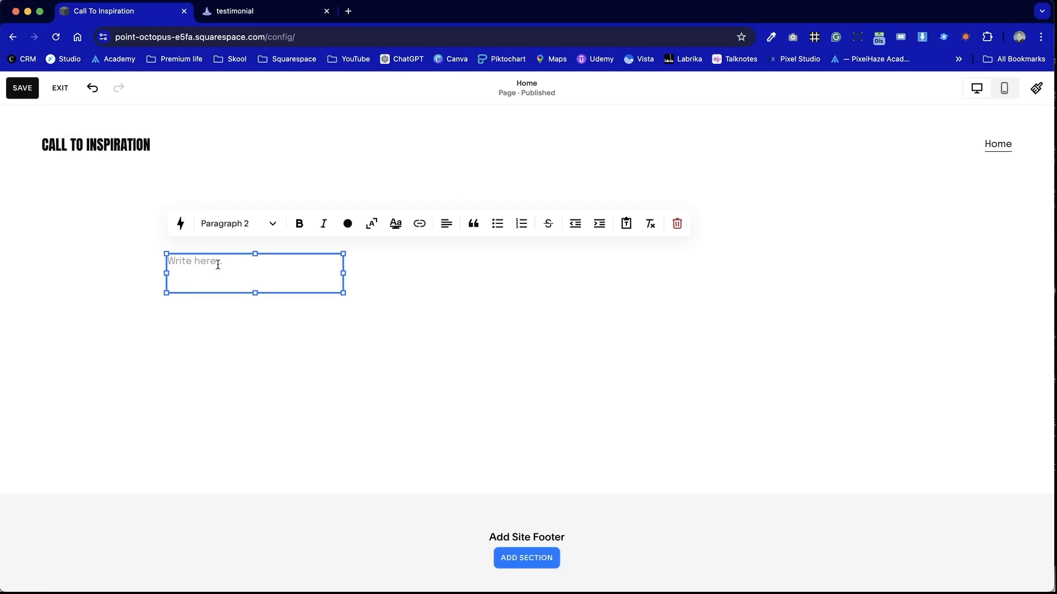
pyautogui.write('Lorem ipsum dolor sit amet, consectetur adipiscing elit, sed do eiusmod tempor incididunt ut labore et dolore magna aliqua. Ut enim ad minim veniam, quis nostrud exercitation ullamco laboris nisi ut aliquip ex ea commodo consequat. Duis aute irure dolor in reprehenderit in voluptate velit esse cillum dolore eu fugiat nulla pariatur. Excepteur sint occaecat cupidatat non proident, sunt in culpa qui officia deserunt mollit anim id est laborum.')
# Widen the text block across the middle of the section, shorten its empty height and move it lower
pyautogui.moveTo(343, 355); pyautogui.dragTo(643, 347)
pyautogui.moveTo(579, 372); pyautogui.dragTo(662, 431)
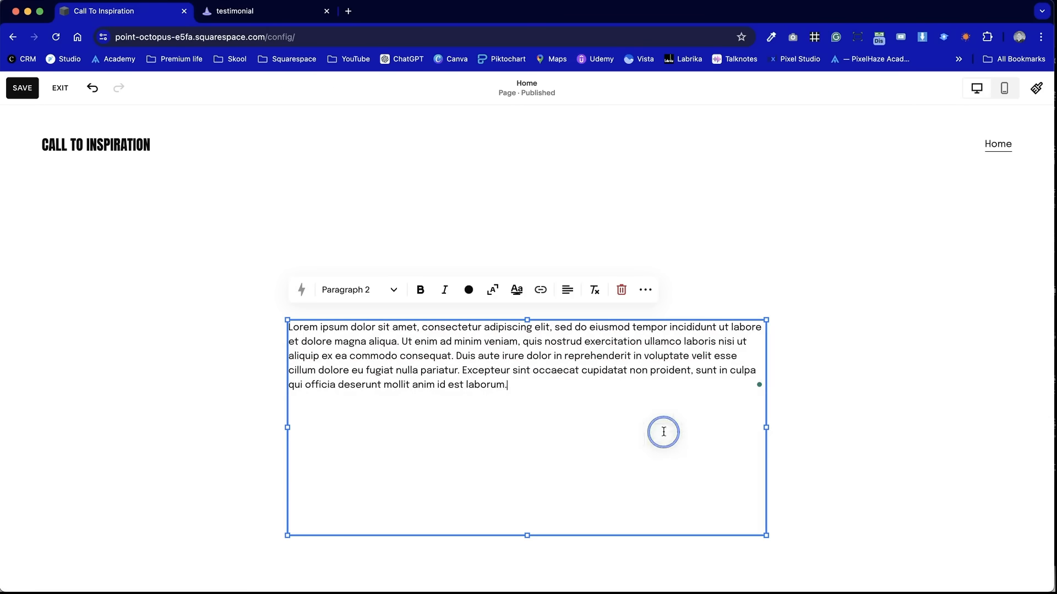
pyautogui.moveTo(524, 529); pyautogui.dragTo(526, 438)
pyautogui.moveTo(552, 356); pyautogui.dragTo(554, 446)
pyautogui.click(664, 378)
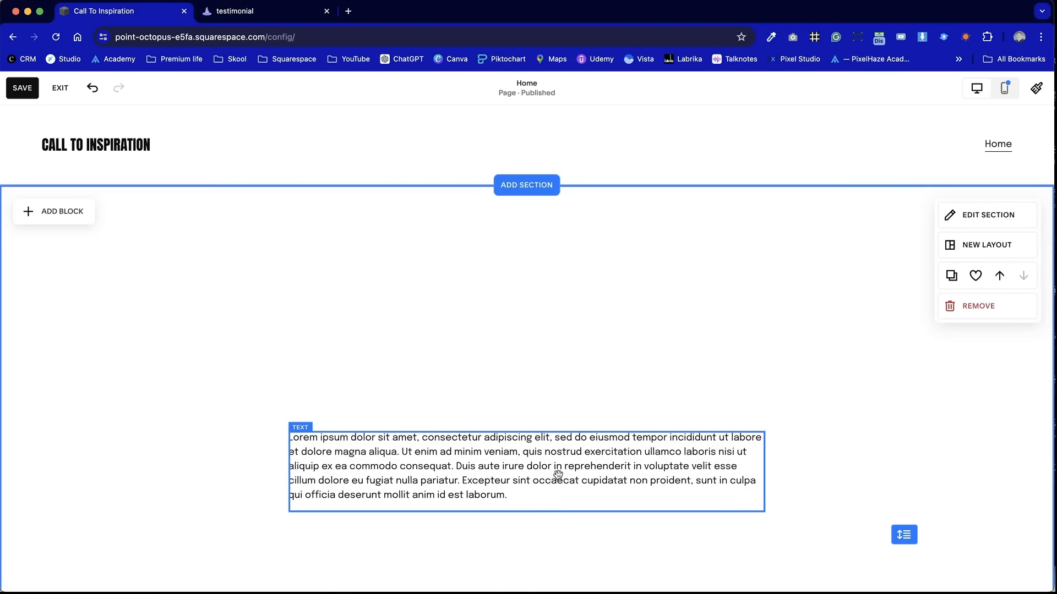
# Check the testimonial reference, return to the editor and format the entire placeholder text as bold Heading 2
pyautogui.hotkey('ctrl', 'Tab')
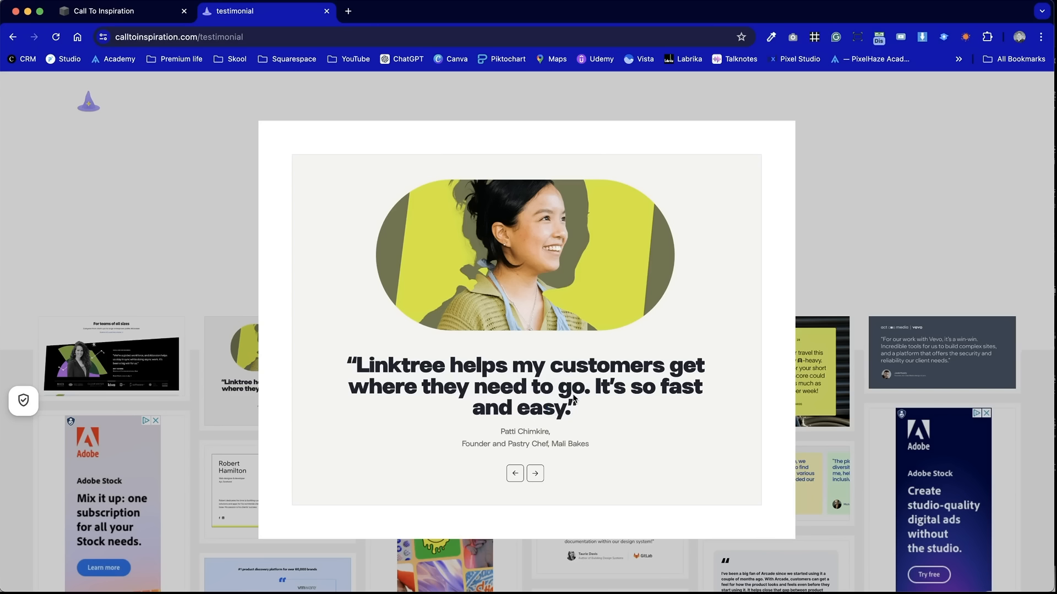
pyautogui.hotkey('ctrl', 'shift', 'Tab')
pyautogui.click(549, 482)
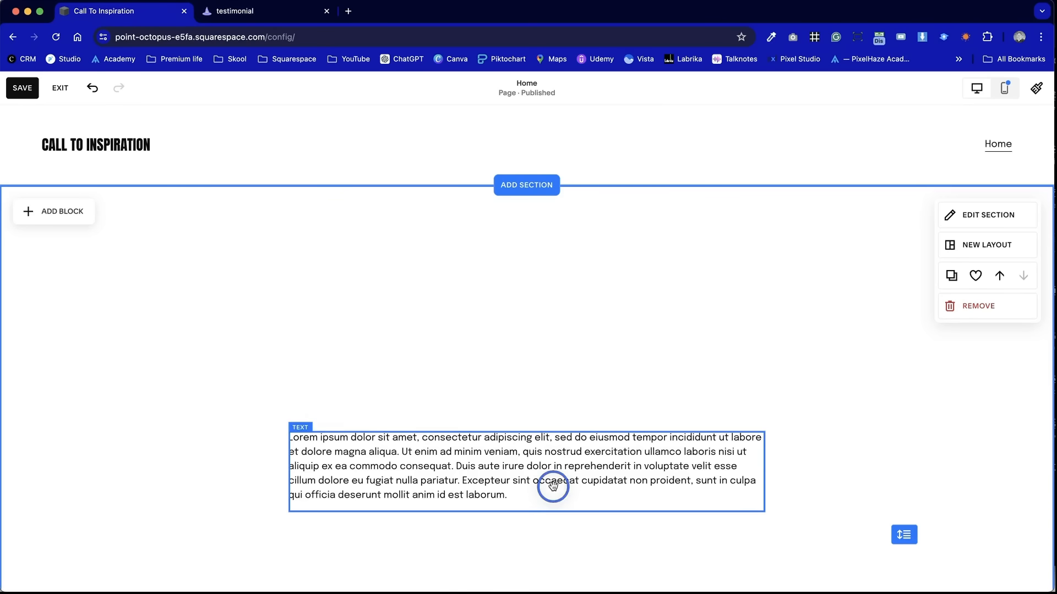
pyautogui.doubleClick(550, 483)
pyautogui.press('super+a')
pyautogui.click(358, 400)
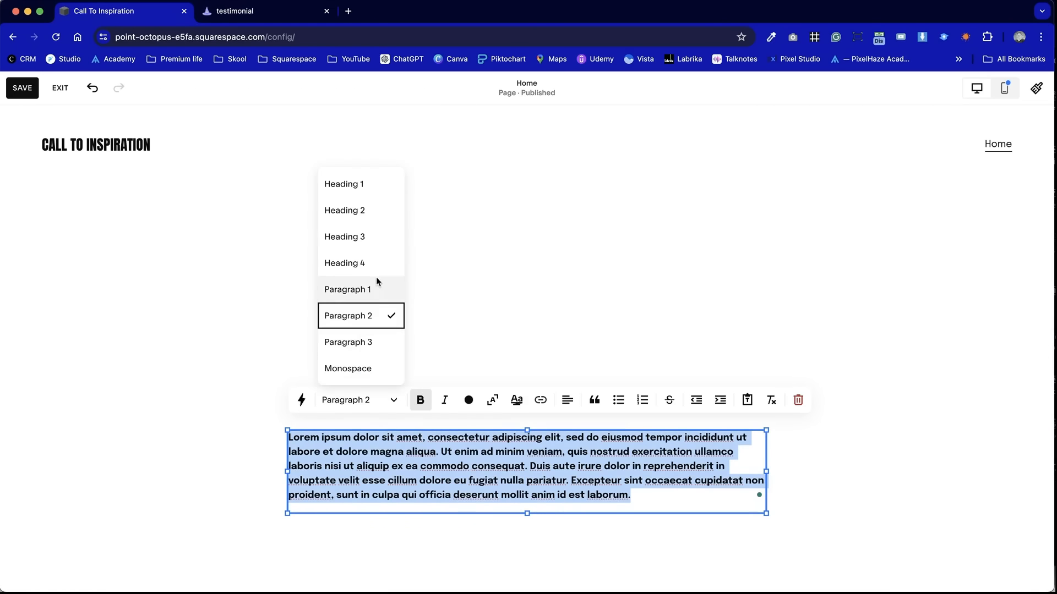
pyautogui.click(379, 220)
pyautogui.click(768, 416)
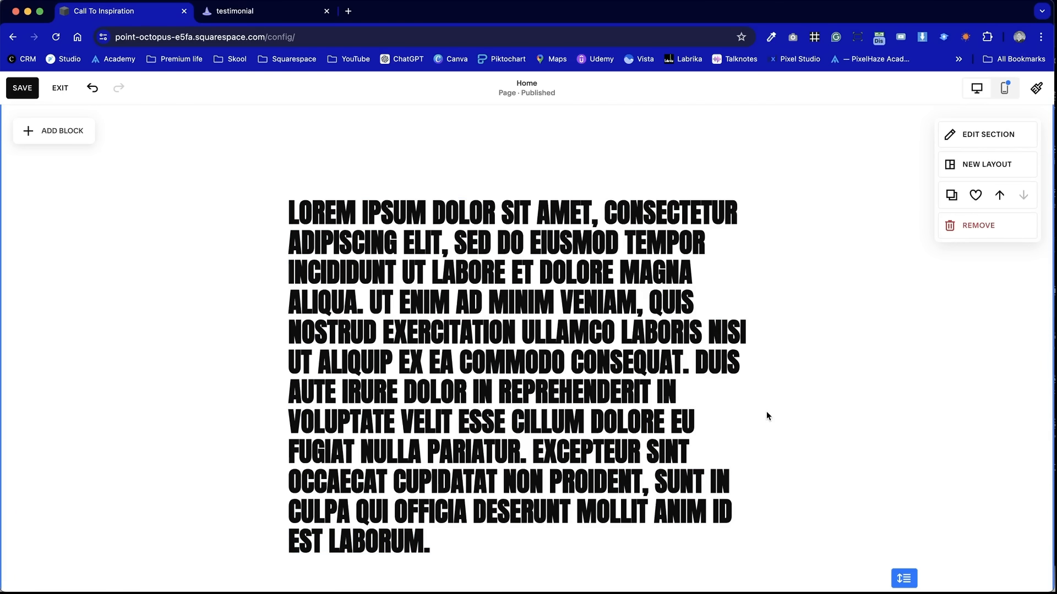
pyautogui.click(888, 353)
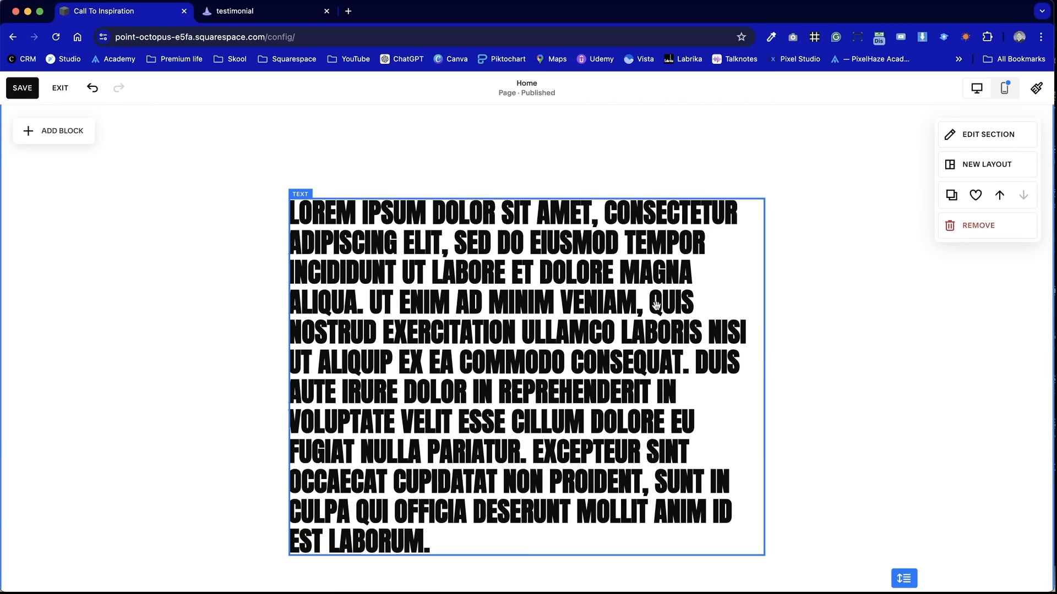
# Trim the placeholder heading so that it ends after "Ut enim ad minim veniam."
pyautogui.tripleClick(550, 414)
pyautogui.click(659, 374)
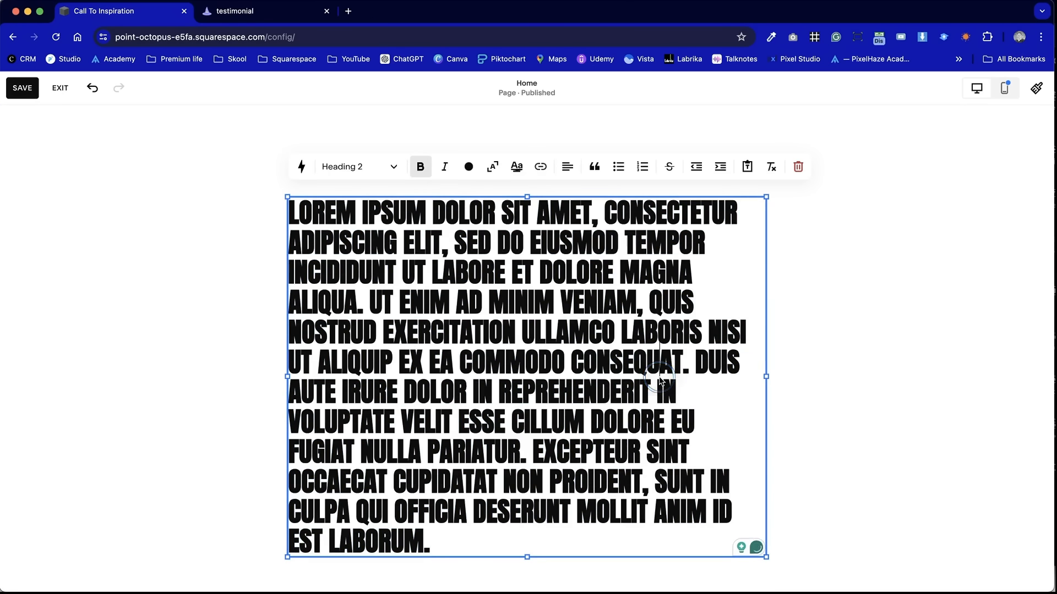
pyautogui.moveTo(689, 363); pyautogui.dragTo(687, 549)
pyautogui.press('Return')
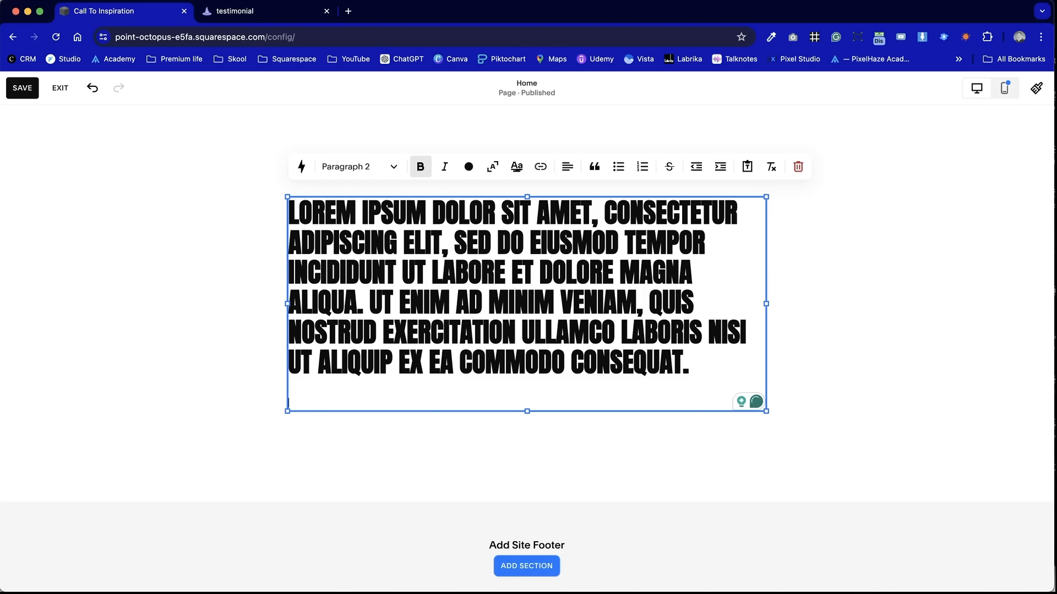
pyautogui.press('BackSpace')
pyautogui.moveTo(696, 364); pyautogui.dragTo(642, 306)
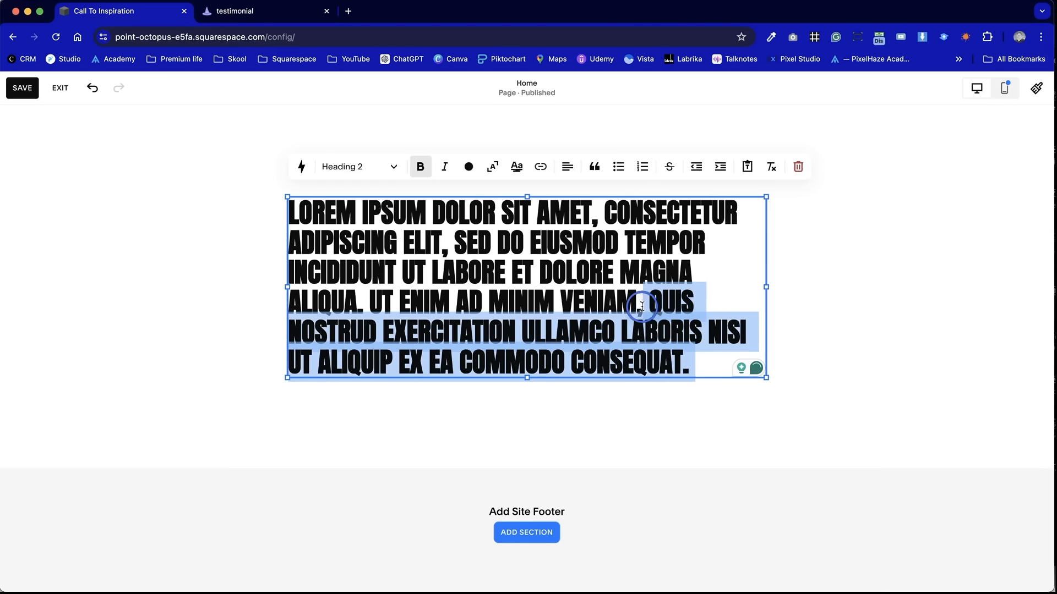
pyautogui.press('BackSpace')
# Enclose the placeholder heading in curly opening and closing quotation marks
pyautogui.click(818, 332)
pyautogui.click(457, 222)
pyautogui.click(318, 209)
pyautogui.press('Left')
pyautogui.write('“')
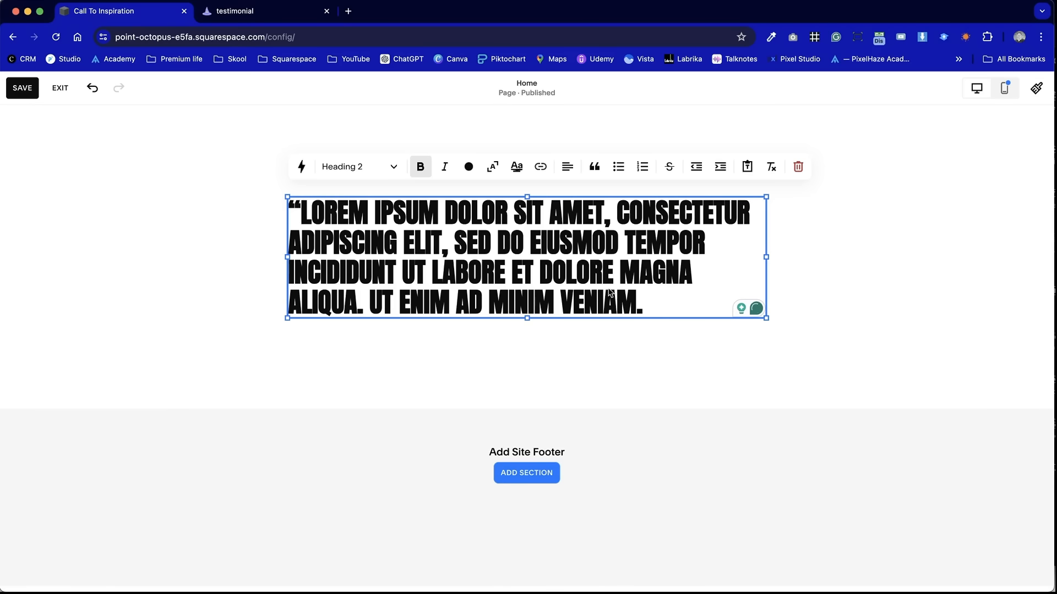
pyautogui.click(661, 302)
pyautogui.write('”')
pyautogui.click(873, 319)
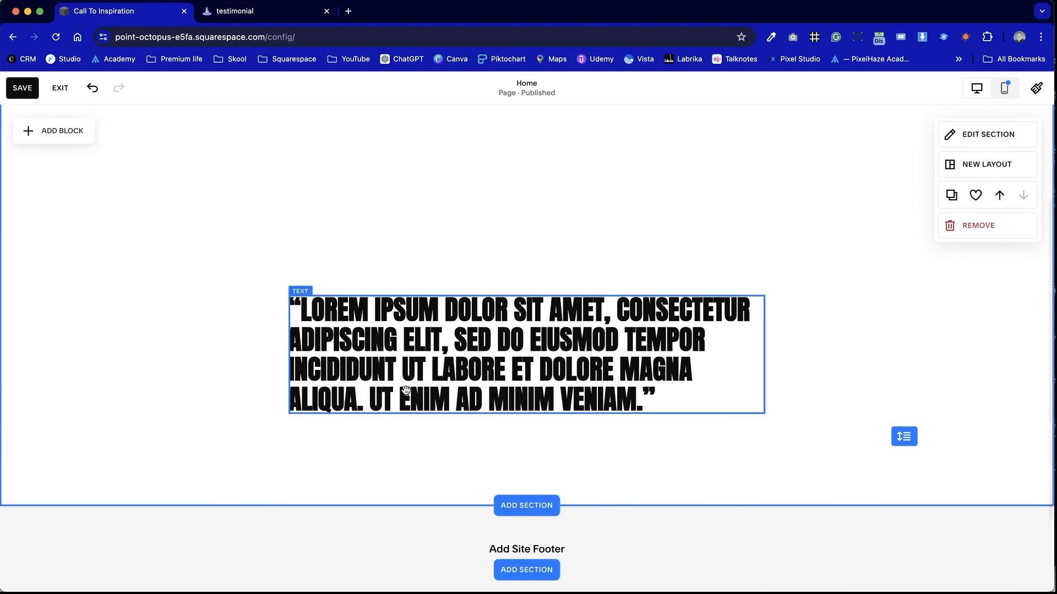
# Extend the section downward by one grid row below the quote
pyautogui.click(669, 376)
pyautogui.click(849, 416)
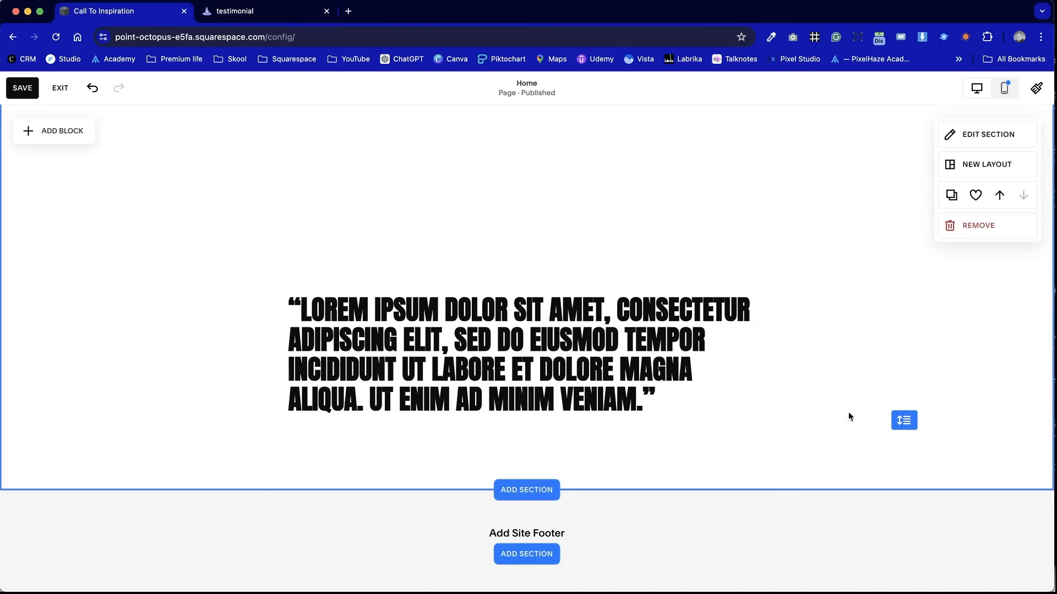
pyautogui.moveTo(904, 422); pyautogui.dragTo(903, 442)
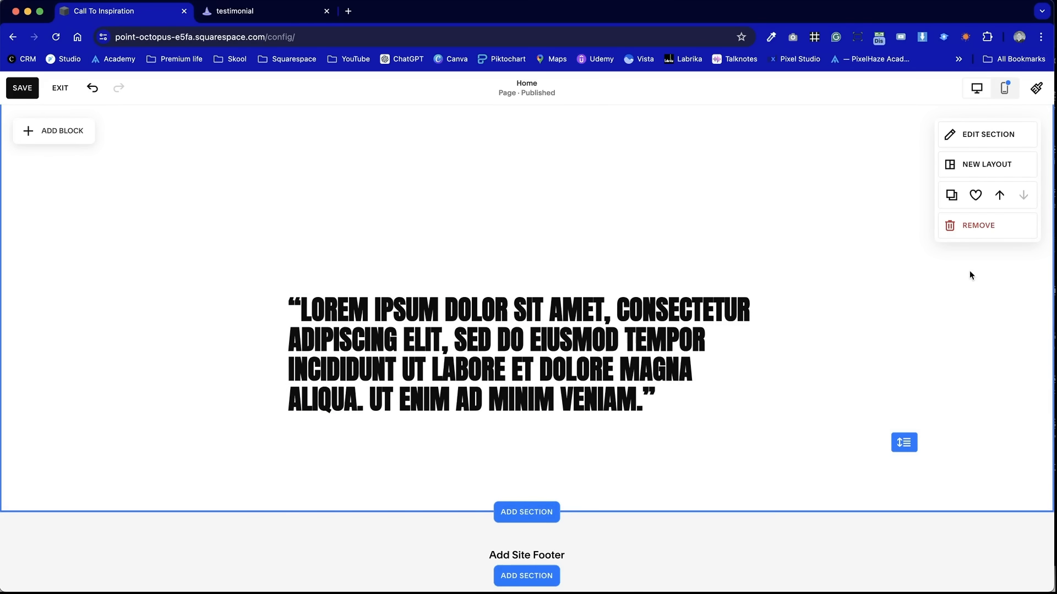
pyautogui.scroll(2, 969, 271)
# Compare with the testimonial reference and apply the light beige colour theme to the section
pyautogui.hotkey('ctrl', 'Tab')
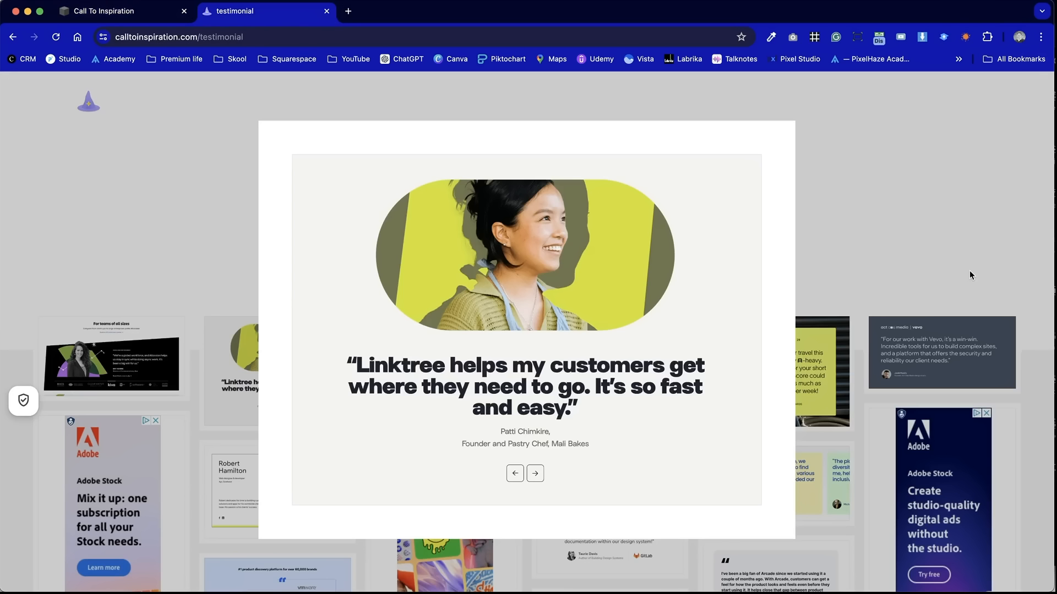
pyautogui.hotkey('ctrl', 'shift', 'Tab')
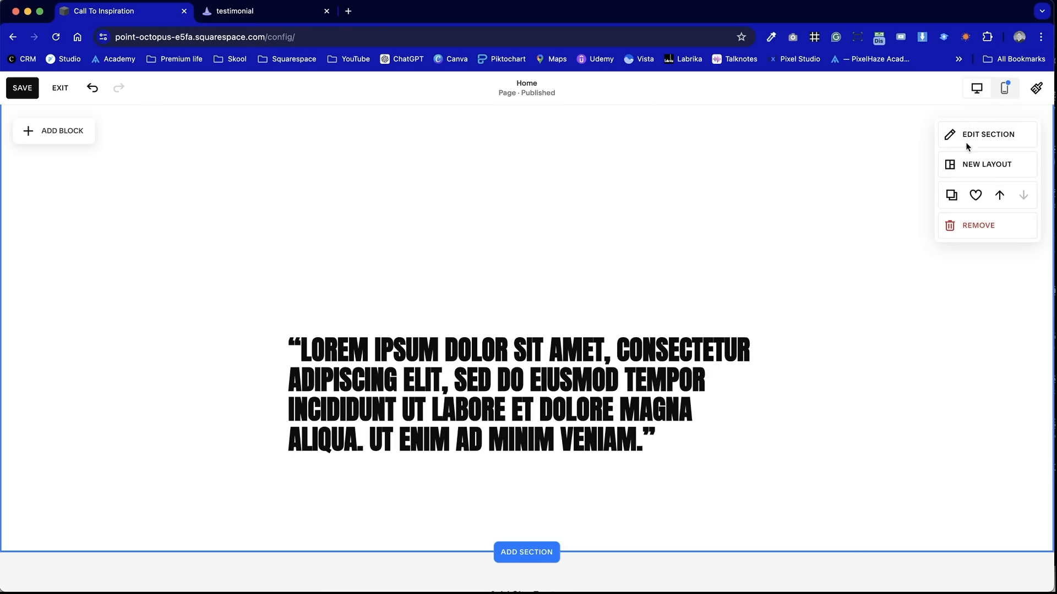
pyautogui.click(979, 131)
pyautogui.click(972, 168)
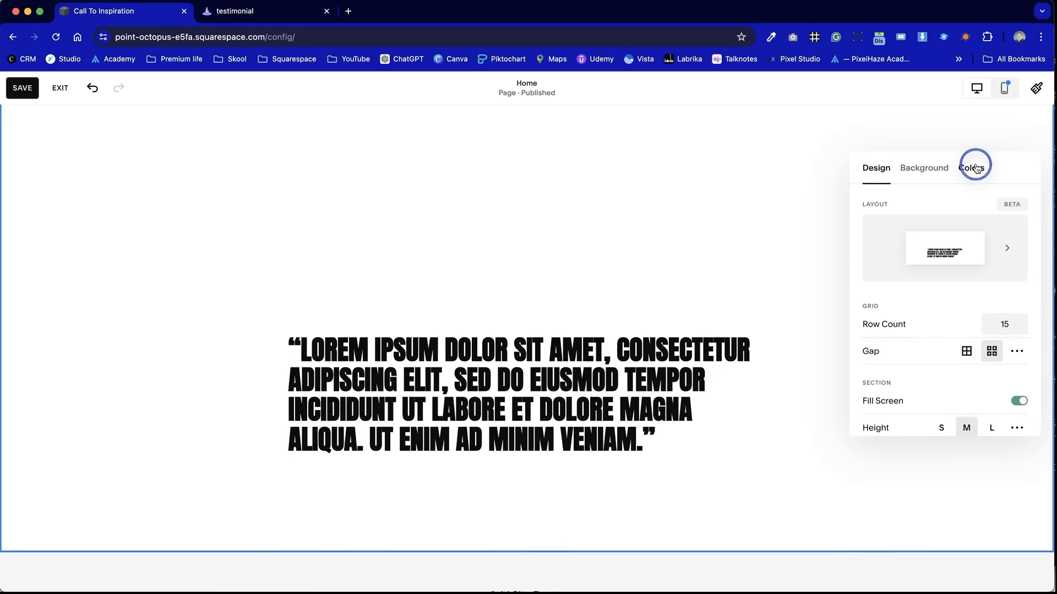
pyautogui.click(969, 306)
pyautogui.click(600, 245)
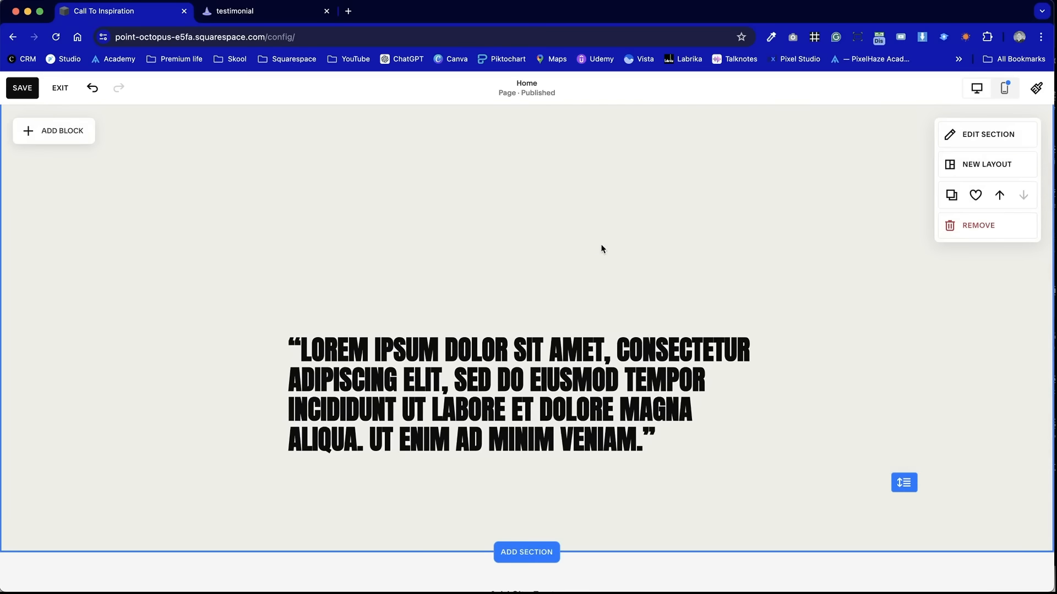
# Check the reference again, add an image block above the quote and stretch it to the quote's full width
pyautogui.hotkey('ctrl', 'Tab')
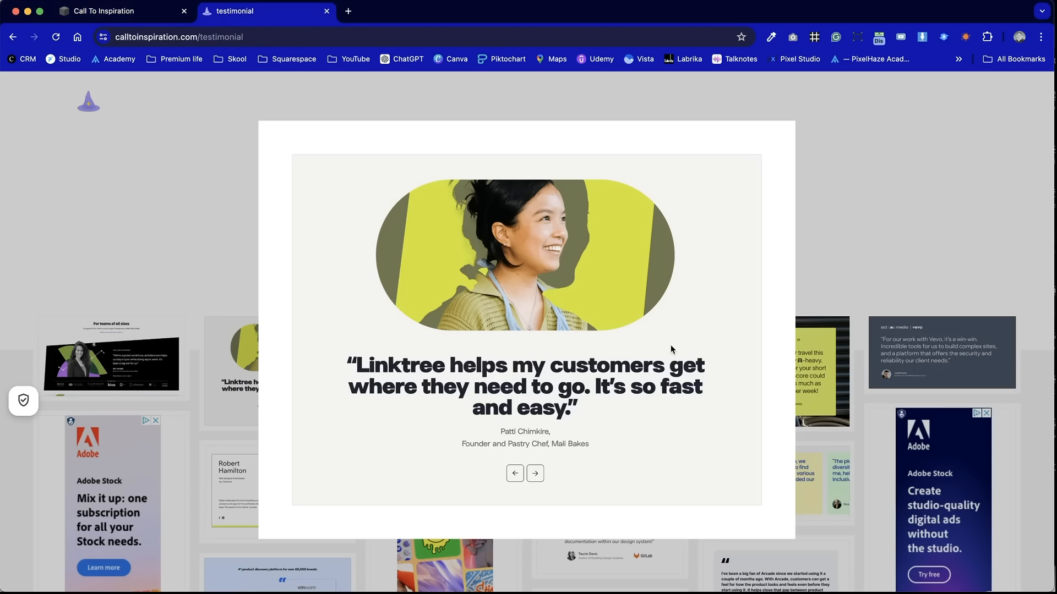
pyautogui.hotkey('ctrl', 'shift', 'Tab')
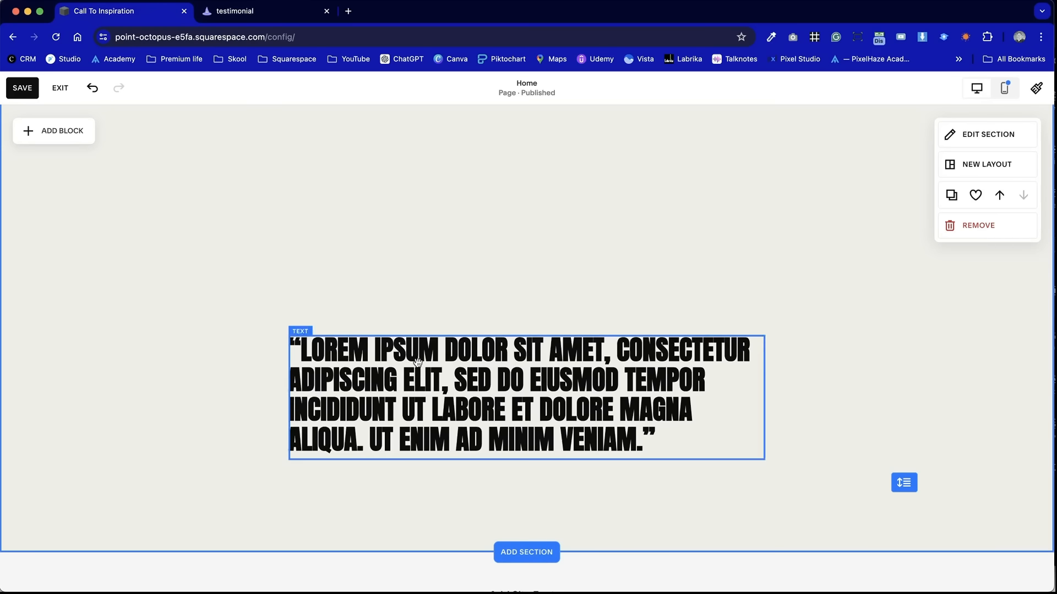
pyautogui.click(66, 134)
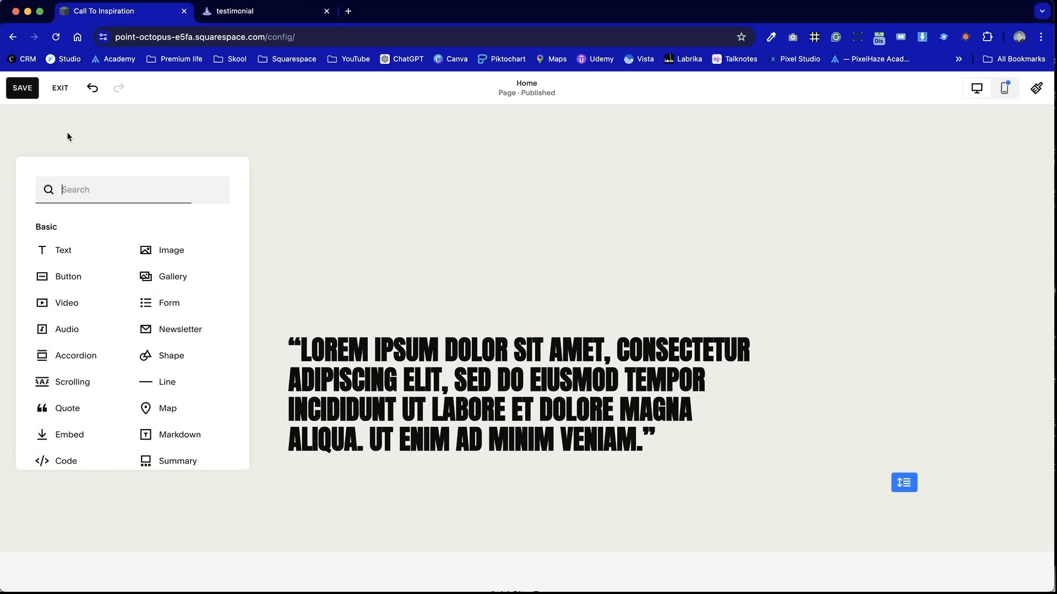
pyautogui.click(183, 258)
pyautogui.moveTo(259, 349); pyautogui.dragTo(381, 282)
pyautogui.moveTo(461, 238); pyautogui.dragTo(771, 245)
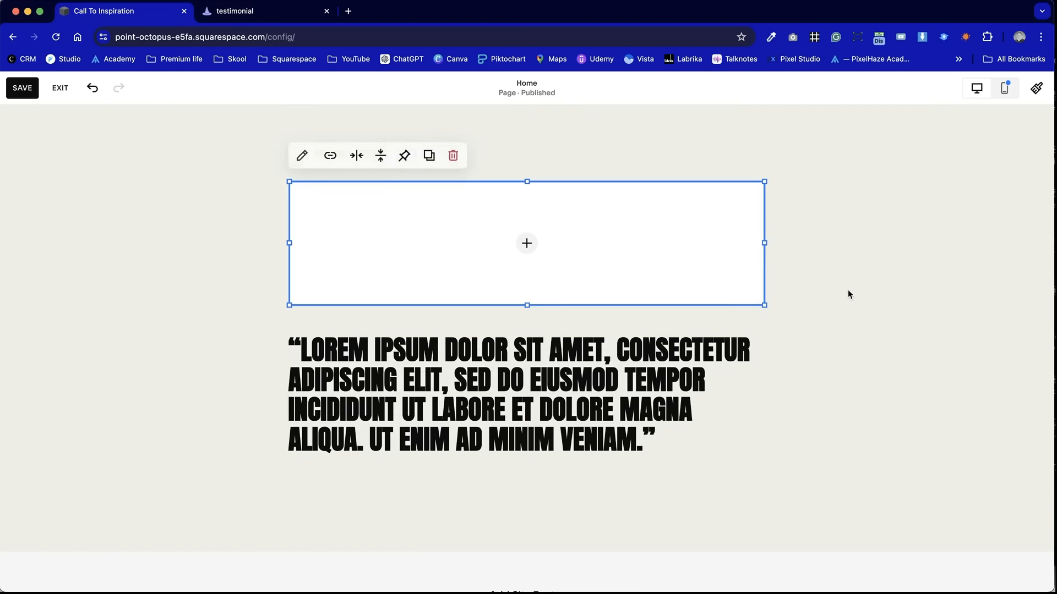
# Move the quote down by two grid rows and increase the image block's height by two rows
pyautogui.click(848, 290)
pyautogui.moveTo(564, 353); pyautogui.dragTo(566, 373)
pyautogui.click(564, 280)
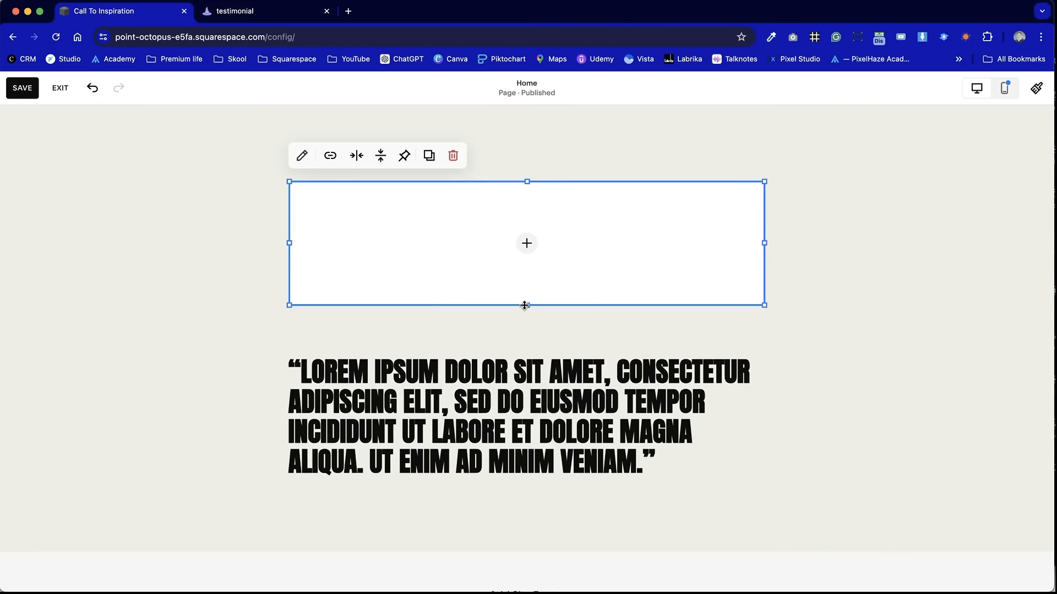
pyautogui.moveTo(524, 307); pyautogui.dragTo(525, 348)
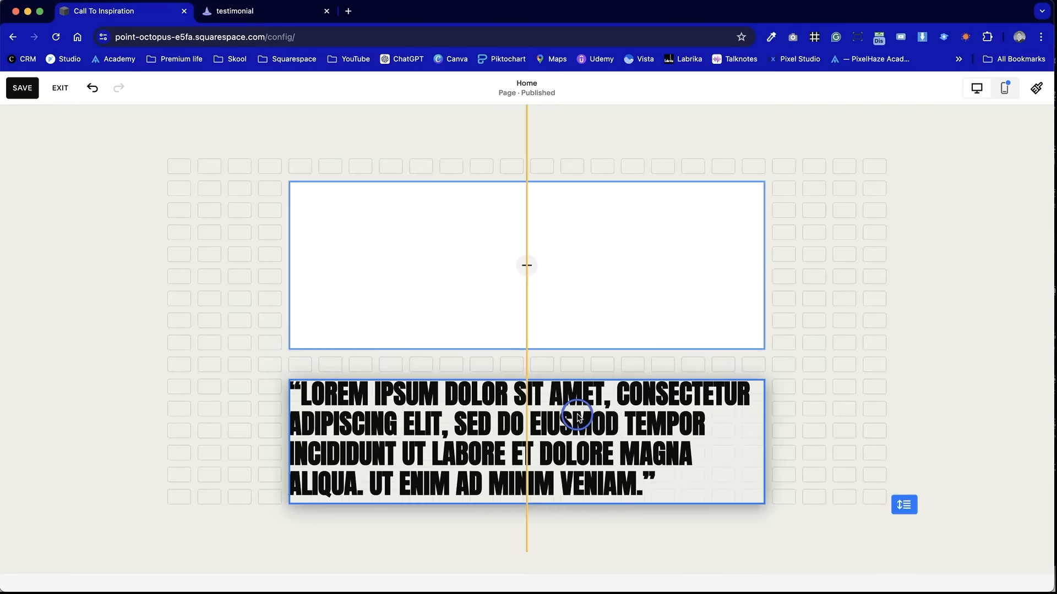
pyautogui.click(525, 355)
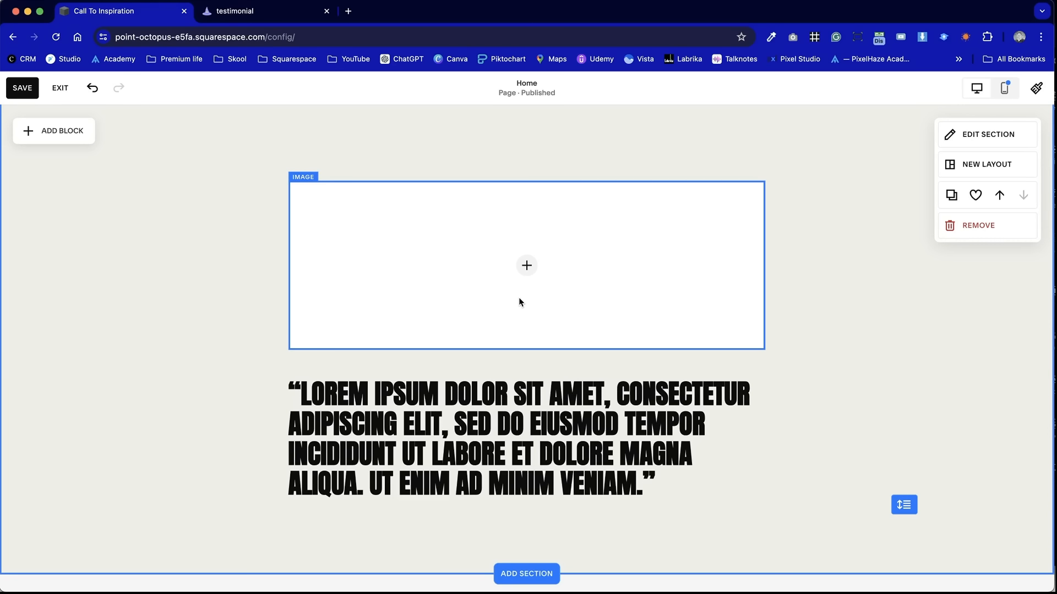
# Browse stock images for the empty image block and search the free images for "customer"
pyautogui.click(71, 131)
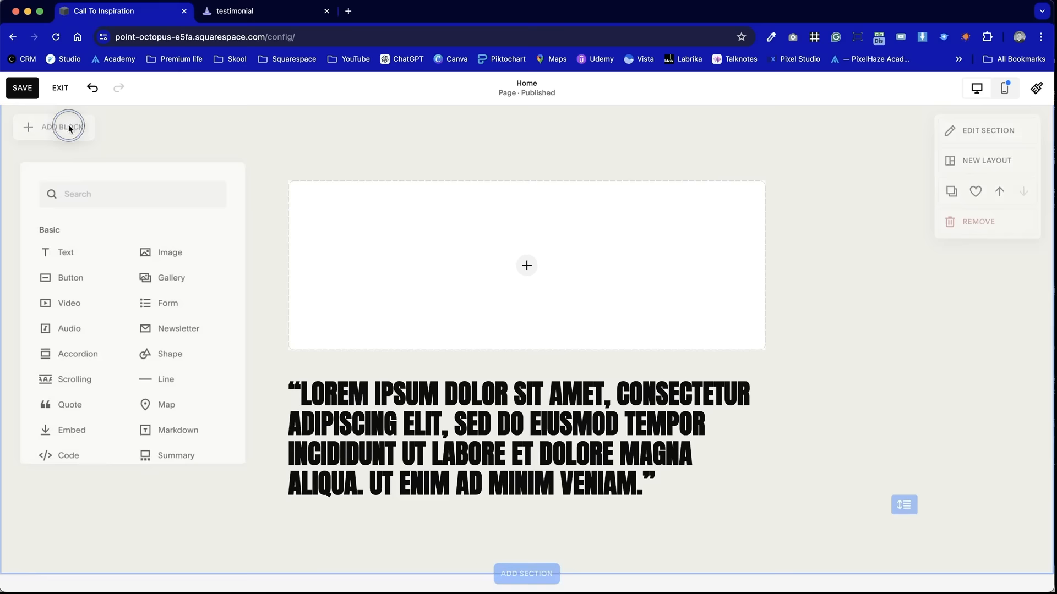
pyautogui.click(298, 157)
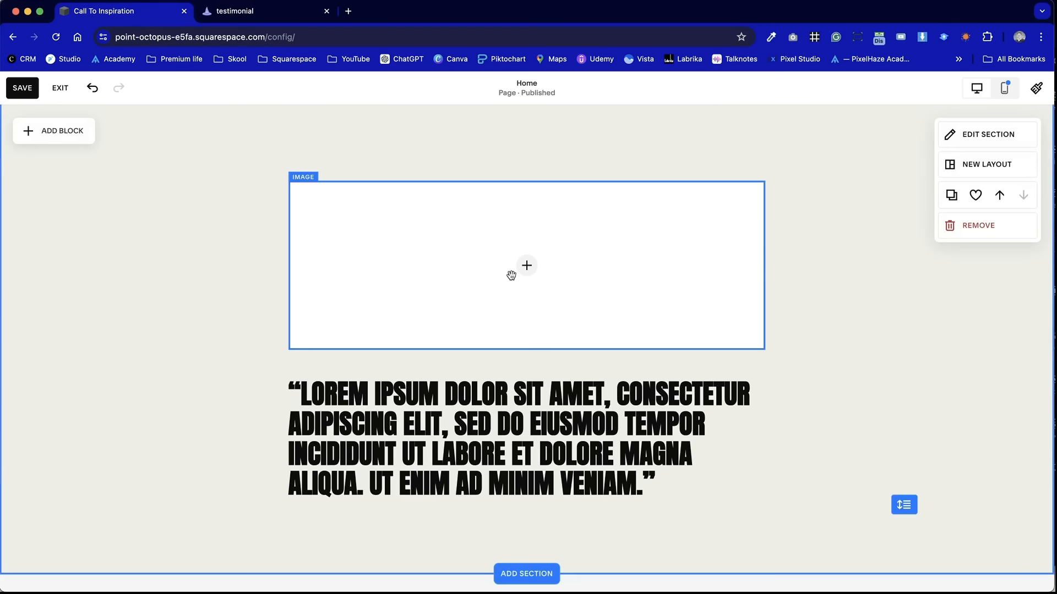
pyautogui.click(532, 265)
pyautogui.click(527, 266)
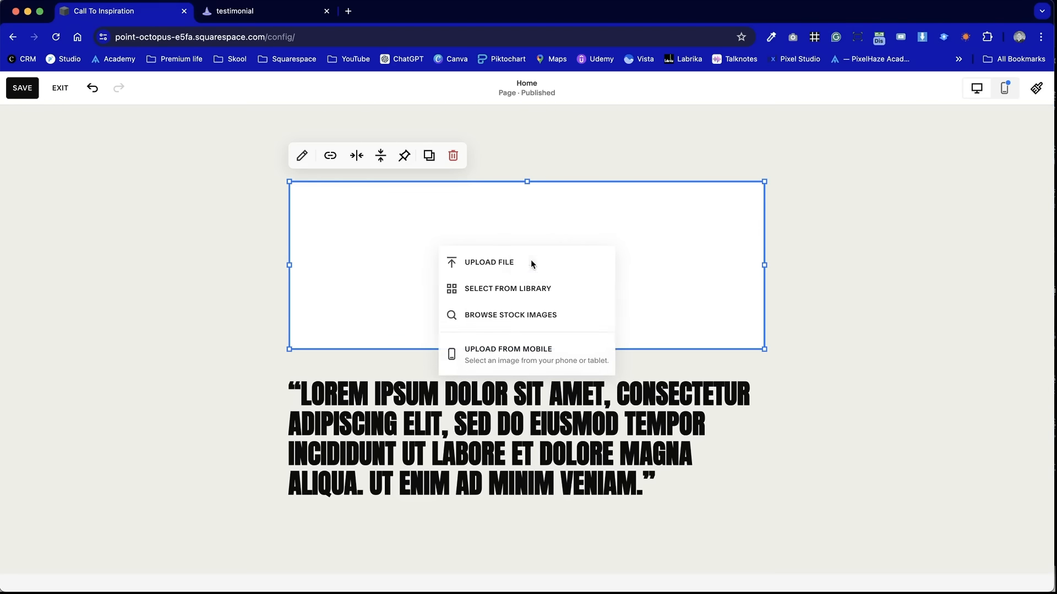
pyautogui.click(518, 311)
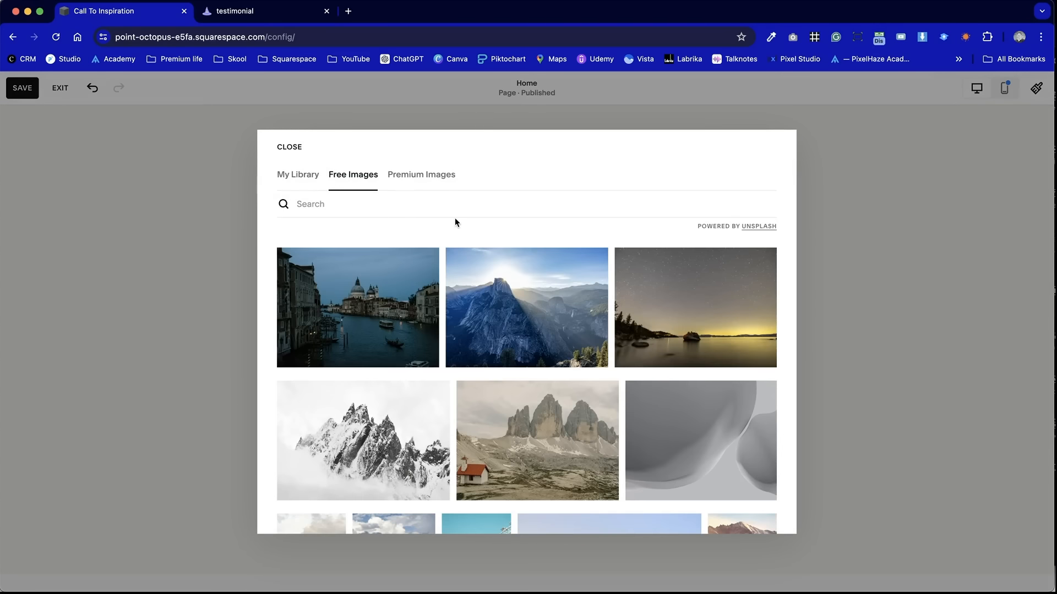
pyautogui.click(358, 202)
pyautogui.write('head')
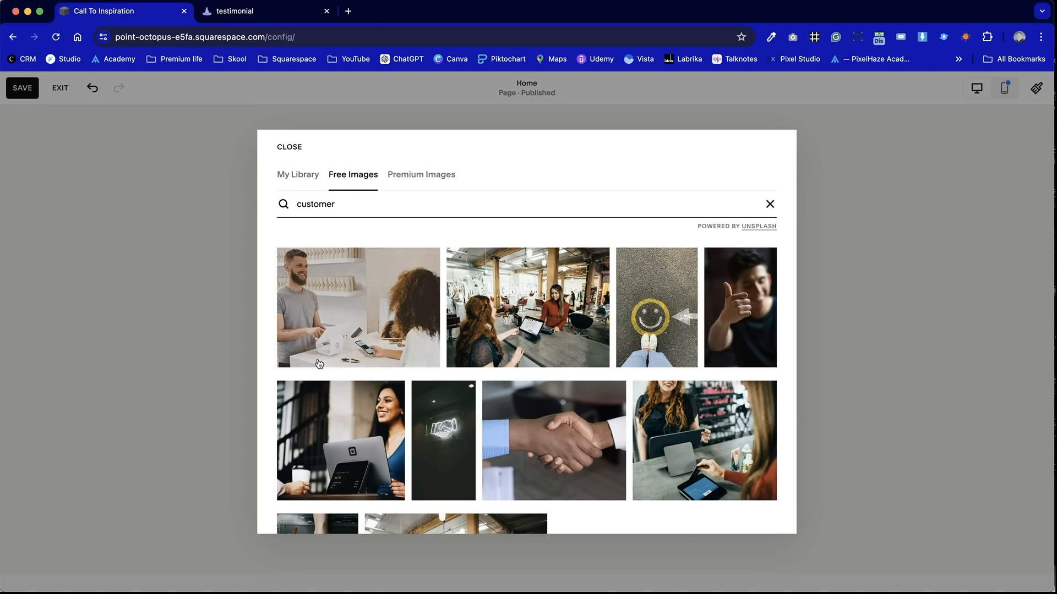
# Choose the free stock photo of a woman in an orange sweater at a checkout counter and compare it with the testimonial reference
pyautogui.scroll(-3, 456, 380)
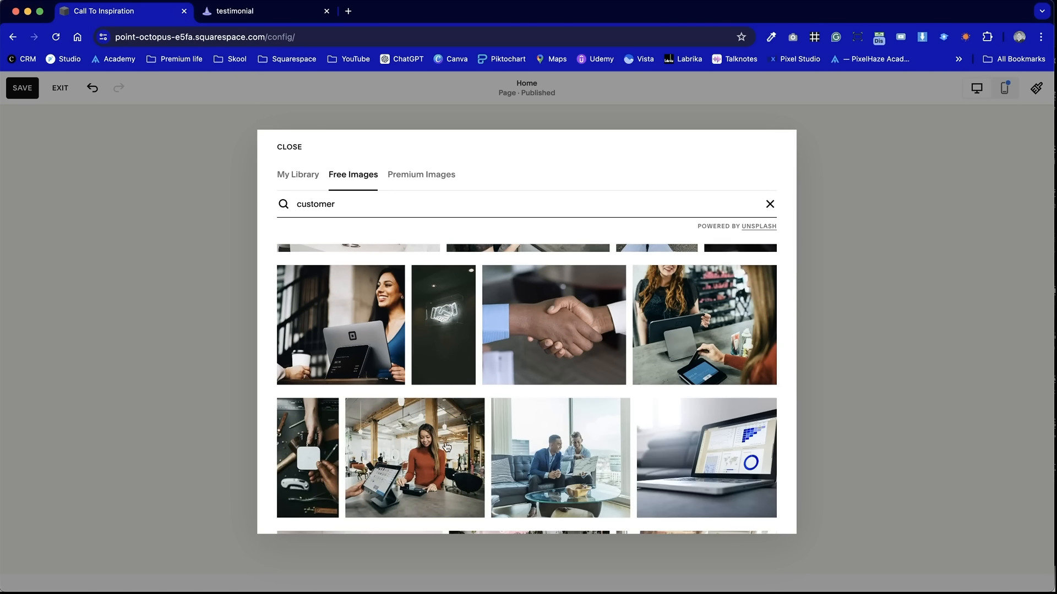
pyautogui.scroll(-3, 429, 446)
pyautogui.scroll(-5, 444, 441)
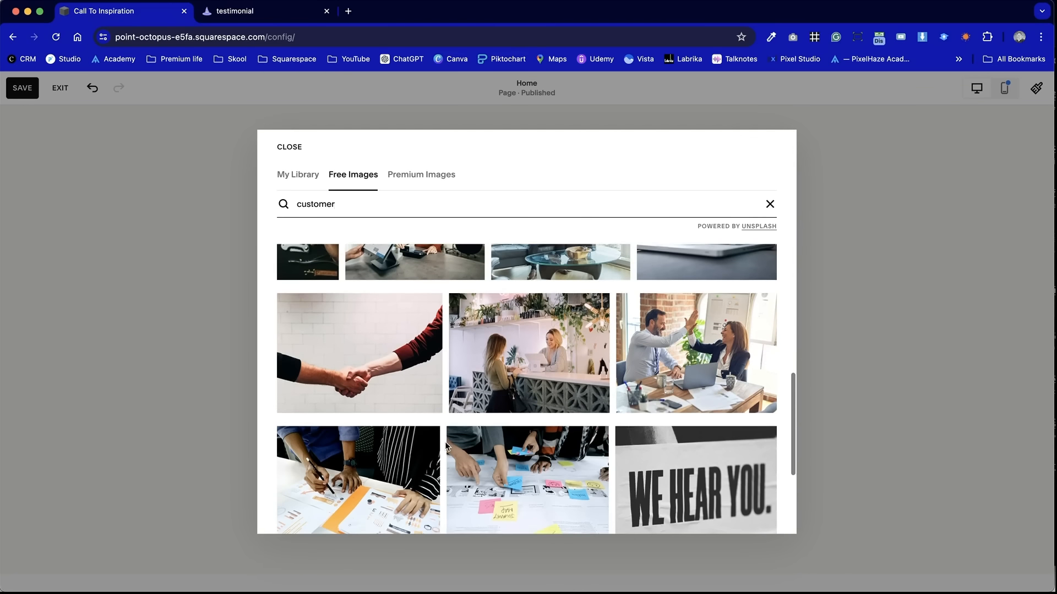
pyautogui.scroll(5, 447, 447)
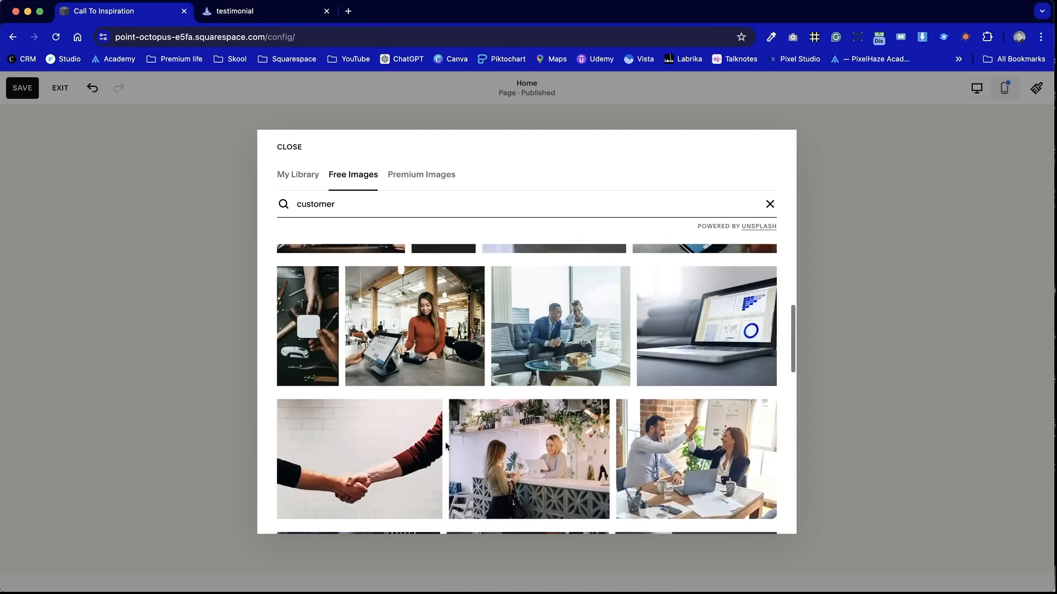
pyautogui.click(439, 422)
pyautogui.click(440, 428)
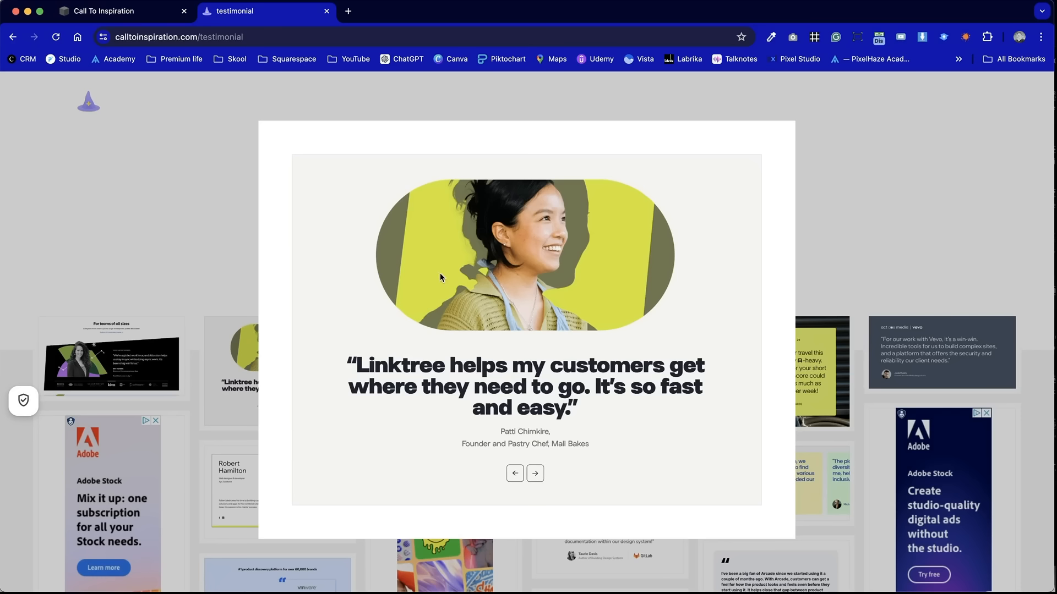
pyautogui.hotkey('ctrl', 'Tab')
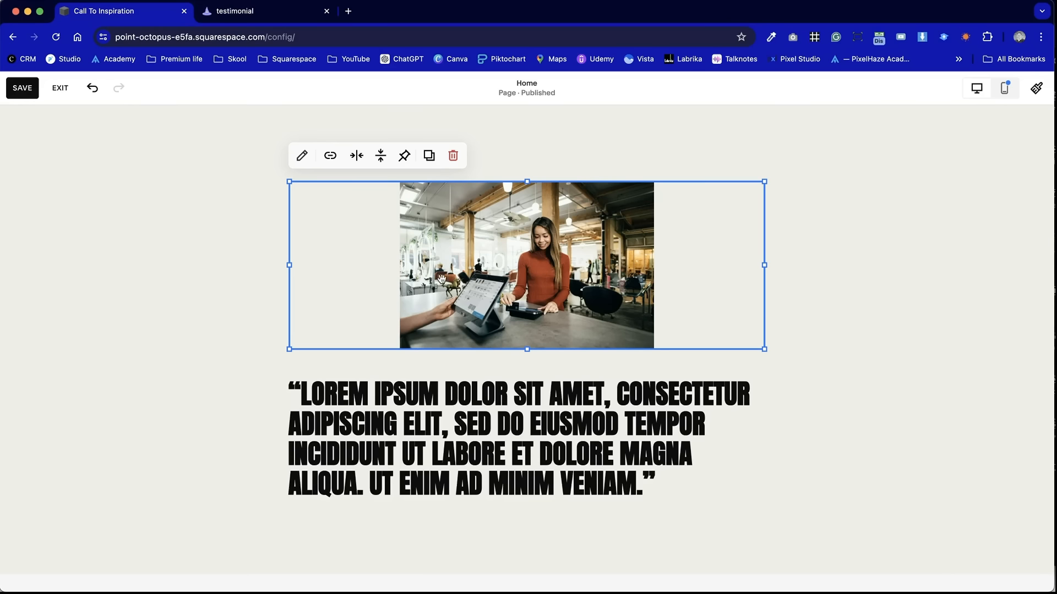
# Open the image block's design settings and try the Fill and Shape display options
pyautogui.click(862, 448)
pyautogui.click(533, 298)
pyautogui.click(300, 159)
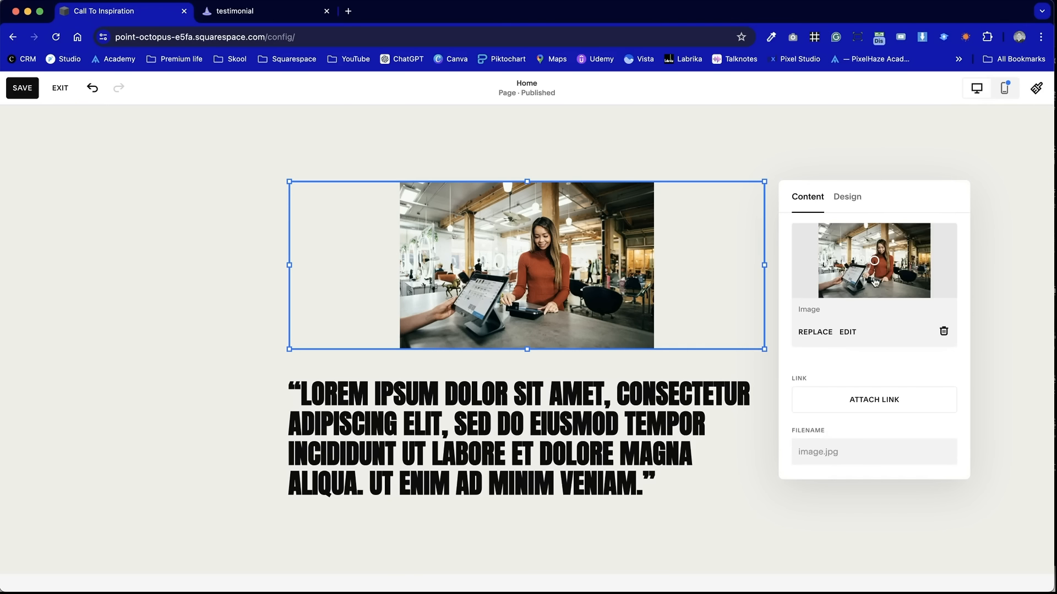
pyautogui.click(852, 206)
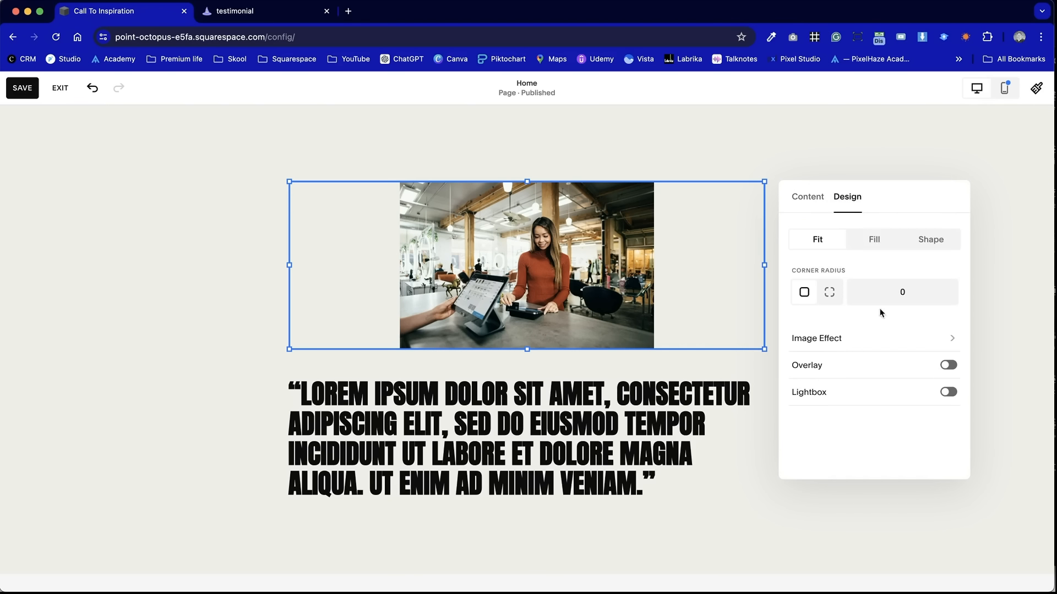
pyautogui.click(875, 237)
pyautogui.click(941, 241)
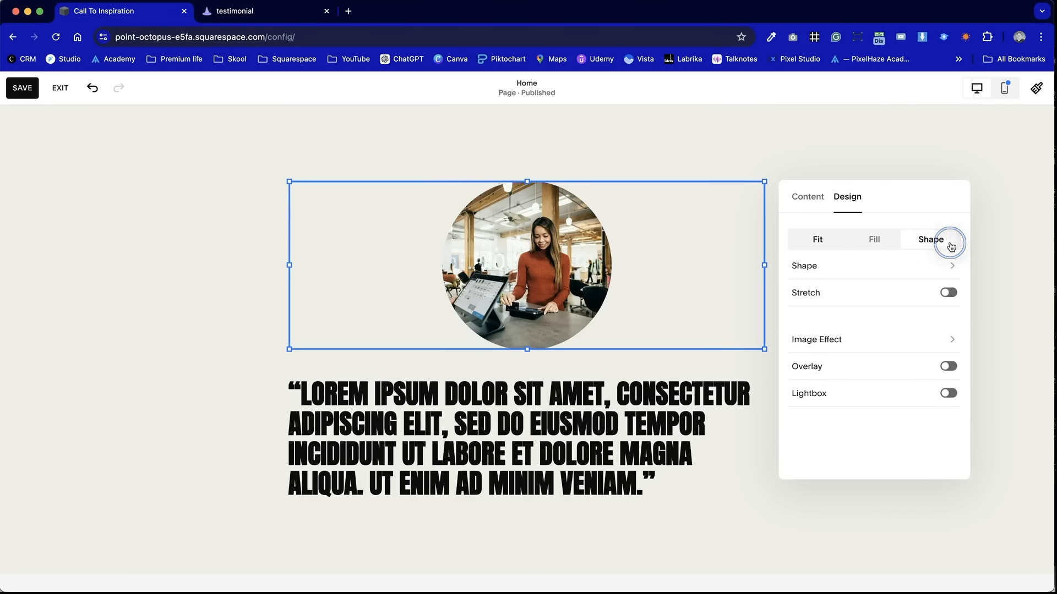
# Try the 1:1 rounded square, bulging square and rounded pentagon shapes on the image
pyautogui.click(890, 274)
pyautogui.scroll(-5, 849, 408)
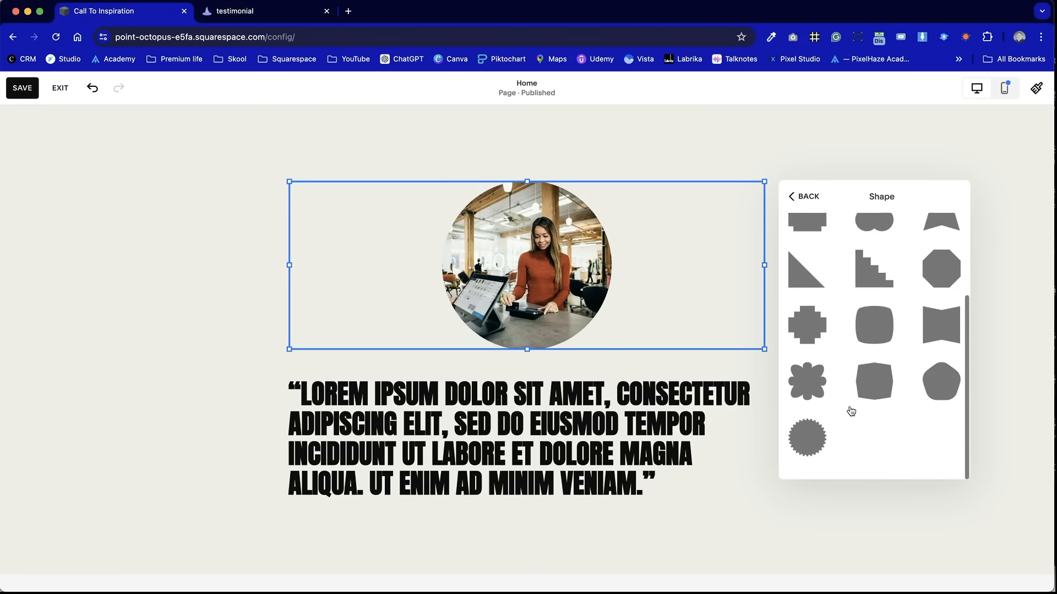
pyautogui.scroll(5, 851, 411)
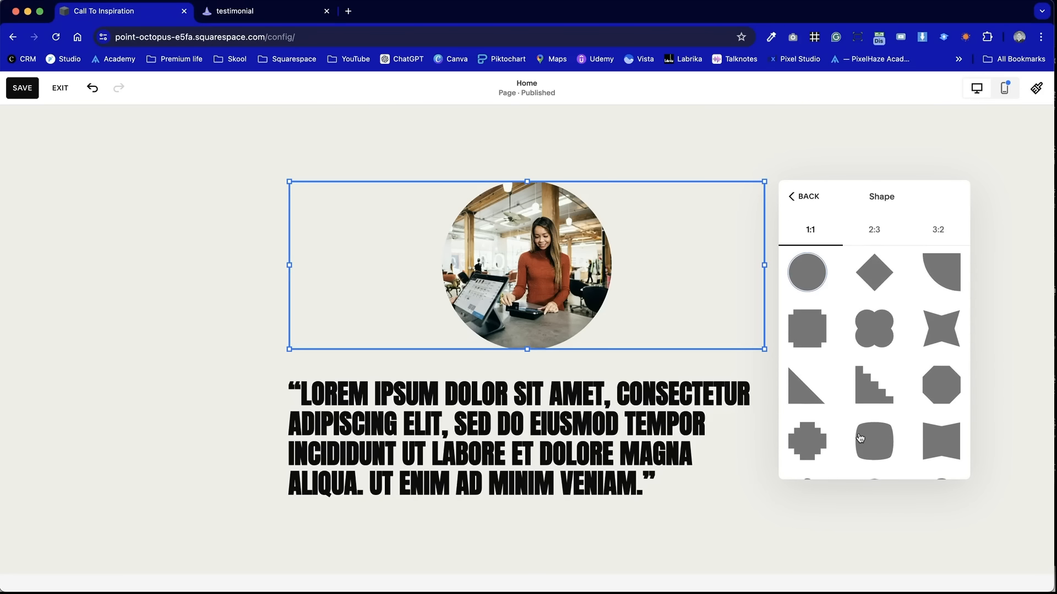
pyautogui.scroll(-3, 861, 438)
pyautogui.click(875, 325)
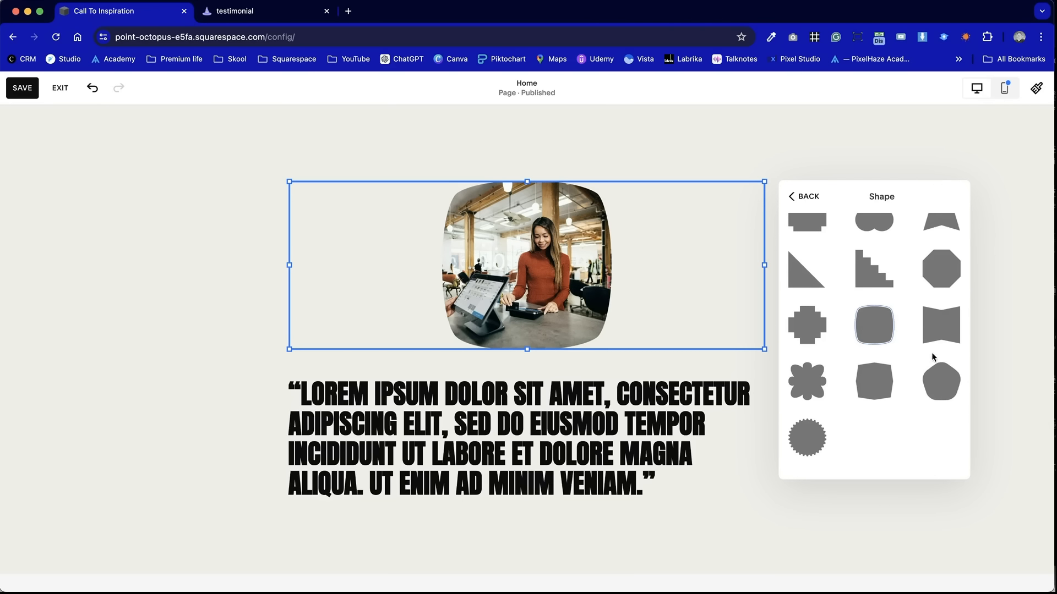
pyautogui.click(880, 381)
pyautogui.scroll(1, 892, 361)
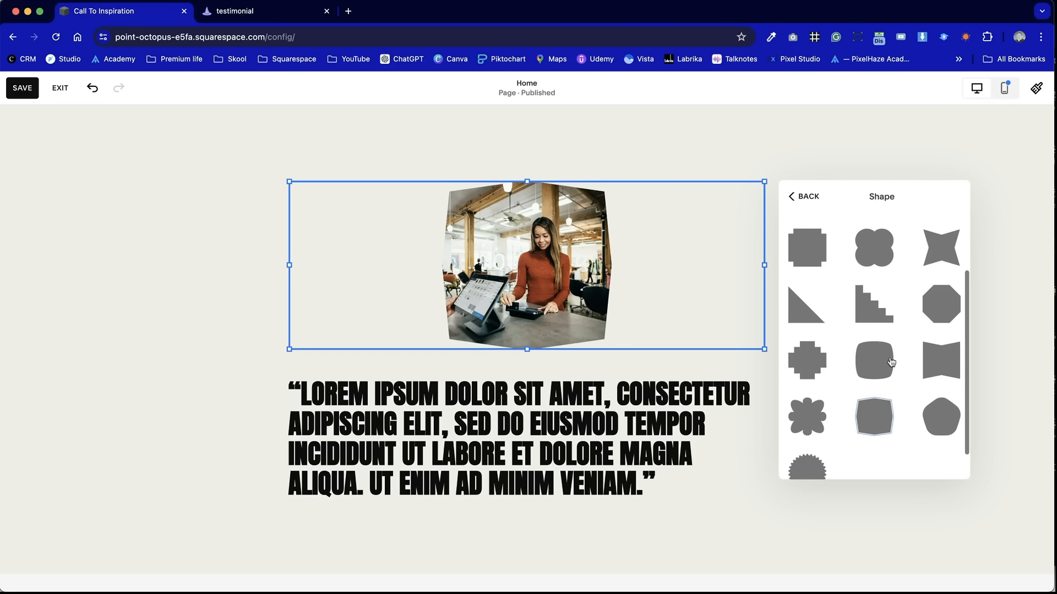
pyautogui.click(939, 414)
pyautogui.scroll(3, 897, 341)
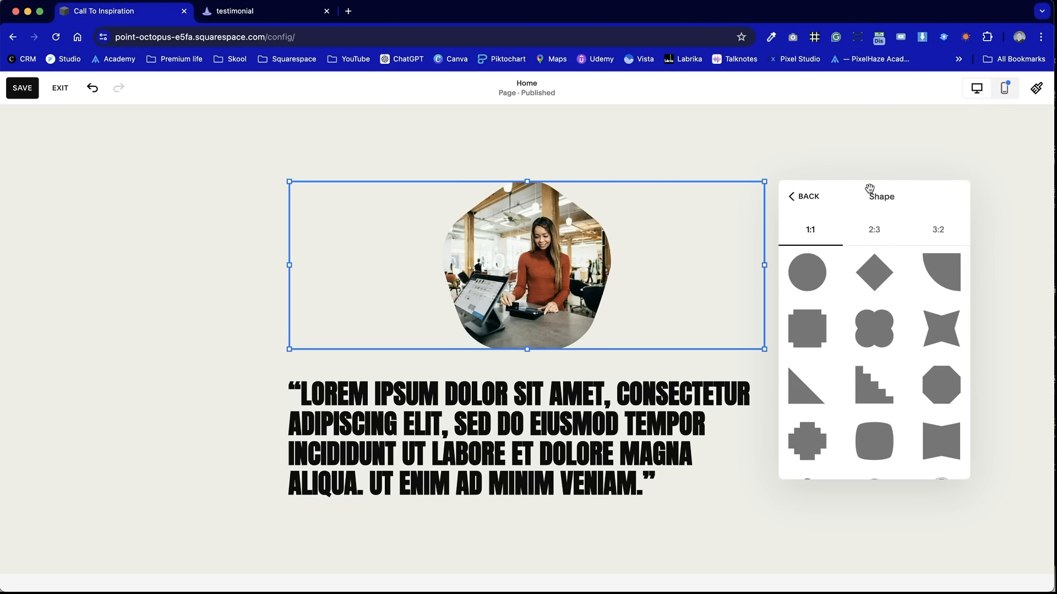
# Try the 3:2 oval, overlapping circles and bulging rectangle shapes on the image
pyautogui.click(897, 229)
pyautogui.click(934, 229)
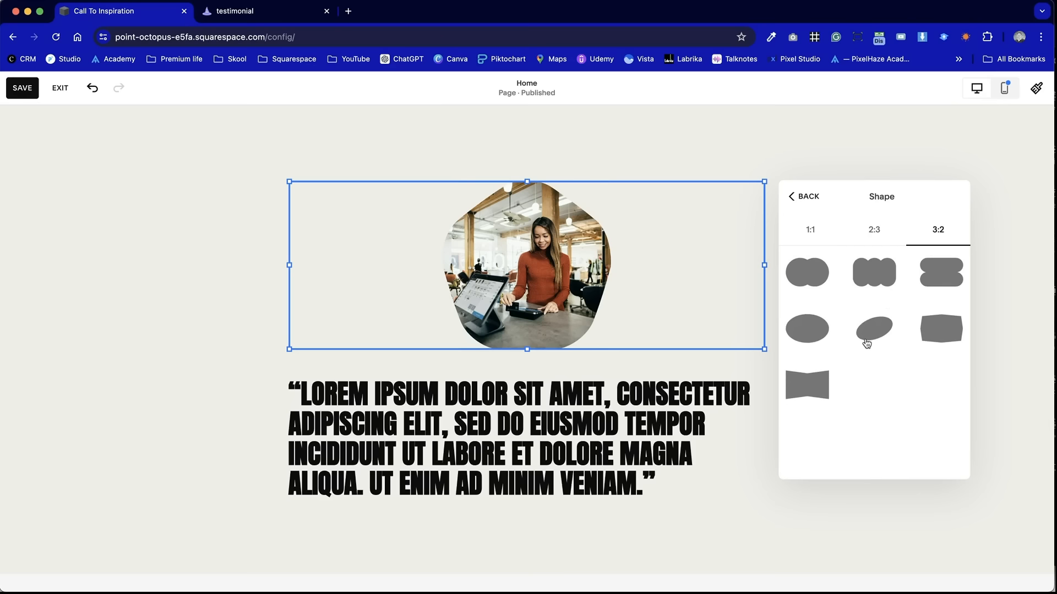
pyautogui.click(813, 332)
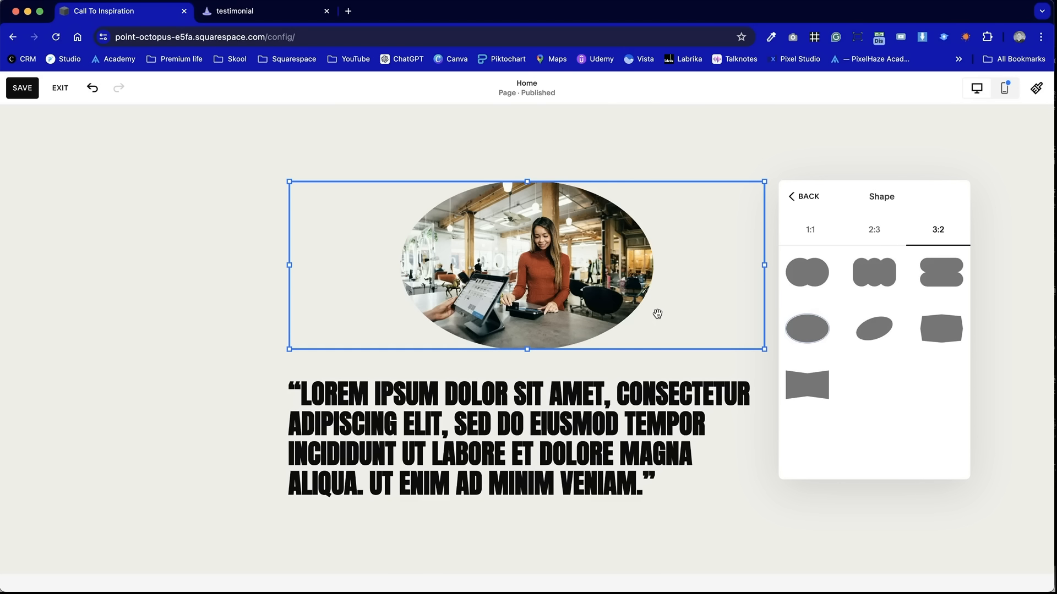
pyautogui.click(798, 279)
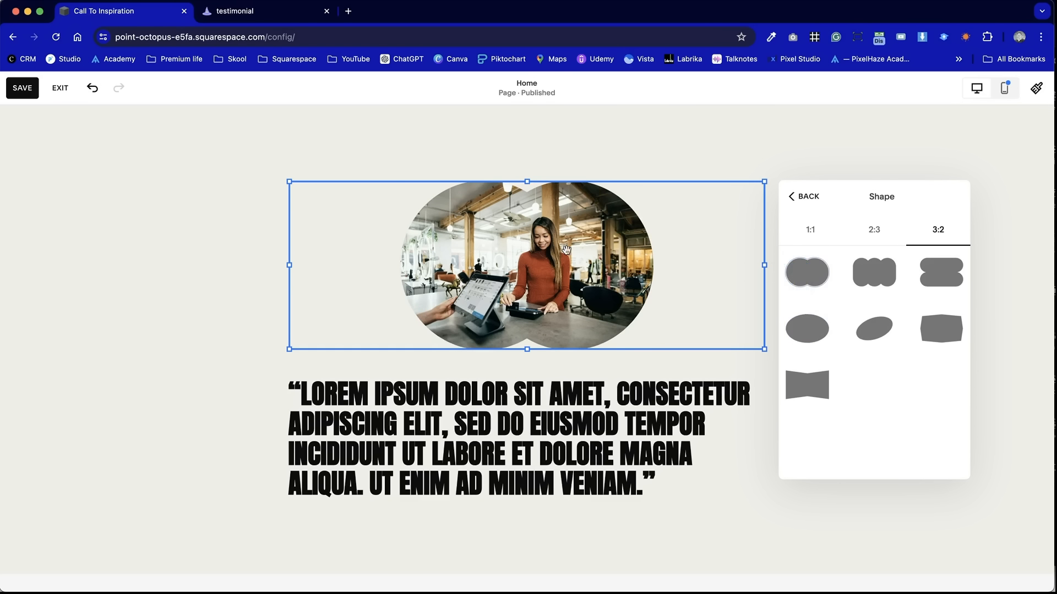
pyautogui.click(951, 337)
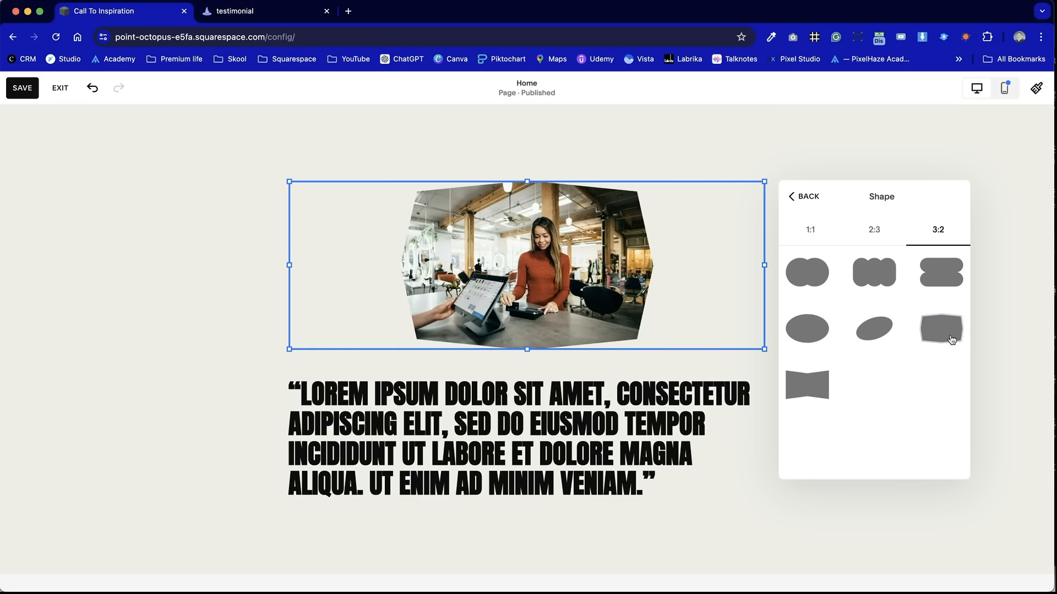
pyautogui.click(810, 229)
pyautogui.click(807, 197)
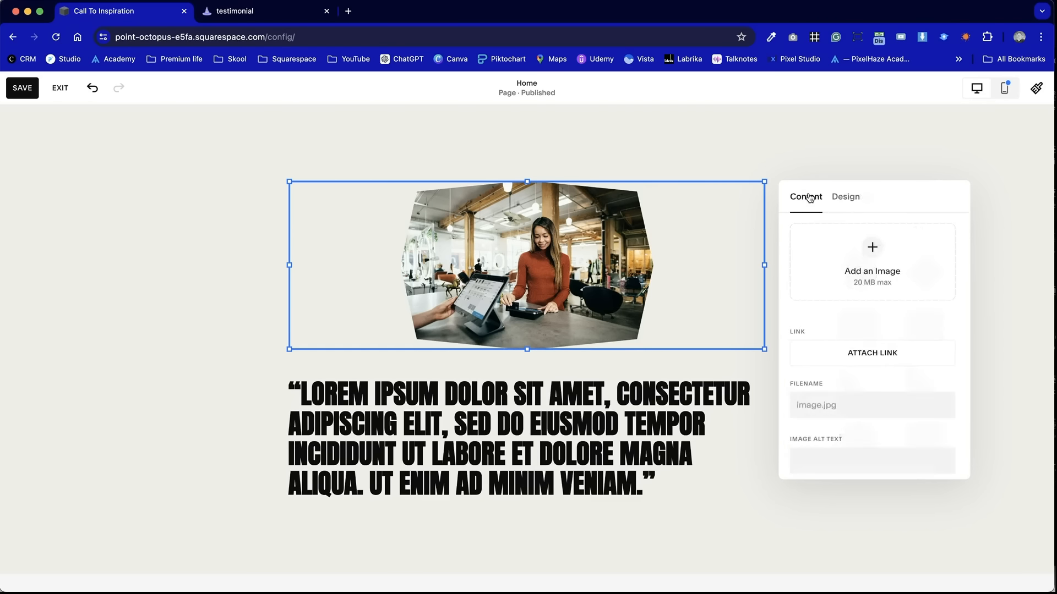
# Make the image fill its block and set only its top-left corner radius to 100
pyautogui.click(850, 201)
pyautogui.click(888, 240)
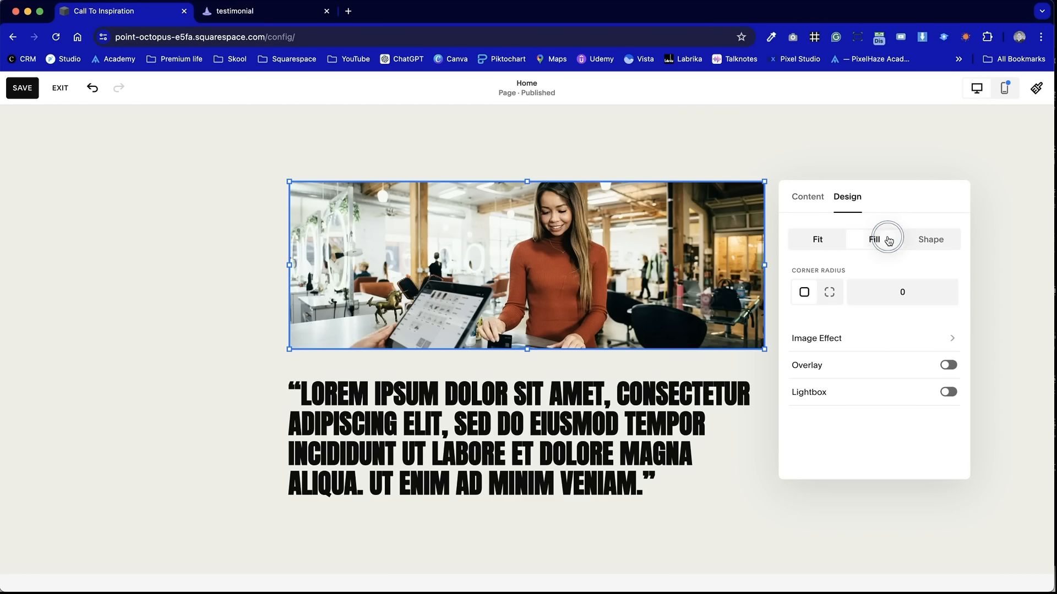
pyautogui.click(834, 297)
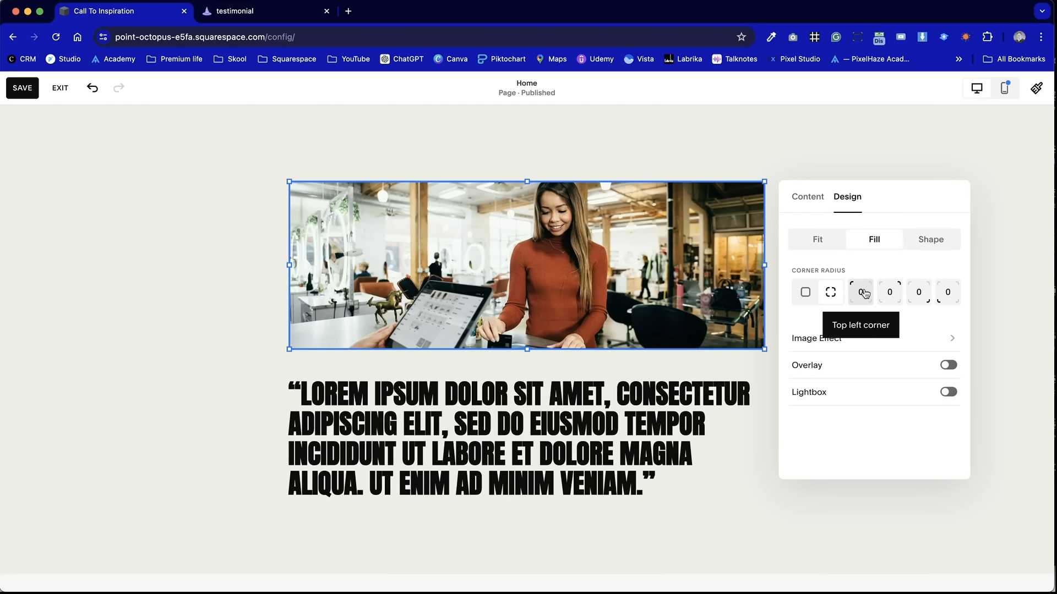
pyautogui.write('00')
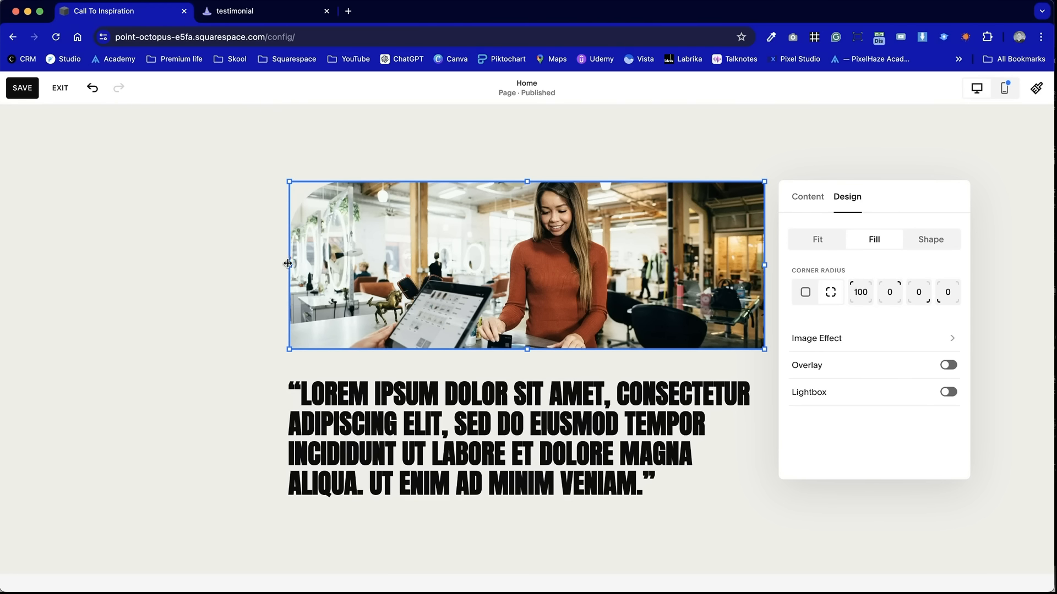
# Apply a uniform corner radius of 150 to all four corners of the image
pyautogui.click(803, 294)
pyautogui.click(830, 291)
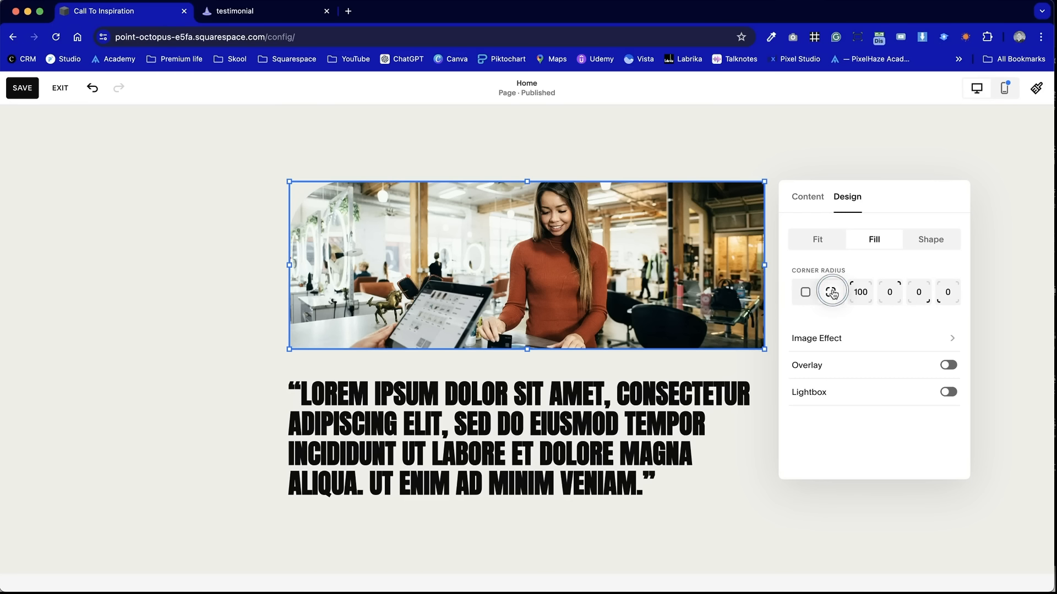
pyautogui.click(803, 293)
pyautogui.click(903, 293)
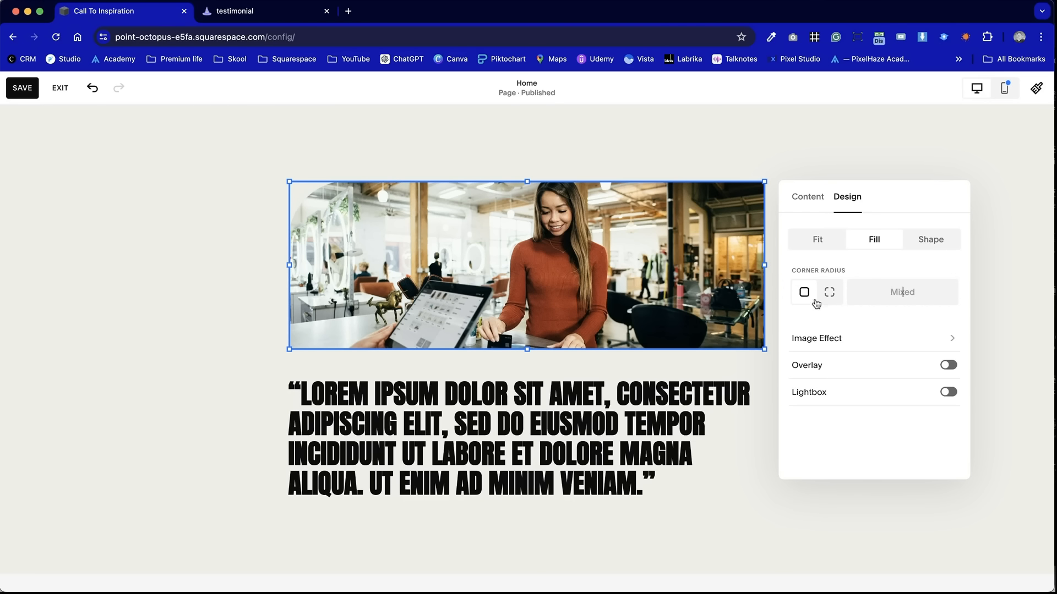
pyautogui.write('150')
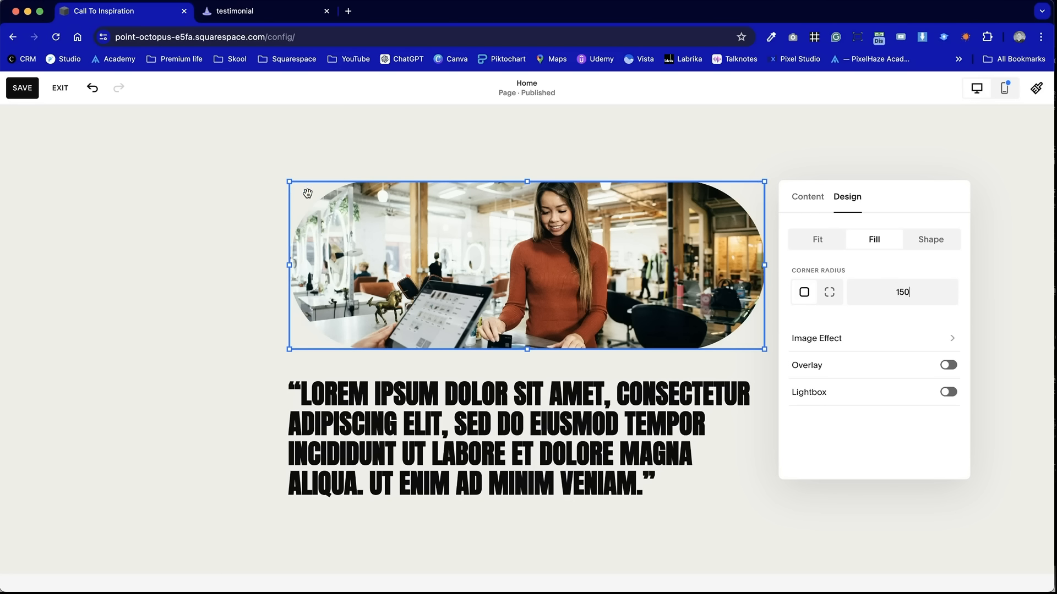
pyautogui.click(165, 272)
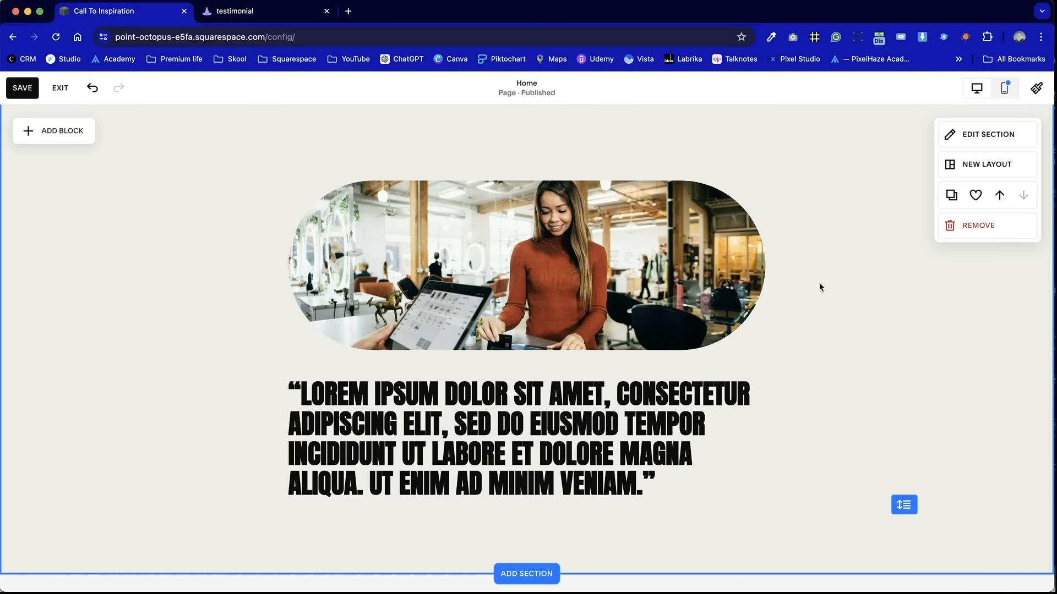
# Add a color overlay to the image using the palette's lime green at about half opacity
pyautogui.click(751, 257)
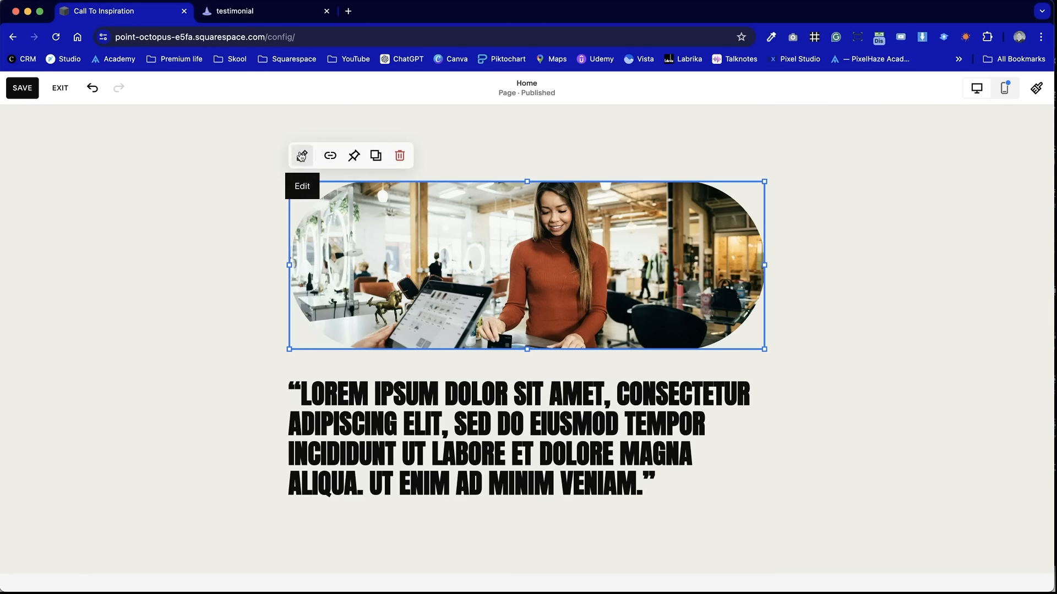
pyautogui.click(302, 156)
pyautogui.scroll(-3, 853, 402)
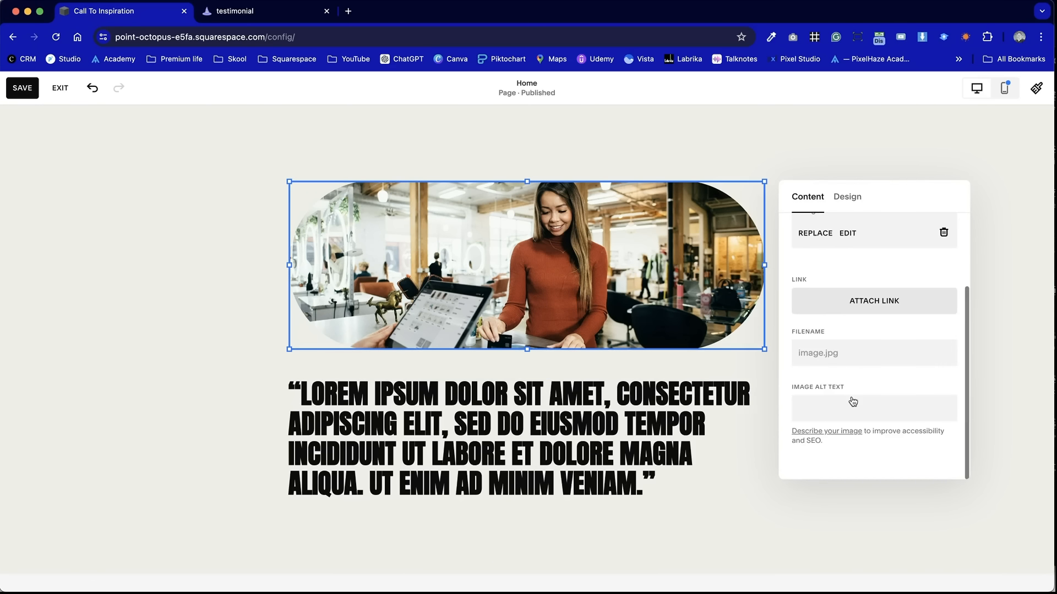
pyautogui.scroll(3, 853, 398)
pyautogui.click(846, 201)
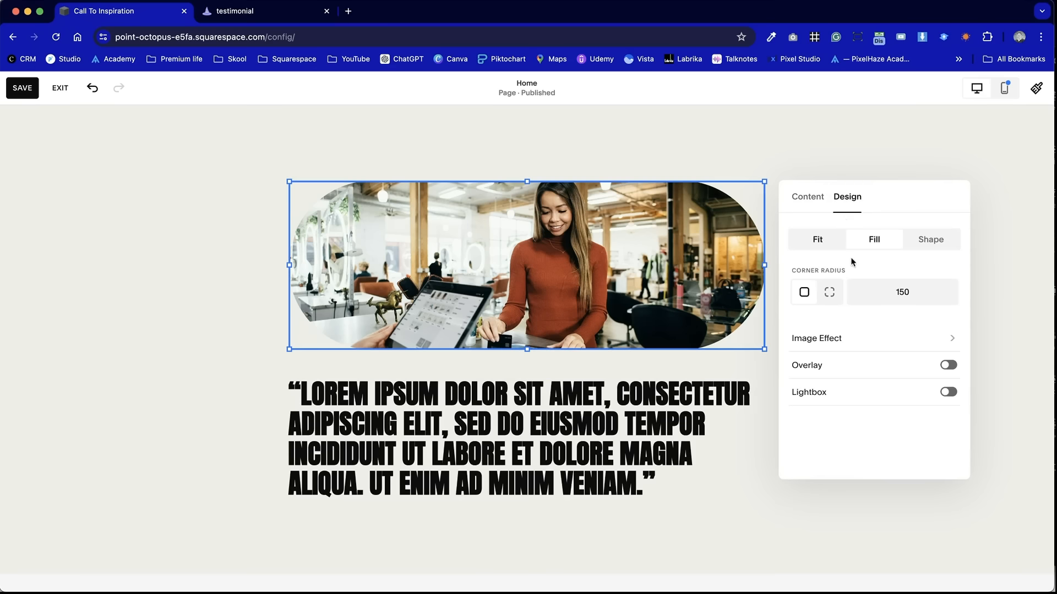
pyautogui.click(948, 366)
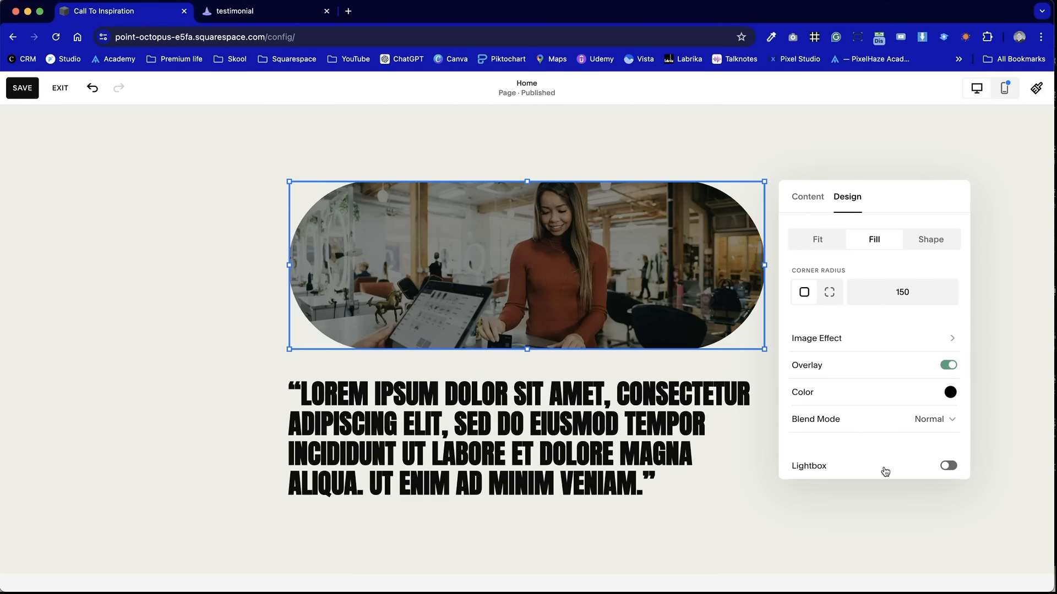
pyautogui.click(950, 393)
pyautogui.click(958, 366)
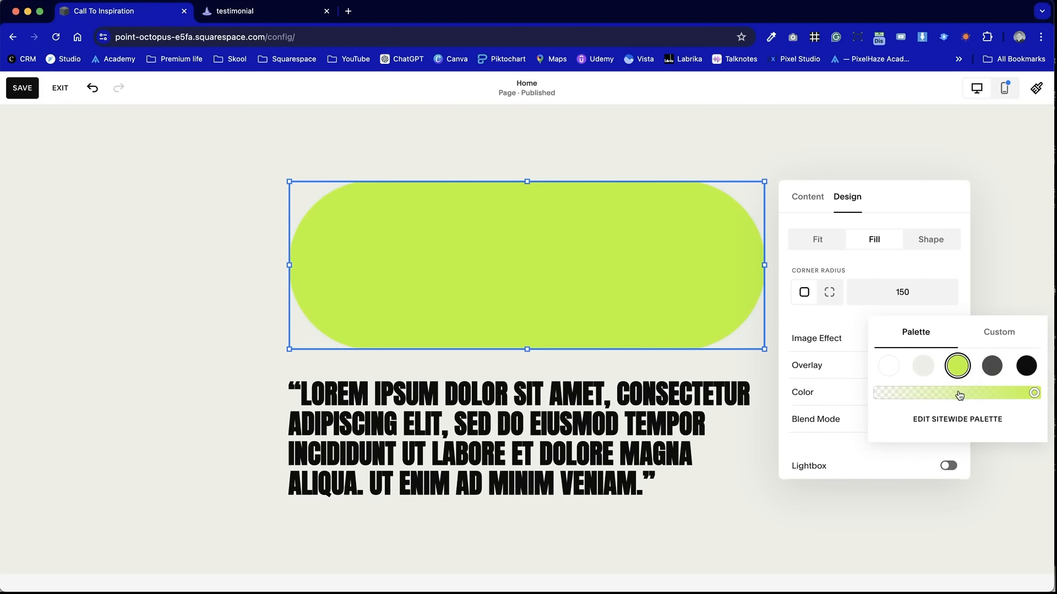
pyautogui.moveTo(959, 395)
pyautogui.mouseDown()
pyautogui.moveTo(913, 395)
pyautogui.moveTo(960, 393)
pyautogui.mouseUp()
pyautogui.click(948, 269)
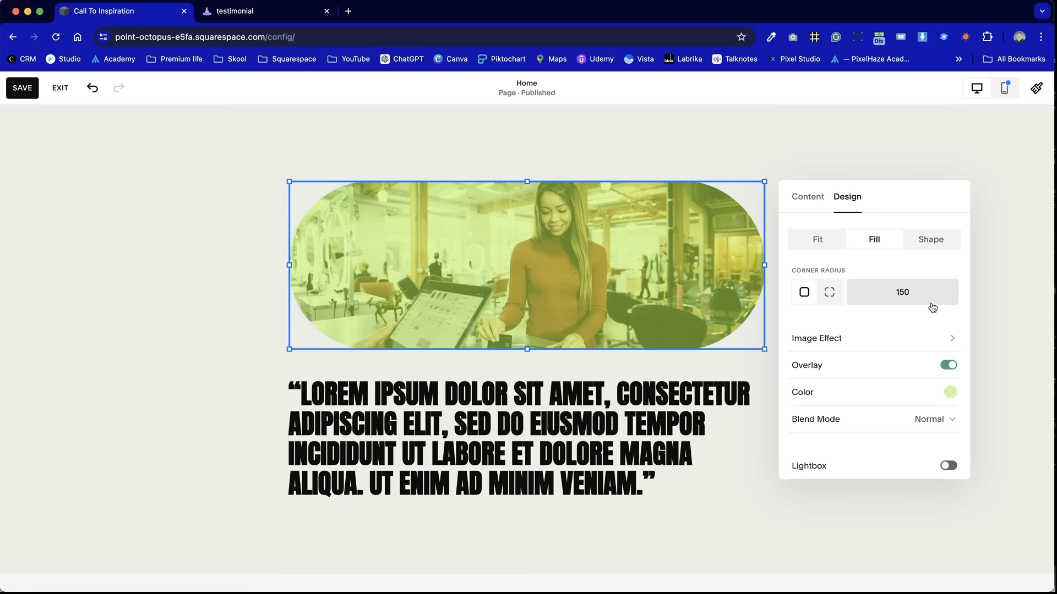
# Edit the image to saturation -100, contrast 54 and brightness -50, and save the adjustments
pyautogui.click(820, 197)
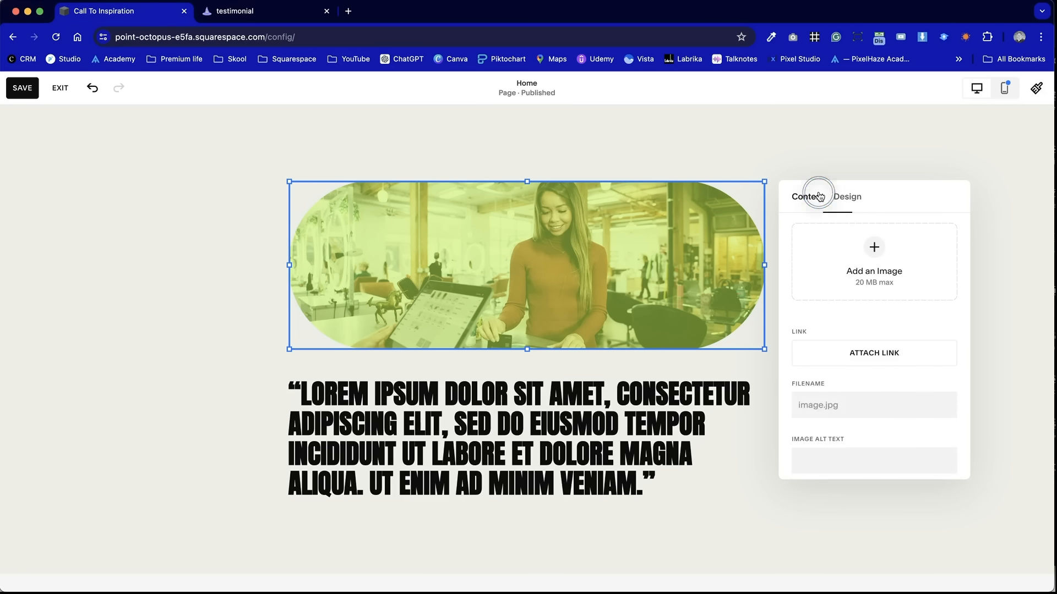
pyautogui.click(847, 334)
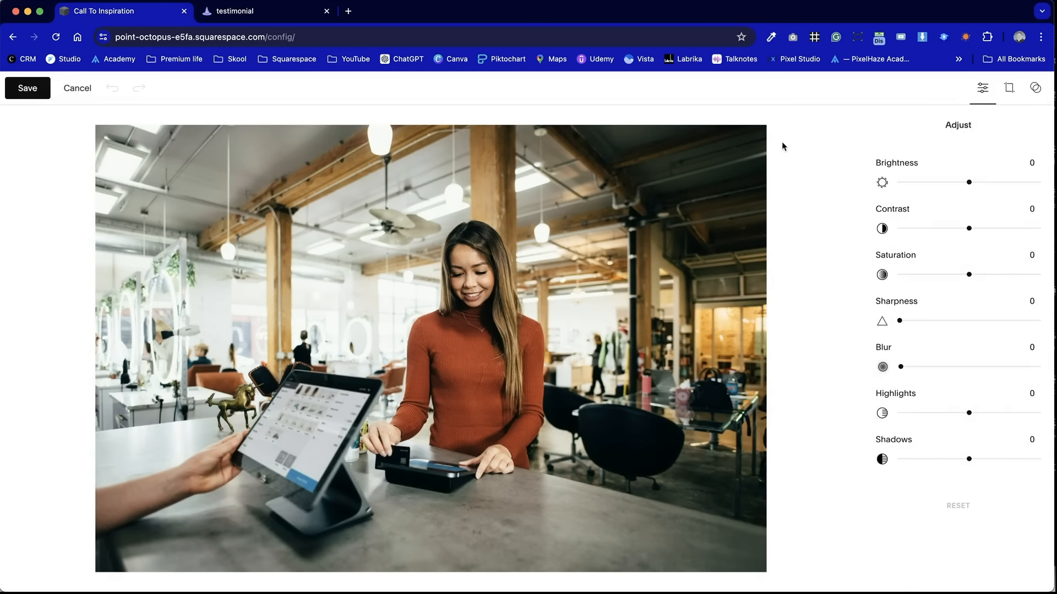
pyautogui.moveTo(968, 274); pyautogui.dragTo(821, 262)
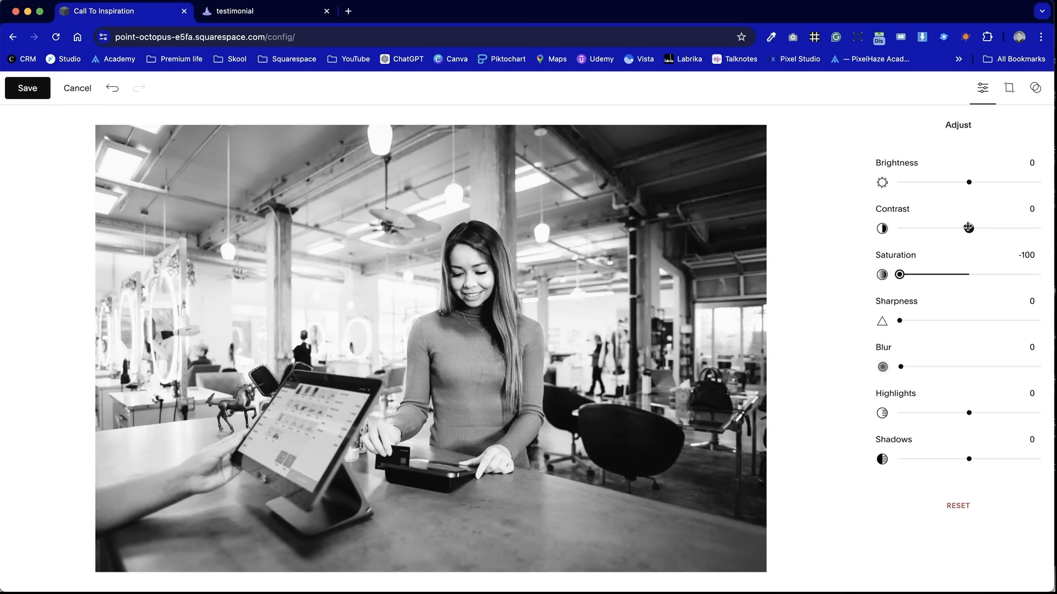
pyautogui.moveTo(968, 228); pyautogui.dragTo(1006, 227)
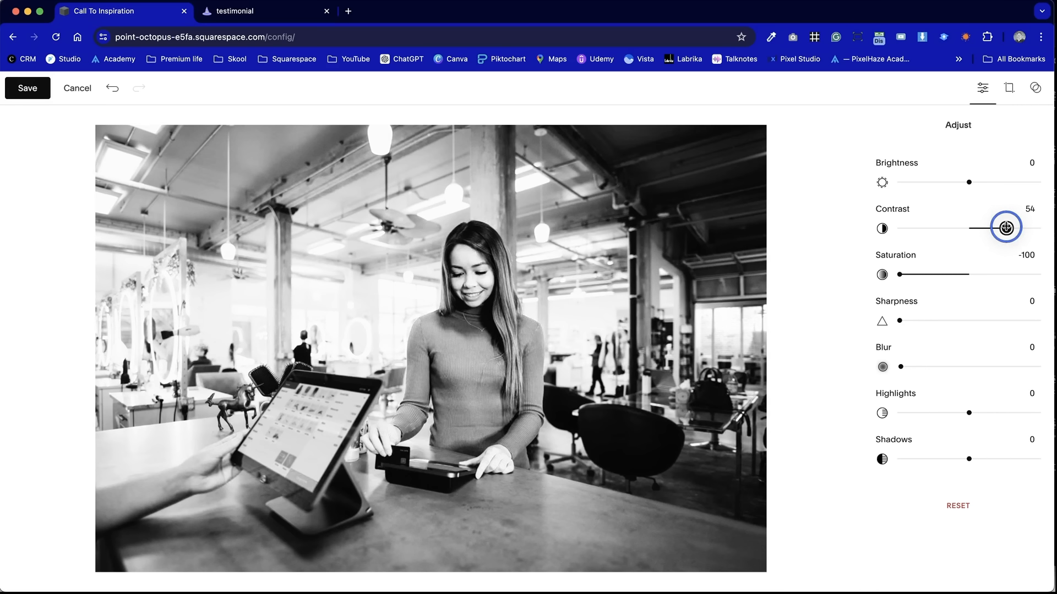
pyautogui.moveTo(969, 182); pyautogui.dragTo(934, 182)
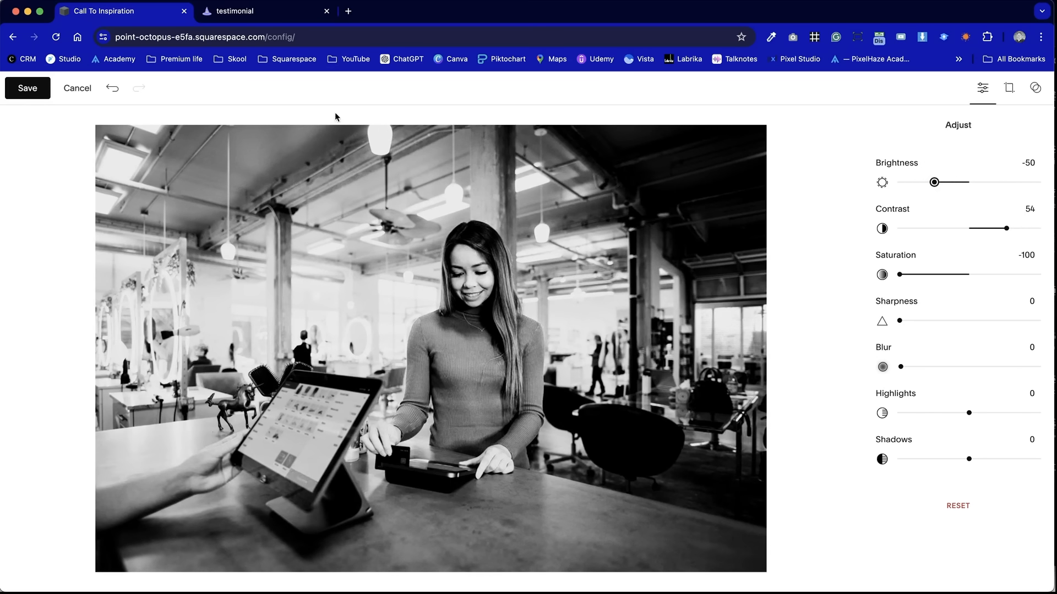
pyautogui.click(28, 88)
pyautogui.click(572, 360)
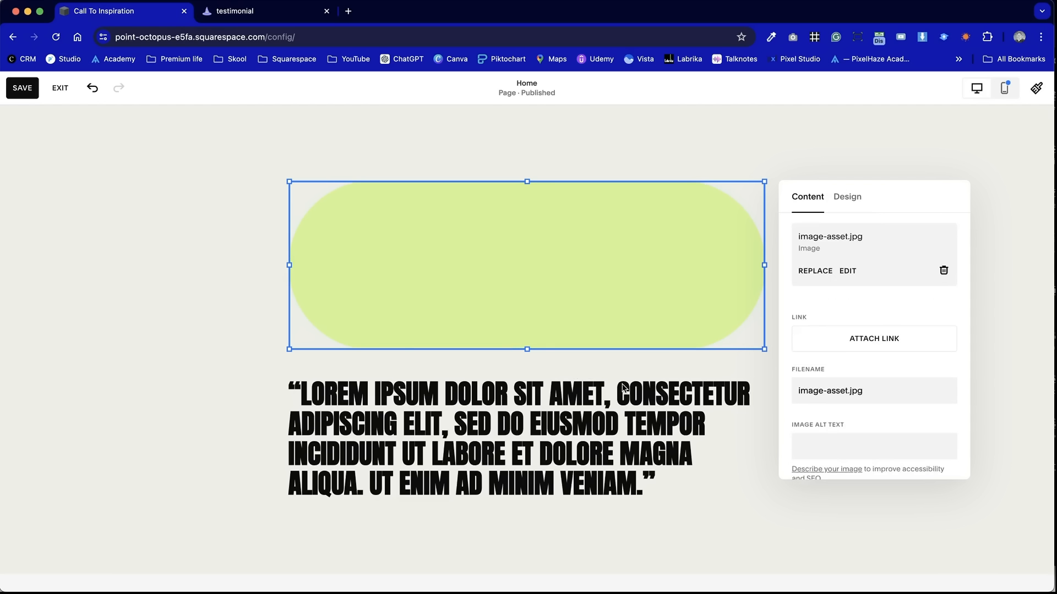
# Lower the opacity of the image's lime green overlay to about 40%
pyautogui.click(847, 220)
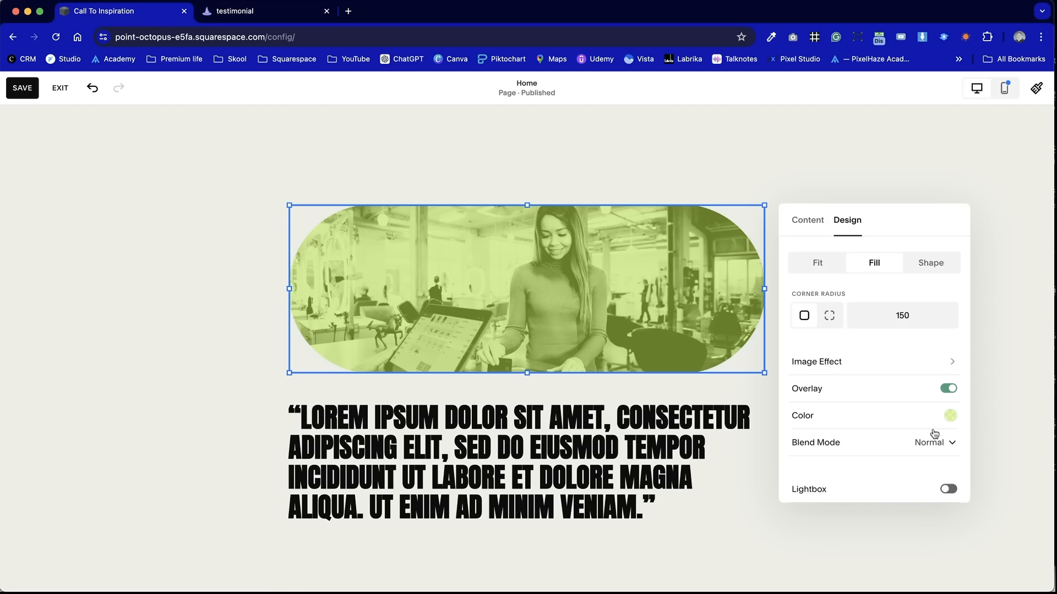
pyautogui.scroll(-1, 952, 422)
pyautogui.click(949, 405)
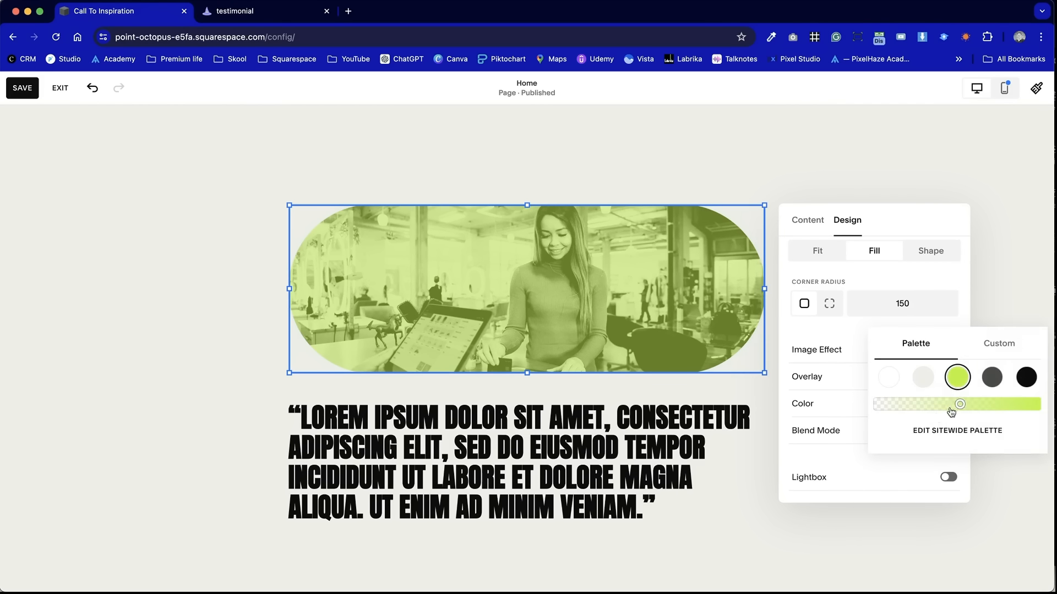
pyautogui.moveTo(949, 406); pyautogui.dragTo(935, 406)
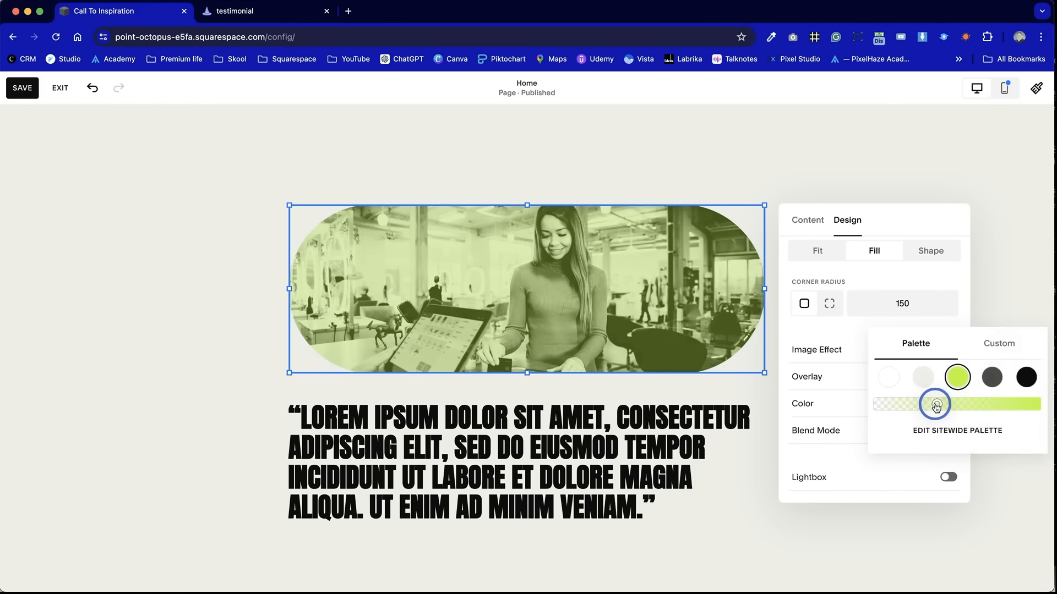
pyautogui.click(893, 166)
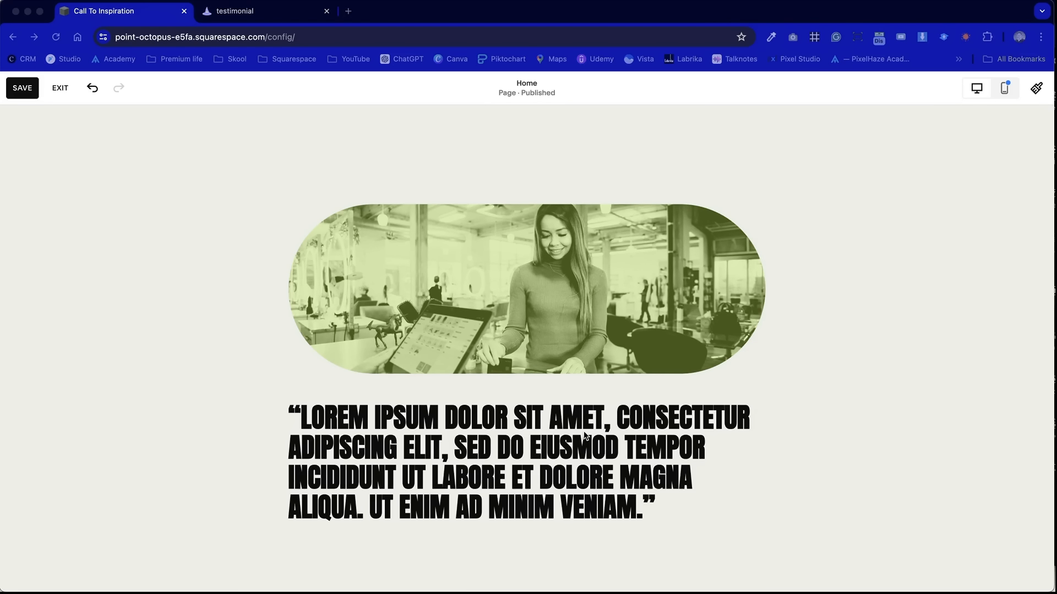
# Add a text block with the customer's full name and "Founder, Business Name" on two lines, and place it beneath the quote
pyautogui.click(236, 11)
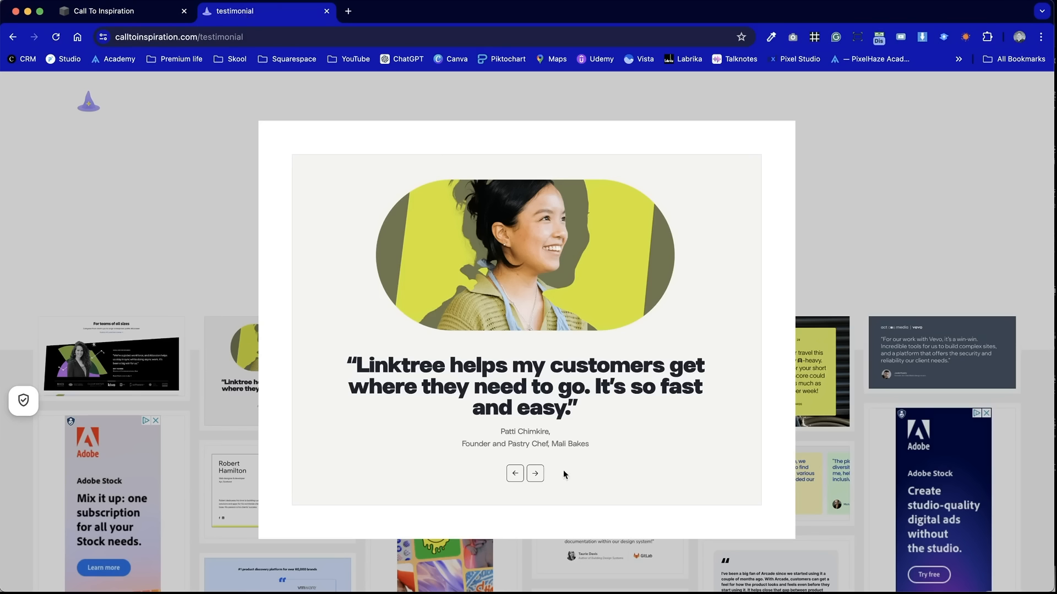
pyautogui.click(104, 11)
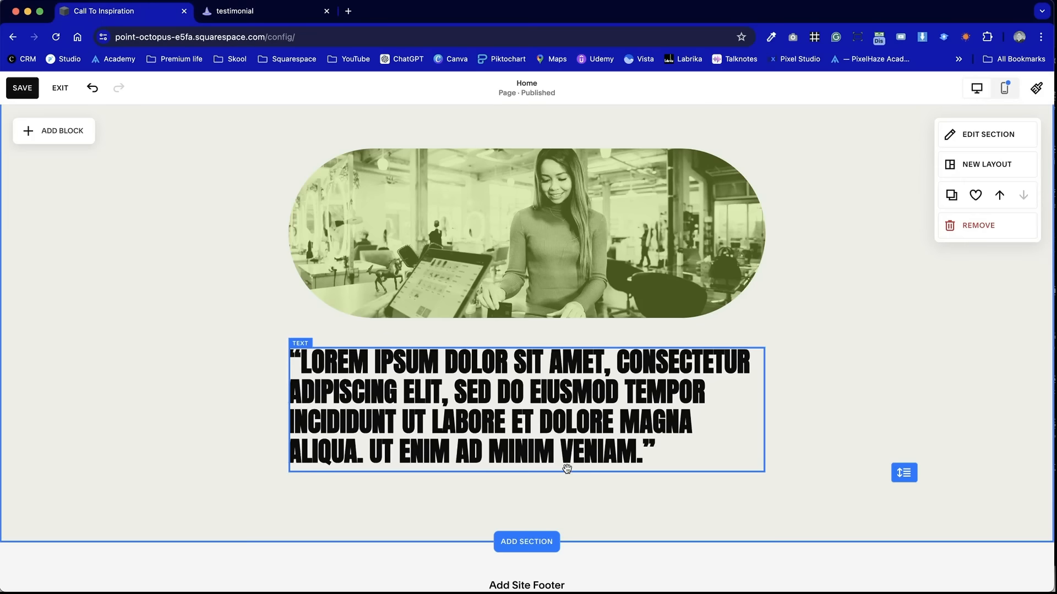
pyautogui.click(53, 130)
pyautogui.click(64, 248)
pyautogui.write('Rita Jones')
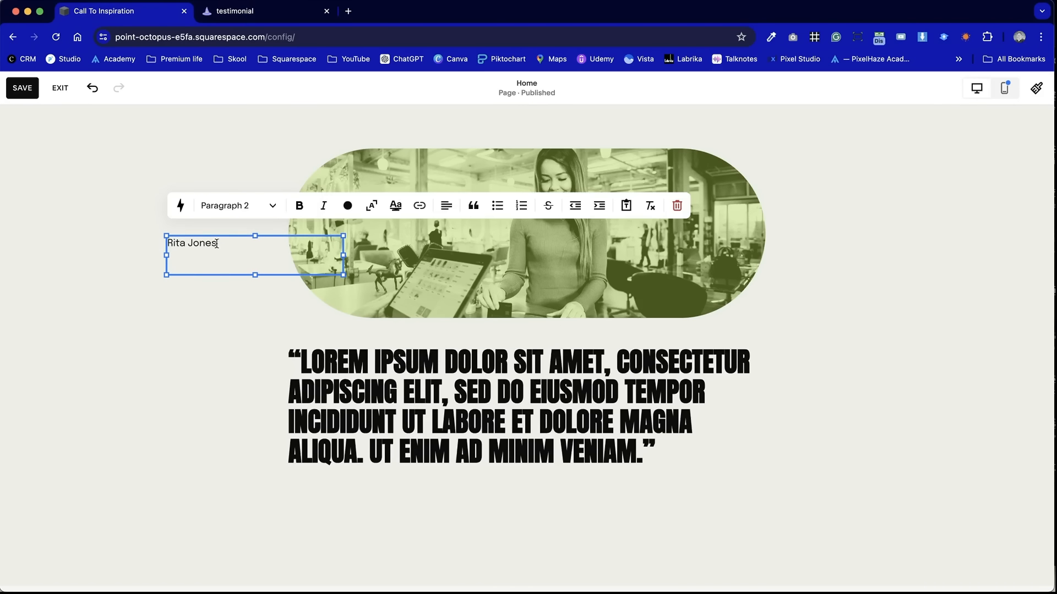
pyautogui.hotkey('ctrl', 'Tab')
pyautogui.hotkey('ctrl', 'Tab')
pyautogui.write('Jones')
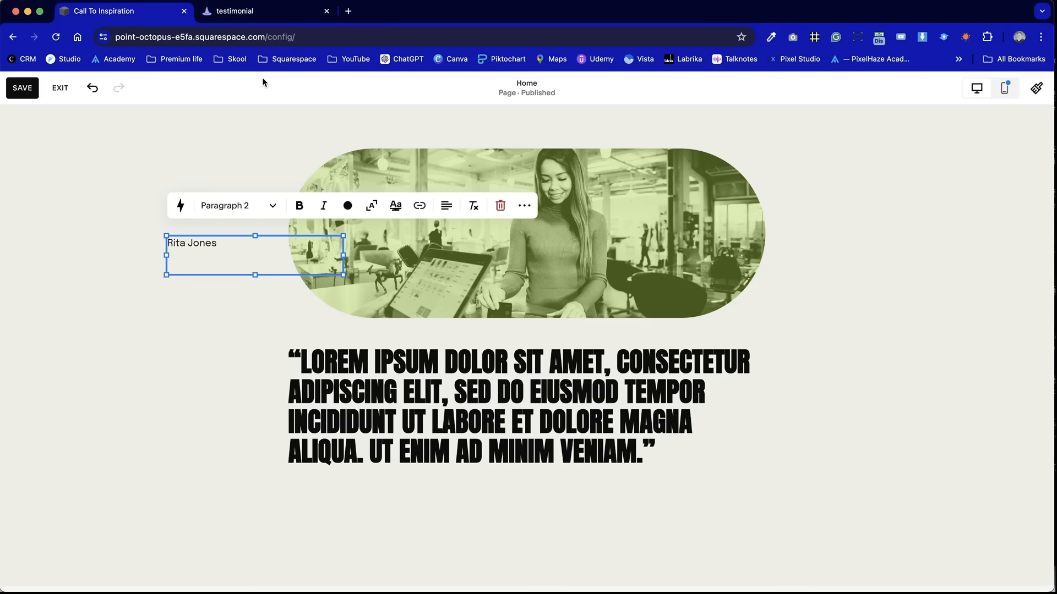
pyautogui.press('Return')
pyautogui.write('Founder, Business Name')
pyautogui.click(155, 180)
pyautogui.moveTo(204, 255); pyautogui.dragTo(473, 381)
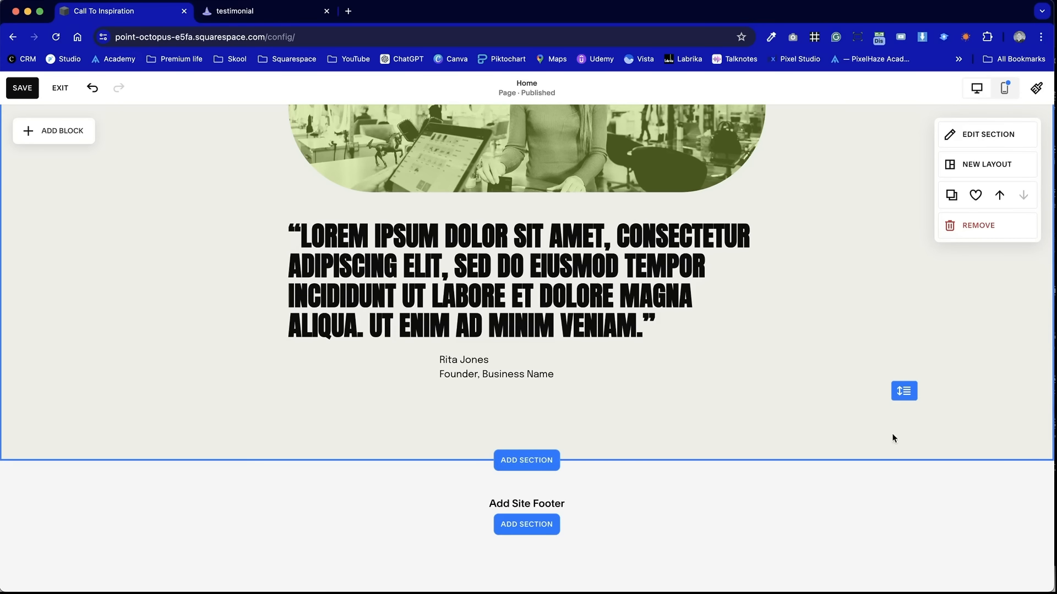
# Center-align the quote text, following the reference testimonial
pyautogui.scroll(2, 346, 440)
pyautogui.hotkey('ctrl', 'Tab')
pyautogui.hotkey('ctrl', 'Tab')
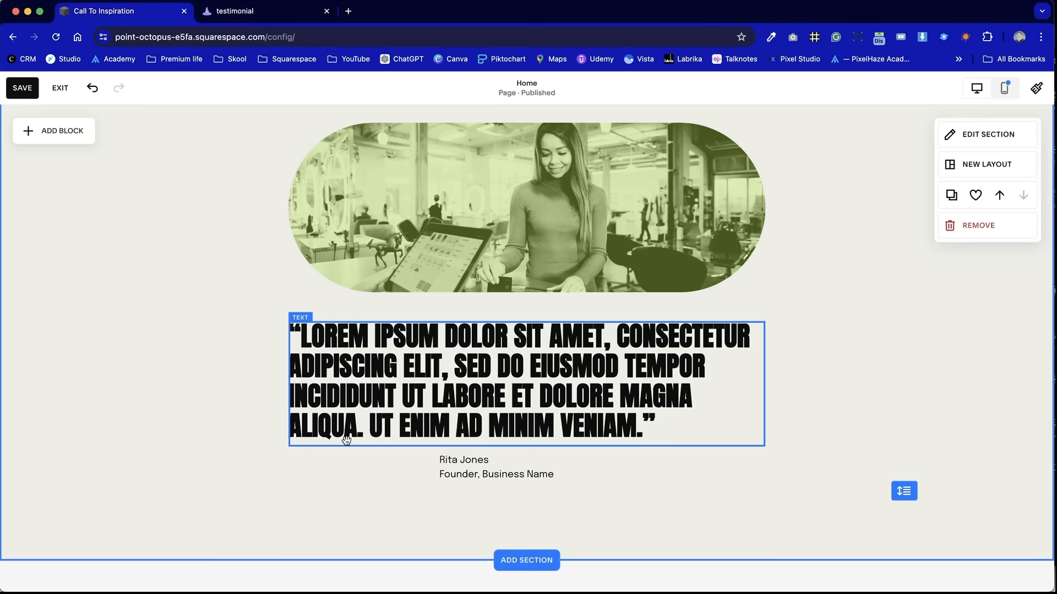
pyautogui.click(447, 397)
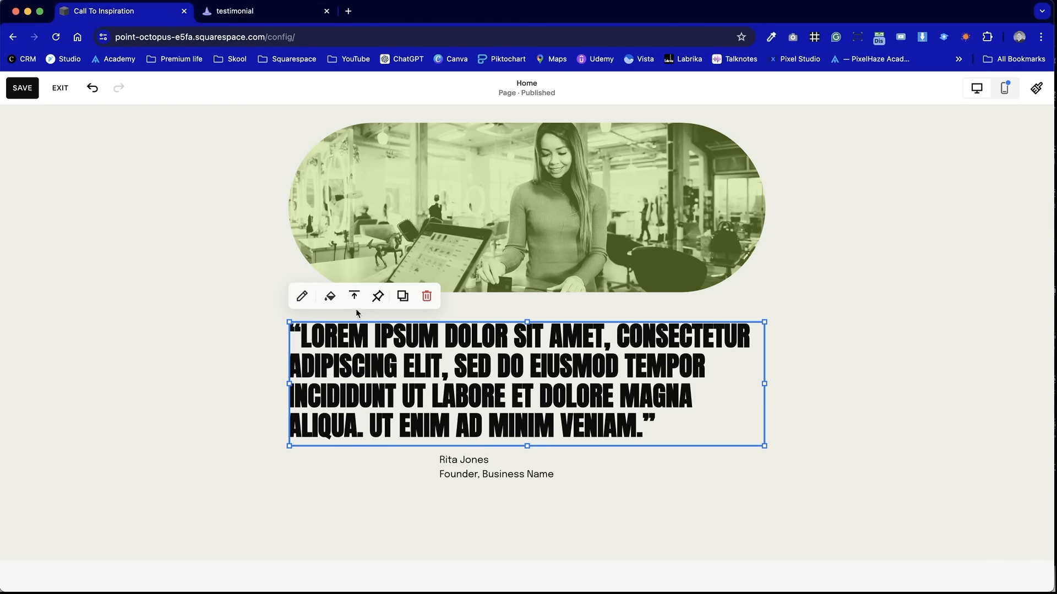
pyautogui.click(367, 342)
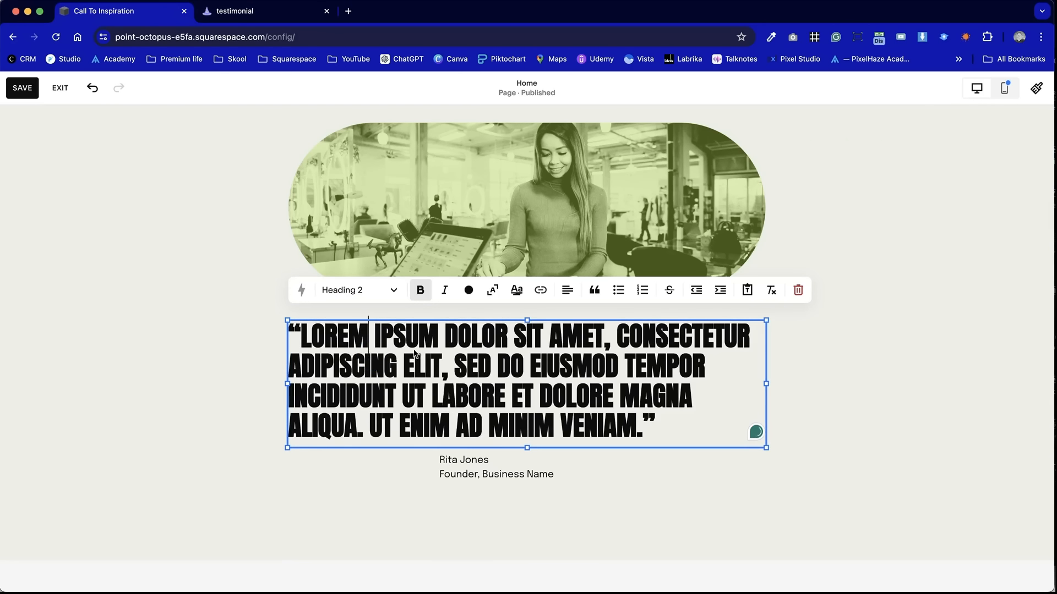
pyautogui.click(567, 290)
pyautogui.click(555, 320)
pyautogui.press('Escape')
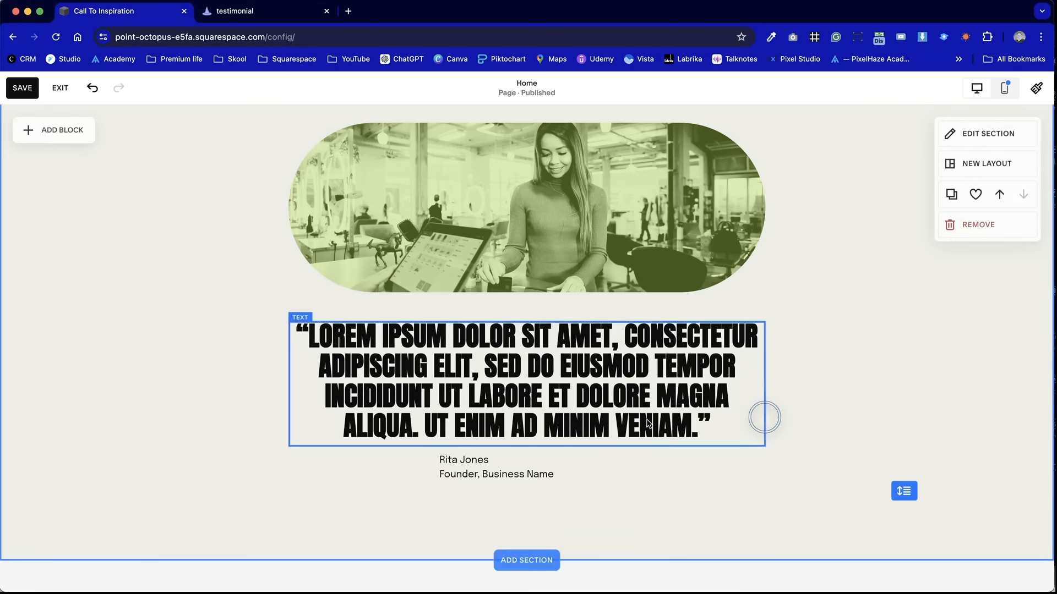
# Center-align the name and business text beneath the quote
pyautogui.click(487, 471)
pyautogui.click(498, 480)
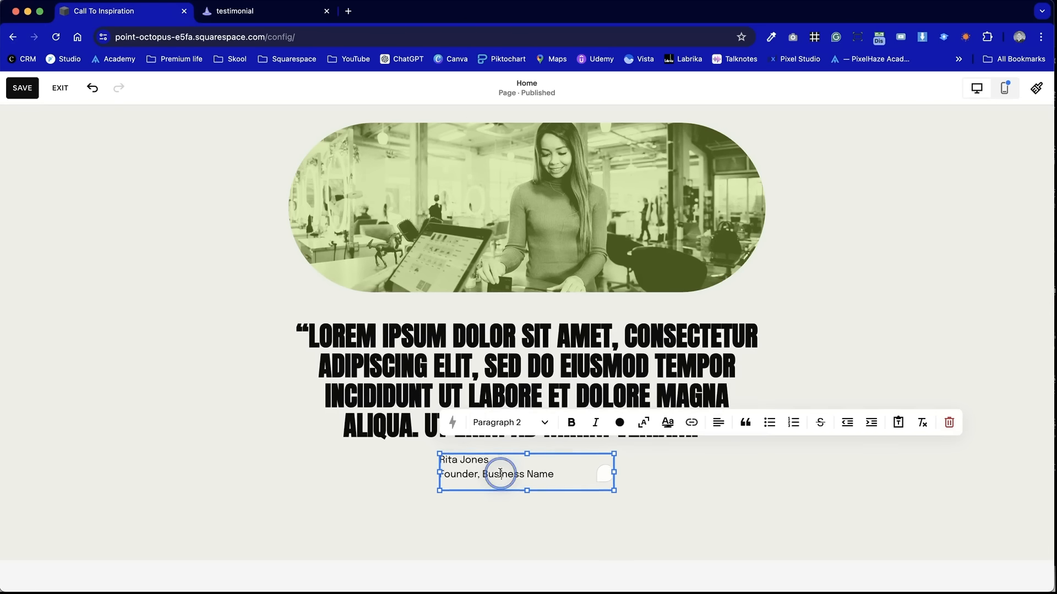
pyautogui.click(719, 422)
pyautogui.click(706, 452)
pyautogui.scroll(-1, 708, 451)
pyautogui.click(796, 410)
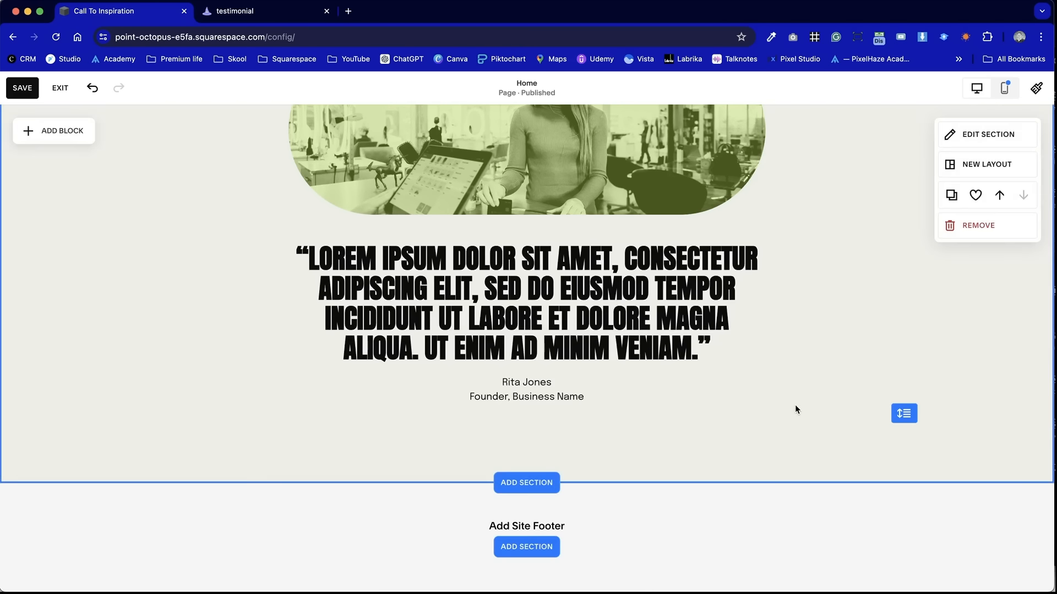
# Try to reduce the height of the testimonial section from its lower edge
pyautogui.scroll(2, 795, 404)
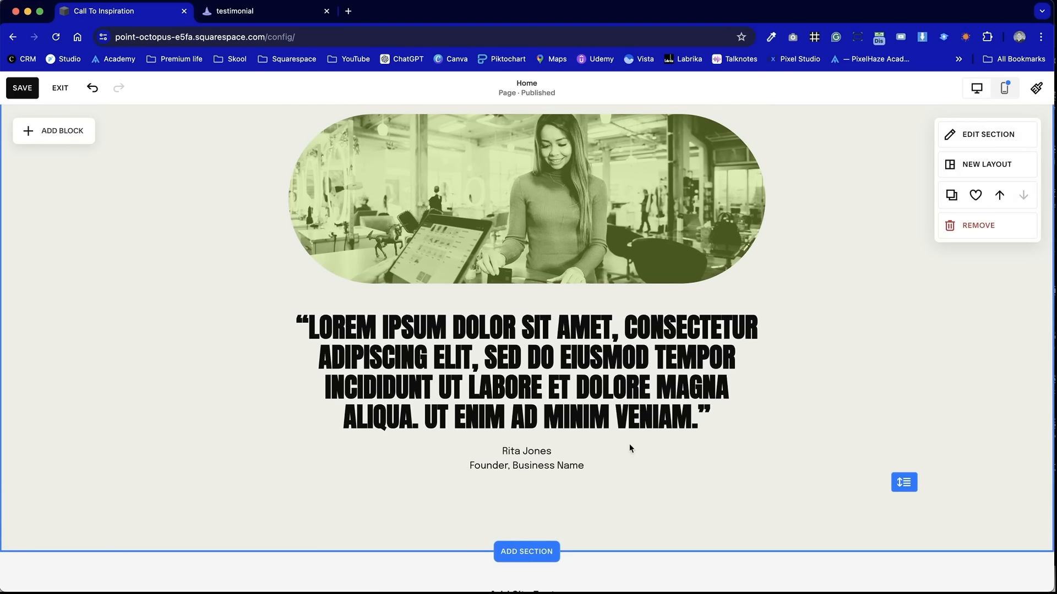
pyautogui.scroll(3, 910, 355)
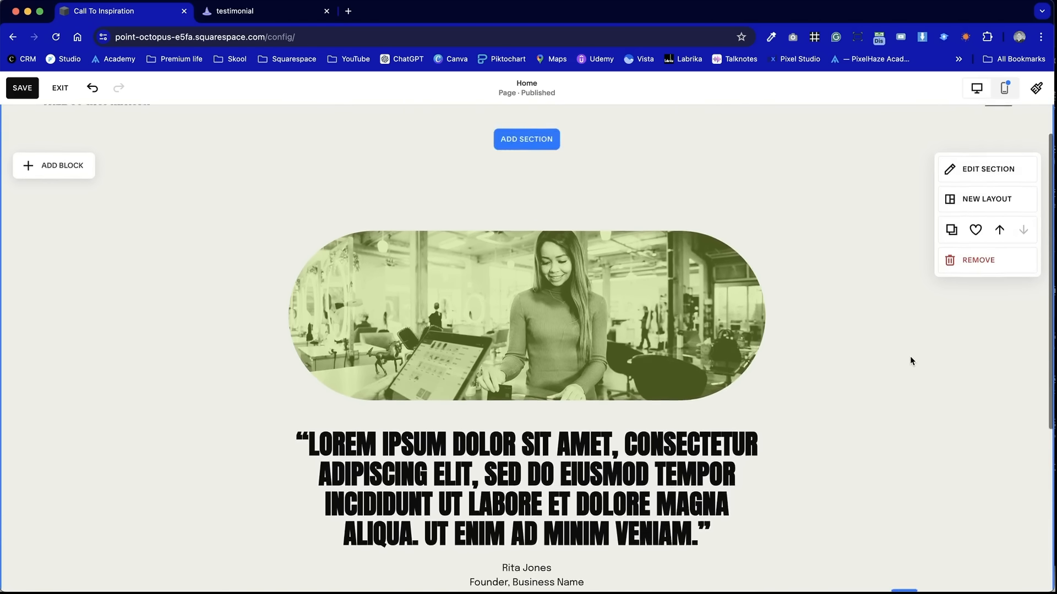
pyautogui.scroll(-2, 910, 356)
pyautogui.moveTo(906, 539); pyautogui.dragTo(894, 451)
pyautogui.scroll(2, 886, 384)
pyautogui.scroll(1, 886, 389)
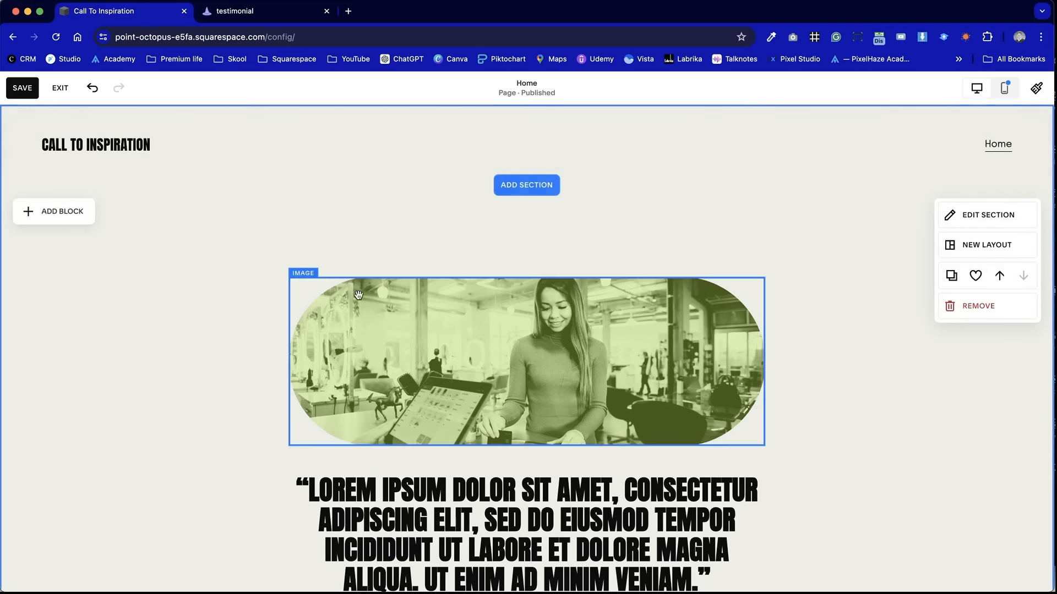
# Add a blank section above the testimonial section and reduce its height
pyautogui.click(526, 187)
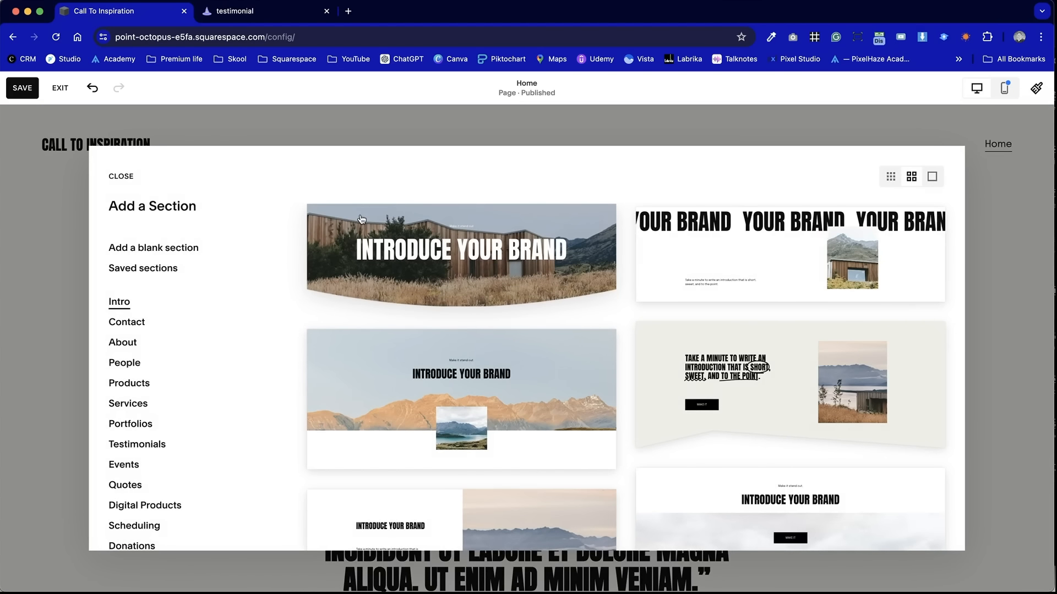
pyautogui.click(153, 248)
pyautogui.click(385, 400)
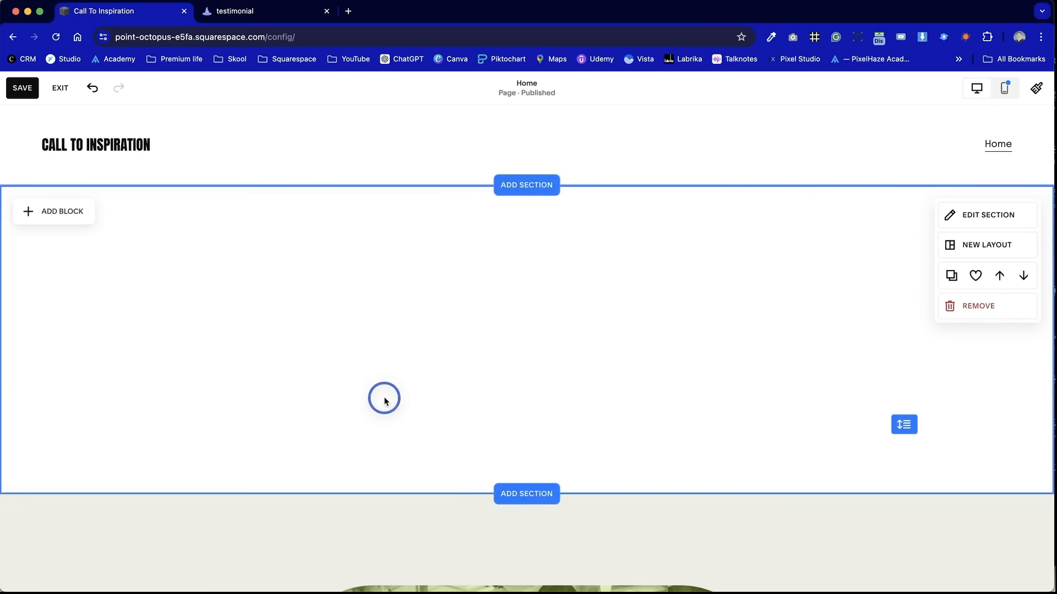
pyautogui.moveTo(903, 424); pyautogui.dragTo(903, 195)
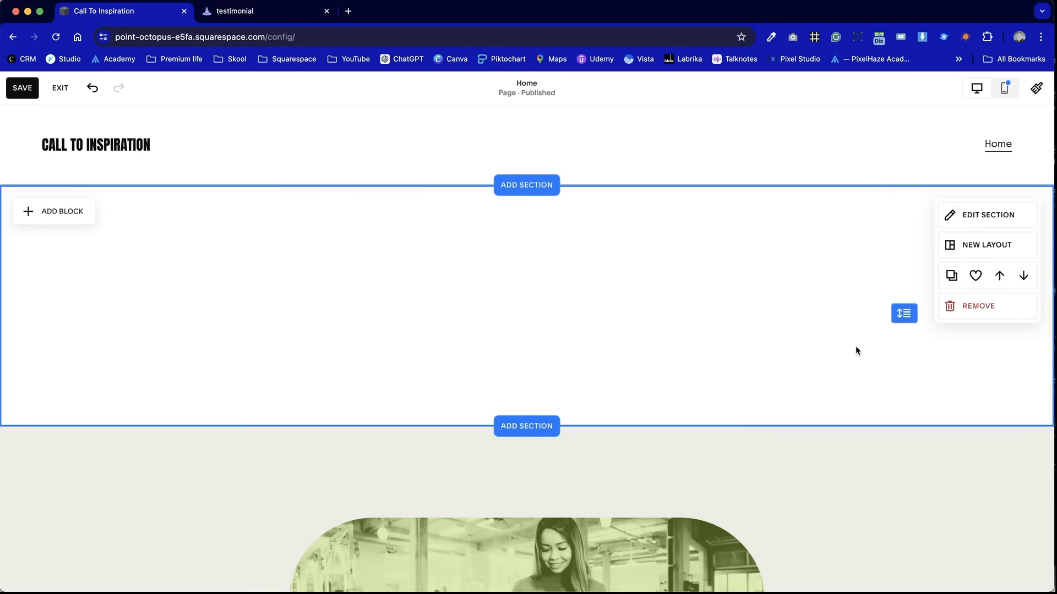
# Narrow the testimonial image from both sides, keeping it centered above the quote to match the reference proportions
pyautogui.scroll(-8, 833, 382)
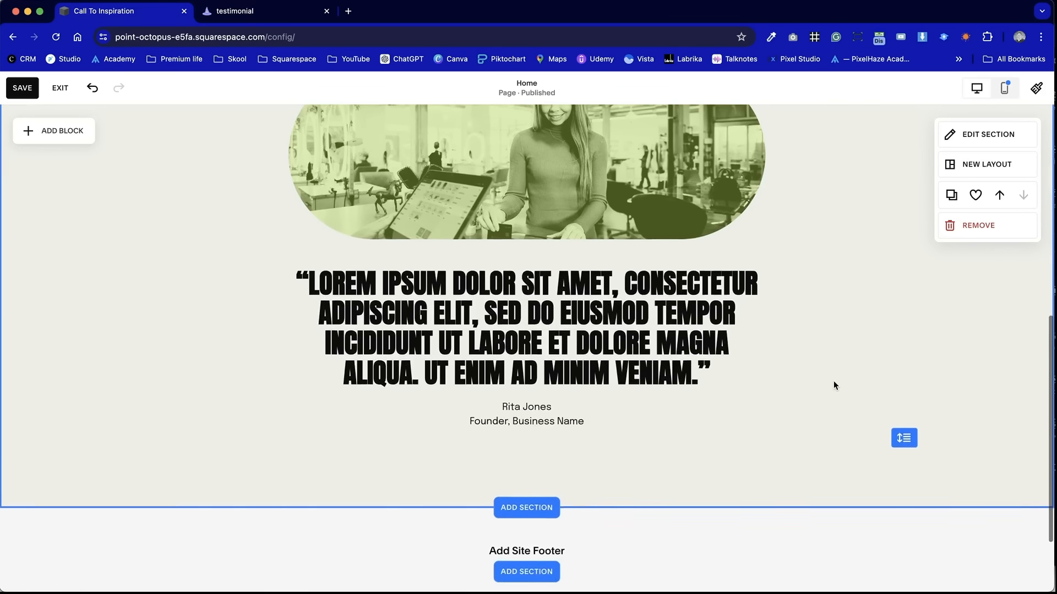
pyautogui.scroll(2, 833, 381)
pyautogui.hotkey('ctrl', 'Tab')
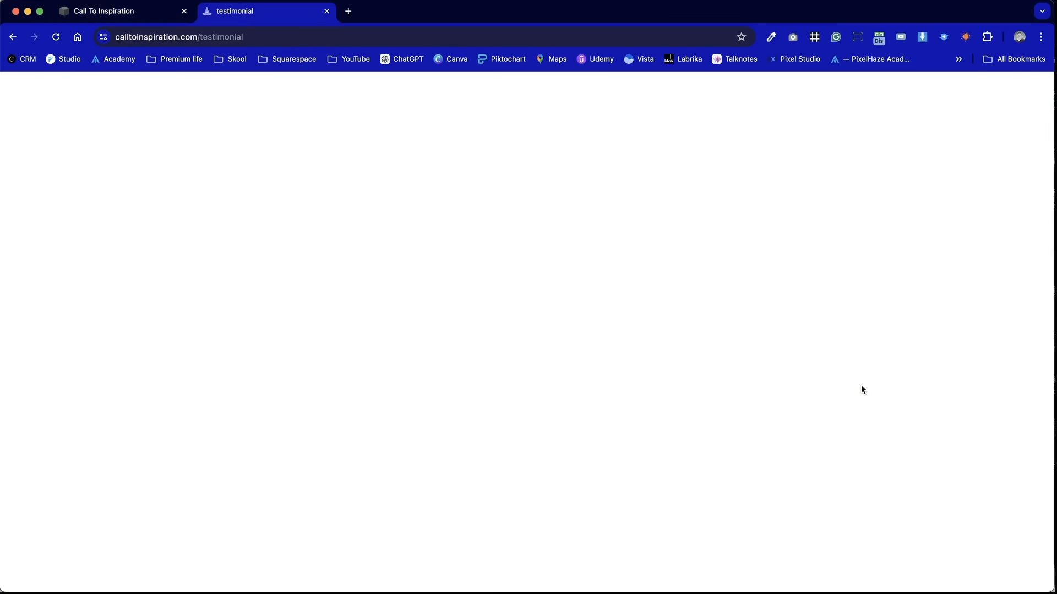
pyautogui.hotkey('ctrl', 'Tab')
pyautogui.click(565, 282)
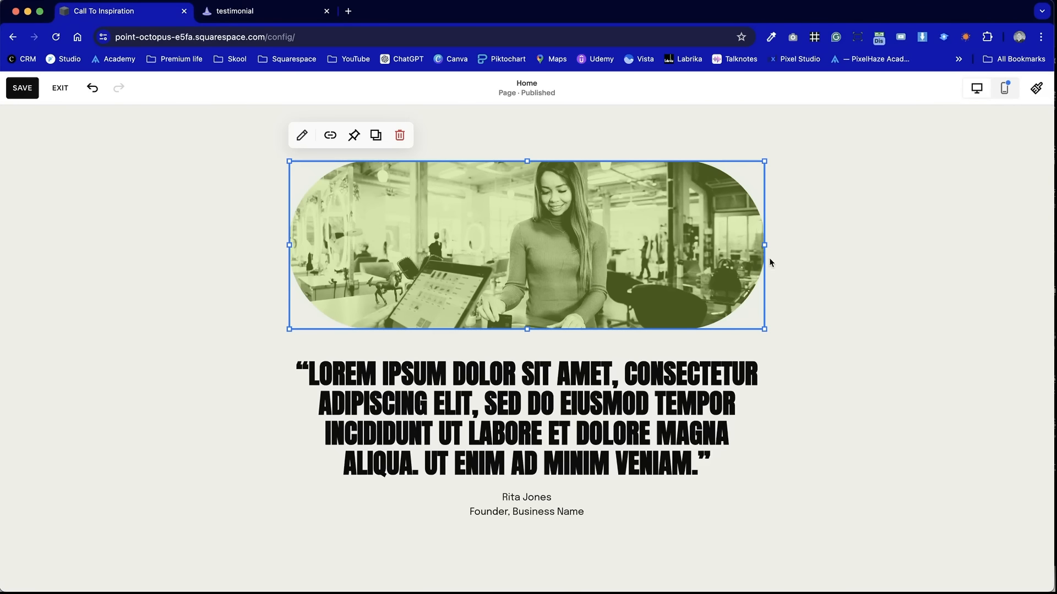
pyautogui.moveTo(761, 244); pyautogui.dragTo(606, 246)
pyautogui.moveTo(433, 243); pyautogui.dragTo(493, 243)
pyautogui.click(828, 329)
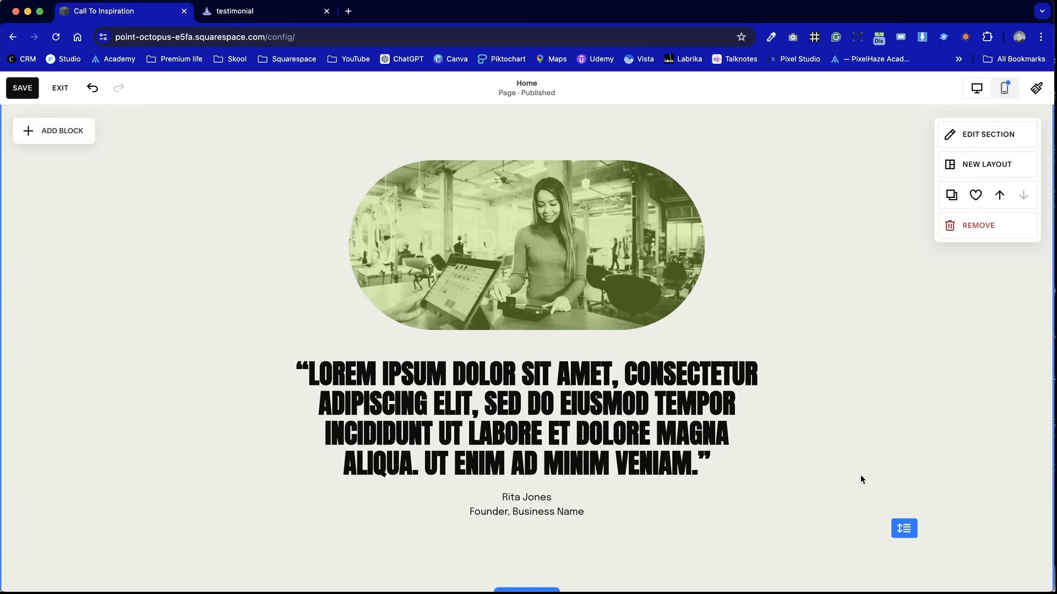
# Compare the testimonial section with the Linktree reference design
pyautogui.hotkey('ctrl', 'Tab')
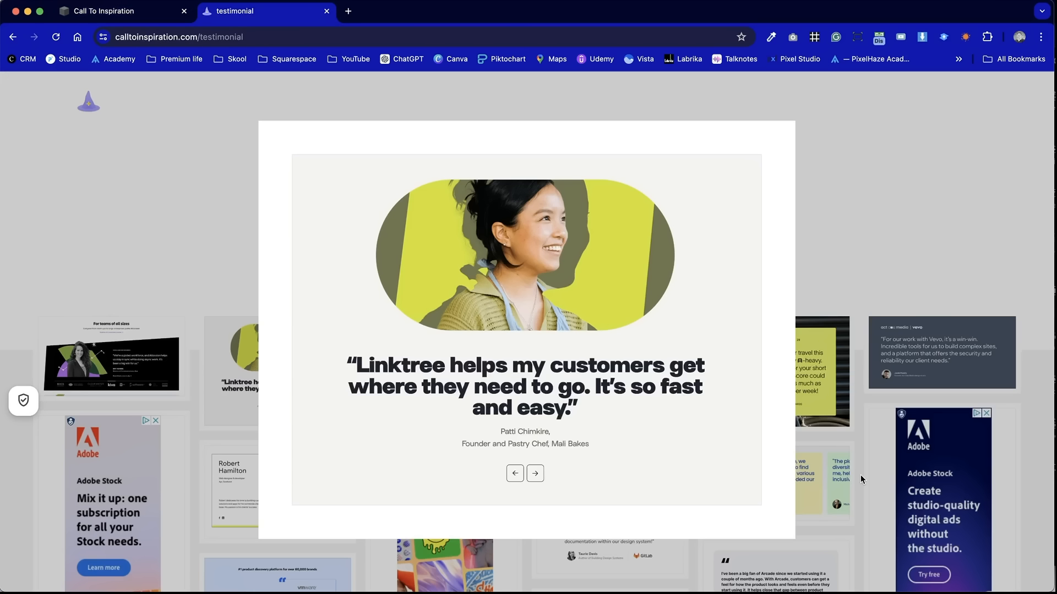
pyautogui.hotkey('ctrl', 'Tab')
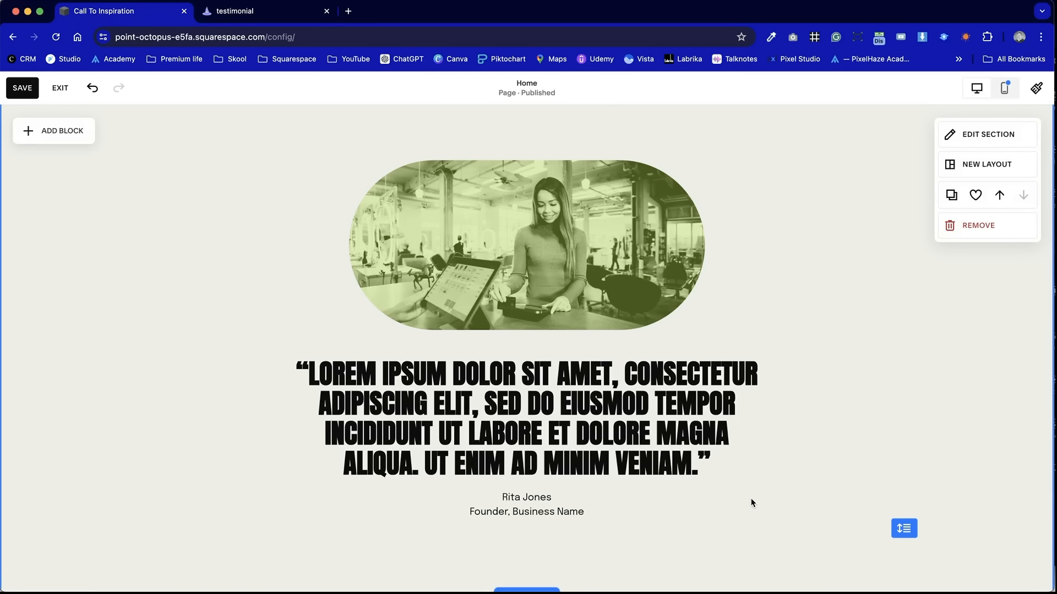
pyautogui.scroll(1, 853, 437)
pyautogui.scroll(-1, 853, 437)
pyautogui.scroll(1, 853, 437)
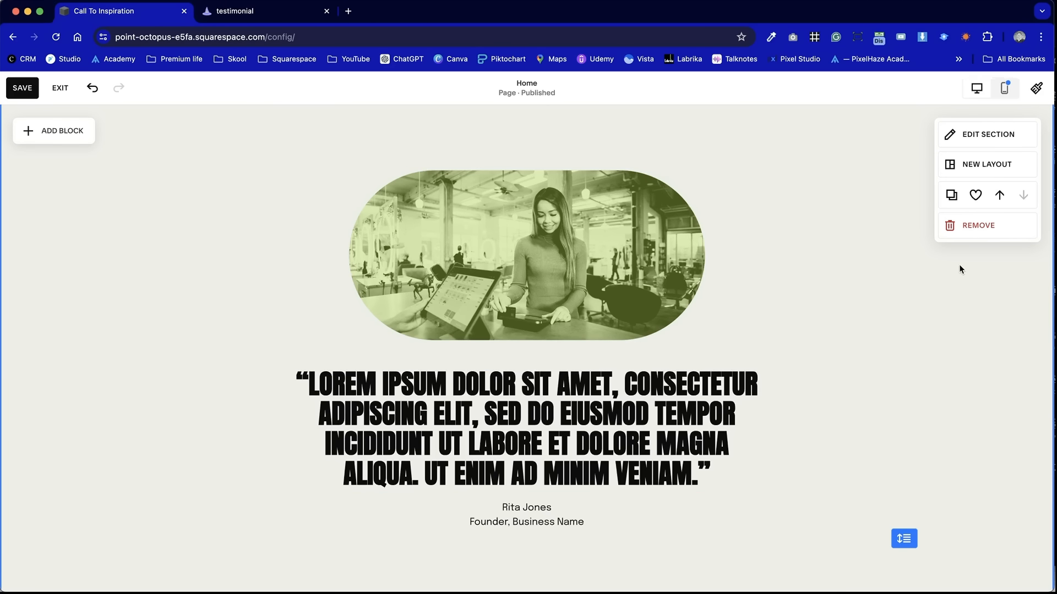
pyautogui.hotkey('ctrl', 'Tab')
pyautogui.hotkey('ctrl', 'shift', 'Tab')
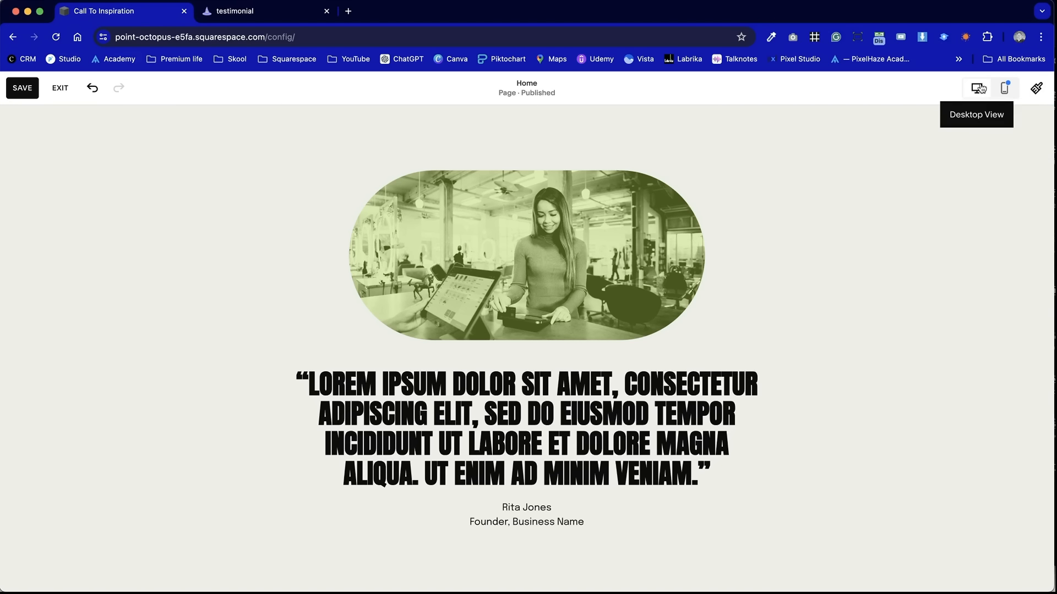
# In the mobile layout, increase the testimonial section's height and move the quote and attribution down to add spacing below the image
pyautogui.click(1004, 88)
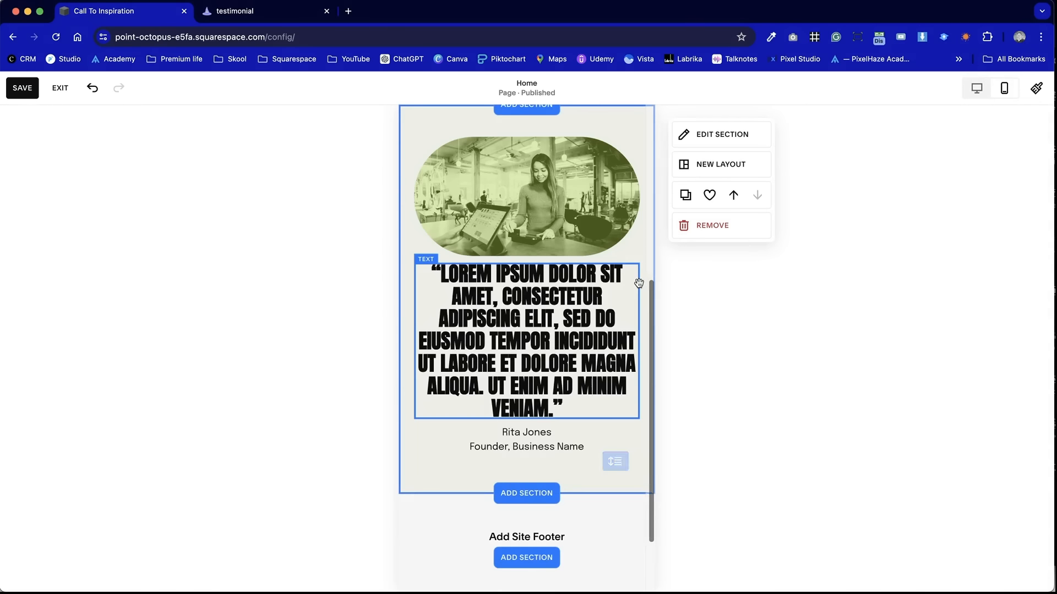
pyautogui.moveTo(620, 460); pyautogui.dragTo(612, 501)
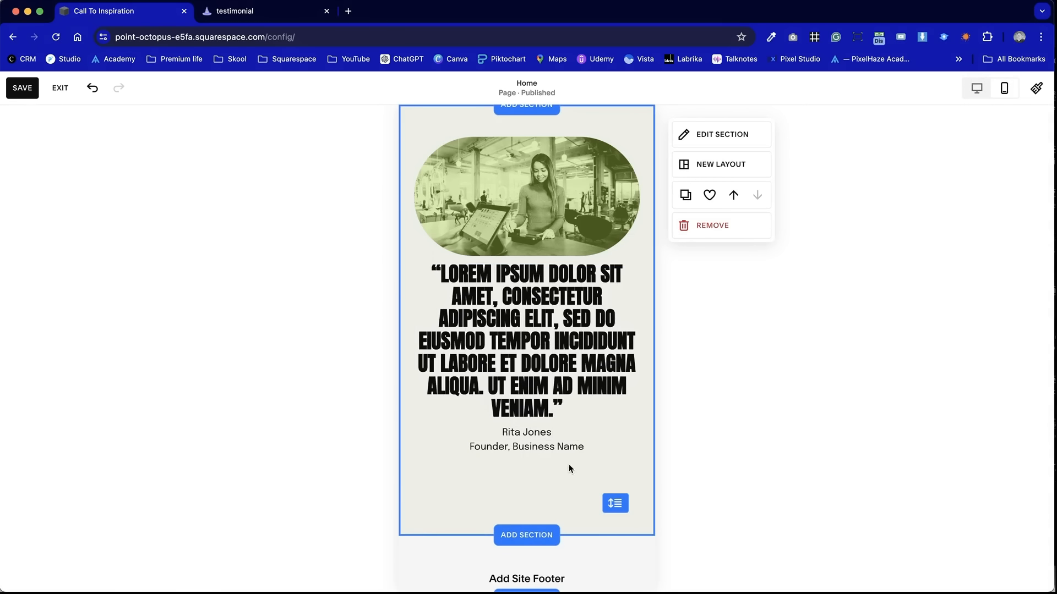
pyautogui.moveTo(547, 441); pyautogui.dragTo(546, 469)
pyautogui.moveTo(552, 351); pyautogui.dragTo(548, 372)
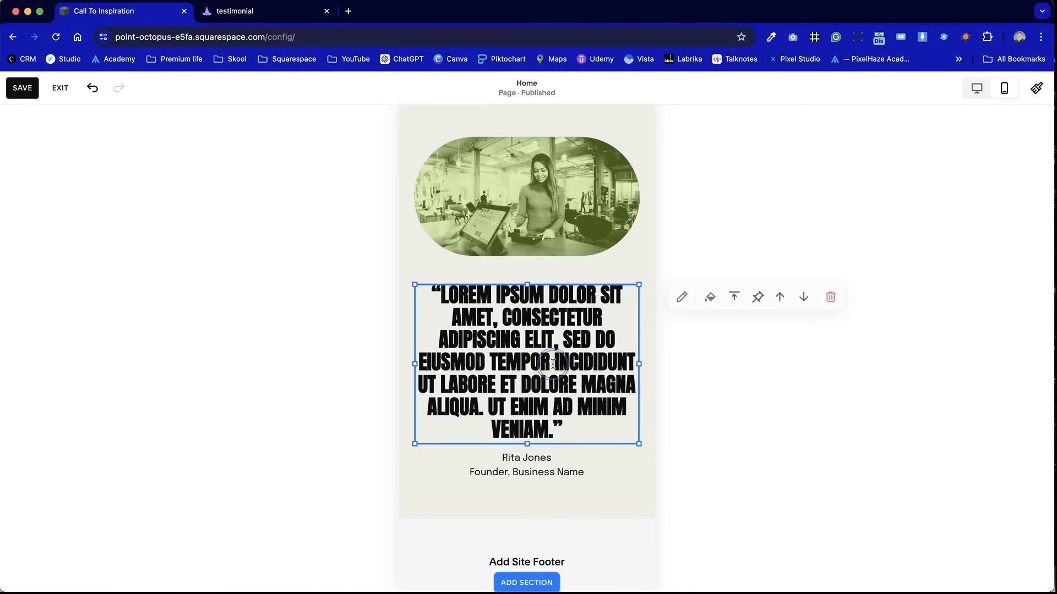
pyautogui.click(743, 381)
pyautogui.moveTo(542, 469); pyautogui.dragTo(538, 480)
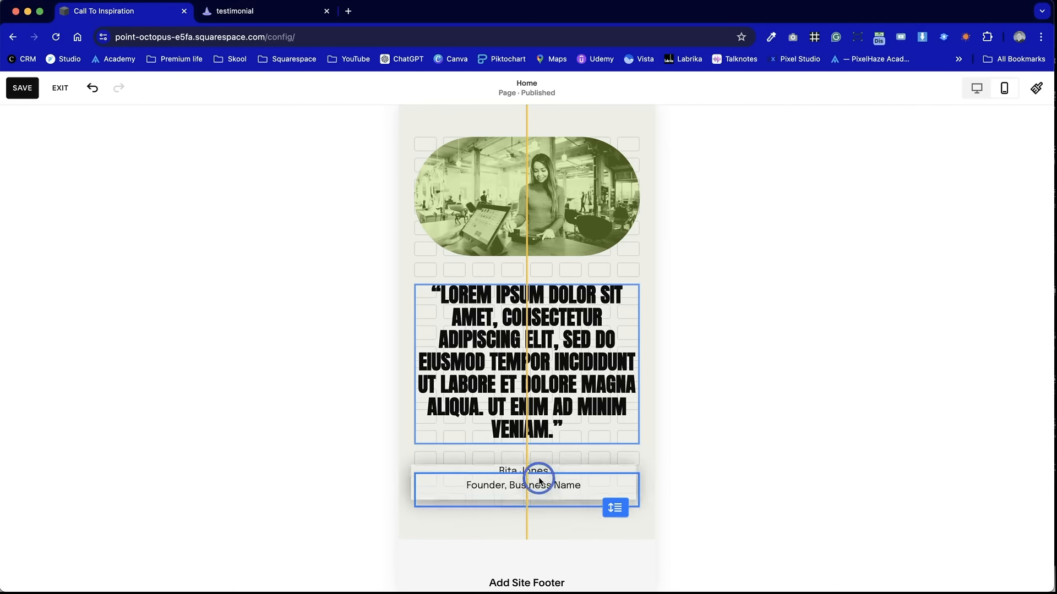
# Move the attribution block above the quote in the mobile layout and return it below the quote
pyautogui.click(779, 466)
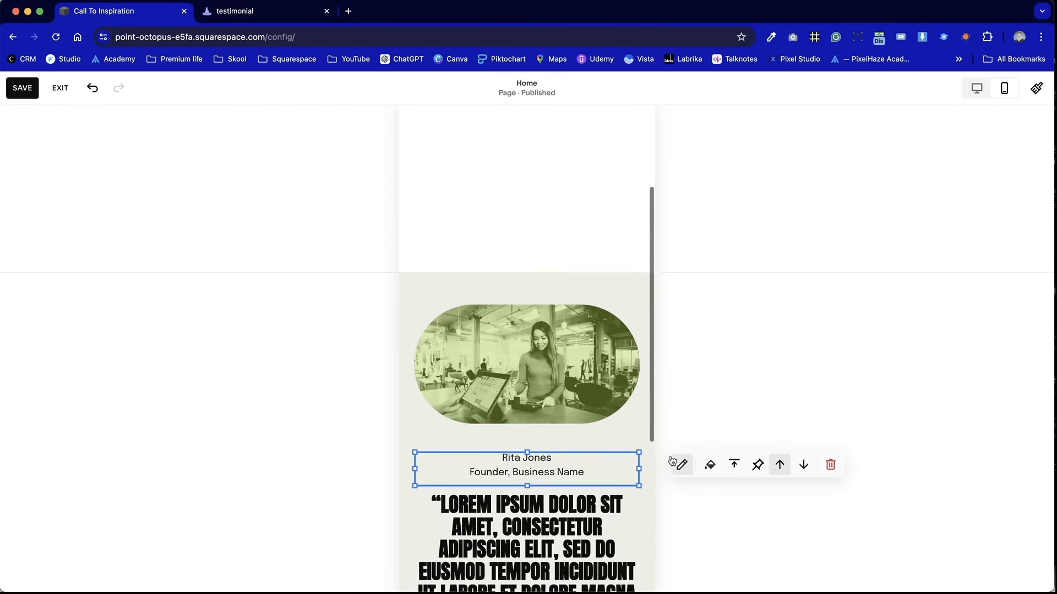
pyautogui.click(804, 465)
pyautogui.click(375, 327)
pyautogui.scroll(1, 777, 277)
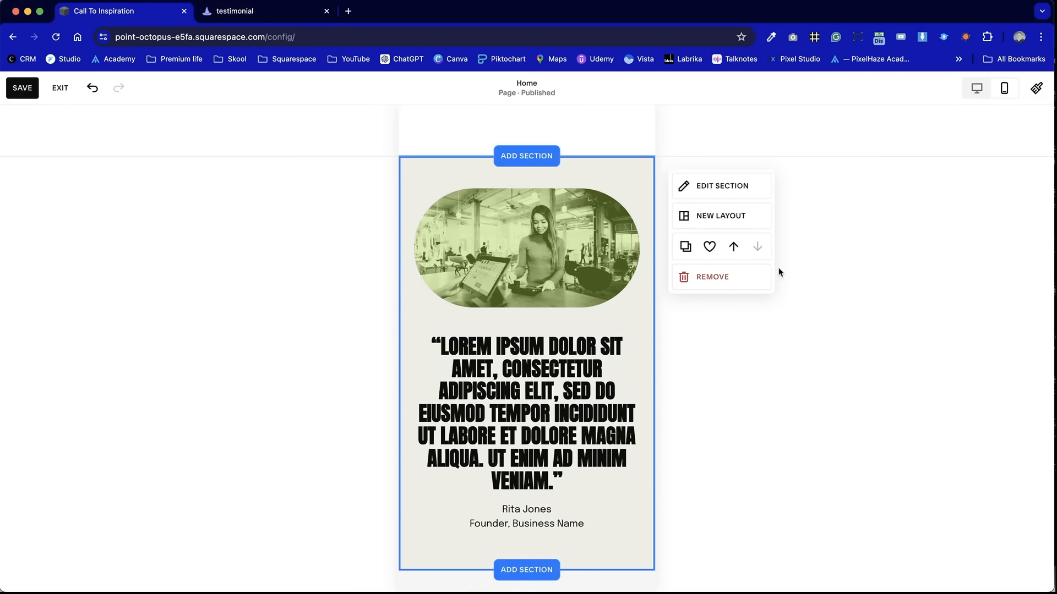
# Review the testimonial section in the desktop layout
pyautogui.click(977, 89)
pyautogui.click(723, 398)
pyautogui.click(897, 372)
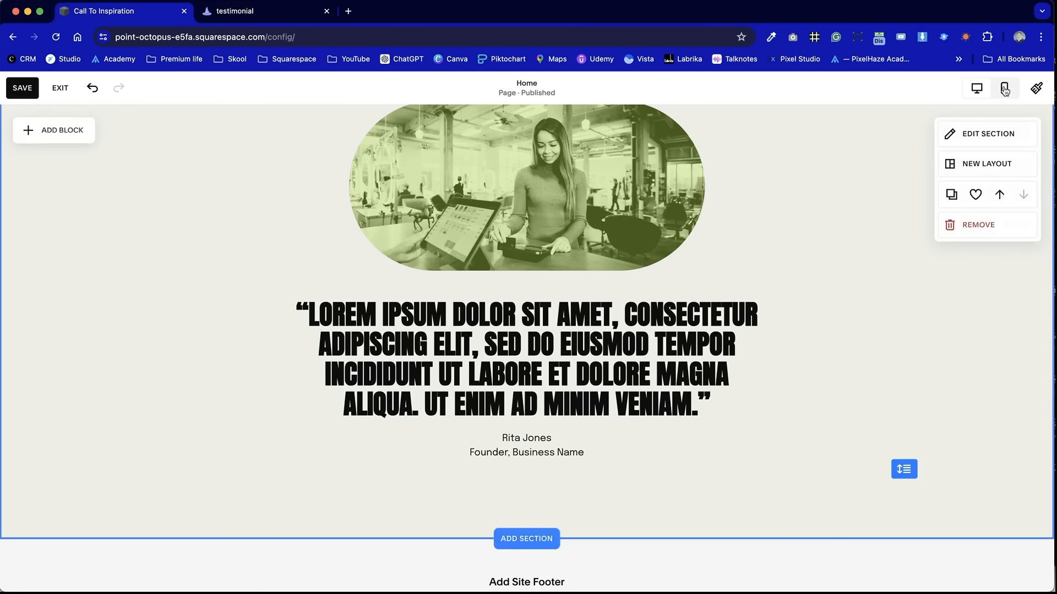
# Return to the mobile layout and try shifting the attribution block up in the block order and back down
pyautogui.click(1004, 88)
pyautogui.click(604, 421)
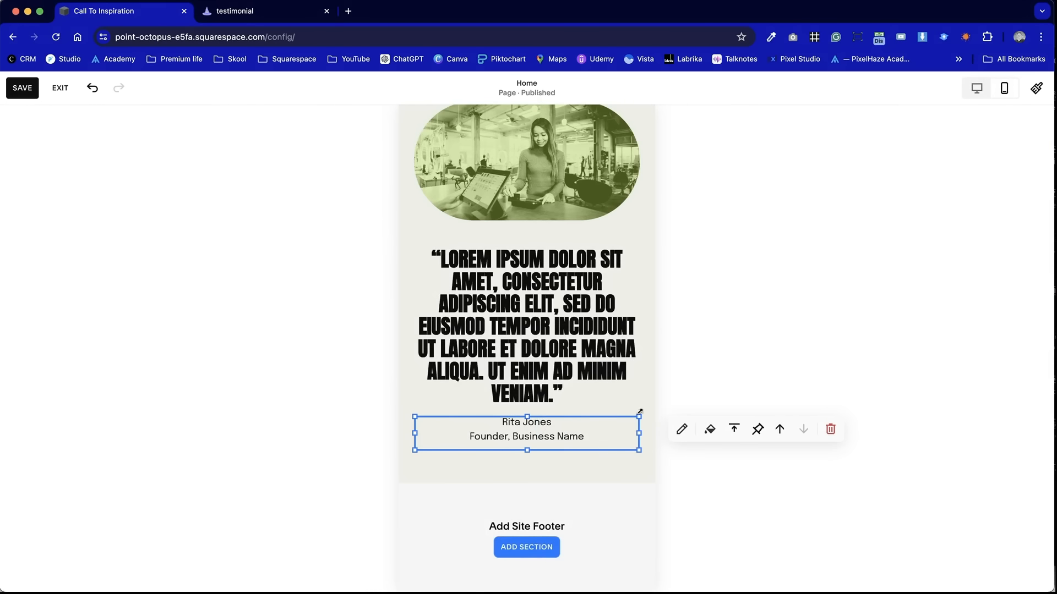
pyautogui.click(781, 432)
pyautogui.click(804, 429)
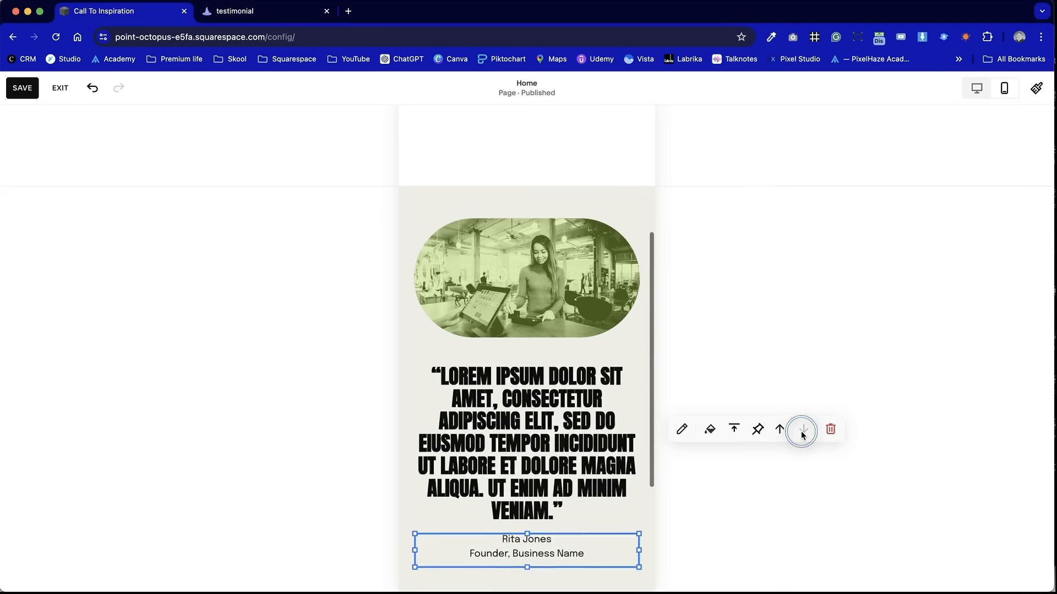
pyautogui.click(781, 328)
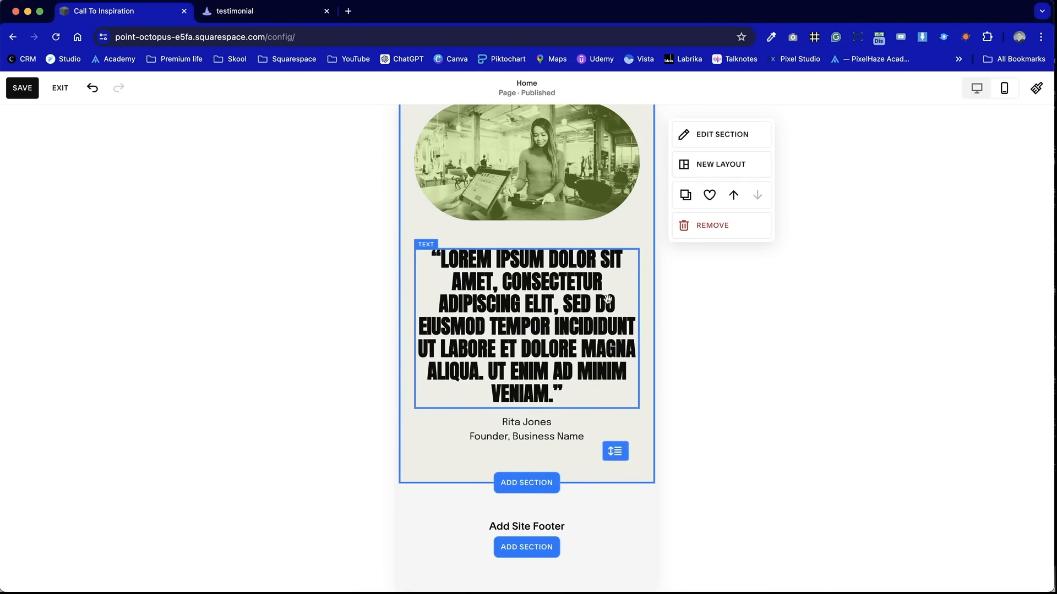
# Switch to the desktop layout, check the testimonial section and save the page
pyautogui.click(976, 89)
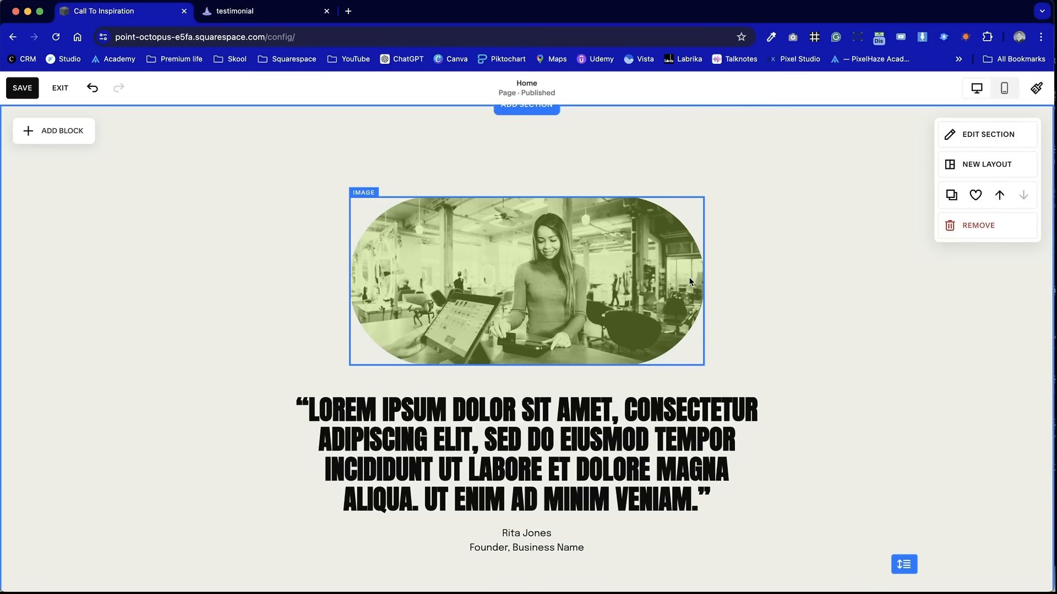
pyautogui.scroll(-2, 689, 276)
pyautogui.scroll(1, 690, 282)
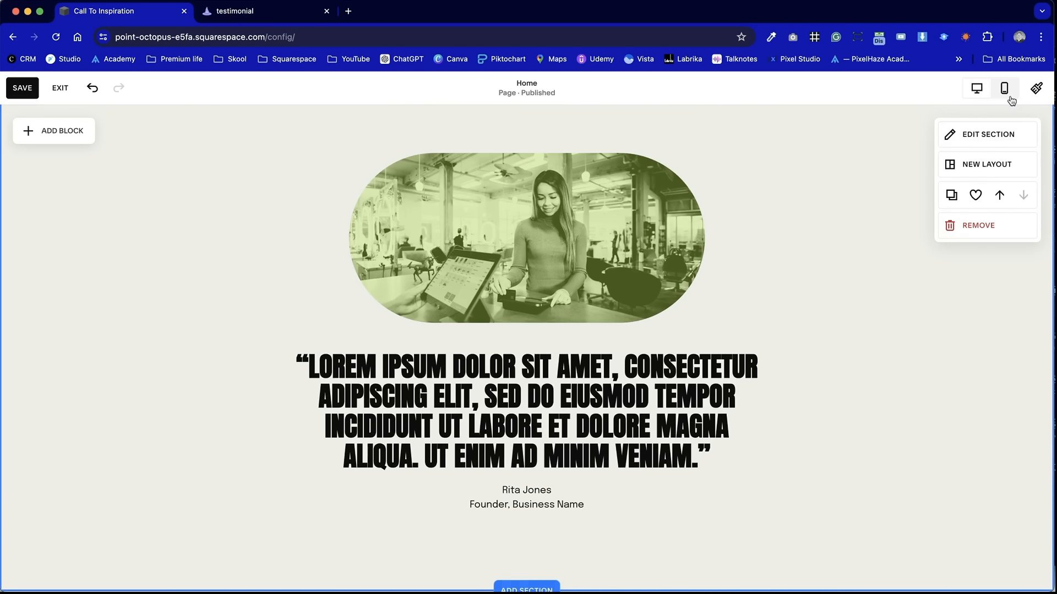
pyautogui.click(11, 90)
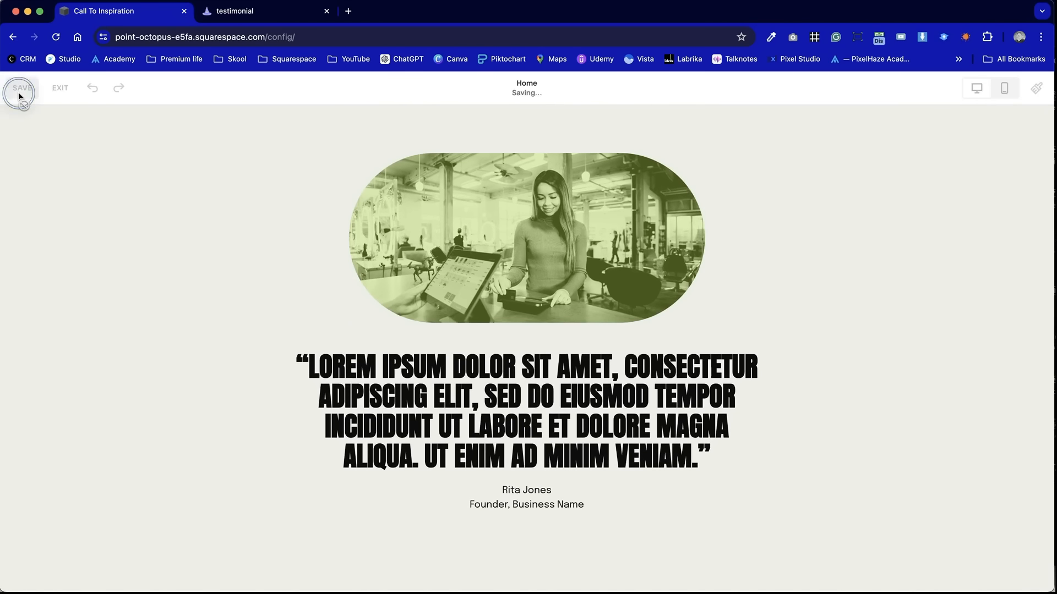
# Try the Manrope and Poppins font pack, and apply the sans-serif Epilogue and Poppins pack to the site
pyautogui.click(1036, 88)
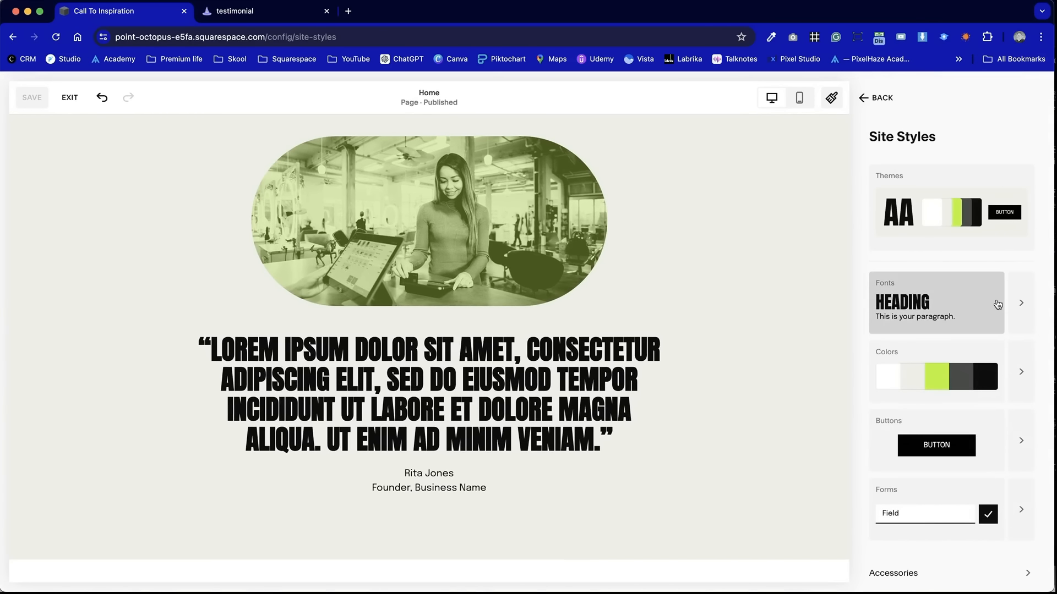
pyautogui.click(1020, 301)
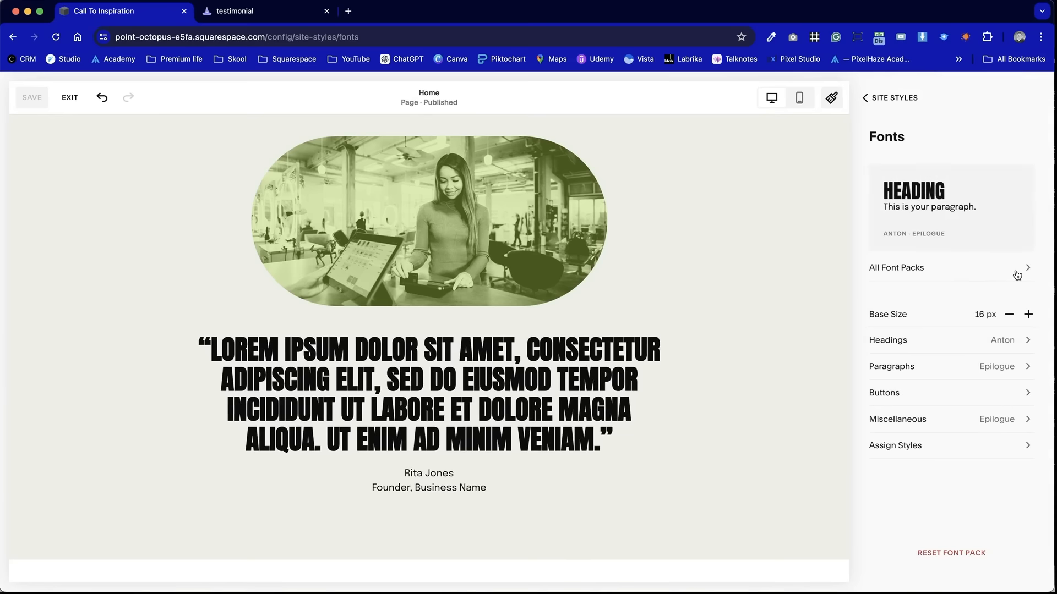
pyautogui.click(1017, 275)
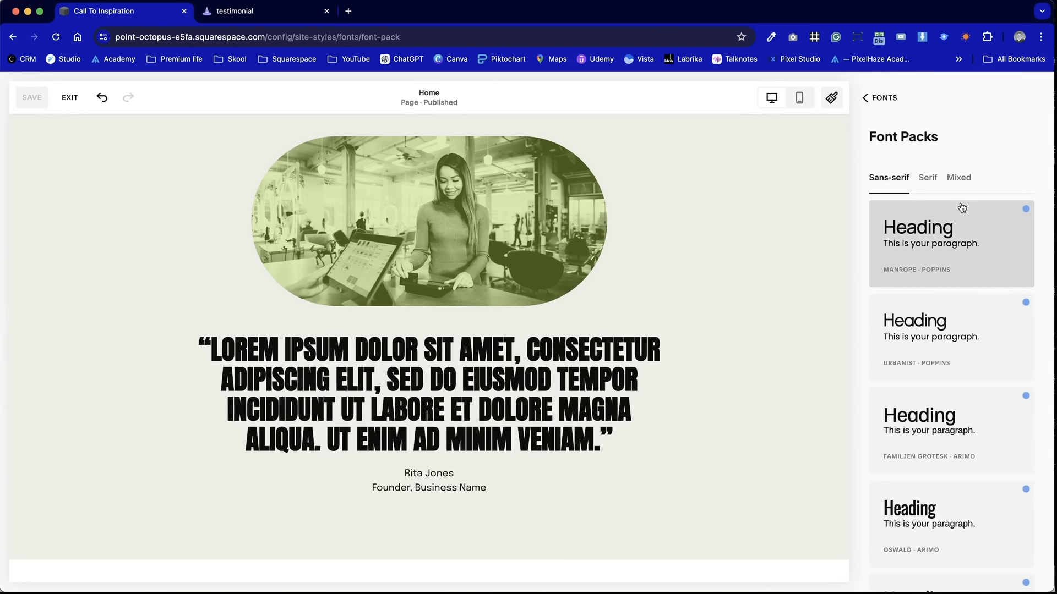
pyautogui.click(960, 225)
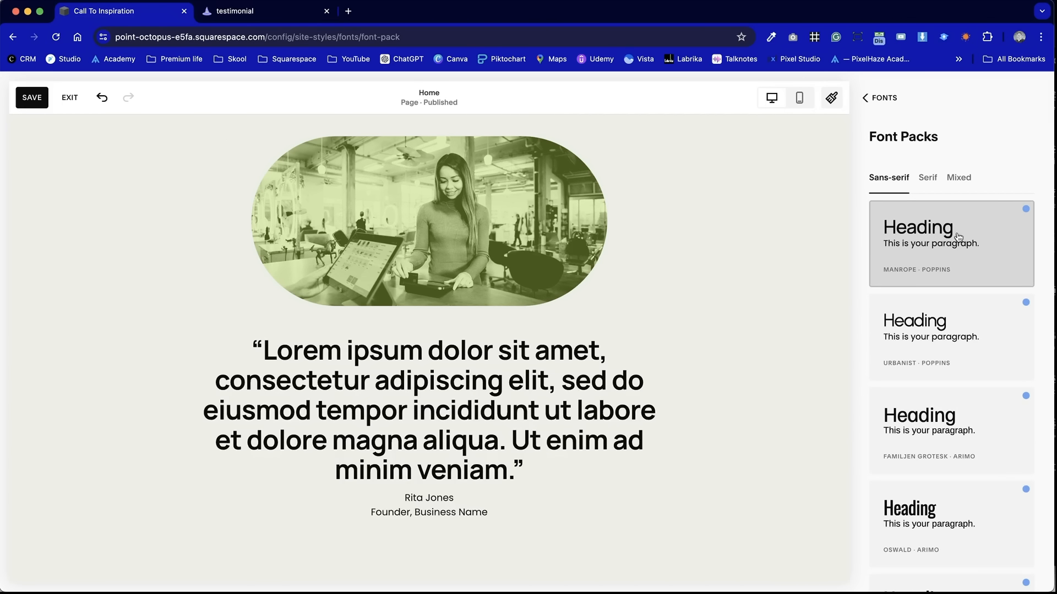
pyautogui.scroll(-4, 922, 378)
pyautogui.click(921, 422)
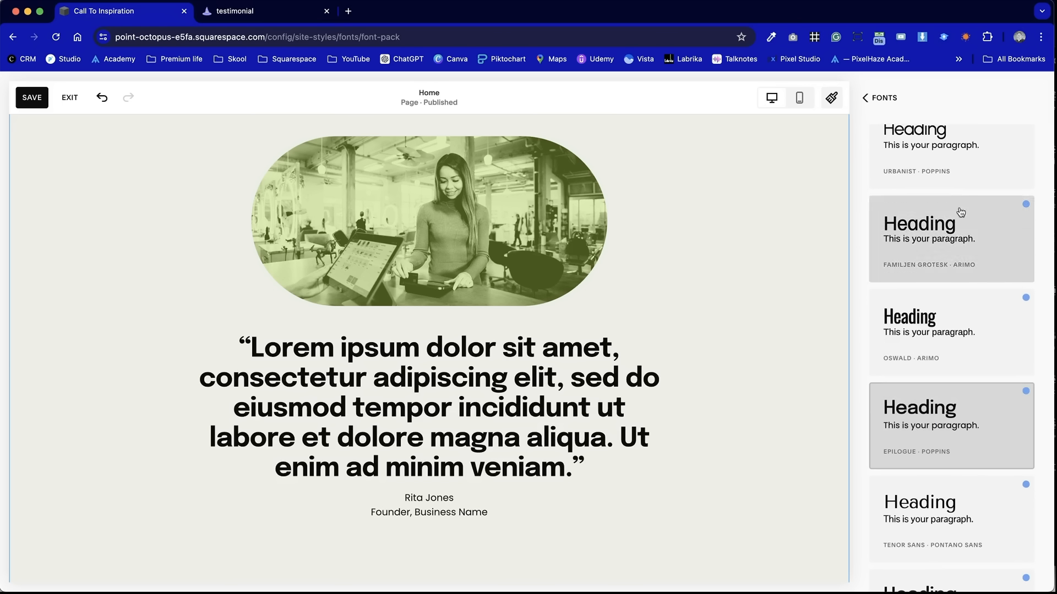
pyautogui.click(875, 97)
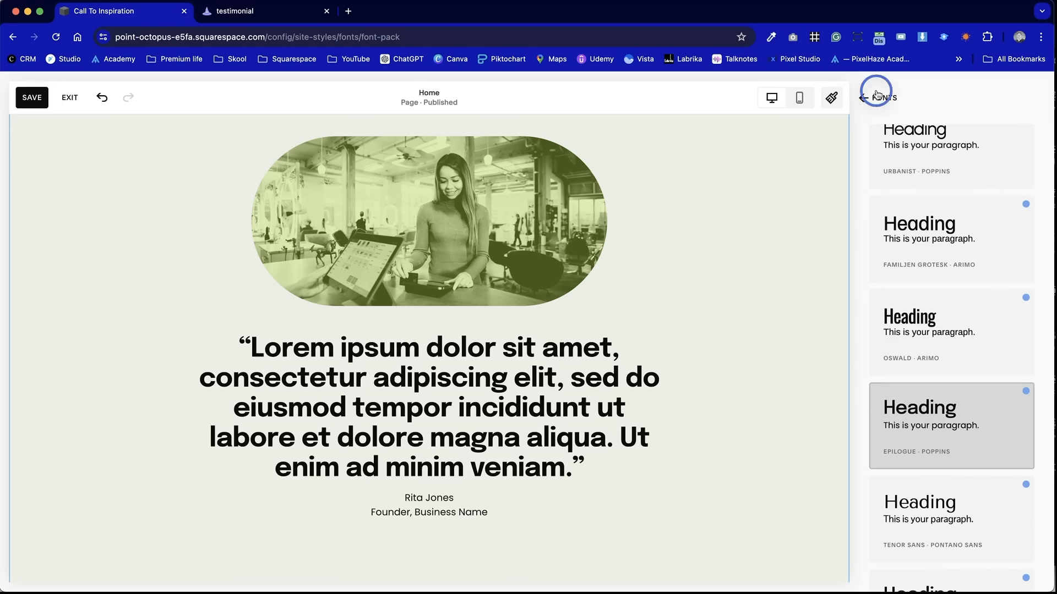
pyautogui.click(878, 97)
pyautogui.click(878, 96)
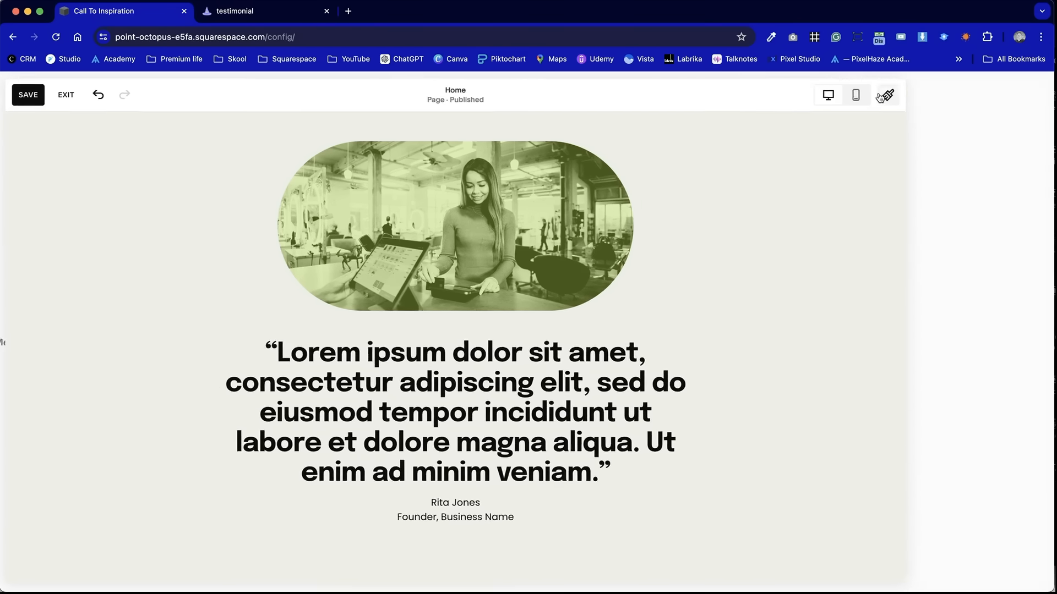
# Delete the sentence "Ut enim ad minim veniam." from the quote, keeping the closing quotation mark
pyautogui.doubleClick(606, 435)
pyautogui.moveTo(670, 466); pyautogui.dragTo(711, 435)
pyautogui.press('BackSpace')
# Set the testimonial section's color theme to Bright 1
pyautogui.click(892, 130)
pyautogui.click(971, 169)
pyautogui.click(990, 377)
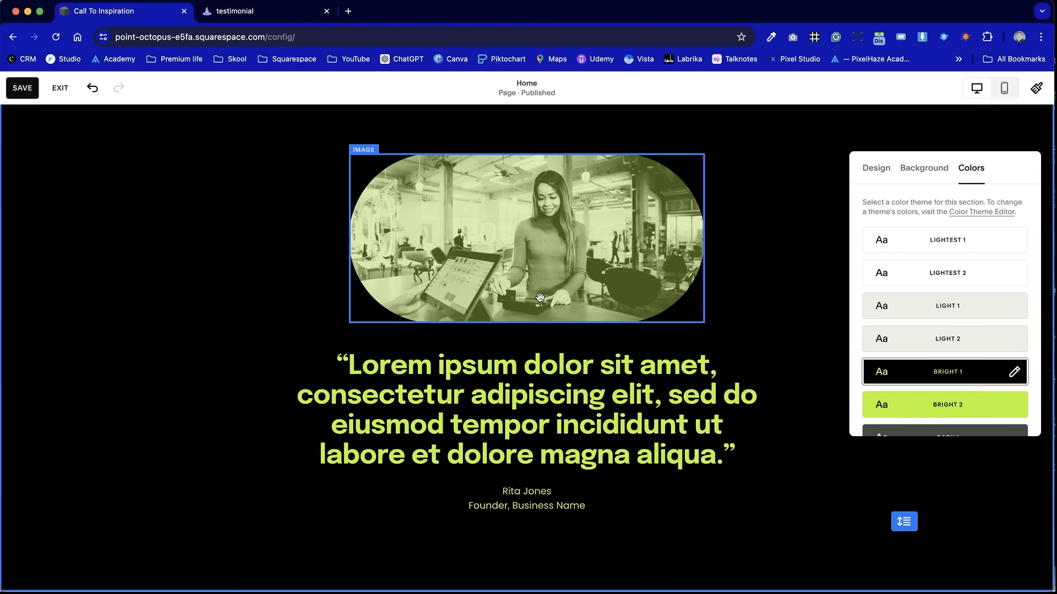
# Color the quote's words white from the palette, leaving out the opening and closing quotation marks
pyautogui.click(529, 394)
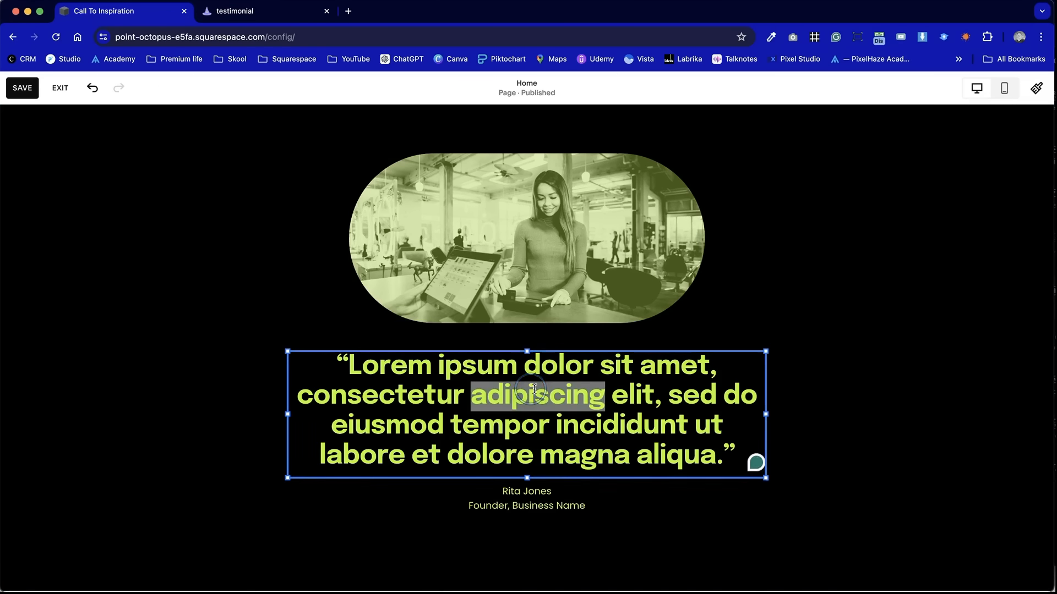
pyautogui.moveTo(727, 451); pyautogui.dragTo(339, 361)
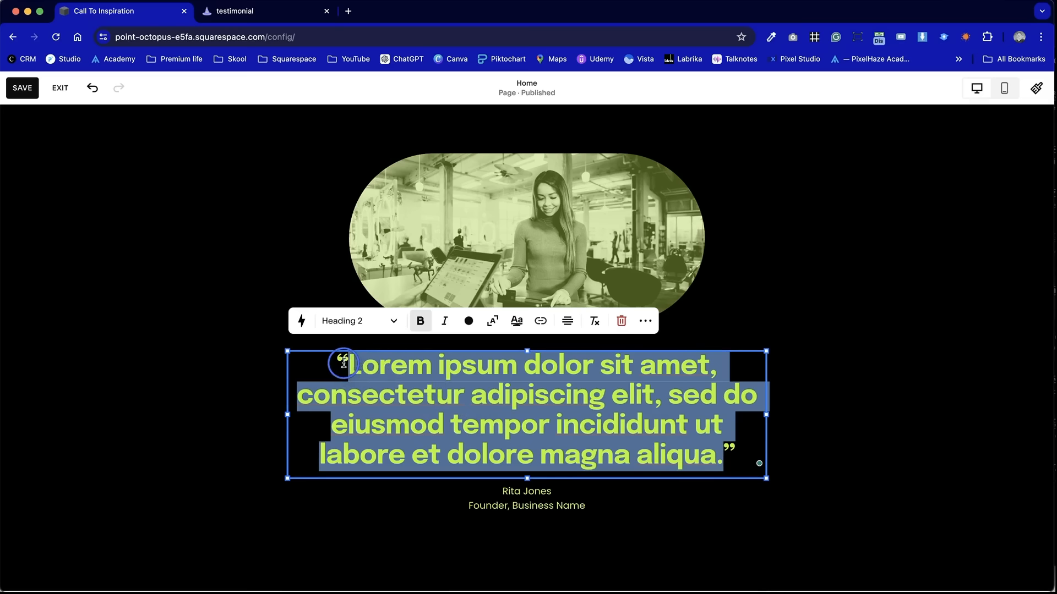
pyautogui.click(469, 321)
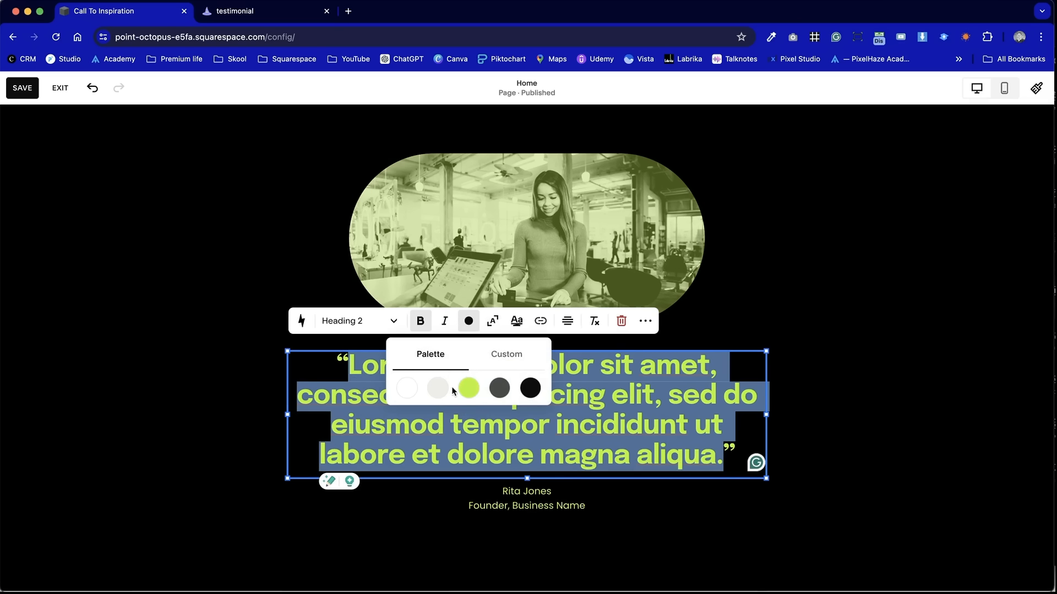
pyautogui.click(403, 386)
pyautogui.click(193, 317)
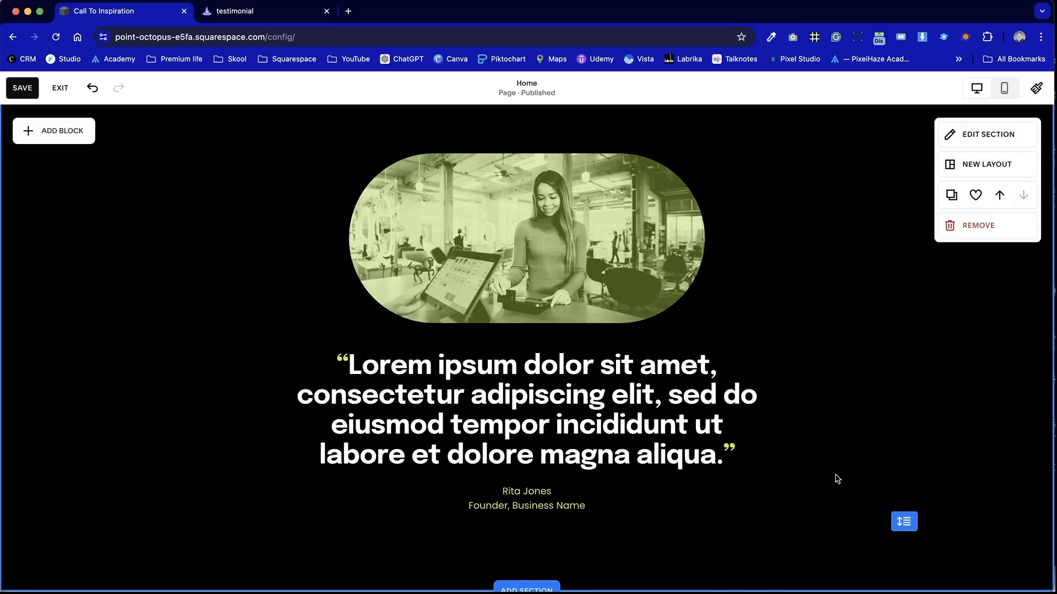
# Set the testimonial image's overlay blend mode to Darken
pyautogui.scroll(2, 837, 479)
pyautogui.scroll(-1, 837, 479)
pyautogui.doubleClick(583, 291)
pyautogui.click(794, 222)
pyautogui.scroll(-1, 790, 400)
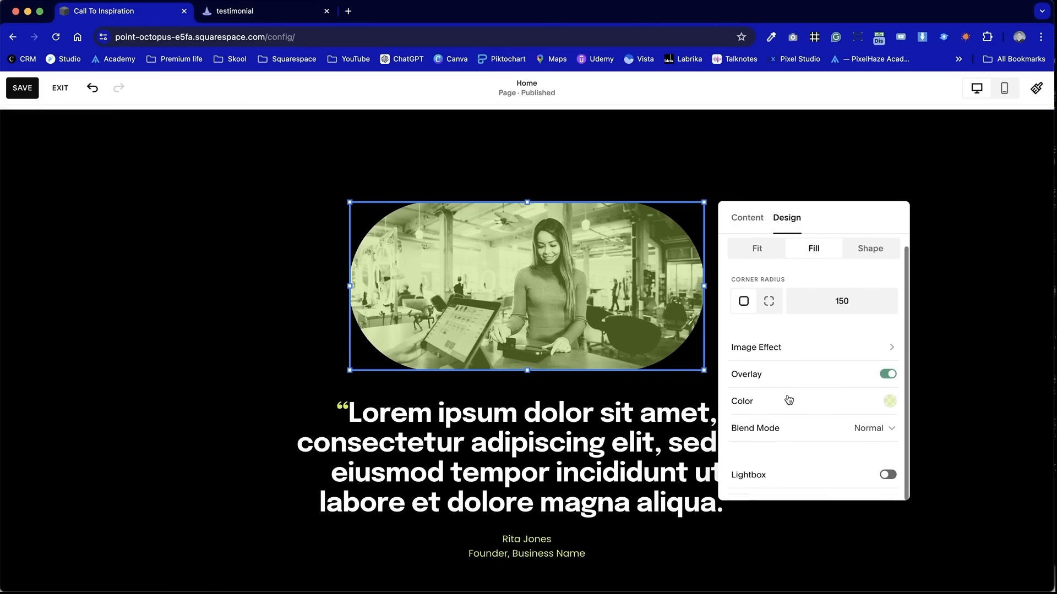
pyautogui.click(850, 428)
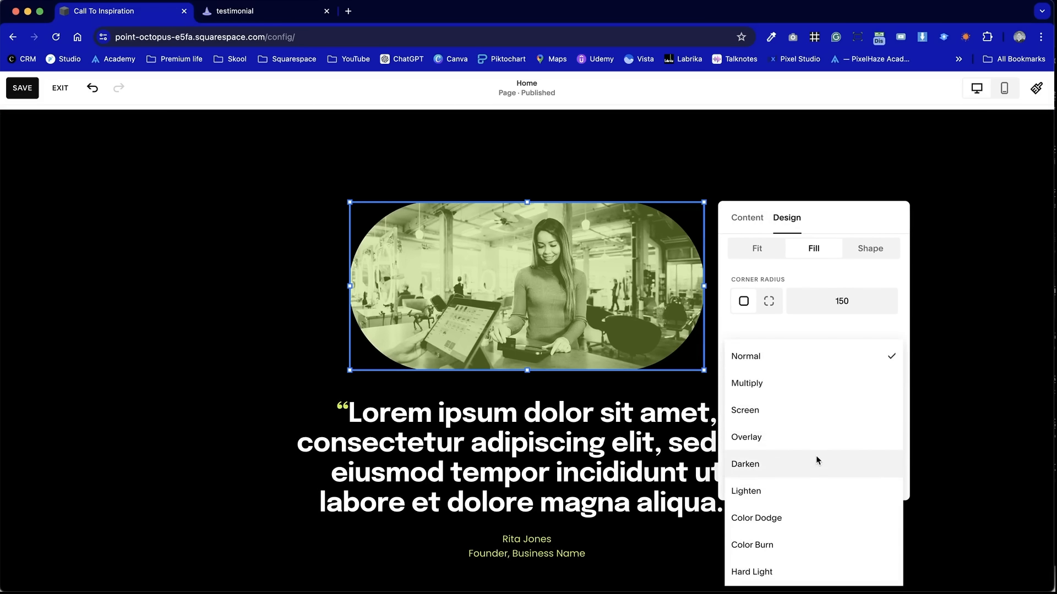
pyautogui.click(816, 461)
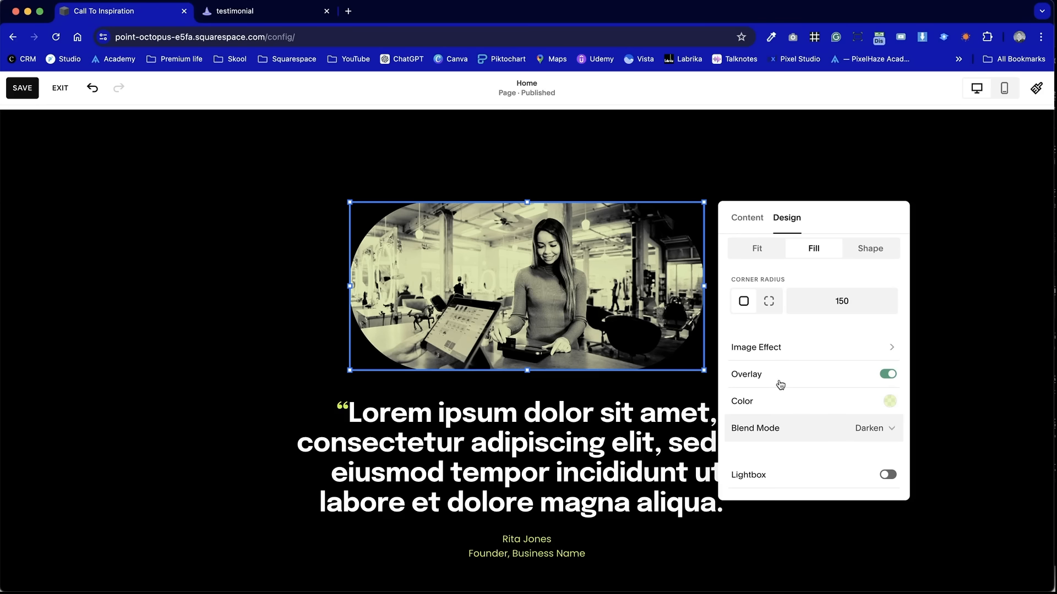
# Adjust the opacity of the image's lime green overlay color for a stronger tint and close the image settings
pyautogui.click(887, 403)
pyautogui.moveTo(991, 402)
pyautogui.mouseDown()
pyautogui.moveTo(1017, 401)
pyautogui.moveTo(976, 401)
pyautogui.moveTo(1003, 405)
pyautogui.mouseUp()
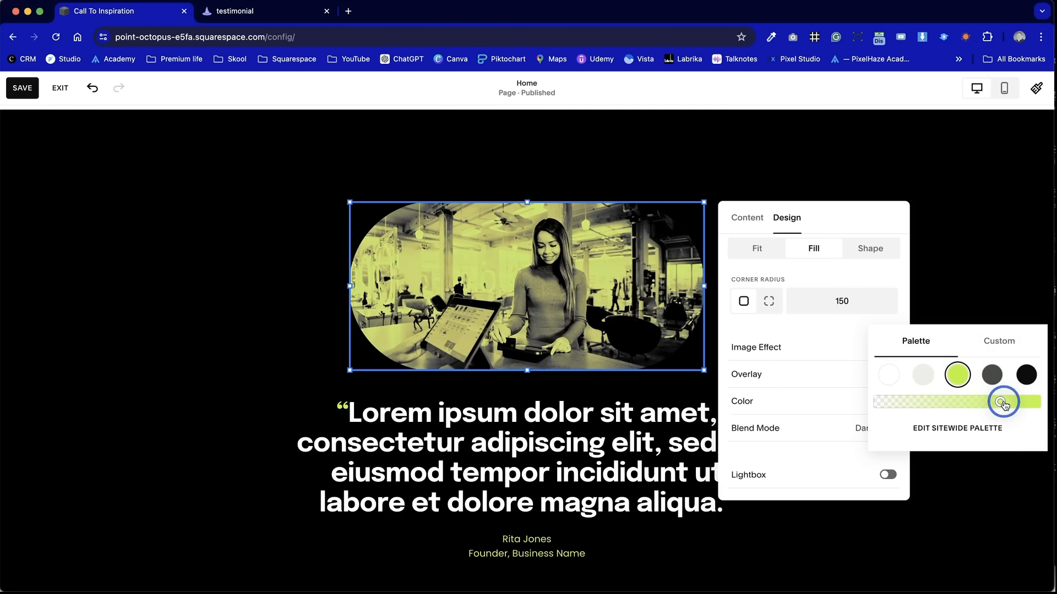
pyautogui.click(995, 240)
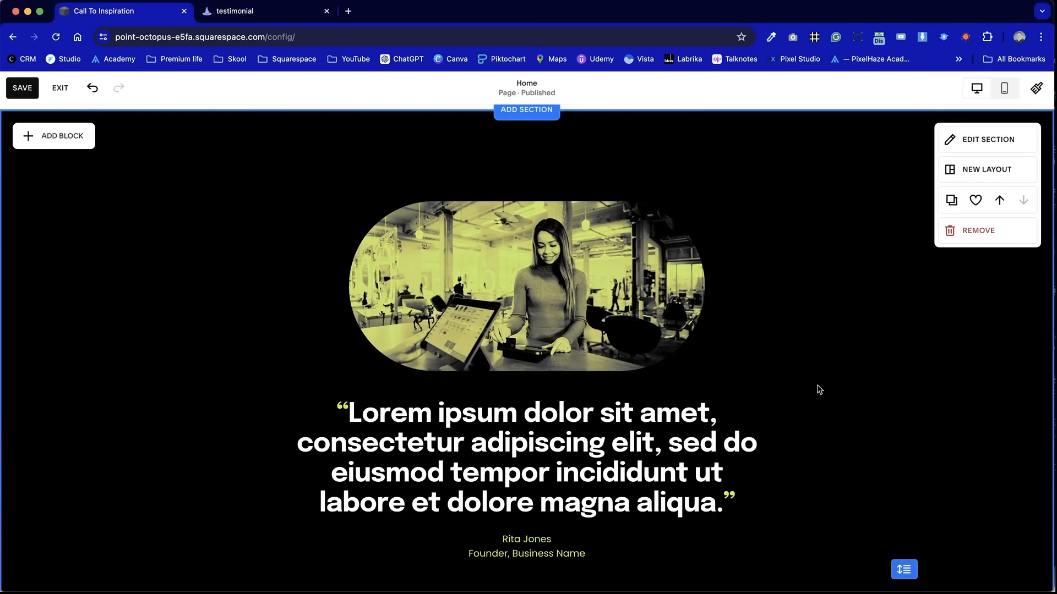
# Add a blank section below the testimonial section and remove it
pyautogui.scroll(-4, 885, 350)
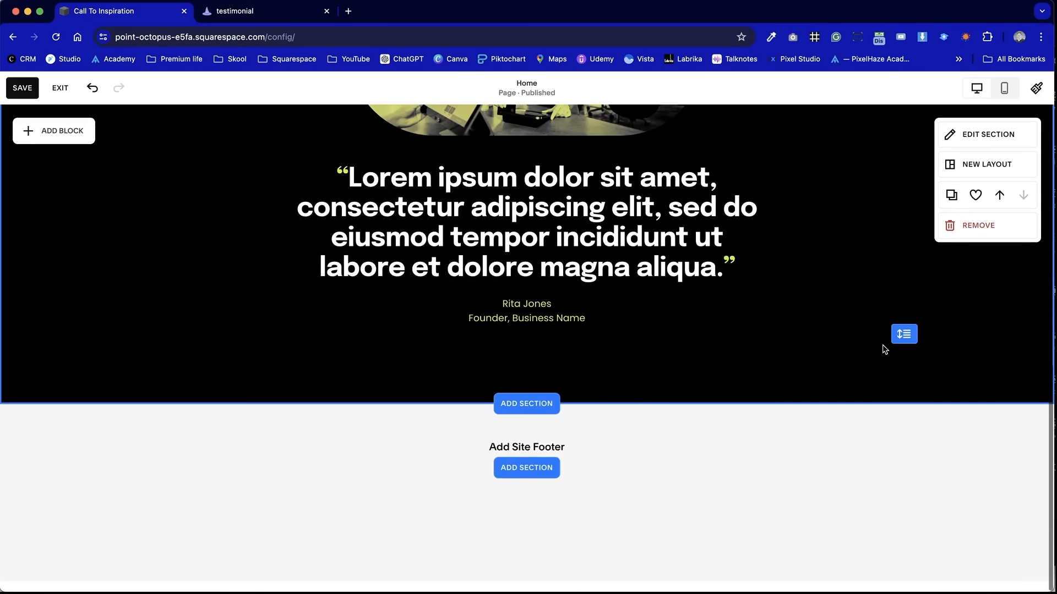
pyautogui.scroll(5, 884, 349)
pyautogui.scroll(-5, 884, 349)
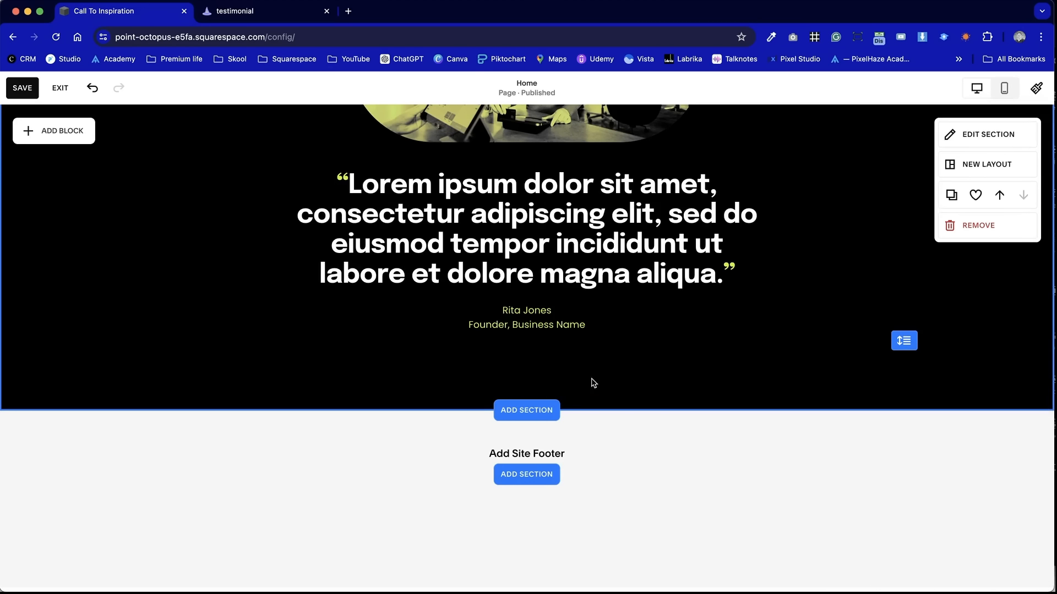
pyautogui.click(525, 411)
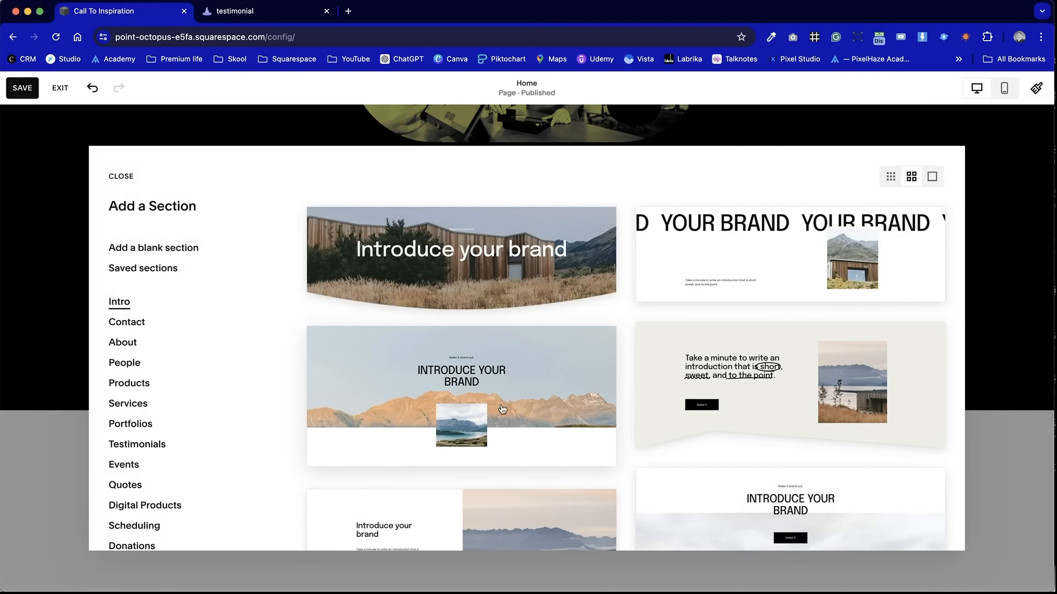
pyautogui.click(153, 247)
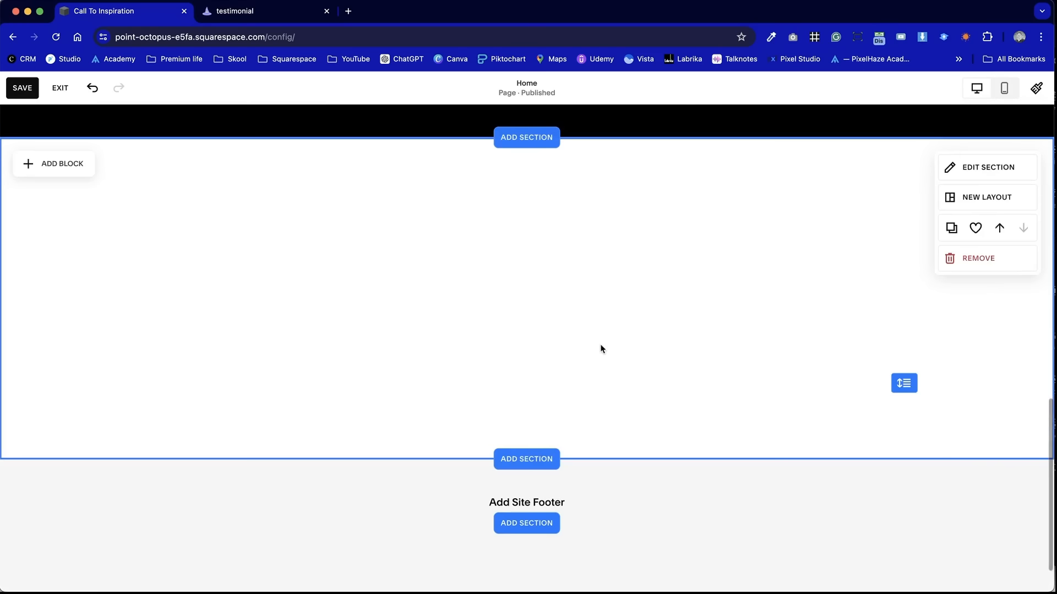
pyautogui.click(978, 258)
# Browse the Testimonials and Quotes section templates and add the quote slideshow section below the dark testimonial section
pyautogui.click(527, 408)
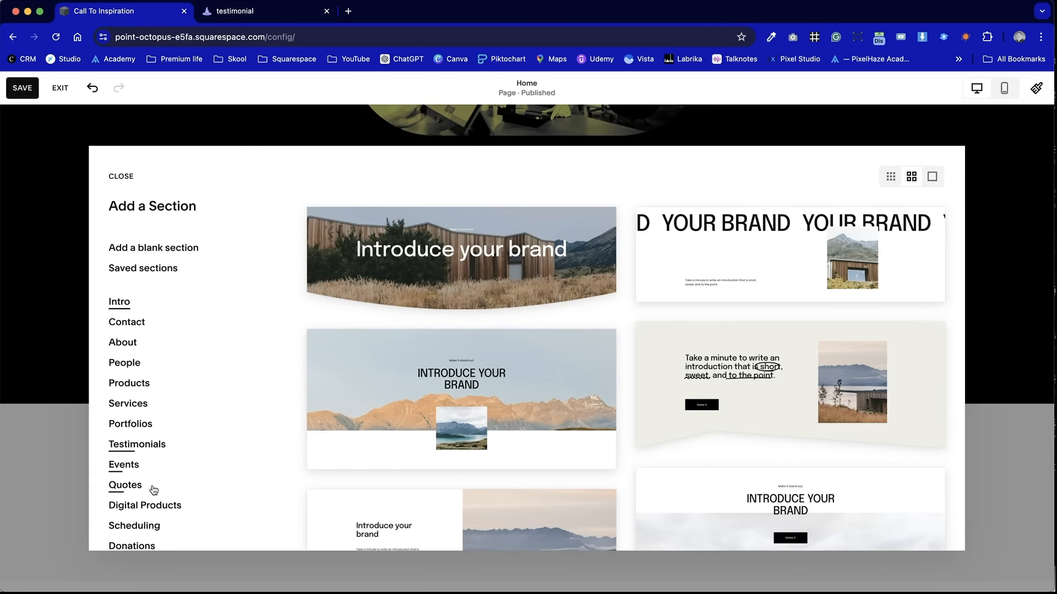
pyautogui.scroll(-2, 154, 491)
pyautogui.click(149, 381)
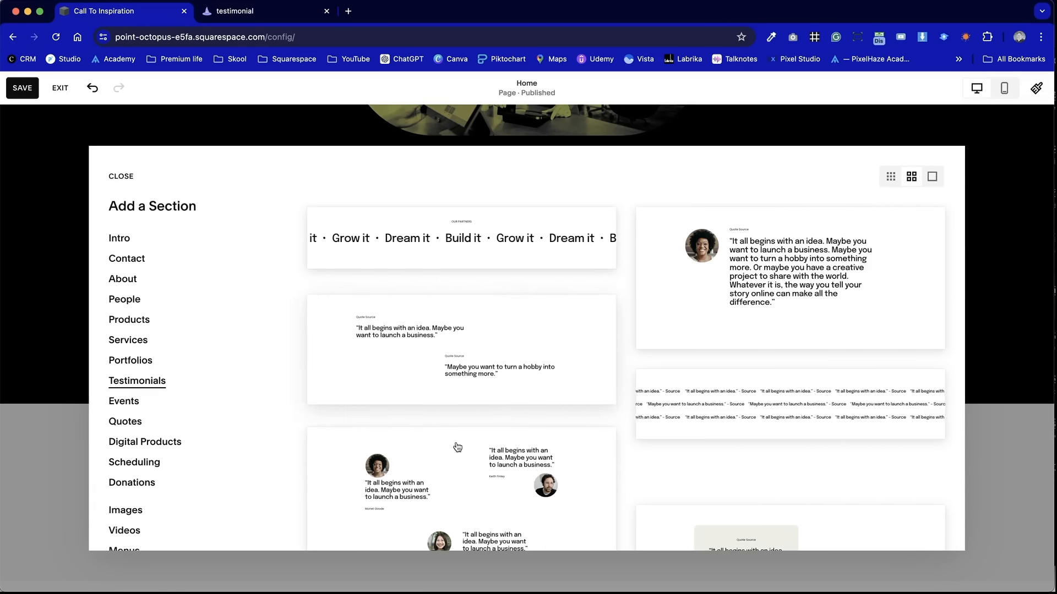
pyautogui.scroll(-4, 454, 450)
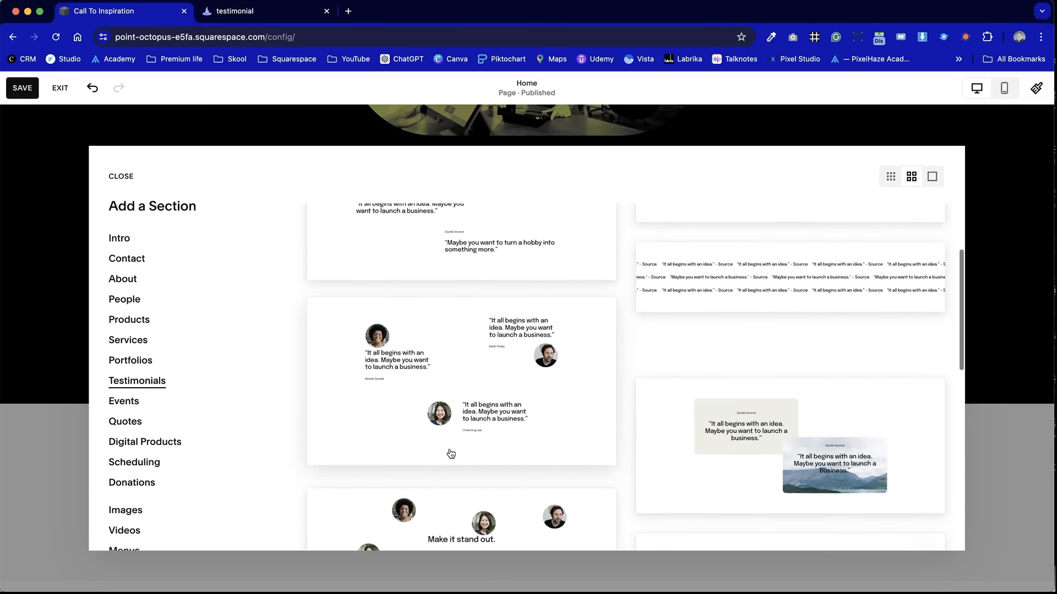
pyautogui.scroll(-8, 451, 453)
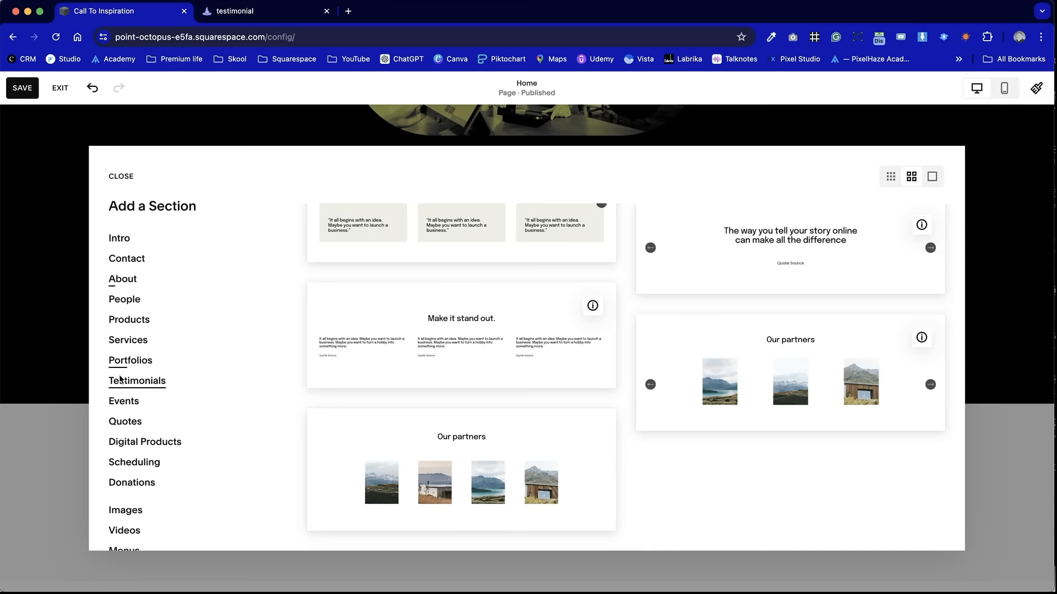
pyautogui.click(125, 422)
pyautogui.scroll(-5, 767, 496)
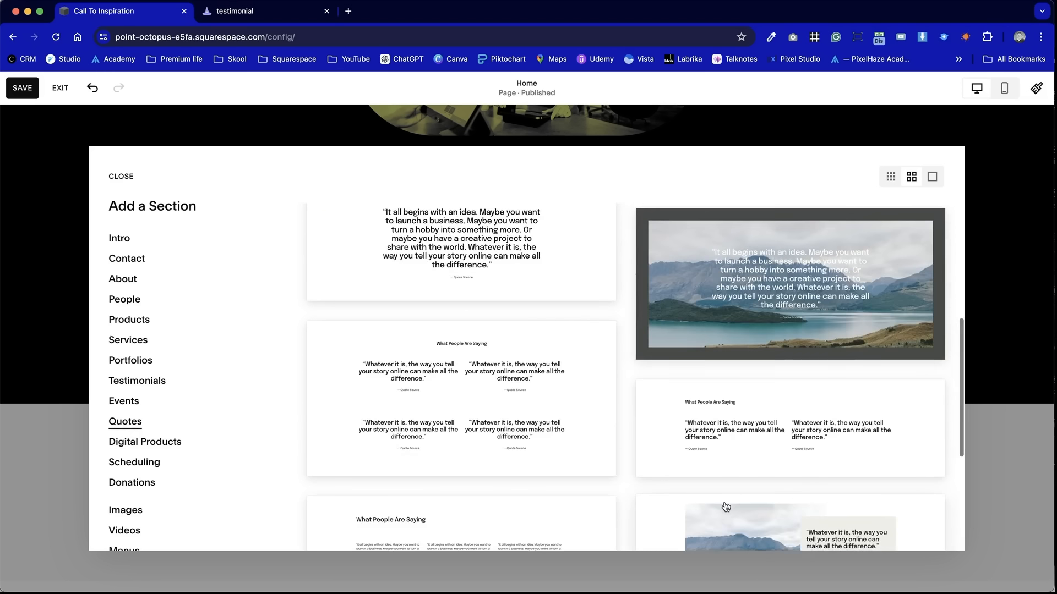
pyautogui.scroll(3, 767, 496)
pyautogui.scroll(2, 793, 468)
pyautogui.click(835, 311)
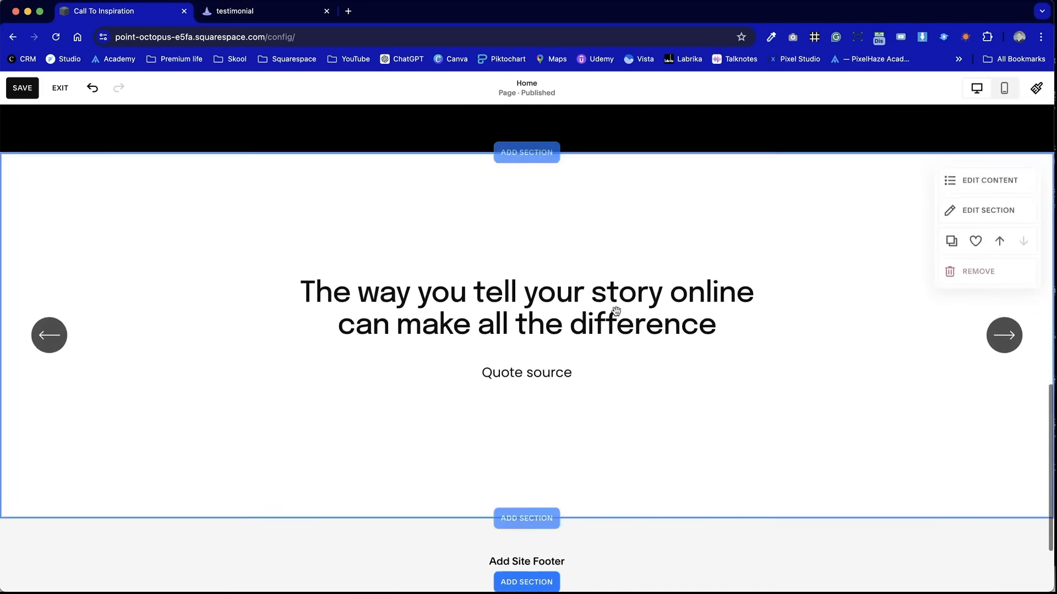
# Copy the whole quote text, including its quotation marks, from the dark testimonial section
pyautogui.scroll(6, 593, 120)
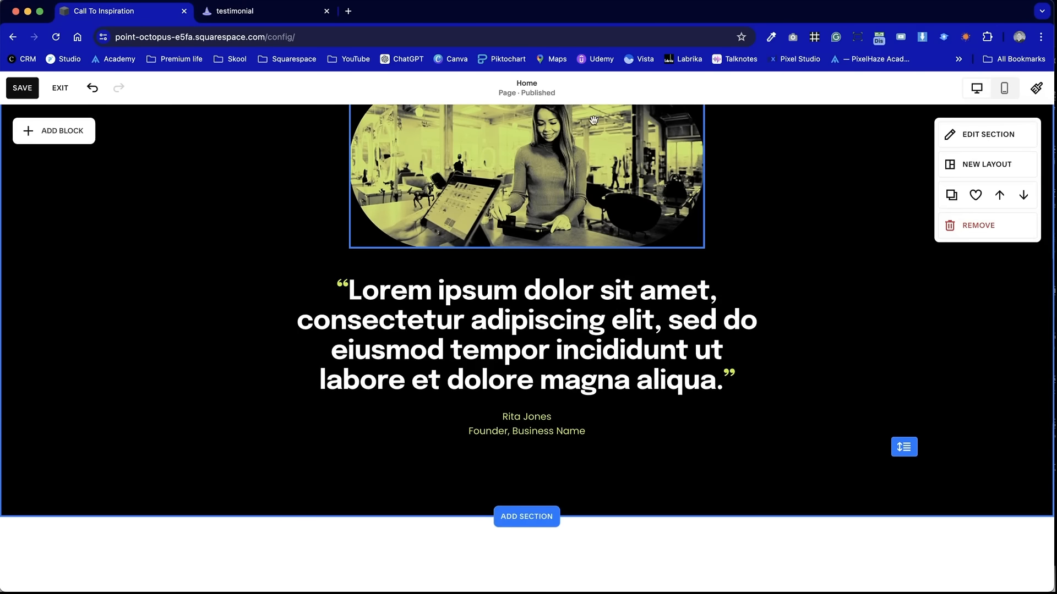
pyautogui.click(592, 319)
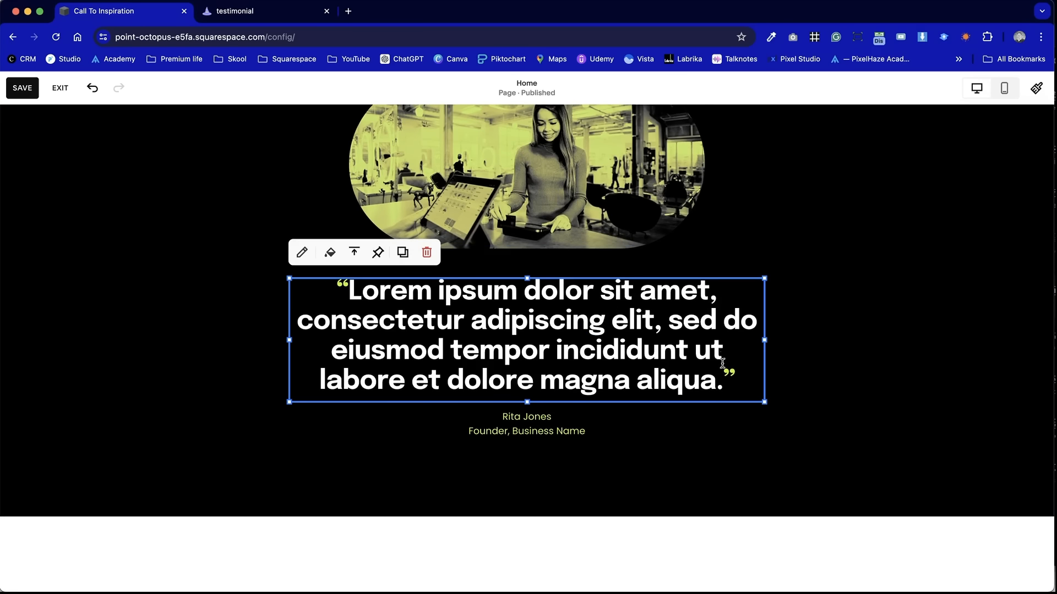
pyautogui.moveTo(724, 383); pyautogui.dragTo(351, 285)
pyautogui.scroll(-6, 557, 331)
pyautogui.scroll(4, 557, 331)
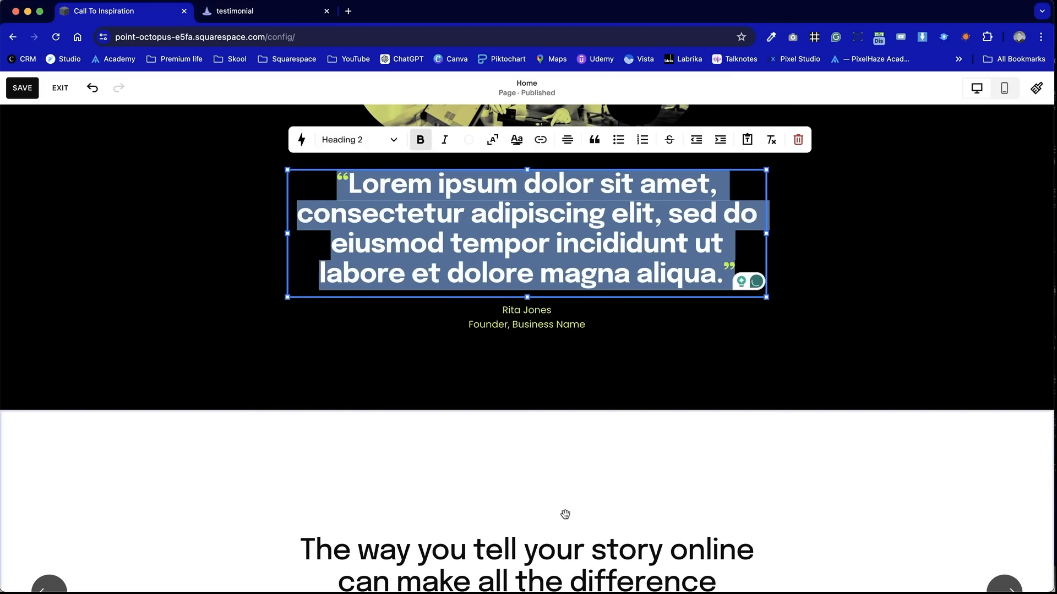
# Delete the second and third items, "Maybe you want to launch..." and "Maybe you want to turn a h...", from the slideshow section's content
pyautogui.scroll(-4, 569, 486)
pyautogui.click(1006, 223)
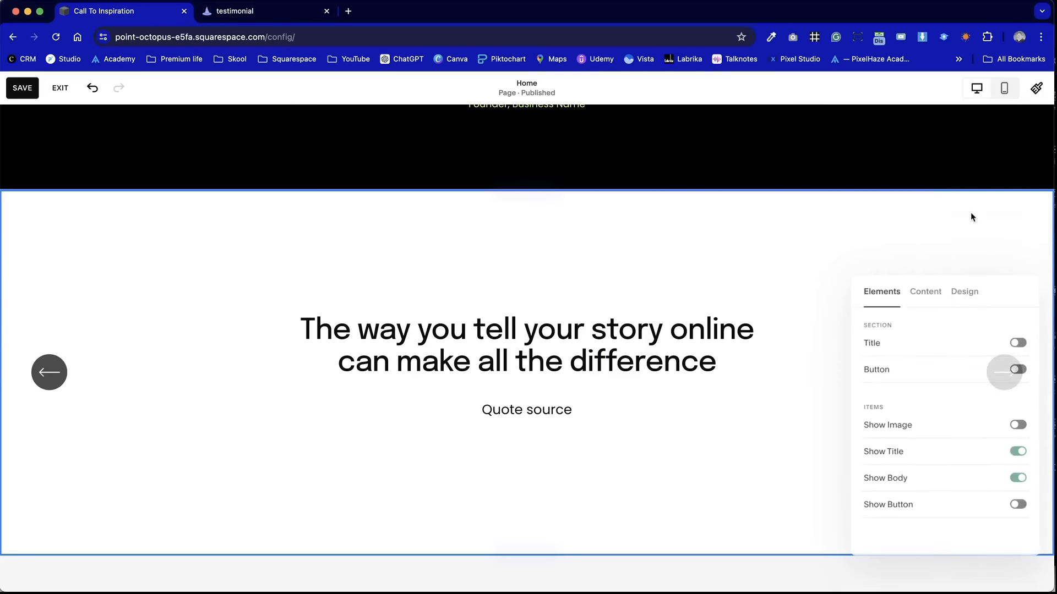
pyautogui.click(936, 298)
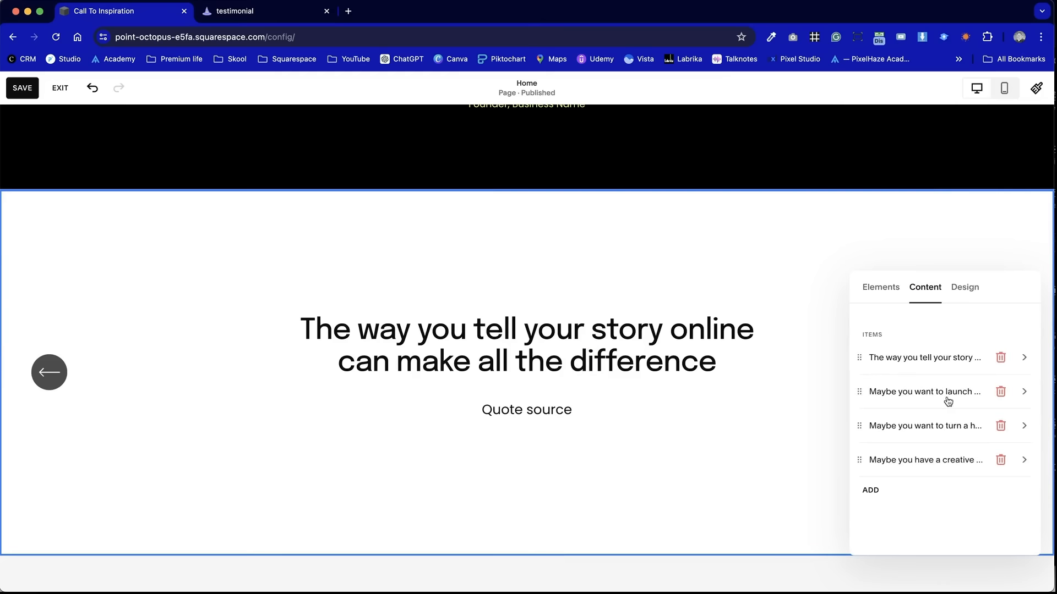
pyautogui.click(1006, 391)
pyautogui.click(1001, 391)
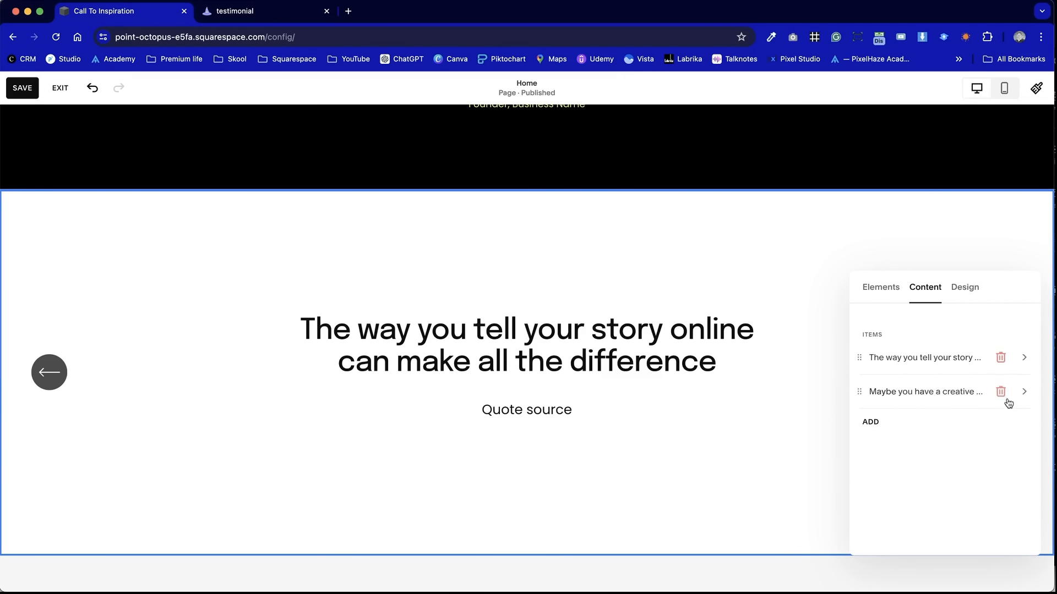
# Replace the first slide's title with the copied "Lorem ipsum dolor sit amet..." quote
pyautogui.click(929, 358)
pyautogui.click(940, 362)
pyautogui.press('super+a')
pyautogui.write('"Lorem ipsum dolor sit amet, consectetur adipiscing elit, sed do eiusmod tempor incididunt ut labore et dolore magna aliqua."')
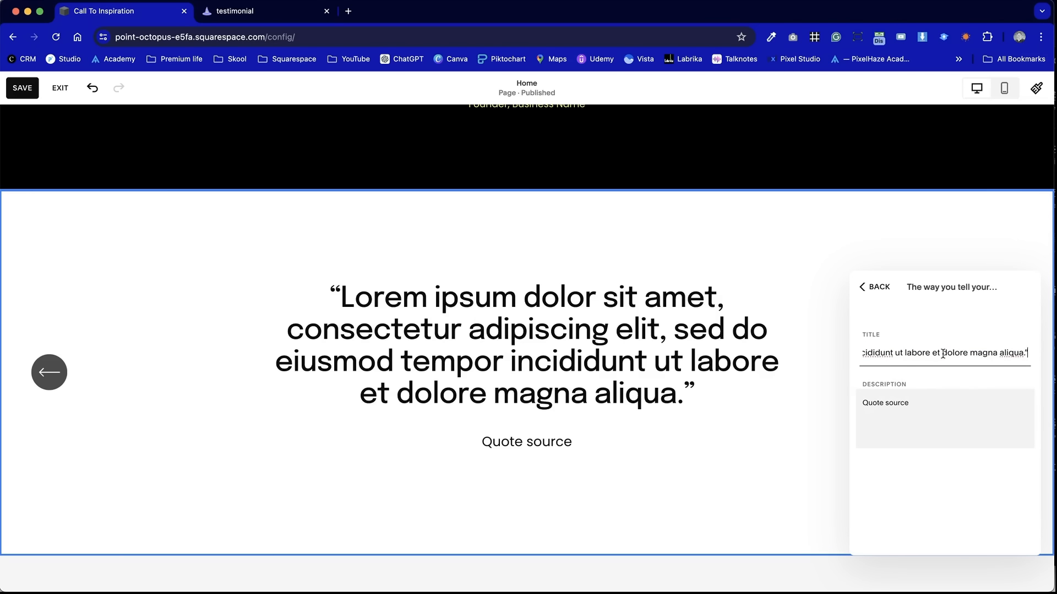
pyautogui.hotkey('ctrl', 'Tab')
pyautogui.hotkey('ctrl', 'shift', 'Tab')
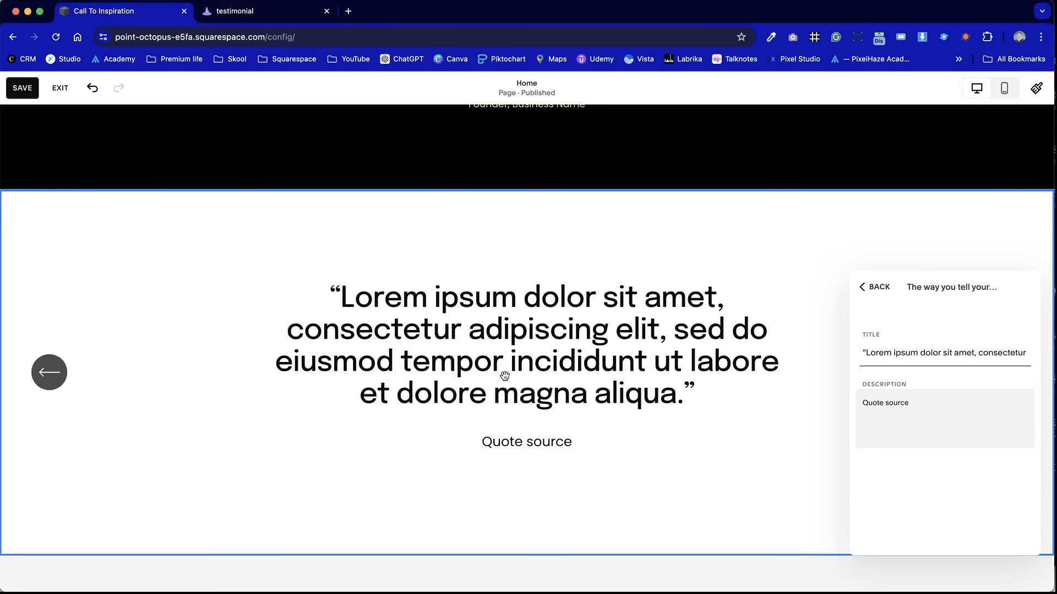
# Copy the customer's name and "Founder, Business Name" text from below the quote in the dark testimonial section
pyautogui.scroll(5, 527, 373)
pyautogui.click(507, 372)
pyautogui.doubleClick(530, 361)
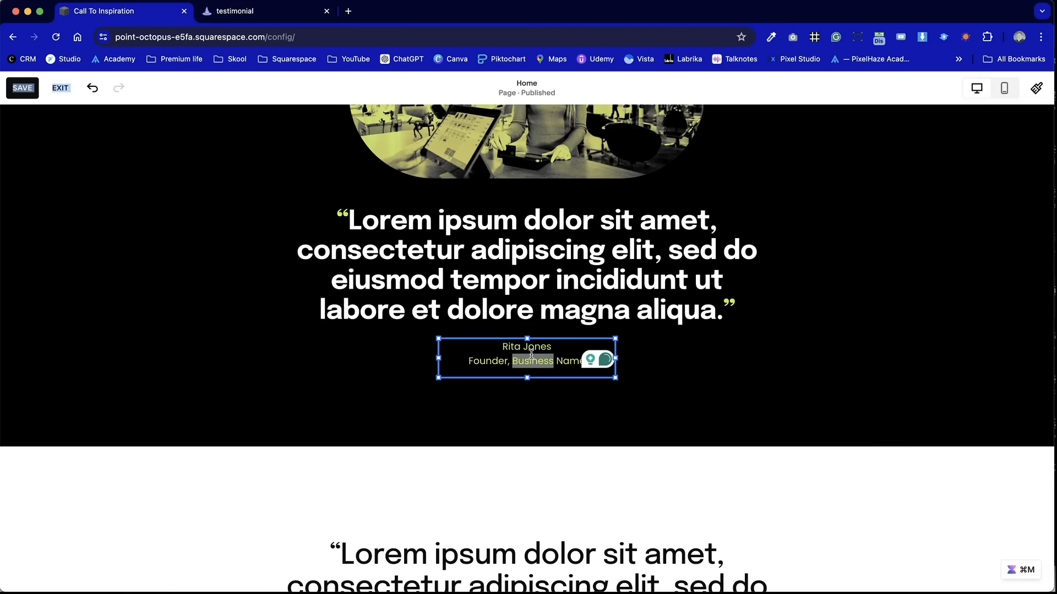
pyautogui.tripleClick(530, 361)
pyautogui.scroll(-10, 532, 361)
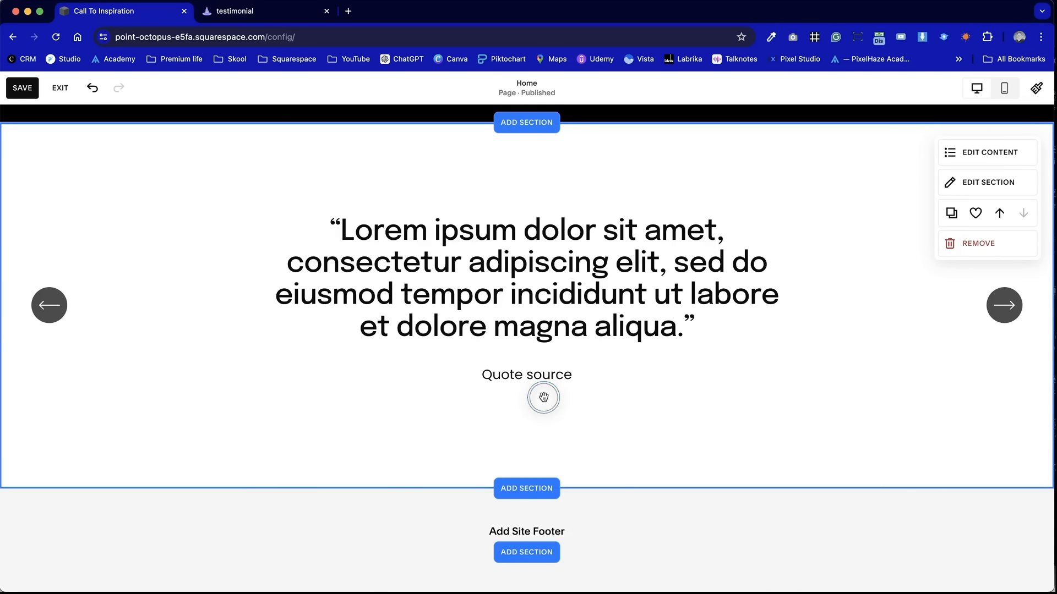
# Replace the first slide's description with the customer's name and "Founder, Business Name" on separate lines, and close the content editor
pyautogui.click(941, 184)
pyautogui.click(940, 190)
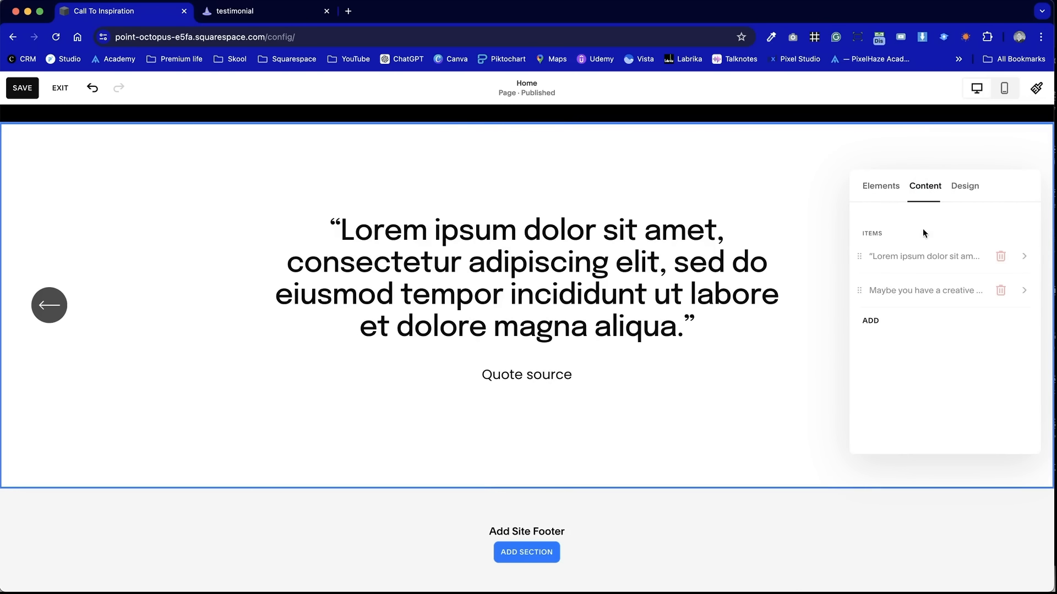
pyautogui.click(958, 263)
pyautogui.moveTo(933, 308); pyautogui.dragTo(834, 301)
pyautogui.write('Rita JonesFounder, Business Name')
pyautogui.click(898, 302)
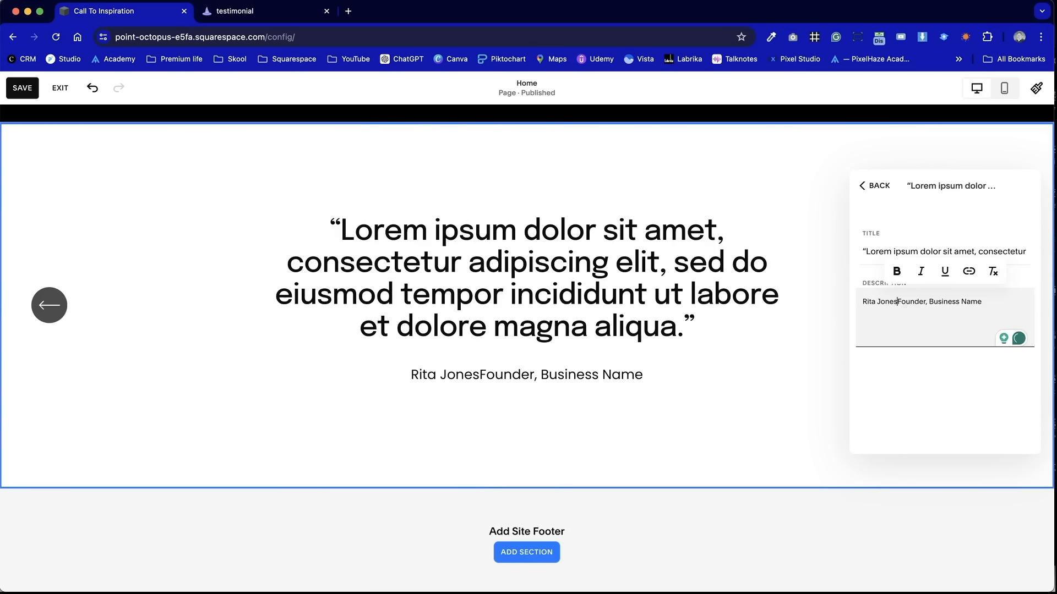
pyautogui.press('Return')
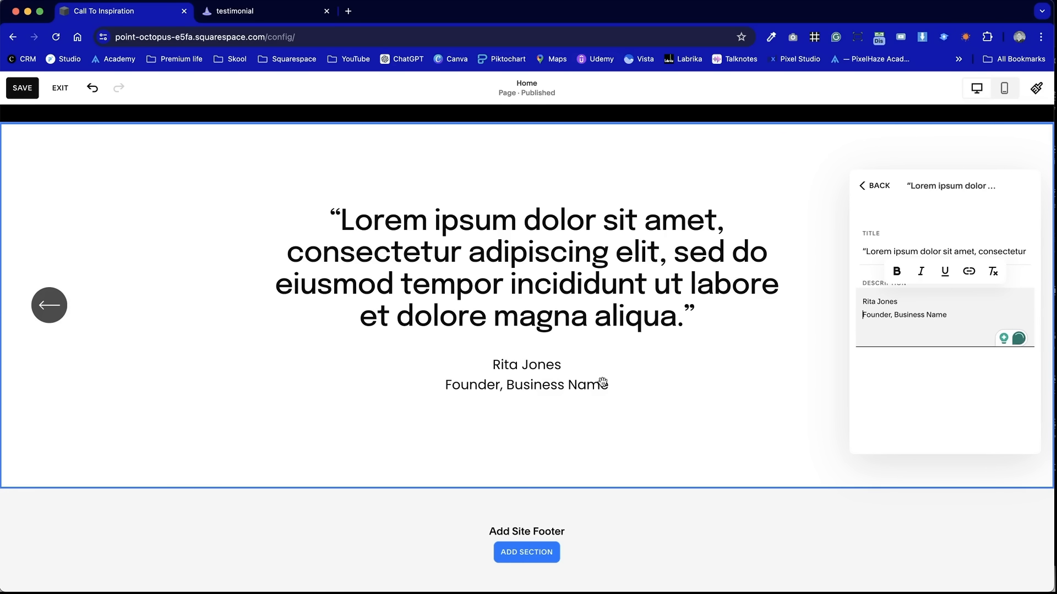
pyautogui.click(614, 429)
# Reopen the slideshow section's content settings, move them clear of the slide arrow, and set the layout width to Inset
pyautogui.scroll(5, 686, 403)
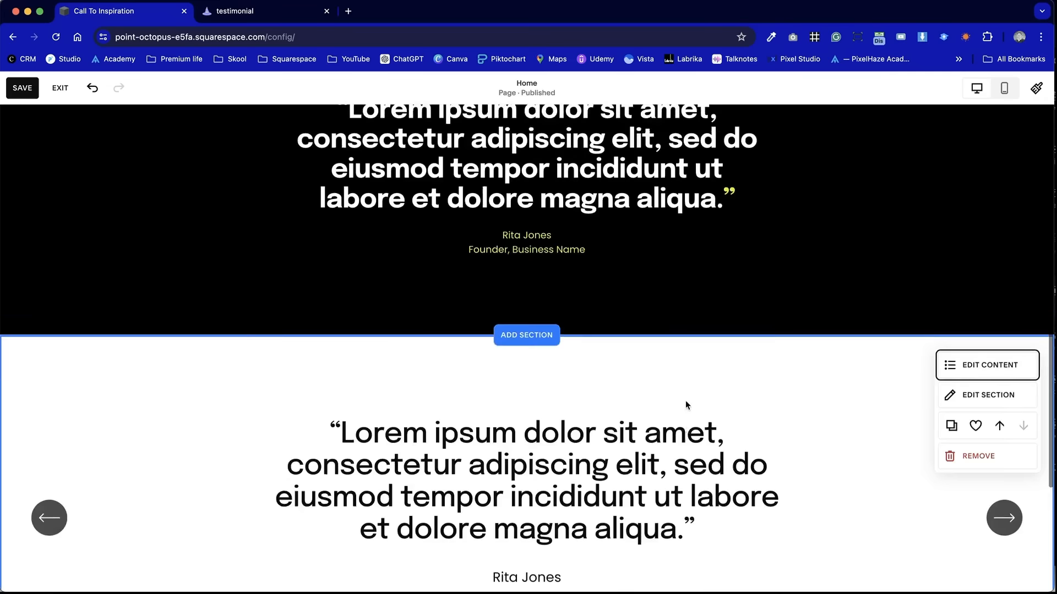
pyautogui.scroll(3, 686, 405)
pyautogui.scroll(-6, 685, 402)
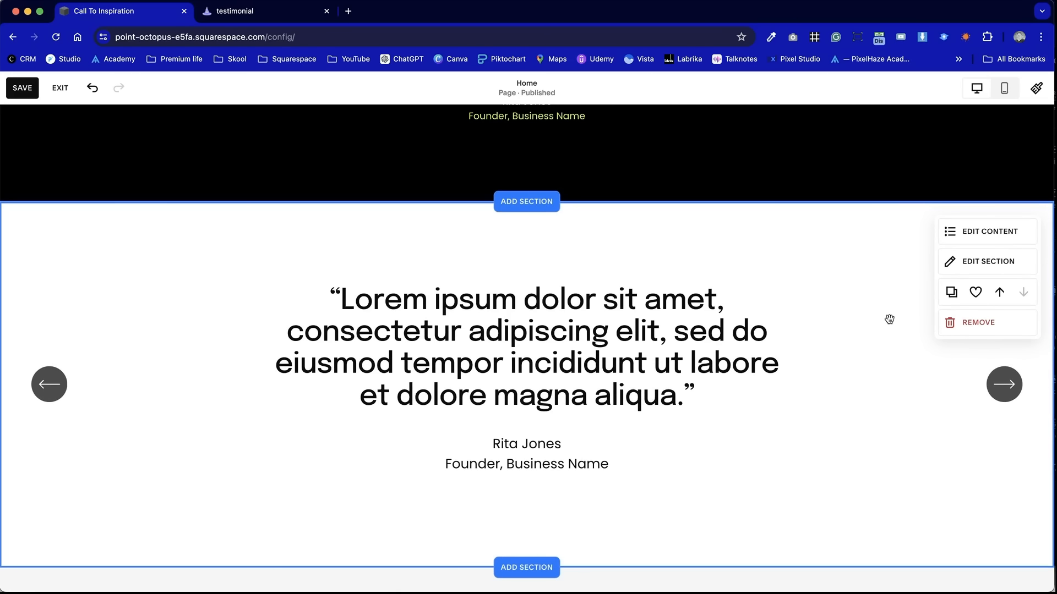
pyautogui.click(994, 260)
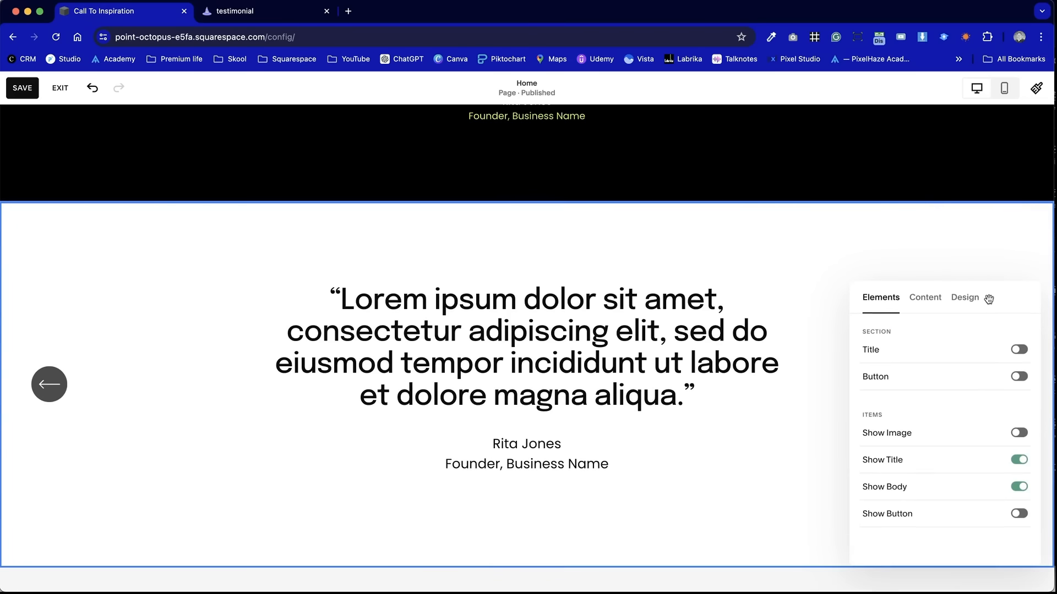
pyautogui.moveTo(988, 297); pyautogui.dragTo(788, 137)
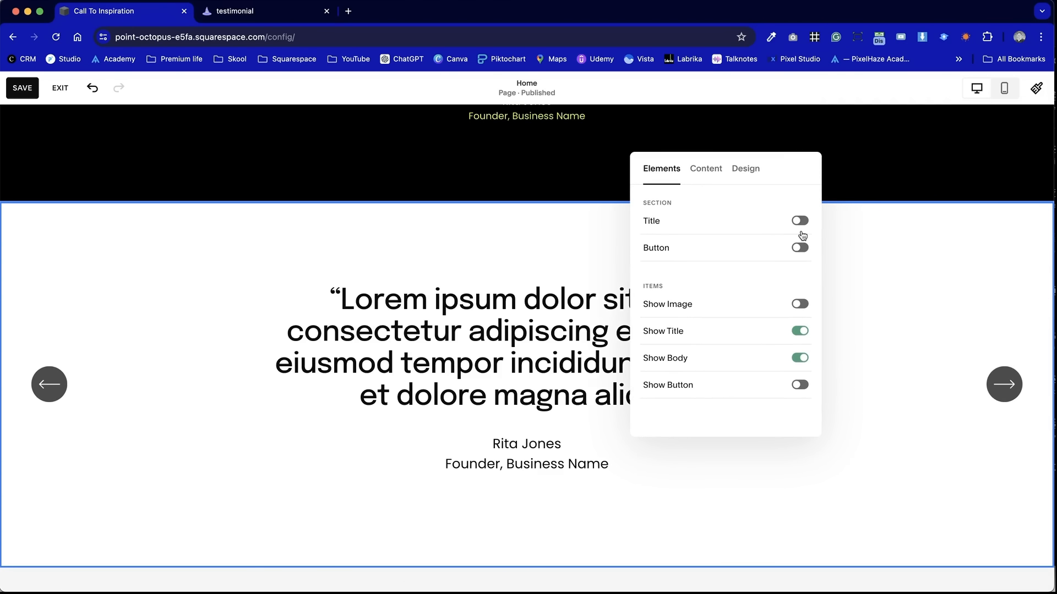
pyautogui.click(745, 170)
pyautogui.scroll(-2, 715, 356)
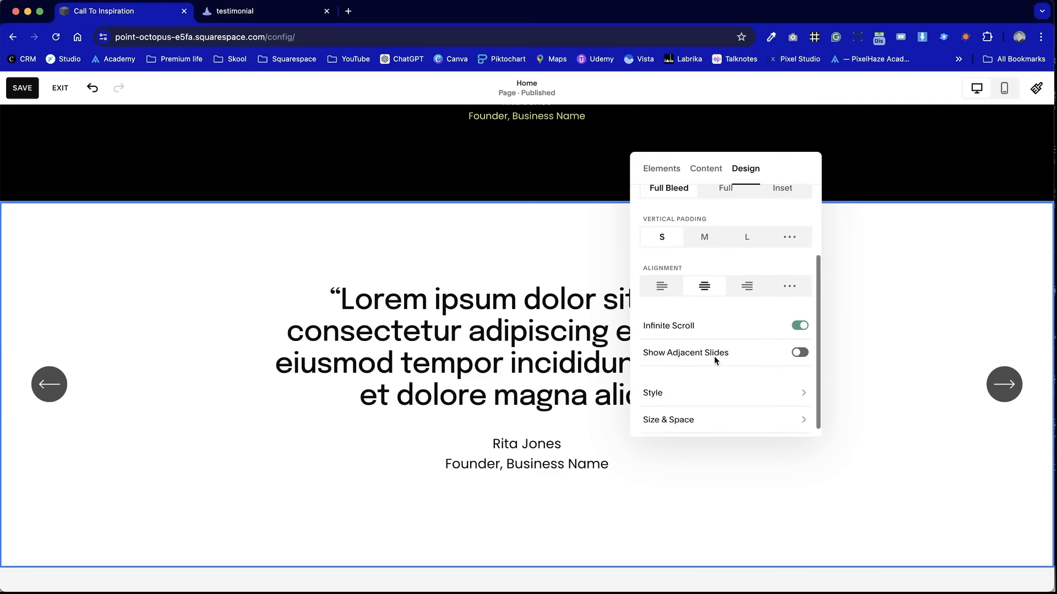
pyautogui.scroll(-1, 715, 356)
pyautogui.scroll(5, 714, 355)
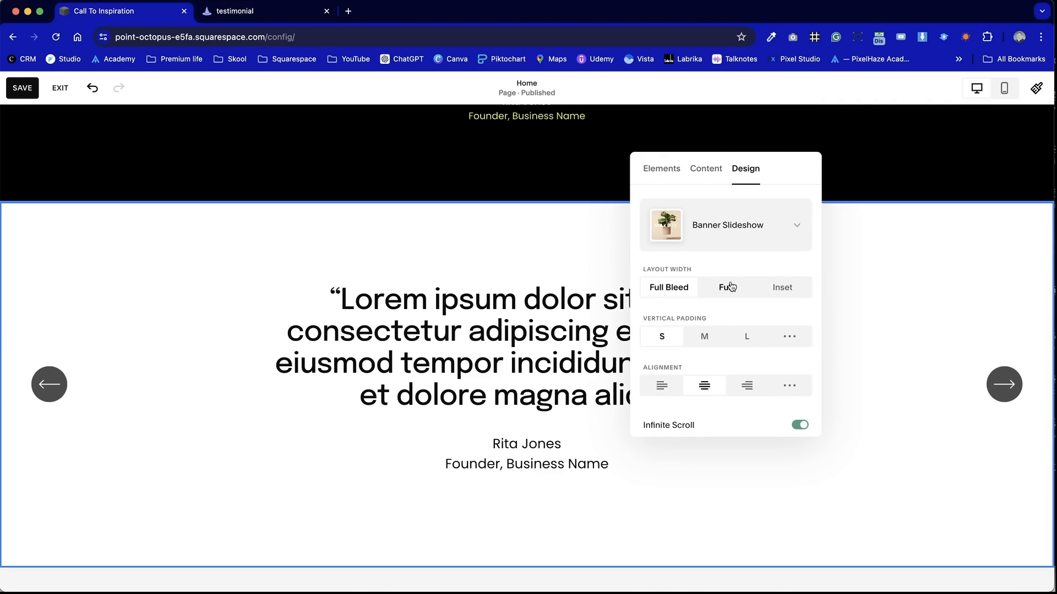
pyautogui.click(780, 288)
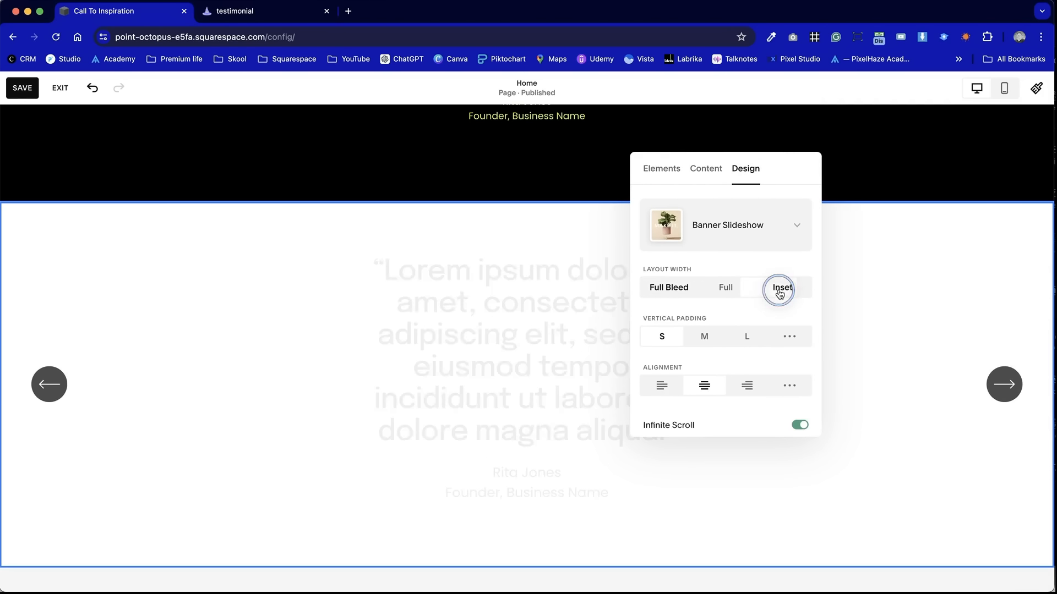
# Enable Show Image for the slideshow section's items
pyautogui.scroll(-4, 724, 371)
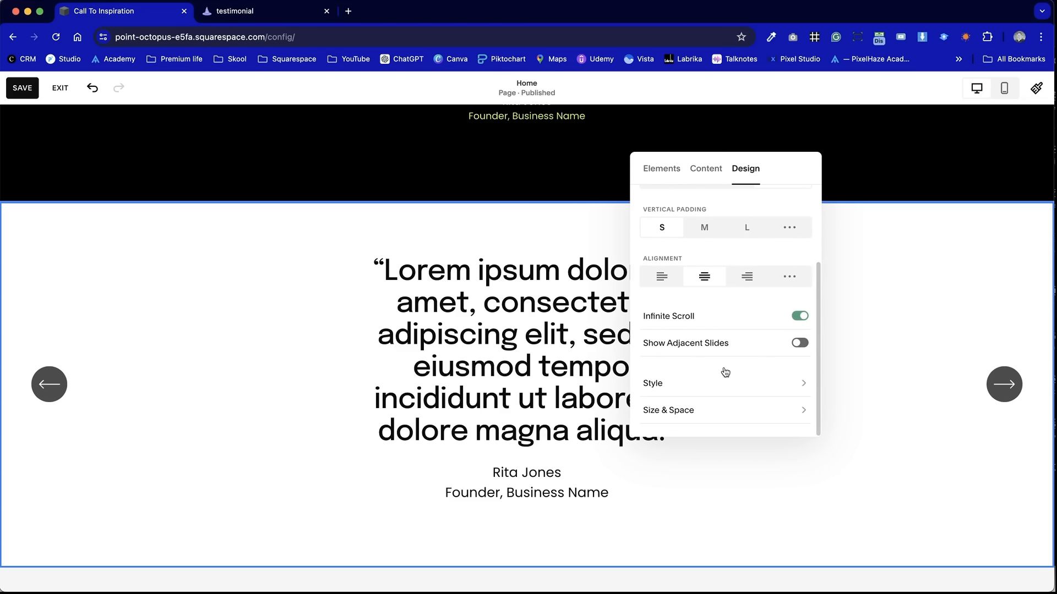
pyautogui.click(662, 168)
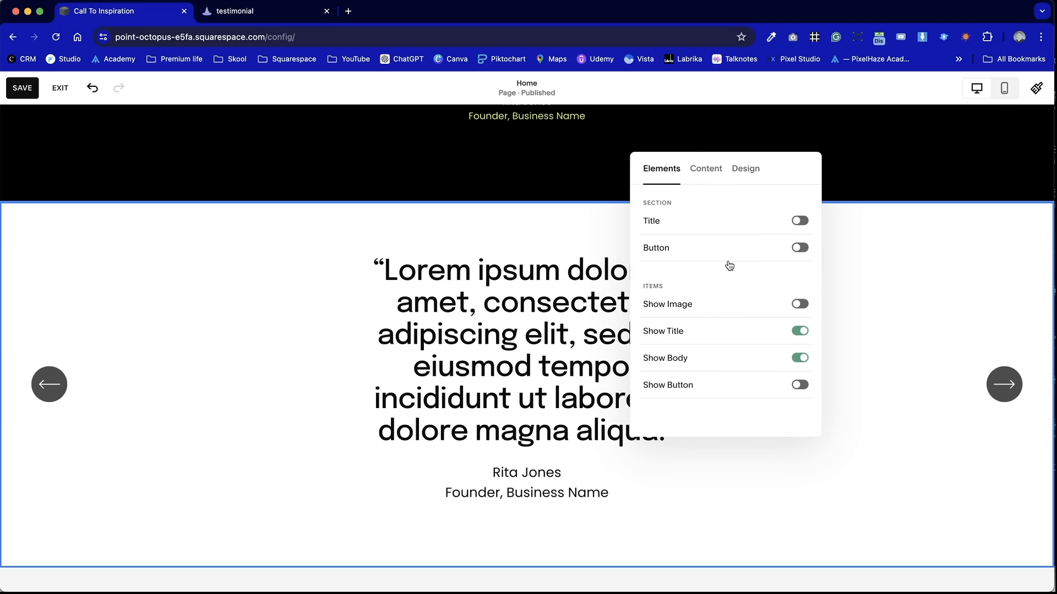
pyautogui.click(799, 304)
pyautogui.scroll(-2, 557, 340)
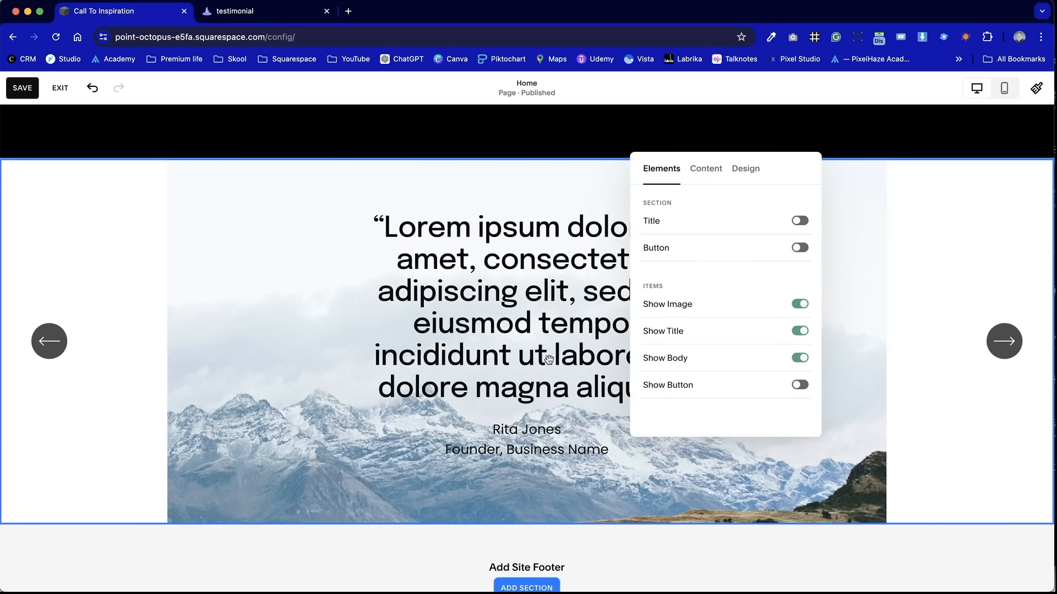
# Check the section's item list and change its layout from Banner Slideshow to Carousel
pyautogui.click(716, 172)
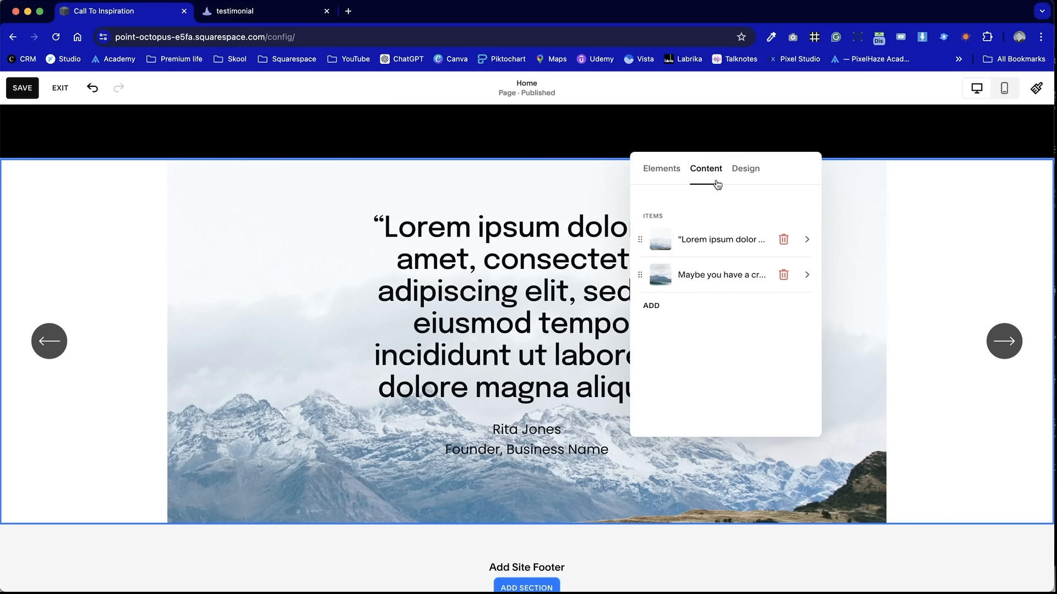
pyautogui.click(743, 171)
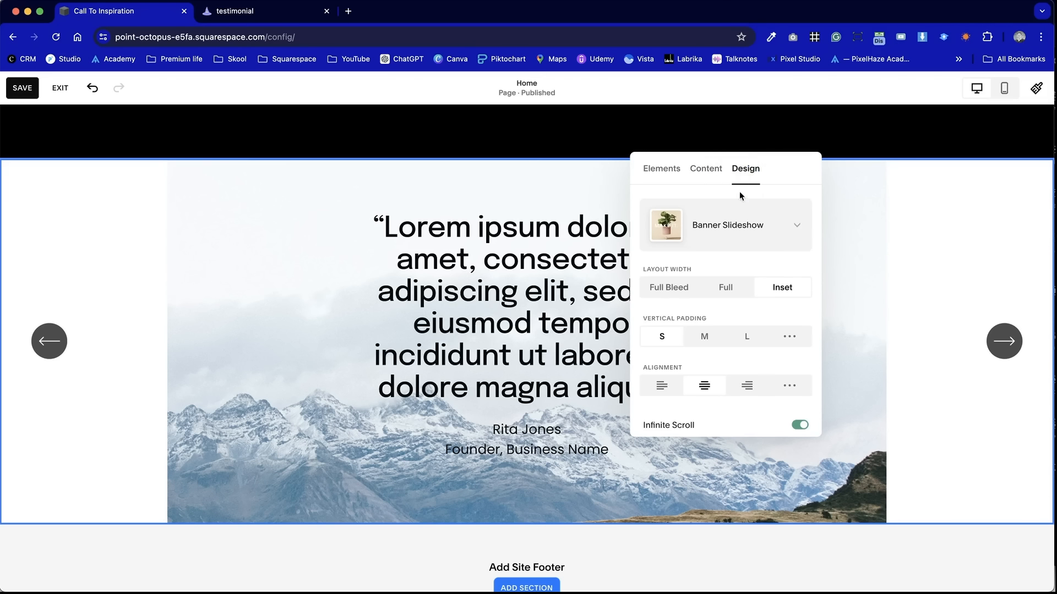
pyautogui.click(734, 225)
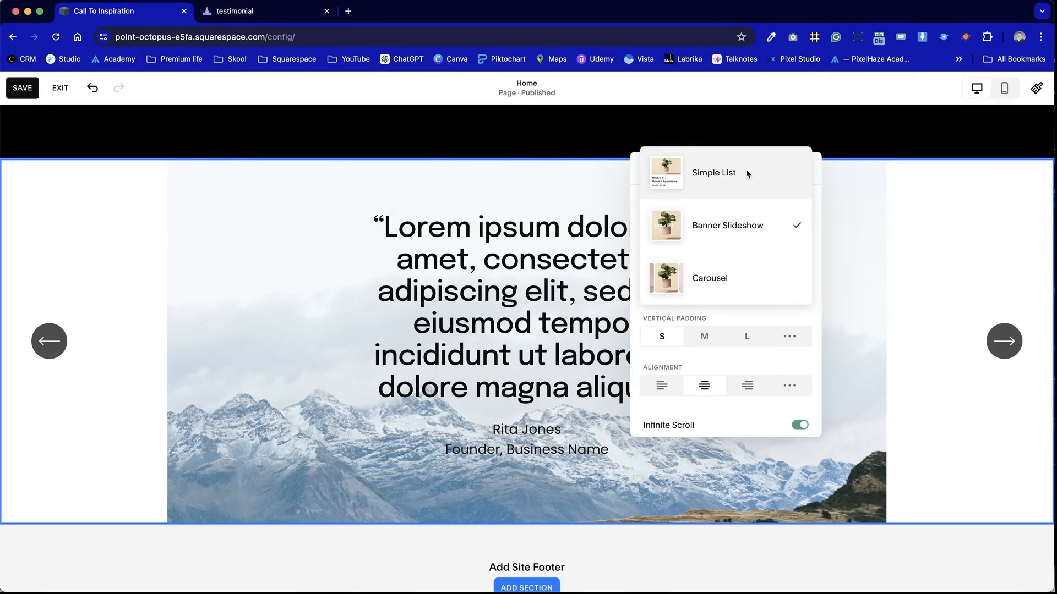
pyautogui.click(745, 277)
# Set the carousel's Max Columns to 1 and turn off Show Adjacent Slides
pyautogui.scroll(-5, 535, 341)
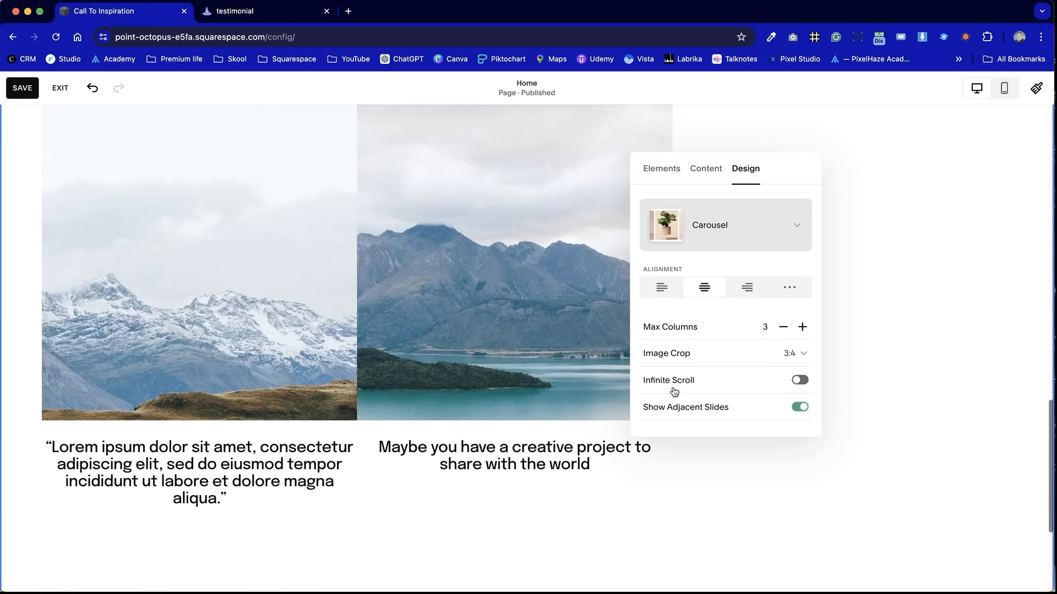
pyautogui.click(790, 330)
pyautogui.click(789, 330)
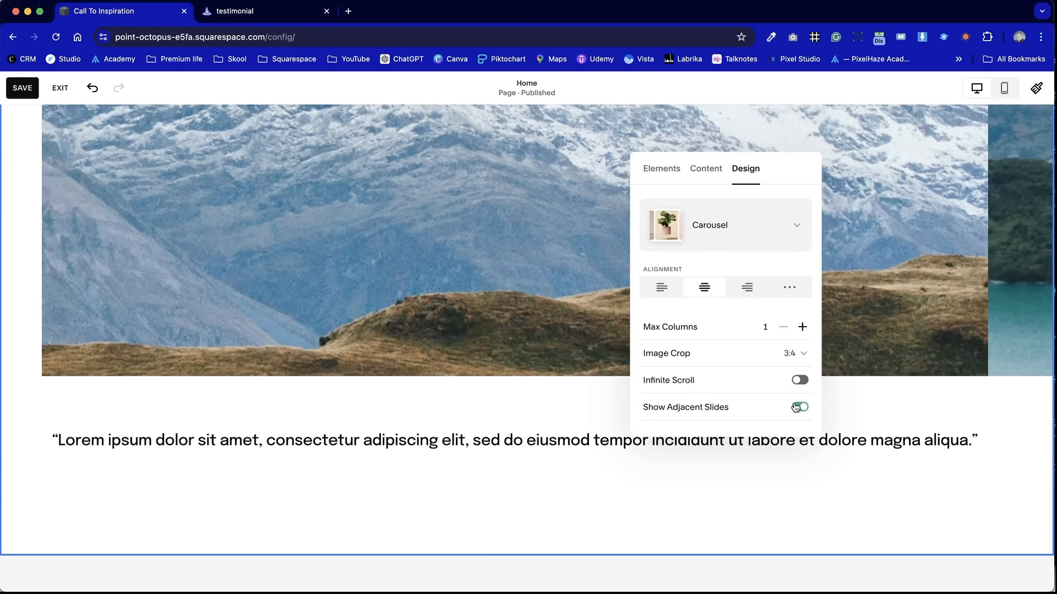
pyautogui.click(798, 407)
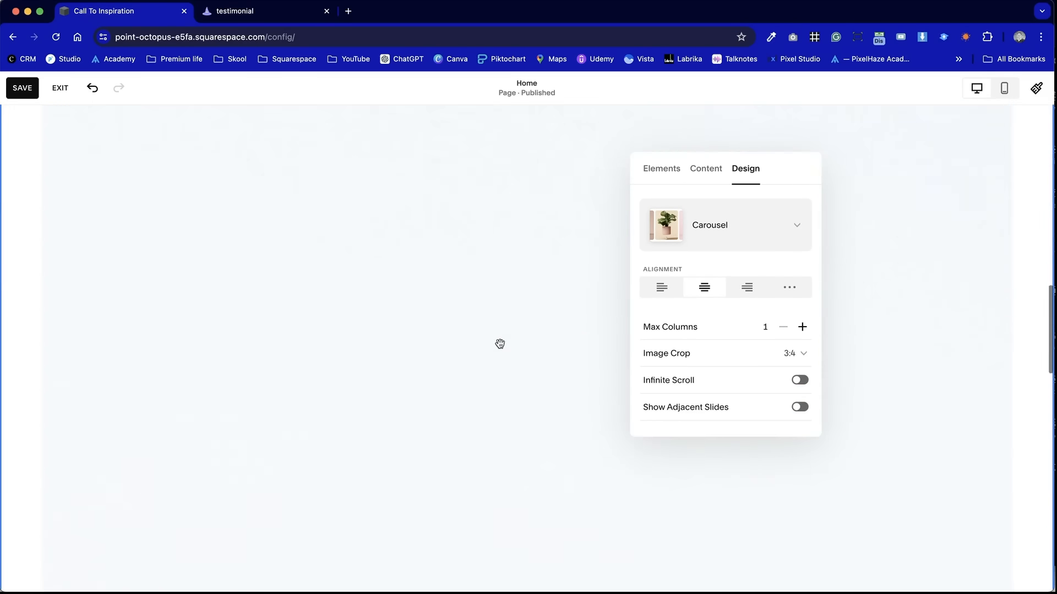
# Turn on Infinite Scroll for the carousel and advance it by one slide to preview the result
pyautogui.click(799, 379)
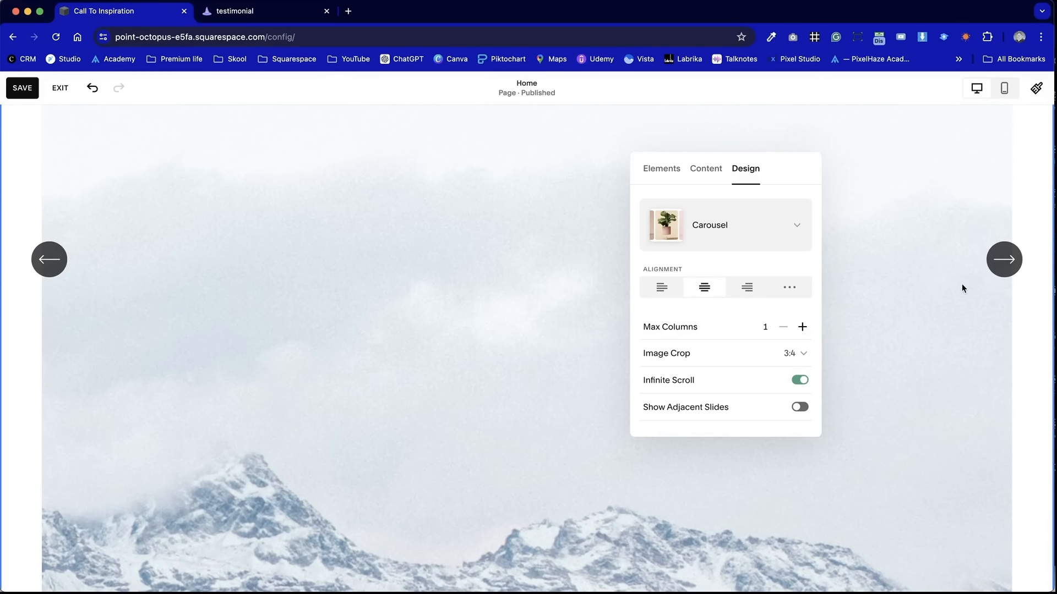
pyautogui.click(1008, 256)
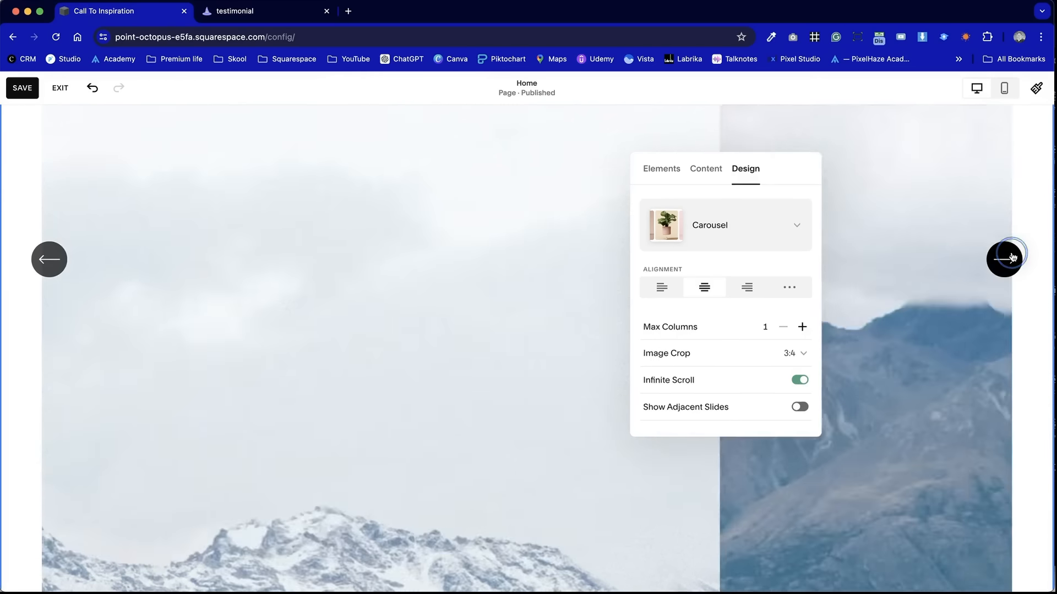
pyautogui.scroll(-11, 642, 357)
pyautogui.scroll(10, 642, 357)
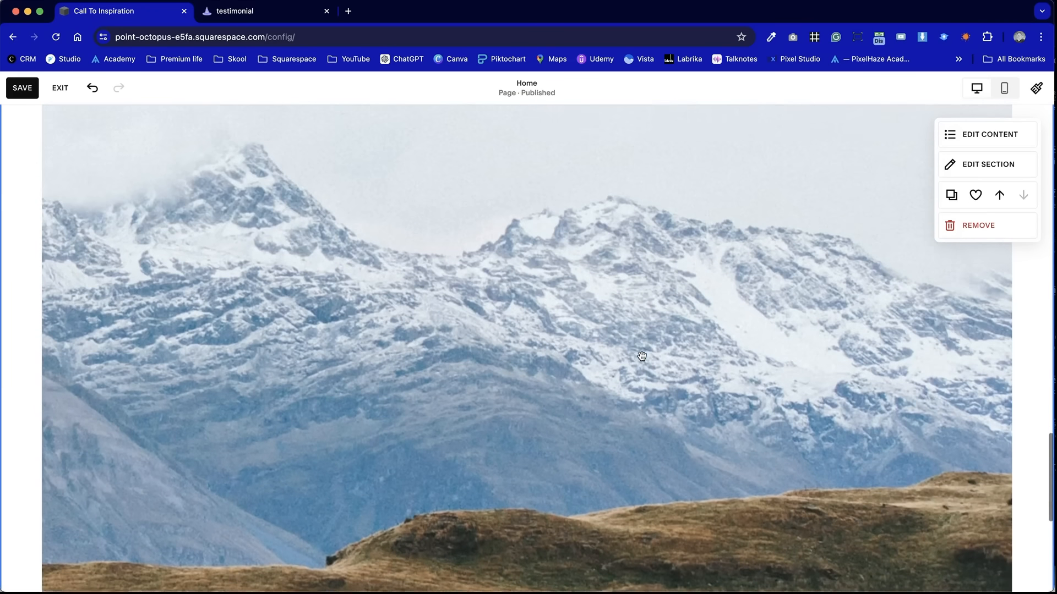
pyautogui.scroll(4, 642, 356)
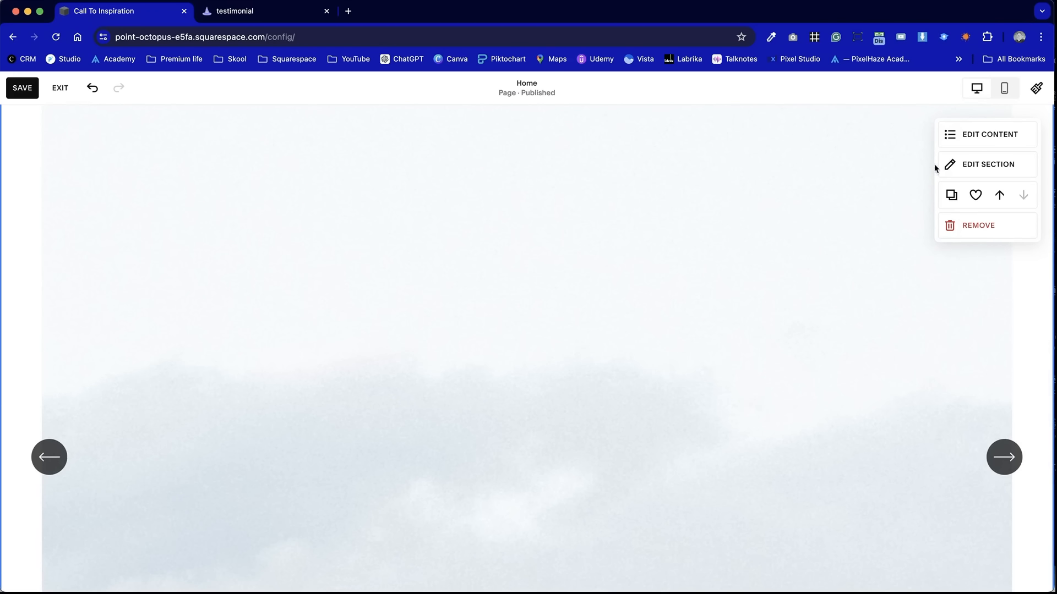
# Reopen the carousel's content settings, move them clear of the slide arrow, and set Image Crop to 16:9
pyautogui.click(991, 136)
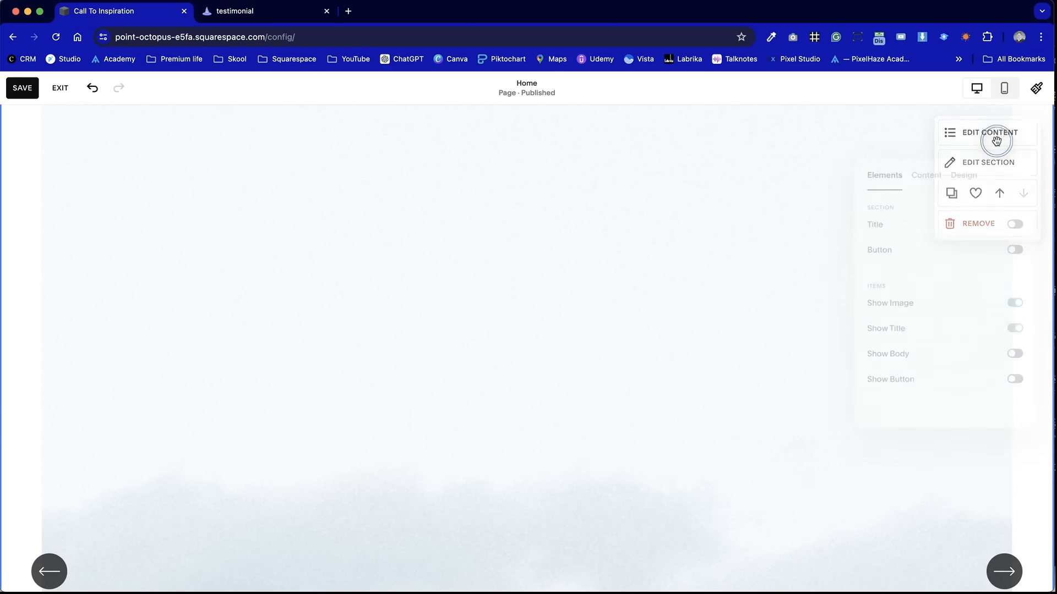
pyautogui.moveTo(1024, 170); pyautogui.dragTo(845, 157)
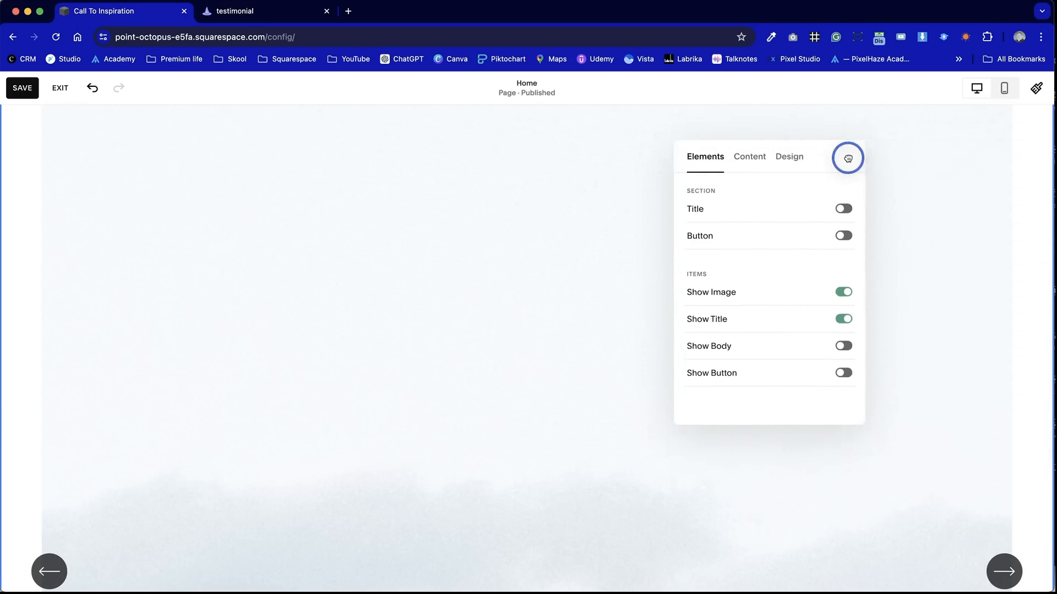
pyautogui.click(789, 156)
pyautogui.click(834, 340)
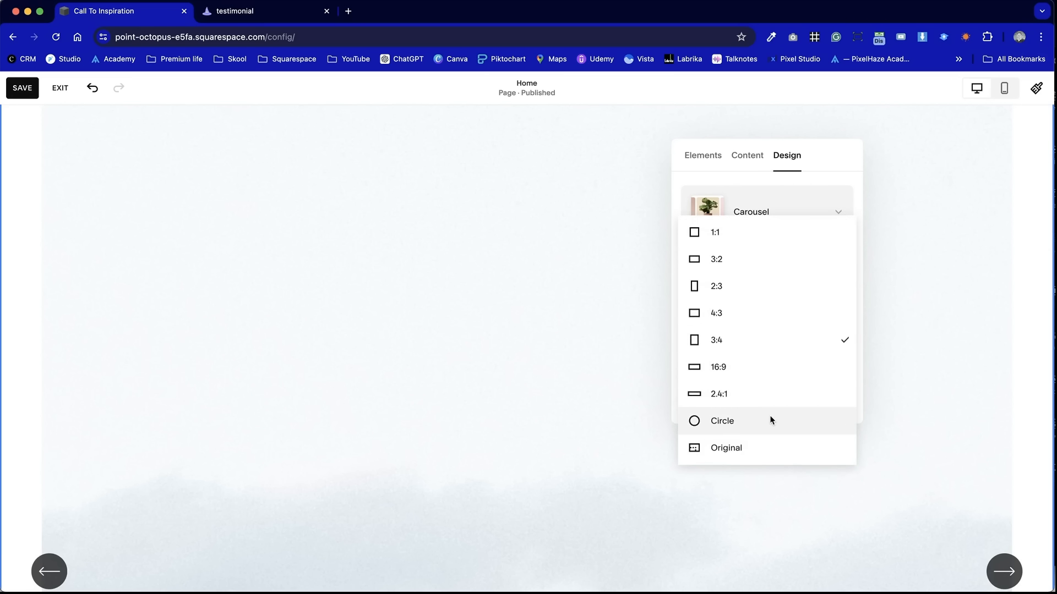
pyautogui.click(776, 367)
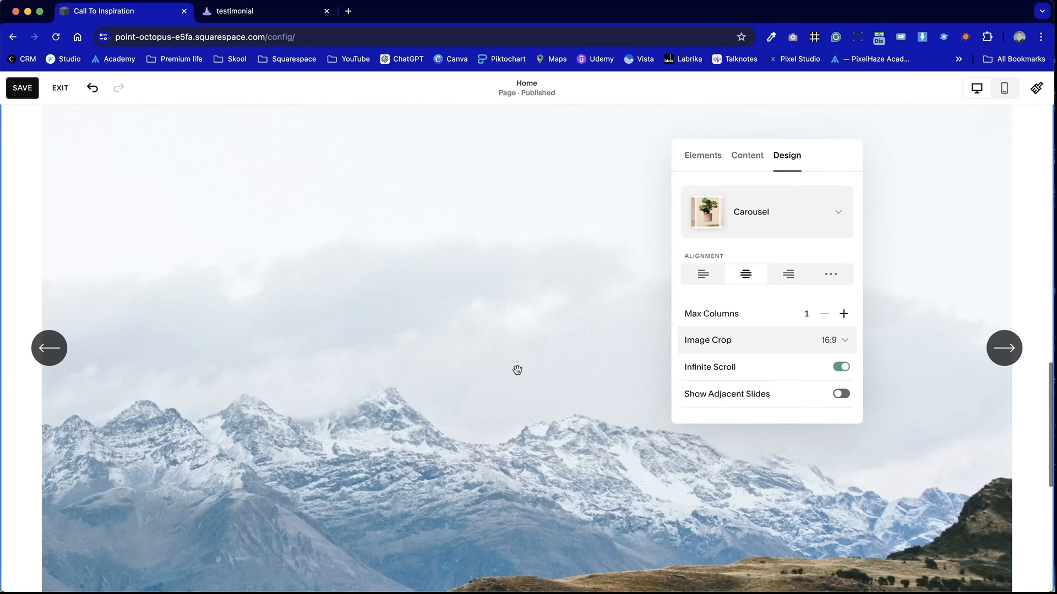
pyautogui.scroll(-3, 517, 370)
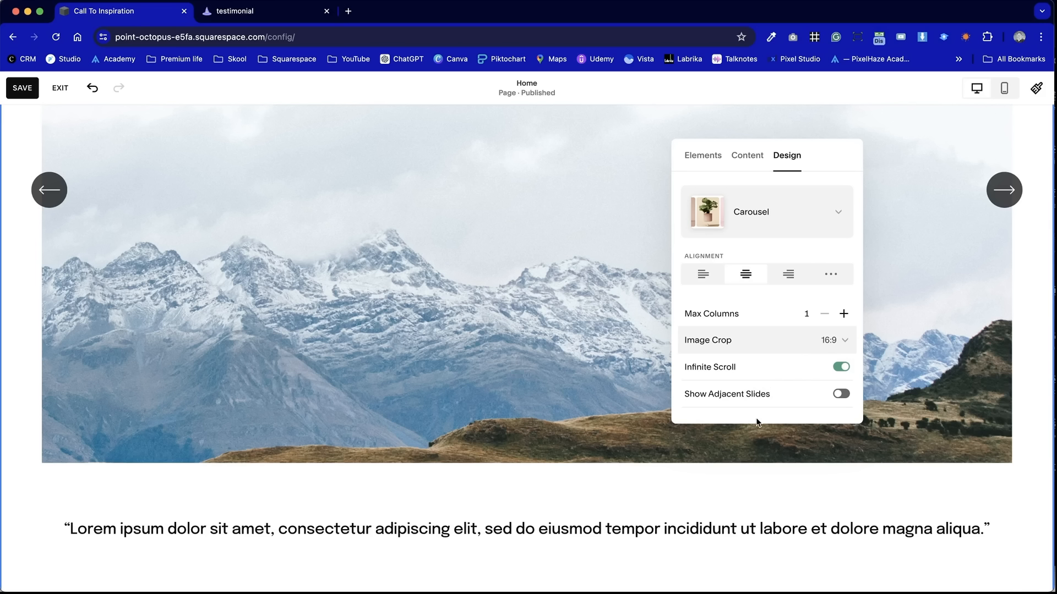
# Position the carousel's navigation arrows at the Bottom and set the space above navigation to M
pyautogui.click(757, 160)
pyautogui.click(798, 159)
pyautogui.scroll(-1, 771, 308)
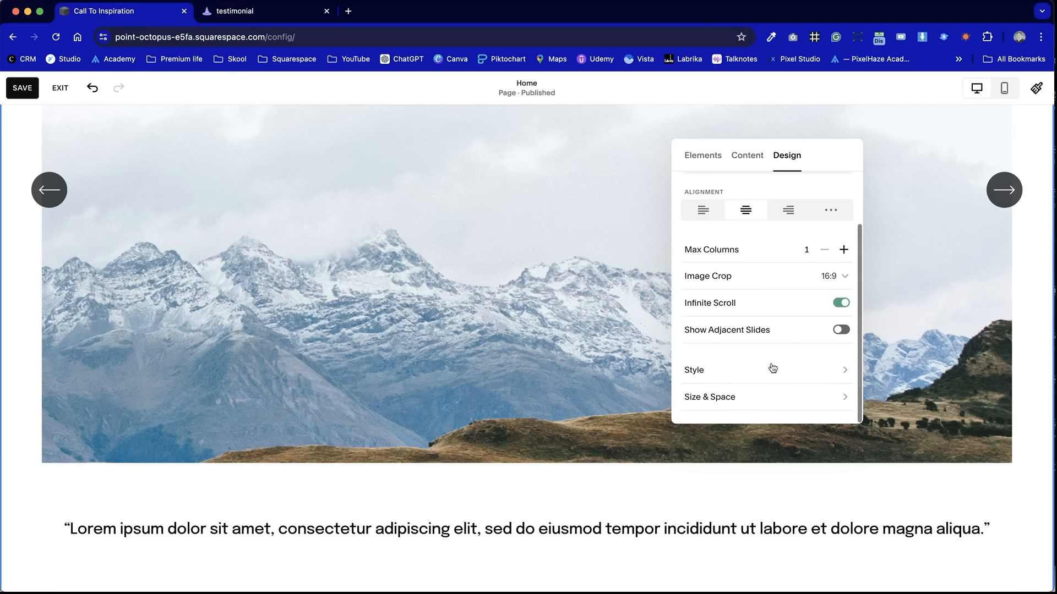
pyautogui.click(789, 377)
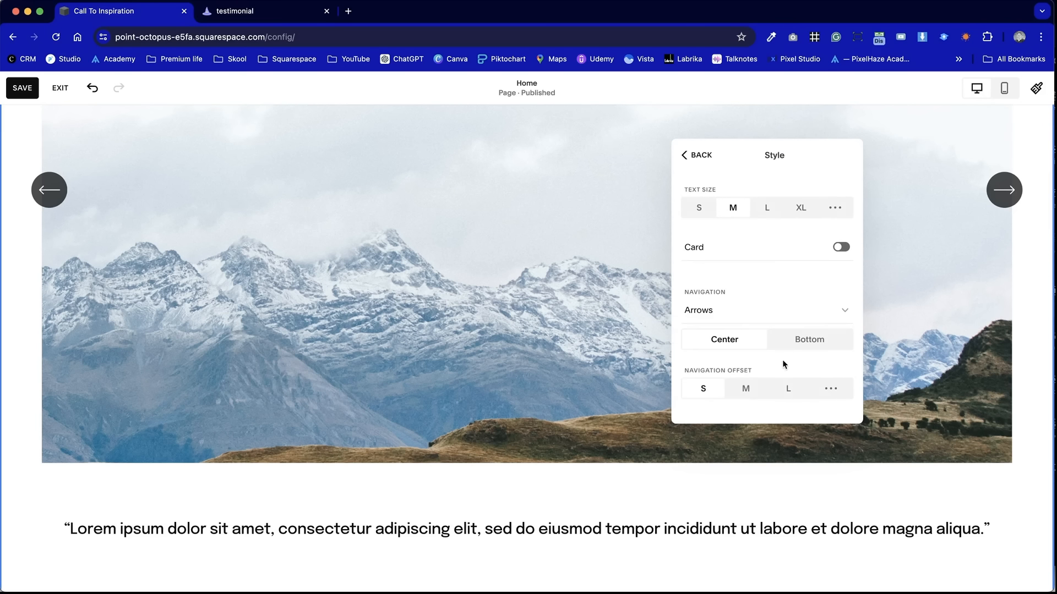
pyautogui.click(812, 340)
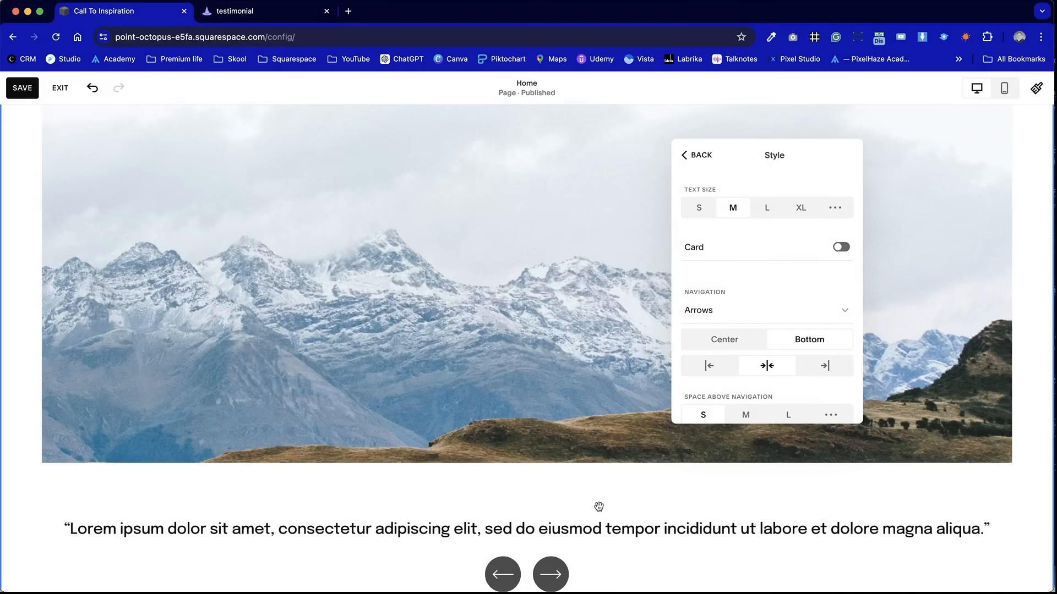
pyautogui.scroll(-1, 781, 339)
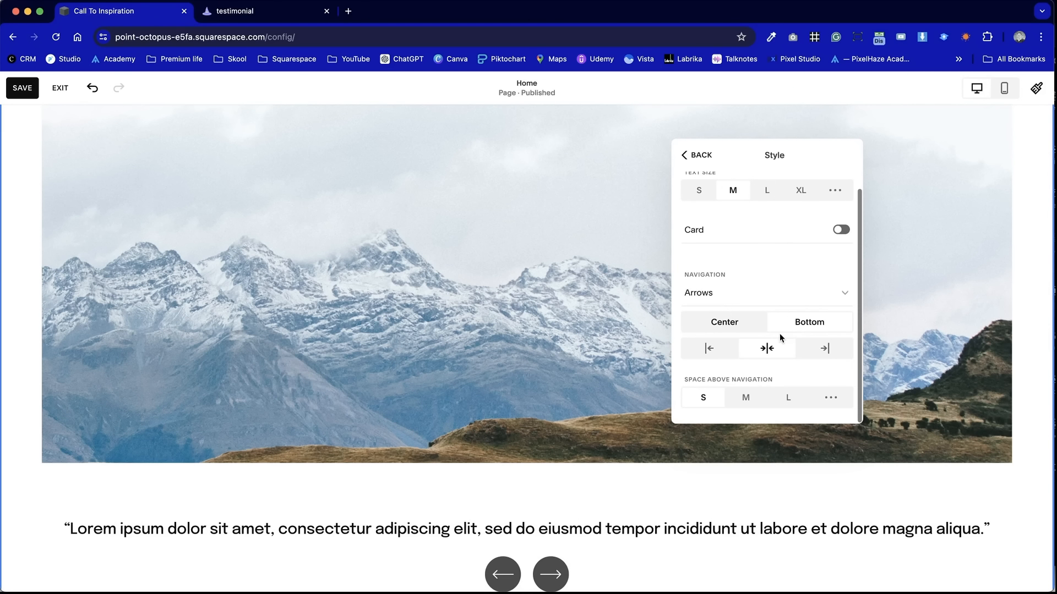
pyautogui.click(747, 398)
pyautogui.scroll(-2, 517, 500)
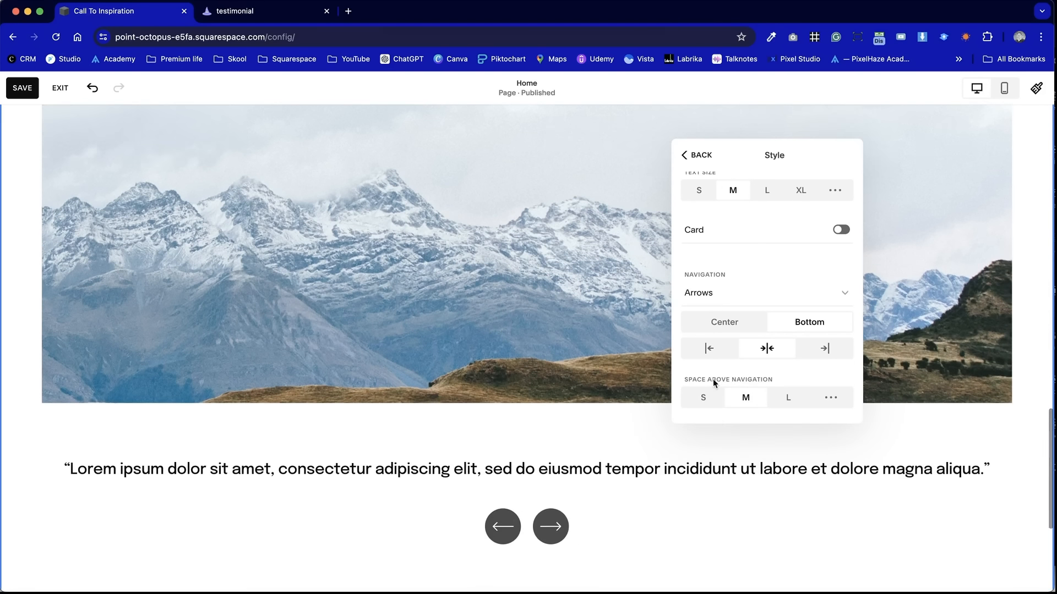
pyautogui.scroll(1, 739, 328)
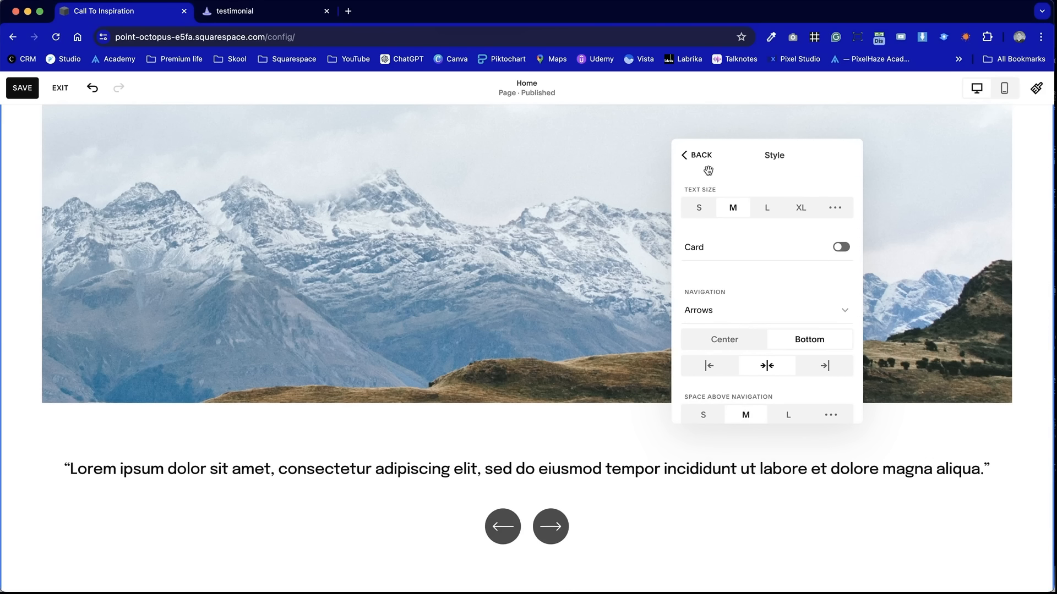
# Set the carousel's text size to L and enable Show Body for its items
pyautogui.click(766, 208)
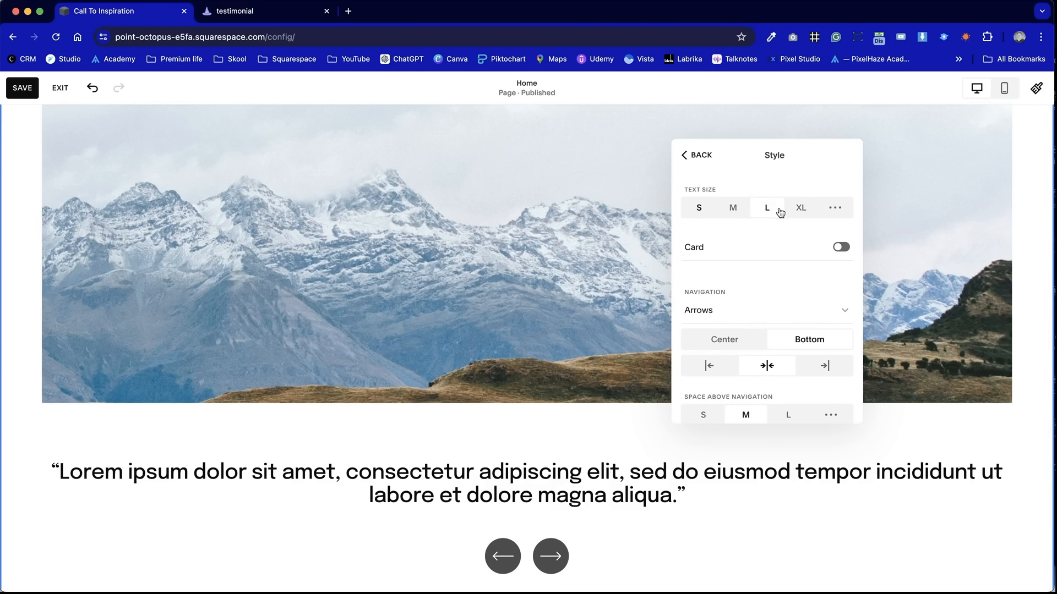
pyautogui.click(699, 155)
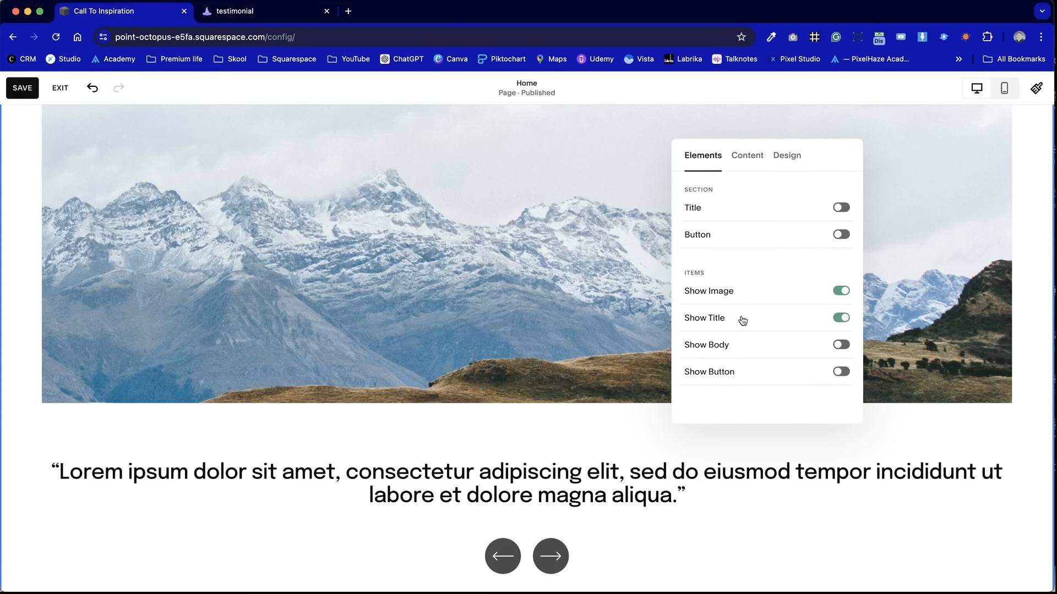
pyautogui.scroll(-2, 751, 304)
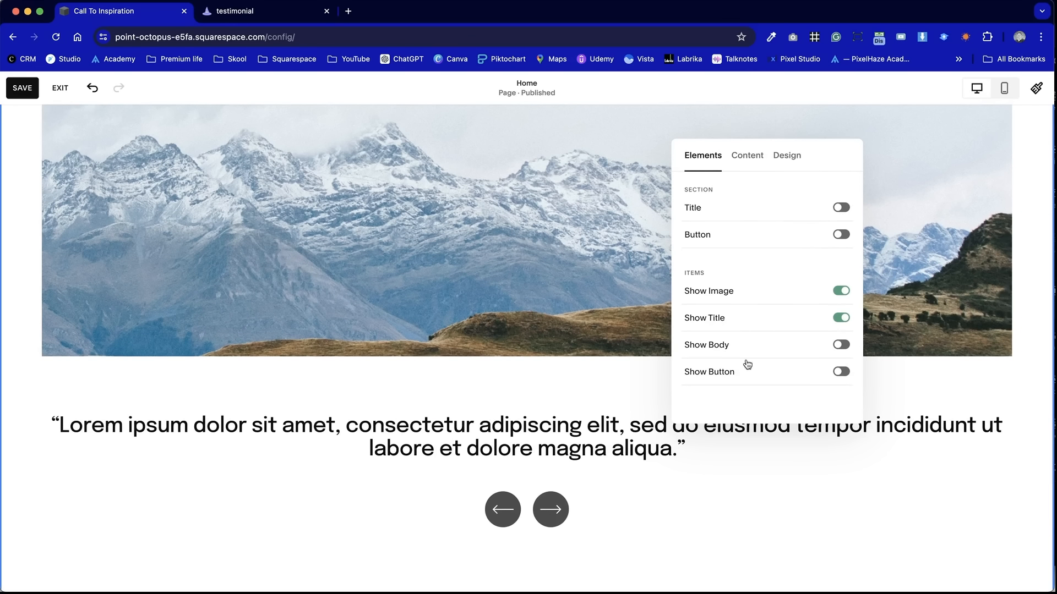
pyautogui.click(841, 344)
pyautogui.scroll(-2, 543, 424)
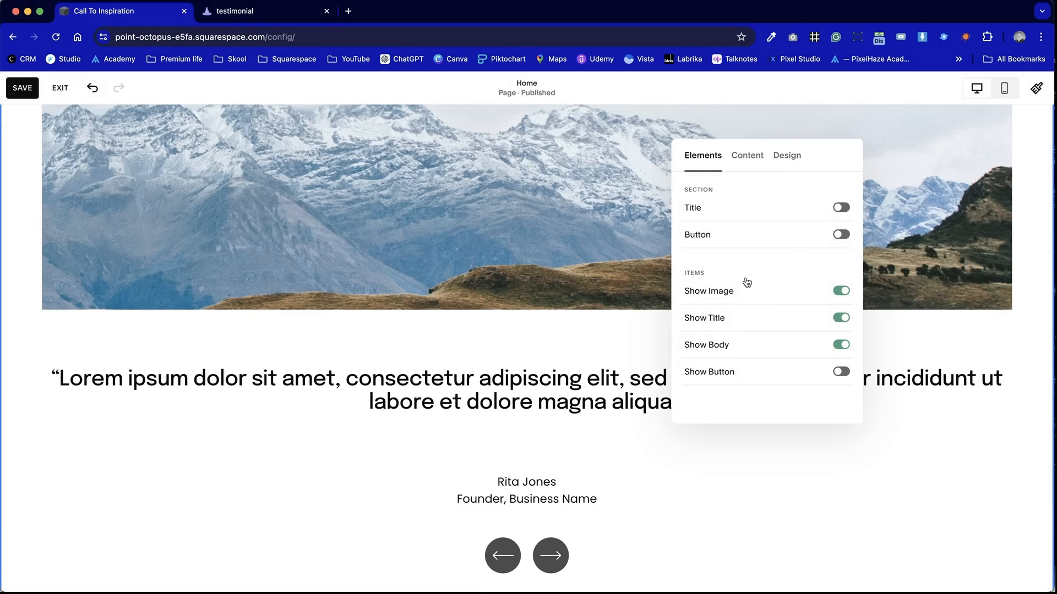
pyautogui.scroll(2, 747, 281)
# Check the carousel's items and image crop, and set its Media Width to S
pyautogui.click(747, 155)
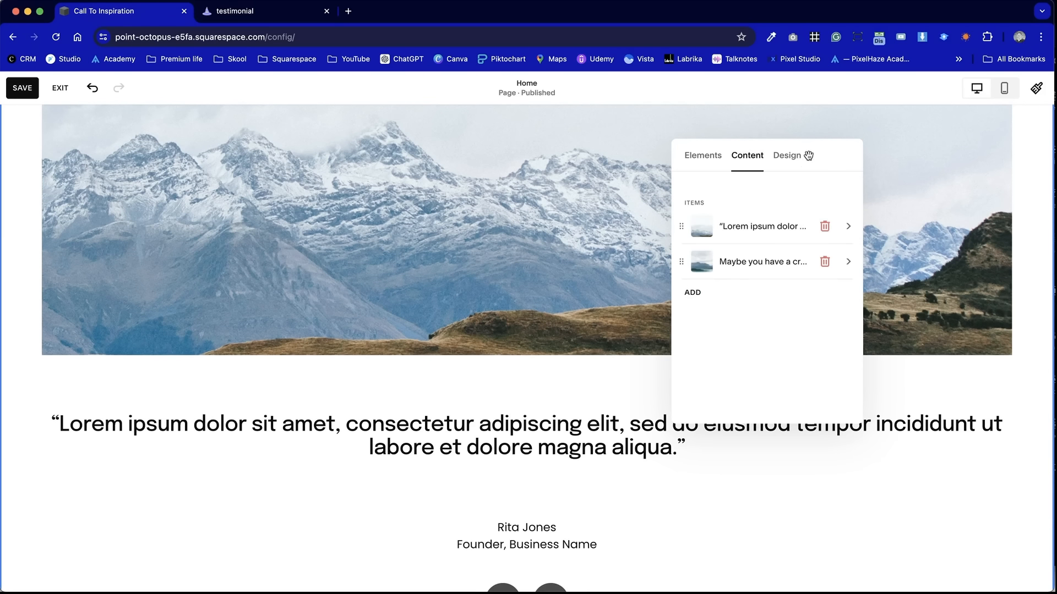
pyautogui.click(791, 156)
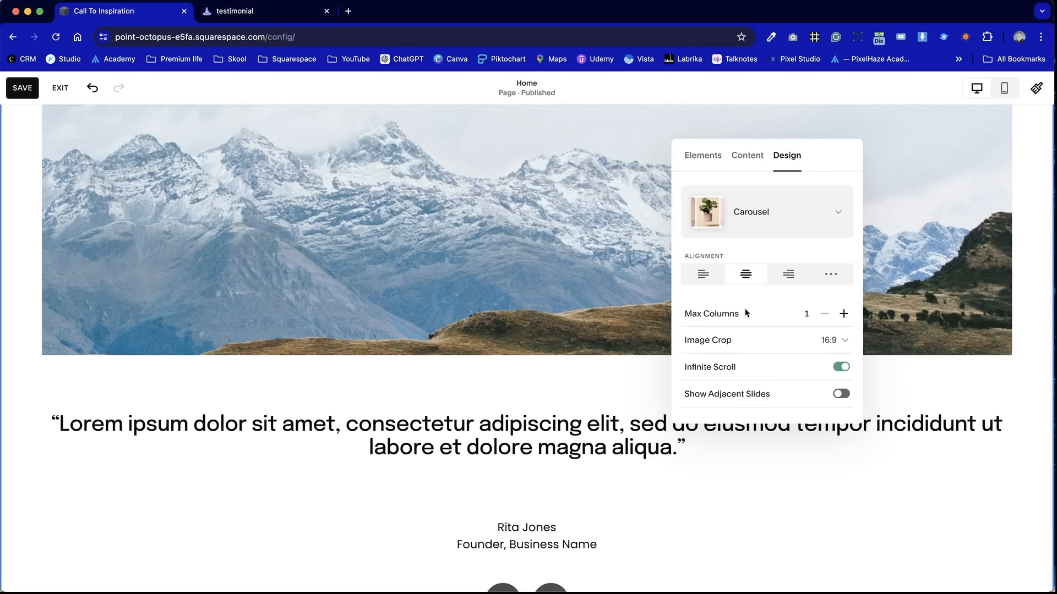
pyautogui.click(839, 341)
pyautogui.click(840, 342)
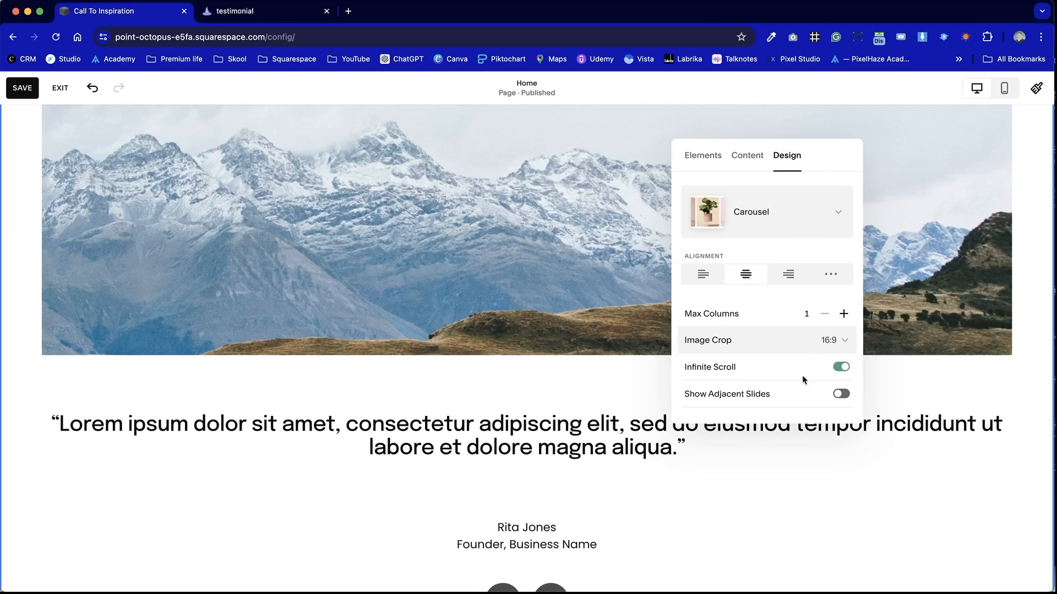
pyautogui.scroll(-2, 803, 380)
pyautogui.click(797, 404)
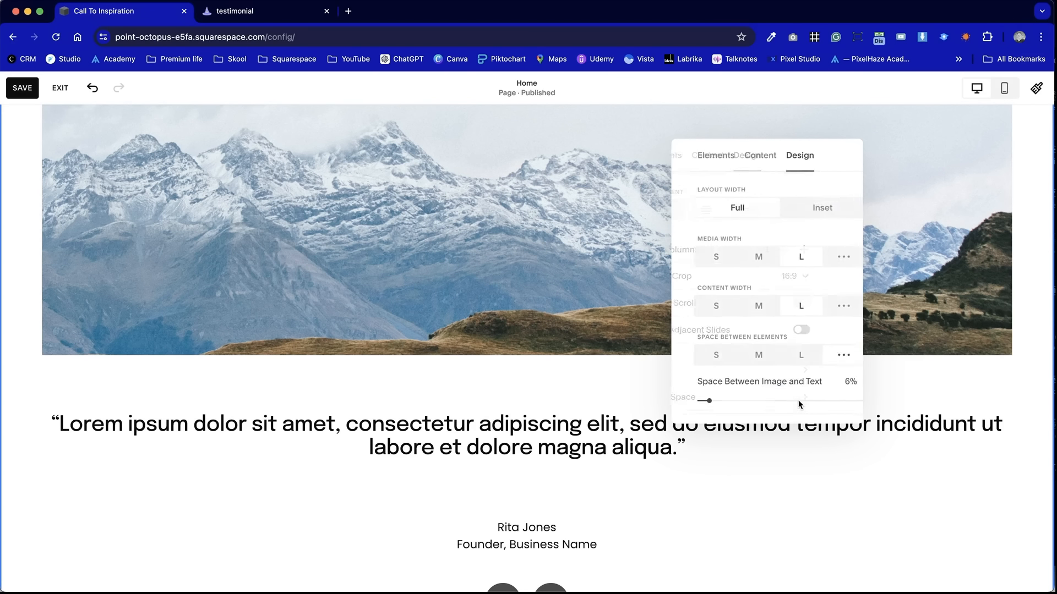
pyautogui.click(703, 257)
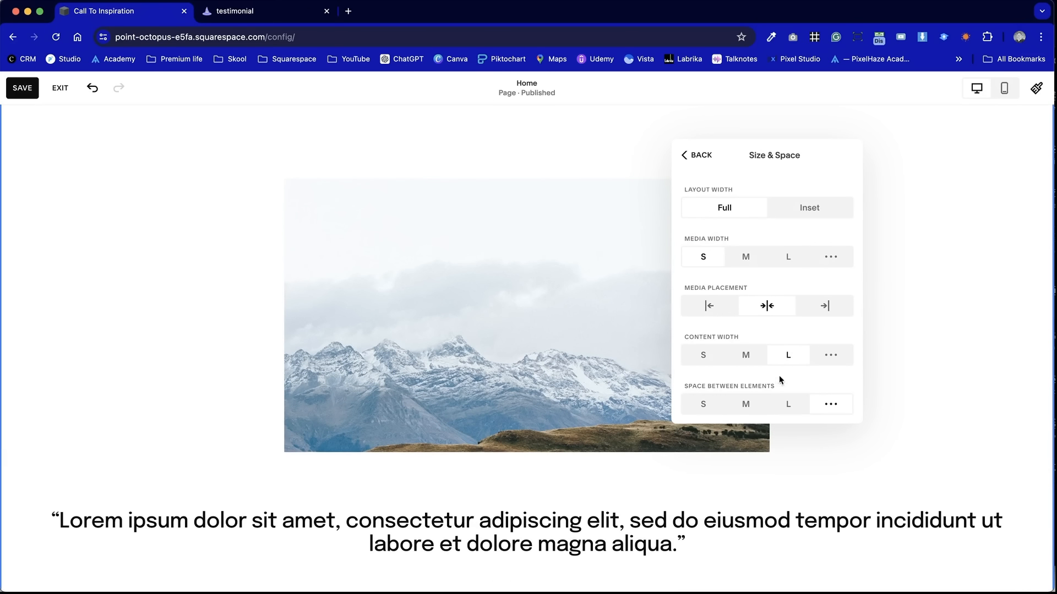
# Reduce the carousel's Content Width to S and check how the quote wraps beneath the image
pyautogui.click(743, 358)
pyautogui.click(703, 355)
pyautogui.scroll(-3, 539, 466)
pyautogui.scroll(2, 539, 466)
pyautogui.scroll(-2, 539, 466)
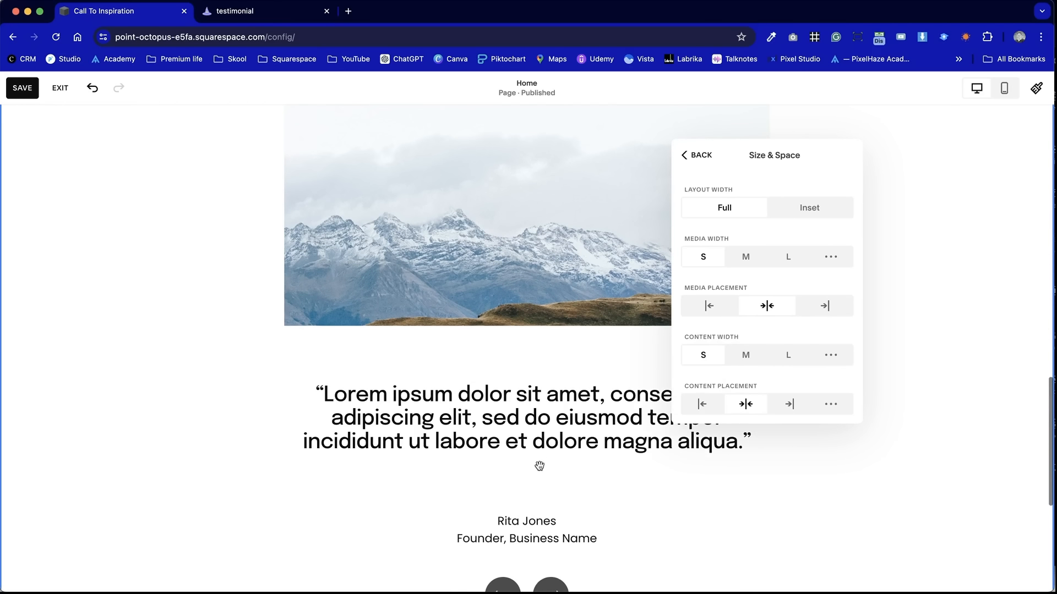
# Set the carousel's Space Between Elements to S
pyautogui.scroll(-3, 712, 423)
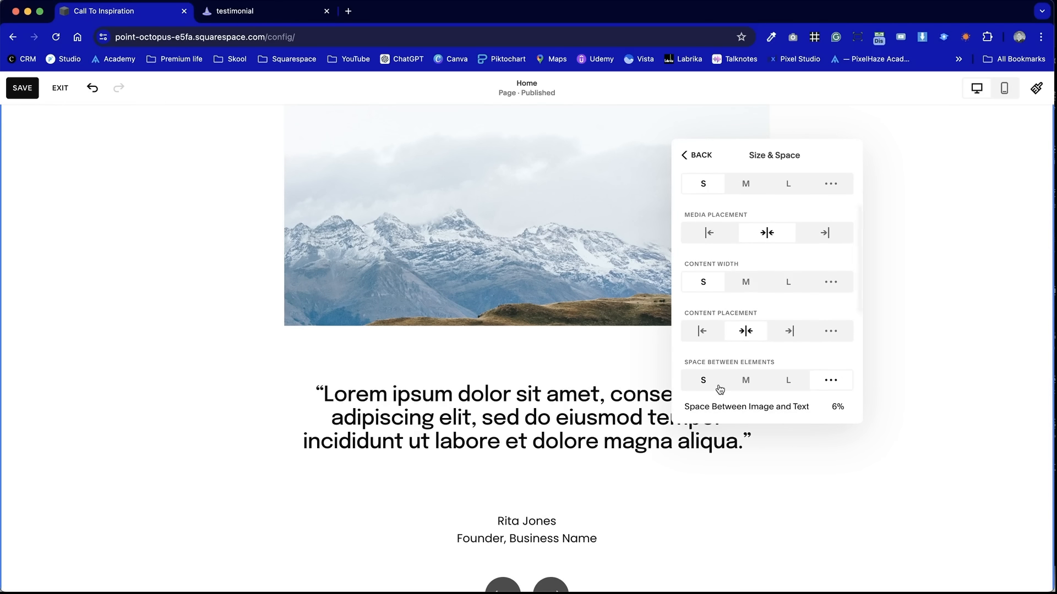
pyautogui.scroll(-2, 720, 389)
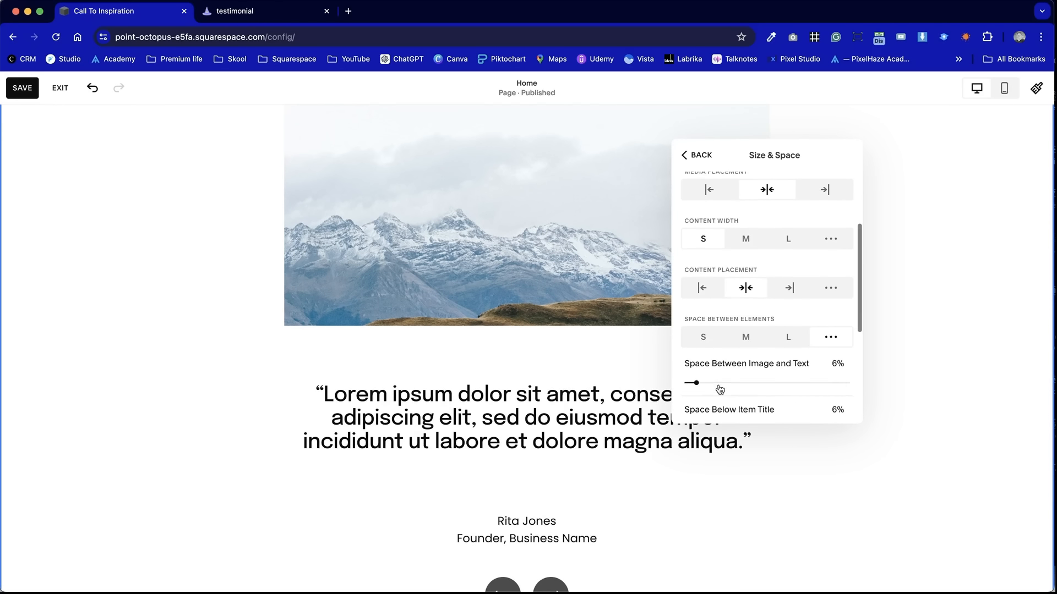
pyautogui.click(744, 342)
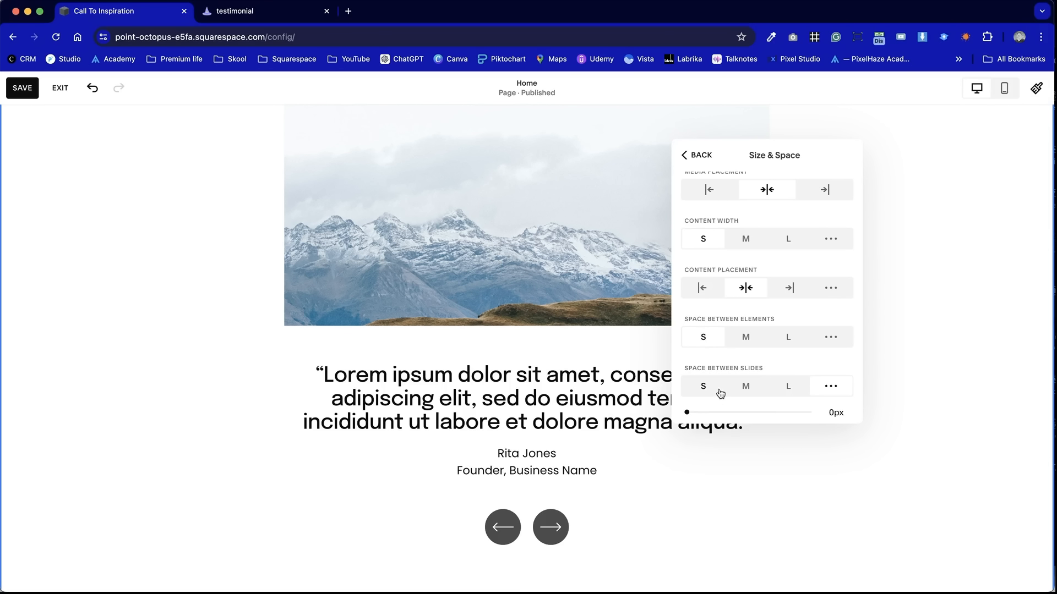
# Try to adjust the Space Between Slides value and close the carousel's settings
pyautogui.scroll(-3, 720, 392)
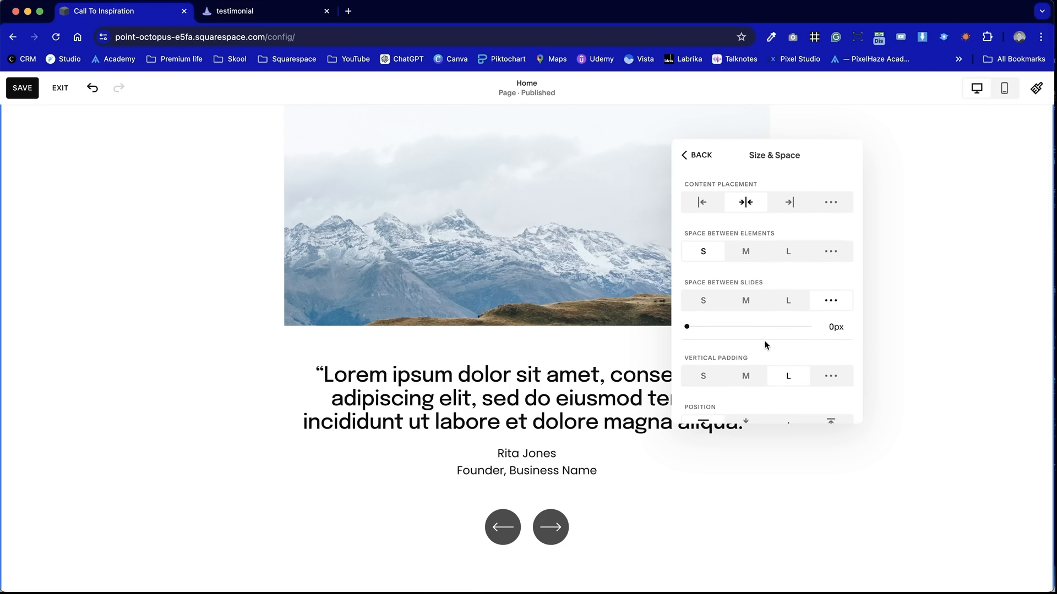
pyautogui.moveTo(689, 327)
pyautogui.mouseDown()
pyautogui.moveTo(733, 323)
pyautogui.moveTo(687, 321)
pyautogui.mouseUp()
pyautogui.press('Escape')
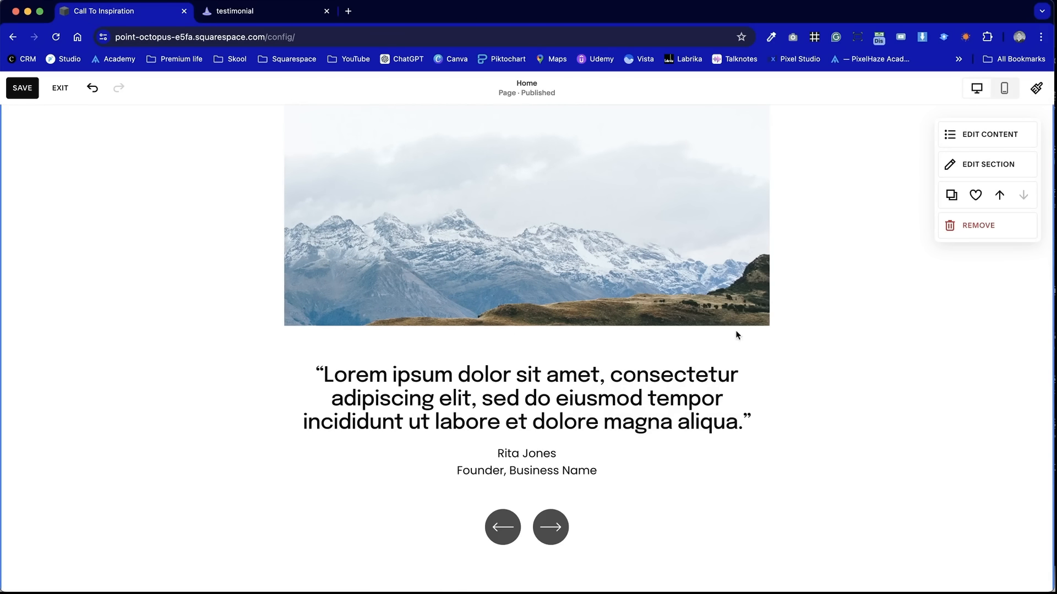
# Reopen the carousel's size and spacing settings, try the middle vertical position, and return it to the top
pyautogui.click(974, 134)
pyautogui.moveTo(989, 134); pyautogui.dragTo(874, 149)
pyautogui.click(818, 160)
pyautogui.scroll(-2, 771, 328)
pyautogui.click(792, 399)
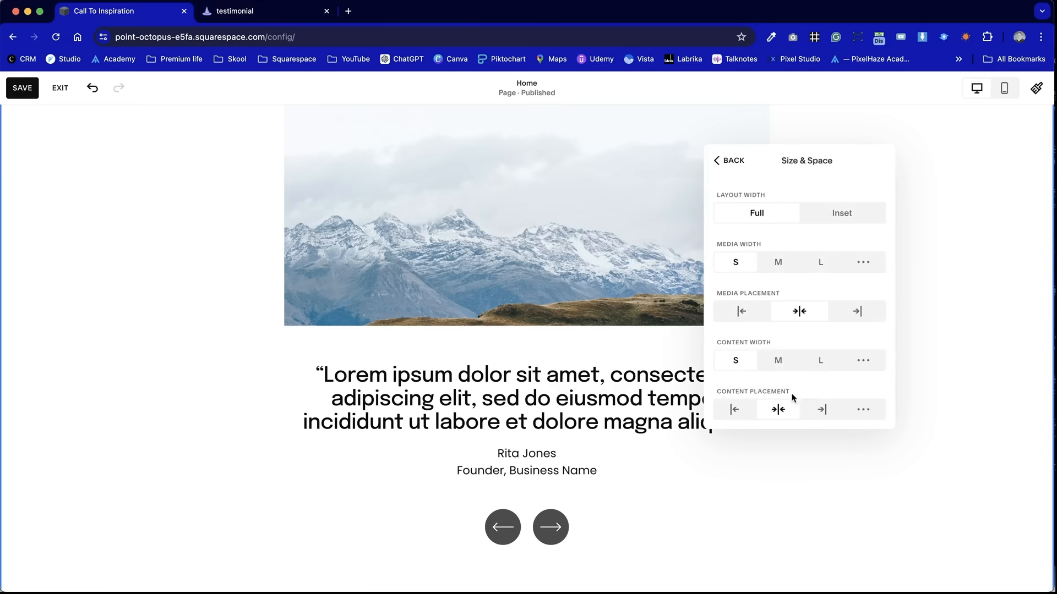
pyautogui.scroll(-6, 798, 385)
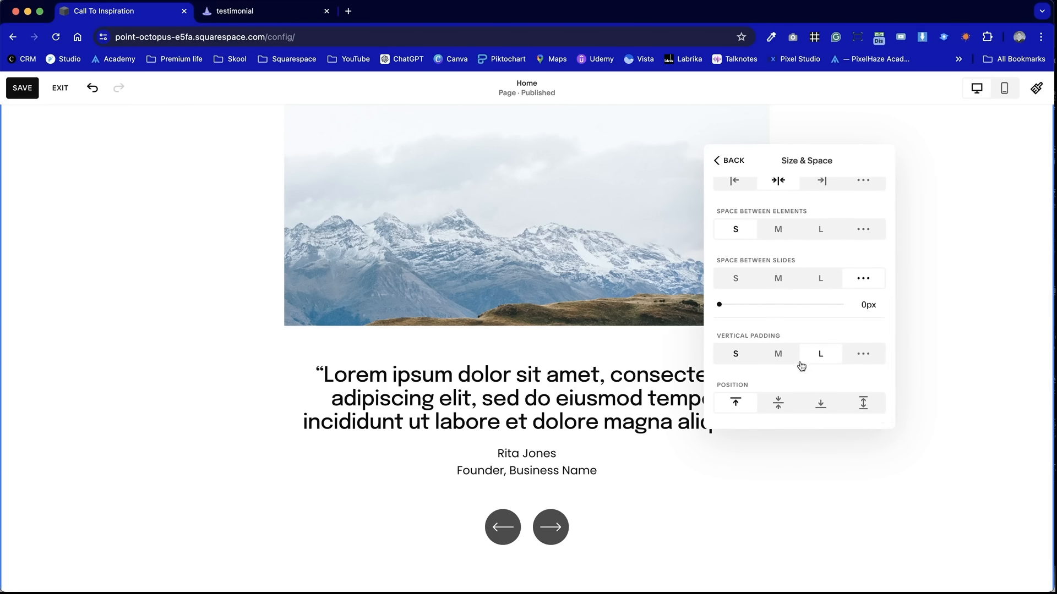
pyautogui.click(780, 403)
pyautogui.click(738, 405)
# Set the carousel's Layout Width to Inset
pyautogui.scroll(3, 619, 402)
pyautogui.scroll(-5, 619, 401)
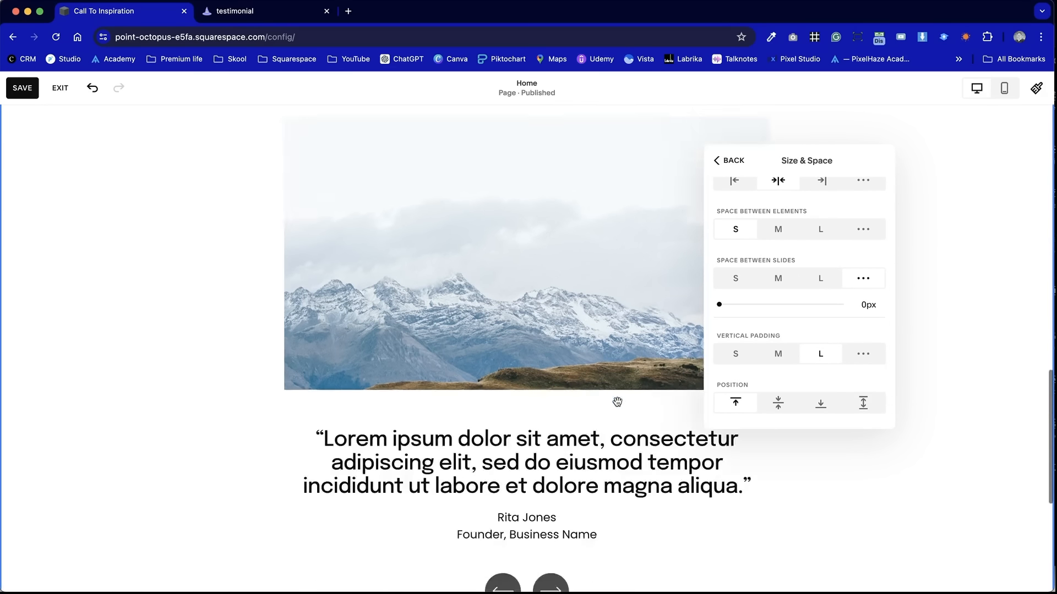
pyautogui.scroll(6, 736, 354)
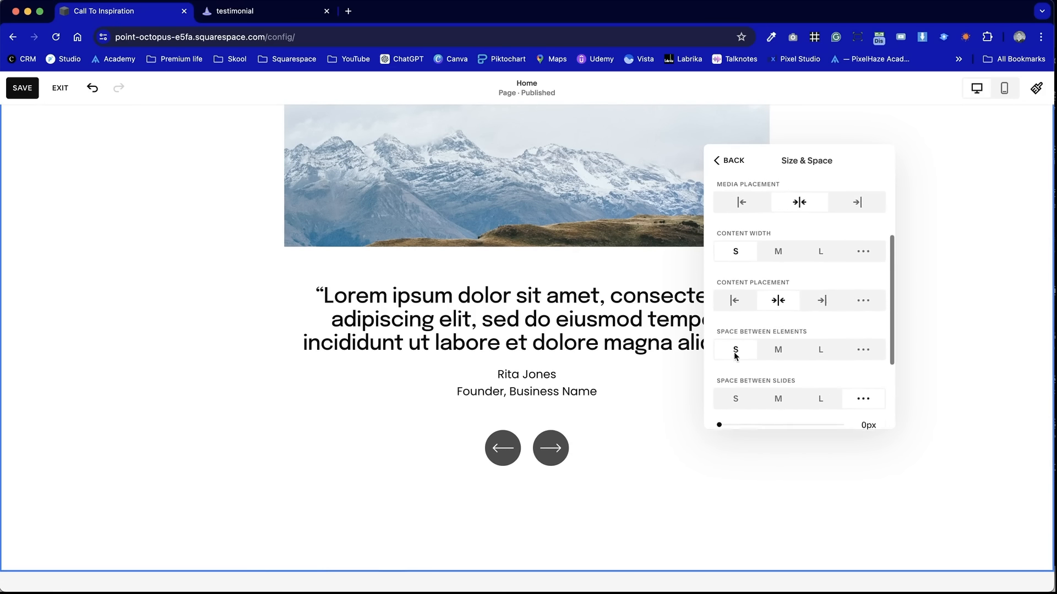
pyautogui.click(842, 213)
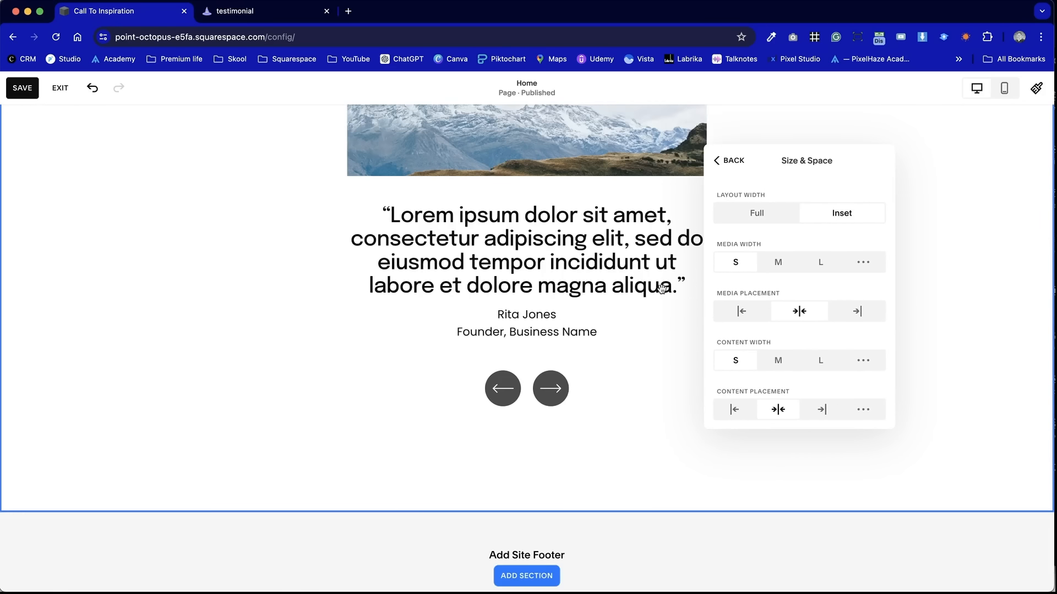
# Set the carousel's Layout Width to Full and compare the section with the testimonial reference design
pyautogui.scroll(3, 661, 288)
pyautogui.click(770, 212)
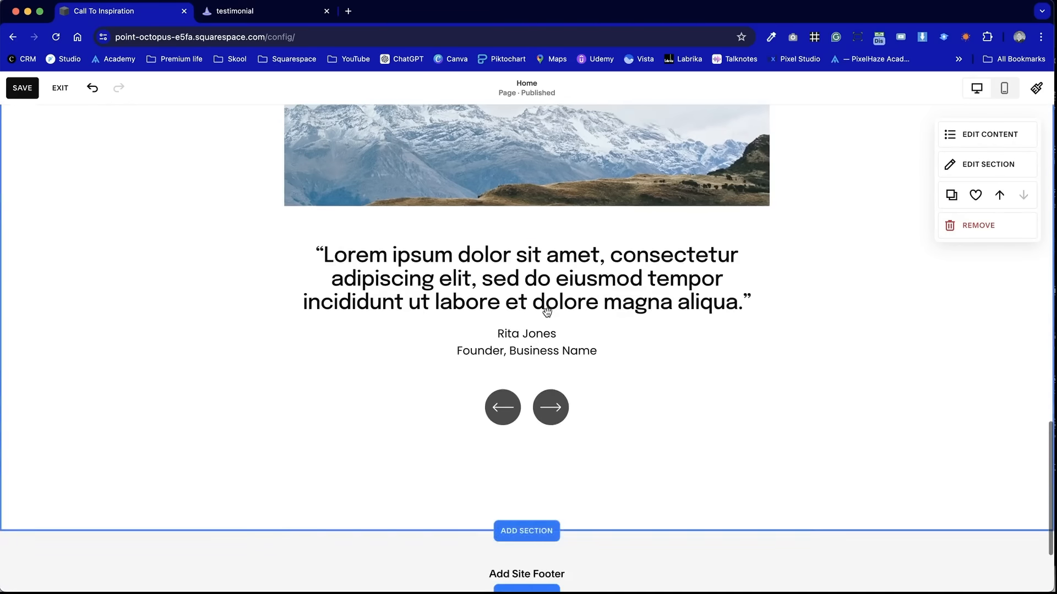
pyautogui.scroll(3, 547, 311)
pyautogui.hotkey('ctrl', 'Tab')
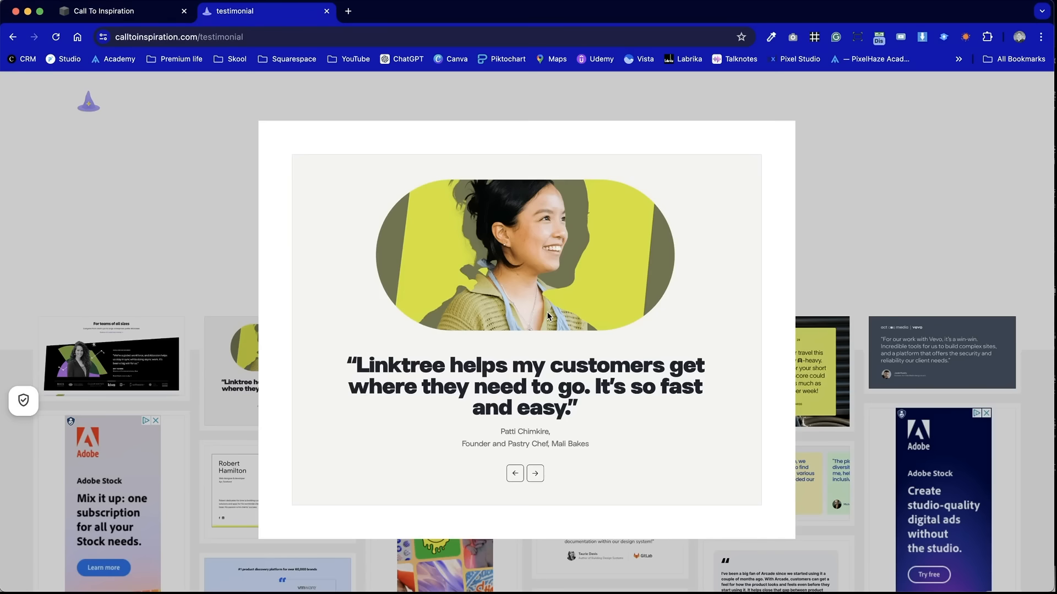
pyautogui.hotkey('ctrl', 'shift', 'Tab')
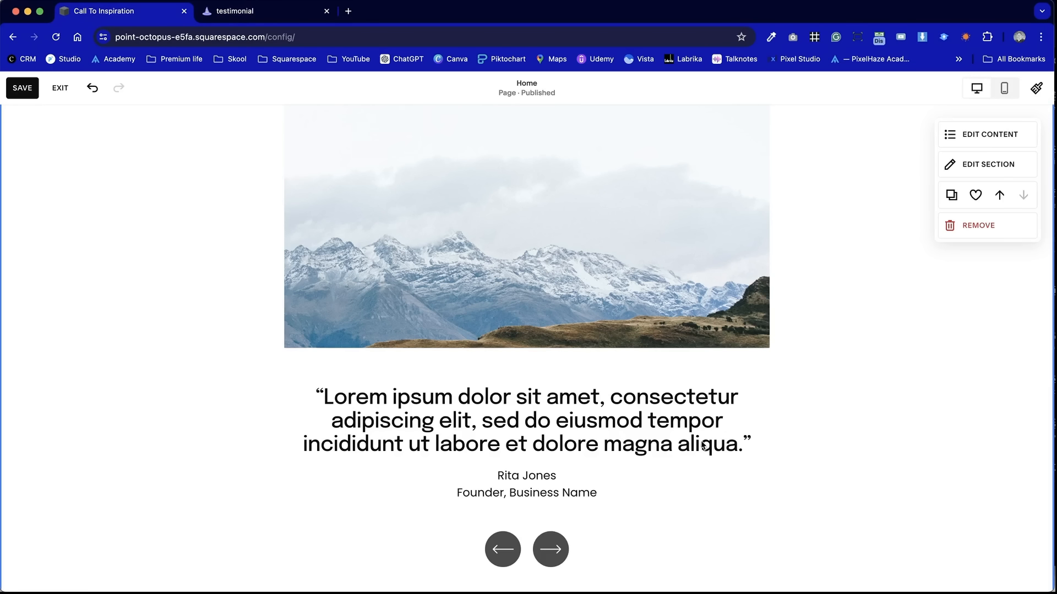
# Look through the carousel's content settings and check the first item's title and description
pyautogui.click(990, 134)
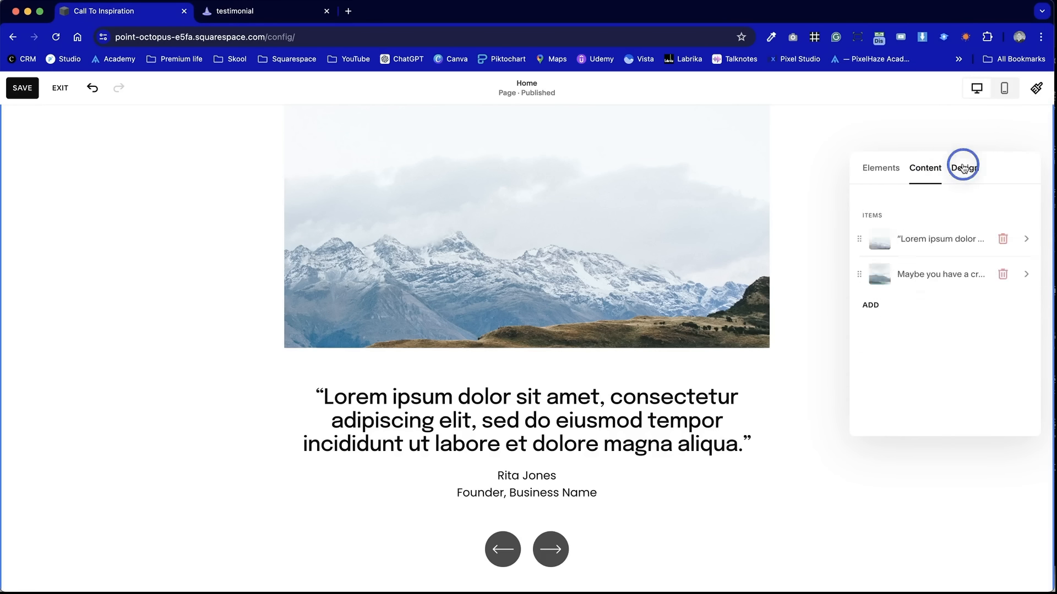
pyautogui.click(963, 170)
pyautogui.click(881, 168)
pyautogui.click(924, 168)
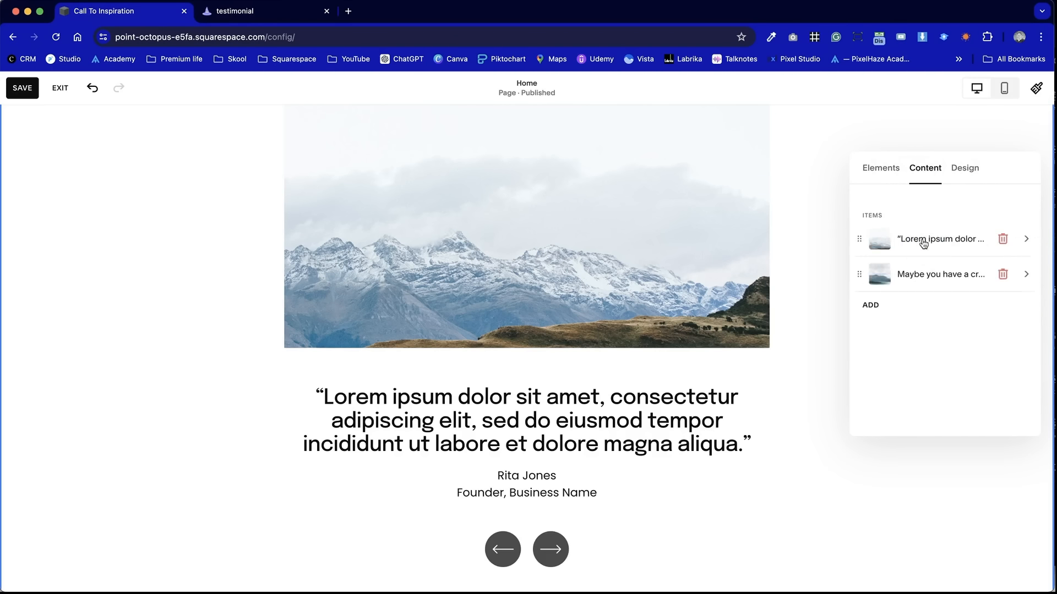
pyautogui.click(933, 238)
pyautogui.scroll(-2, 905, 405)
pyautogui.tripleClick(926, 358)
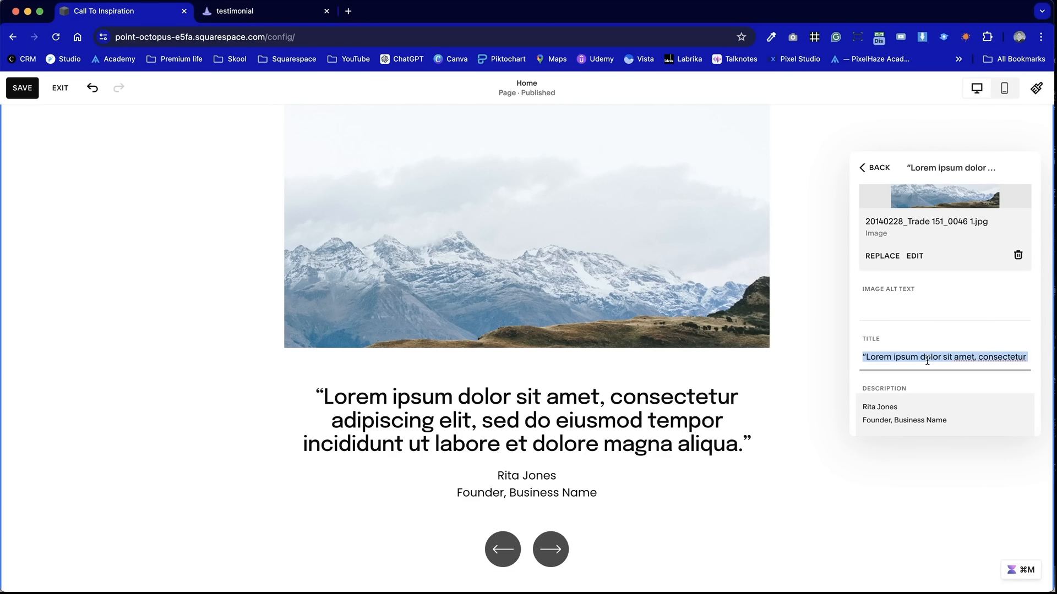
pyautogui.click(811, 477)
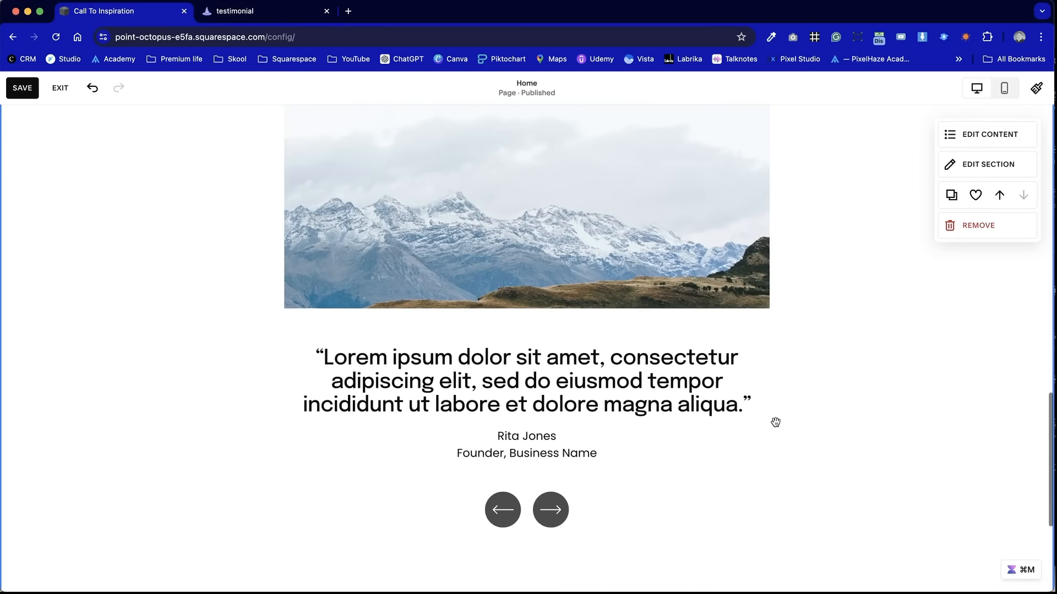
# Check both carousel slides in the editor and return to the first testimonial
pyautogui.scroll(3, 600, 443)
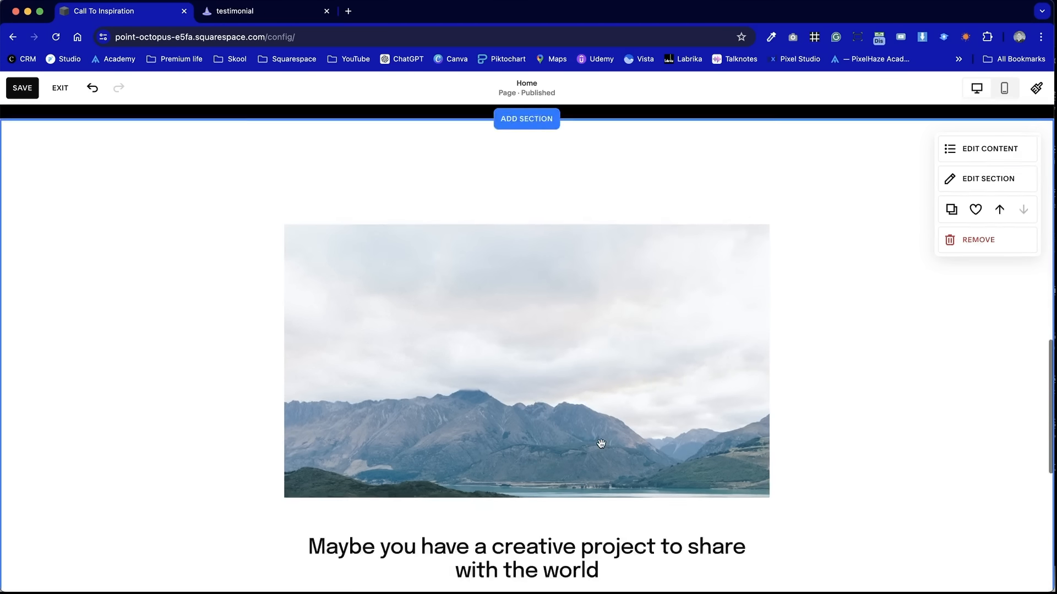
pyautogui.scroll(-3, 600, 443)
pyautogui.scroll(-3, 602, 474)
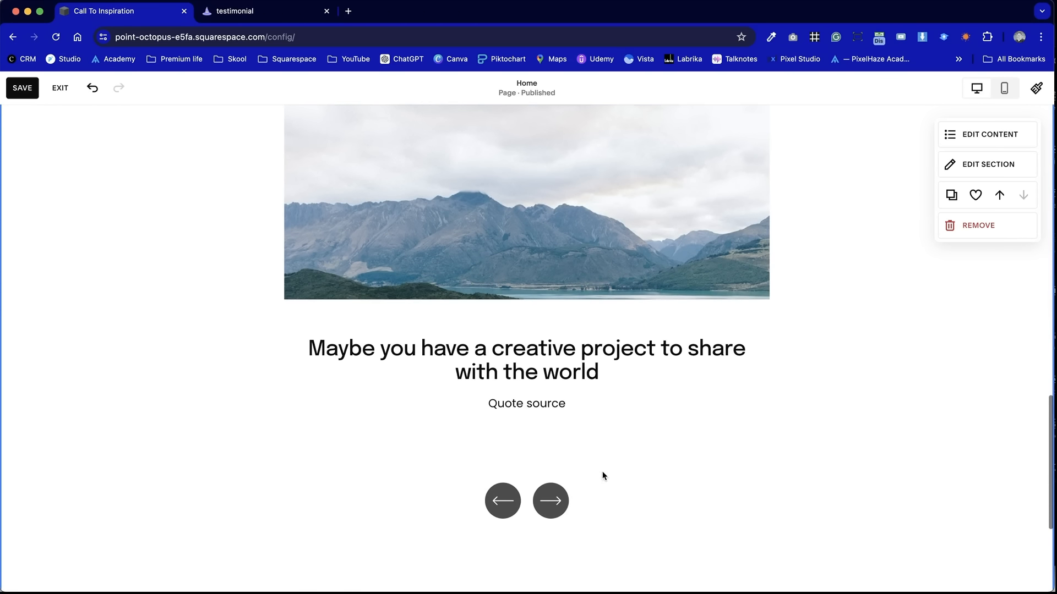
pyautogui.click(501, 500)
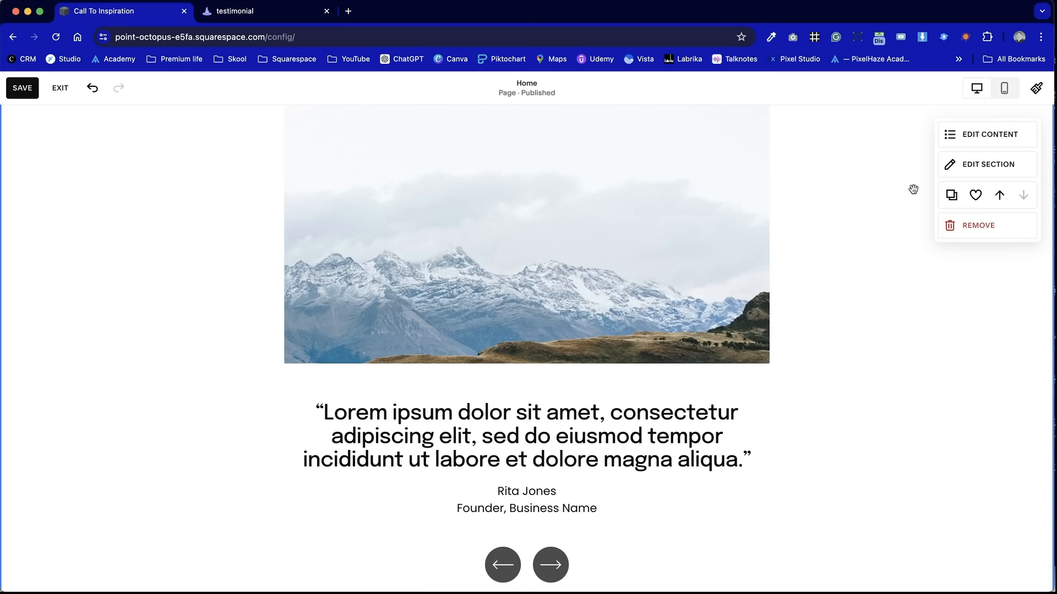
# Replace the first carousel item's image with the black-and-white image-asset.jpg from the library
pyautogui.click(986, 164)
pyautogui.click(938, 172)
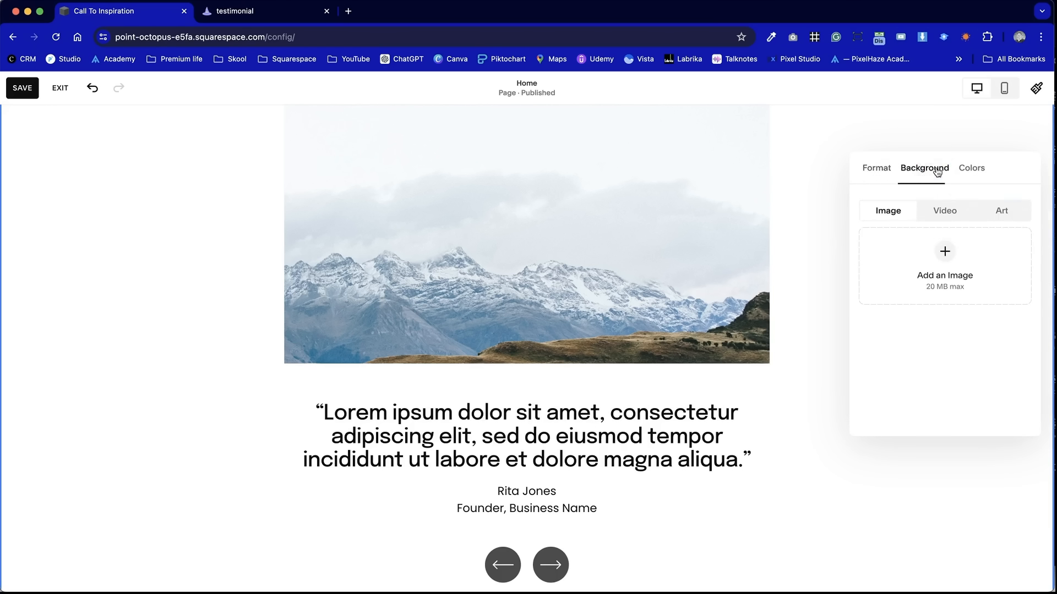
pyautogui.click(949, 146)
pyautogui.click(954, 136)
pyautogui.click(926, 168)
pyautogui.click(925, 237)
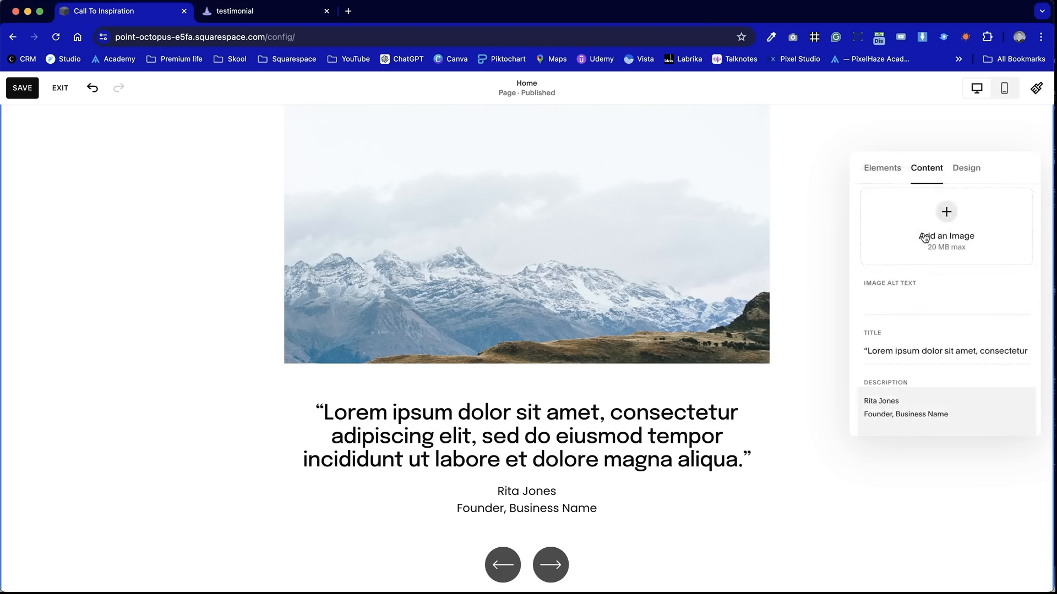
pyautogui.click(882, 308)
pyautogui.click(916, 362)
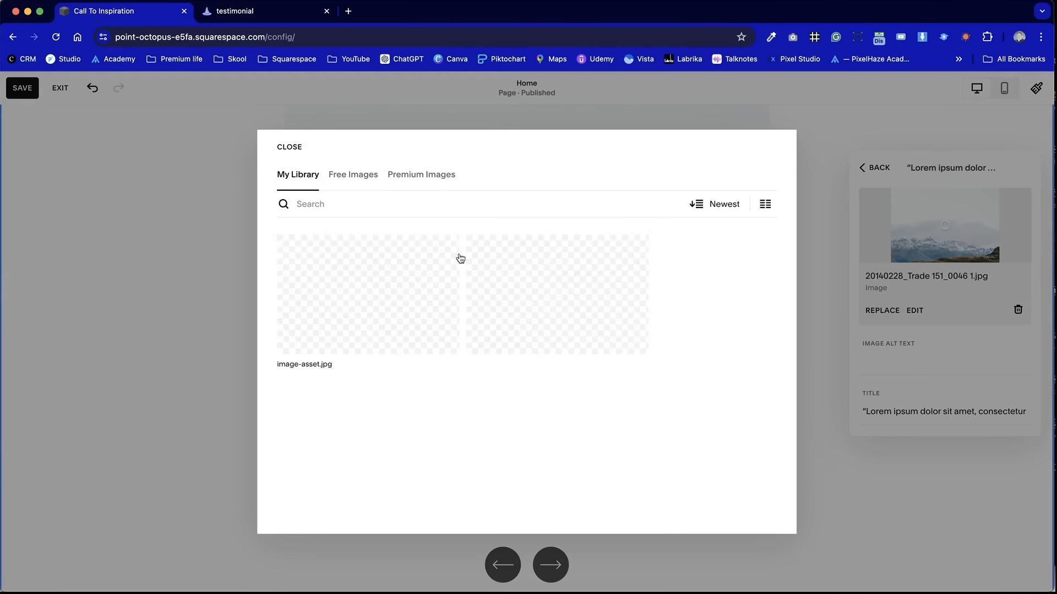
pyautogui.click(400, 306)
pyautogui.click(758, 515)
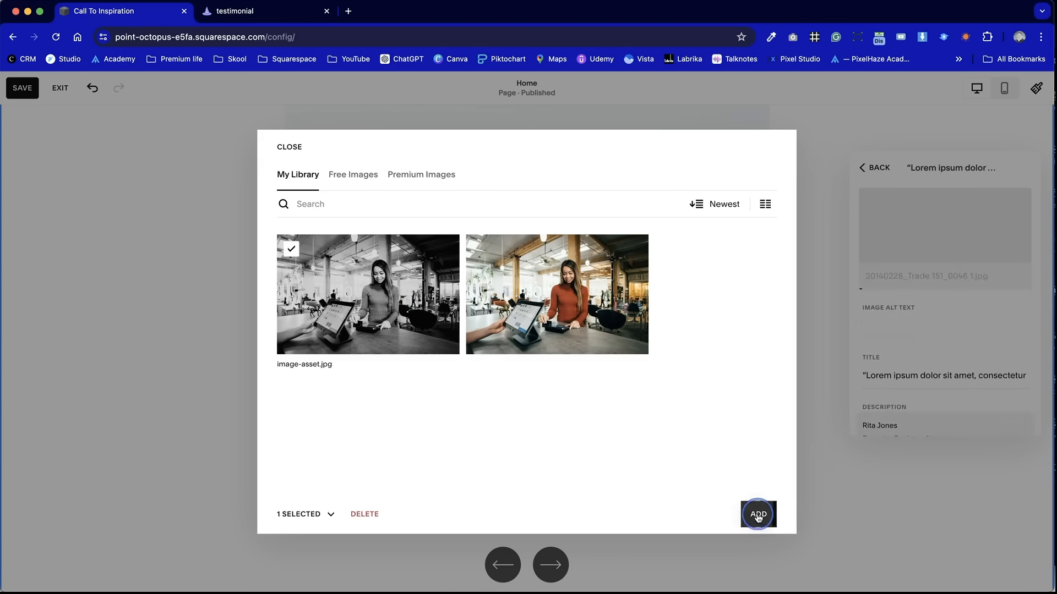
pyautogui.scroll(-2, 969, 350)
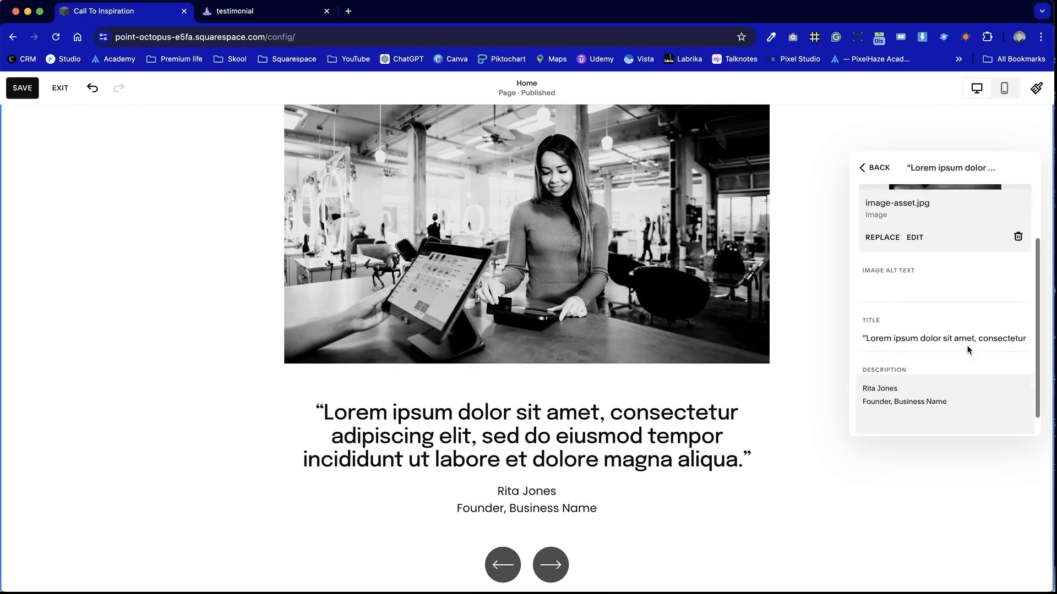
pyautogui.scroll(2, 969, 338)
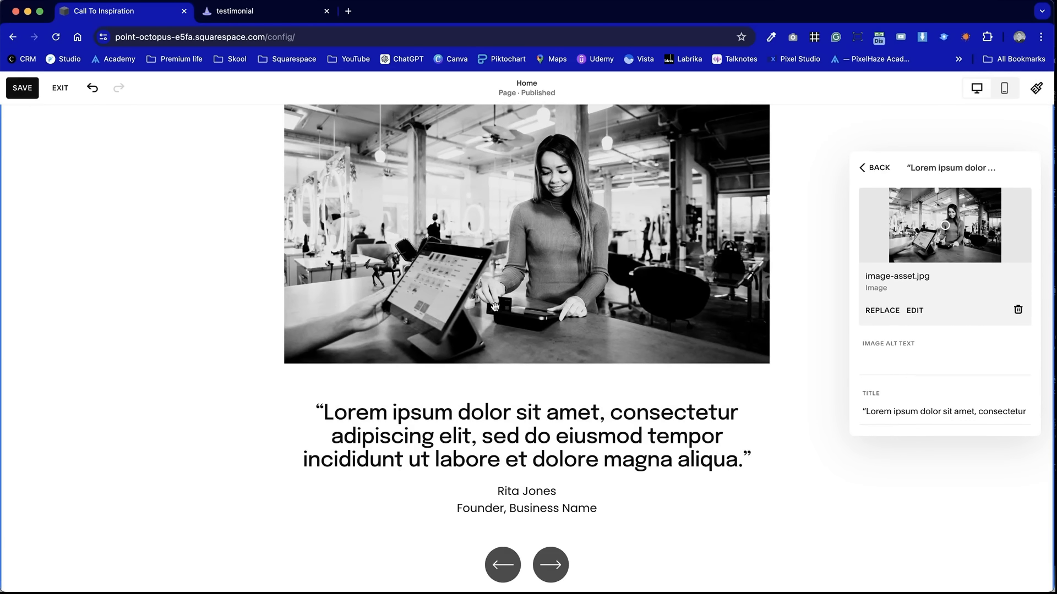
pyautogui.click(257, 267)
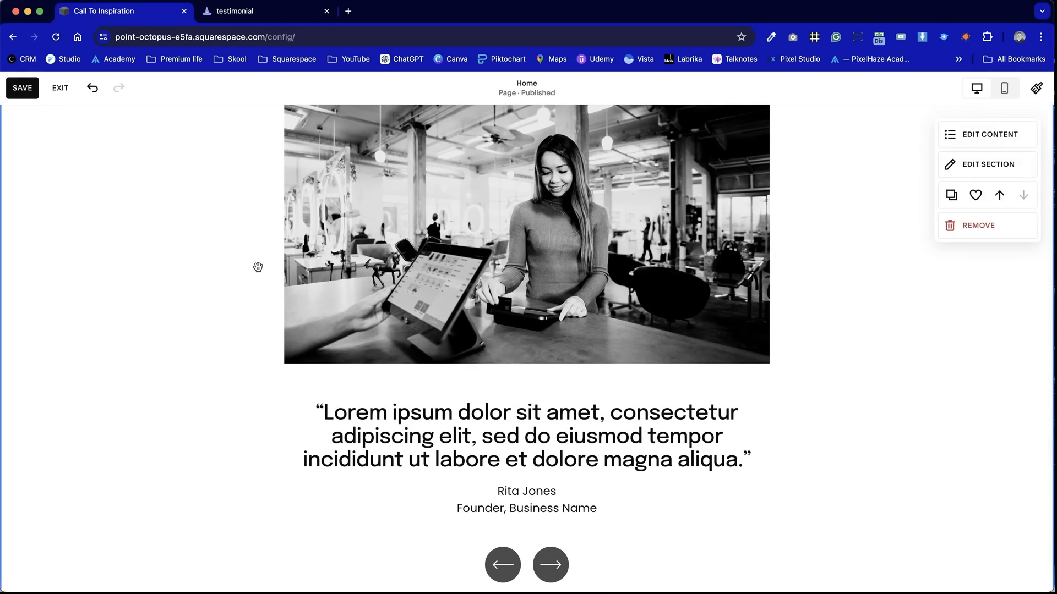
# Compare the carousel with the testimonial section above it and exit page editing
pyautogui.scroll(10, 258, 269)
pyautogui.scroll(-10, 258, 271)
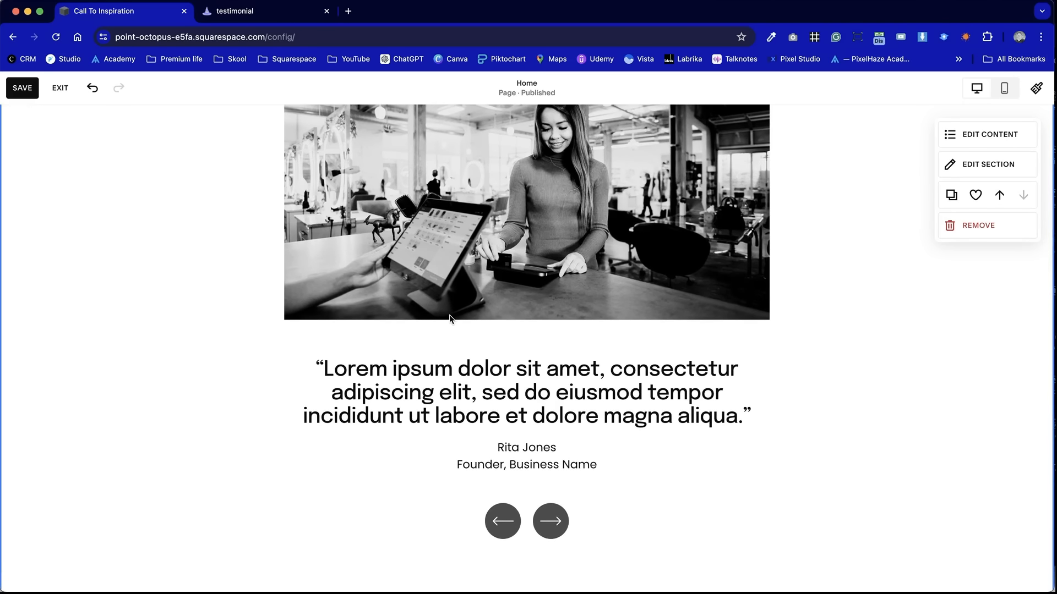
pyautogui.scroll(1, 449, 317)
pyautogui.scroll(-2, 449, 317)
pyautogui.scroll(3, 449, 319)
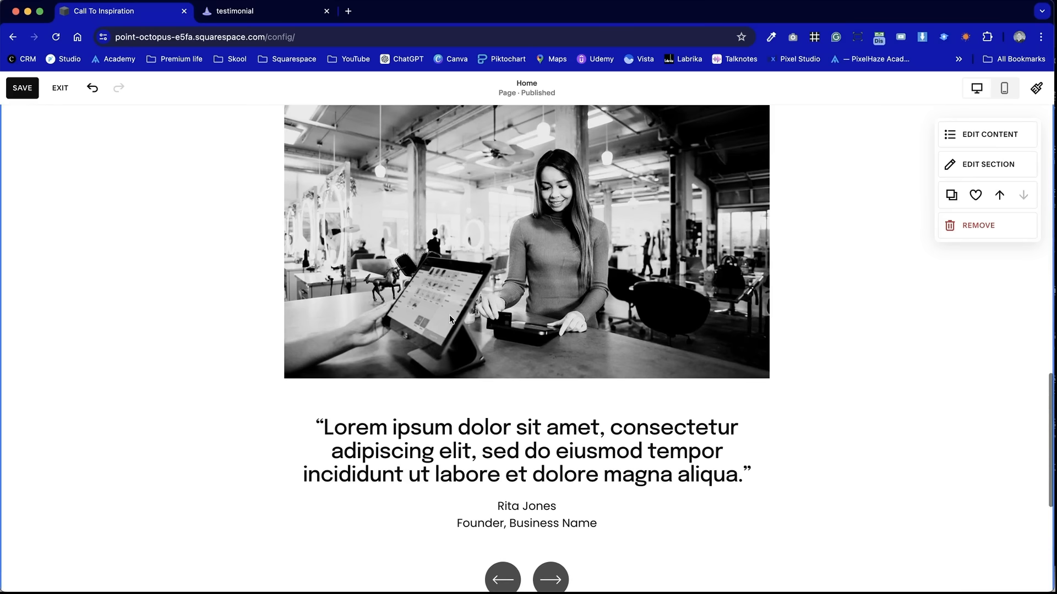
pyautogui.click(58, 89)
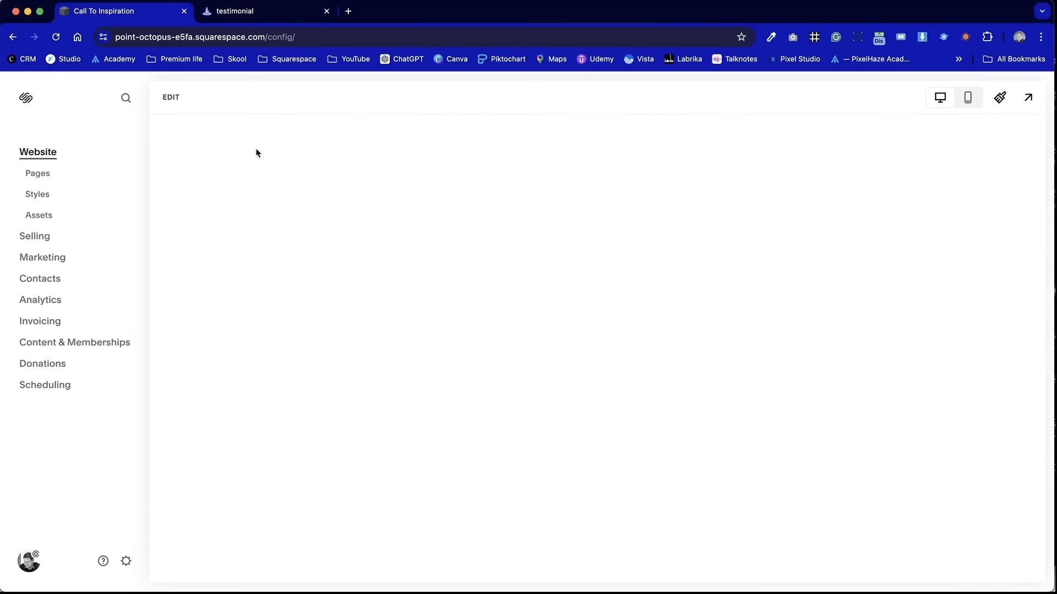
# Test the carousel's forward and back navigation in the page preview and compare it with the dark testimonial section
pyautogui.scroll(-5, 485, 330)
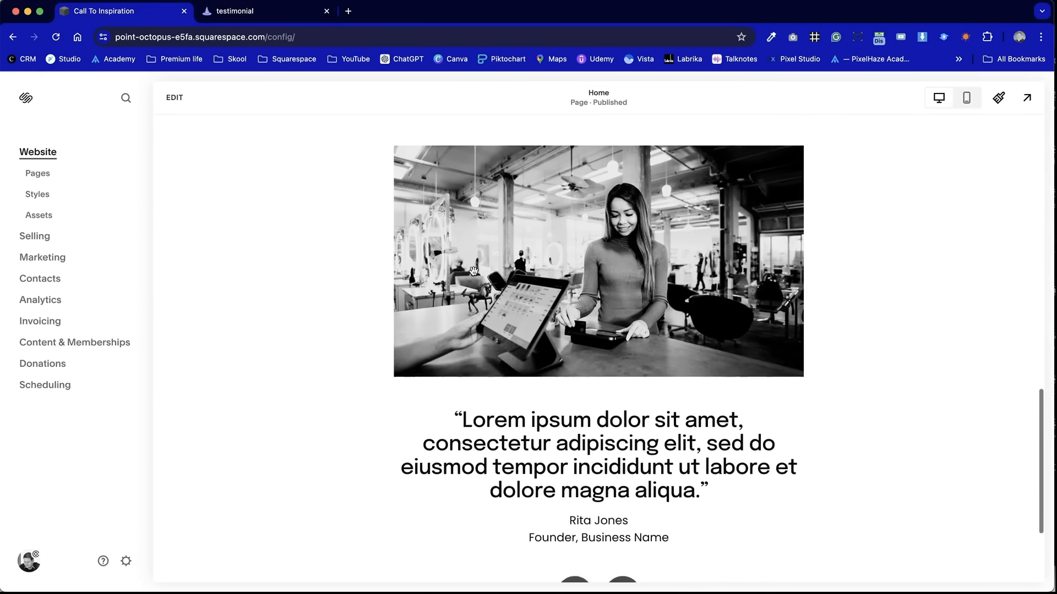
pyautogui.click(625, 447)
pyautogui.scroll(3, 628, 446)
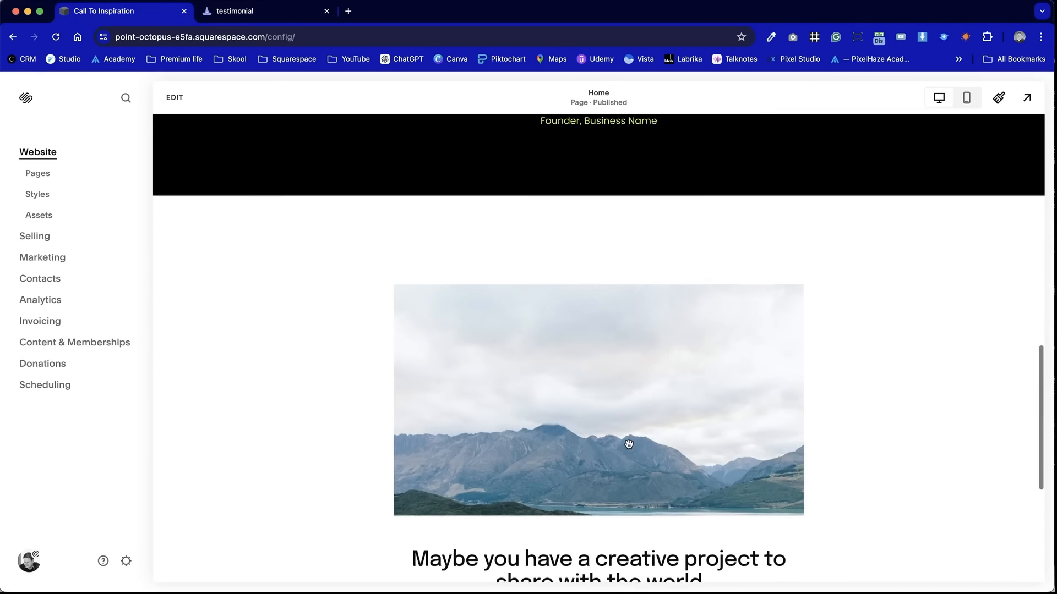
pyautogui.scroll(-3, 627, 468)
pyautogui.click(574, 490)
pyautogui.scroll(5, 626, 423)
pyautogui.scroll(3, 625, 422)
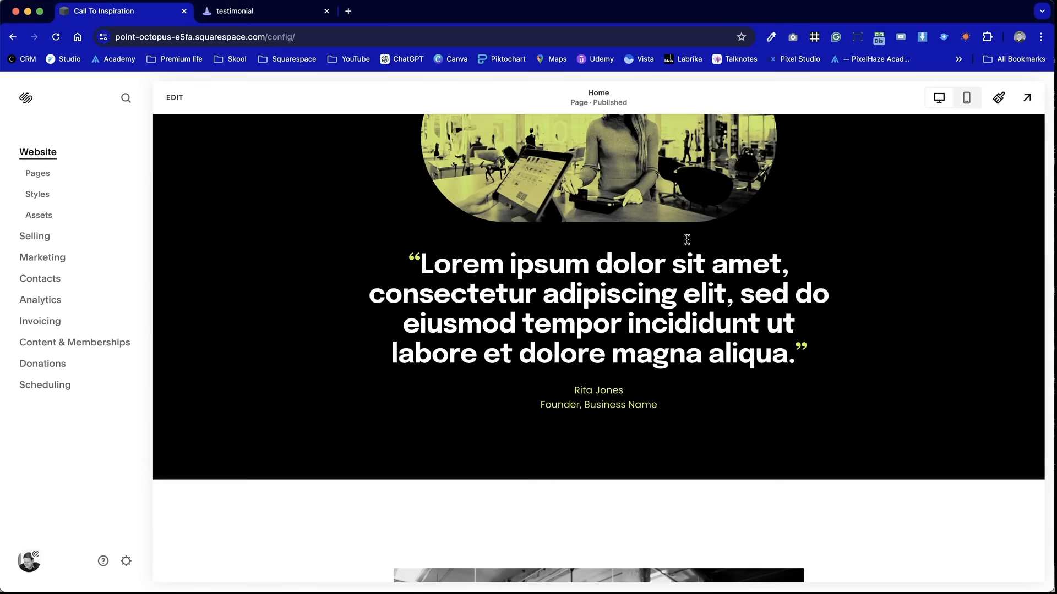
pyautogui.scroll(-7, 554, 335)
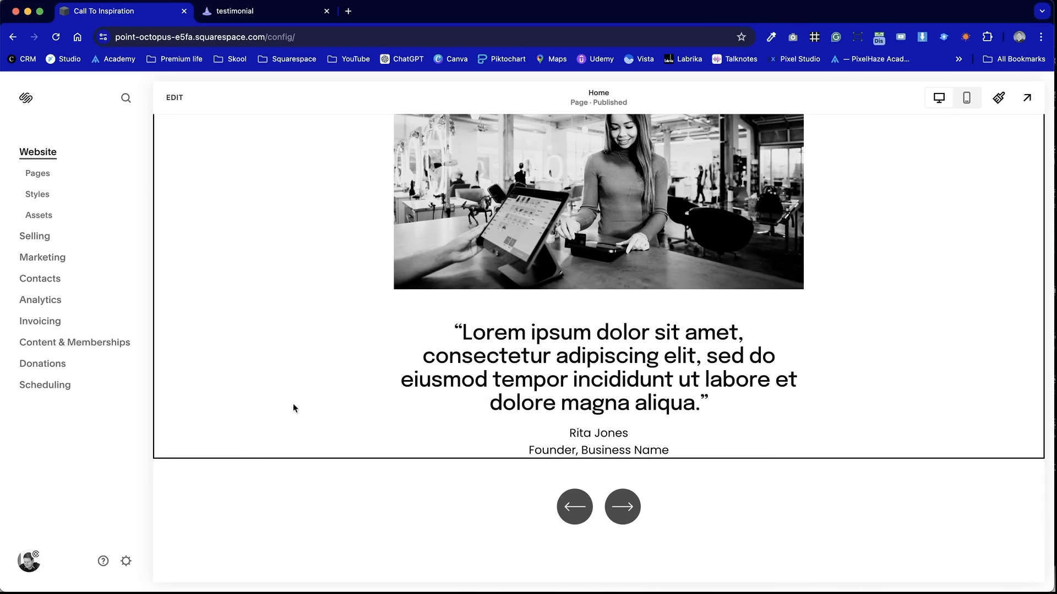
# Search the site settings for "css", open Custom CSS, and bring the carousel into view in the preview
pyautogui.click(179, 102)
pyautogui.click(54, 95)
pyautogui.press('super+k')
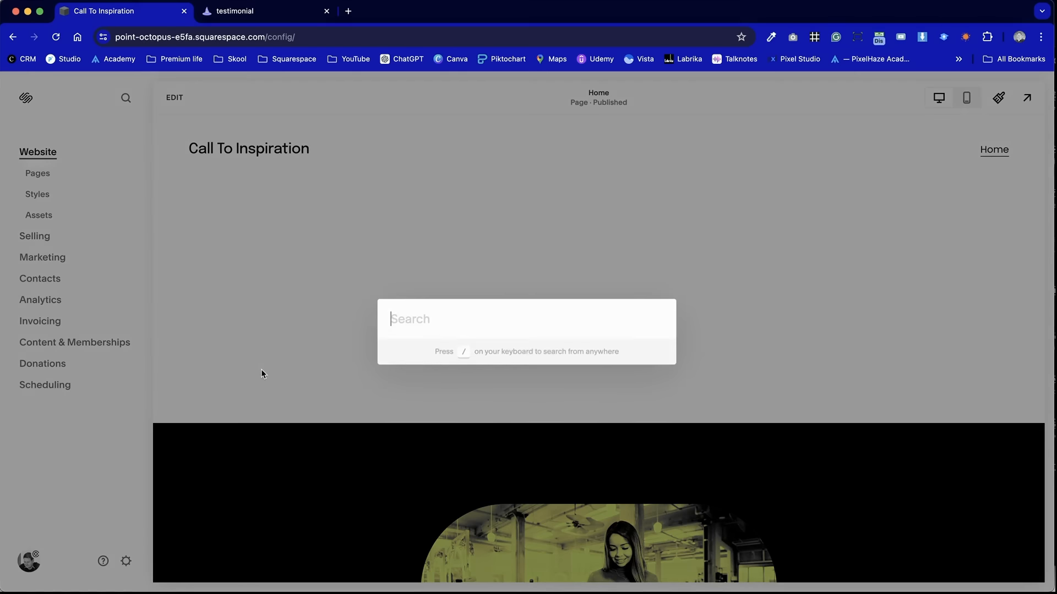
pyautogui.write('css')
pyautogui.click(463, 330)
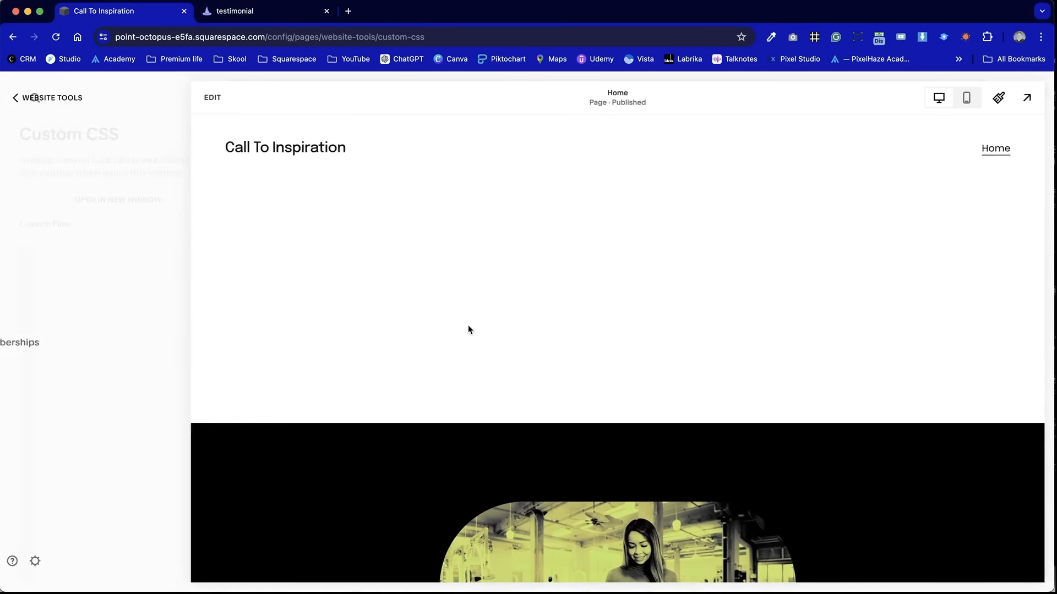
pyautogui.scroll(-10, 448, 332)
pyautogui.scroll(-3, 476, 307)
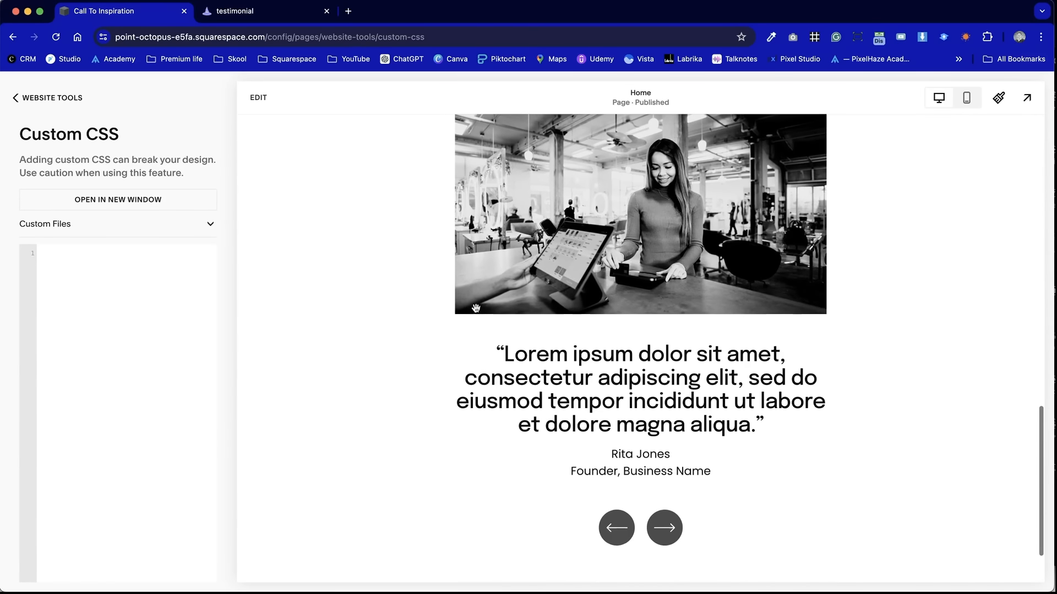
# Open the browser's element inspector on the carousel section and inspect the first slide's image
pyautogui.rightClick(443, 342)
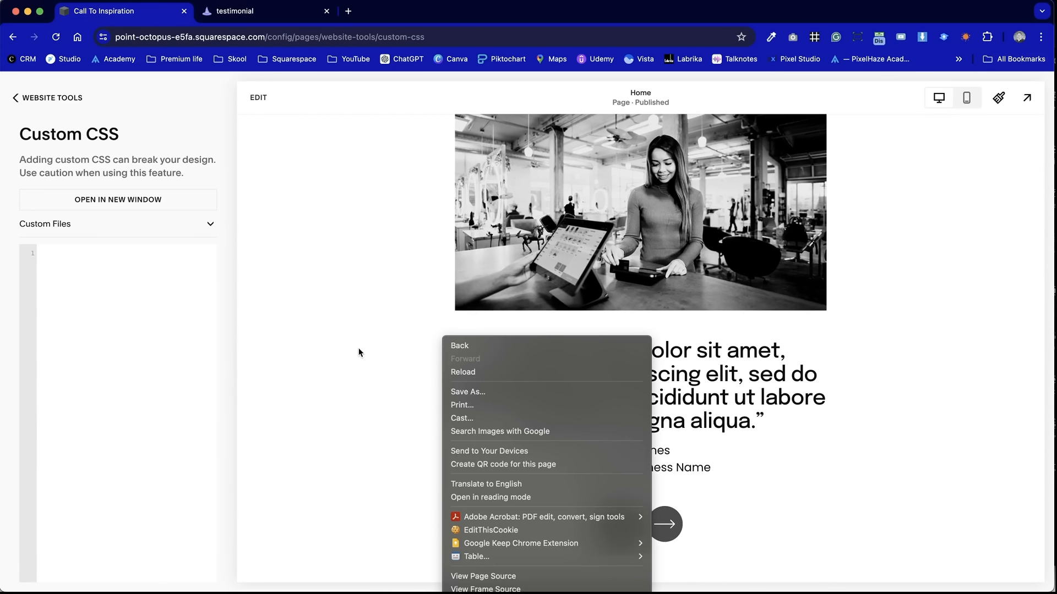
pyautogui.click(505, 593)
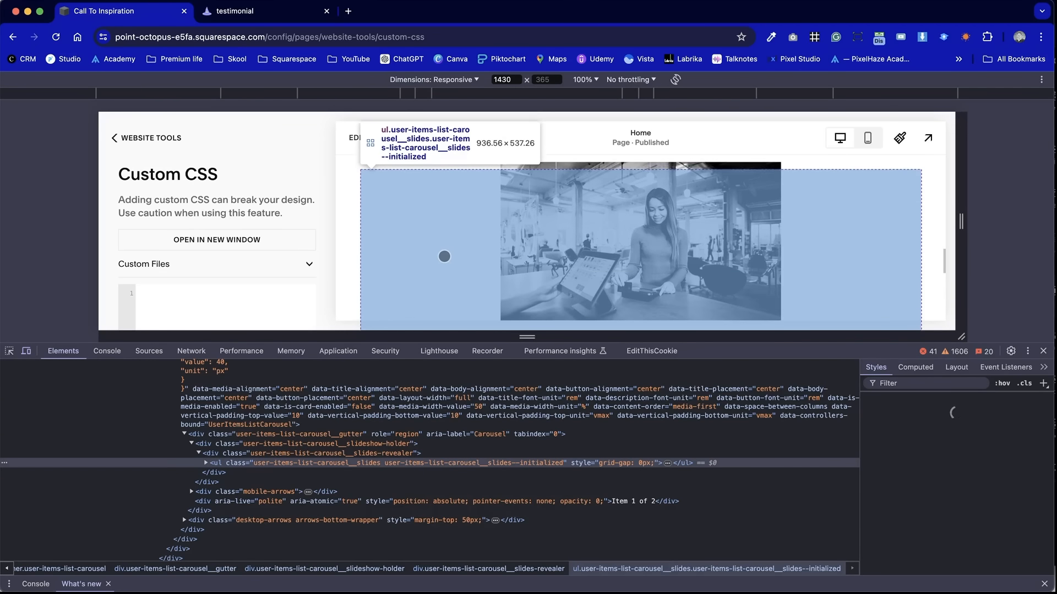
pyautogui.click(10, 352)
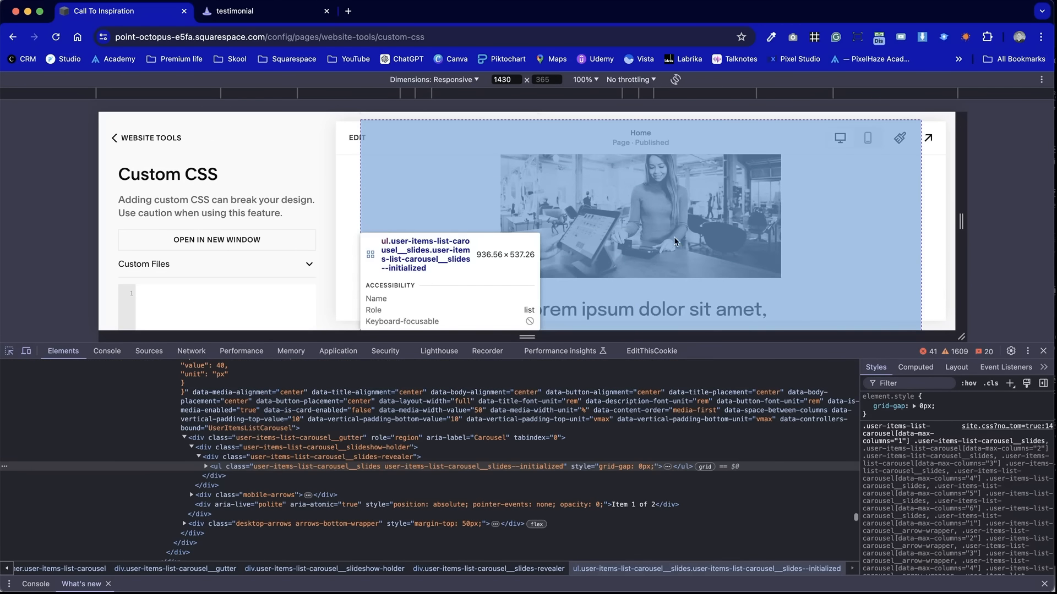
pyautogui.click(626, 220)
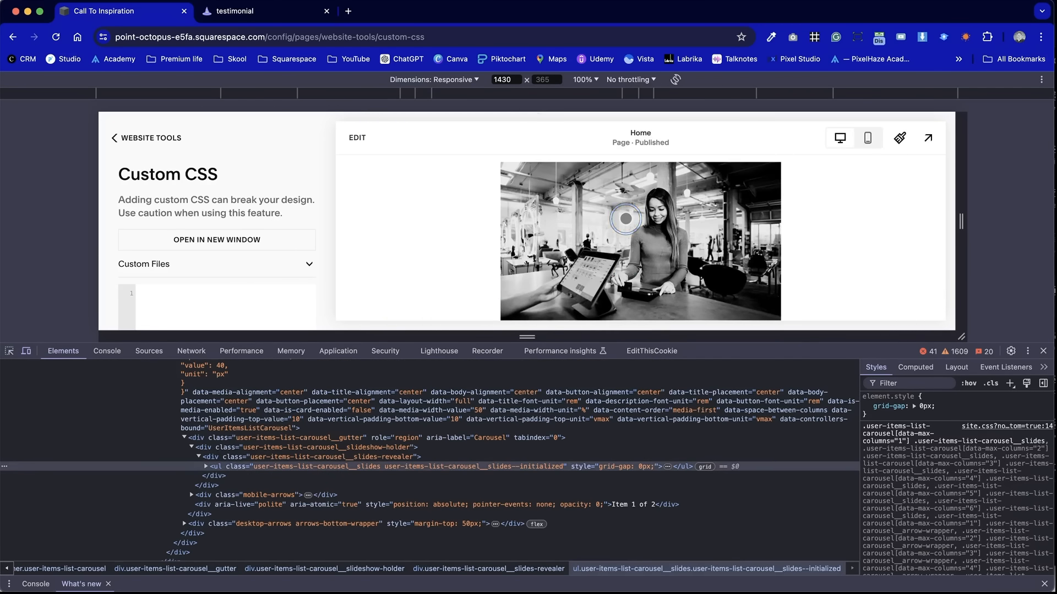
# Expand the carousel's slides list in the element inspector and examine the markup of its second slide item
pyautogui.click(207, 467)
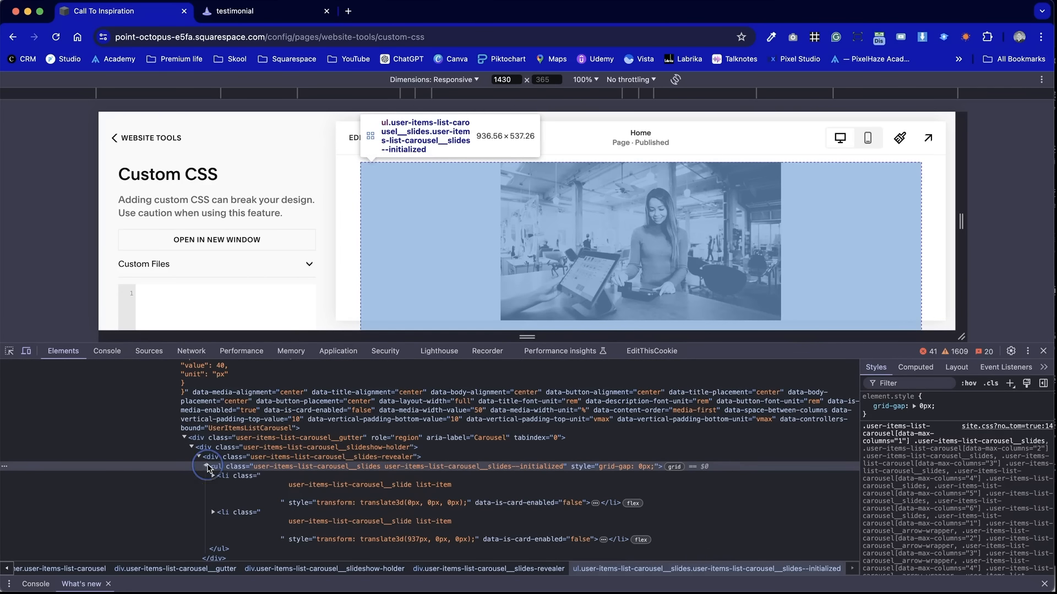
pyautogui.scroll(-1, 918, 448)
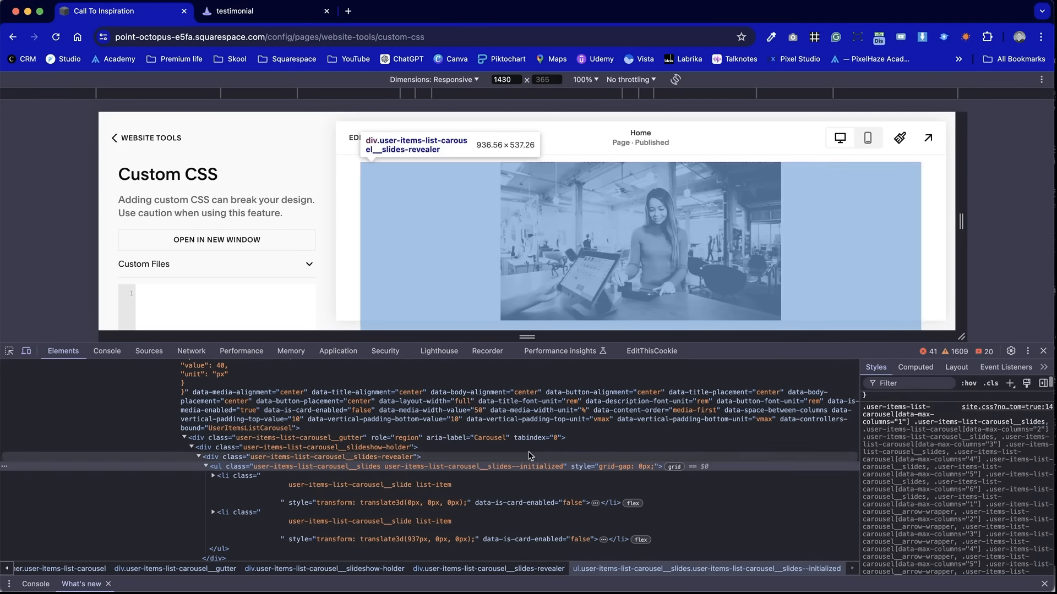
pyautogui.click(441, 520)
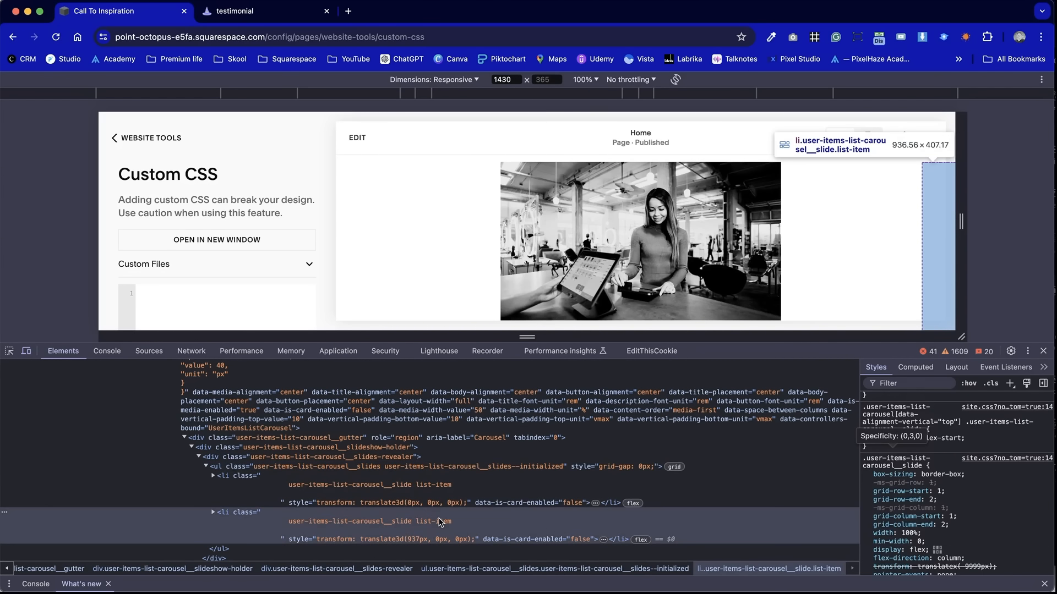
pyautogui.click(214, 513)
pyautogui.scroll(-2, 253, 512)
pyautogui.click(290, 509)
pyautogui.press('Right')
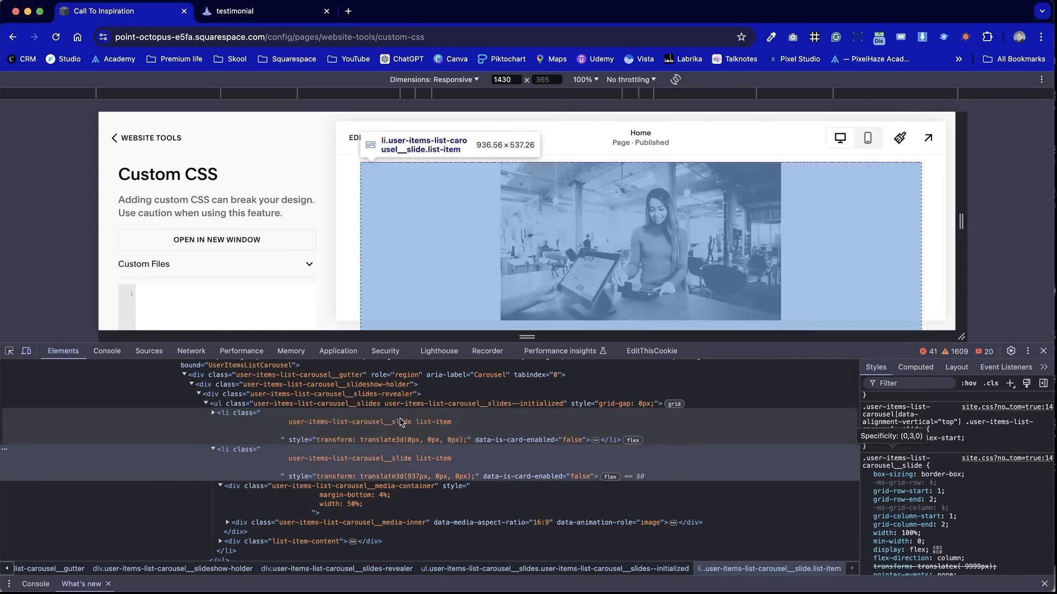
# Examine the styles applied to the user-items-list-carousel__slides list element and close the developer tools
pyautogui.click(408, 404)
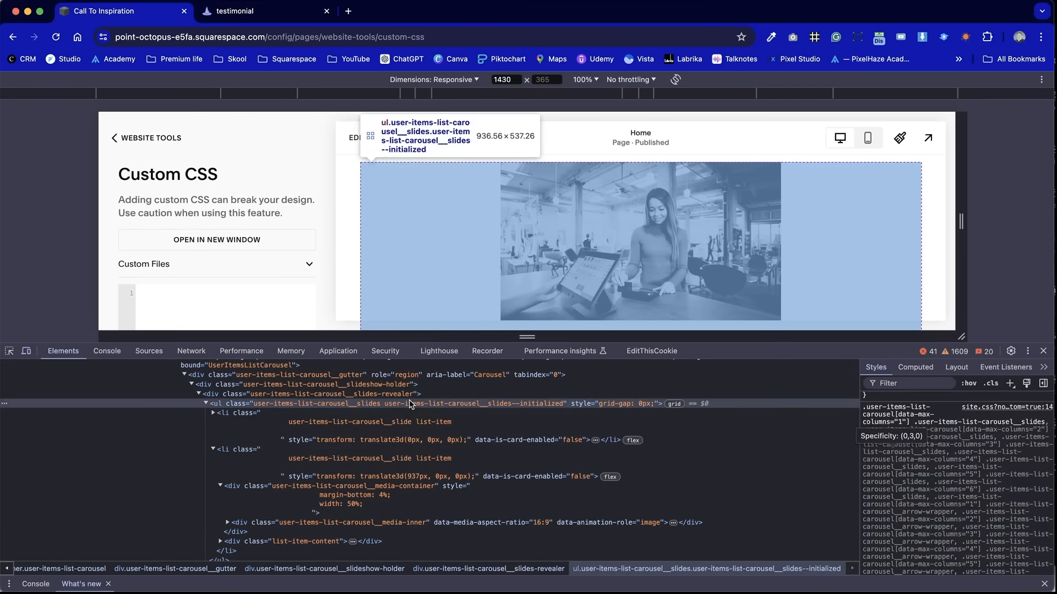
pyautogui.scroll(-5, 957, 422)
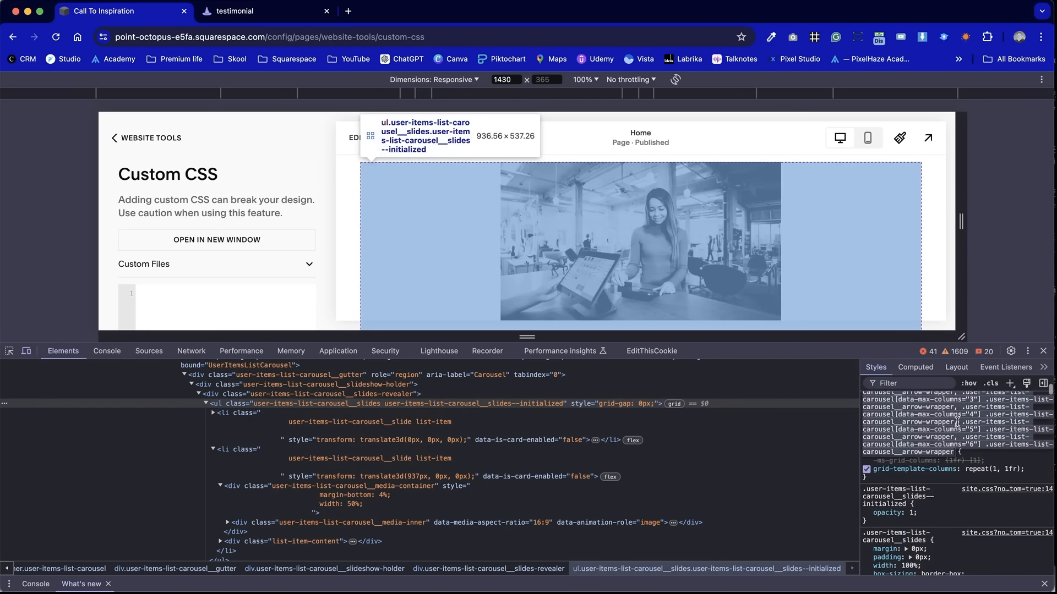
pyautogui.scroll(-1, 957, 423)
pyautogui.scroll(-2, 958, 423)
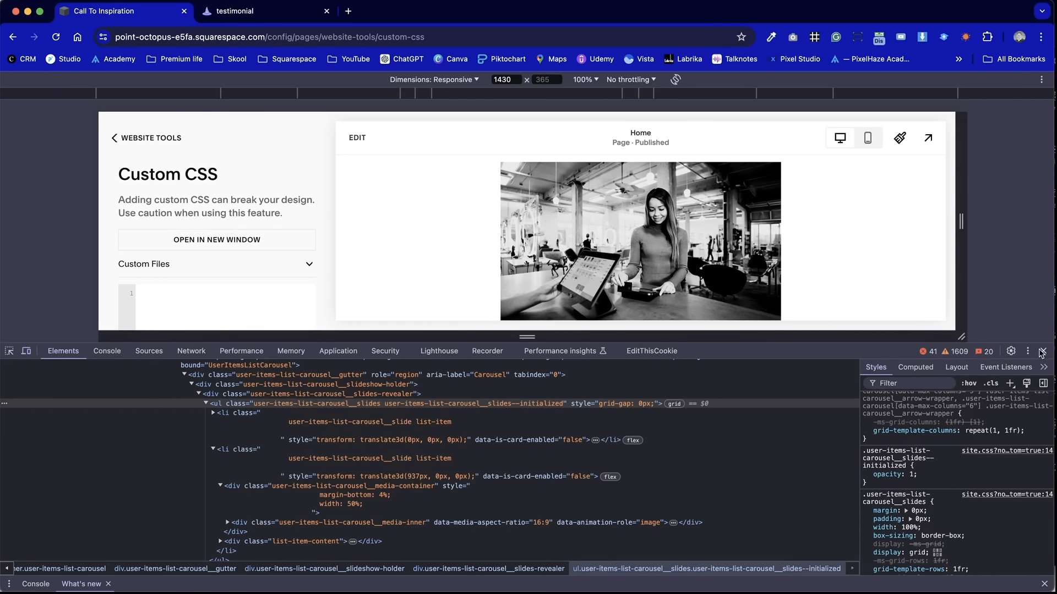
pyautogui.click(1044, 584)
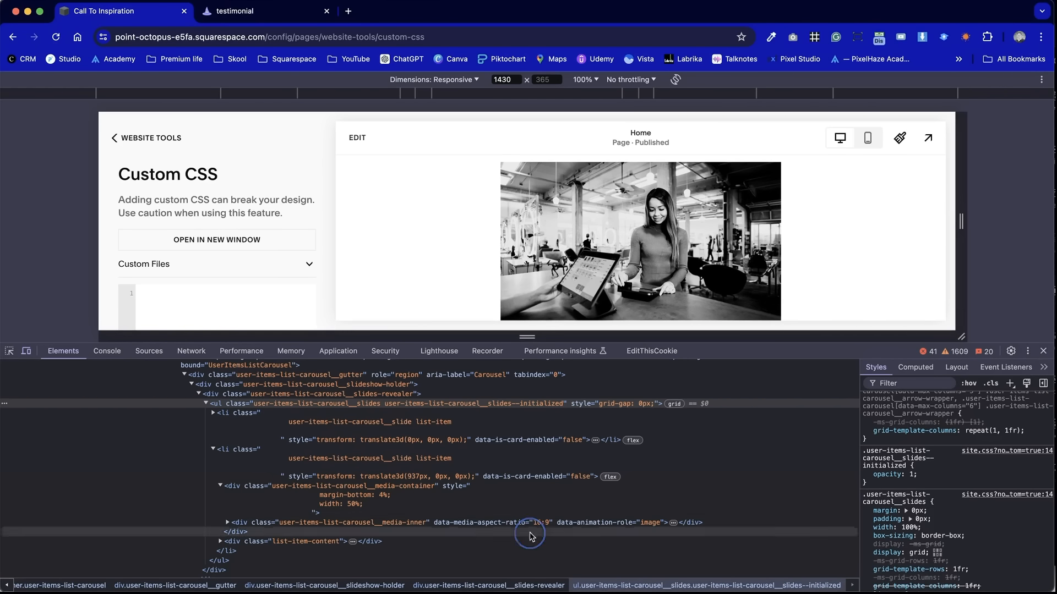
pyautogui.scroll(-2, 312, 407)
pyautogui.scroll(1, 312, 407)
pyautogui.moveTo(967, 15); pyautogui.dragTo(905, 15)
pyautogui.click(1010, 351)
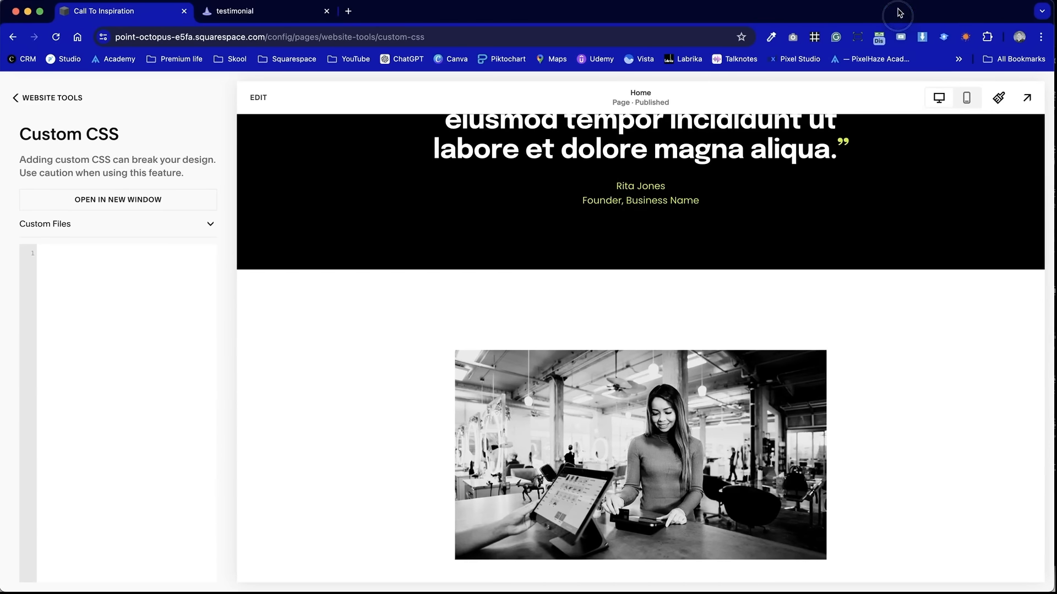
# Add a custom CSS rule for ".user-items-list-carousel__slides img" with "border-radius:200px !important;"
pyautogui.click(121, 260)
pyautogui.write('.user-items-list-carousel__slides')
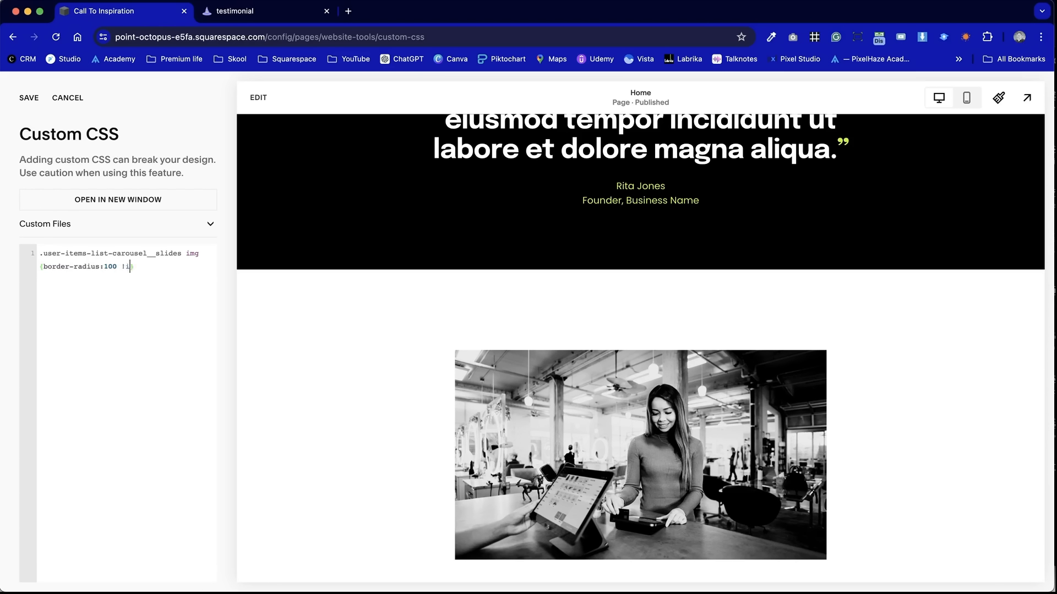
pyautogui.click(115, 267)
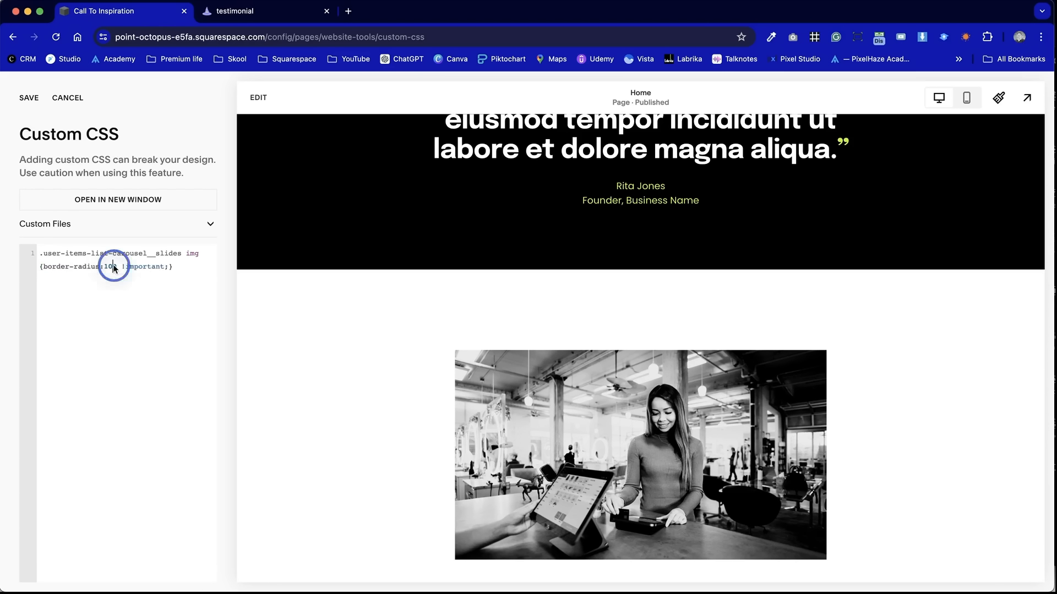
pyautogui.click(288, 385)
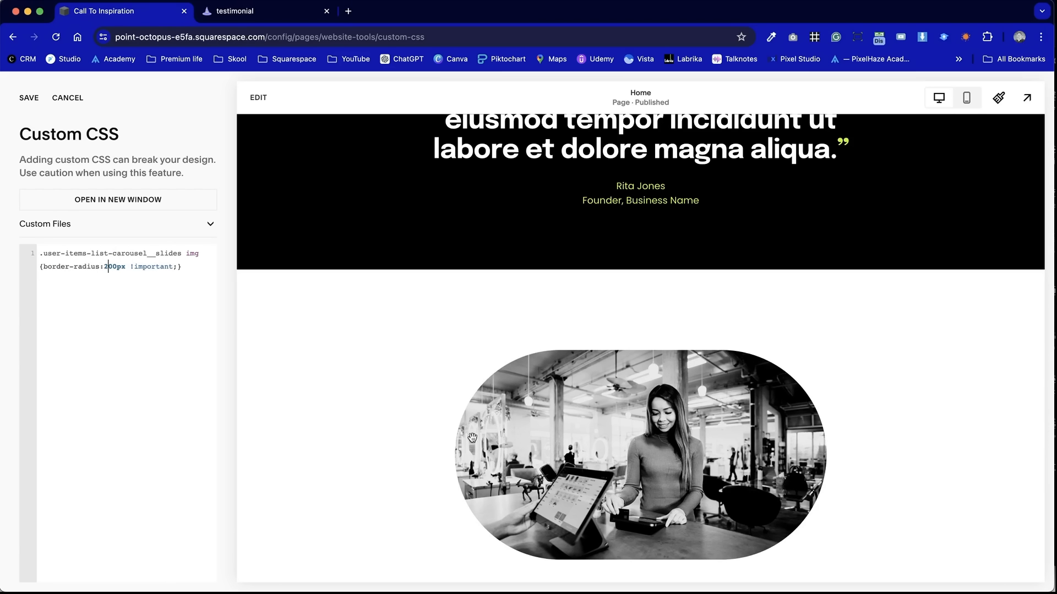
# Review the rule's selector and !important flag against the carousel preview, save the custom CSS and return to Website Tools
pyautogui.scroll(-5, 472, 437)
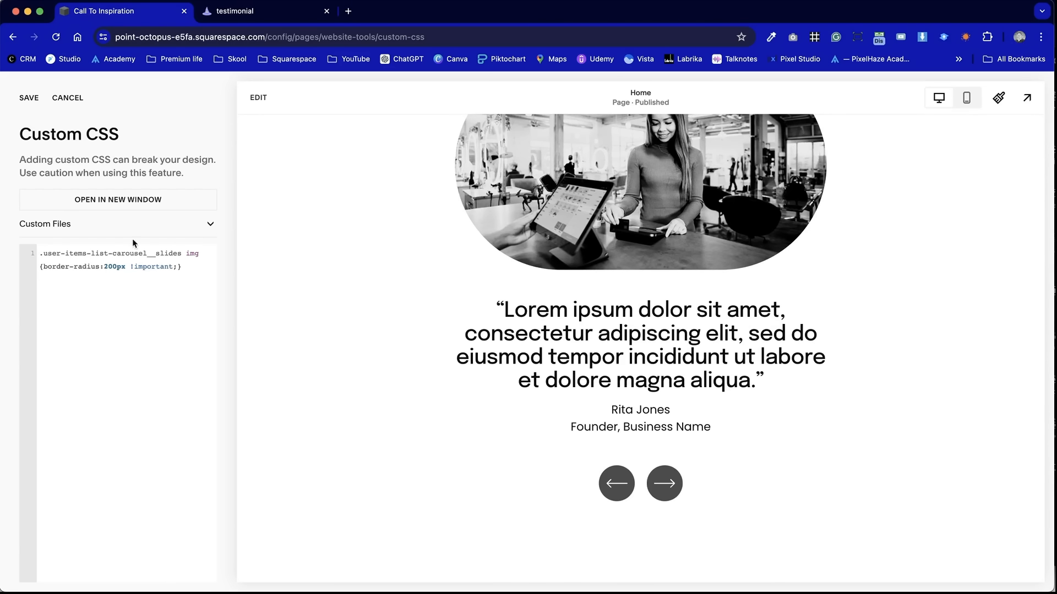
pyautogui.moveTo(40, 250); pyautogui.dragTo(205, 252)
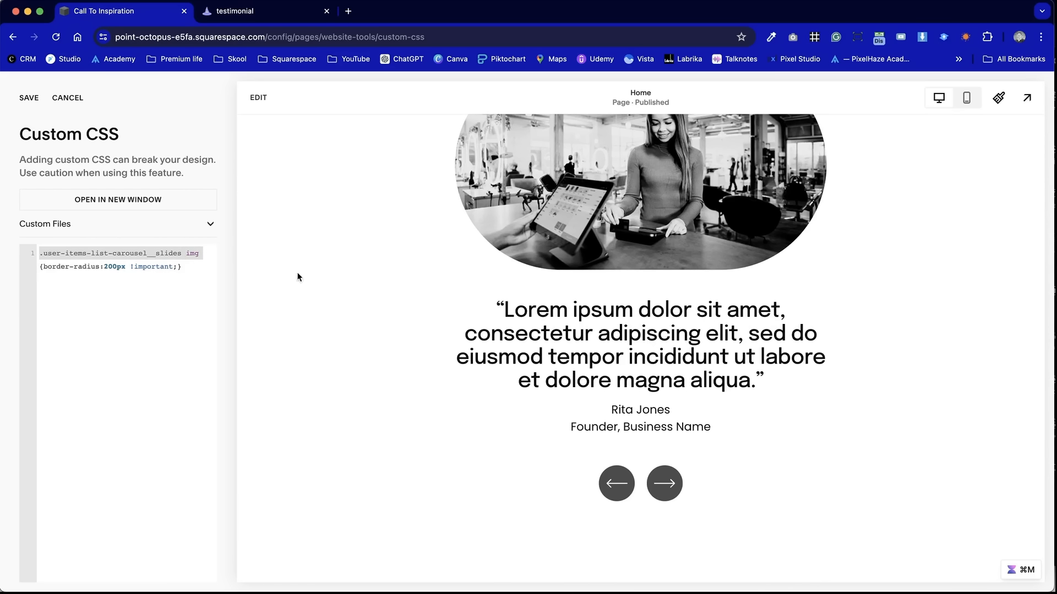
pyautogui.moveTo(176, 267); pyautogui.dragTo(130, 269)
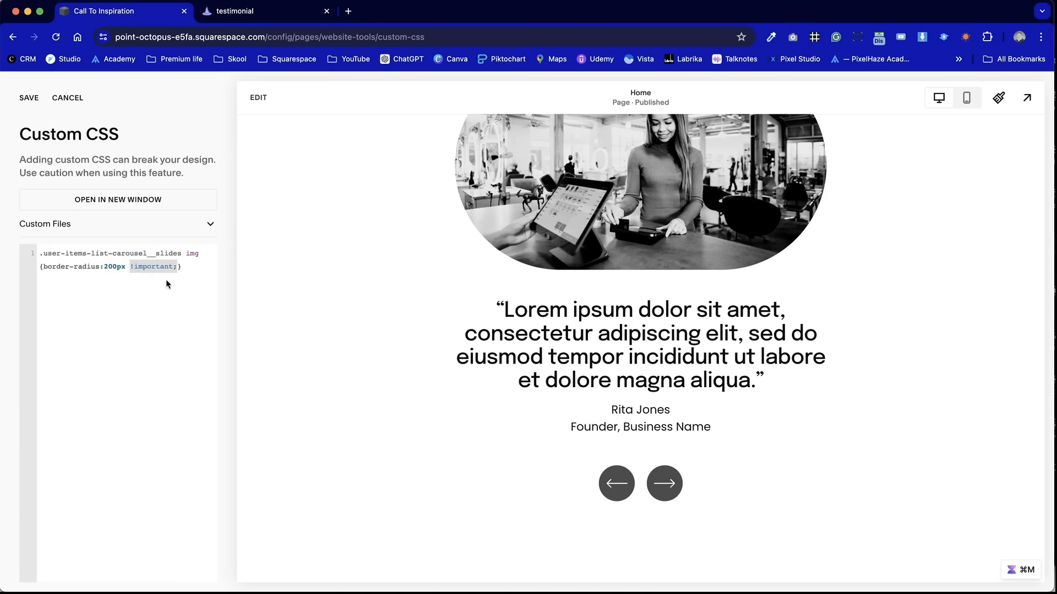
pyautogui.scroll(2, 437, 342)
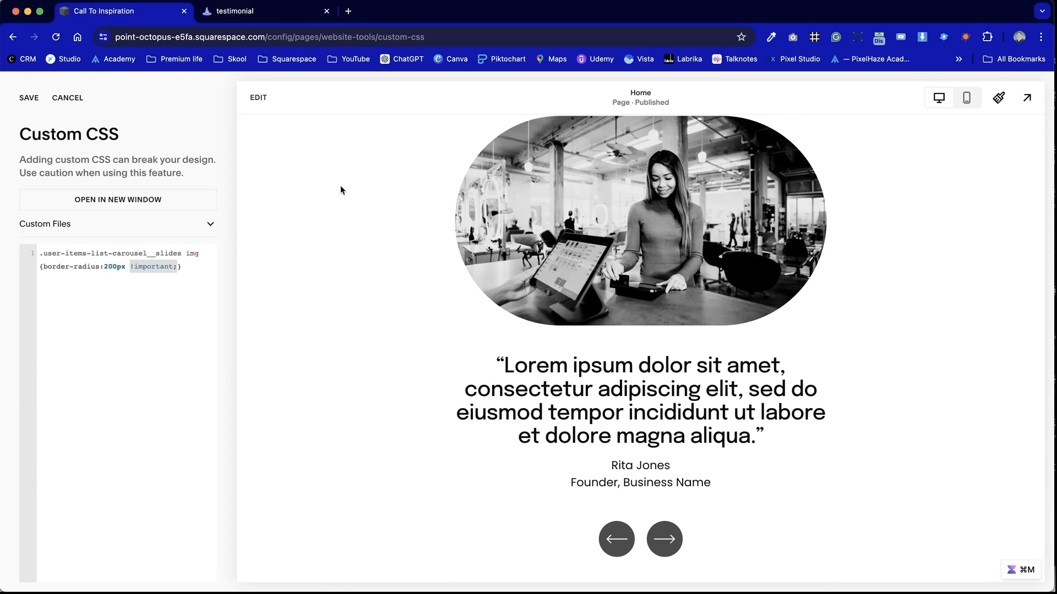
pyautogui.click(32, 98)
pyautogui.click(34, 99)
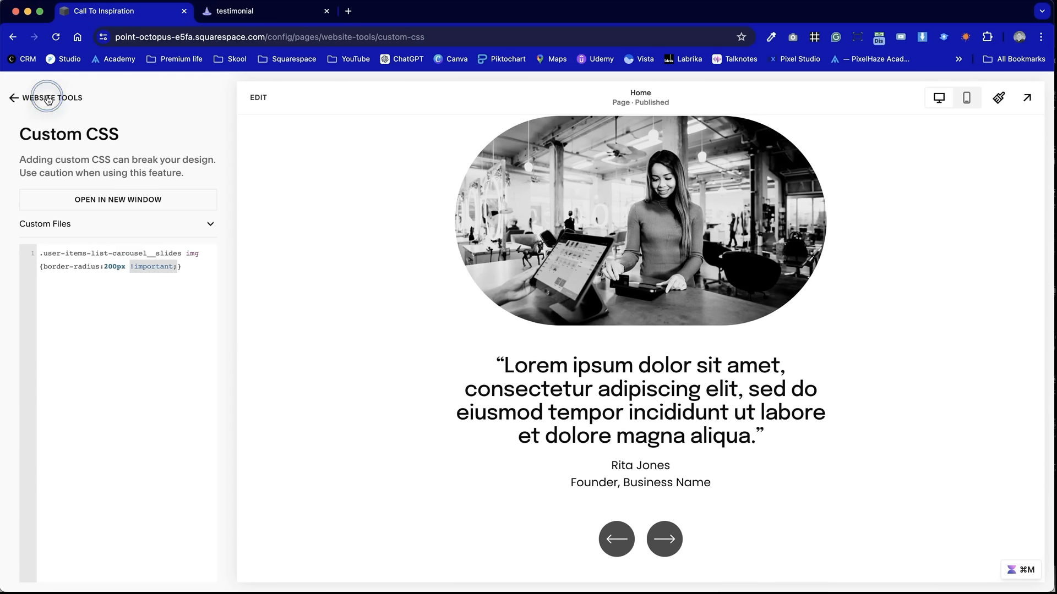
# Compare the rounded carousel image with the dark testimonial section in the full-screen page preview
pyautogui.scroll(5, 509, 355)
pyautogui.scroll(-4, 510, 355)
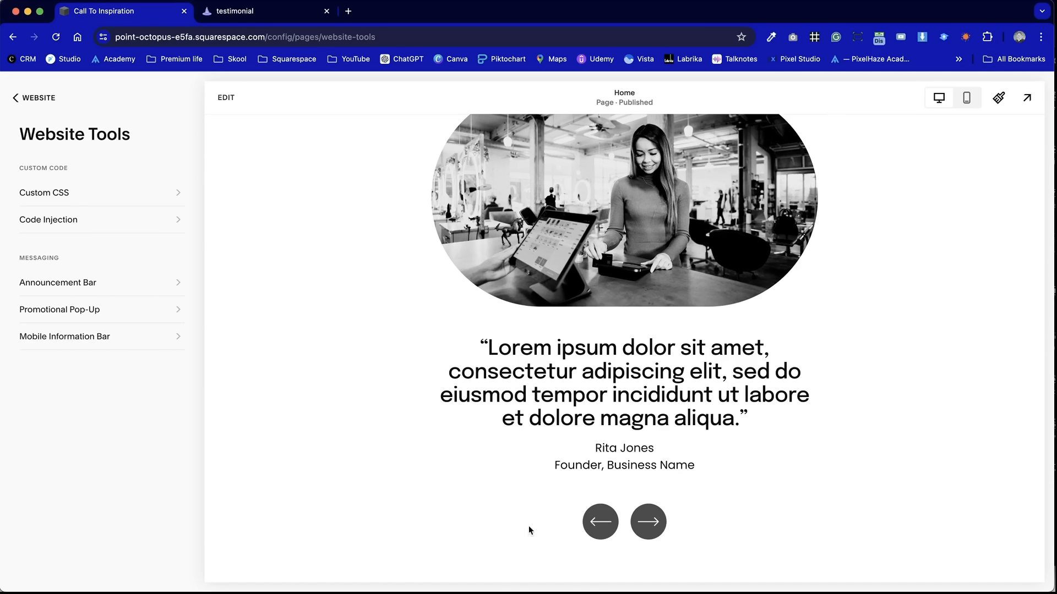
pyautogui.scroll(3, 530, 532)
pyautogui.scroll(-4, 865, 200)
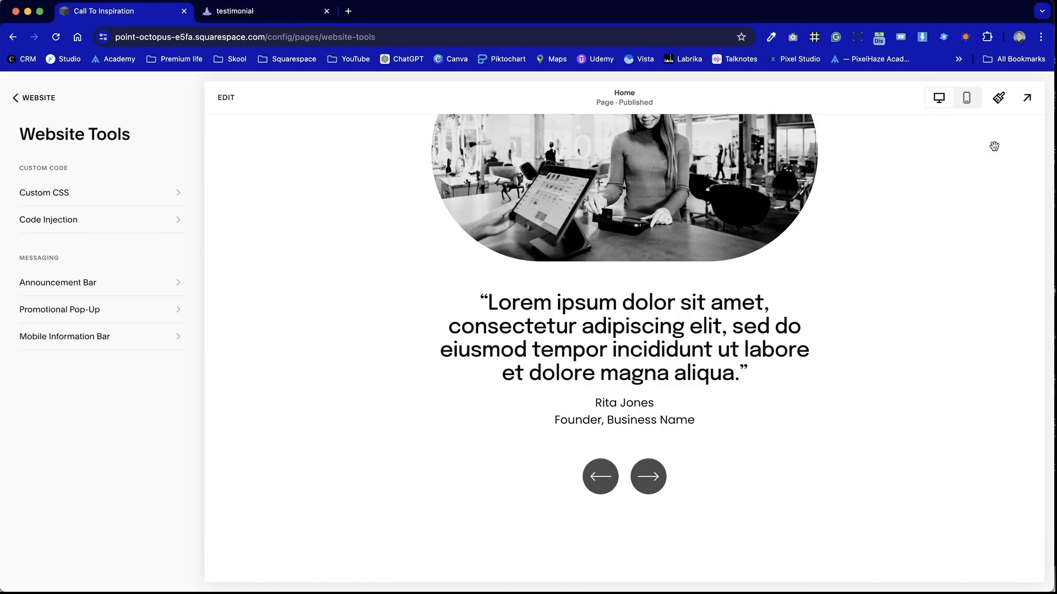
pyautogui.click(1027, 97)
pyautogui.scroll(-2, 332, 288)
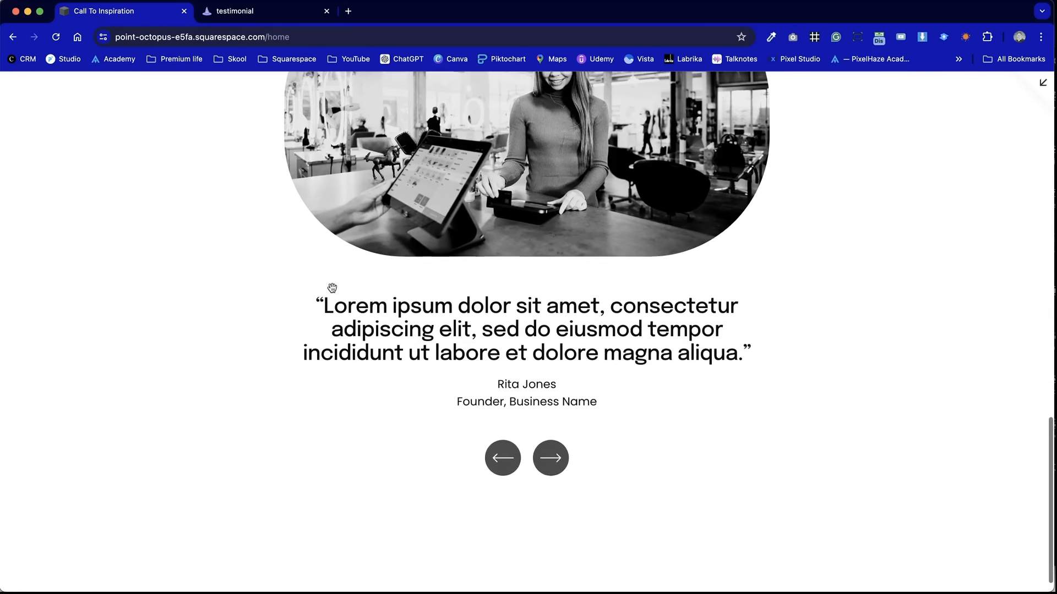
pyautogui.scroll(10, 332, 288)
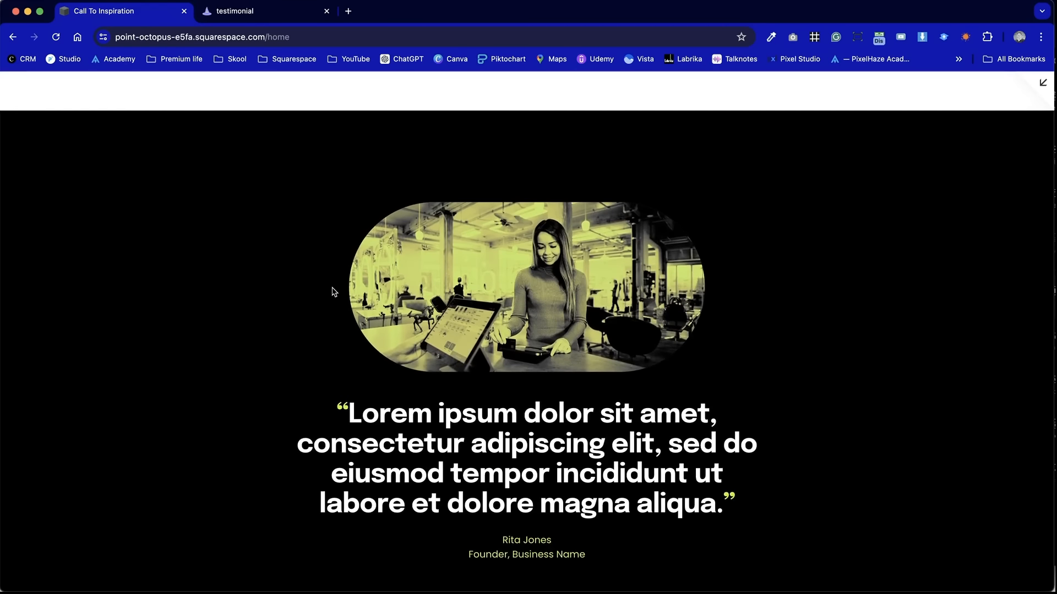
pyautogui.scroll(-10, 332, 291)
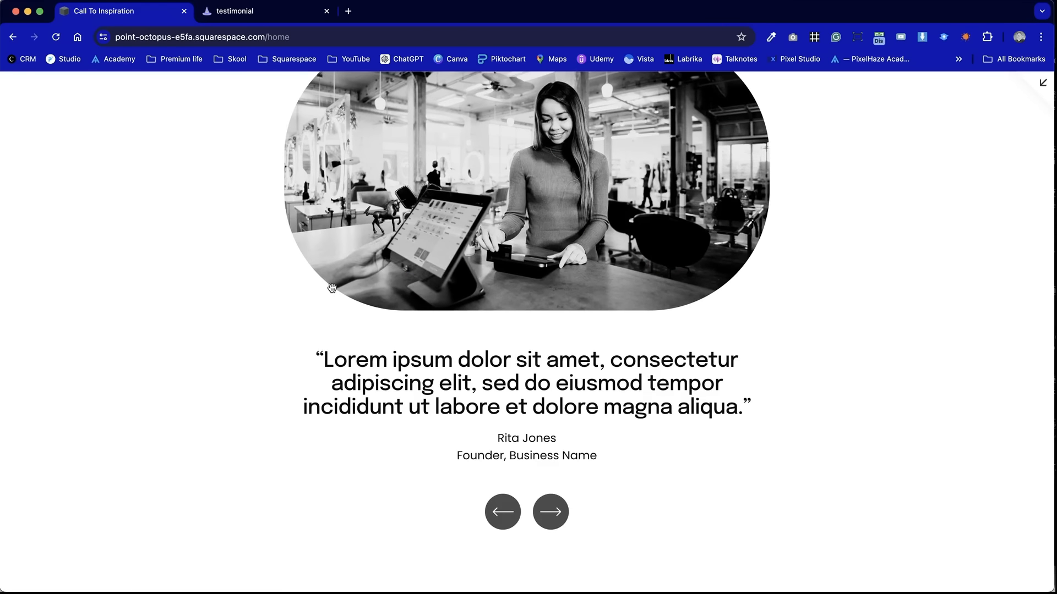
pyautogui.press('Escape')
pyautogui.click(226, 97)
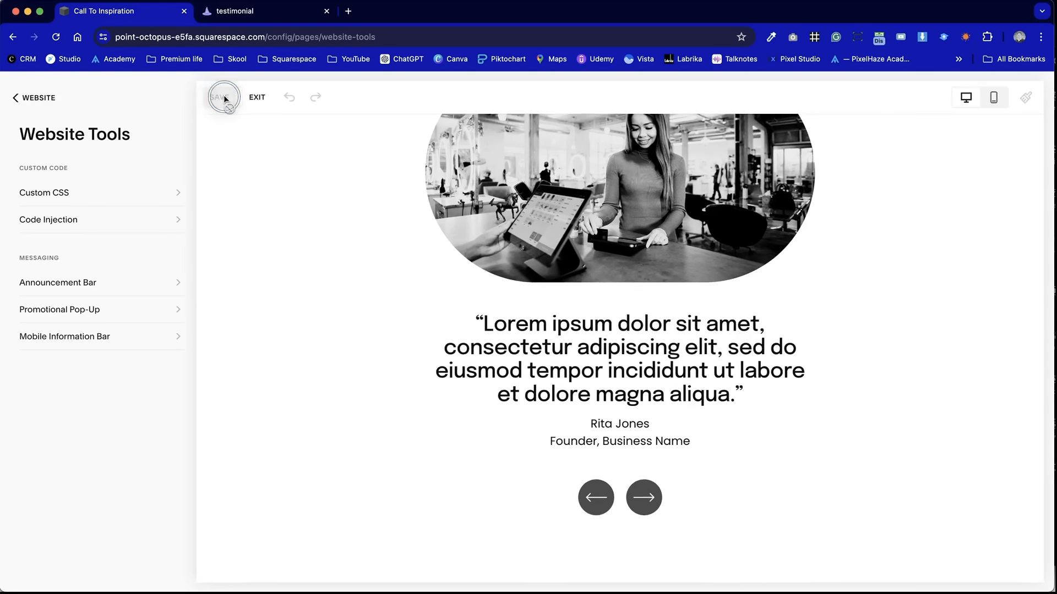
pyautogui.scroll(2, 600, 297)
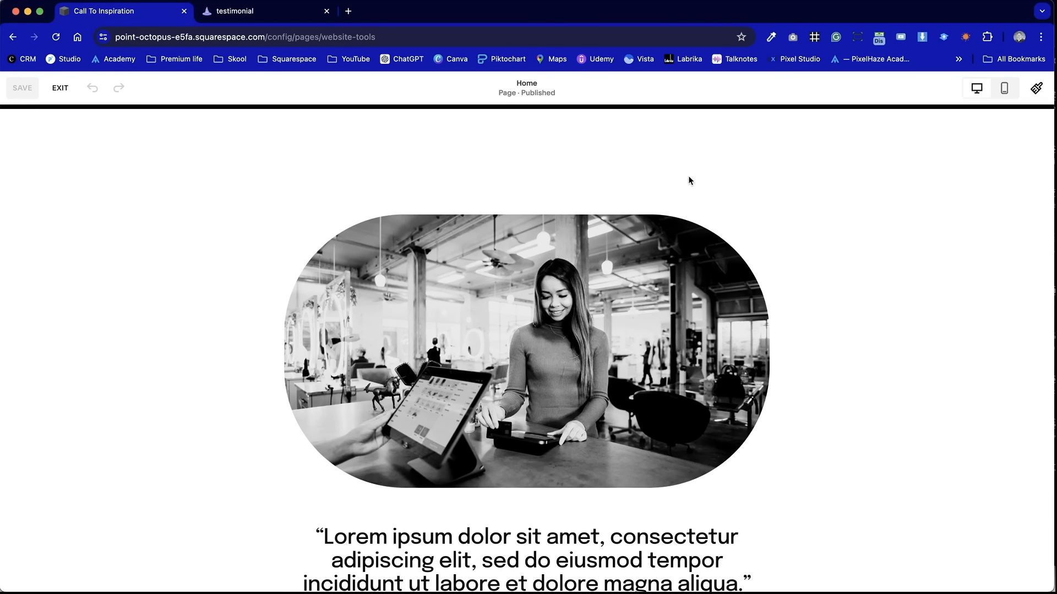
pyautogui.click(60, 88)
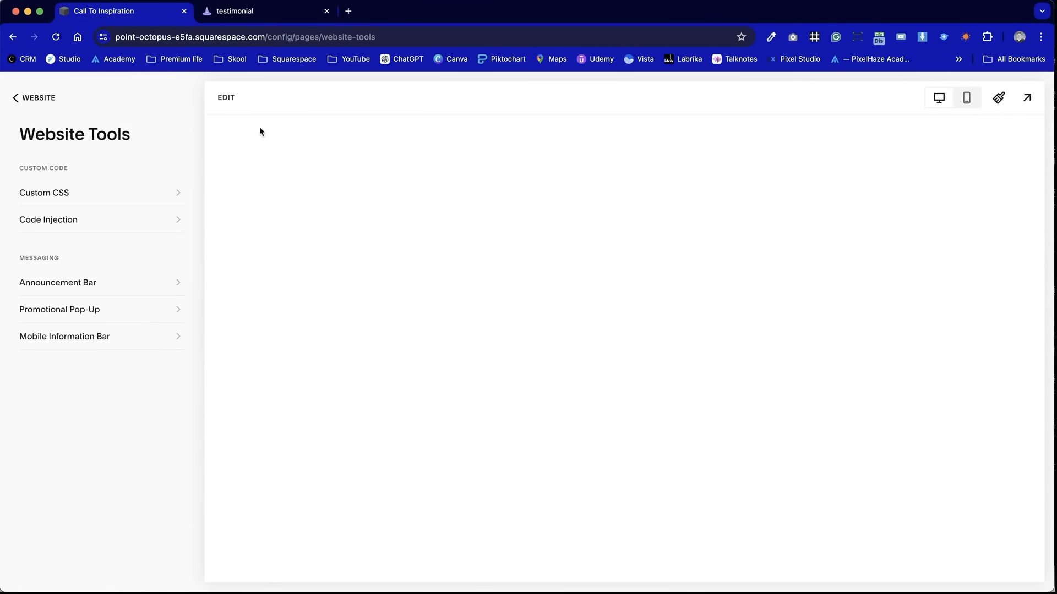
# Reopen the page for editing and set the carousel section's image crop to 2.4:1
pyautogui.click(235, 102)
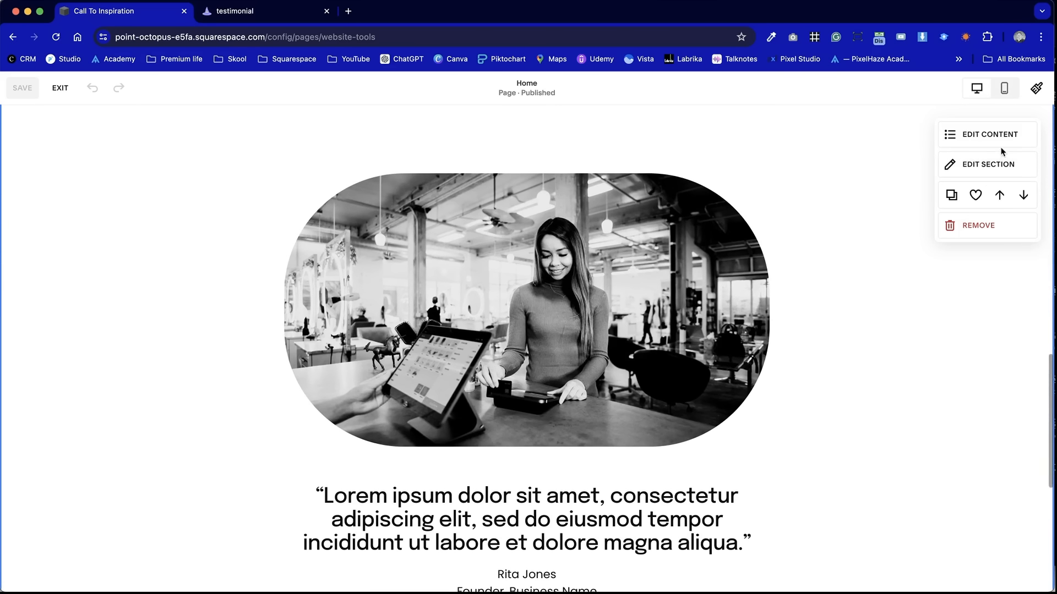
pyautogui.click(1001, 152)
pyautogui.moveTo(1014, 165); pyautogui.dragTo(925, 130)
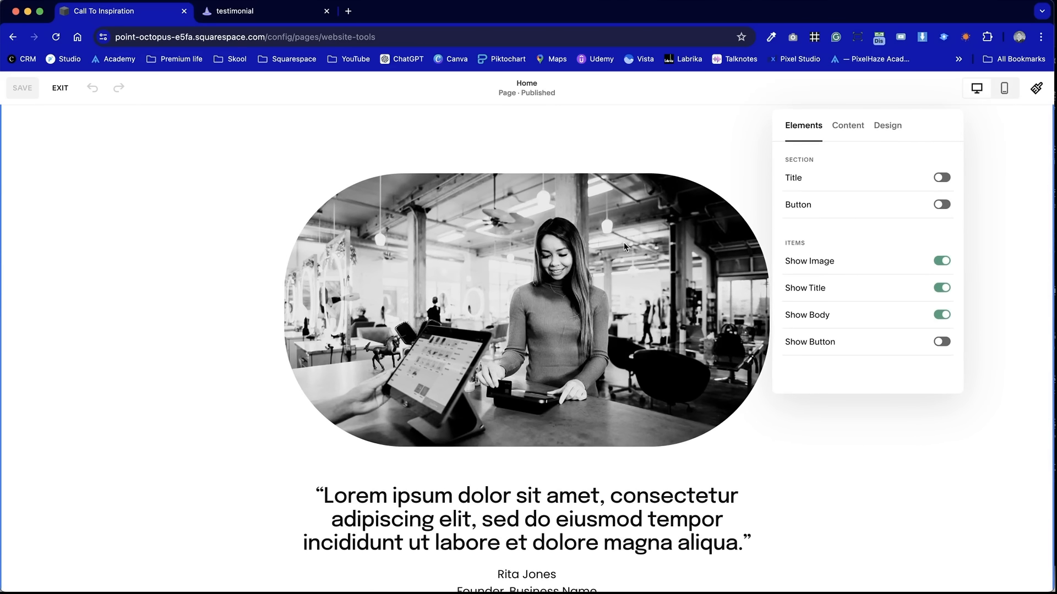
pyautogui.click(855, 128)
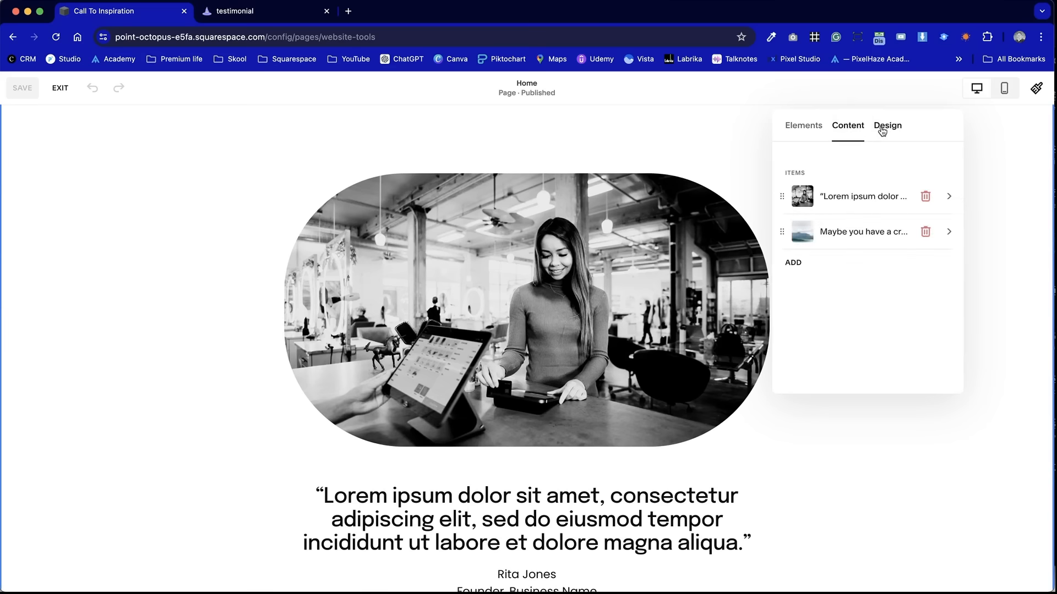
pyautogui.click(883, 129)
pyautogui.scroll(-2, 844, 336)
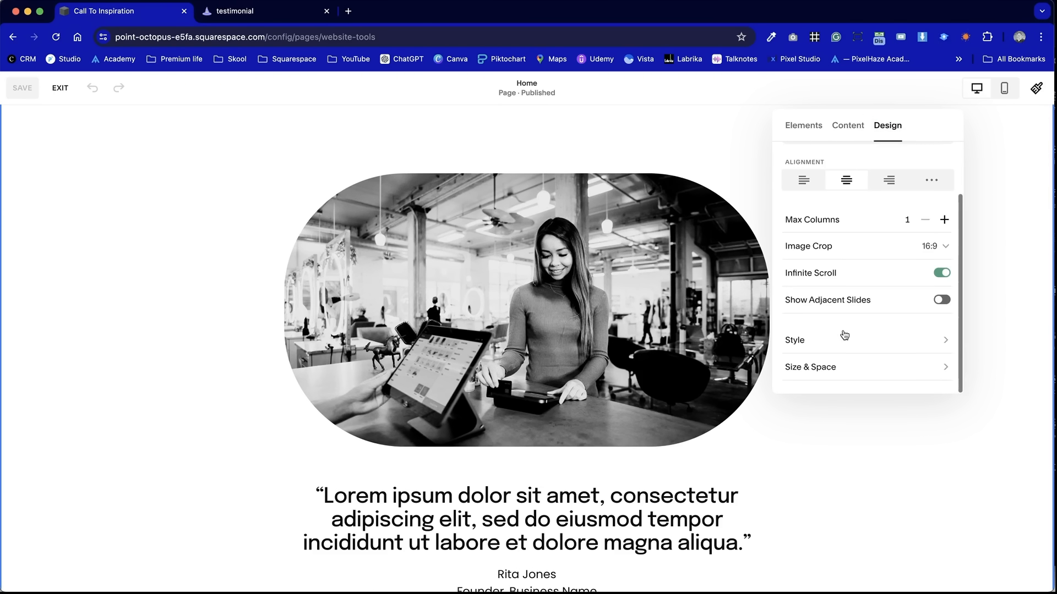
pyautogui.click(943, 247)
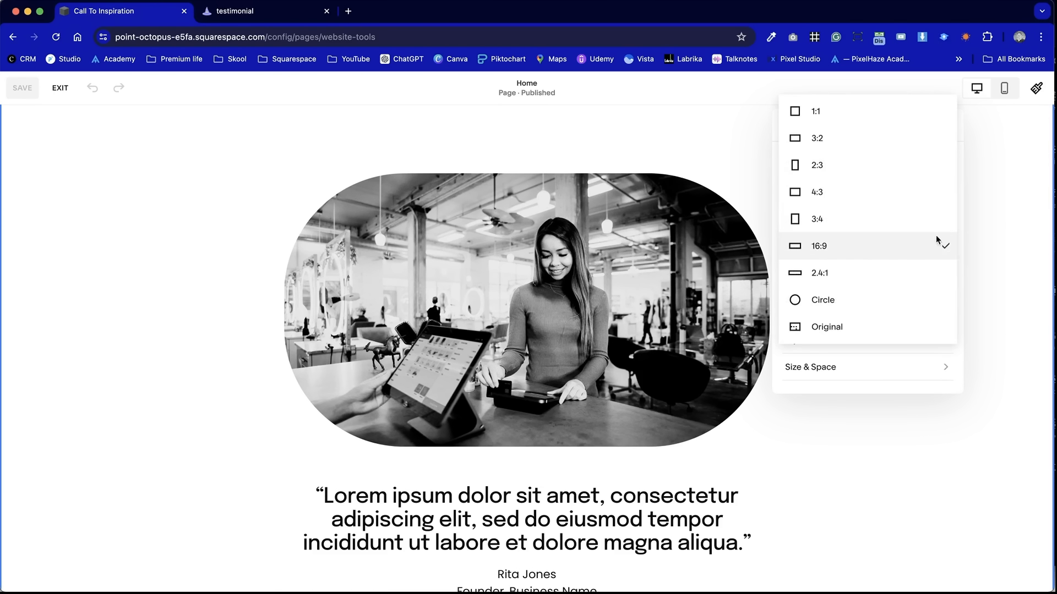
pyautogui.click(923, 272)
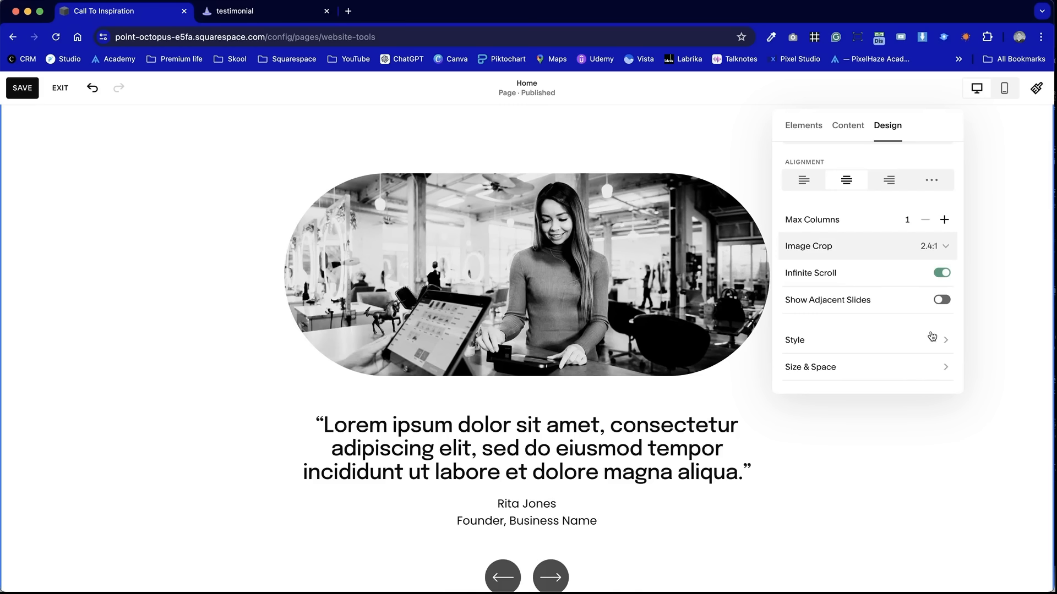
# Set the carousel's media width to a custom 39% and close the section's size and space settings
pyautogui.click(942, 366)
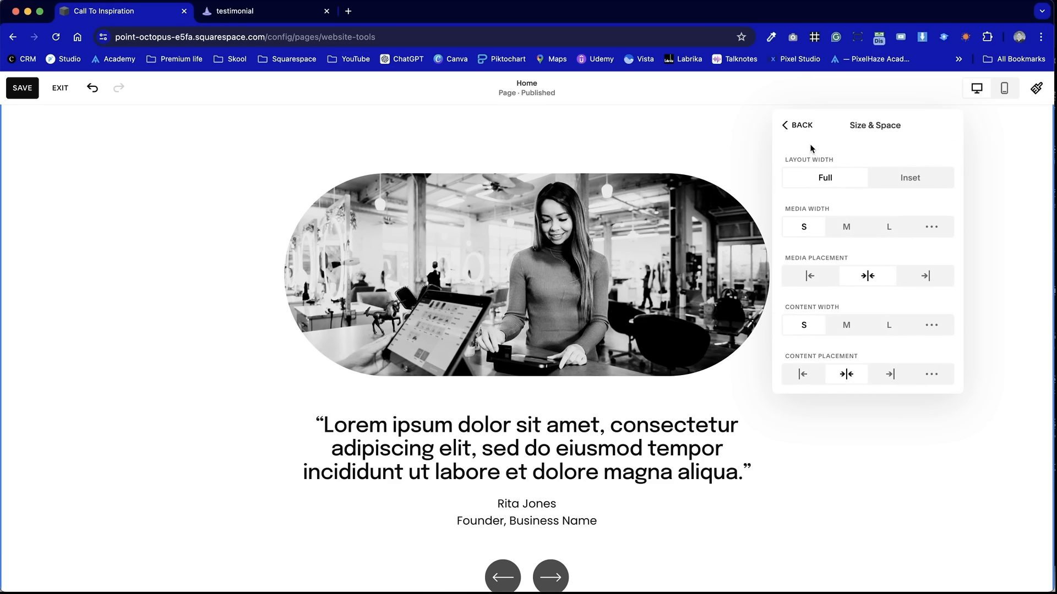
pyautogui.click(930, 227)
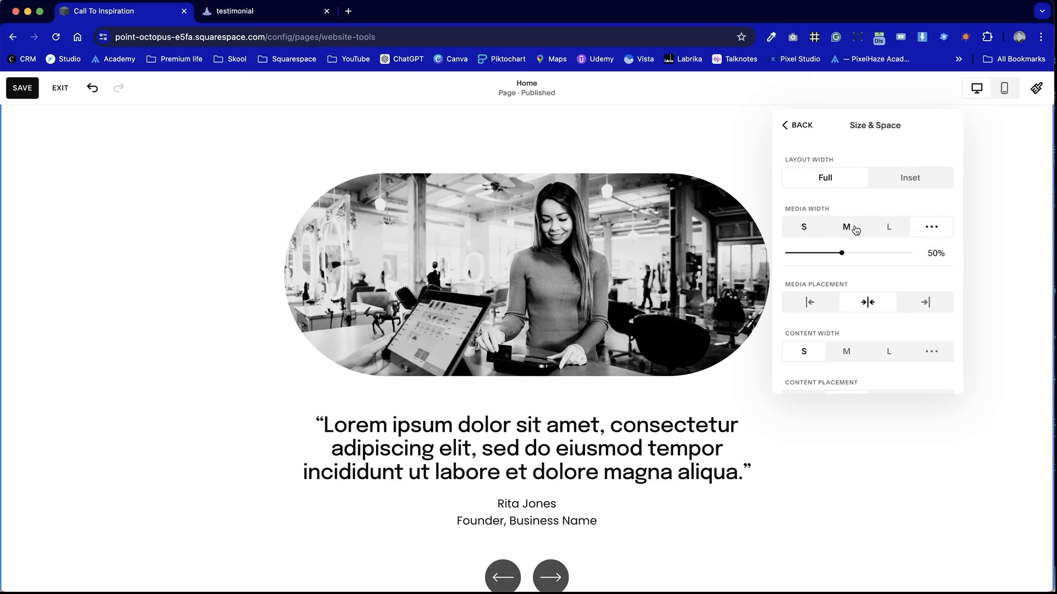
pyautogui.moveTo(842, 254)
pyautogui.mouseDown()
pyautogui.moveTo(814, 248)
pyautogui.moveTo(826, 252)
pyautogui.mouseUp()
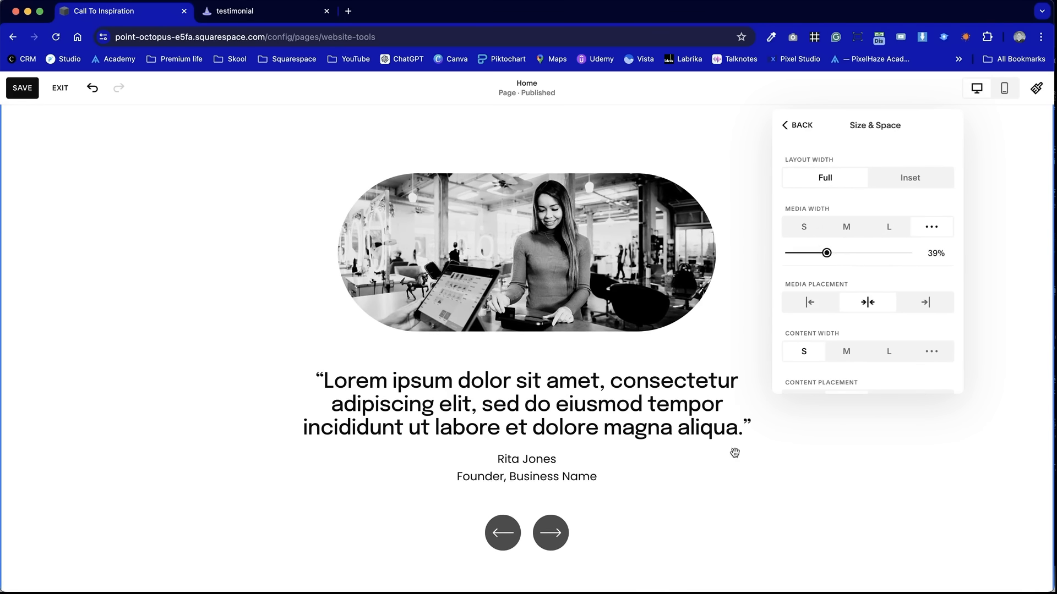
pyautogui.click(735, 473)
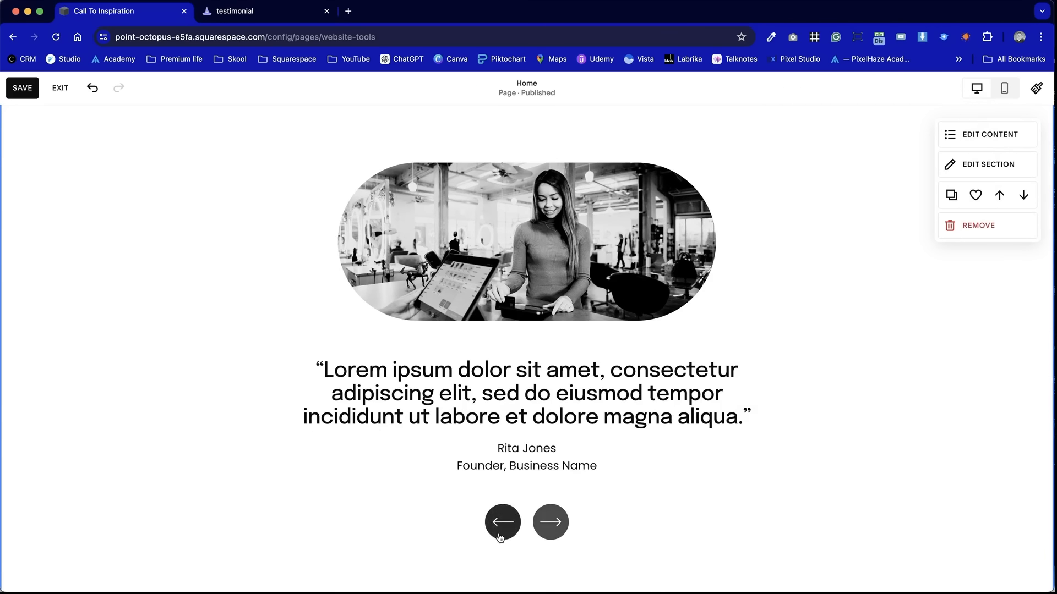
# Compare the carousel's image, quote and arrows with the Linktree testimonial reference and the dark testimonial section
pyautogui.hotkey('ctrl', 'Tab')
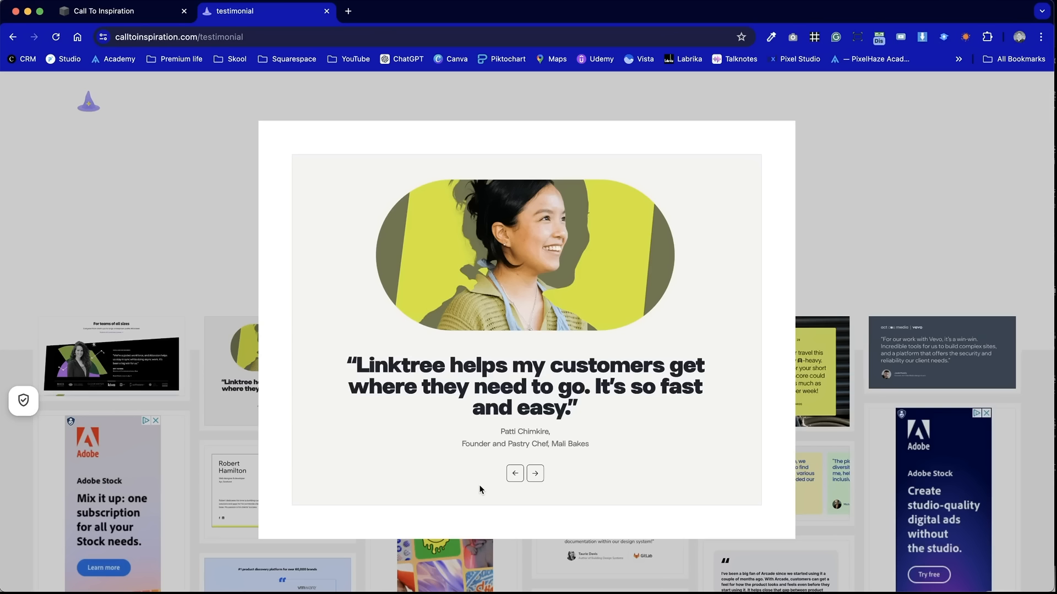
pyautogui.hotkey('ctrl', 'shift', 'Tab')
pyautogui.scroll(10, 480, 489)
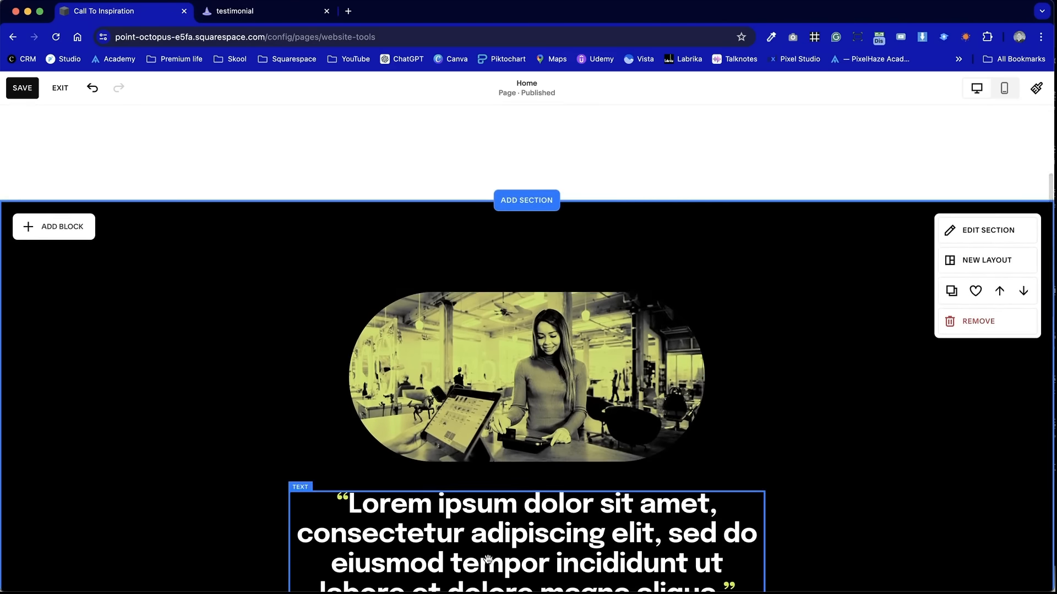
pyautogui.scroll(-3, 482, 487)
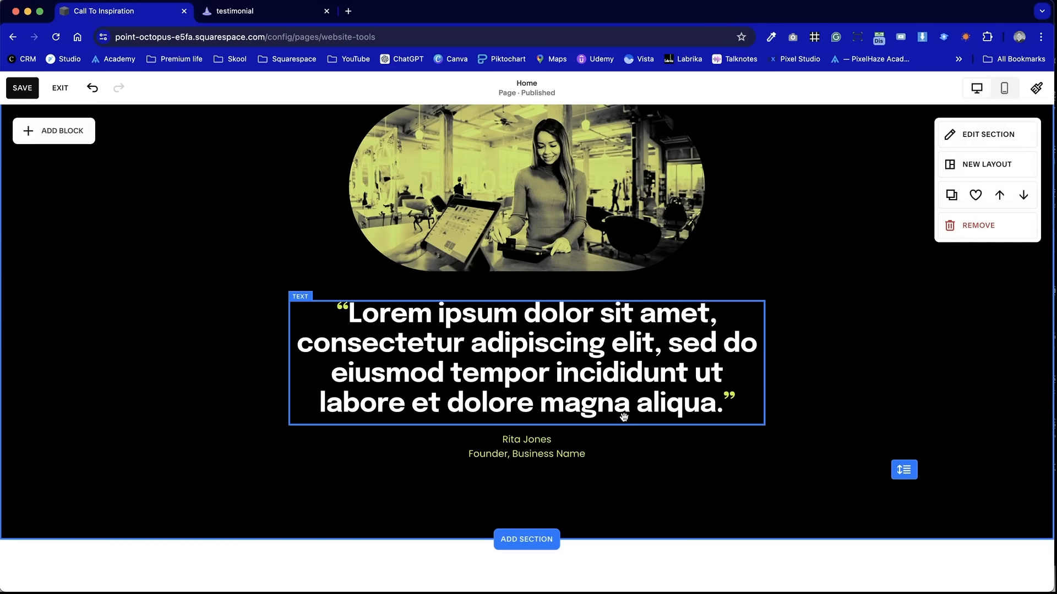
pyautogui.scroll(-7, 622, 410)
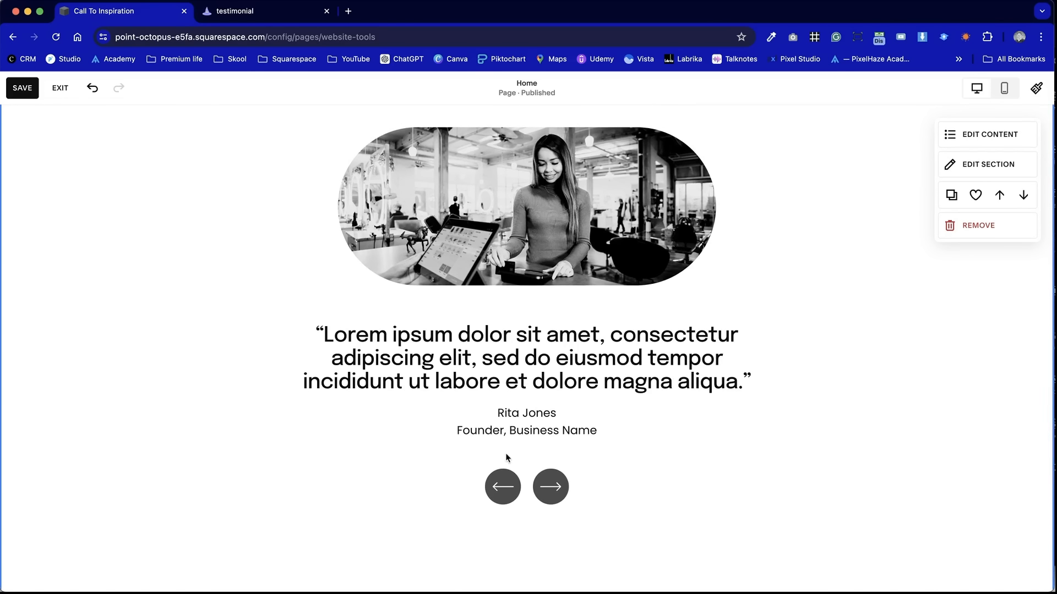
# Save the page and cycle through the carousel's testimonial slides in both directions
pyautogui.click(29, 92)
pyautogui.click(558, 491)
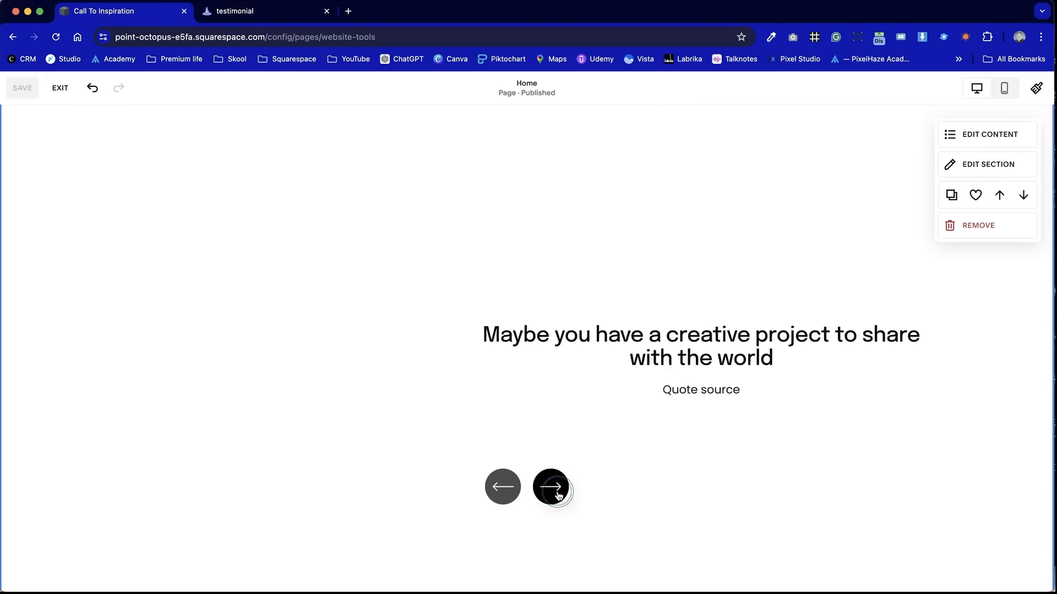
pyautogui.click(502, 485)
pyautogui.click(552, 495)
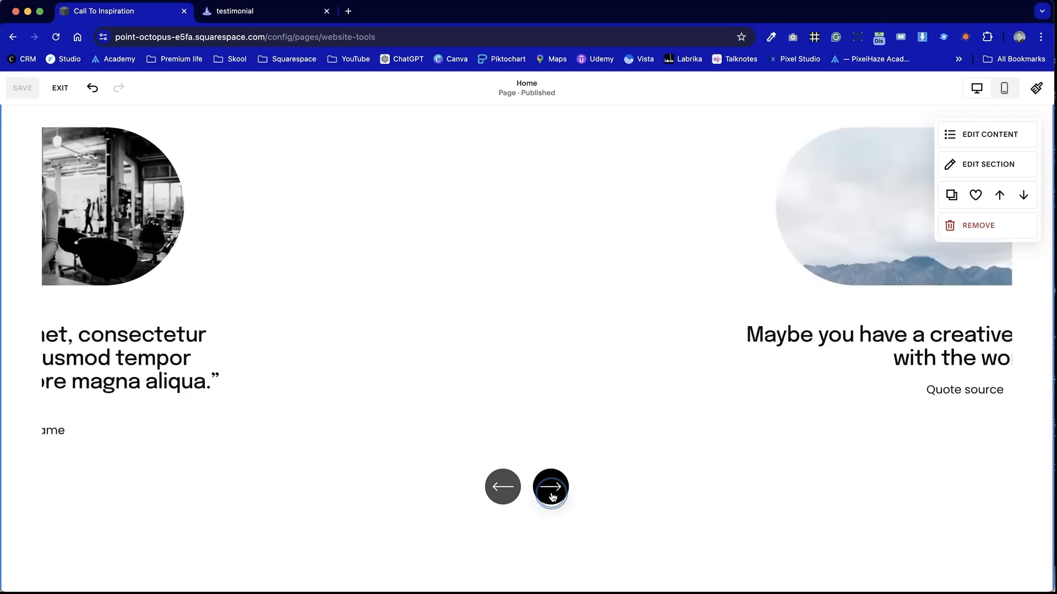
pyautogui.click(552, 490)
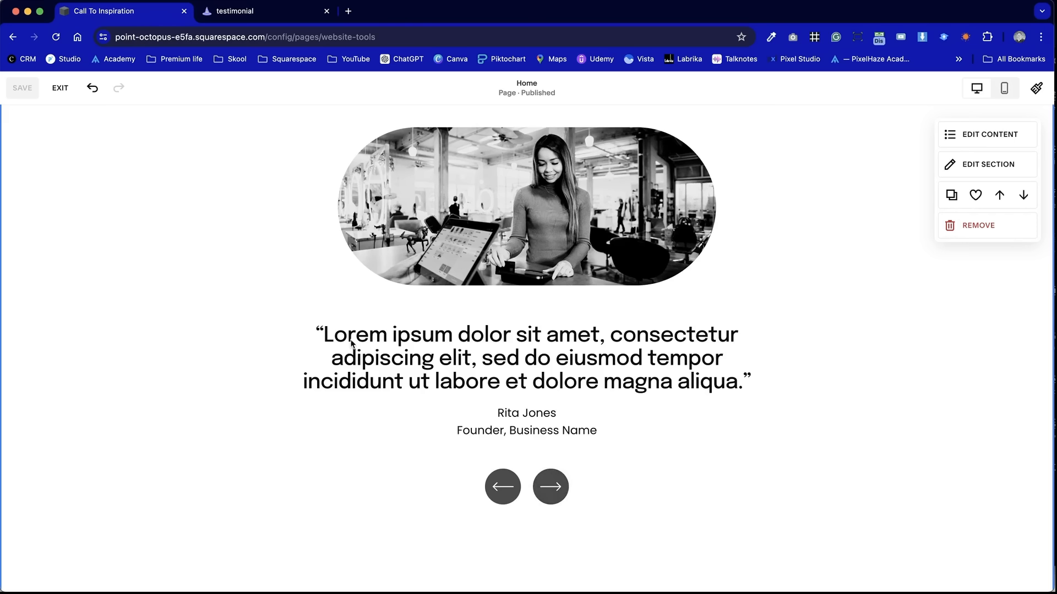
pyautogui.moveTo(328, 324); pyautogui.dragTo(480, 392)
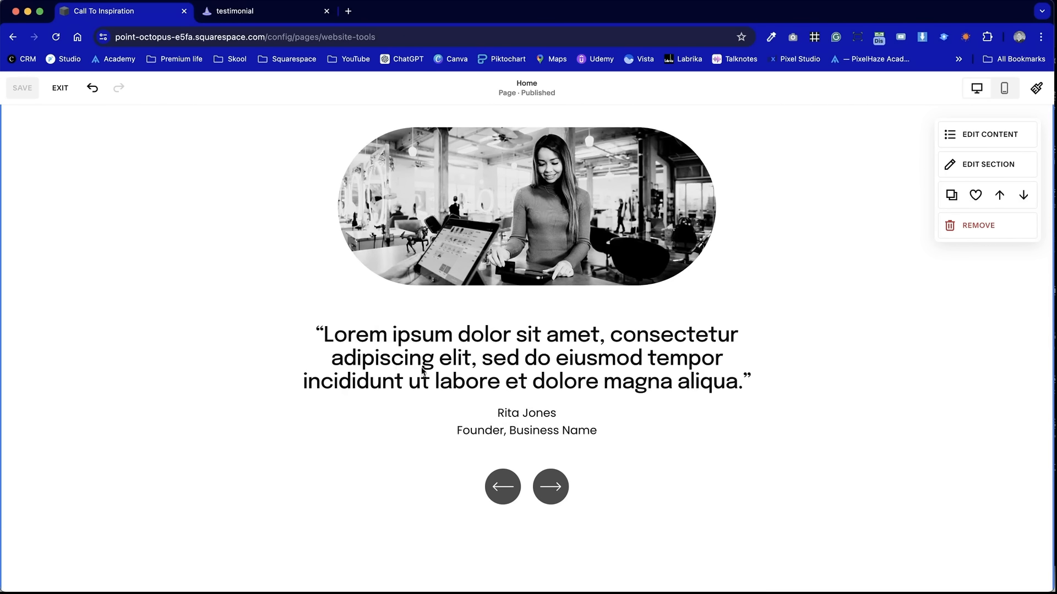
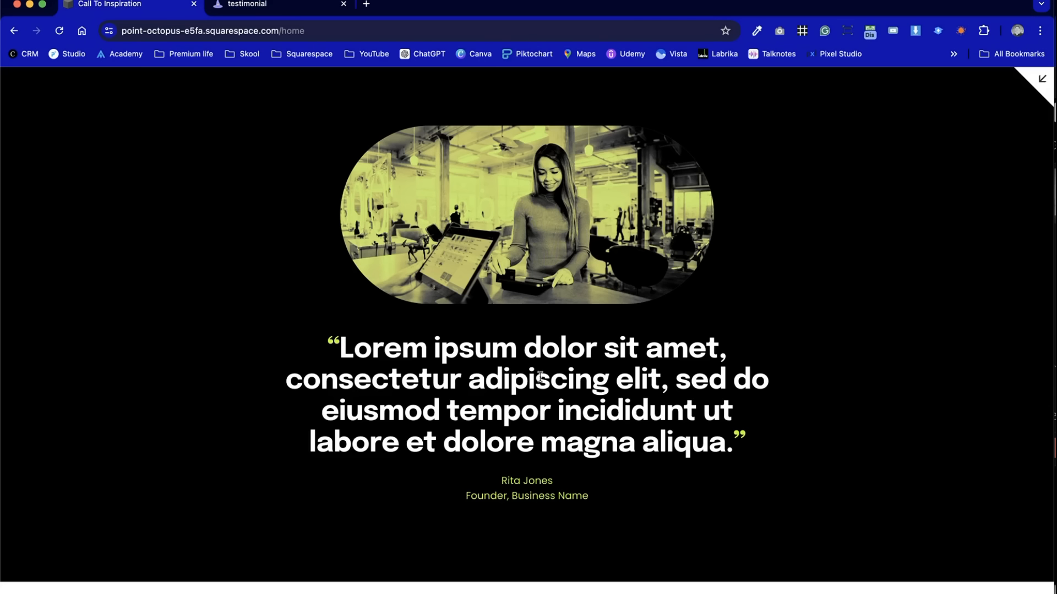
# Leave the full-screen preview after comparing both sections, reopen the page for editing and duplicate the dark testimonial section
pyautogui.scroll(-8, 484, 469)
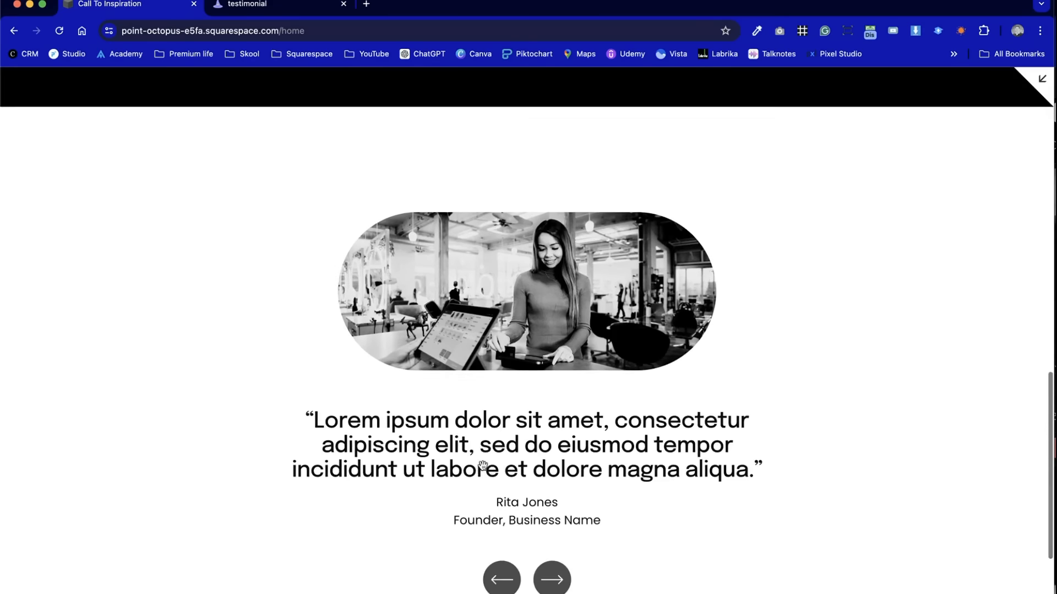
pyautogui.scroll(8, 485, 469)
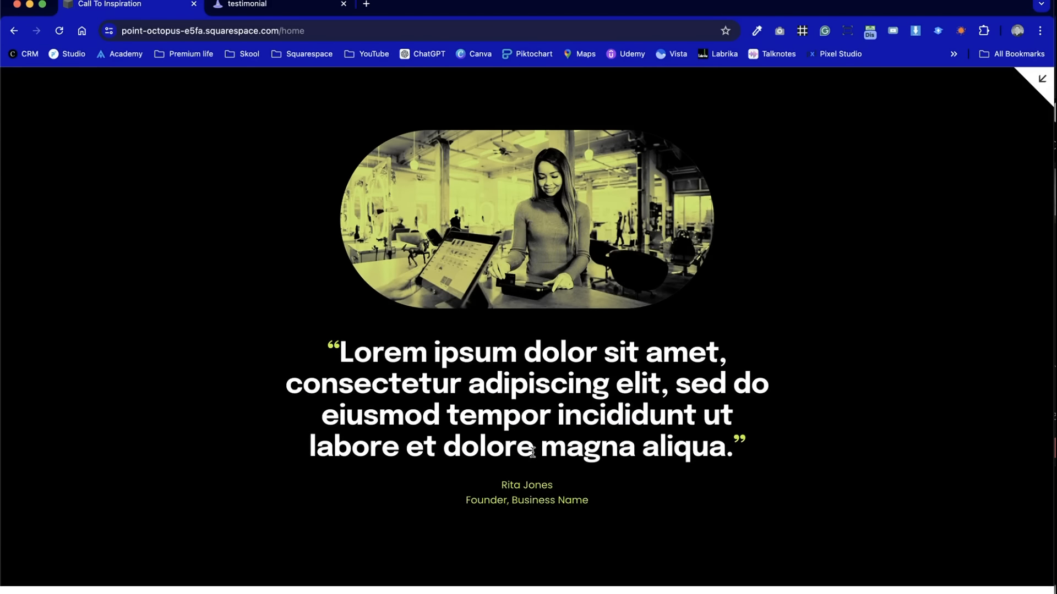
pyautogui.click(1040, 80)
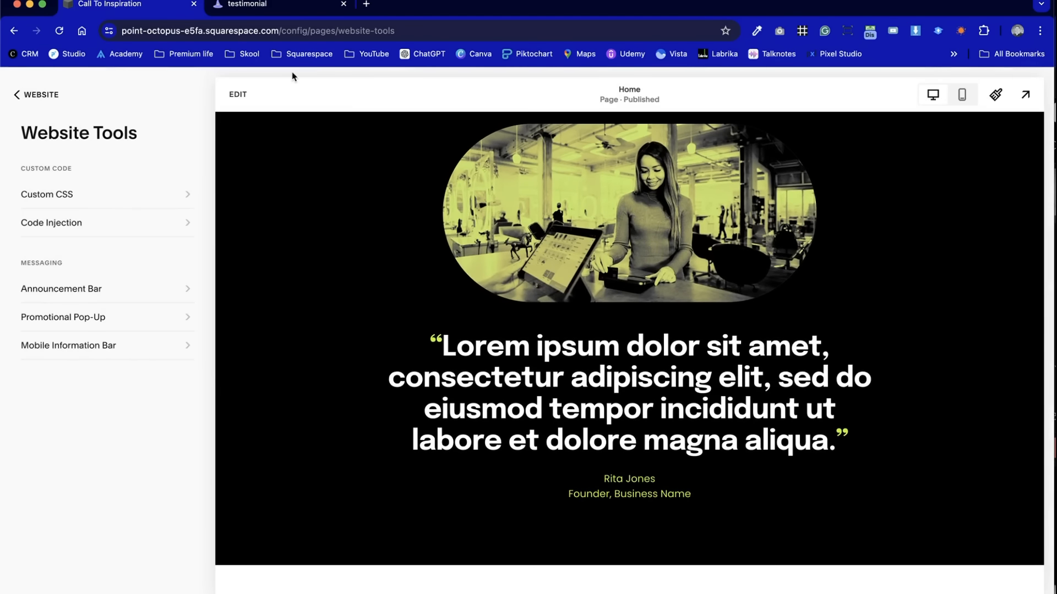
pyautogui.click(238, 96)
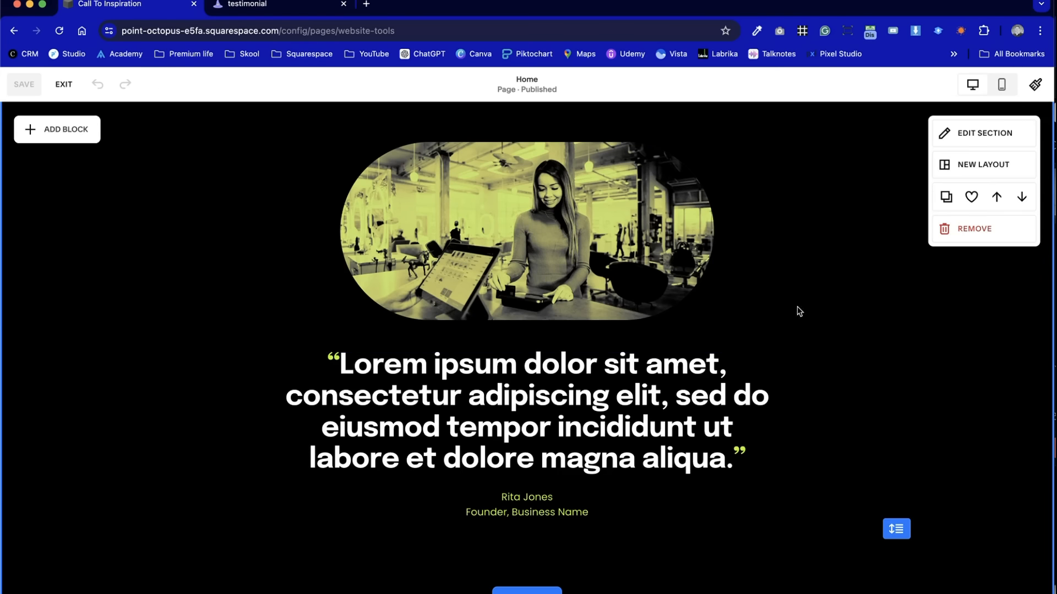
pyautogui.click(947, 197)
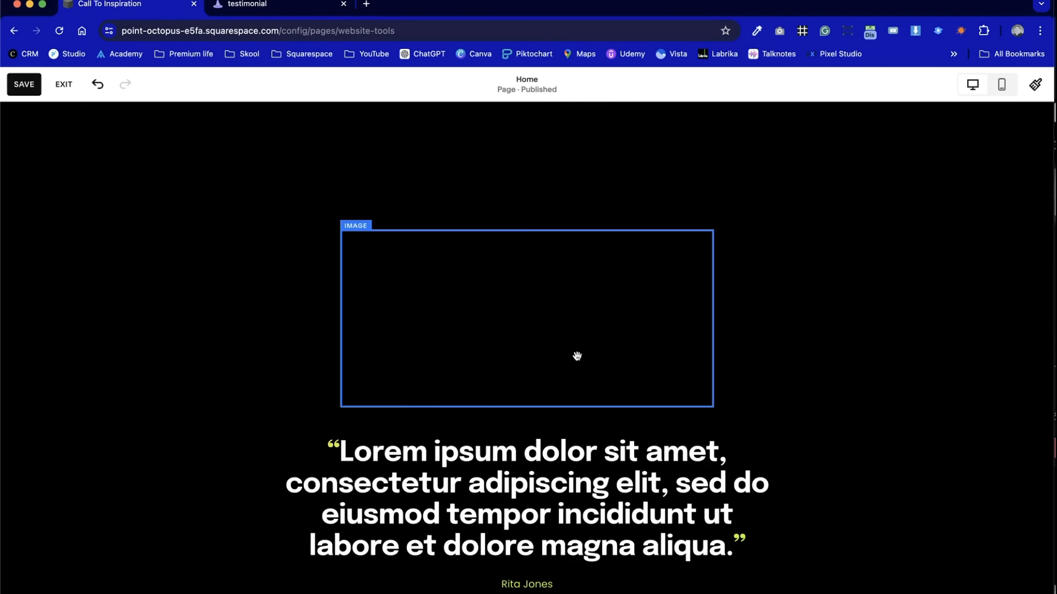
# Narrow the duplicated section's image block from its right edge to a nearly square format
pyautogui.click(666, 361)
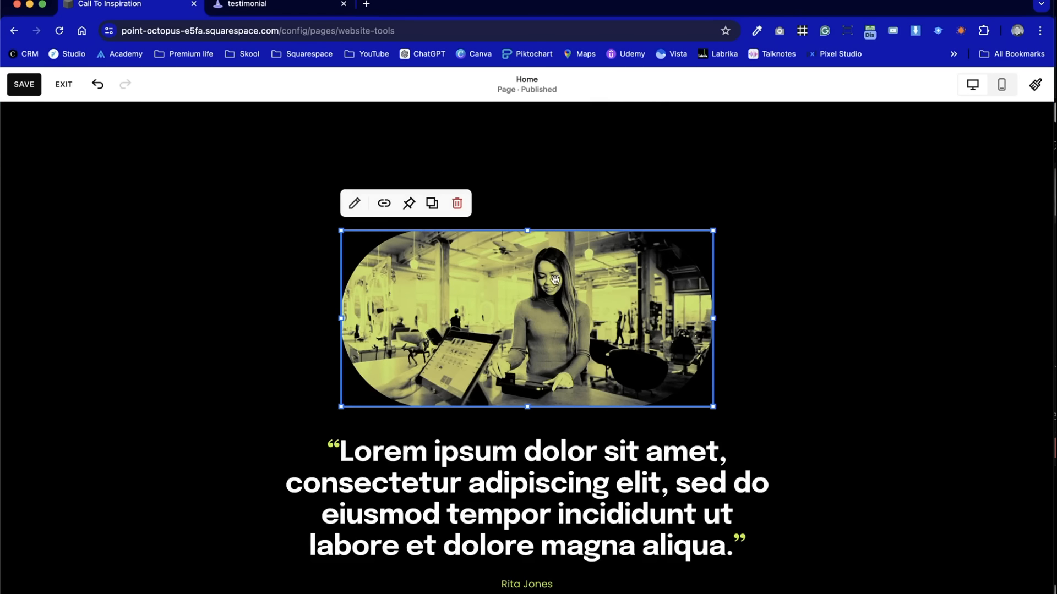
pyautogui.moveTo(714, 316); pyautogui.dragTo(567, 308)
pyautogui.click(625, 309)
pyautogui.click(506, 291)
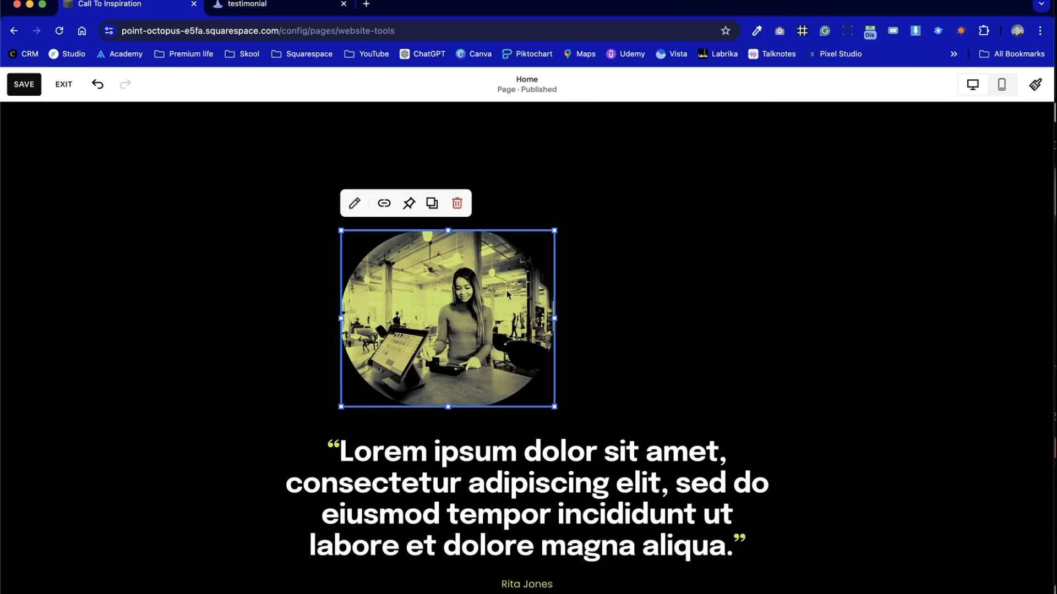
# Set the narrowed image's design to Shape with the 1:1 circle and close the image settings
pyautogui.doubleClick(452, 370)
pyautogui.click(640, 246)
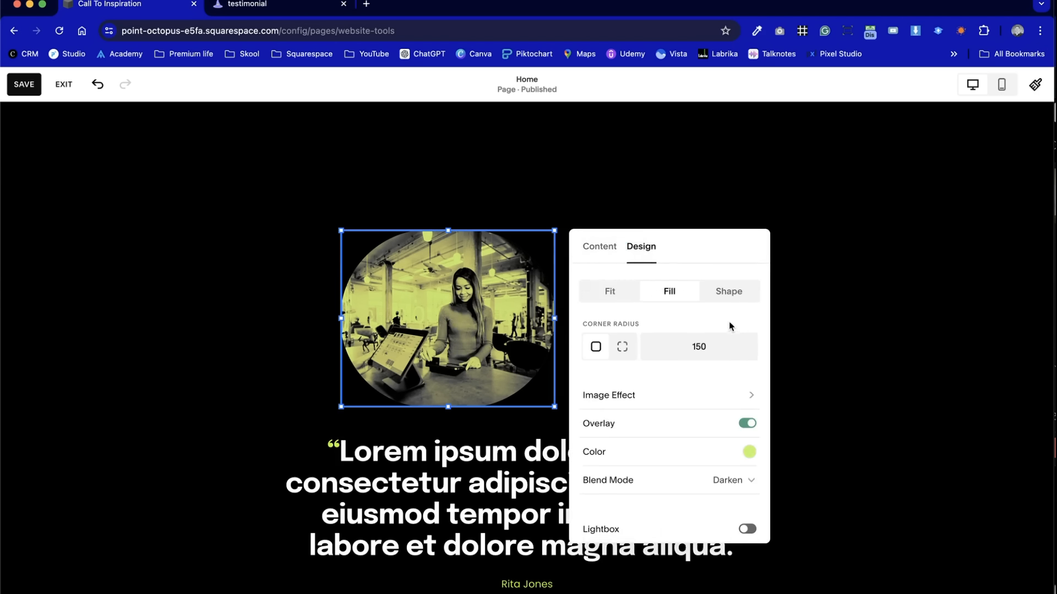
pyautogui.click(730, 292)
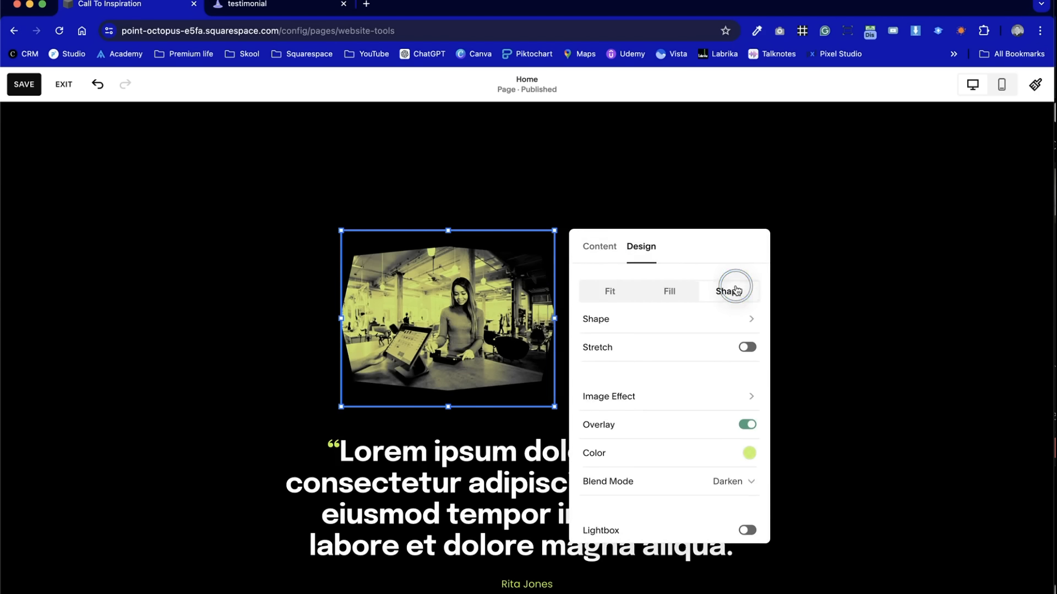
pyautogui.click(706, 318)
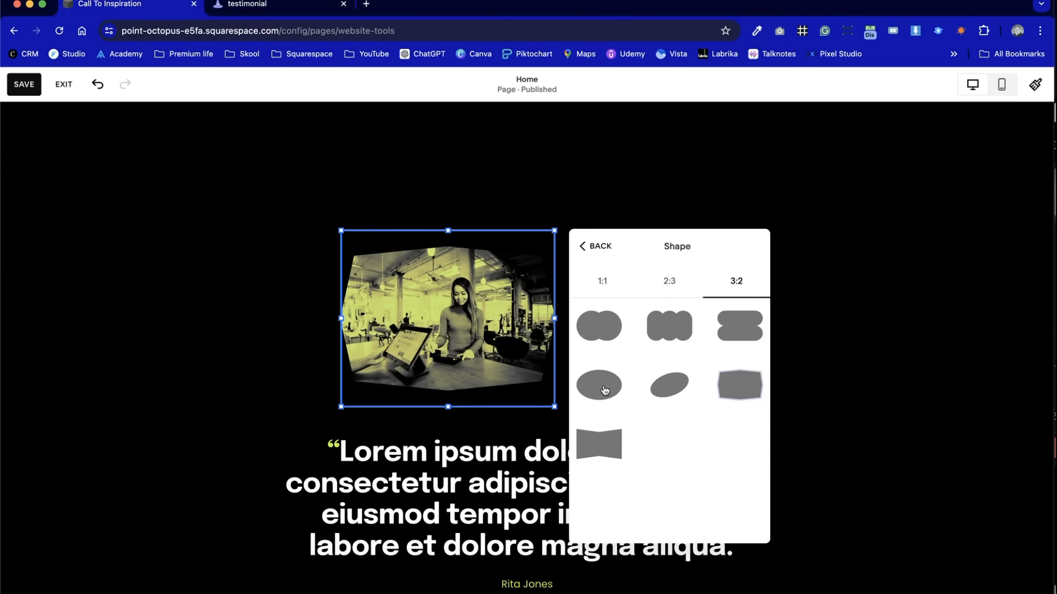
pyautogui.click(605, 282)
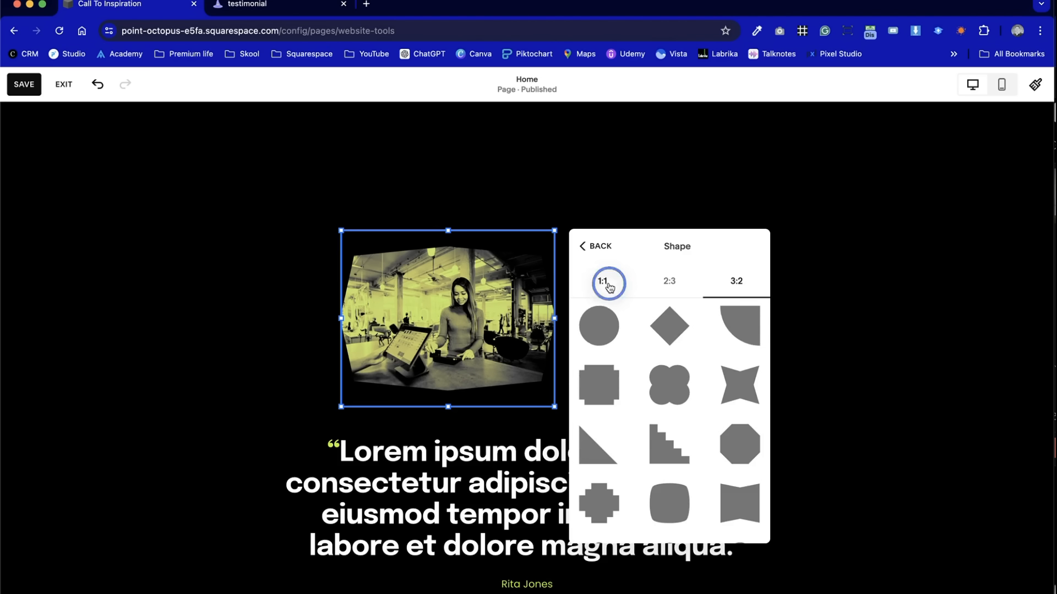
pyautogui.click(617, 330)
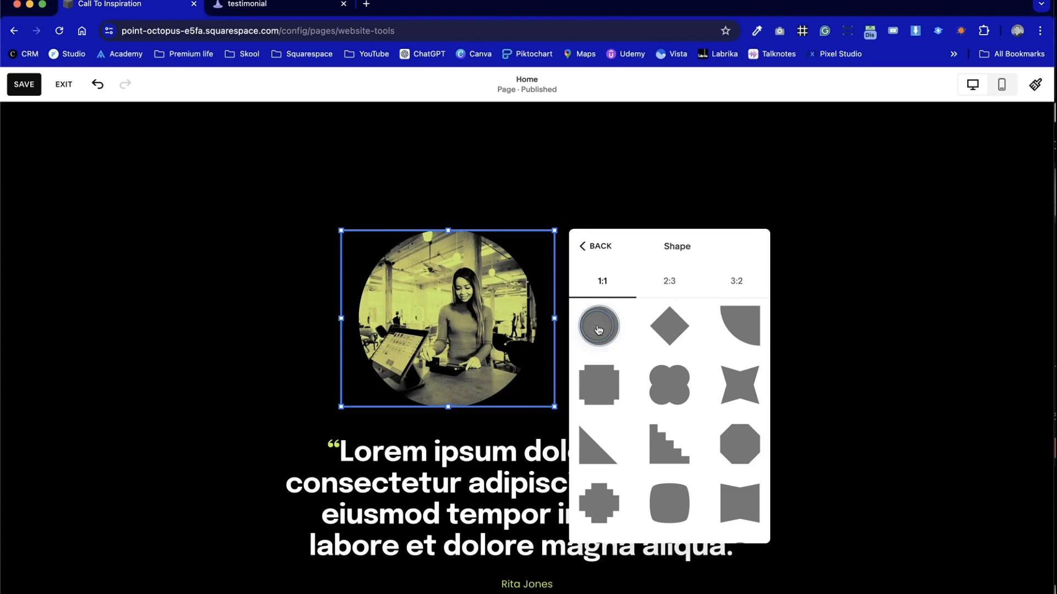
pyautogui.click(469, 175)
# Shrink the circular image to less than half its width and move it in line with the quote's left edge
pyautogui.click(476, 279)
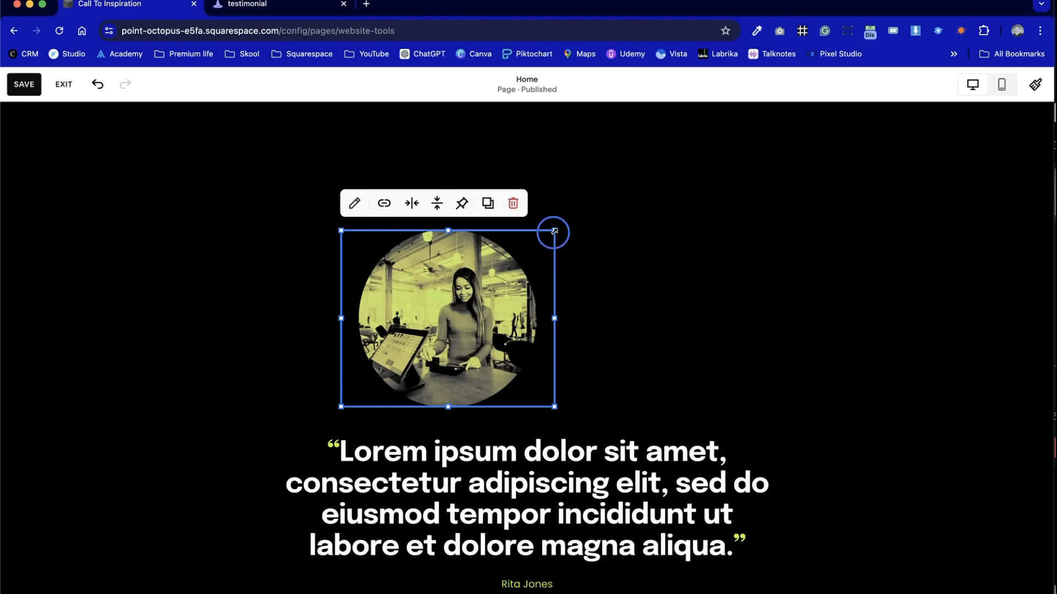
pyautogui.moveTo(555, 231); pyautogui.dragTo(436, 300)
pyautogui.click(331, 328)
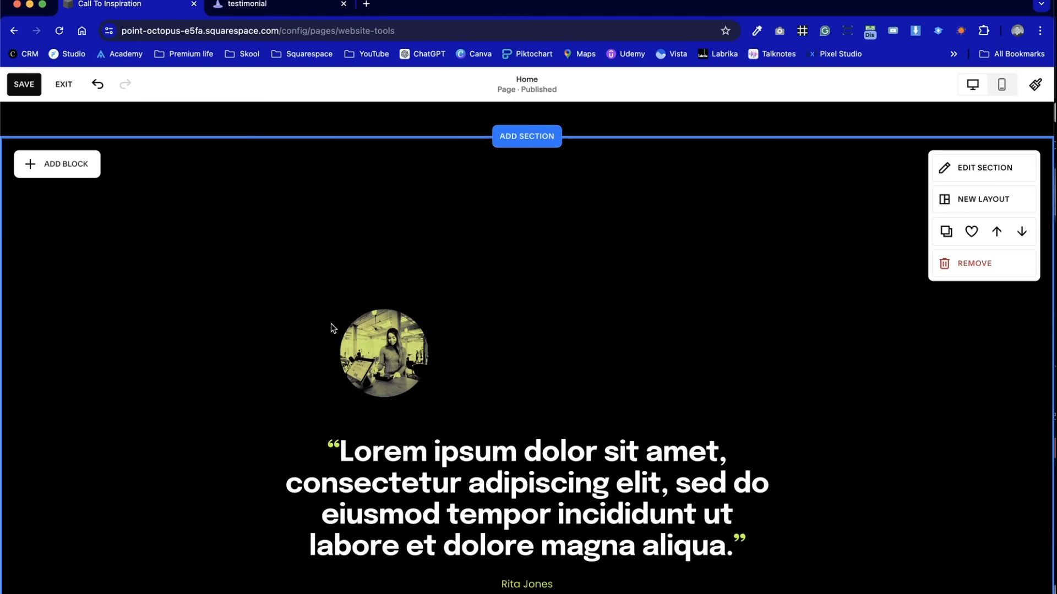
pyautogui.moveTo(333, 365); pyautogui.dragTo(271, 365)
pyautogui.click(482, 354)
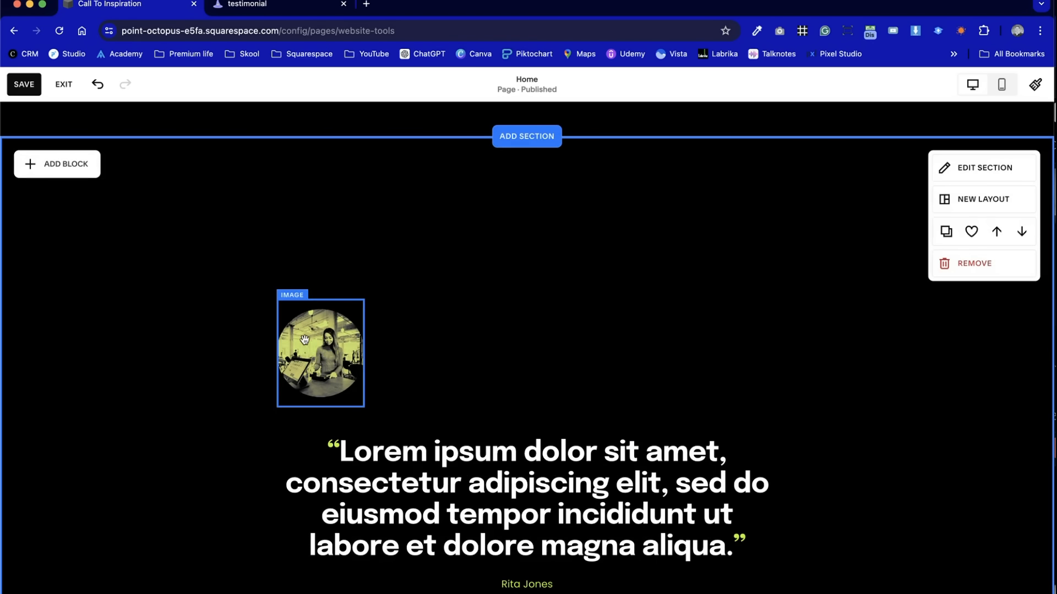
# Move the quote block up and to the right of the circular image
pyautogui.scroll(-5, 521, 368)
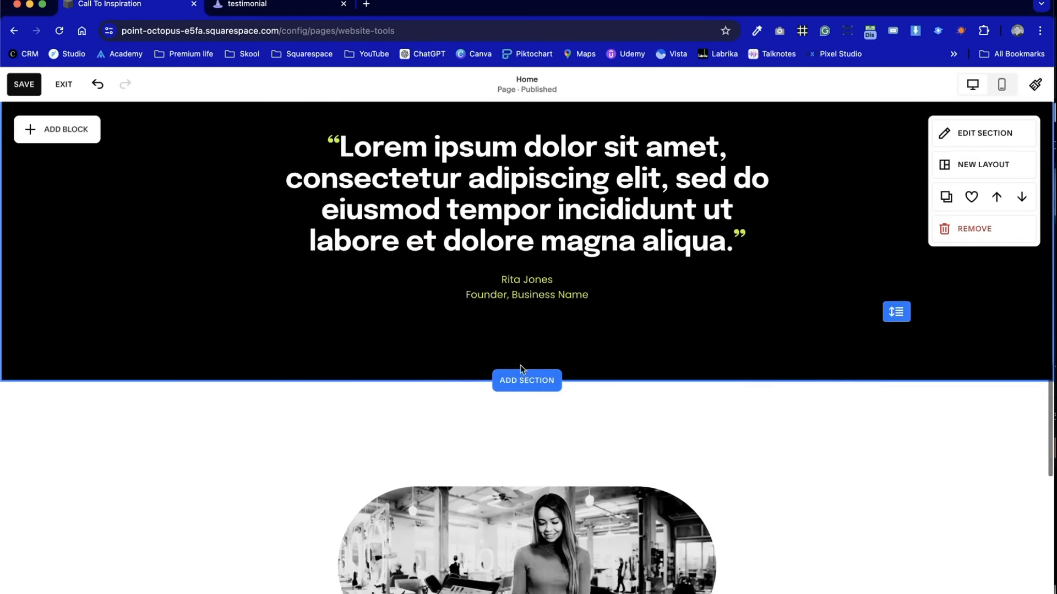
pyautogui.scroll(3, 521, 368)
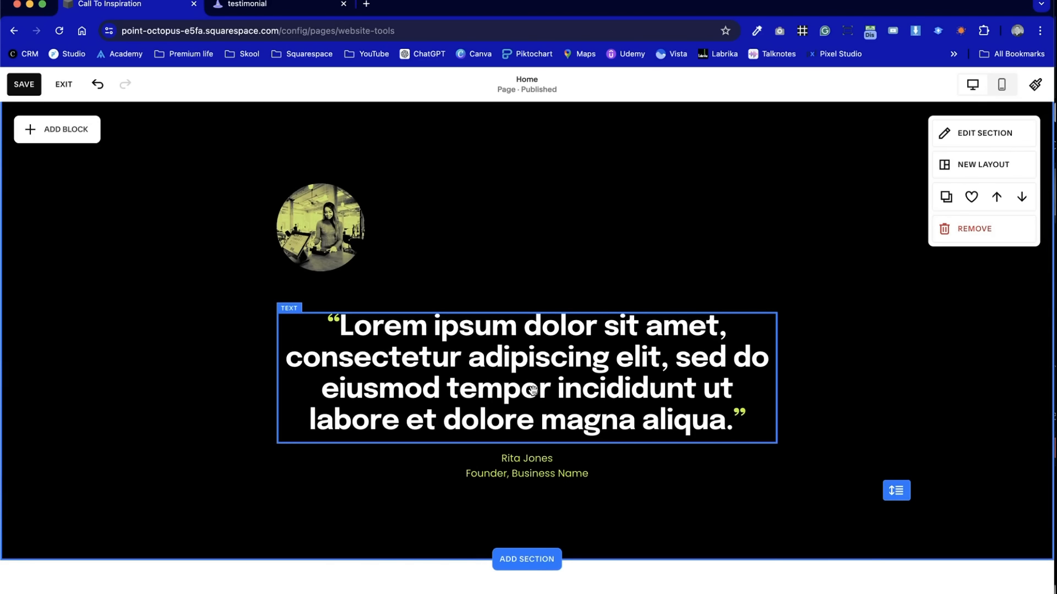
pyautogui.moveTo(532, 391); pyautogui.dragTo(629, 250)
# Move the circular image below the quote, reduce it to a small avatar and line it up with the attribution's row
pyautogui.click(346, 234)
pyautogui.moveTo(346, 234); pyautogui.dragTo(333, 414)
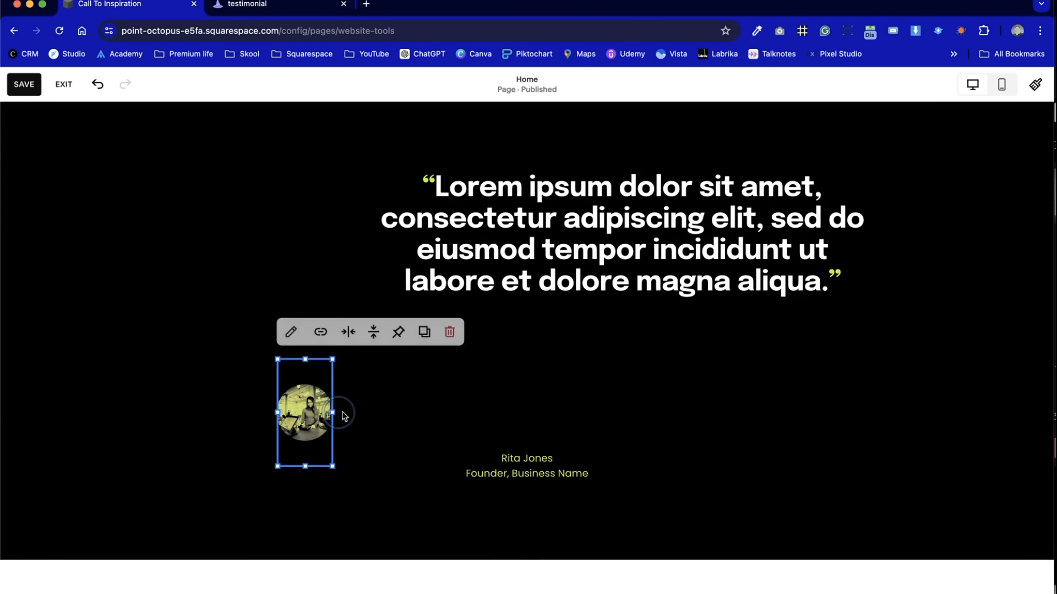
pyautogui.click(427, 464)
pyautogui.click(302, 434)
pyautogui.moveTo(305, 468)
pyautogui.mouseDown()
pyautogui.moveTo(308, 407)
pyautogui.moveTo(308, 468)
pyautogui.mouseUp()
pyautogui.click(313, 432)
# Left-align both lines of the attribution text
pyautogui.click(552, 477)
pyautogui.click(543, 478)
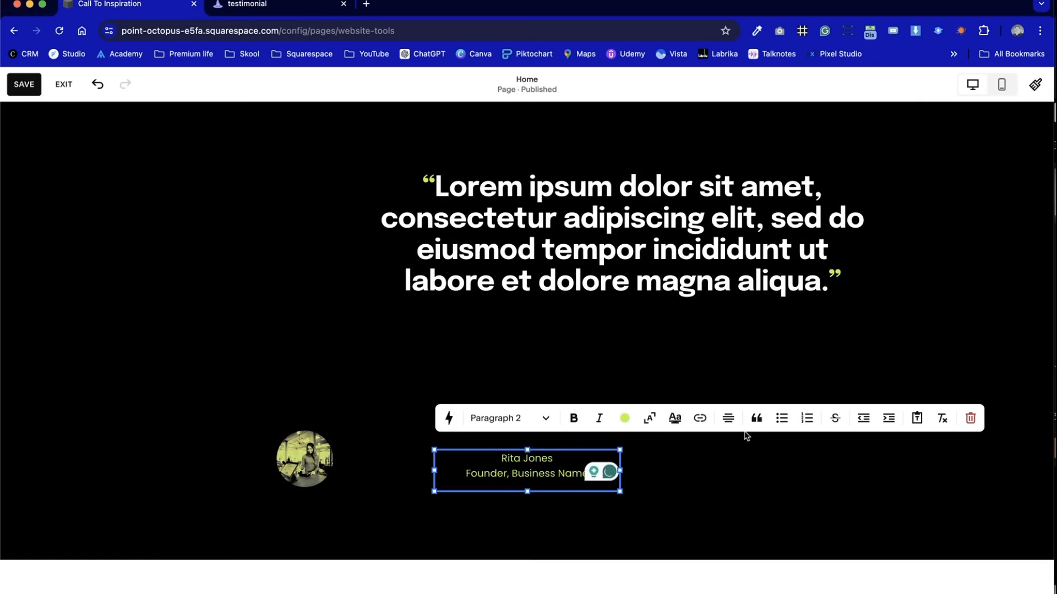
pyautogui.press('super+a')
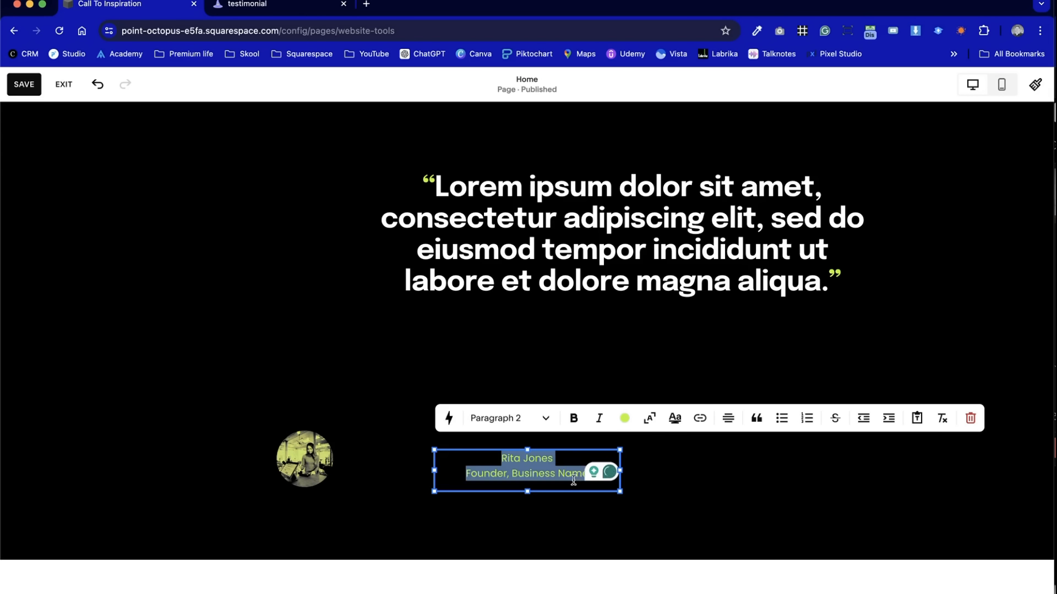
pyautogui.click(728, 418)
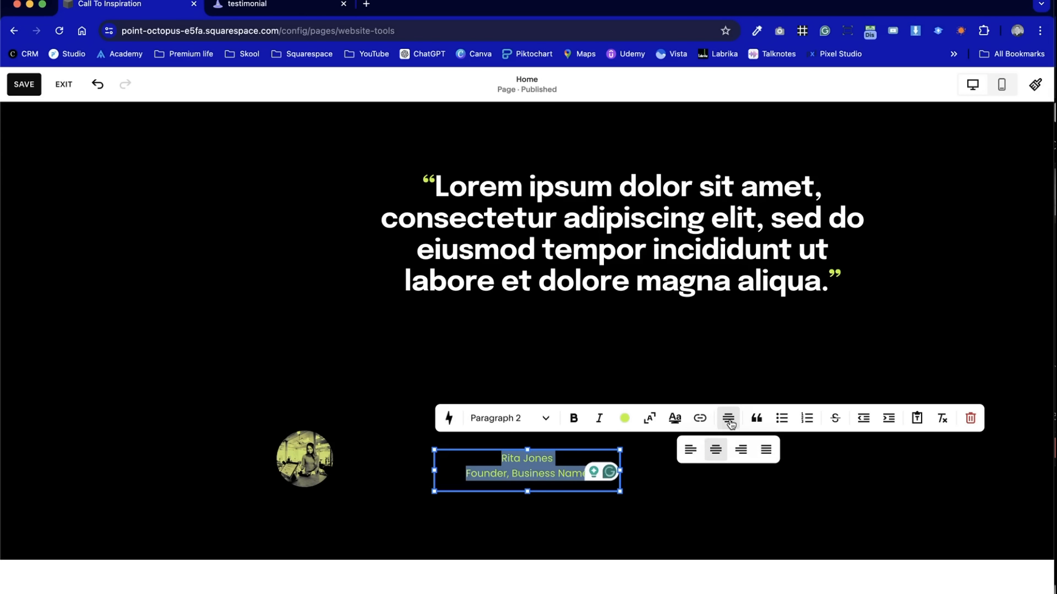
pyautogui.click(692, 457)
pyautogui.click(677, 492)
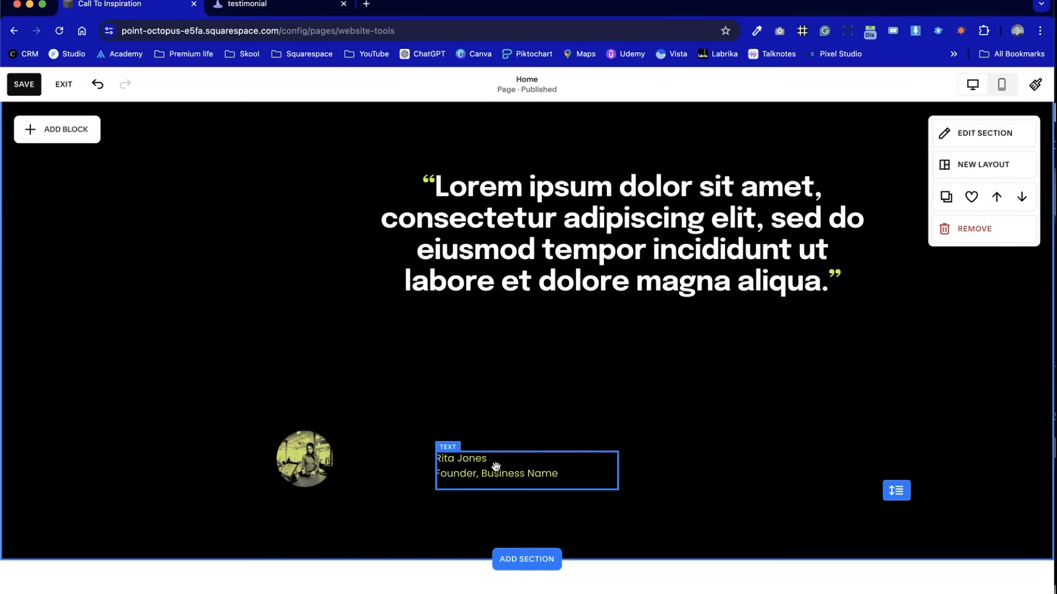
# Place the attribution block directly beside the circular avatar and centre its text vertically within the block
pyautogui.moveTo(496, 467); pyautogui.dragTo(431, 490)
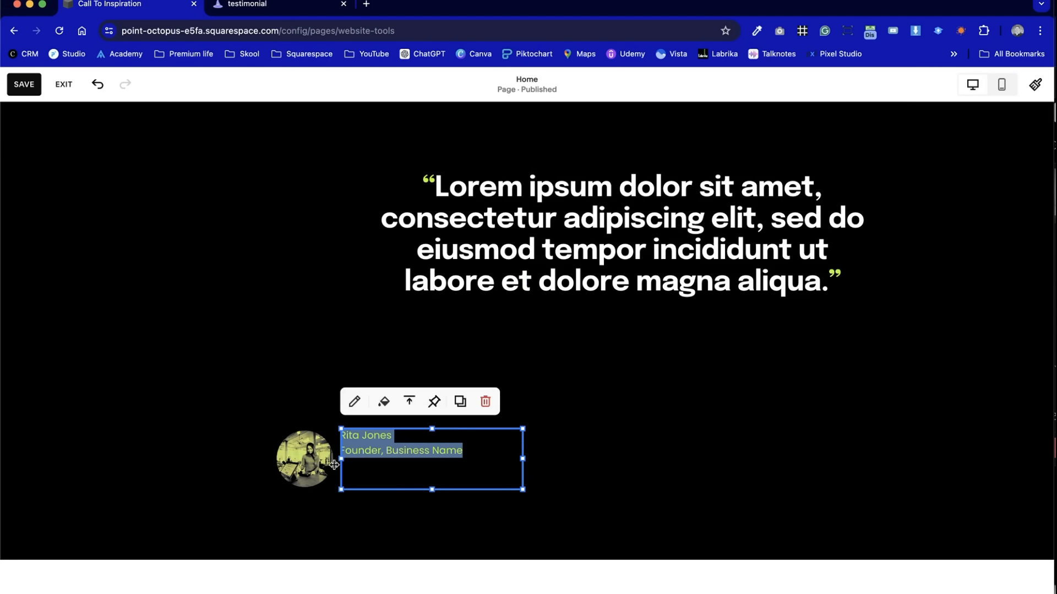
pyautogui.click(409, 401)
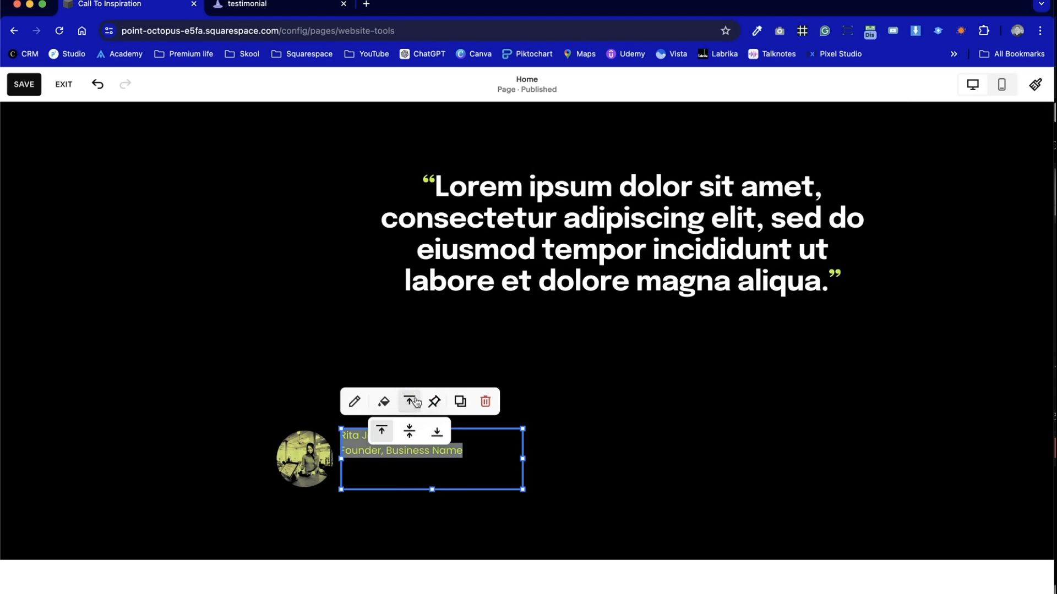
pyautogui.click(416, 437)
pyautogui.click(579, 497)
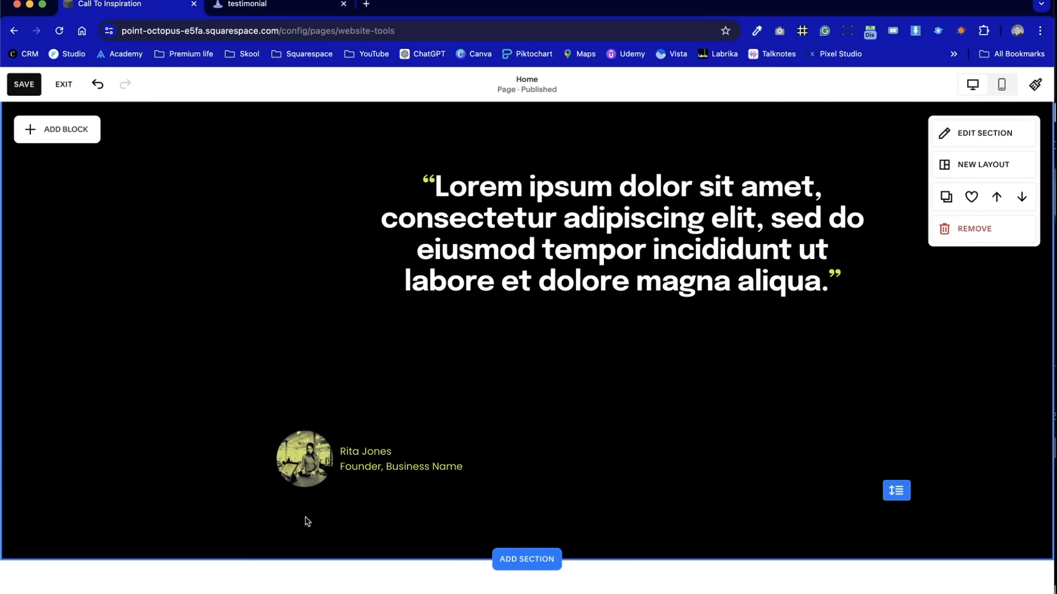
# Move the quote block down directly above the avatar and attribution, flush with the avatar's left edge
pyautogui.moveTo(647, 244); pyautogui.dragTo(538, 366)
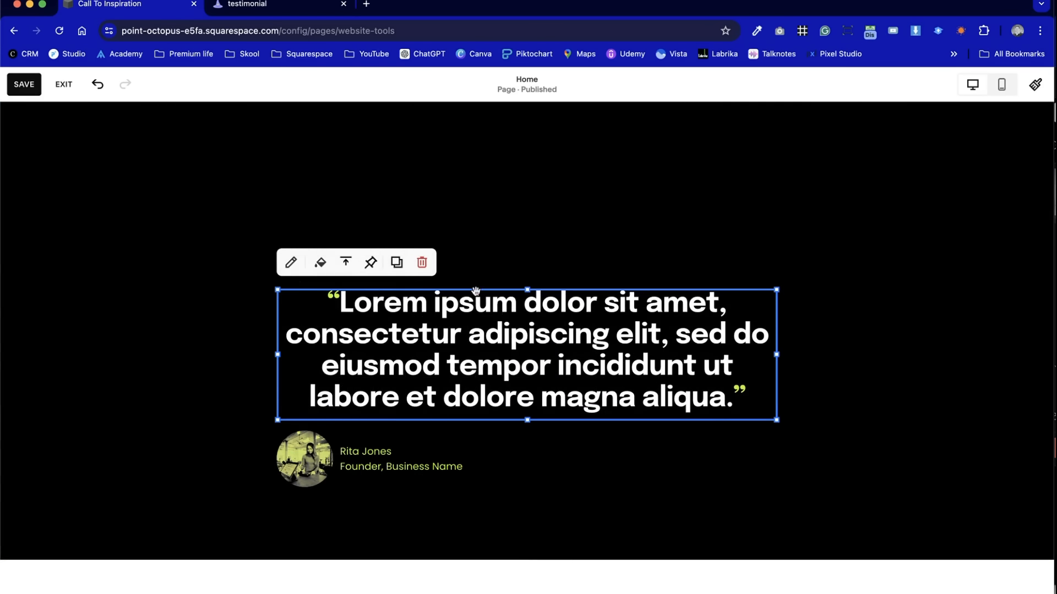
# Left-align the full quote text in the avatar testimonial section
pyautogui.tripleClick(641, 337)
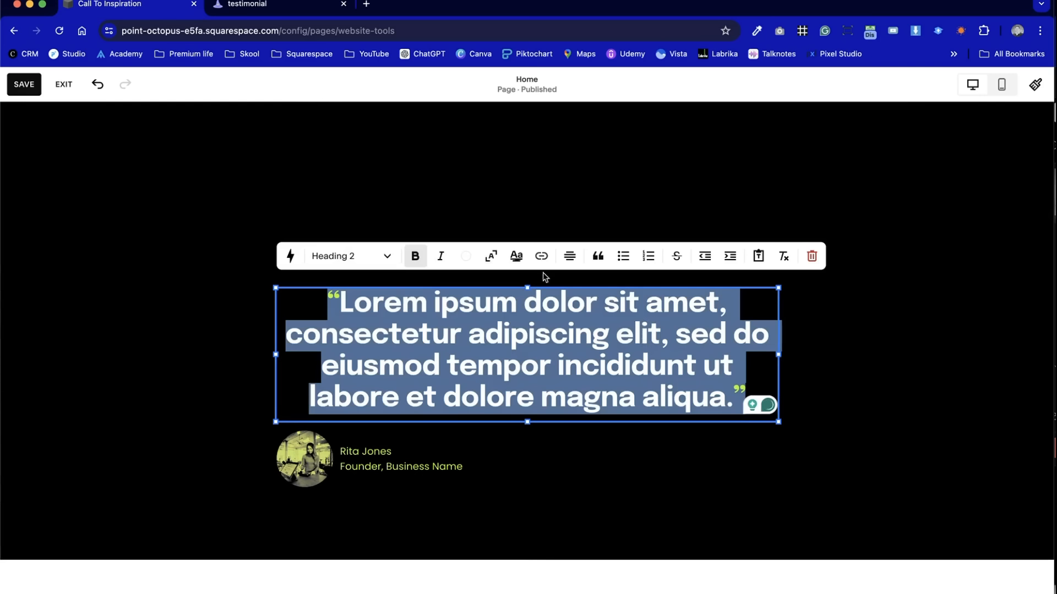
pyautogui.click(569, 256)
pyautogui.click(531, 288)
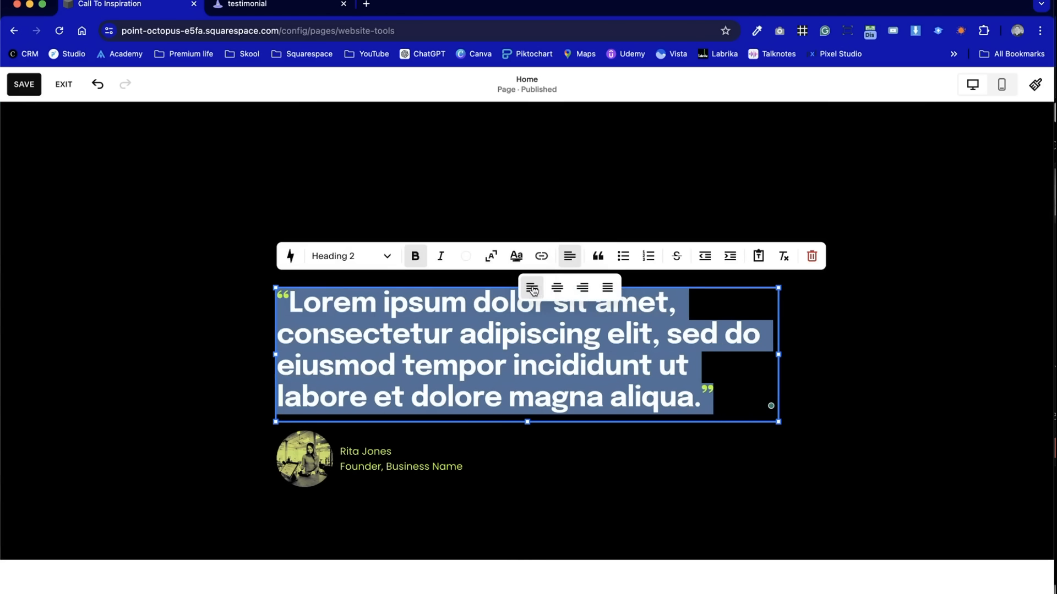
pyautogui.click(833, 407)
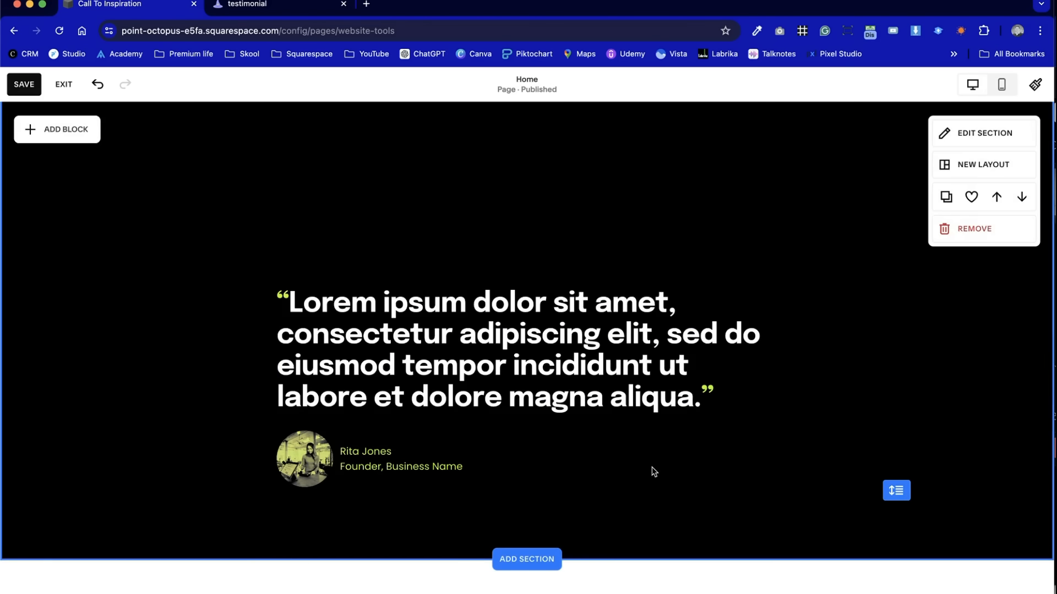
# Move the quote block up one grid row above the avatar, and compare the spacing with the Act One Media and Vevo reference testimonial
pyautogui.moveTo(524, 368)
pyautogui.mouseDown()
pyautogui.moveTo(524, 354)
pyautogui.moveTo(525, 370)
pyautogui.mouseUp()
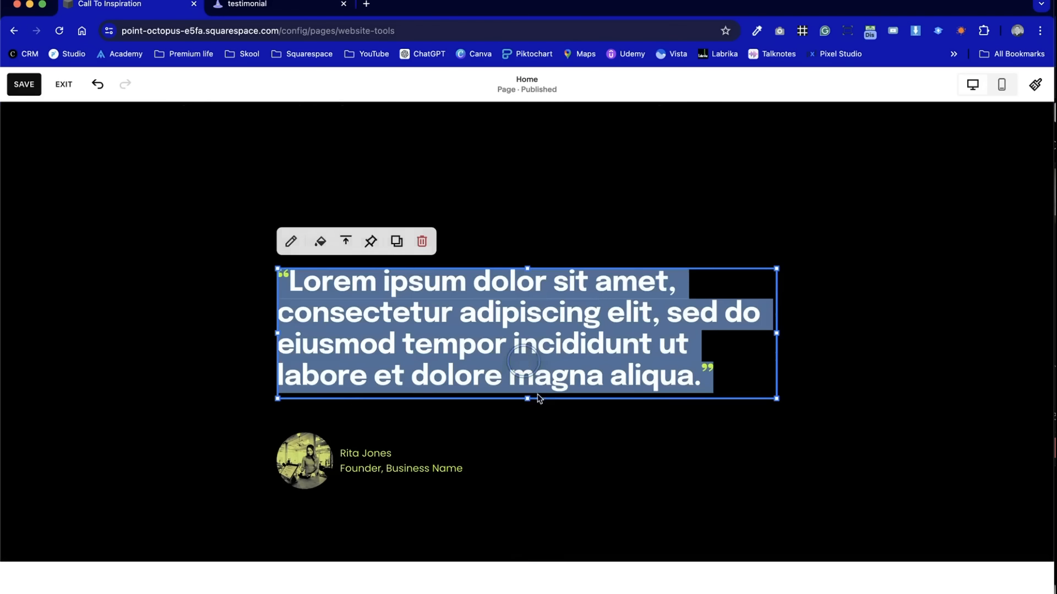
pyautogui.click(544, 496)
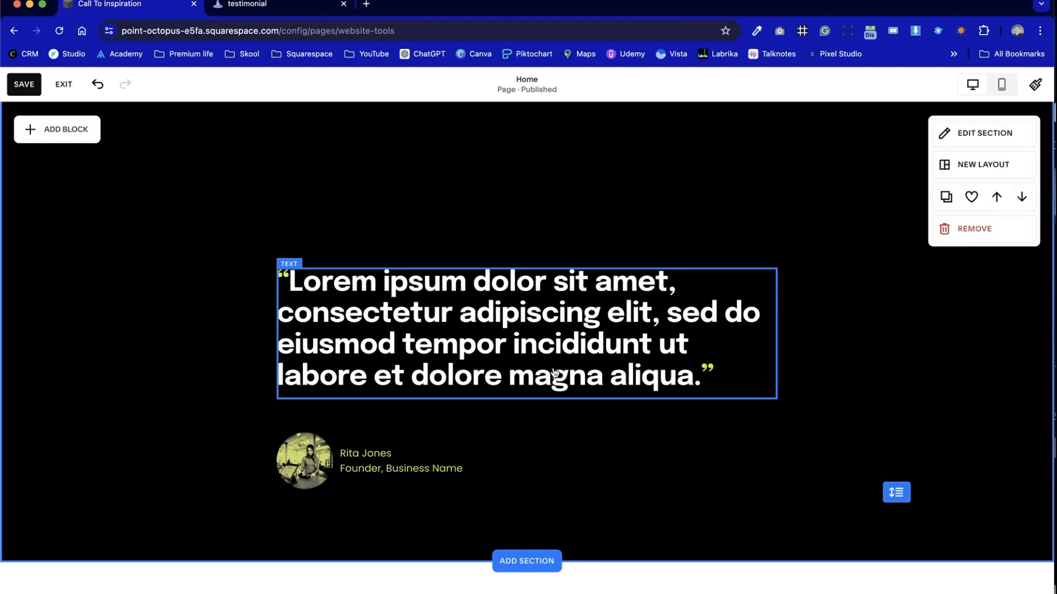
pyautogui.hotkey('ctrl', 'Tab')
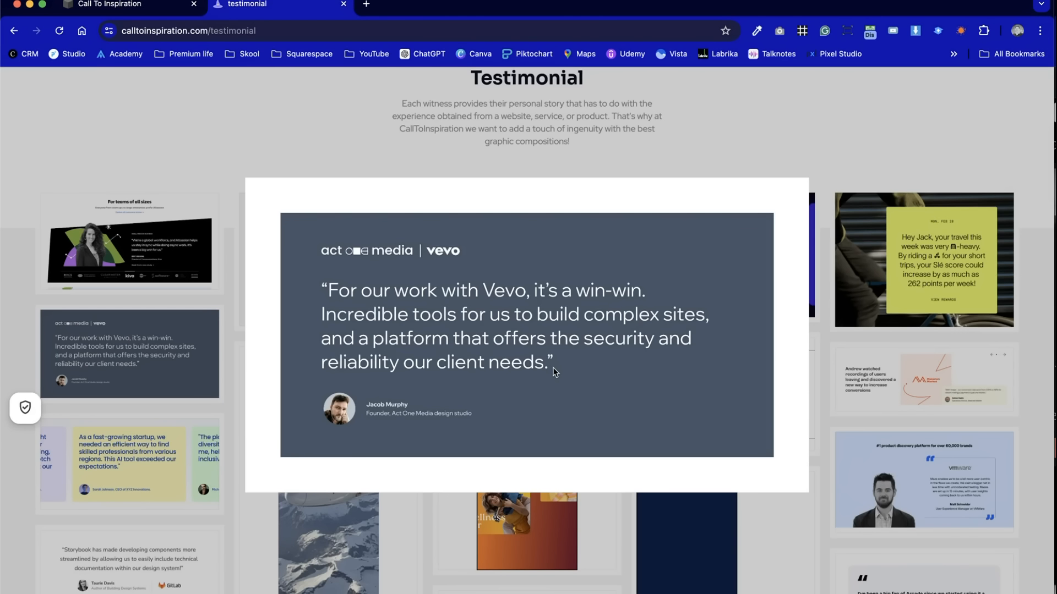
pyautogui.hotkey('ctrl', 'Tab')
# Select the quote, avatar and attribution blocks together and try moving them higher in the section
pyautogui.click(512, 437)
pyautogui.click(619, 508)
pyautogui.click(337, 300)
pyautogui.moveTo(338, 299); pyautogui.dragTo(358, 226)
pyautogui.press('super+z')
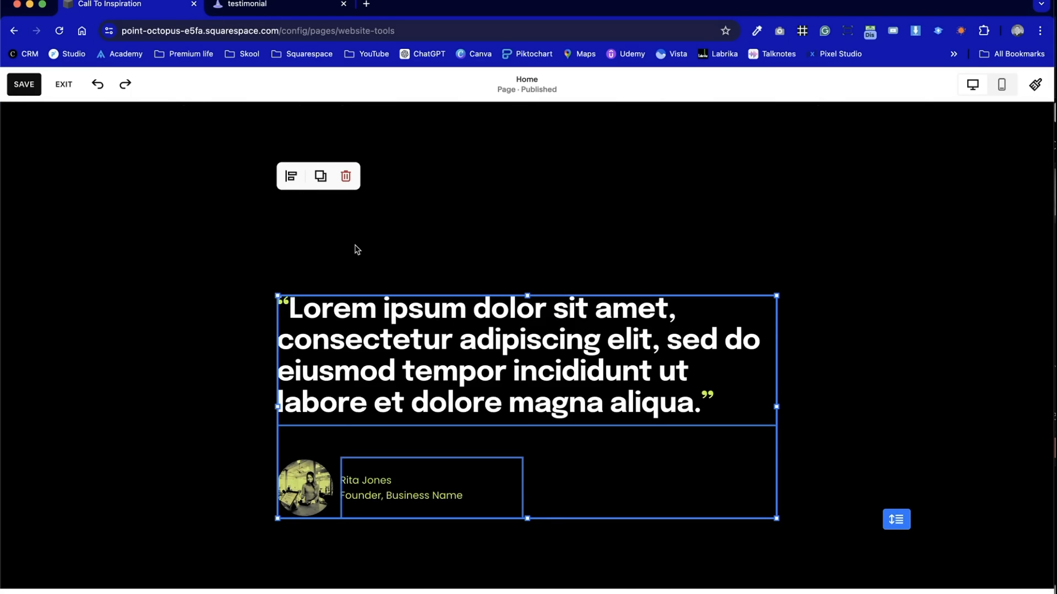
# Move the quote, avatar and attribution blocks together up to the top rows of the section's grid
pyautogui.click(443, 538)
pyautogui.click(440, 388)
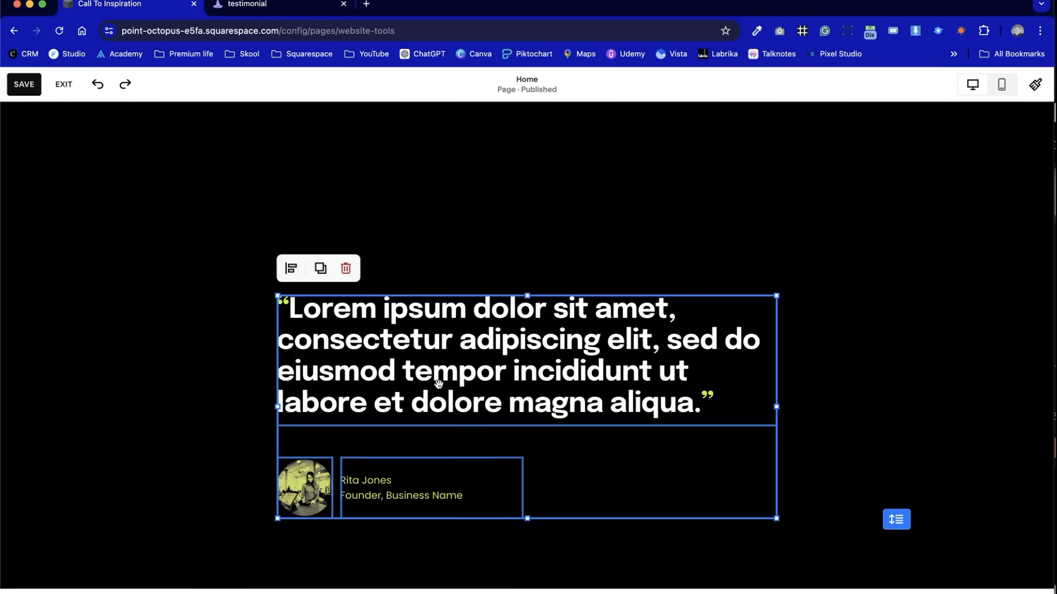
pyautogui.scroll(4, 441, 388)
pyautogui.scroll(-1, 440, 389)
pyautogui.moveTo(433, 536); pyautogui.dragTo(432, 333)
pyautogui.click(450, 262)
# Change the colour theme of the centred testimonial section above to Dark 2
pyautogui.scroll(6, 451, 256)
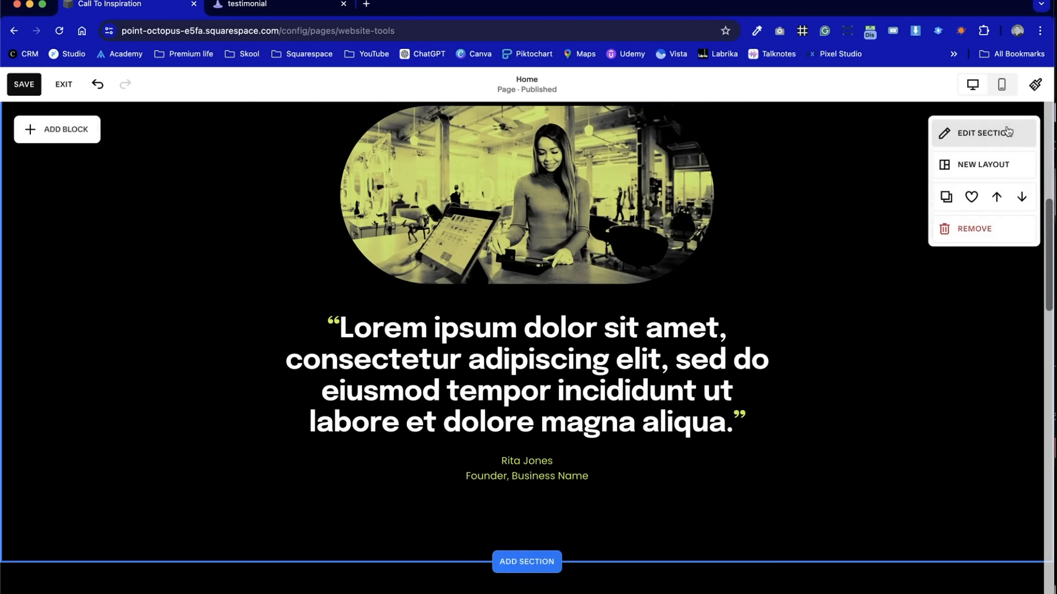
pyautogui.click(988, 134)
pyautogui.click(967, 168)
pyautogui.scroll(-3, 952, 340)
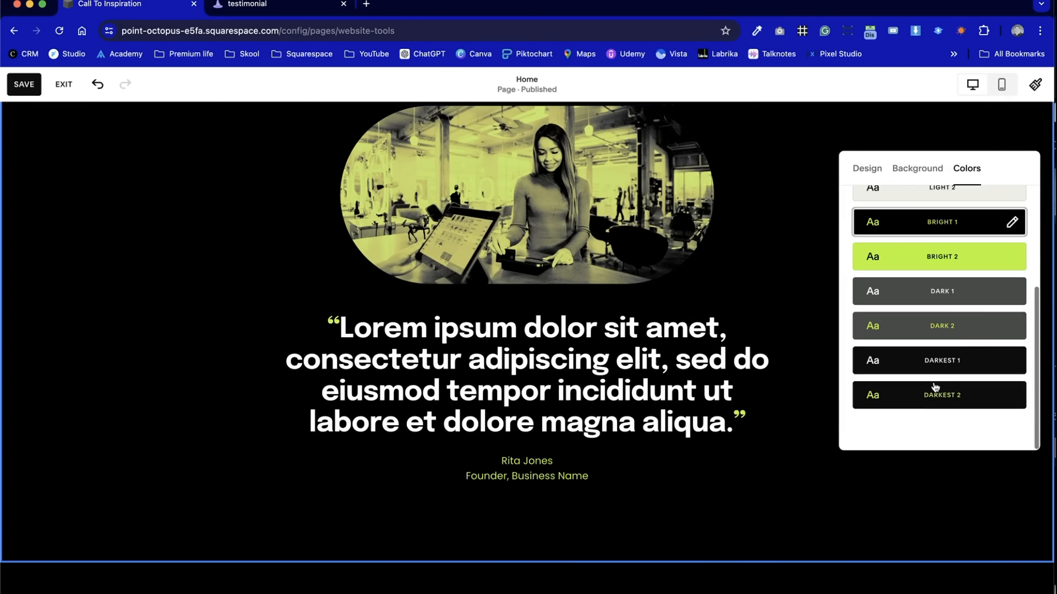
pyautogui.click(969, 325)
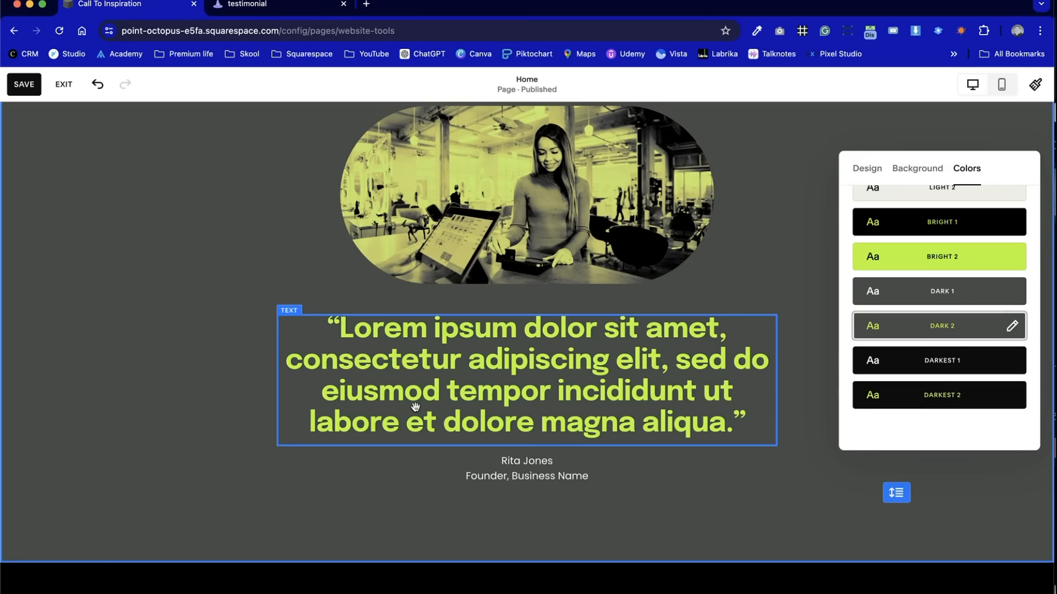
pyautogui.click(123, 406)
# Shorten the avatar testimonial section to 10 grid rows, removing the empty space below the attribution
pyautogui.scroll(-10, 125, 407)
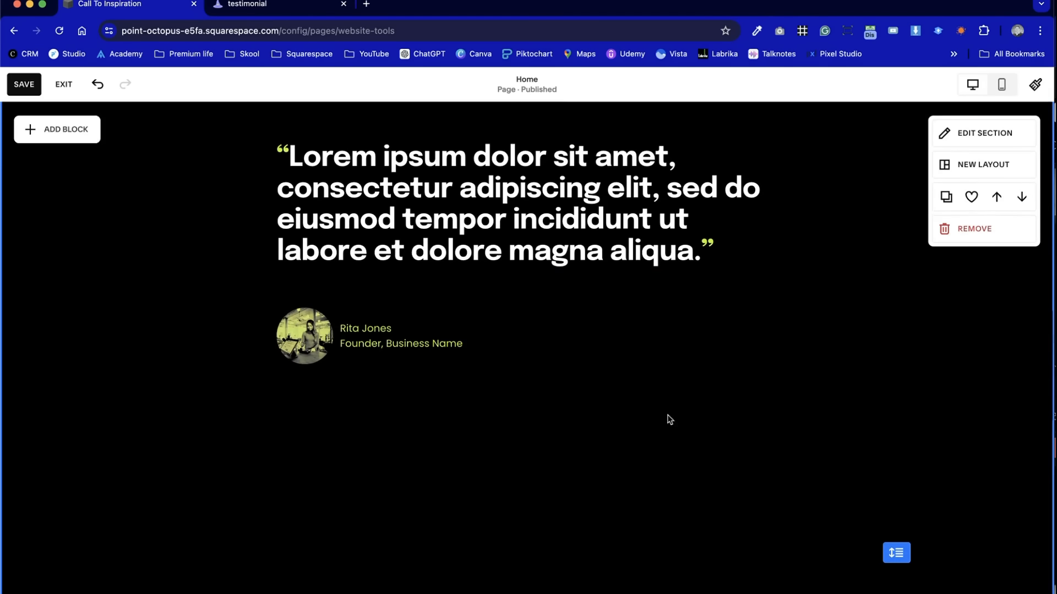
pyautogui.moveTo(896, 553); pyautogui.dragTo(898, 338)
pyautogui.scroll(2, 899, 338)
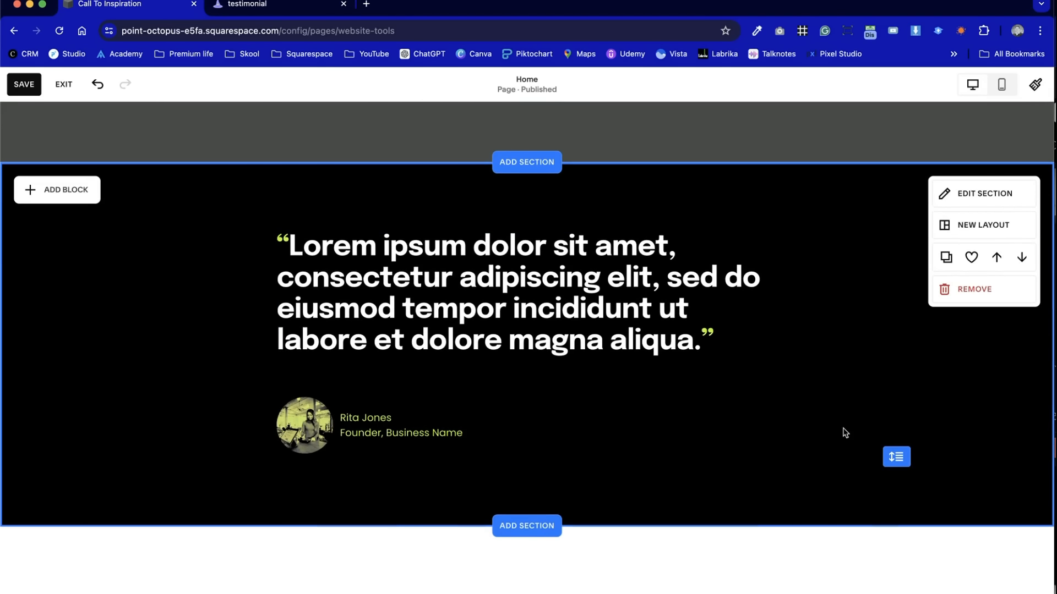
pyautogui.moveTo(884, 466)
pyautogui.mouseDown()
pyautogui.moveTo(885, 553)
pyautogui.moveTo(895, 452)
pyautogui.mouseUp()
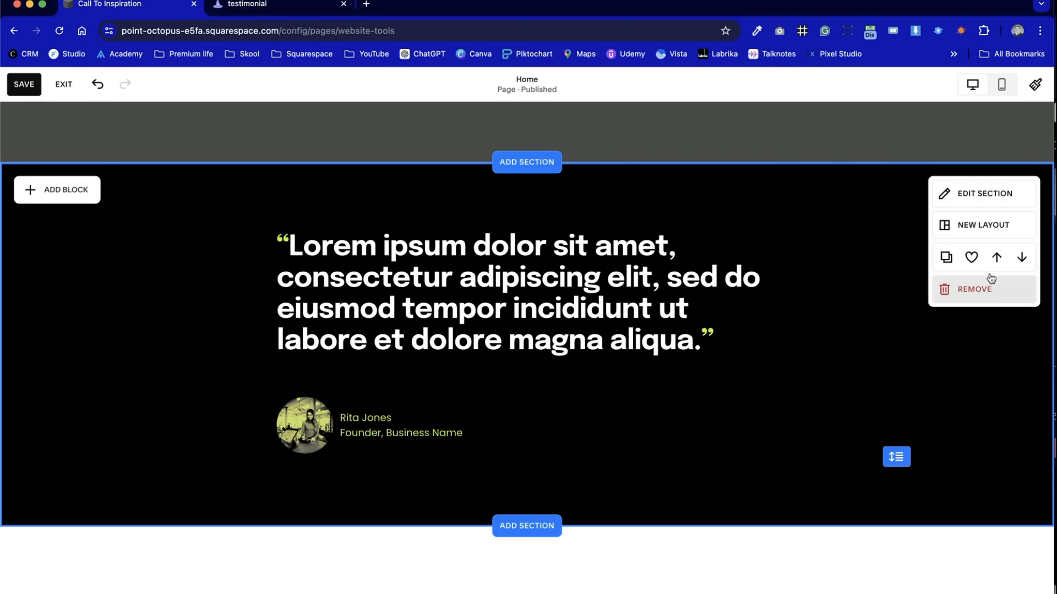
# Try the preset fill-screen heights for the avatar testimonial section, and set a custom height of 60
pyautogui.click(994, 191)
pyautogui.scroll(-4, 901, 435)
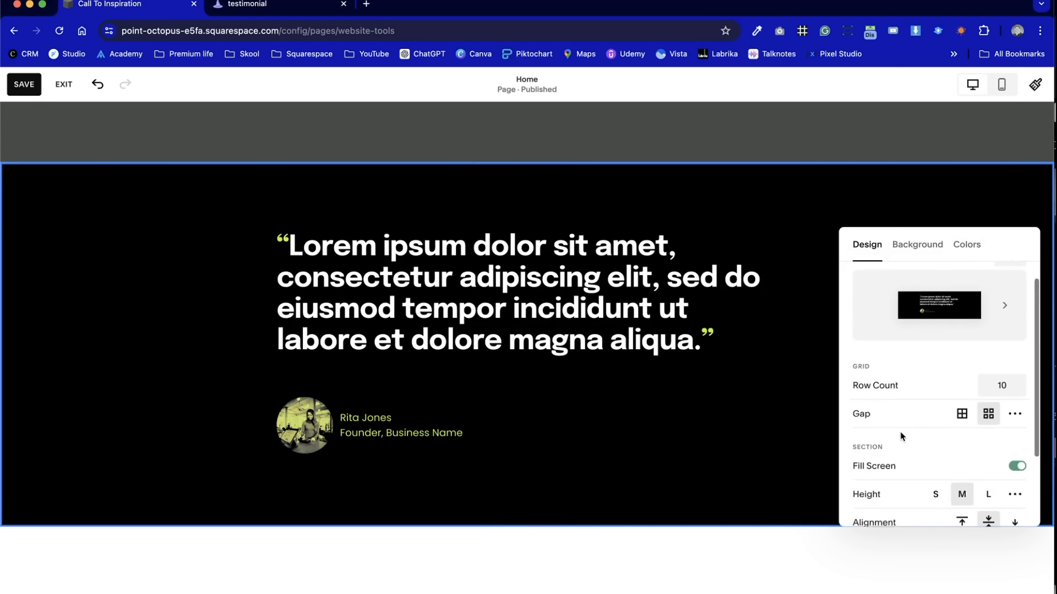
pyautogui.click(938, 409)
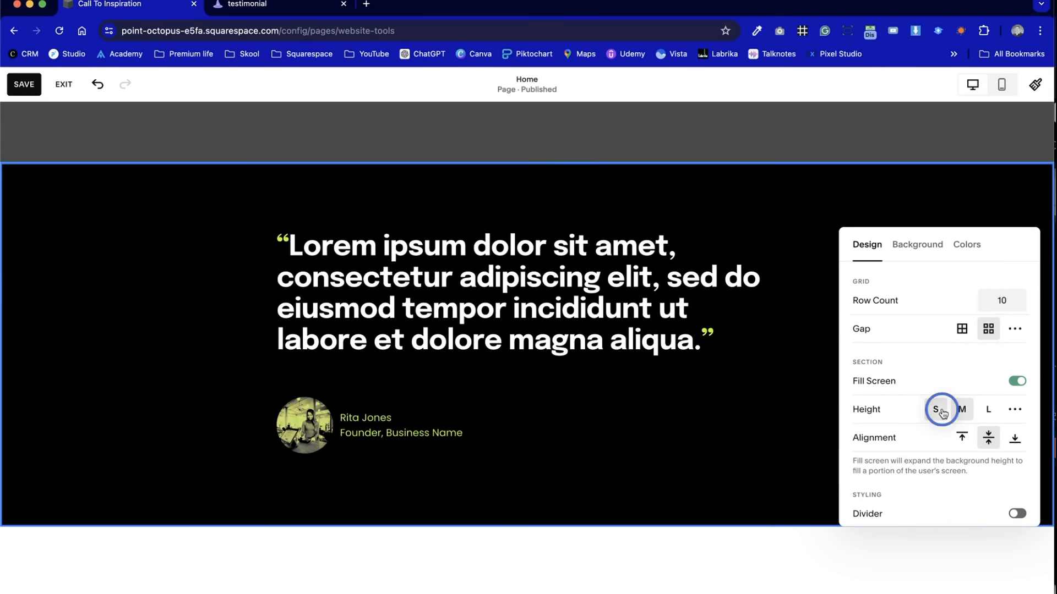
pyautogui.click(989, 346)
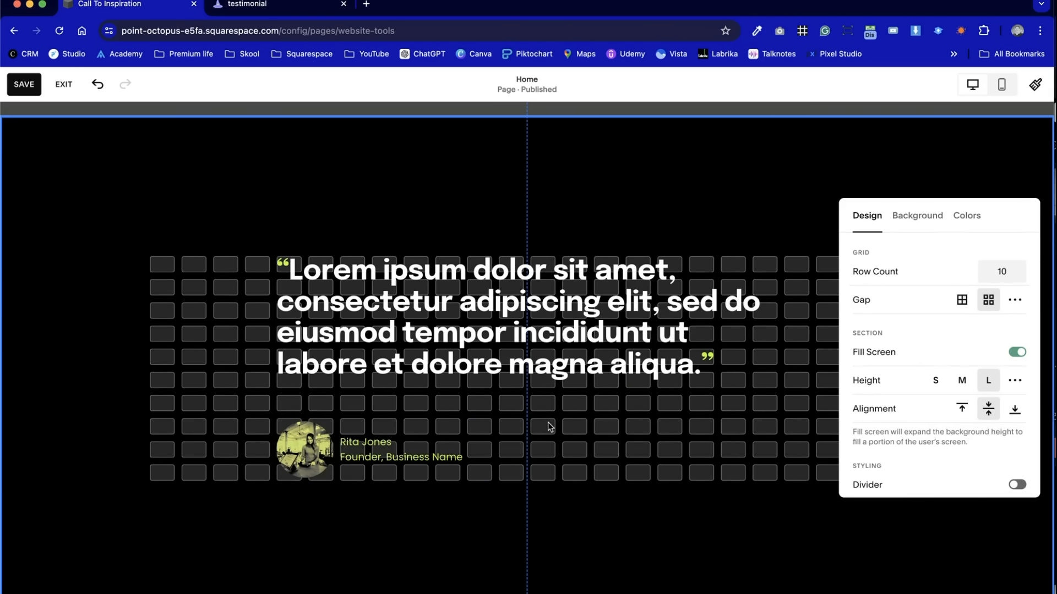
pyautogui.click(962, 380)
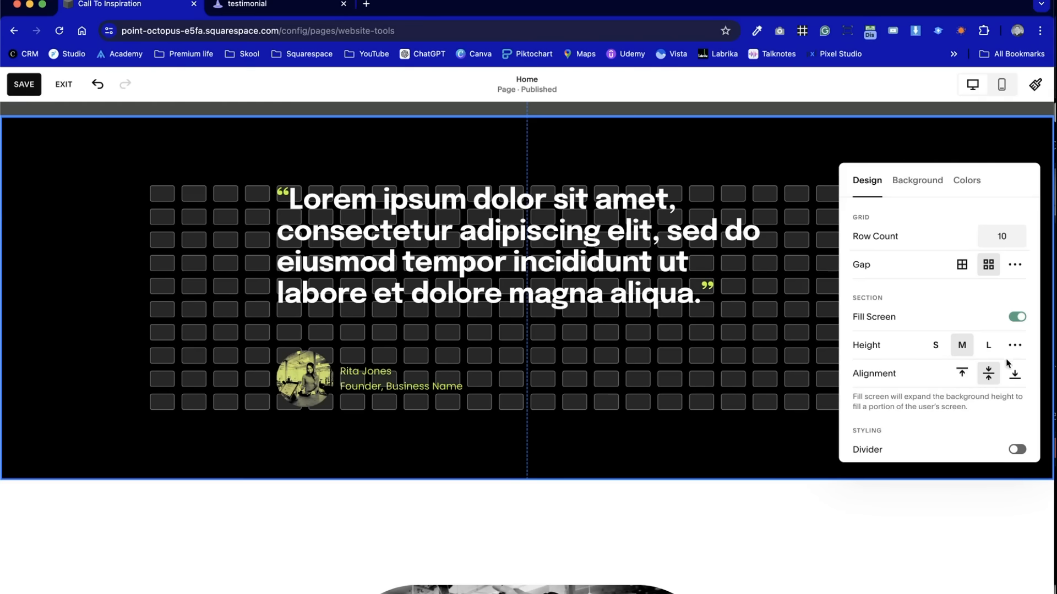
pyautogui.click(1015, 345)
pyautogui.scroll(3, 822, 319)
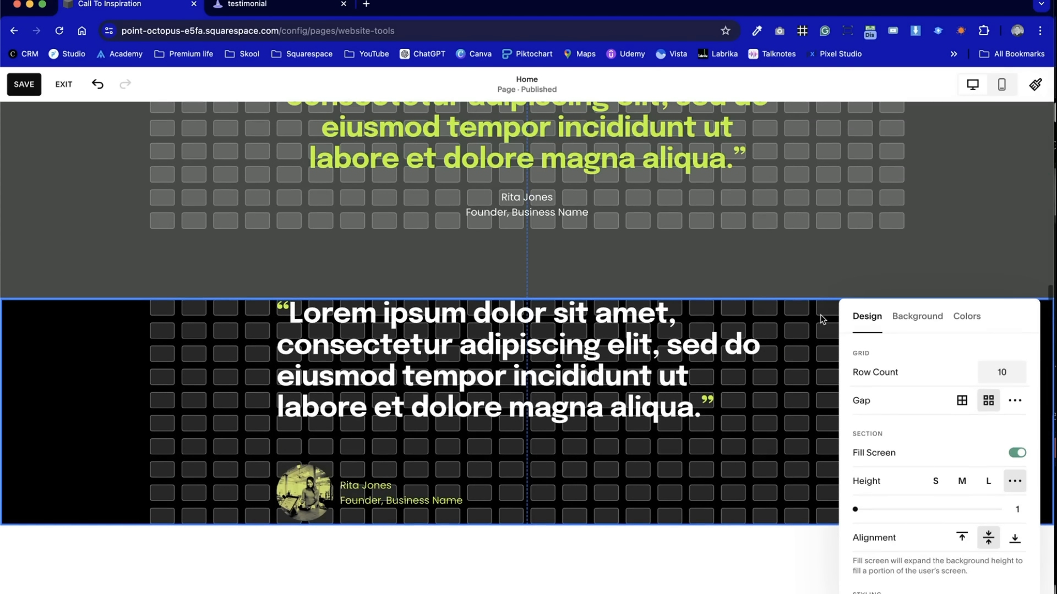
pyautogui.moveTo(857, 513); pyautogui.dragTo(941, 512)
pyautogui.scroll(-3, 693, 517)
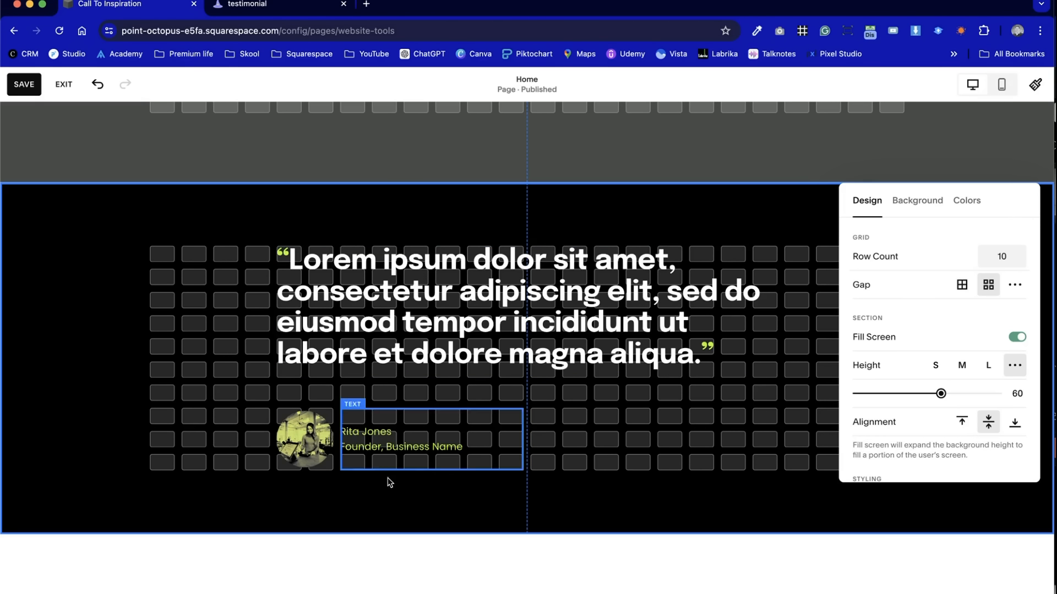
# Move the avatar and attribution up one row beneath the quote, and shift all three blocks down two rows
pyautogui.moveTo(420, 507); pyautogui.dragTo(317, 425)
pyautogui.click(550, 508)
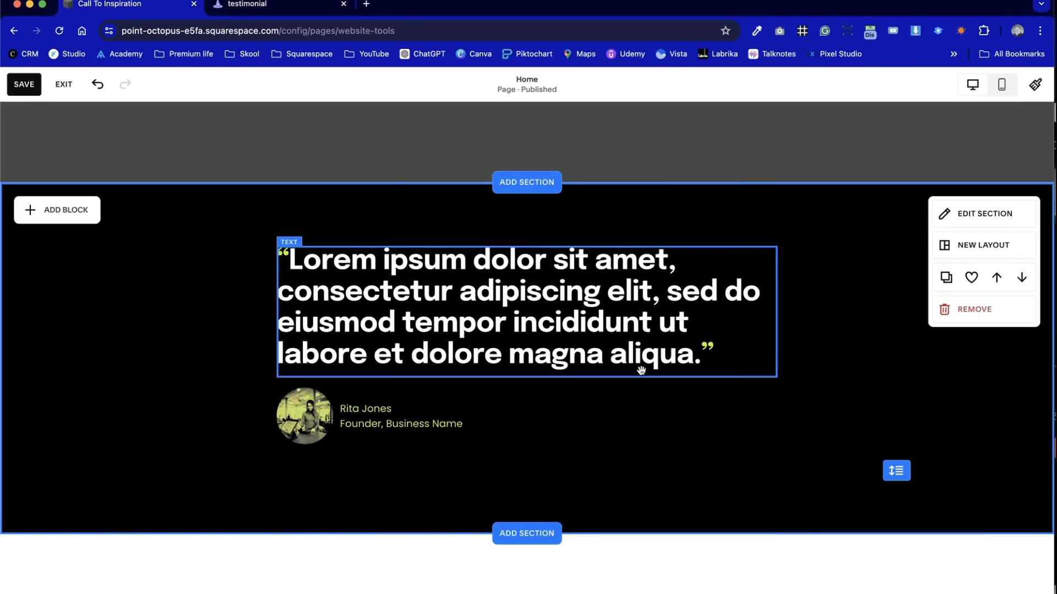
pyautogui.click(361, 306)
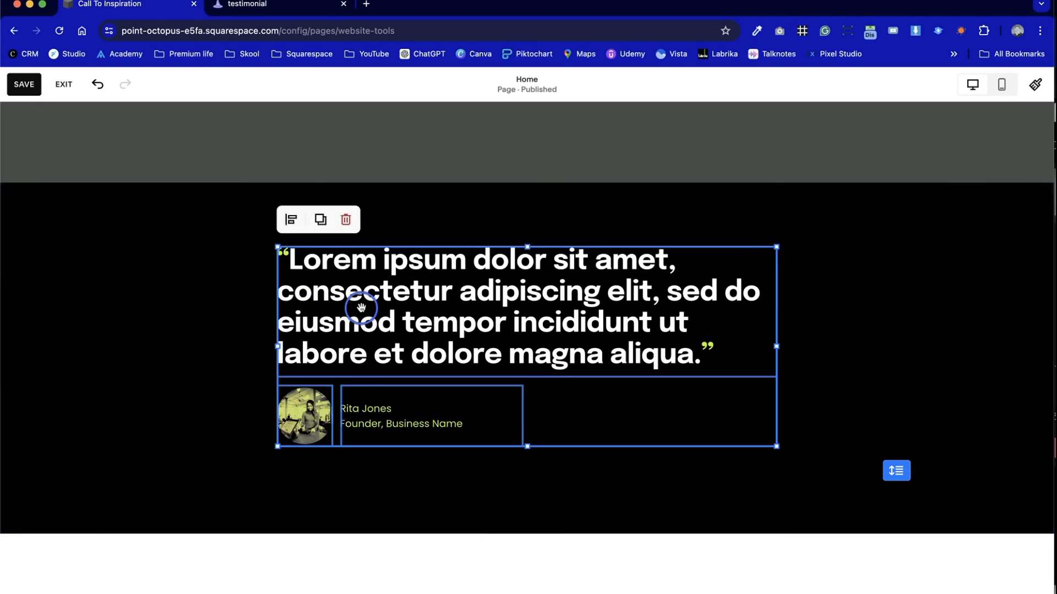
pyautogui.moveTo(361, 307); pyautogui.dragTo(355, 368)
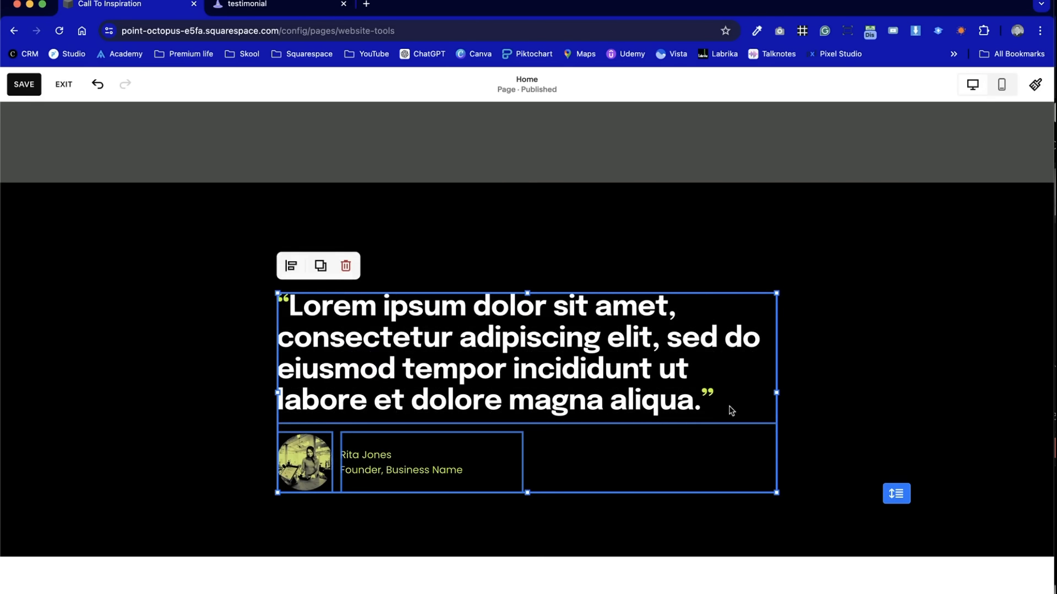
pyautogui.click(449, 459)
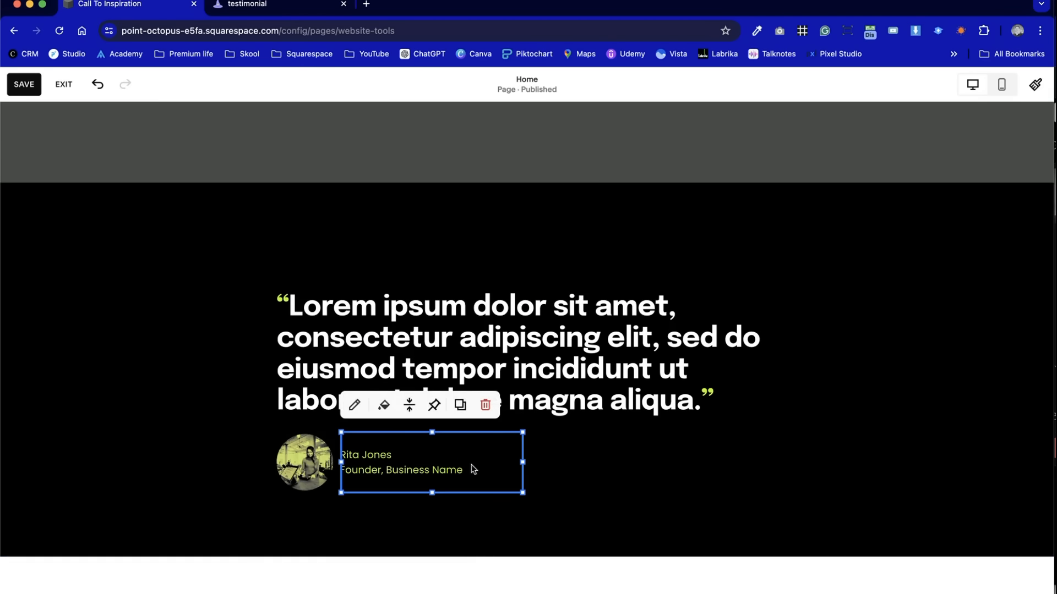
pyautogui.press('super+d')
pyautogui.click(610, 497)
pyautogui.click(526, 464)
pyautogui.click(572, 433)
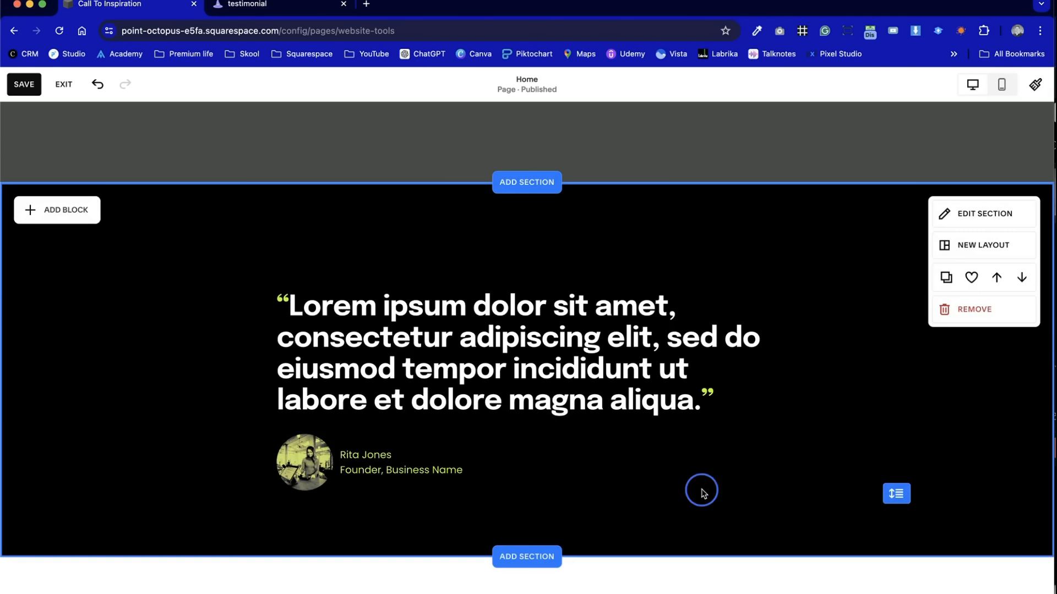
# Add an image block and fit it into the two empty rows above the quote, flush with the quote's left edge
pyautogui.click(80, 201)
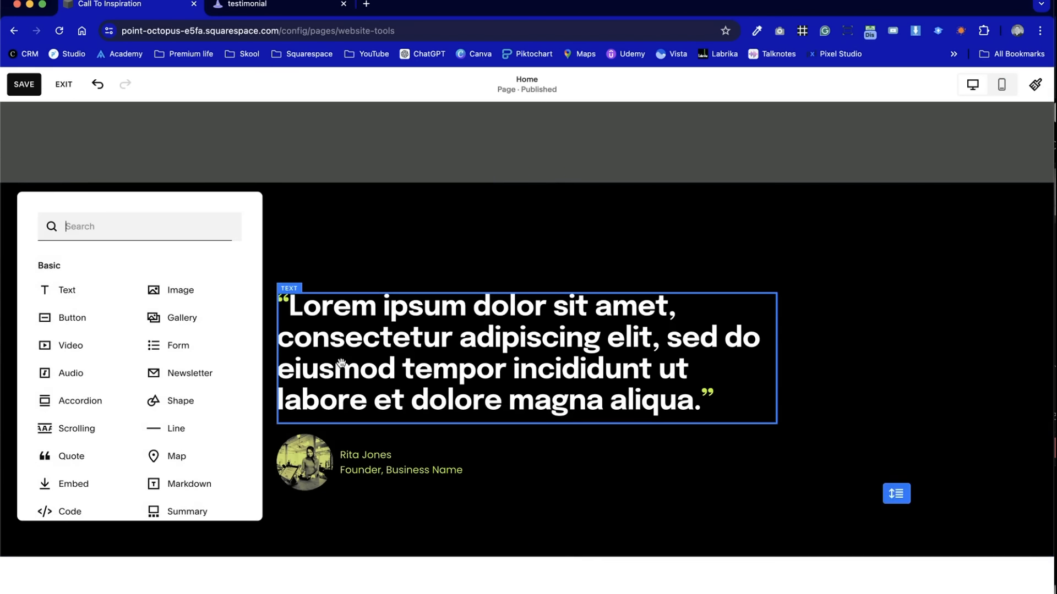
pyautogui.click(186, 287)
pyautogui.moveTo(219, 325); pyautogui.dragTo(345, 292)
pyautogui.moveTo(368, 373); pyautogui.dragTo(382, 284)
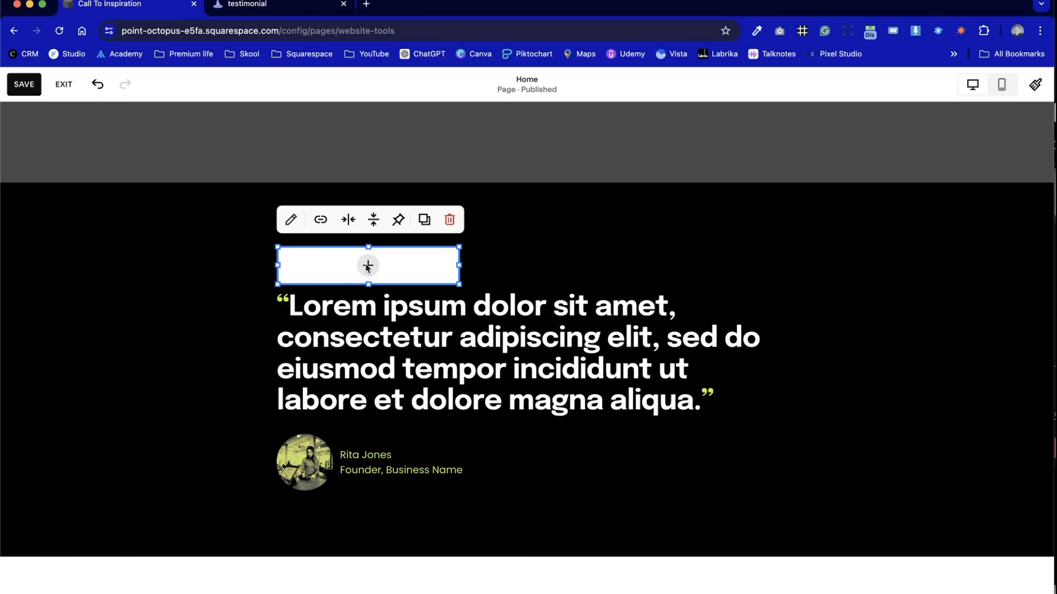
# Search the free stock images for "logo" and place the grey Apple logo photo in the new image block
pyautogui.click(368, 268)
pyautogui.click(365, 316)
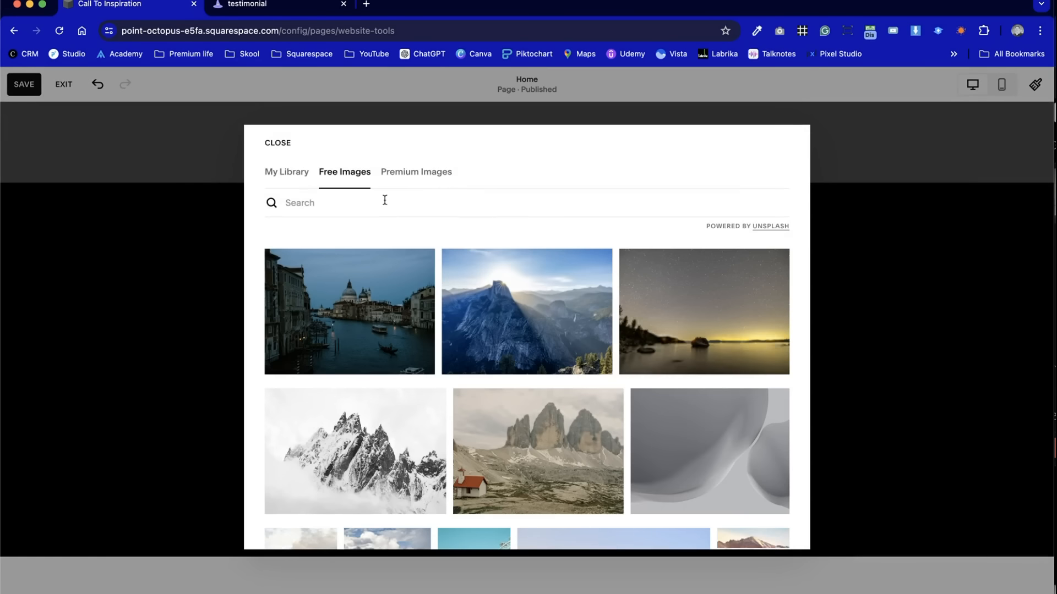
pyautogui.click(381, 208)
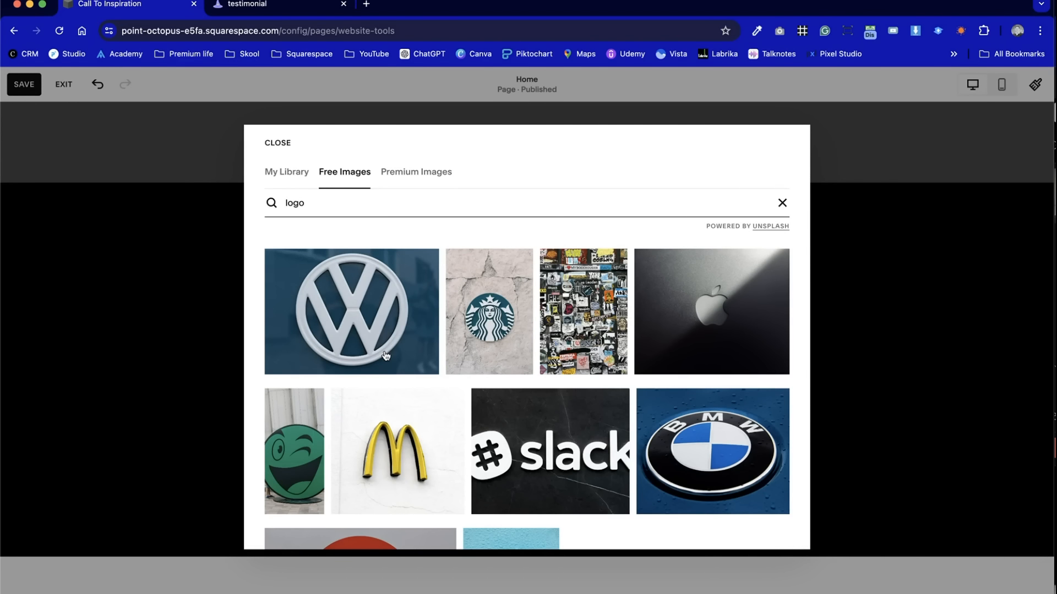
pyautogui.scroll(-2, 521, 503)
pyautogui.scroll(-3, 521, 506)
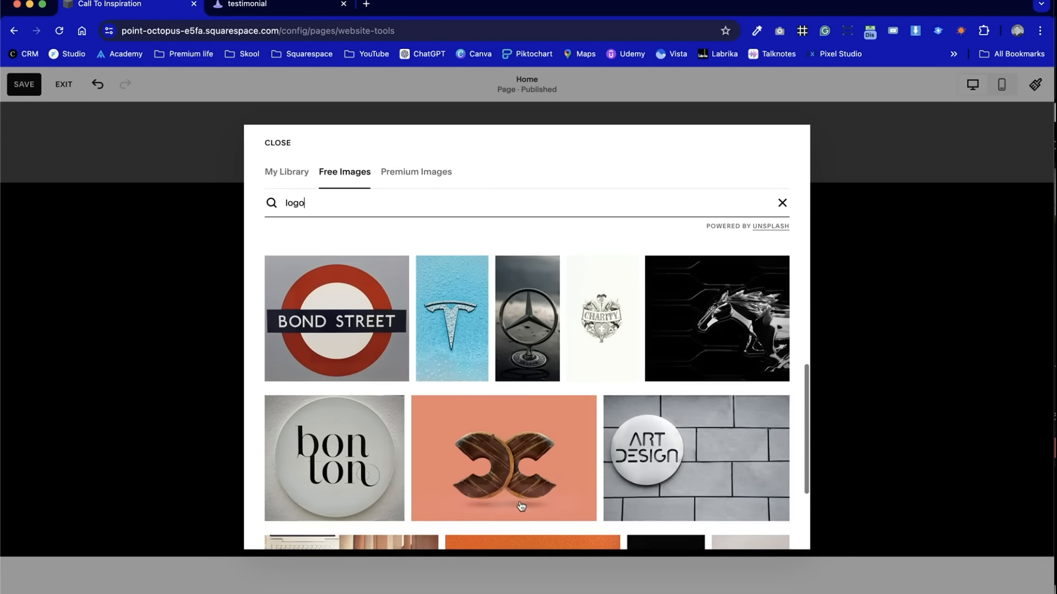
pyautogui.scroll(-5, 521, 506)
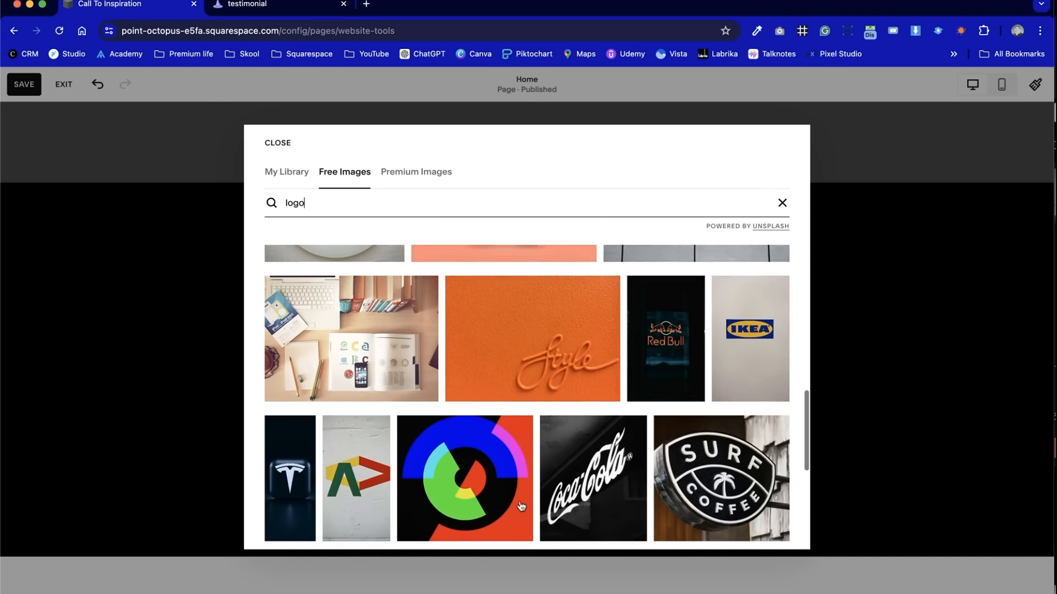
pyautogui.scroll(-5, 521, 507)
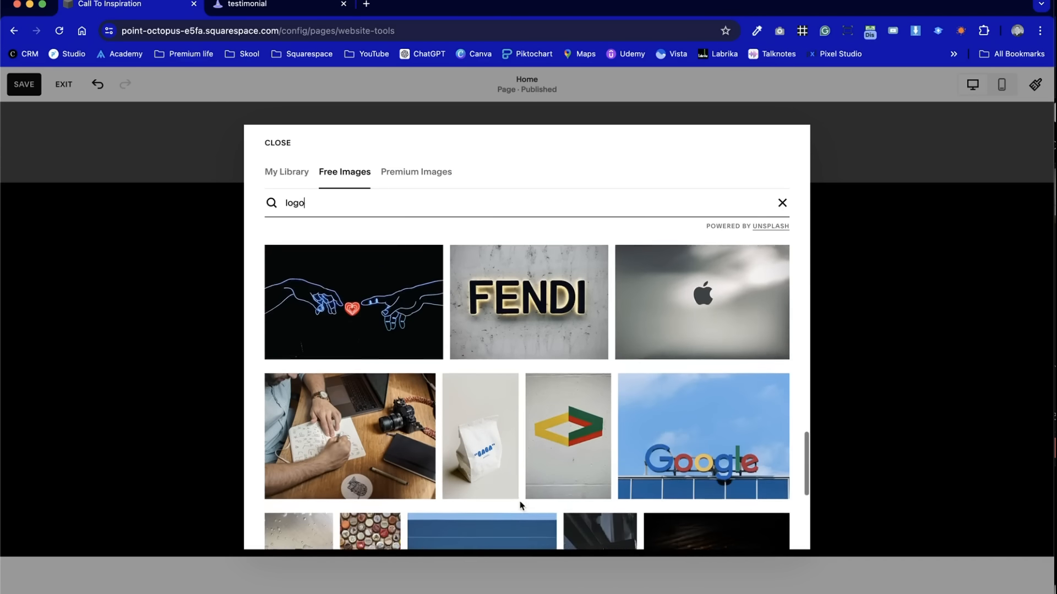
pyautogui.scroll(-2, 520, 506)
pyautogui.scroll(2, 520, 506)
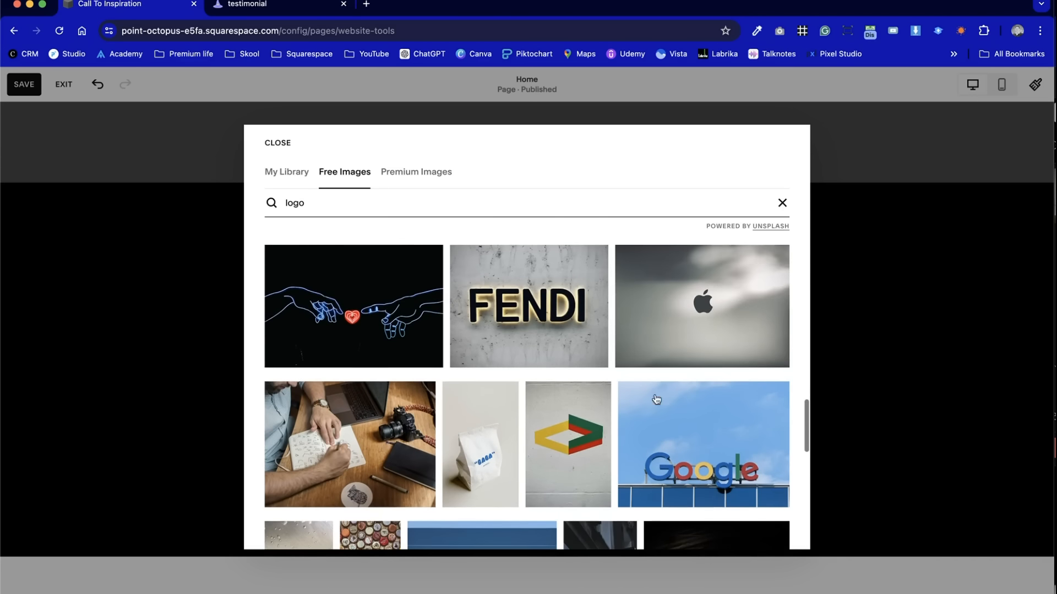
pyautogui.click(747, 297)
pyautogui.click(393, 435)
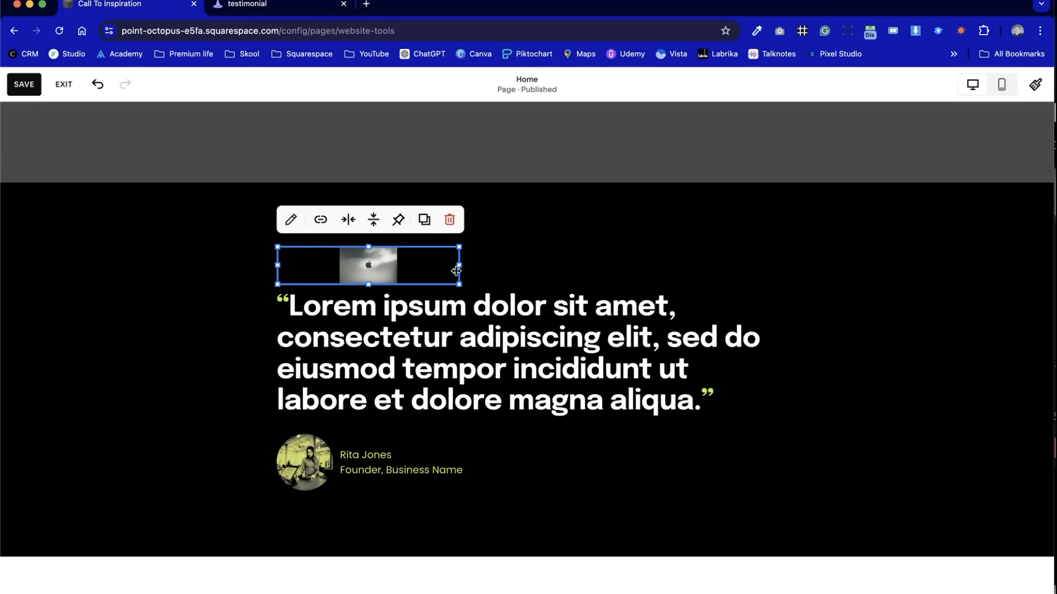
# Apply the Shape design to the logo image for a circular crop, and narrow its block while keeping it flush with the quote's left edge
pyautogui.click(291, 219)
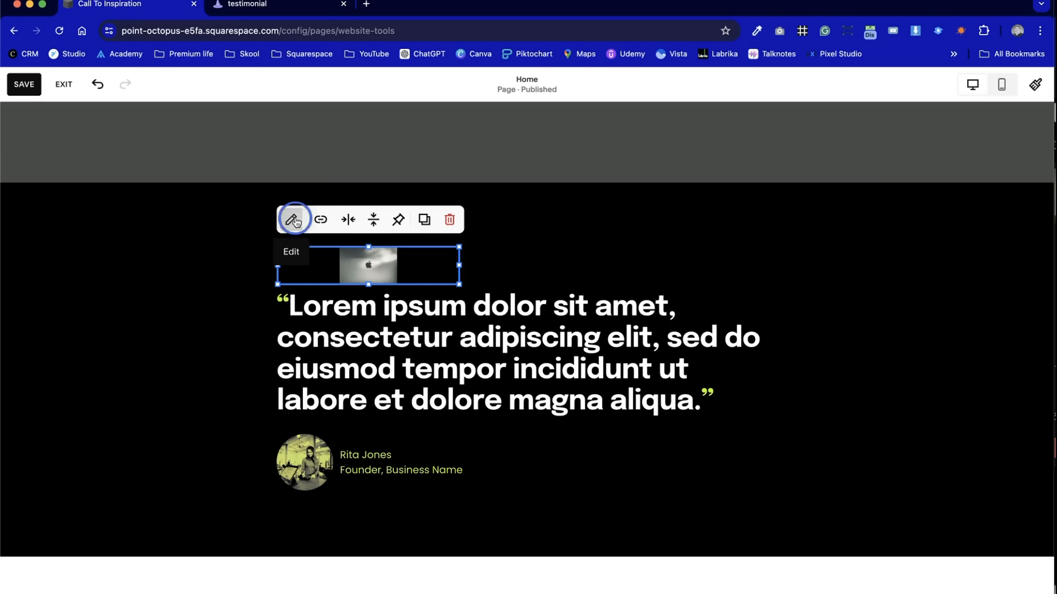
pyautogui.click(541, 269)
pyautogui.click(634, 308)
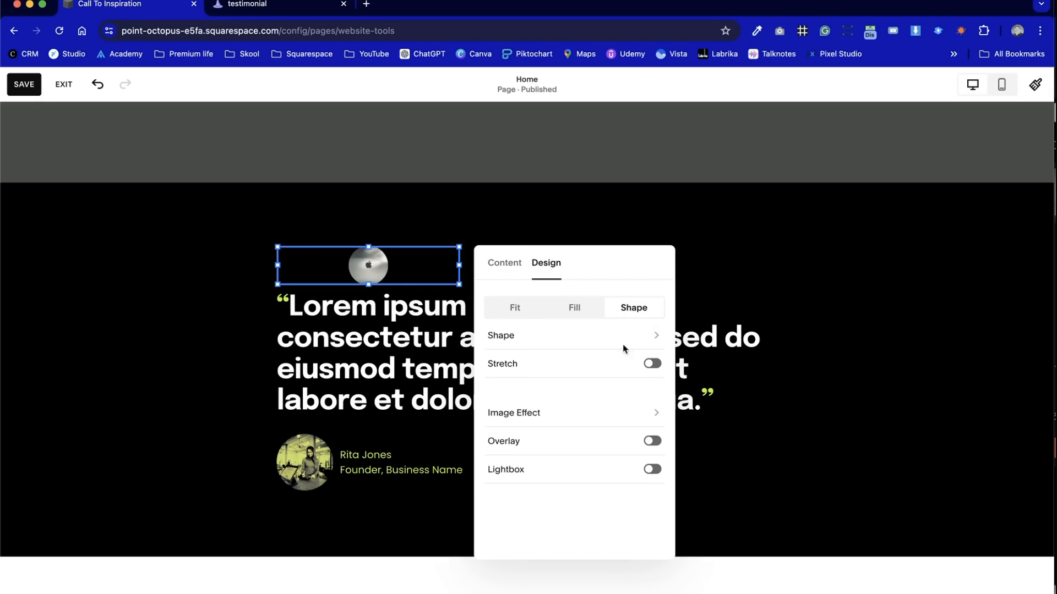
pyautogui.click(548, 217)
pyautogui.click(464, 271)
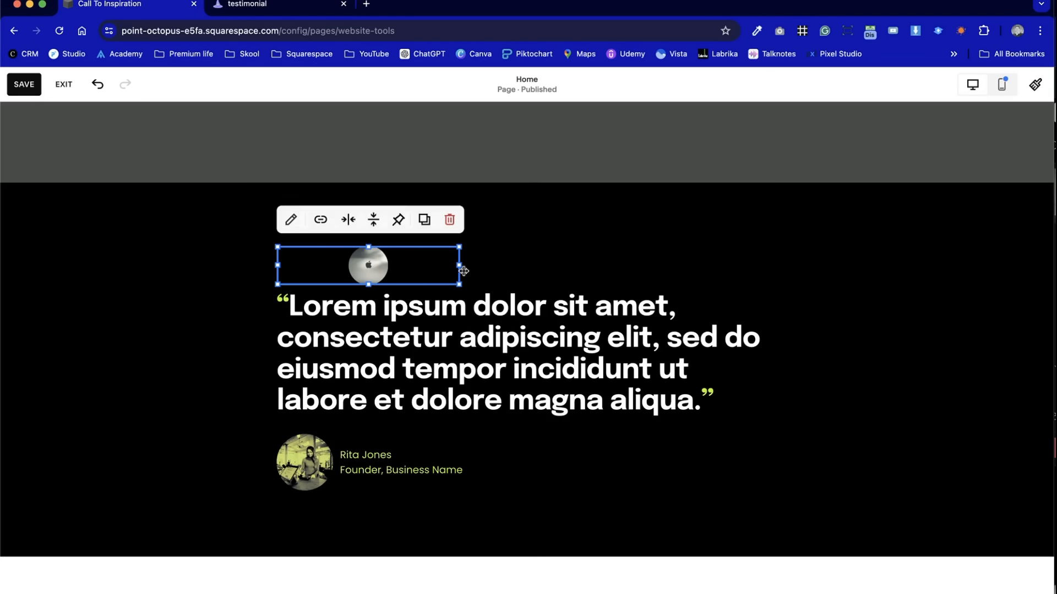
pyautogui.moveTo(459, 264); pyautogui.dragTo(363, 265)
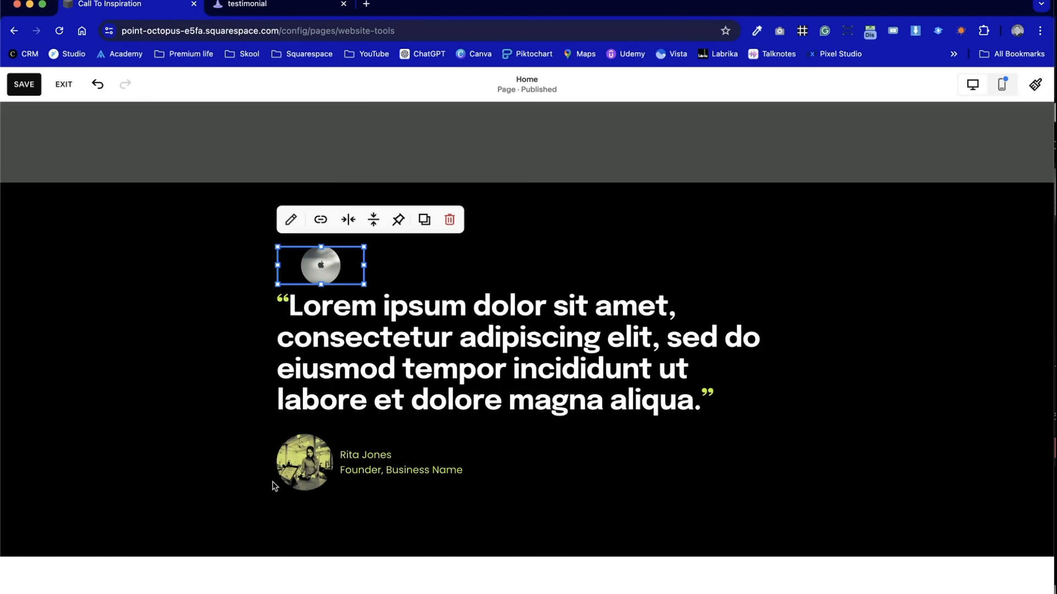
# Move the quote, avatar and attribution together down one row to leave a gap beneath the logo
pyautogui.click(305, 335)
pyautogui.moveTo(406, 354); pyautogui.dragTo(405, 370)
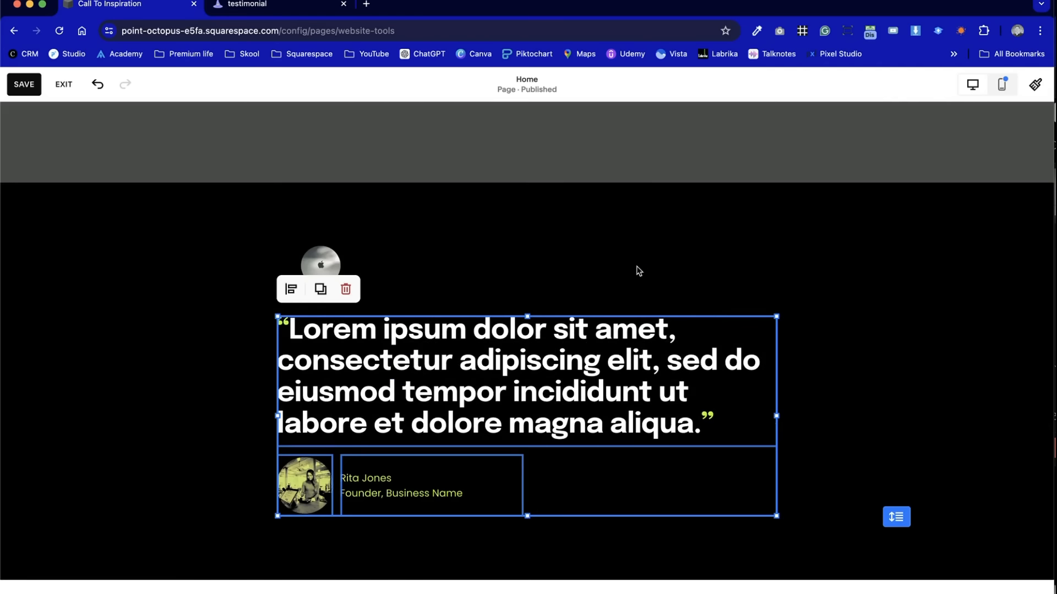
pyautogui.click(637, 271)
# Left-align the circular logo inside its block and narrow the block to the avatar's width
pyautogui.click(324, 273)
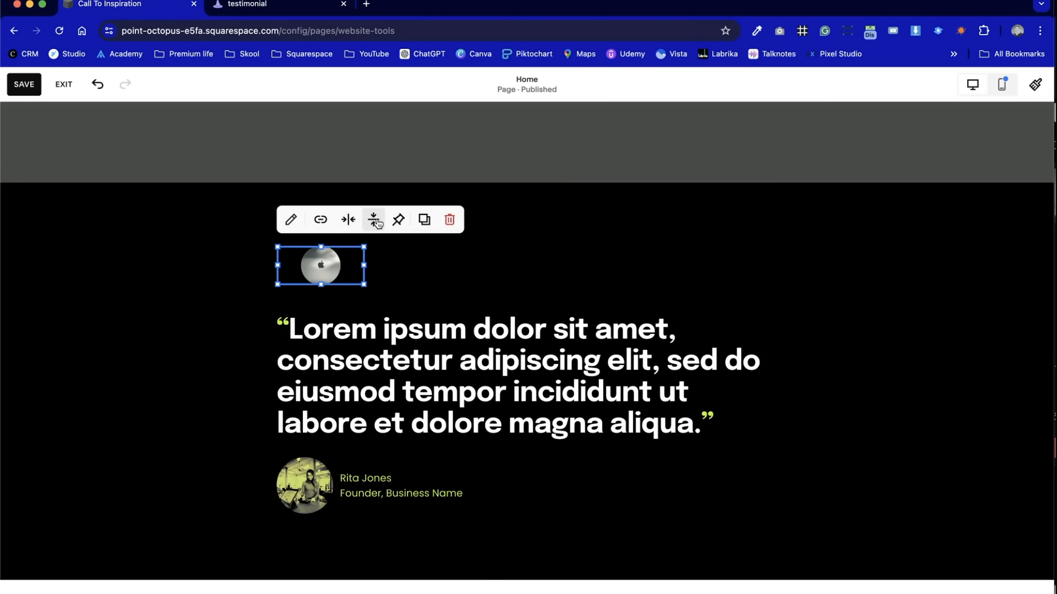
pyautogui.click(349, 219)
pyautogui.click(321, 250)
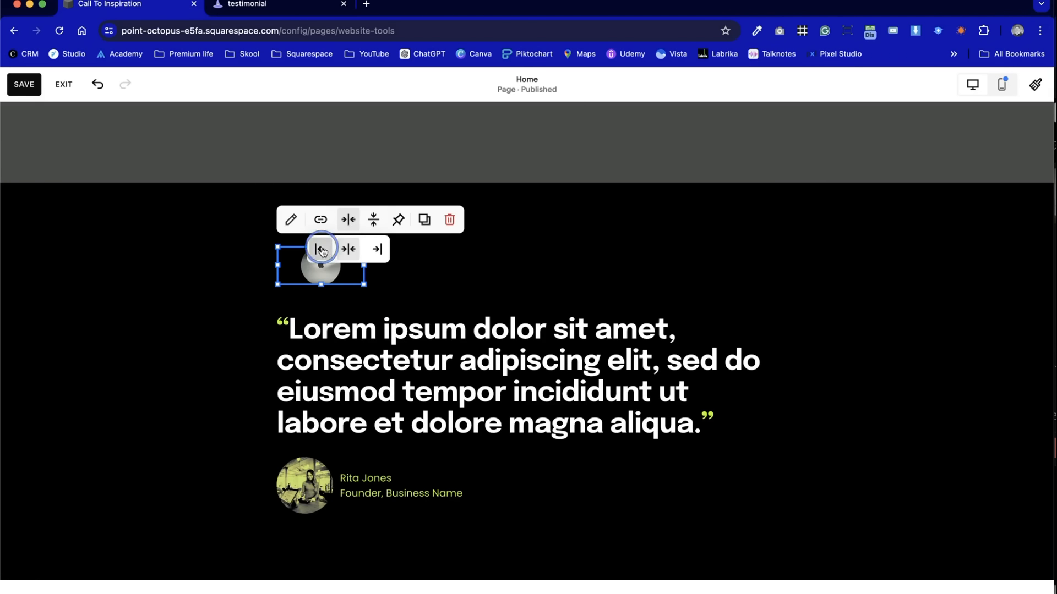
pyautogui.click(566, 276)
pyautogui.click(313, 266)
pyautogui.moveTo(367, 262); pyautogui.dragTo(333, 264)
pyautogui.click(440, 298)
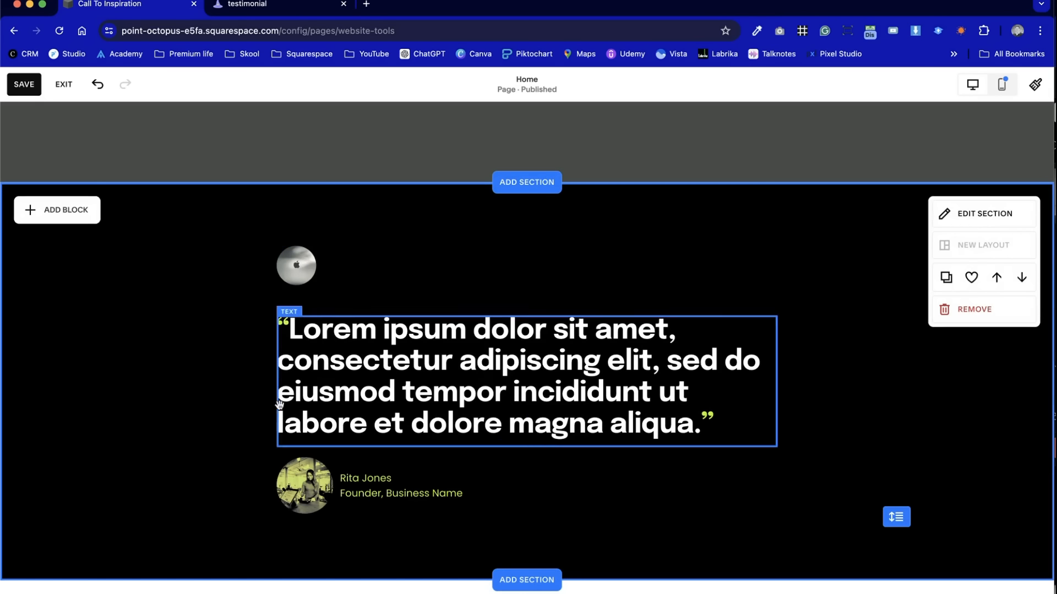
# Move the logo down one row directly above the quote, and shift all four testimonial blocks up one row together
pyautogui.moveTo(297, 246); pyautogui.dragTo(297, 269)
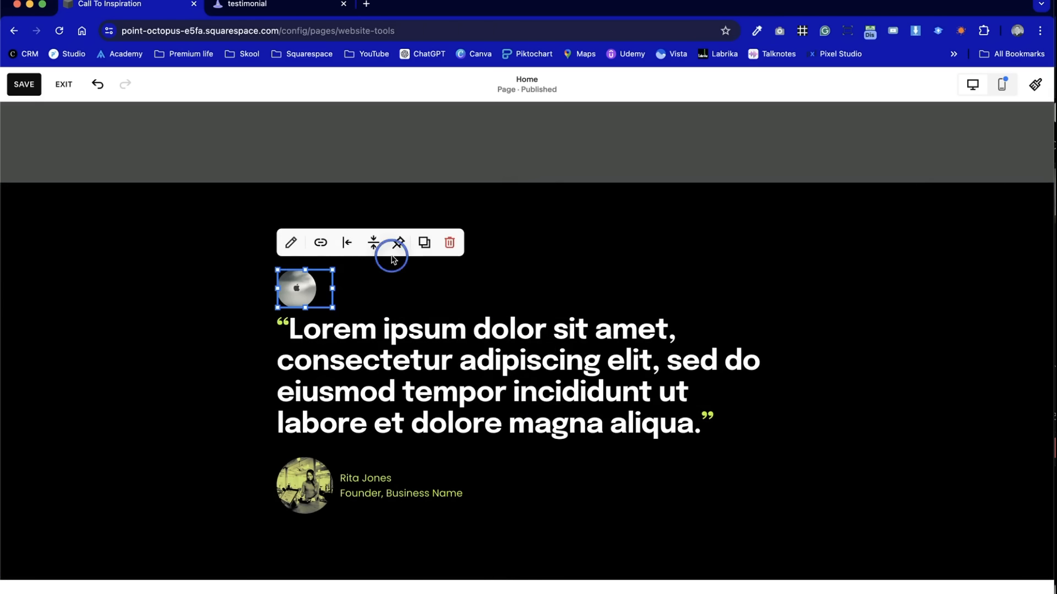
pyautogui.click(464, 540)
pyautogui.moveTo(379, 461); pyautogui.dragTo(314, 260)
pyautogui.click(593, 539)
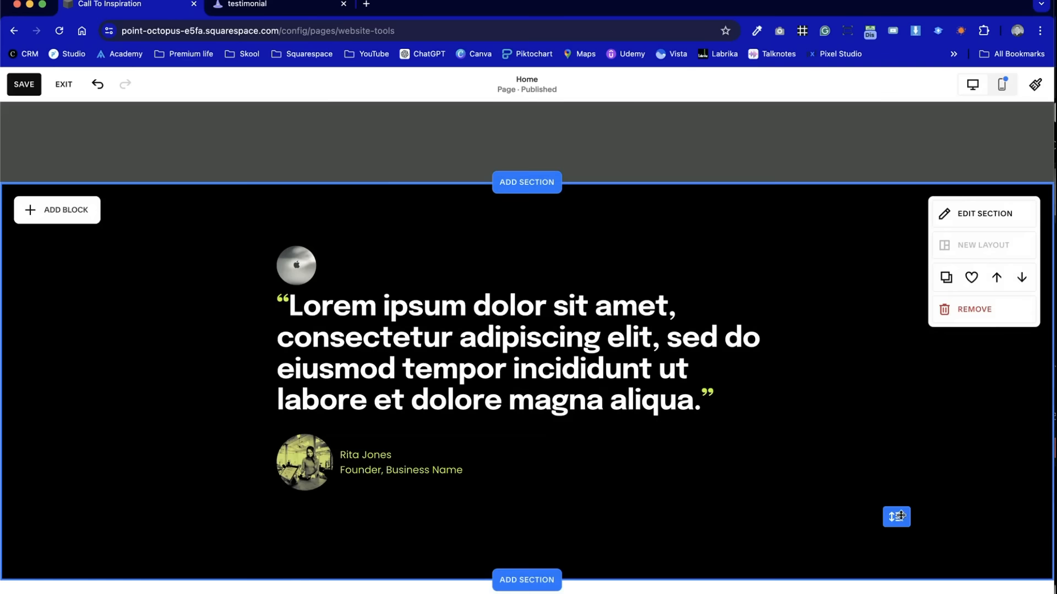
pyautogui.moveTo(897, 516); pyautogui.dragTo(936, 421)
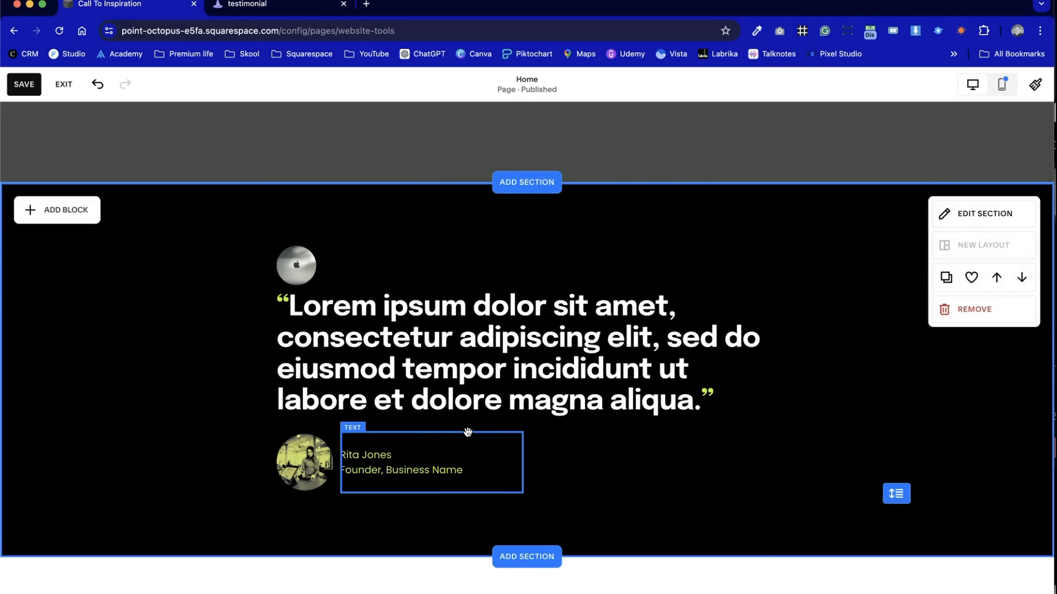
pyautogui.click(424, 467)
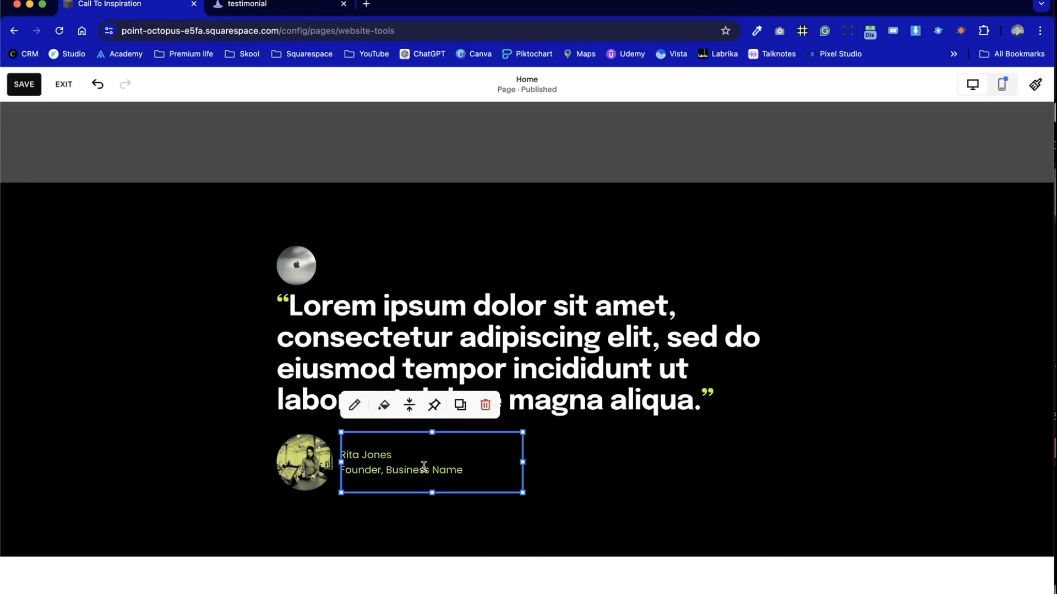
pyautogui.click(457, 407)
pyautogui.moveTo(448, 502); pyautogui.dragTo(419, 298)
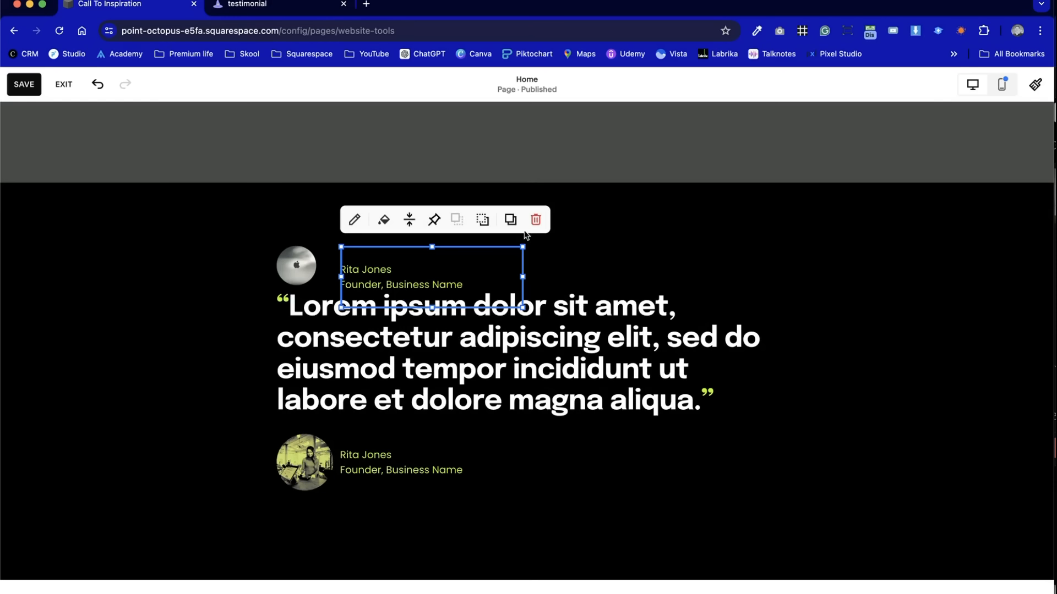
pyautogui.click(536, 220)
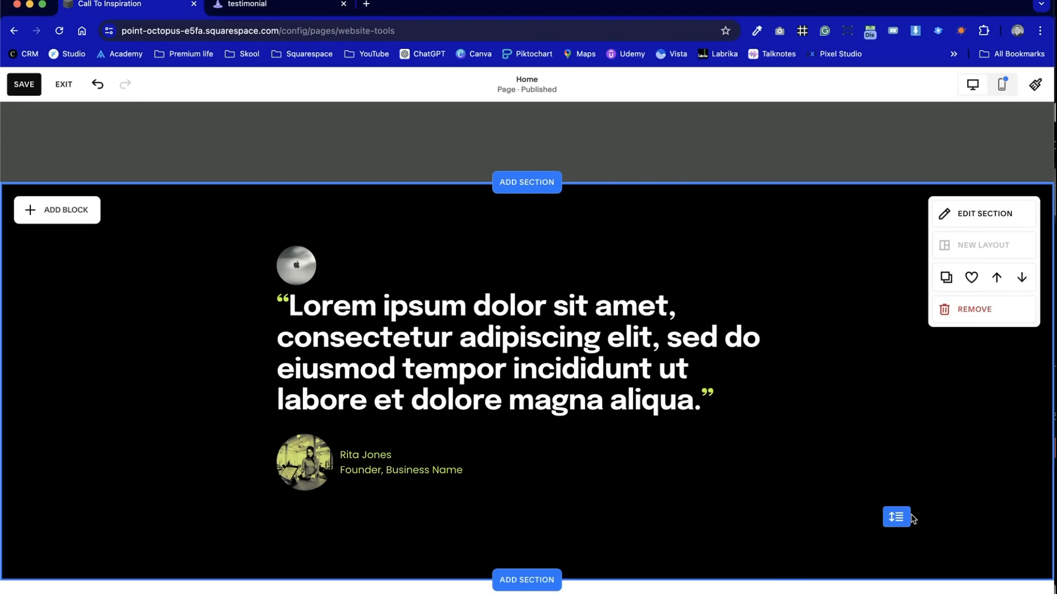
pyautogui.click(908, 428)
# Shorten the testimonial section by one row and change the line under the author's name to "Product Designer, Apple"
pyautogui.moveTo(900, 523); pyautogui.dragTo(898, 499)
pyautogui.click(763, 394)
pyautogui.doubleClick(381, 474)
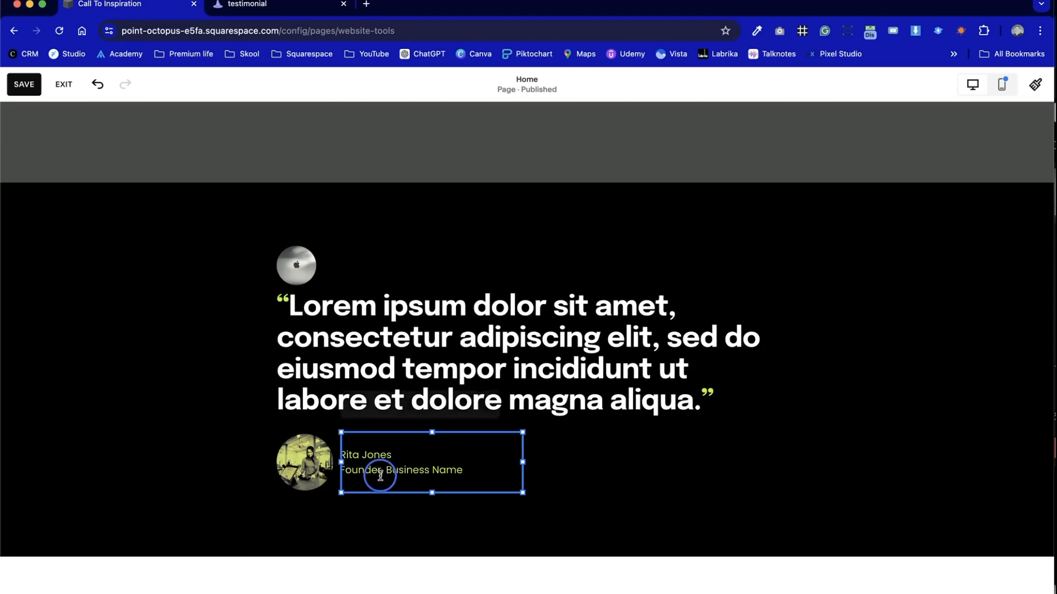
pyautogui.tripleClick(424, 472)
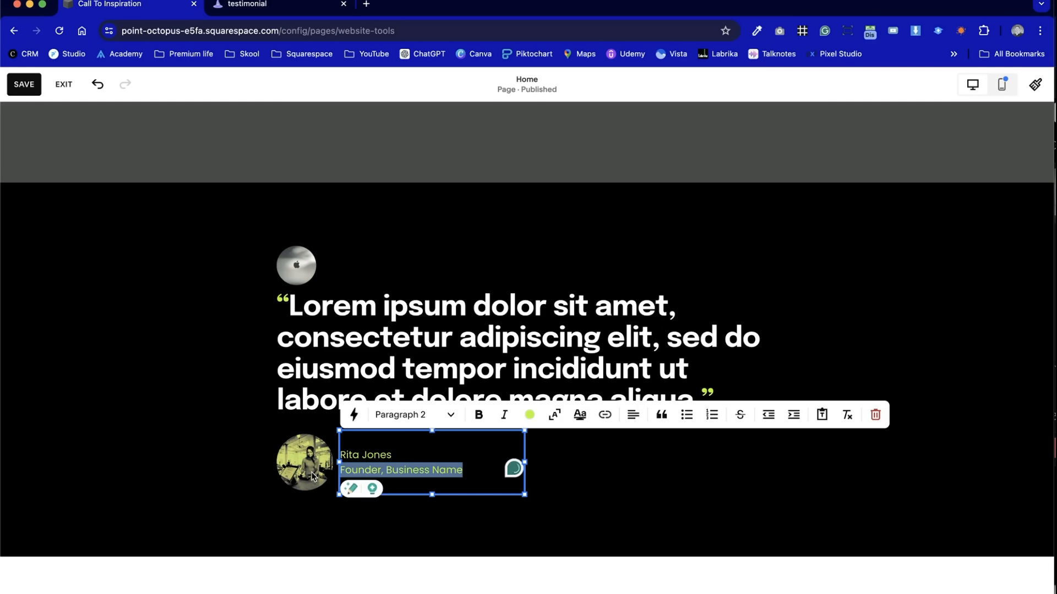
pyautogui.write('Or')
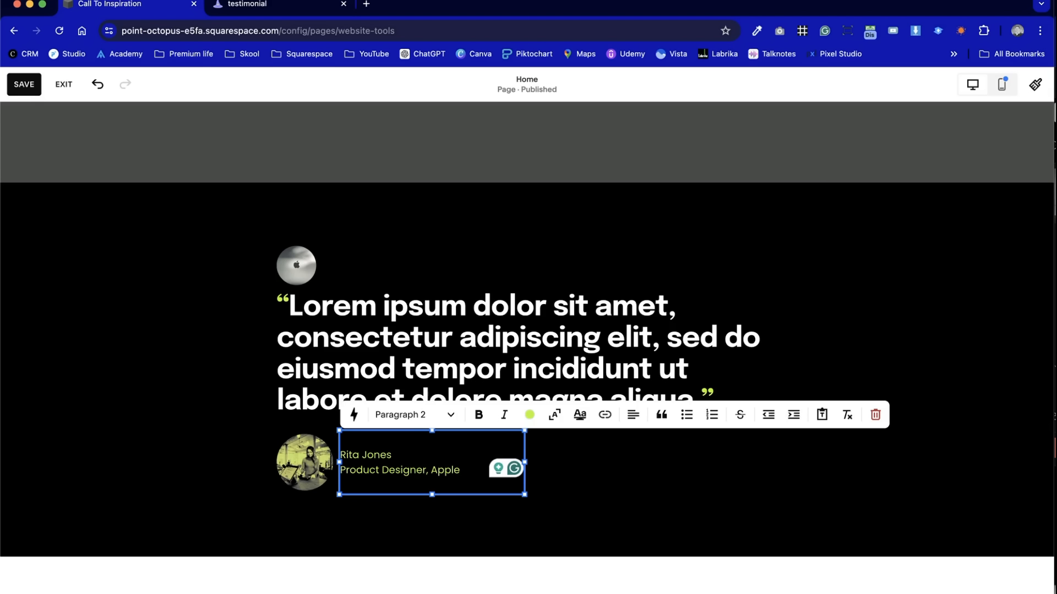
pyautogui.click(209, 474)
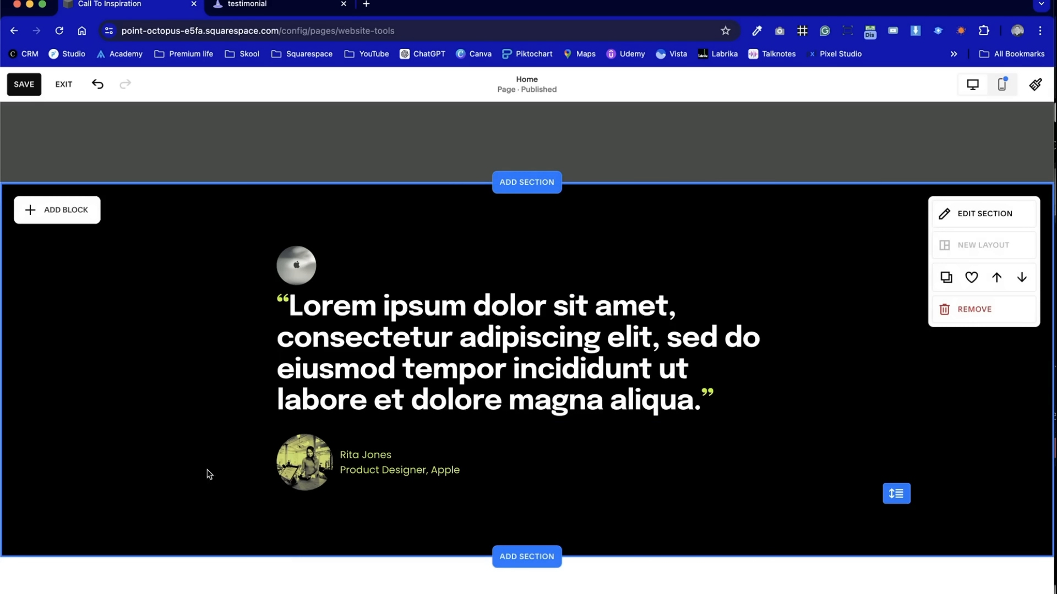
# Align the quote text vertically to the middle of its block
pyautogui.click(453, 346)
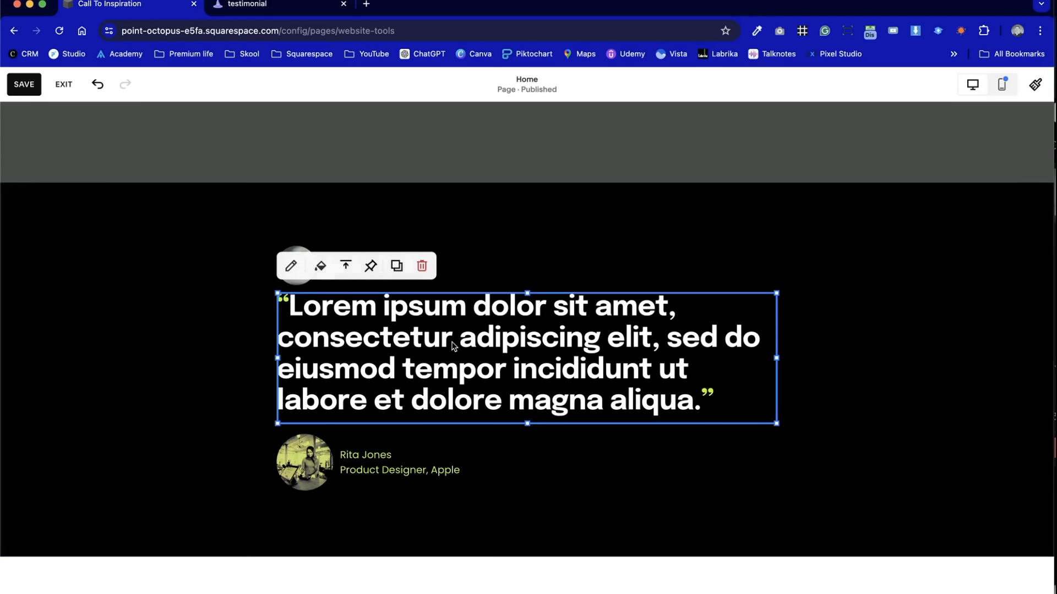
pyautogui.click(345, 267)
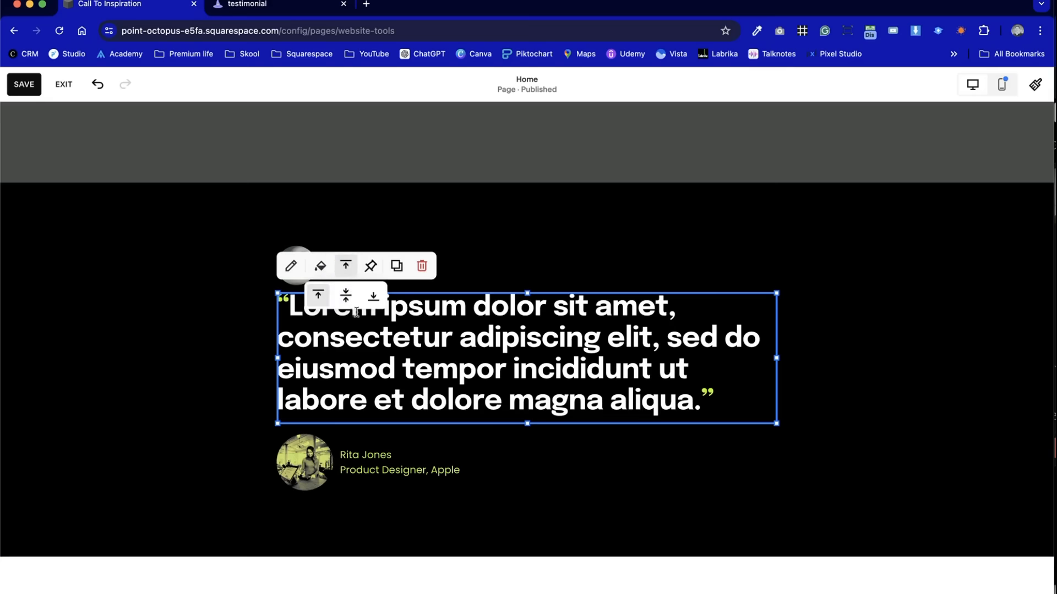
pyautogui.click(345, 294)
pyautogui.click(236, 306)
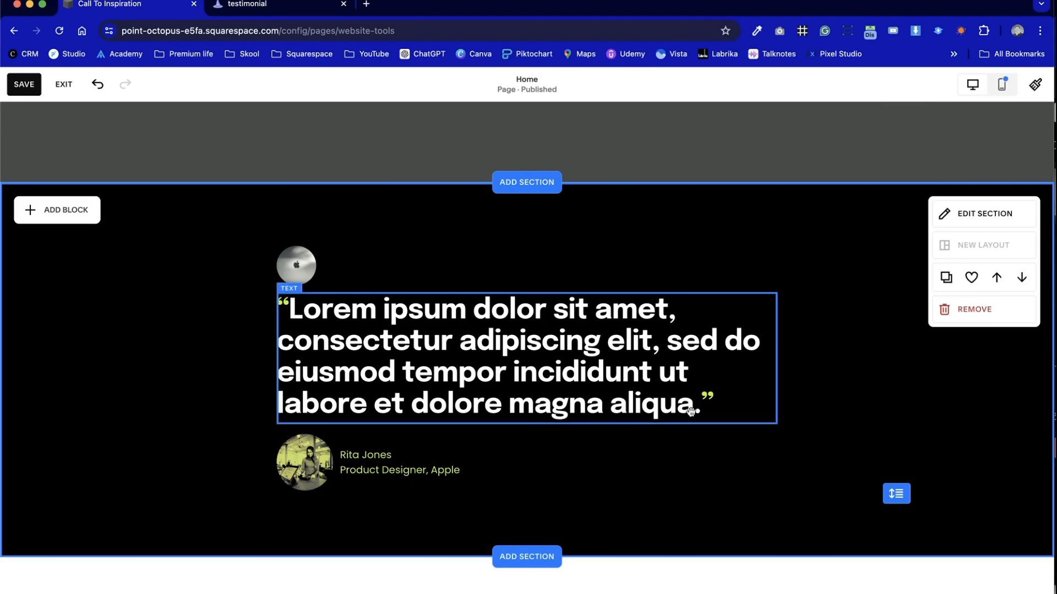
# Give the section's grid a custom gap of 20 horizontally and 17 vertically
pyautogui.click(958, 216)
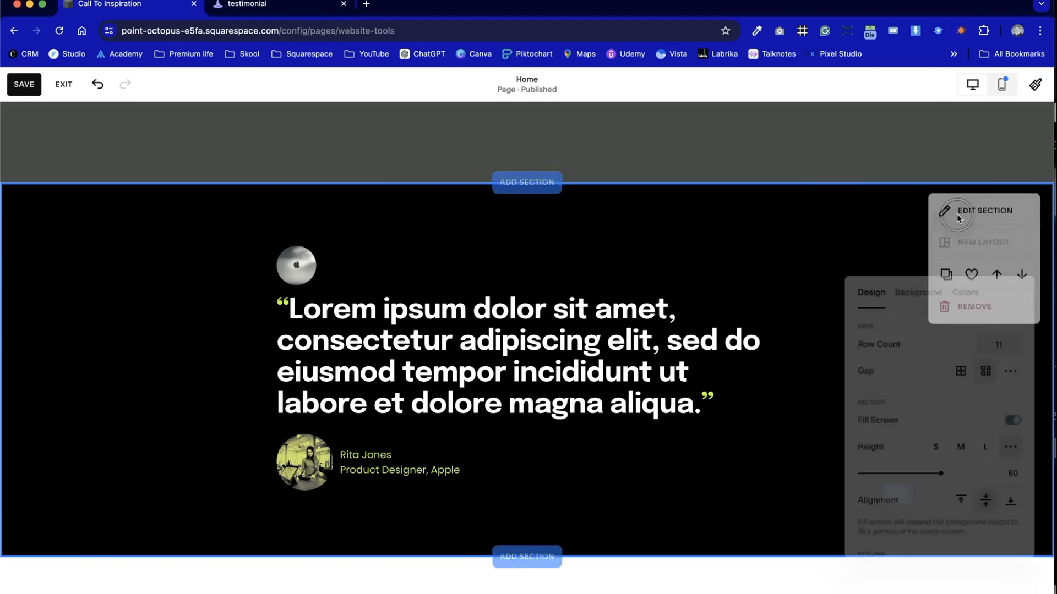
pyautogui.moveTo(1003, 267); pyautogui.dragTo(930, 207)
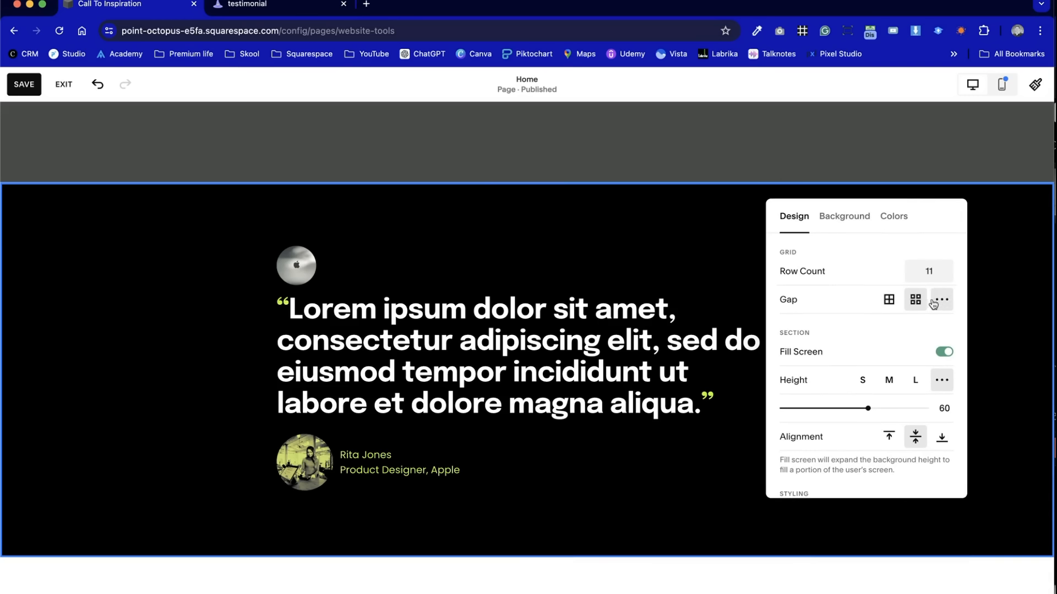
pyautogui.click(889, 301)
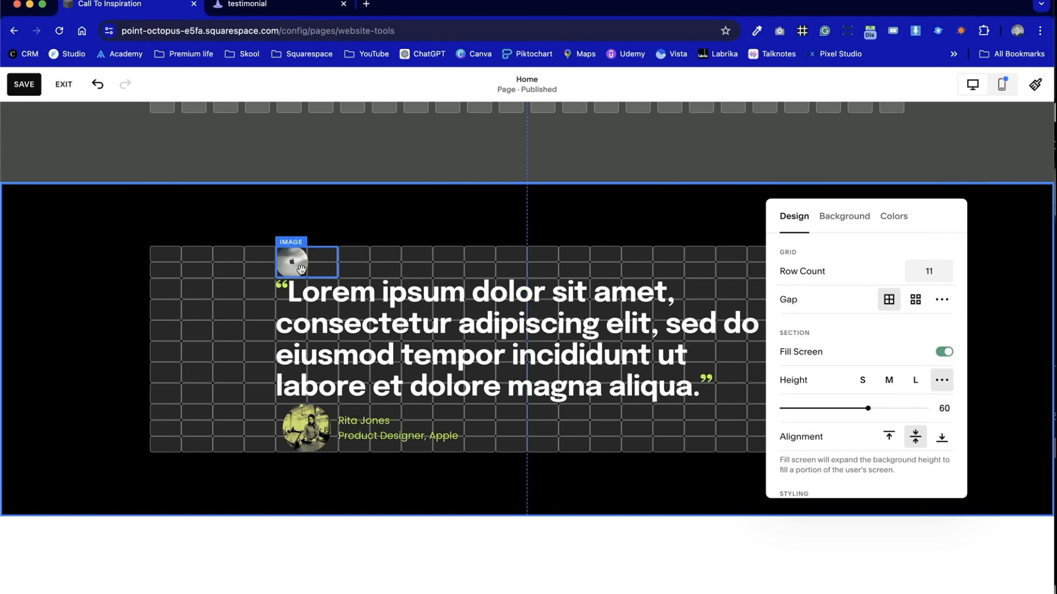
pyautogui.click(941, 299)
pyautogui.moveTo(803, 357); pyautogui.dragTo(852, 358)
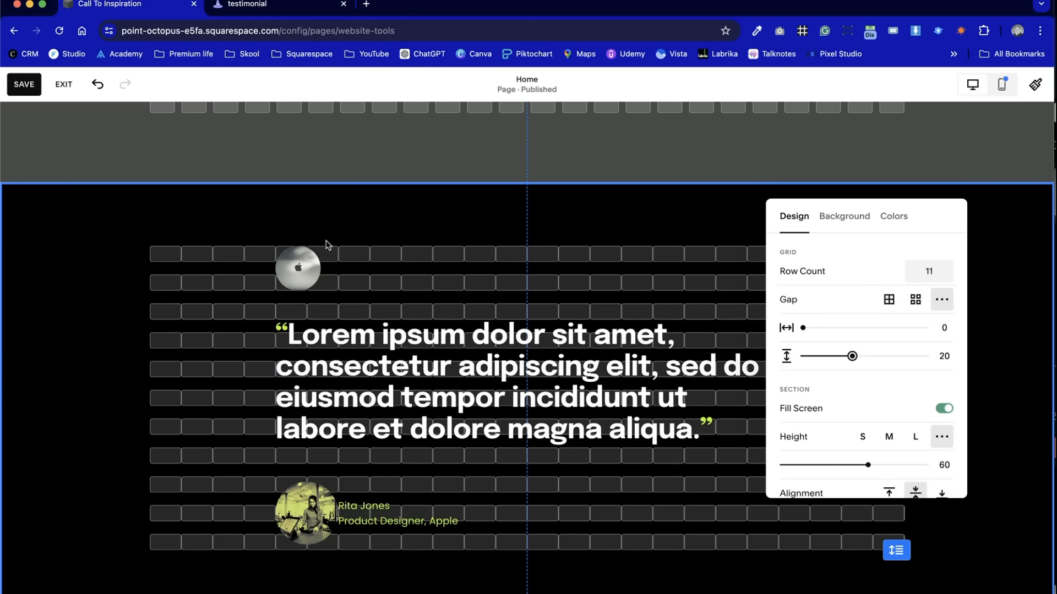
pyautogui.moveTo(842, 362); pyautogui.dragTo(844, 353)
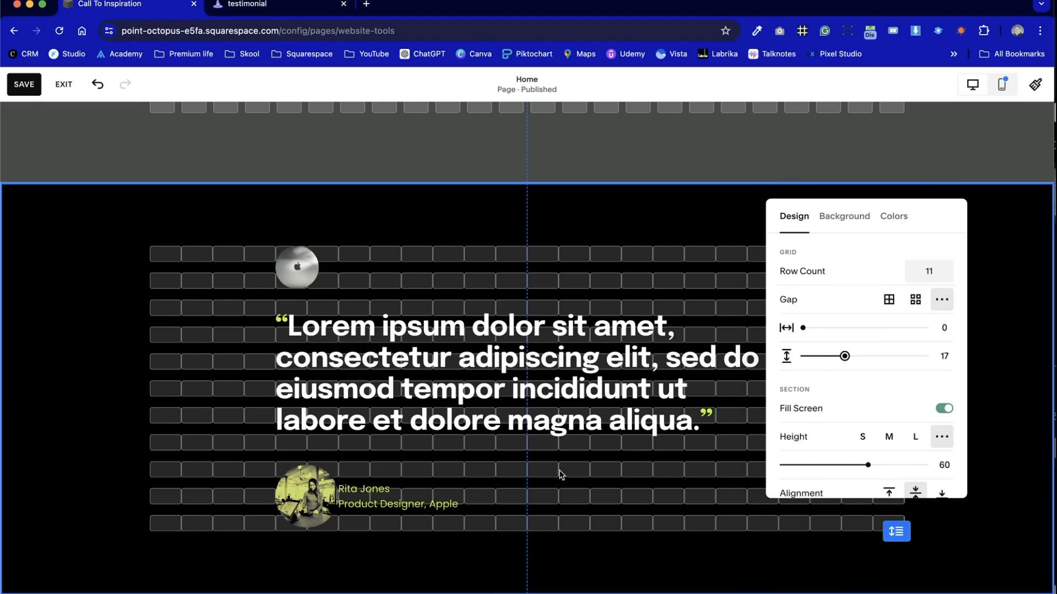
pyautogui.moveTo(803, 328); pyautogui.dragTo(852, 326)
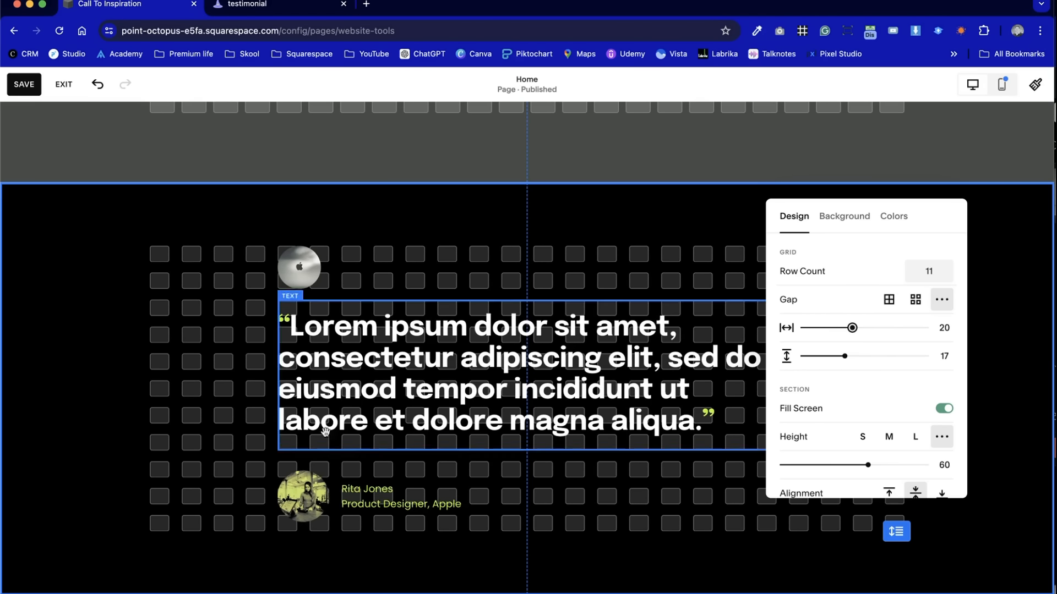
pyautogui.click(227, 378)
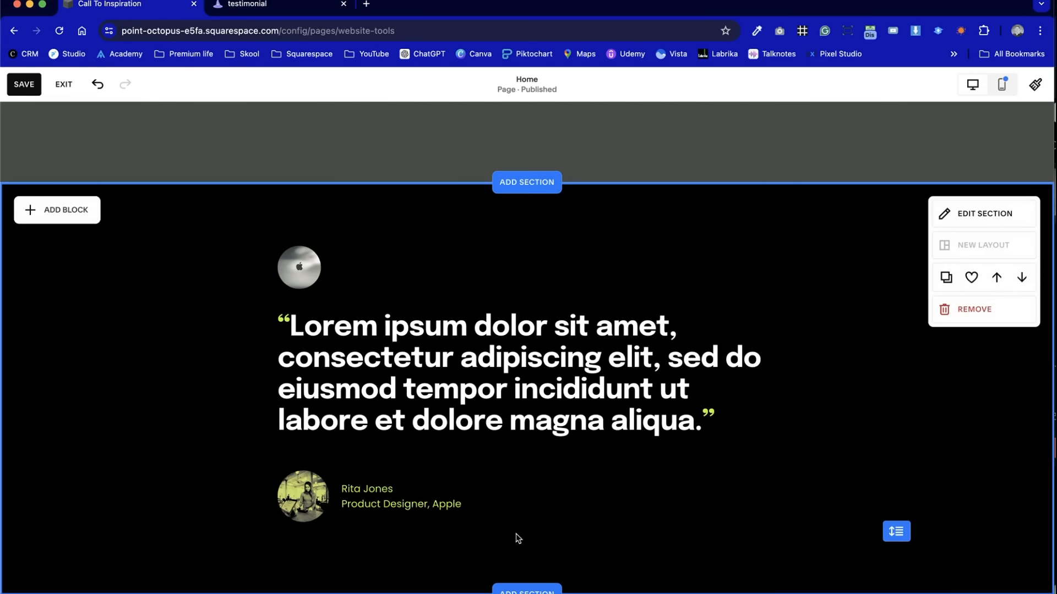
# Review the black testimonial section and compare it with the reference testimonial on calltoinspiration.com
pyautogui.scroll(-1, 926, 458)
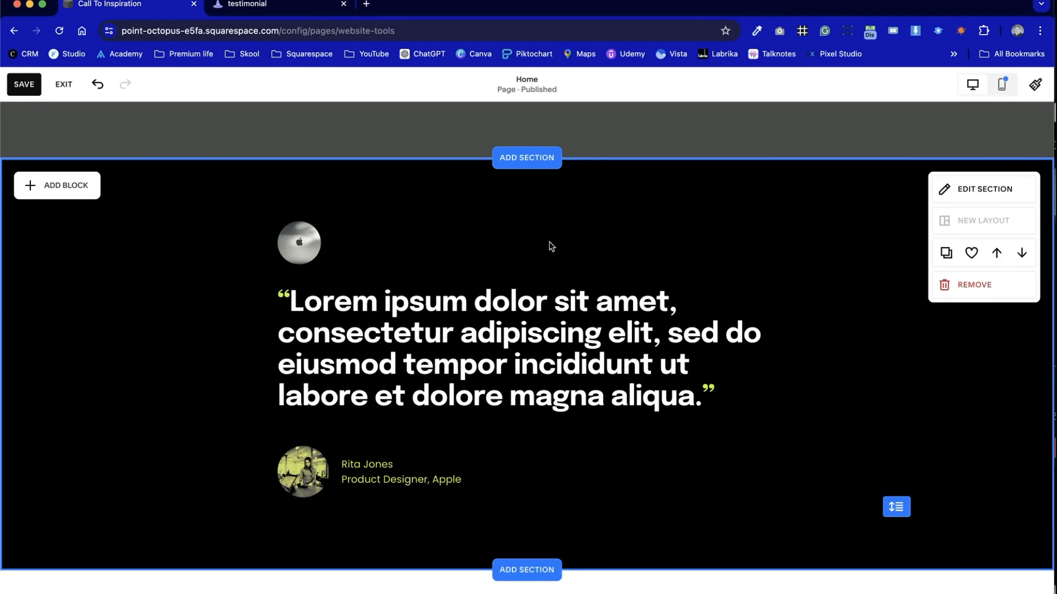
pyautogui.click(300, 242)
pyautogui.click(432, 252)
pyautogui.scroll(-5, 701, 261)
pyautogui.scroll(12, 701, 259)
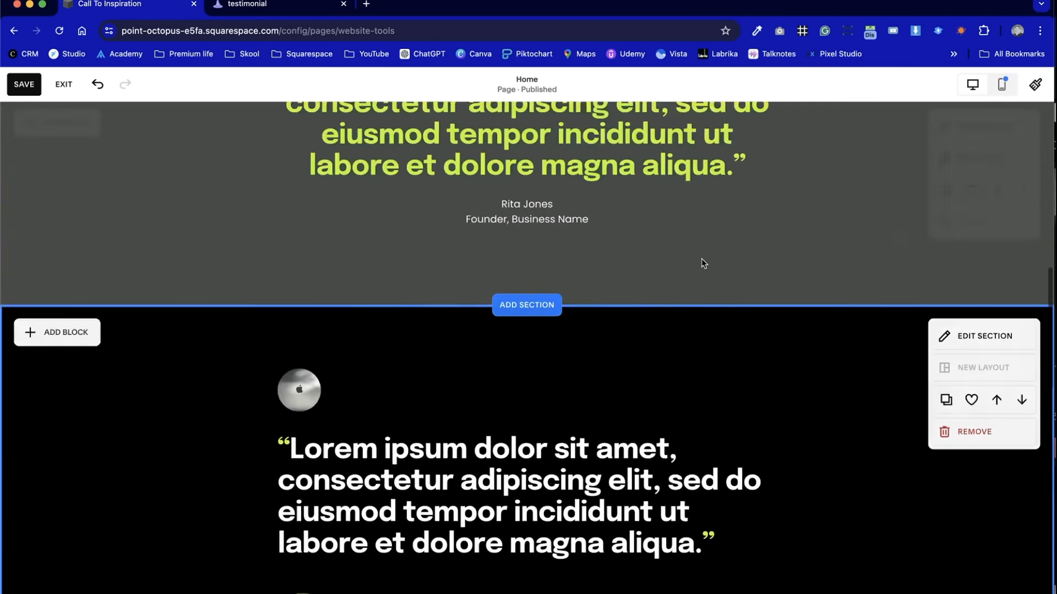
pyautogui.scroll(-8, 701, 259)
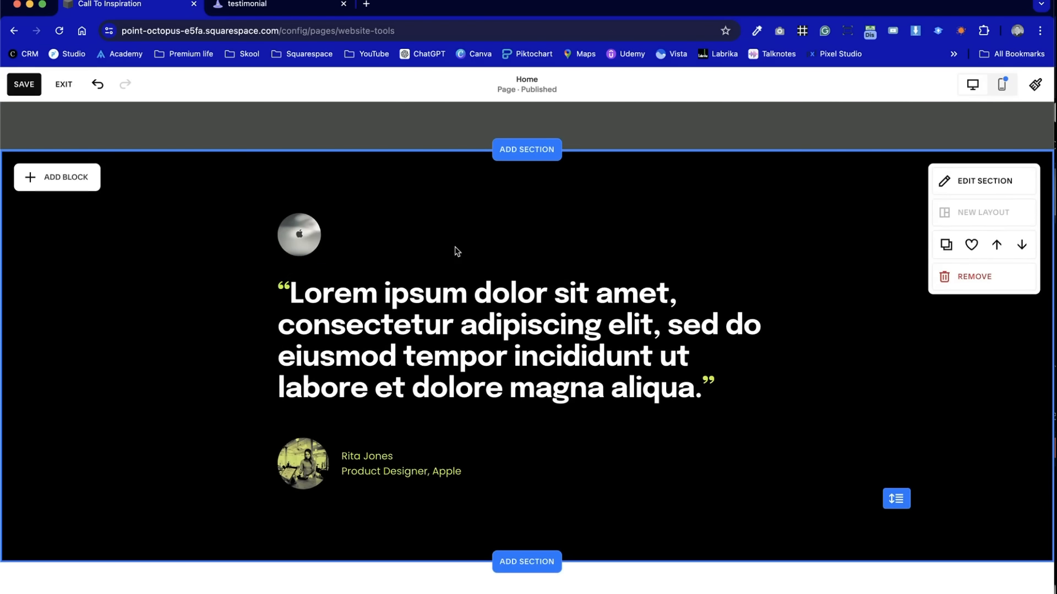
pyautogui.hotkey('ctrl', 'Tab')
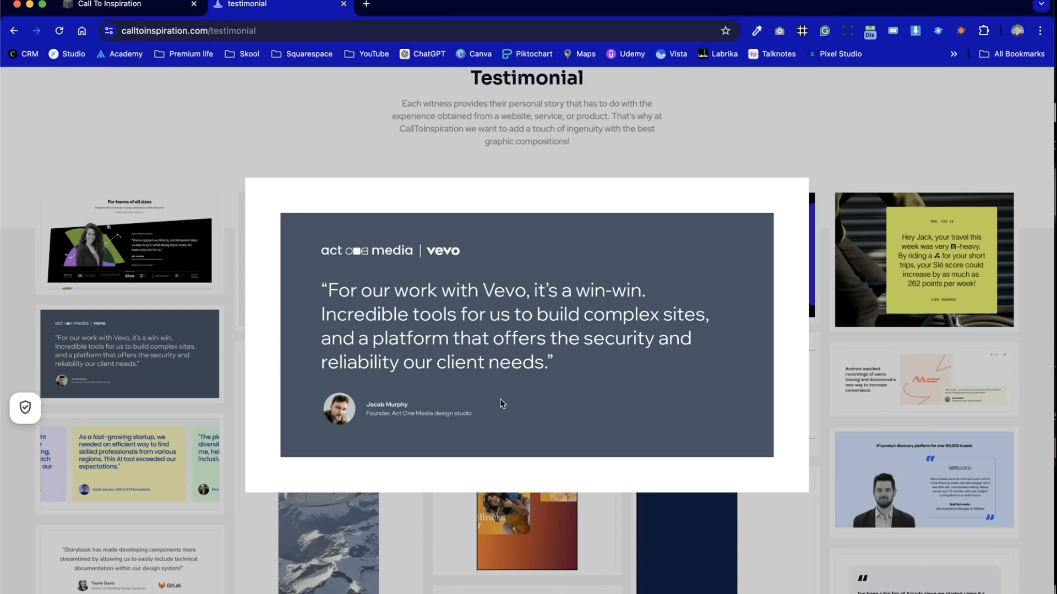
pyautogui.hotkey('ctrl', 'shift', 'Tab')
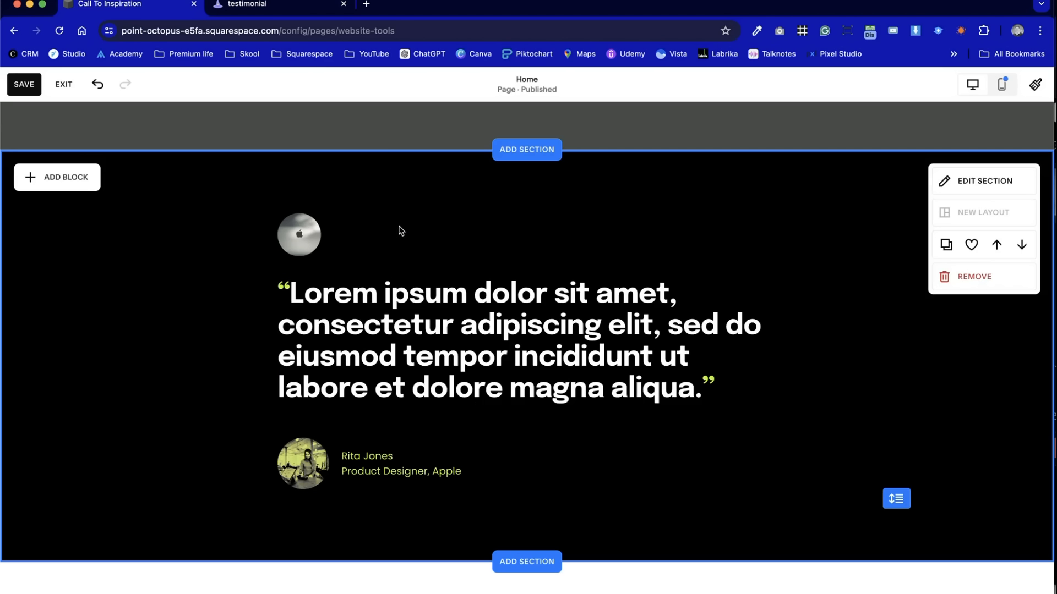
pyautogui.hotkey('ctrl', 'Tab')
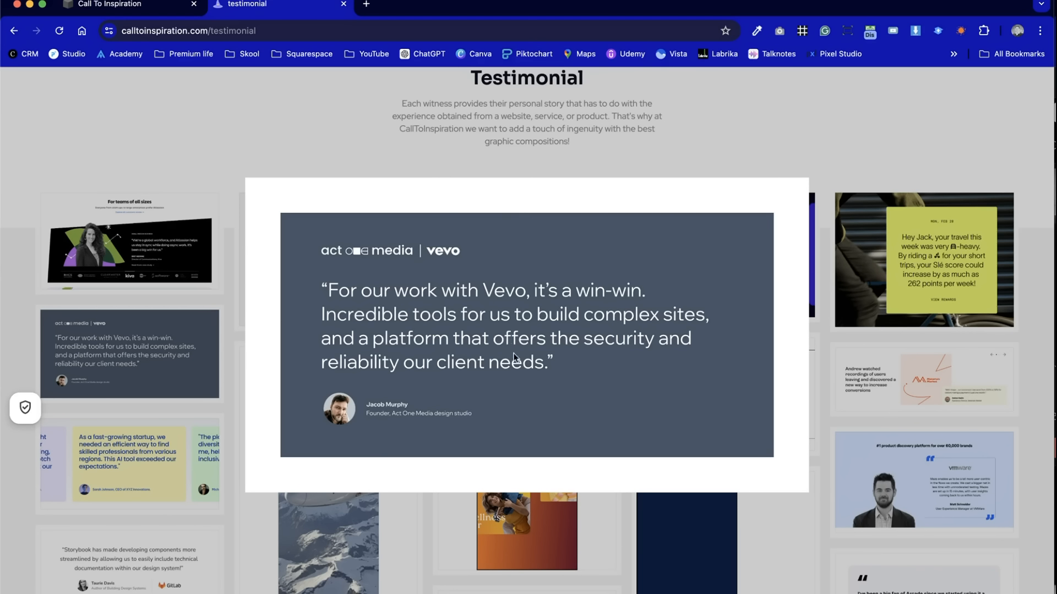
pyautogui.click(153, 10)
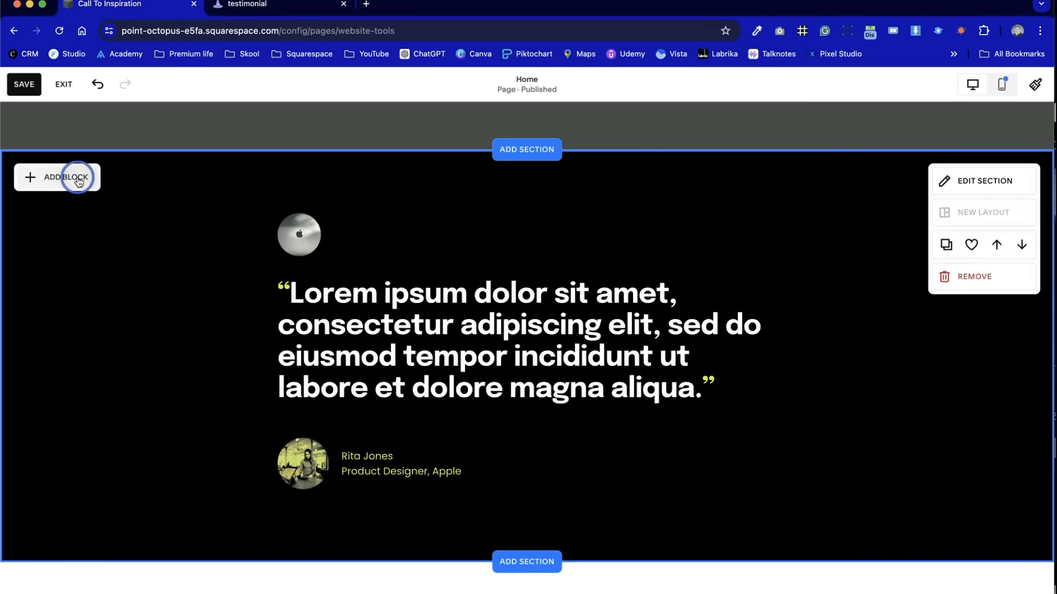
# Add a shape block to the testimonial section and place it over the right end of the quote, level with the logo
pyautogui.click(52, 177)
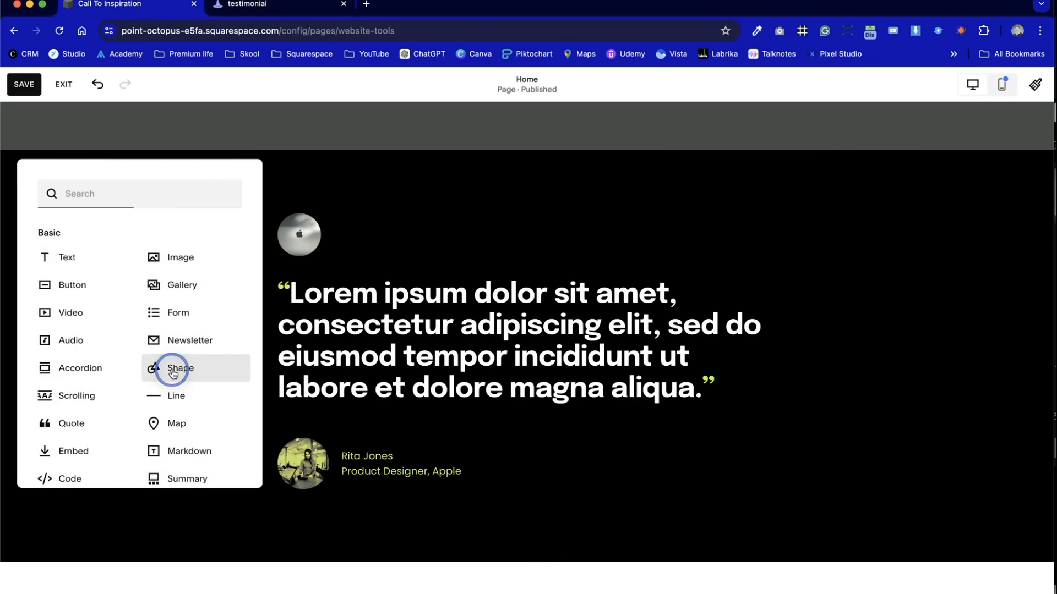
pyautogui.click(172, 373)
pyautogui.moveTo(208, 276); pyautogui.dragTo(755, 279)
# Give the new square shape a solid stroke
pyautogui.click(717, 188)
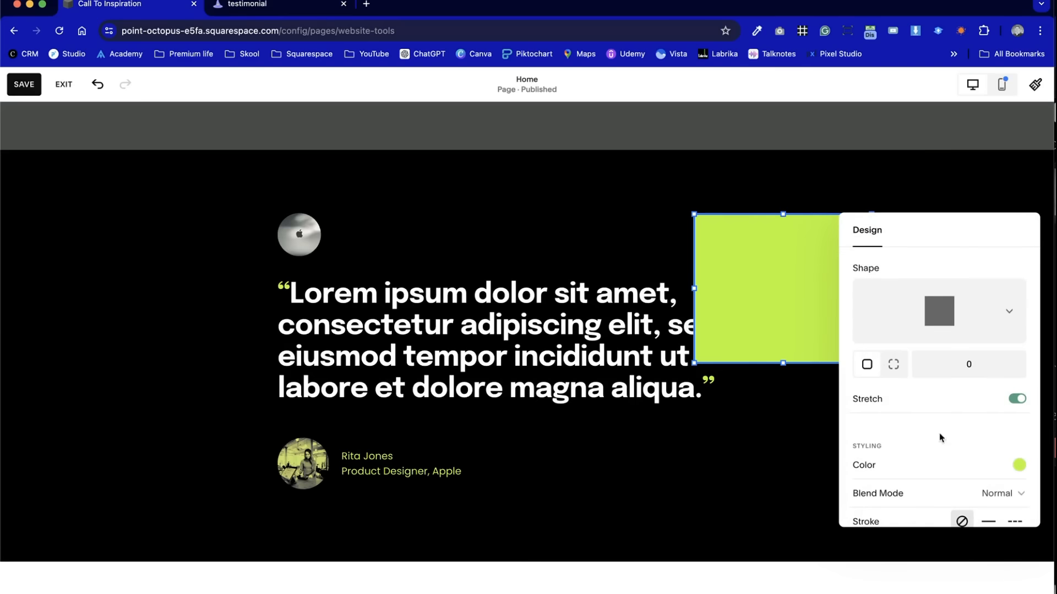
pyautogui.scroll(-3, 918, 477)
pyautogui.click(989, 444)
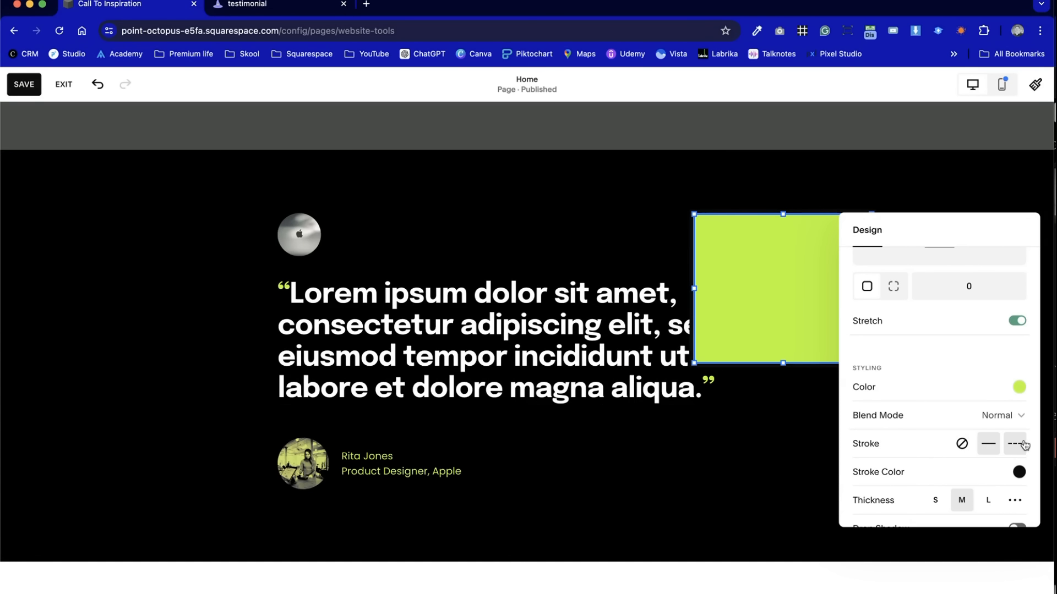
pyautogui.scroll(-2, 931, 475)
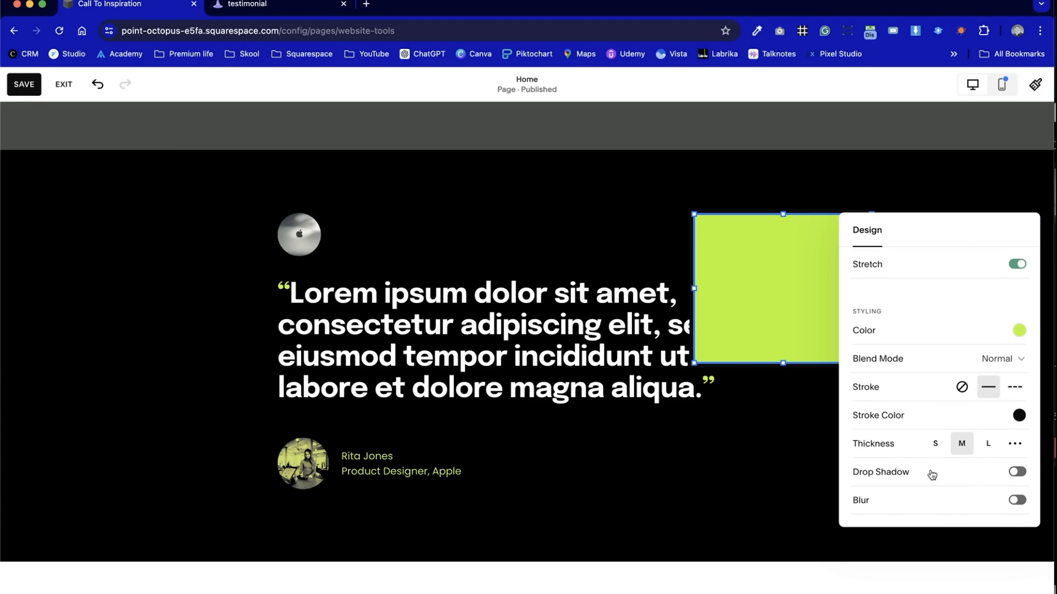
pyautogui.scroll(2, 961, 407)
# Set the shape's fill to the palette black and make it fully transparent
pyautogui.click(1019, 399)
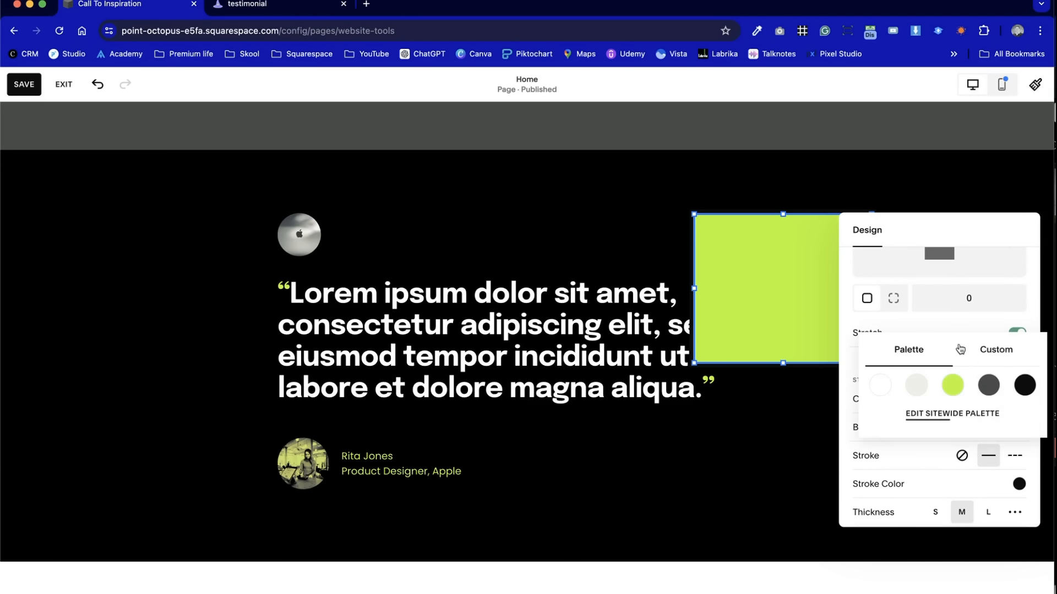
pyautogui.click(882, 386)
pyautogui.click(1025, 372)
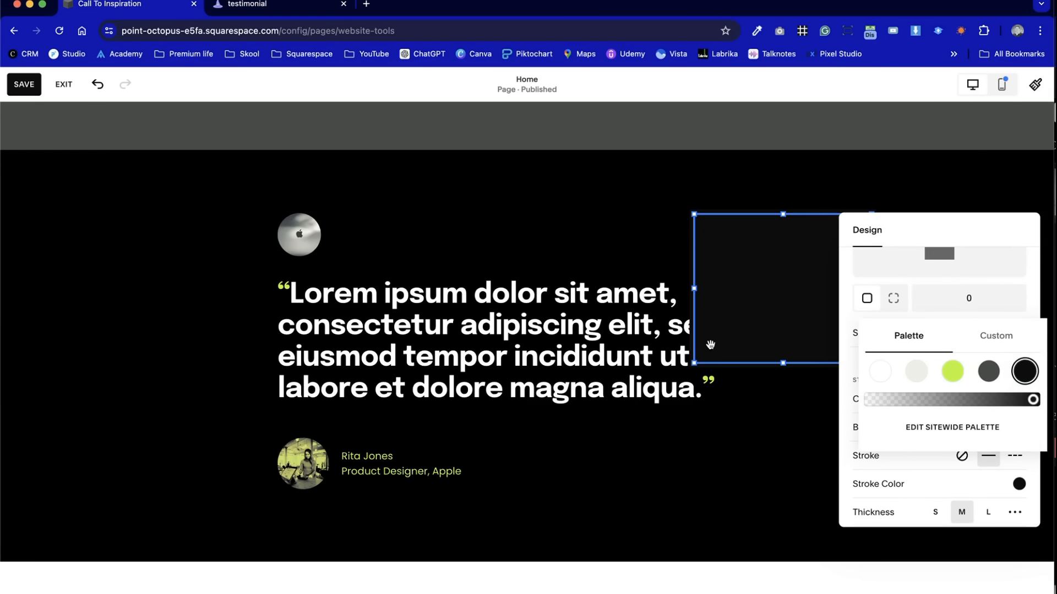
pyautogui.moveTo(1033, 399); pyautogui.dragTo(811, 407)
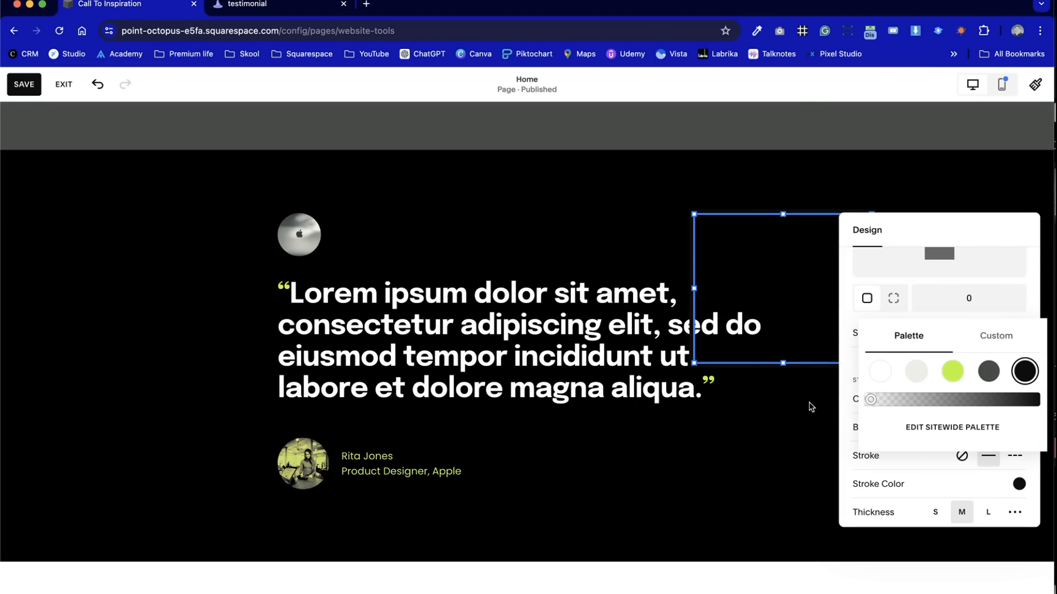
pyautogui.click(853, 356)
pyautogui.scroll(-2, 915, 469)
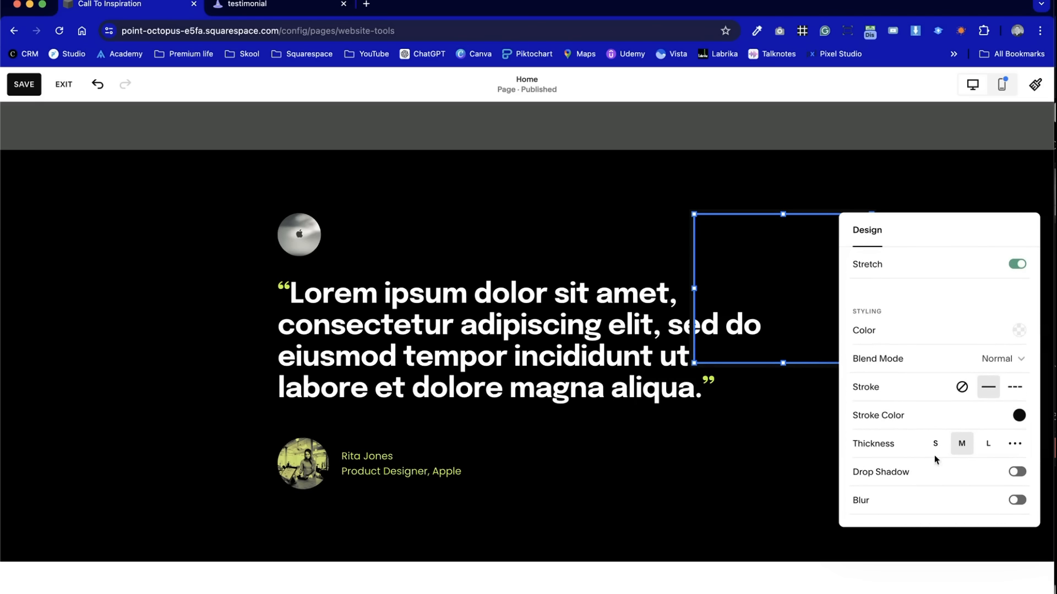
# Widen the outlined shape and move it over the quote text, aligned with the quote's left edge
pyautogui.click(617, 288)
pyautogui.click(689, 279)
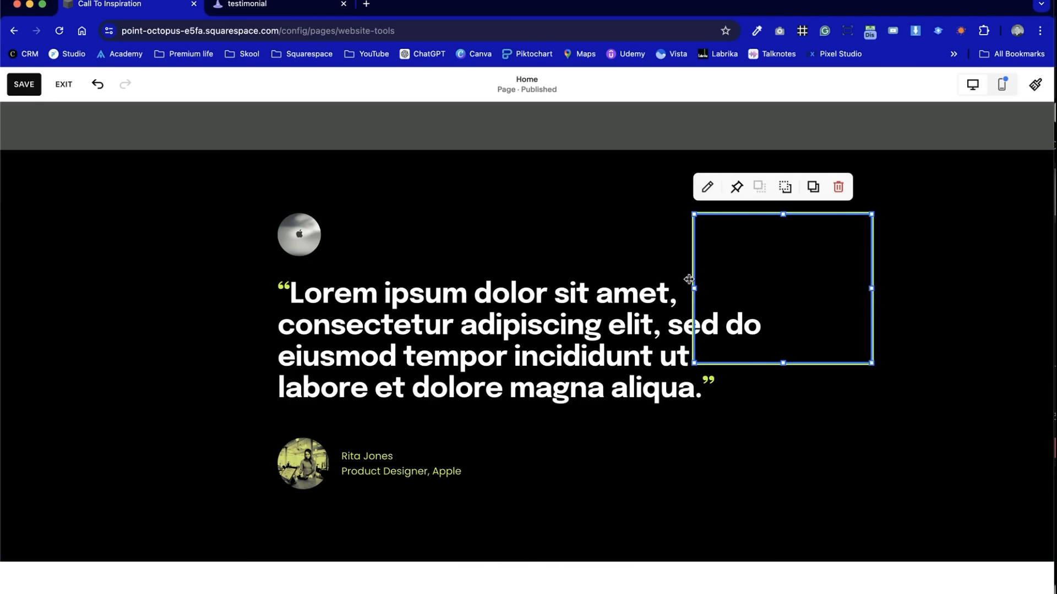
pyautogui.moveTo(695, 285); pyautogui.dragTo(475, 265)
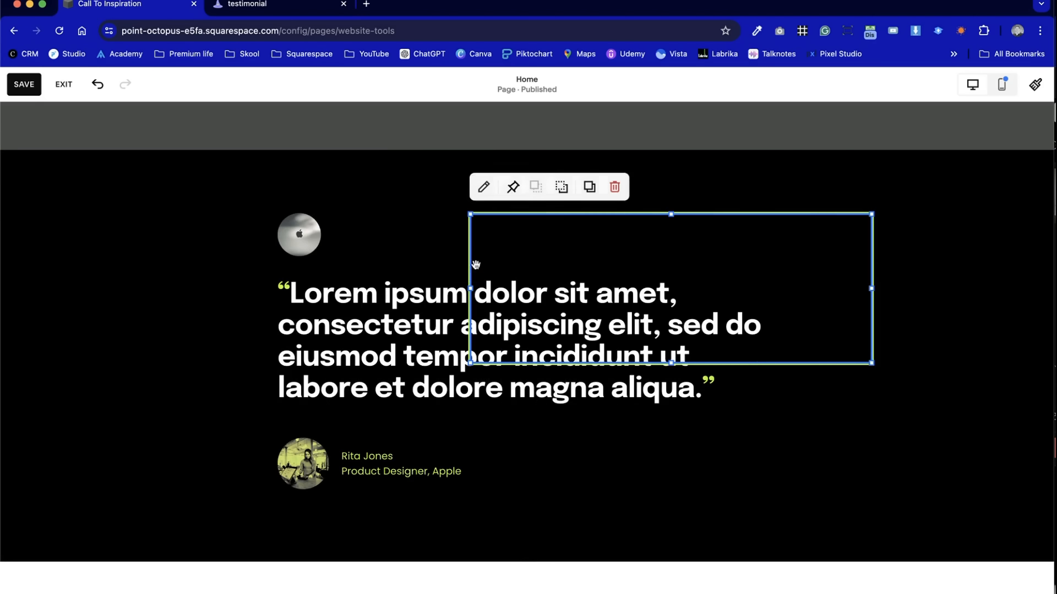
pyautogui.moveTo(750, 267); pyautogui.dragTo(550, 307)
pyautogui.click(886, 382)
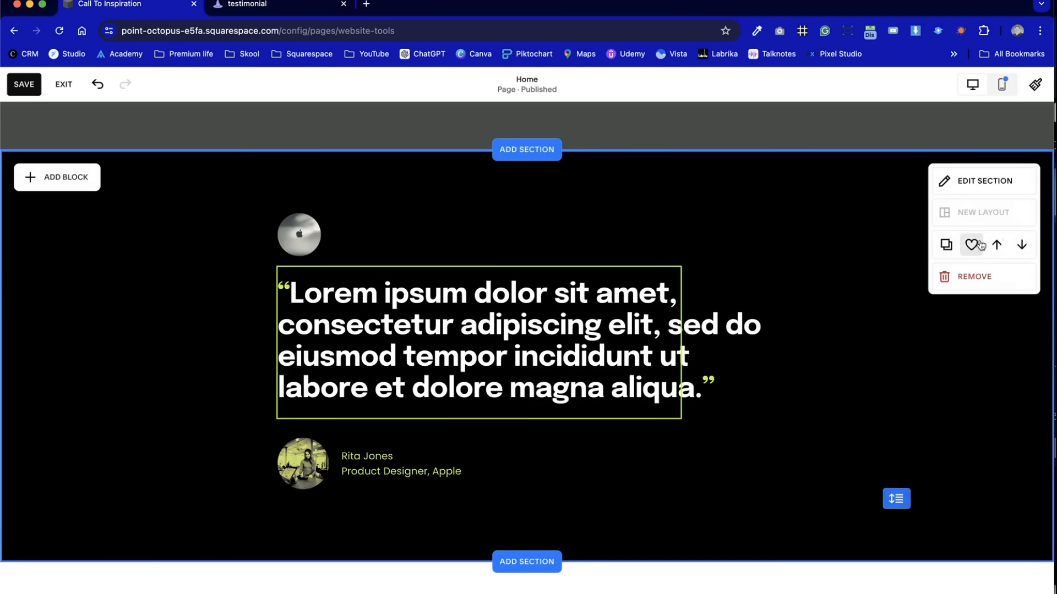
# Duplicate the black testimonial section and move the copy below the white testimonial slider section
pyautogui.click(945, 245)
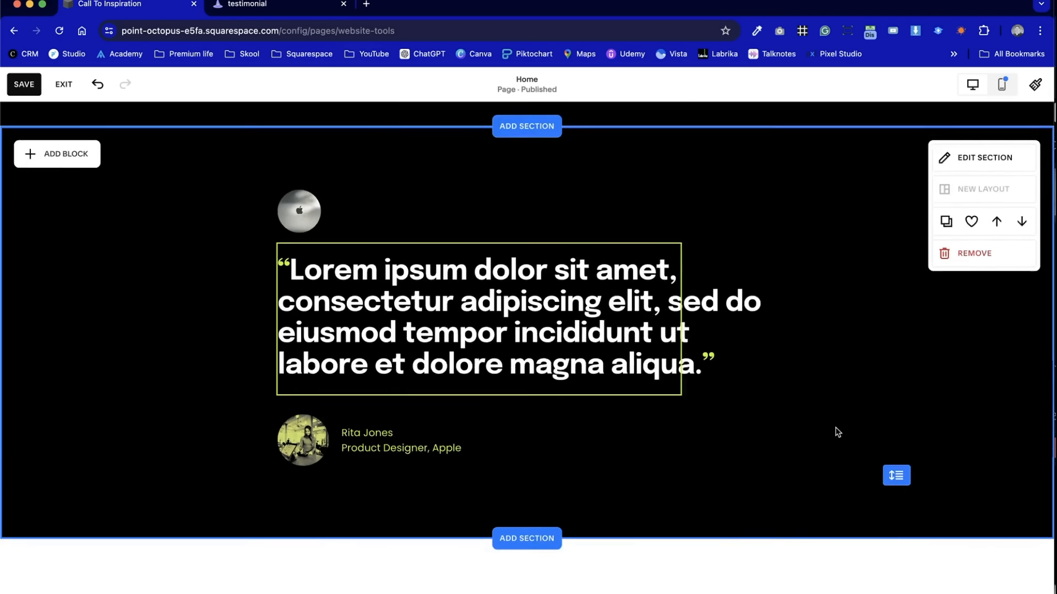
pyautogui.scroll(-3, 835, 432)
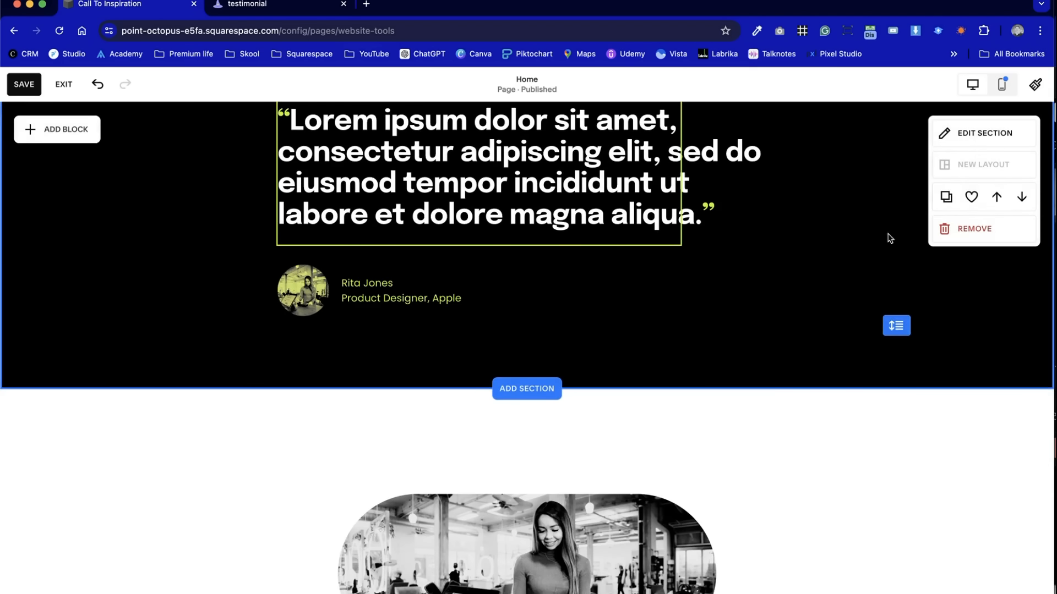
pyautogui.click(1022, 192)
# Delete the outlined shape from the original black testimonial section
pyautogui.scroll(-8, 766, 403)
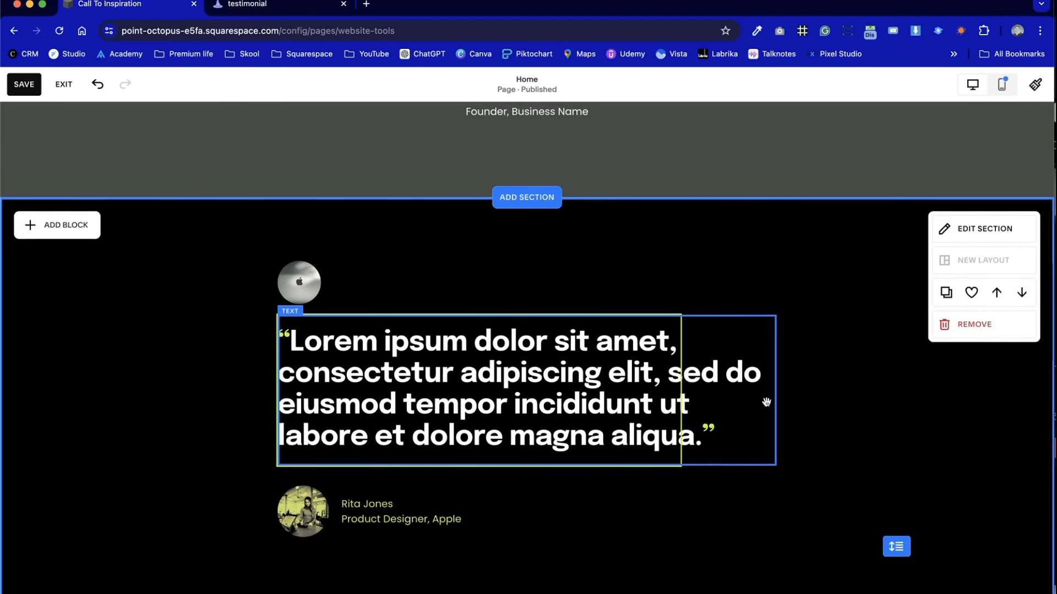
pyautogui.click(655, 328)
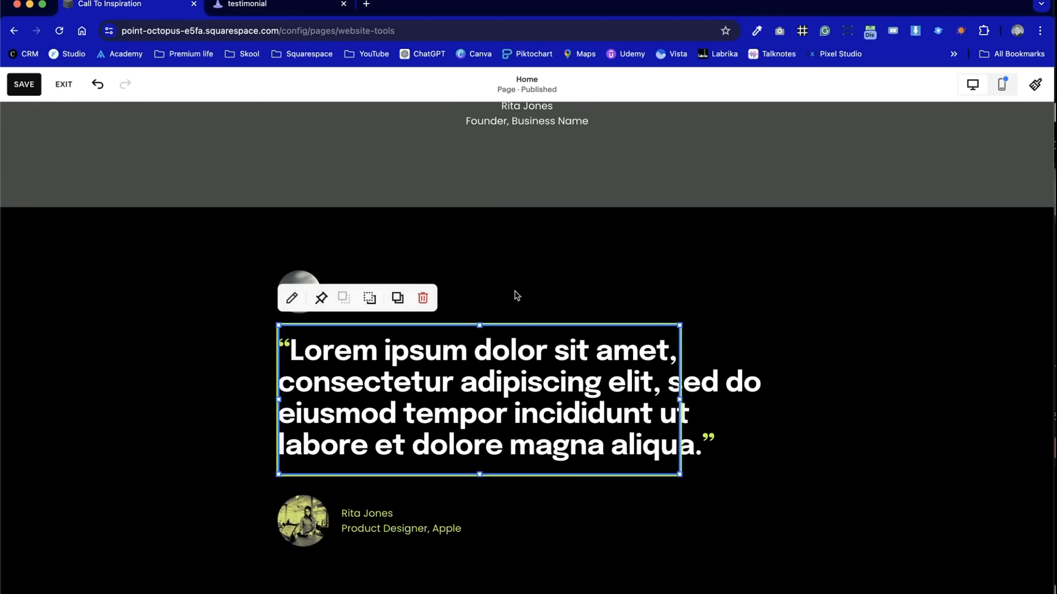
pyautogui.click(420, 300)
# Make the duplicated black section taller and move the author photo and details down, away from the quote
pyautogui.scroll(-18, 522, 495)
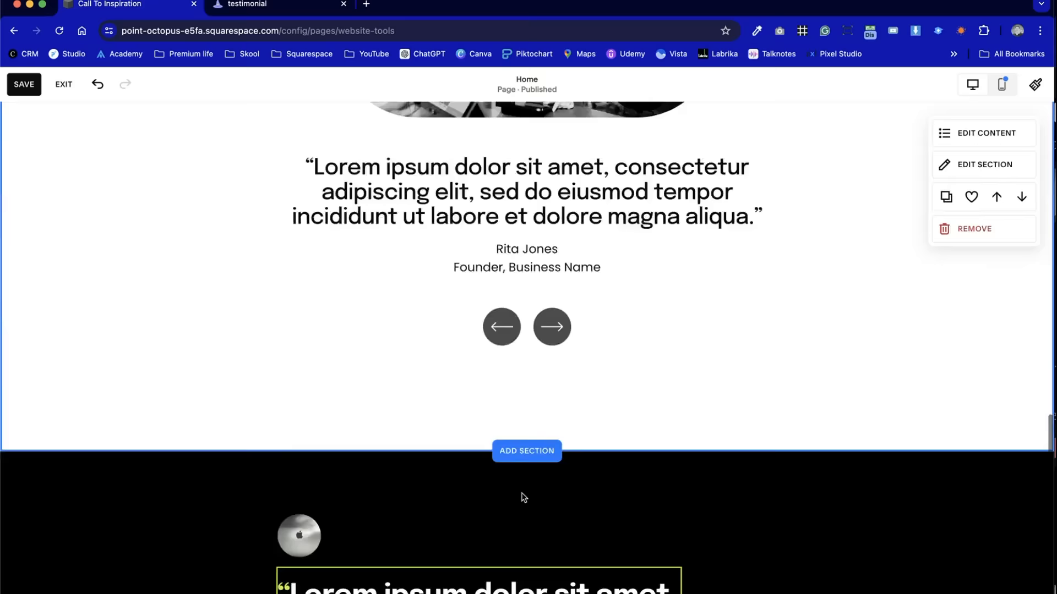
pyautogui.click(620, 413)
pyautogui.moveTo(889, 432); pyautogui.dragTo(876, 509)
pyautogui.click(798, 435)
pyautogui.moveTo(527, 485); pyautogui.dragTo(314, 429)
pyautogui.click(691, 461)
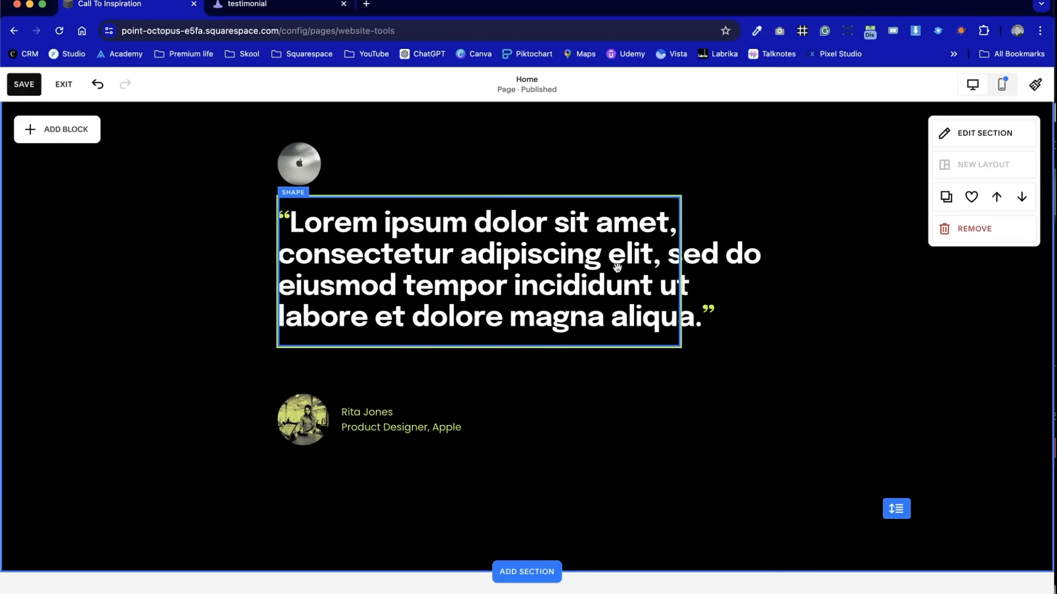
# Inset the quote text block by one column from the left and one row from the top of the outlined shape
pyautogui.click(594, 275)
pyautogui.moveTo(682, 345); pyautogui.dragTo(755, 315)
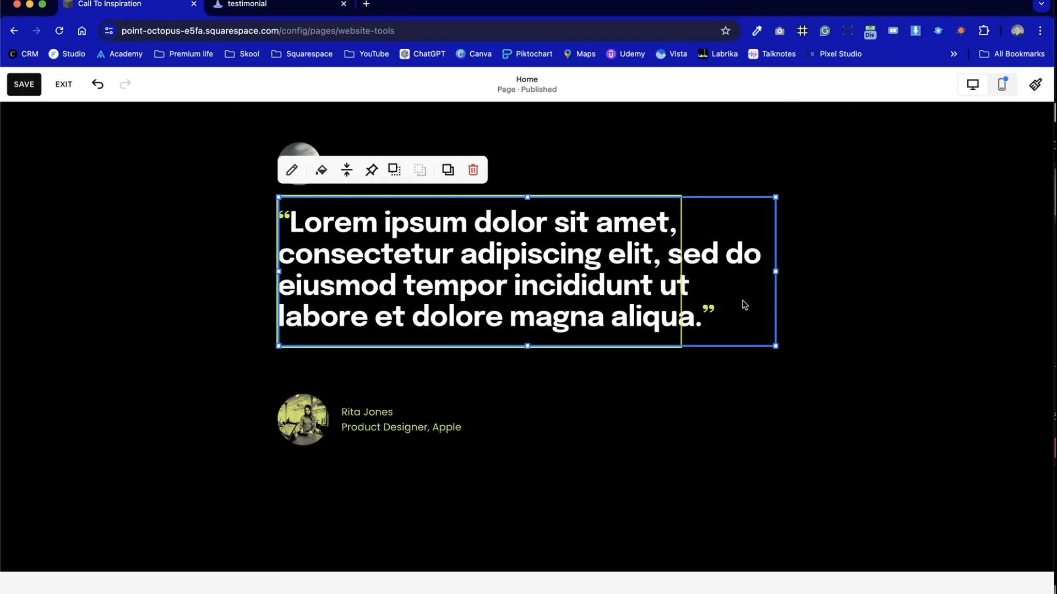
pyautogui.moveTo(283, 267); pyautogui.dragTo(311, 267)
pyautogui.moveTo(547, 193); pyautogui.dragTo(542, 254)
pyautogui.click(774, 389)
pyautogui.moveTo(718, 283); pyautogui.dragTo(740, 307)
pyautogui.click(789, 448)
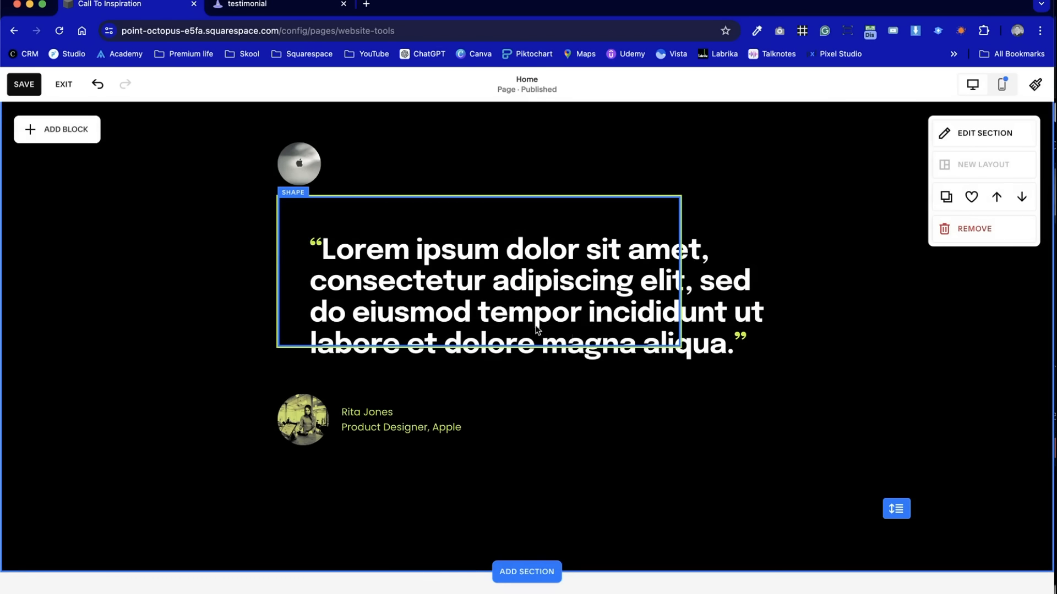
# Enlarge the outlined shape so it frames the whole quote with even spacing on all sides
pyautogui.click(305, 223)
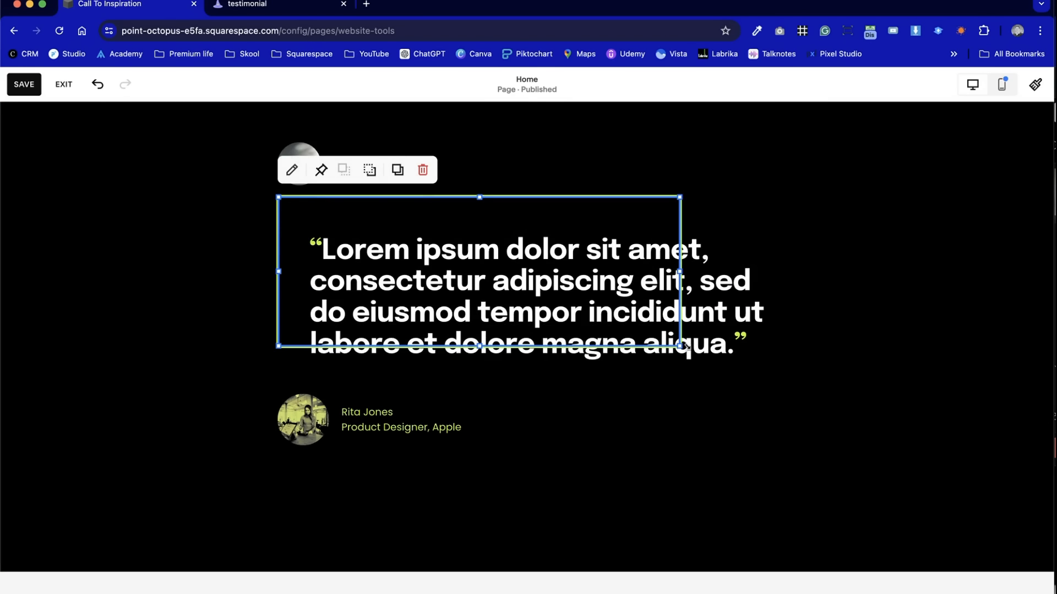
pyautogui.moveTo(681, 345); pyautogui.dragTo(807, 400)
pyautogui.click(806, 471)
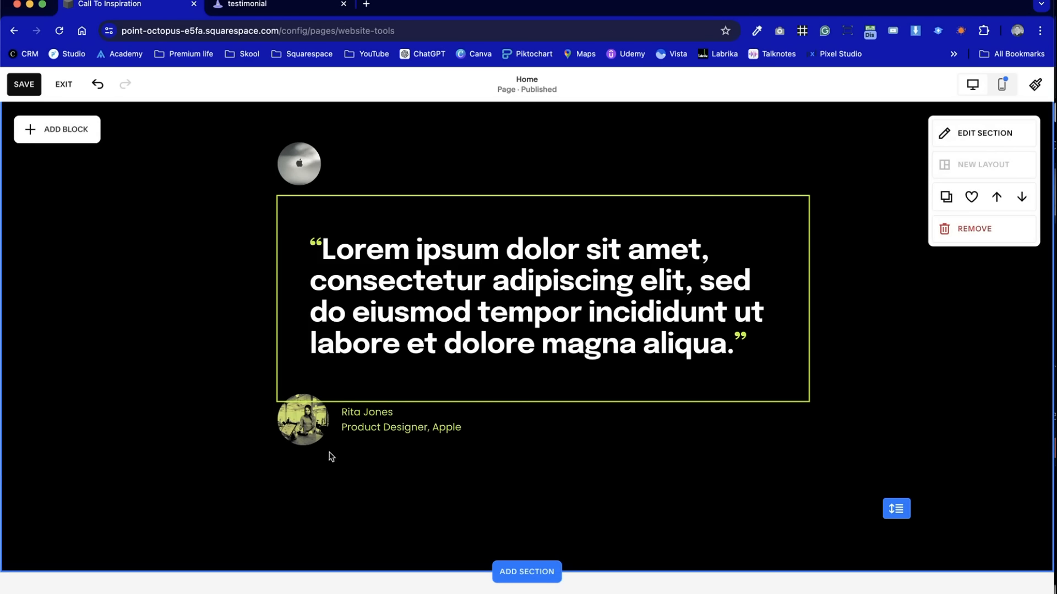
# Bring the author photo in front of the outlined frame
pyautogui.click(311, 430)
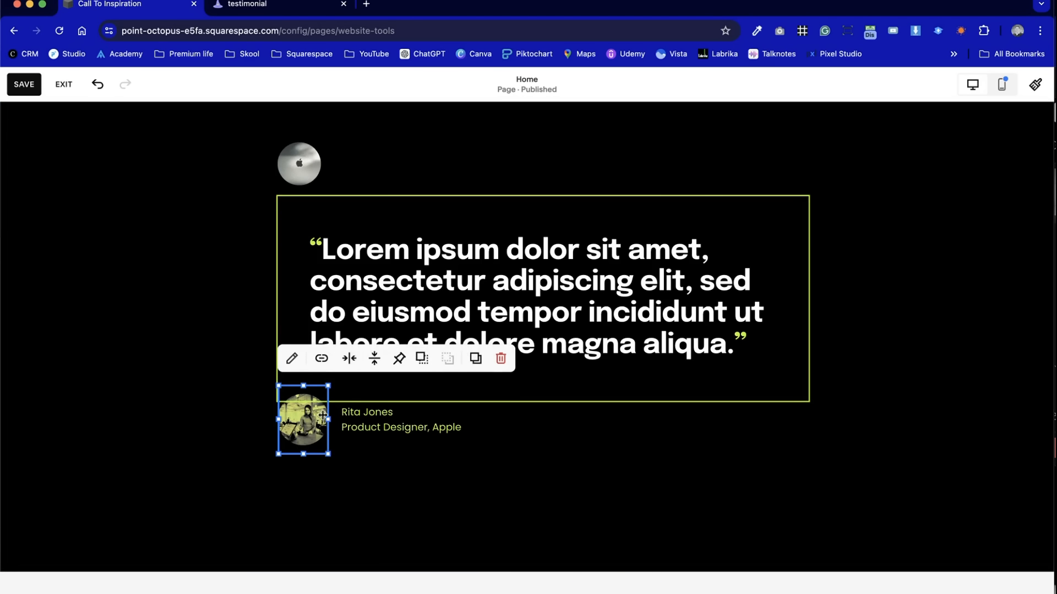
pyautogui.click(423, 361)
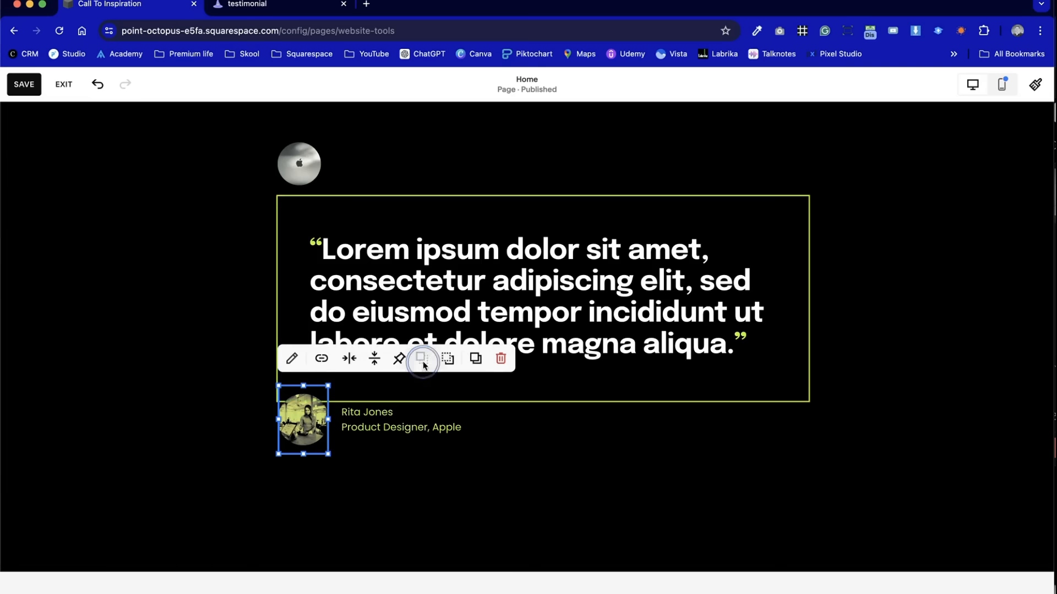
pyautogui.click(429, 483)
# Move the author photo and details one column to the right, in line with the quote text
pyautogui.click(314, 431)
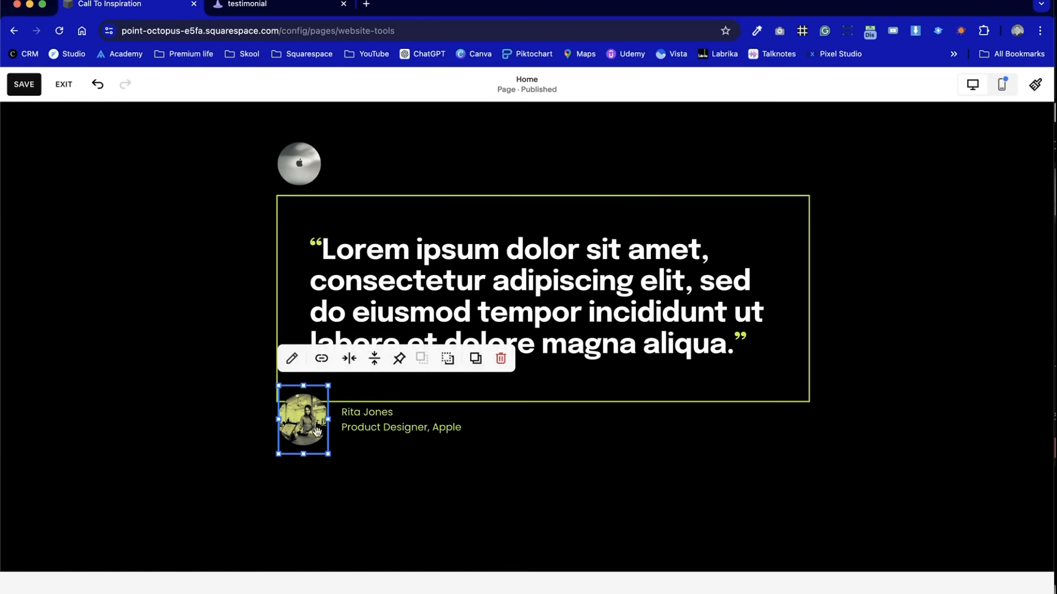
pyautogui.click(376, 476)
pyautogui.moveTo(365, 458); pyautogui.dragTo(338, 434)
pyautogui.click(319, 509)
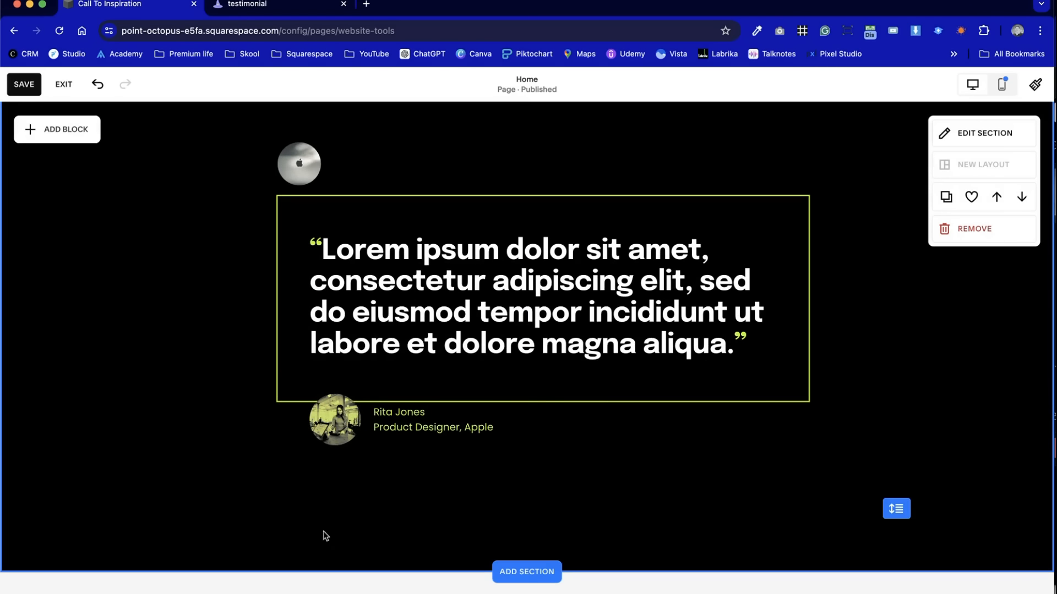
# Move the logo down onto the frame's upper edge and bring it in front of the outlined shape
pyautogui.moveTo(299, 164); pyautogui.dragTo(302, 193)
pyautogui.click(141, 271)
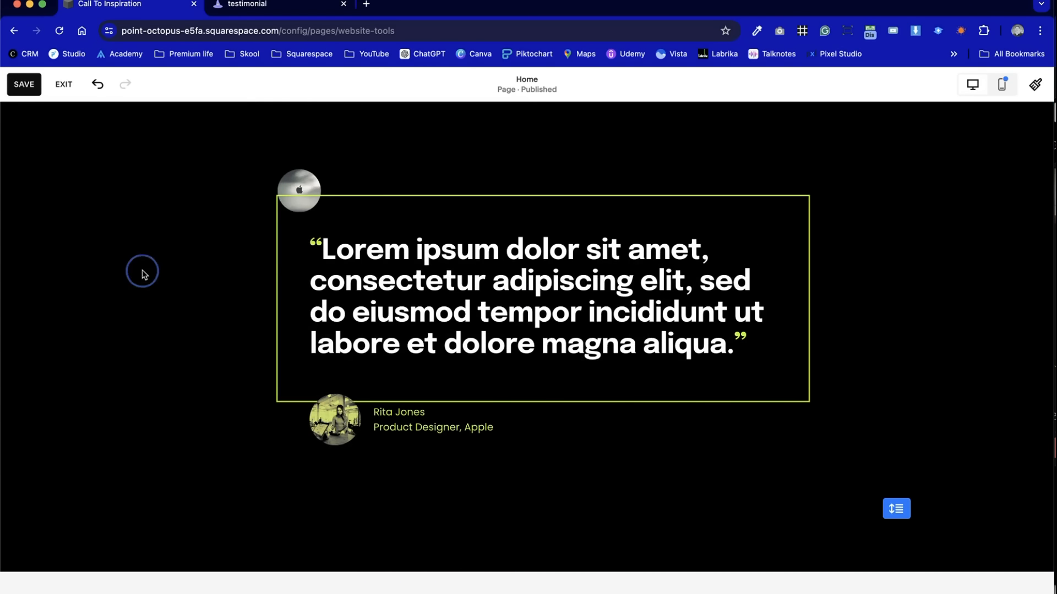
pyautogui.click(299, 181)
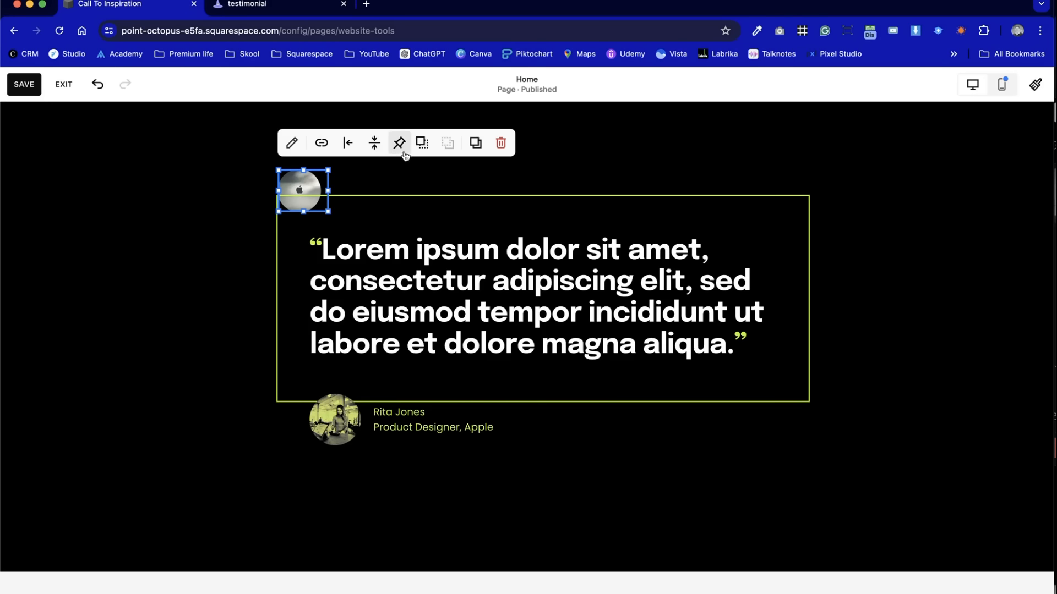
pyautogui.click(213, 203)
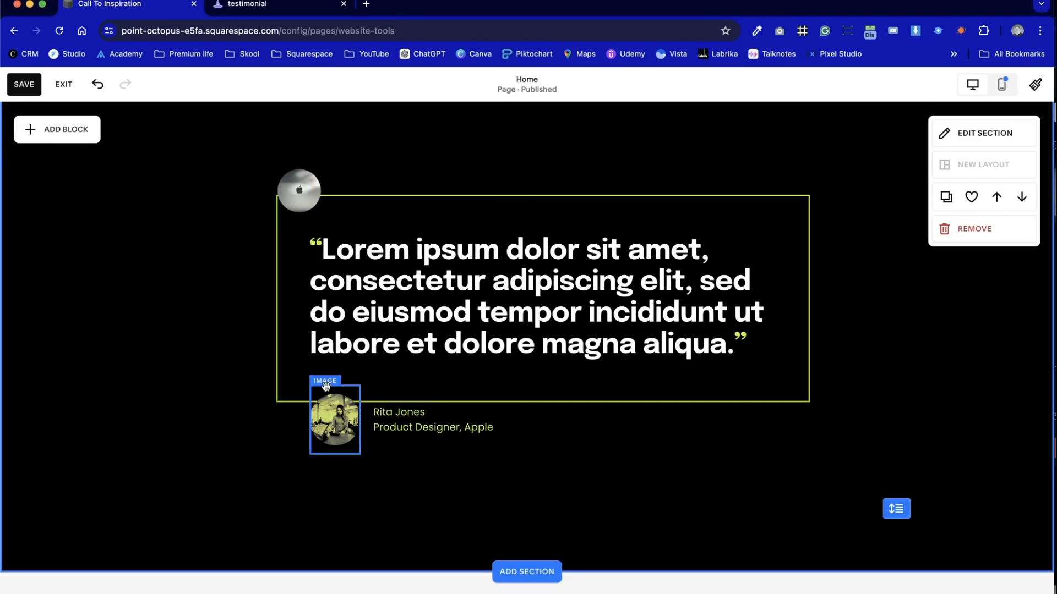
# Widen the logo block past the frame's left edge and centre the logo horizontally inside its block
pyautogui.moveTo(305, 191); pyautogui.dragTo(328, 190)
pyautogui.click(340, 144)
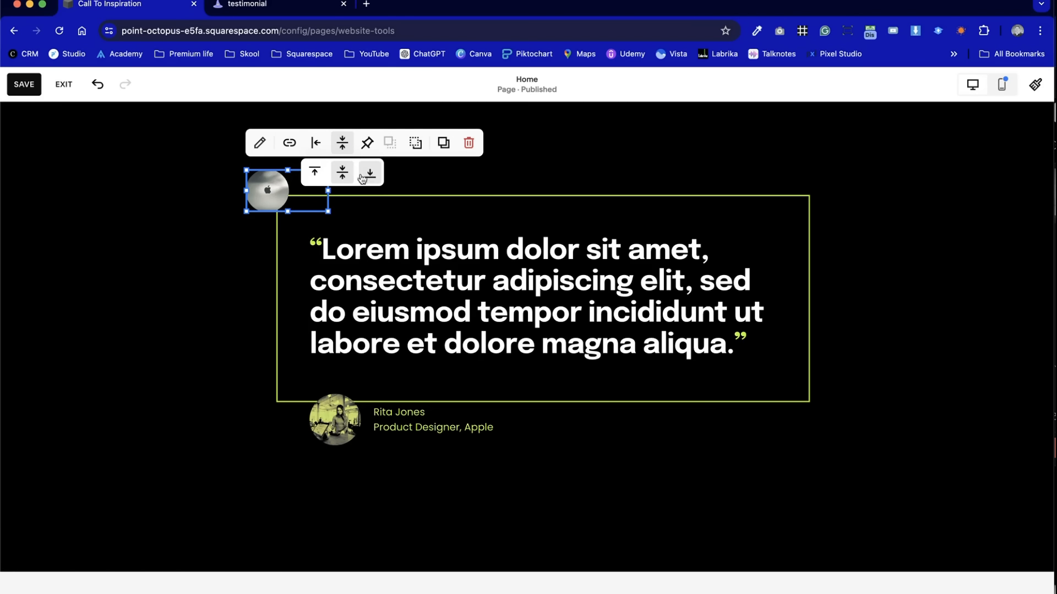
pyautogui.click(180, 220)
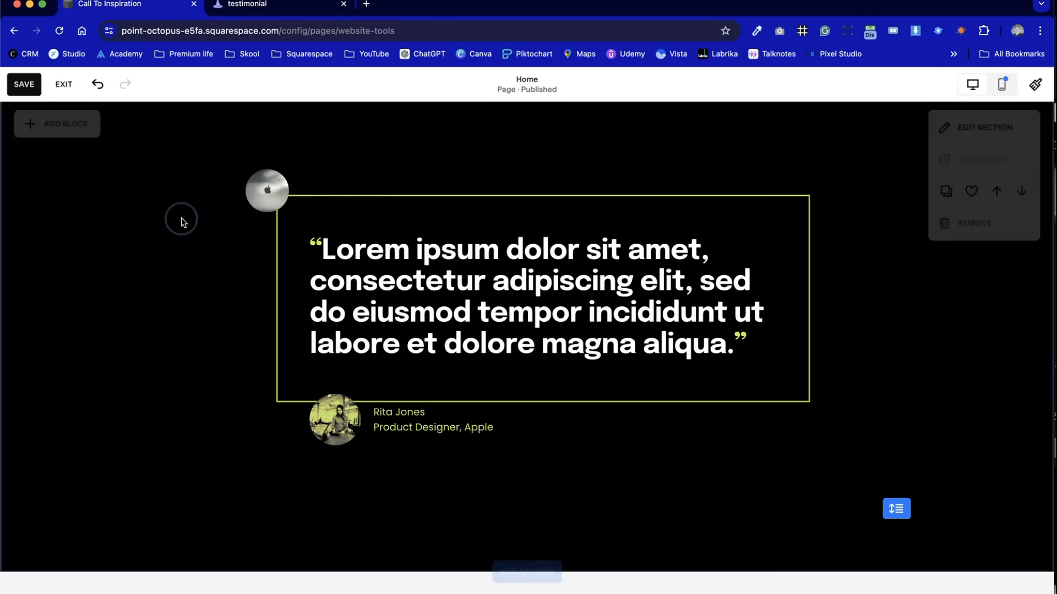
pyautogui.click(310, 210)
pyautogui.click(316, 142)
pyautogui.click(316, 170)
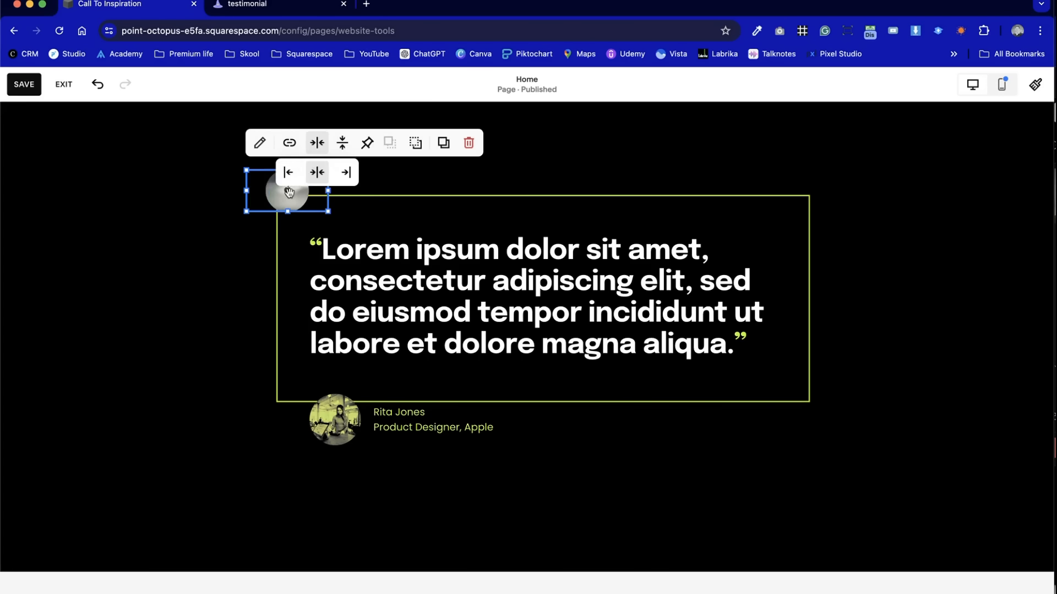
pyautogui.click(192, 260)
# Extend the logo block by one column on each side so the logo sits over the frame's upper-left corner
pyautogui.click(287, 190)
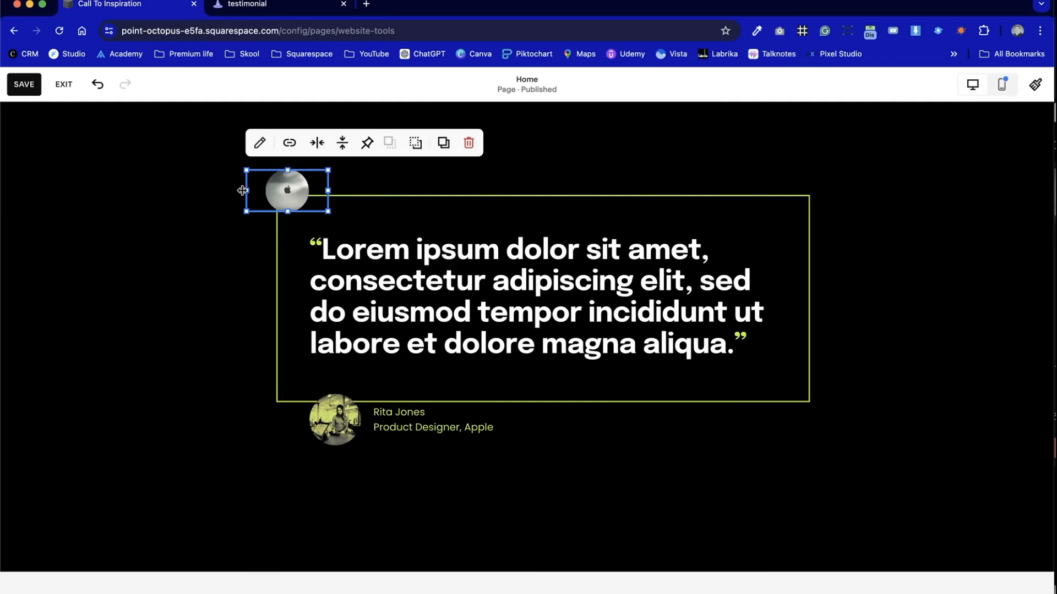
pyautogui.moveTo(245, 190); pyautogui.dragTo(215, 190)
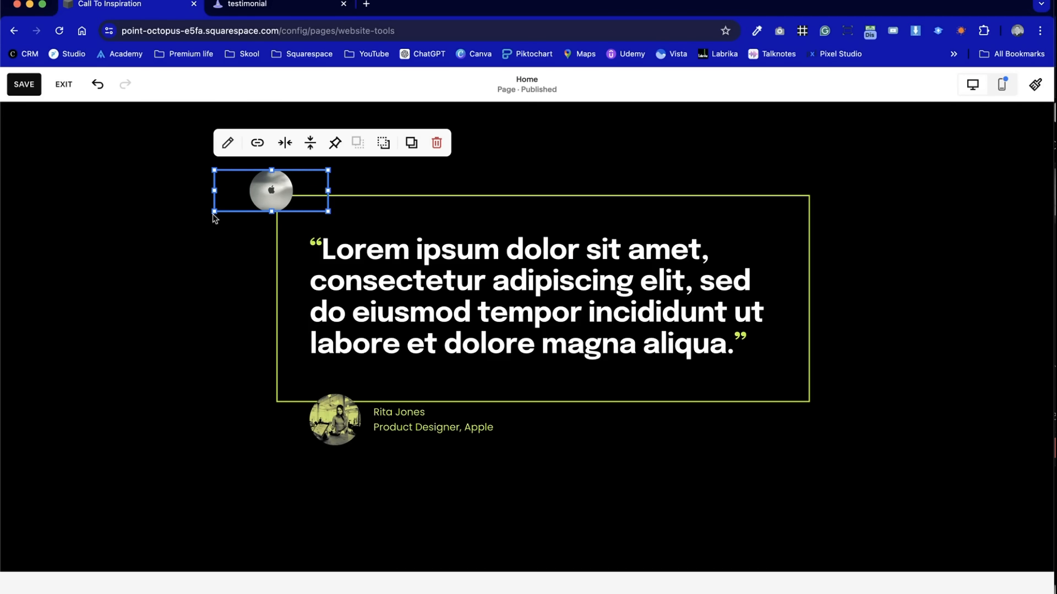
pyautogui.click(268, 295)
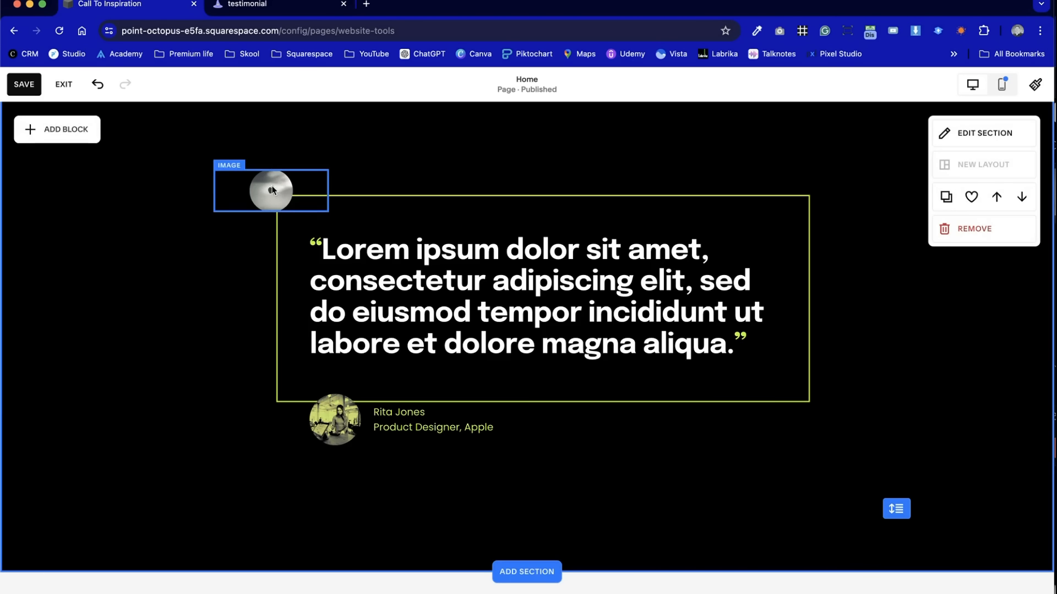
pyautogui.click(322, 191)
pyautogui.moveTo(325, 189); pyautogui.dragTo(357, 188)
pyautogui.click(429, 186)
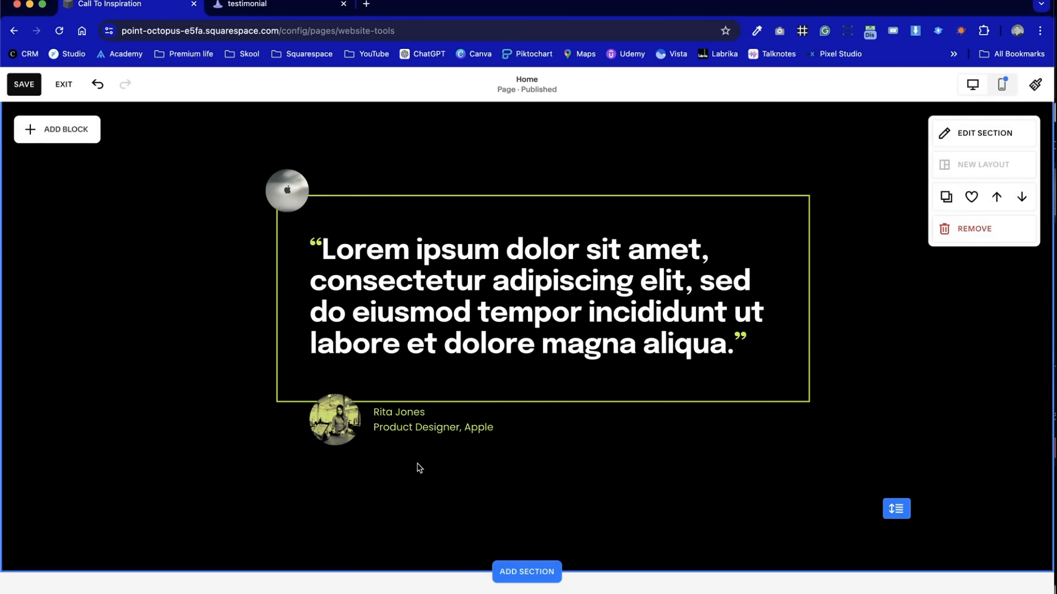
# Move the author photo and details just below the frame, aligned with the frame's left edge
pyautogui.click(286, 190)
pyautogui.click(177, 333)
pyautogui.click(368, 433)
pyautogui.moveTo(350, 433); pyautogui.dragTo(336, 484)
pyautogui.click(380, 510)
pyautogui.click(331, 443)
pyautogui.click(627, 494)
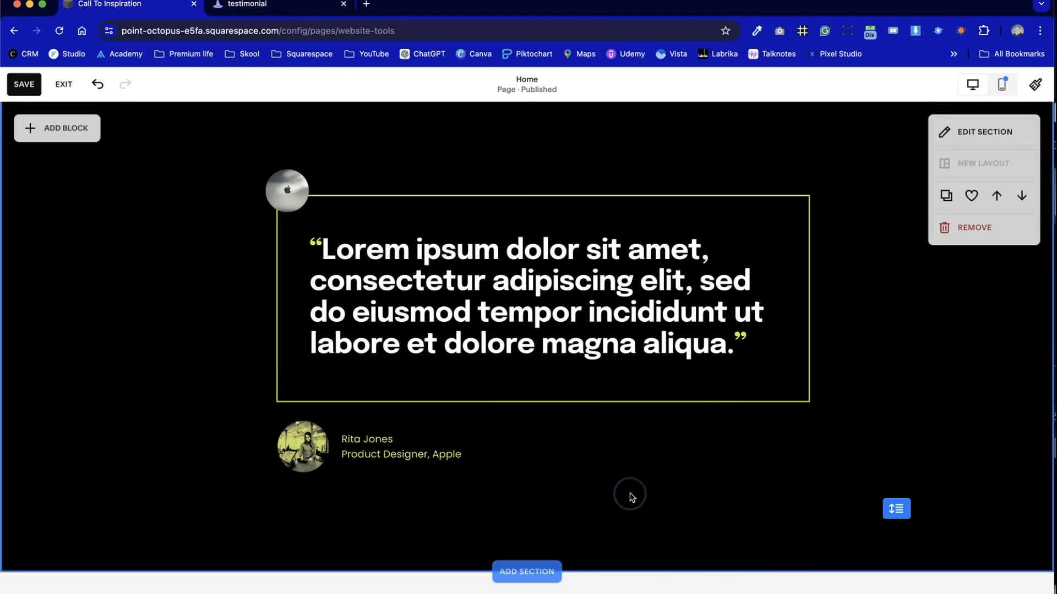
# Enlarge the logo by making its image block taller at the frame's upper-left corner
pyautogui.scroll(3, 200, 403)
pyautogui.click(288, 322)
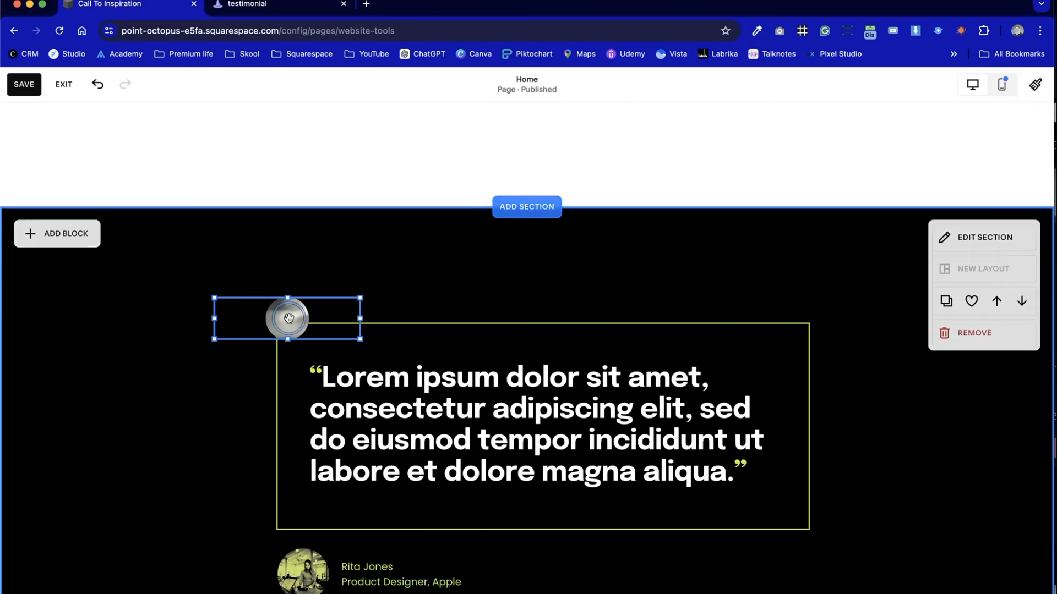
pyautogui.moveTo(287, 338); pyautogui.dragTo(288, 364)
pyautogui.click(163, 420)
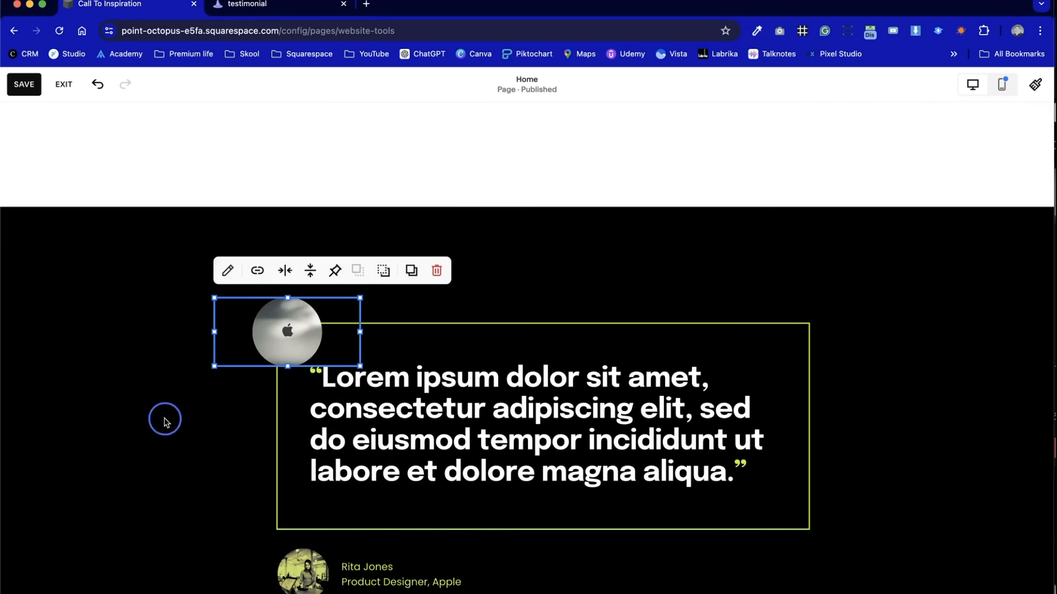
pyautogui.scroll(-2, 634, 553)
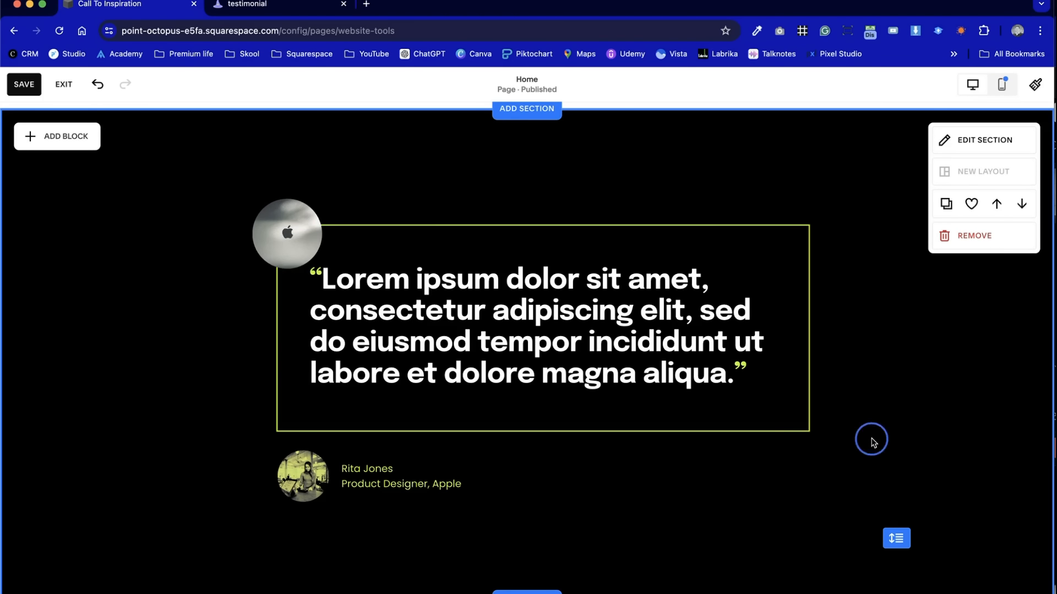
pyautogui.scroll(3, 870, 439)
pyautogui.scroll(5, 874, 443)
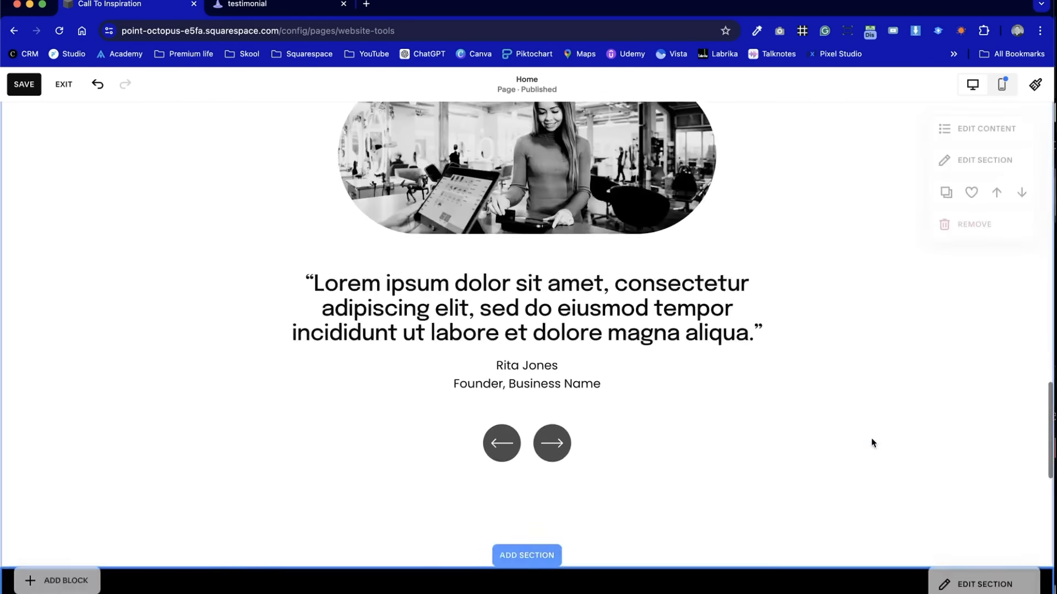
pyautogui.scroll(-7, 873, 441)
pyautogui.scroll(-1, 870, 442)
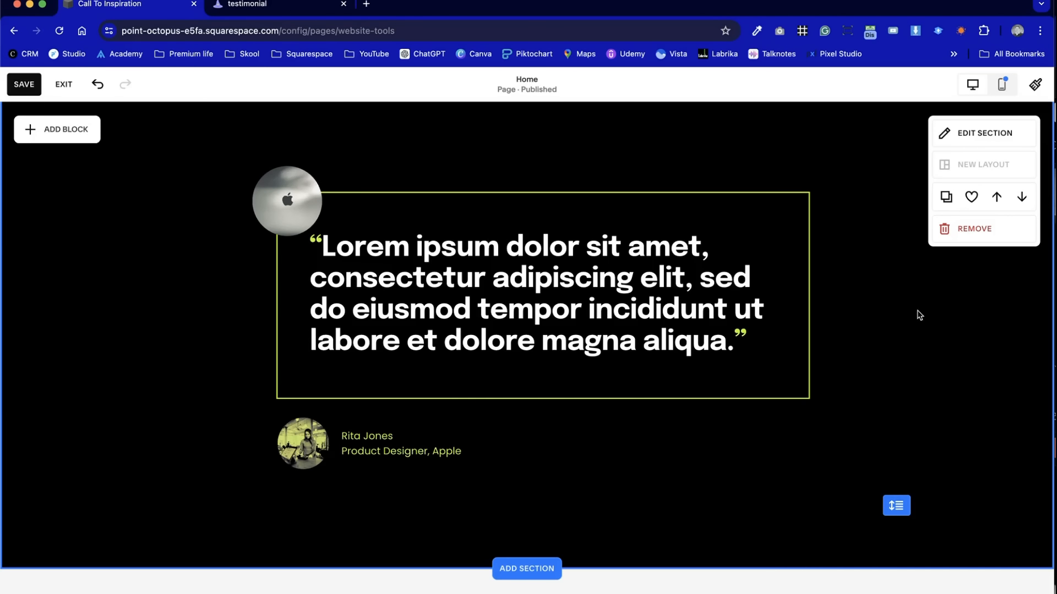
# Switch to the mobile layout and shrink the logo to about a third of the frame's width, kept at the left edge
pyautogui.click(1003, 83)
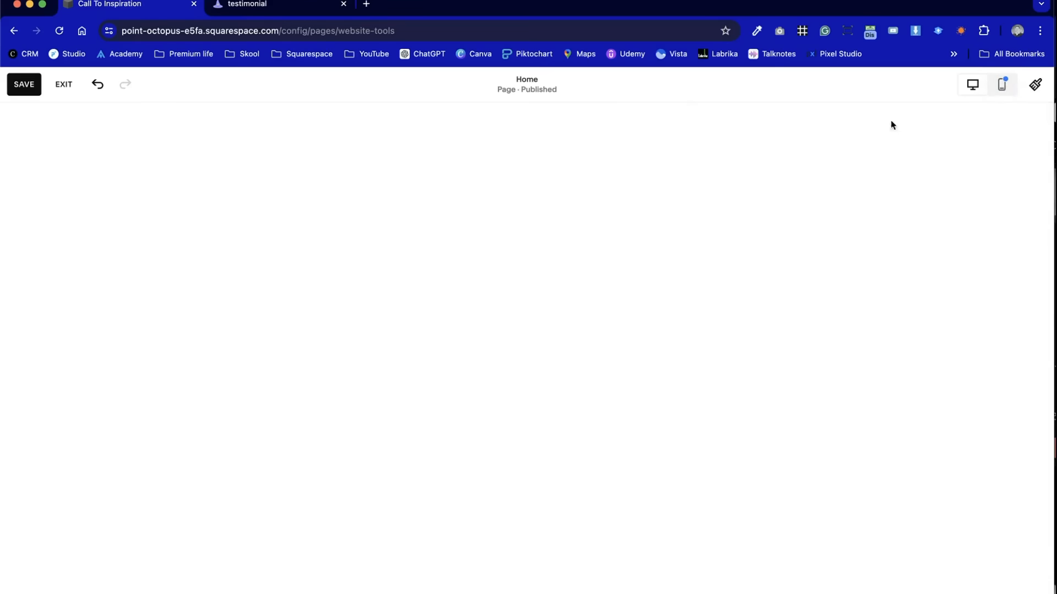
pyautogui.scroll(3, 537, 395)
pyautogui.click(549, 330)
pyautogui.moveTo(644, 201); pyautogui.dragTo(472, 271)
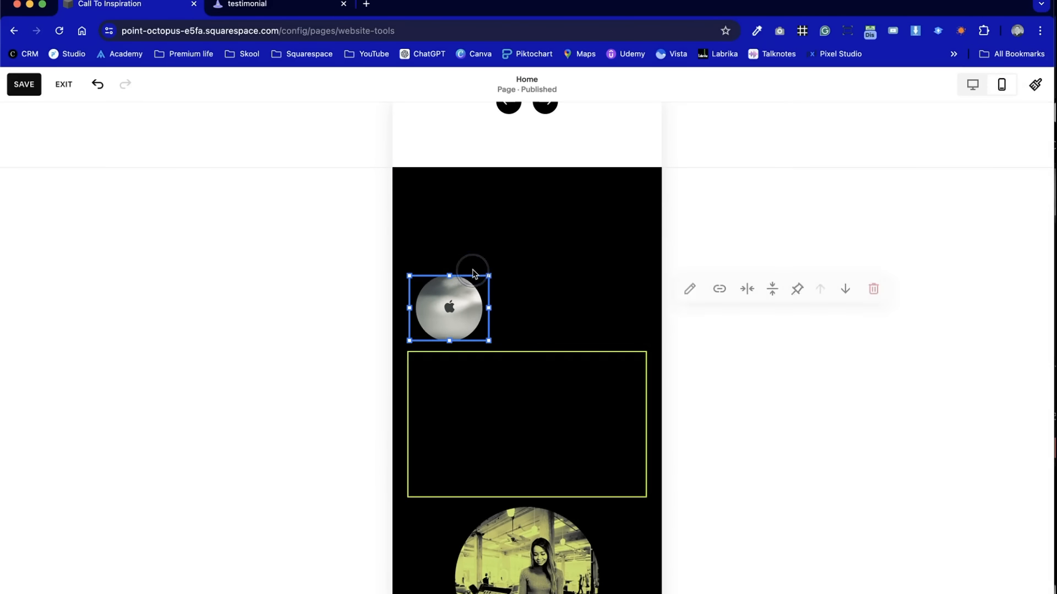
# Move the logo down so it overlaps the frame's upper edge and shrink it to a smaller circle there
pyautogui.click(441, 317)
pyautogui.moveTo(436, 323); pyautogui.dragTo(438, 353)
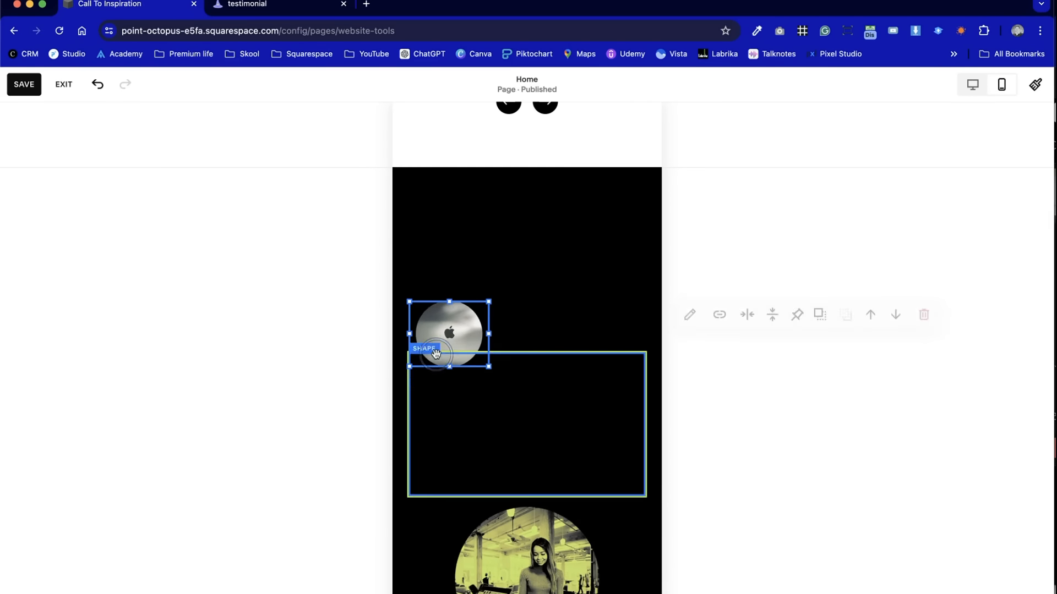
pyautogui.click(446, 358)
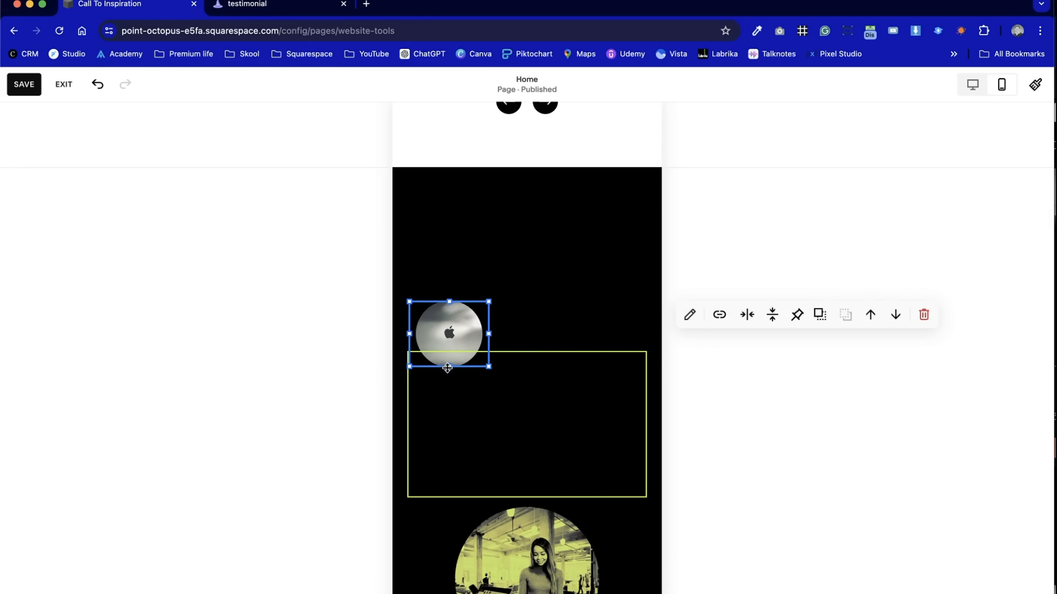
pyautogui.moveTo(487, 298); pyautogui.dragTo(472, 321)
pyautogui.click(524, 319)
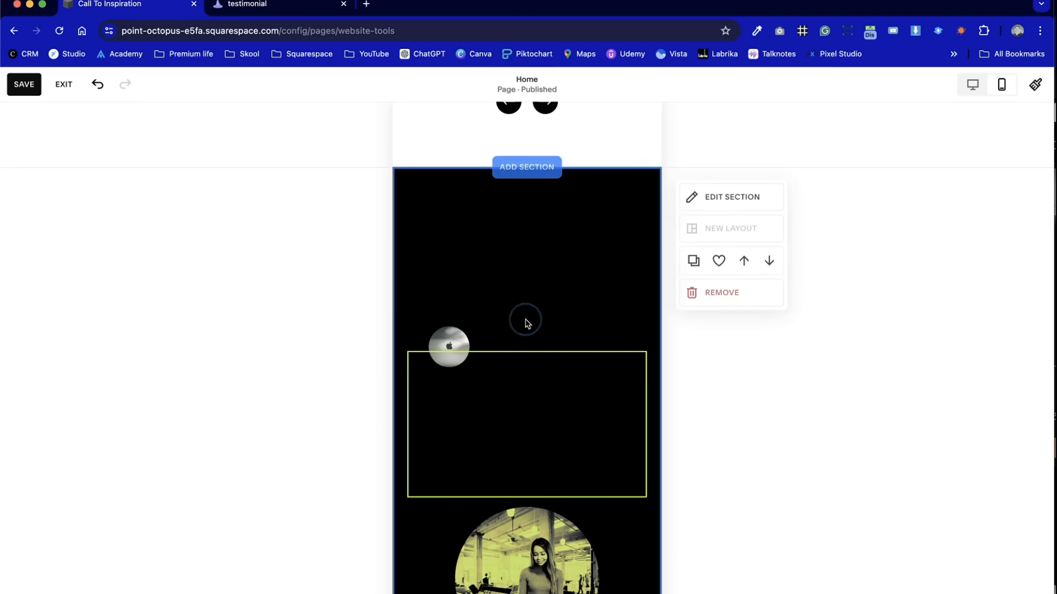
# Bring the logo forward so it is layered in front of the frame
pyautogui.click(466, 336)
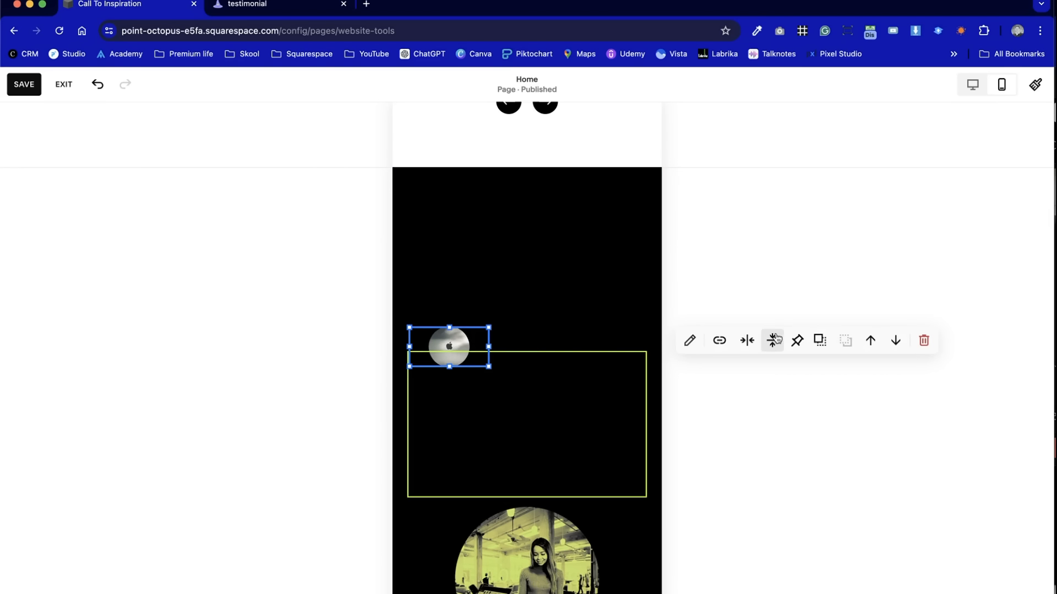
pyautogui.click(819, 340)
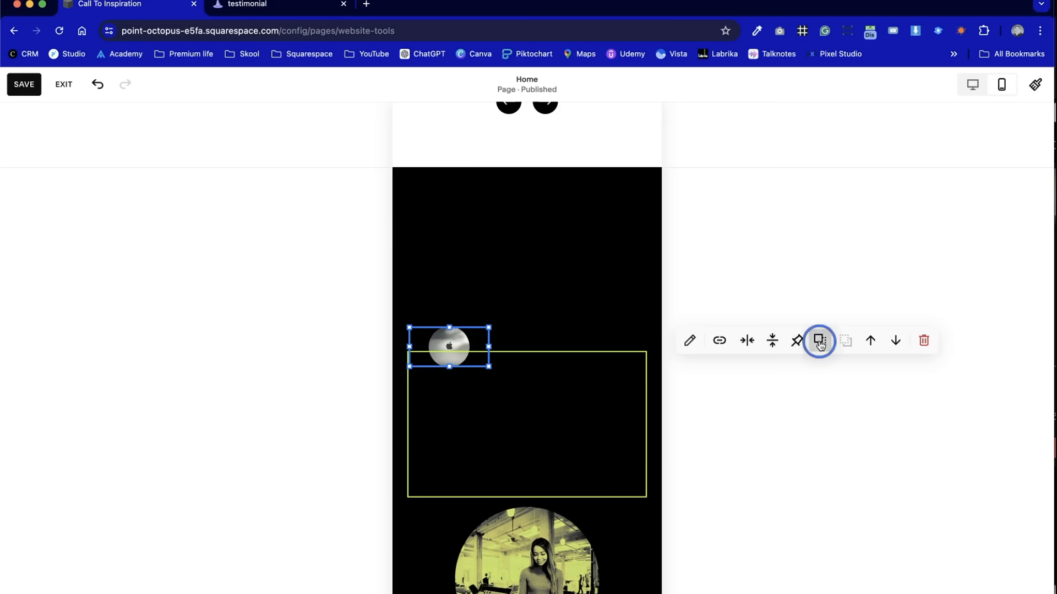
pyautogui.click(573, 262)
# Move the frame and logo up near the section's upper edge and extend the frame downward to make it taller
pyautogui.click(489, 392)
pyautogui.moveTo(490, 392); pyautogui.dragTo(507, 265)
pyautogui.click(519, 346)
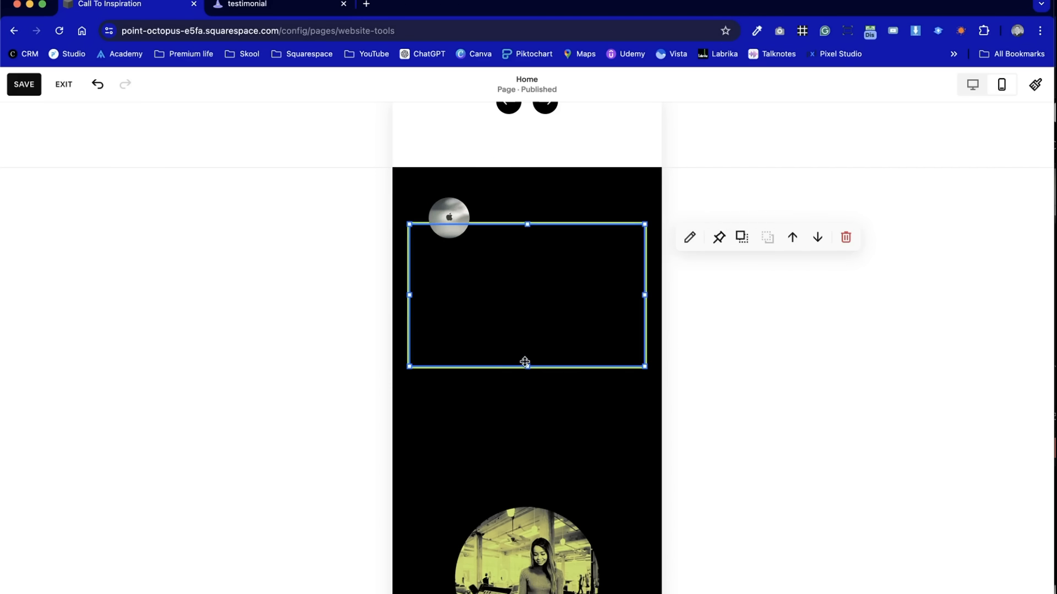
pyautogui.moveTo(527, 363); pyautogui.dragTo(523, 444)
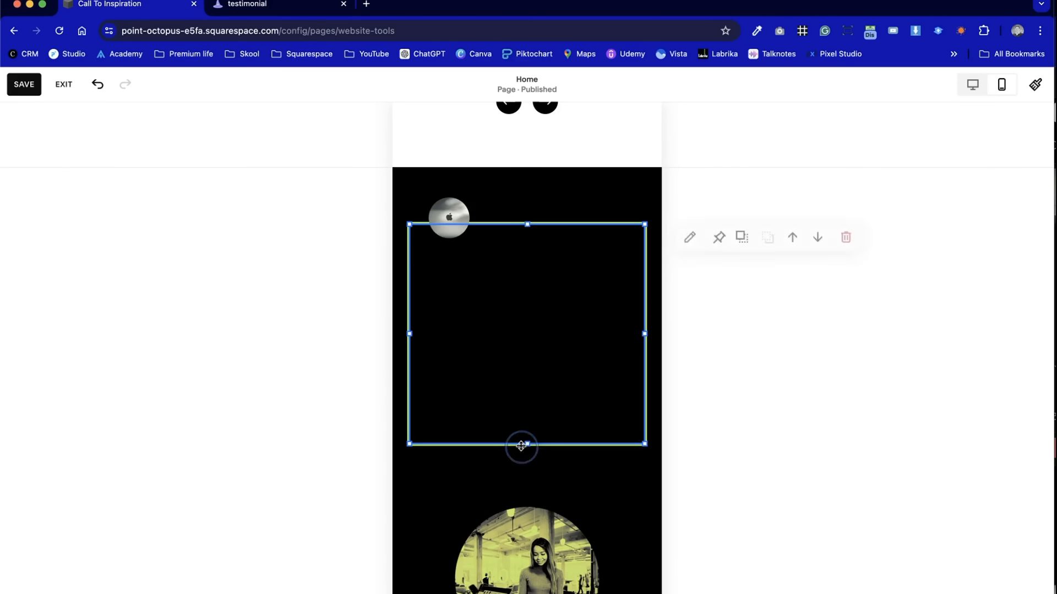
# Shrink the author photo to about a fifth of the frame's width and place it below the frame, aligned with the frame's left edge
pyautogui.scroll(-2, 517, 427)
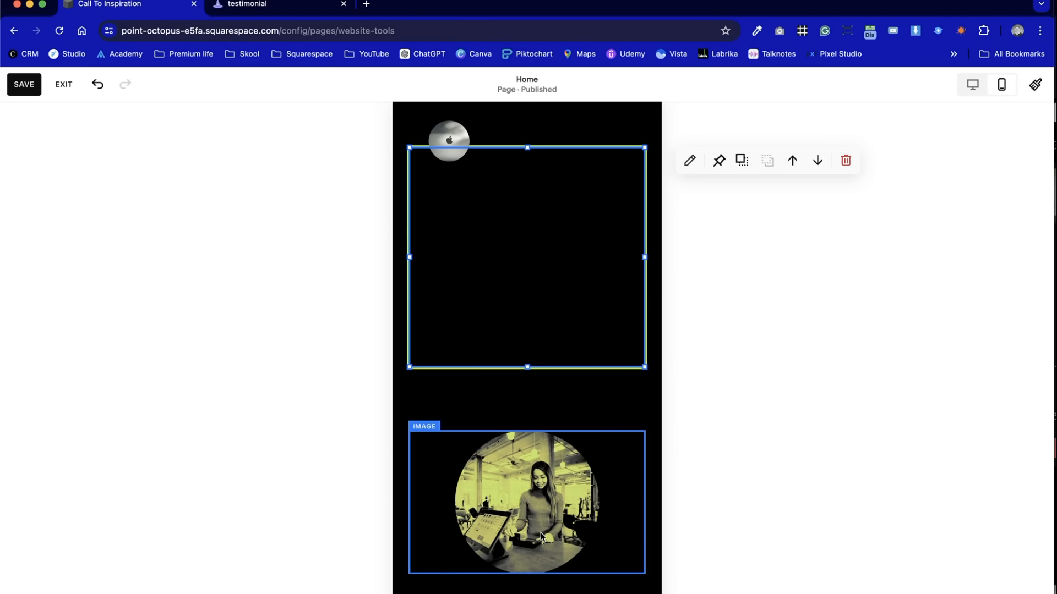
pyautogui.moveTo(541, 537); pyautogui.dragTo(570, 470)
pyautogui.moveTo(647, 449); pyautogui.dragTo(489, 449)
pyautogui.moveTo(447, 526); pyautogui.dragTo(449, 445)
pyautogui.click(538, 490)
pyautogui.scroll(2, 535, 500)
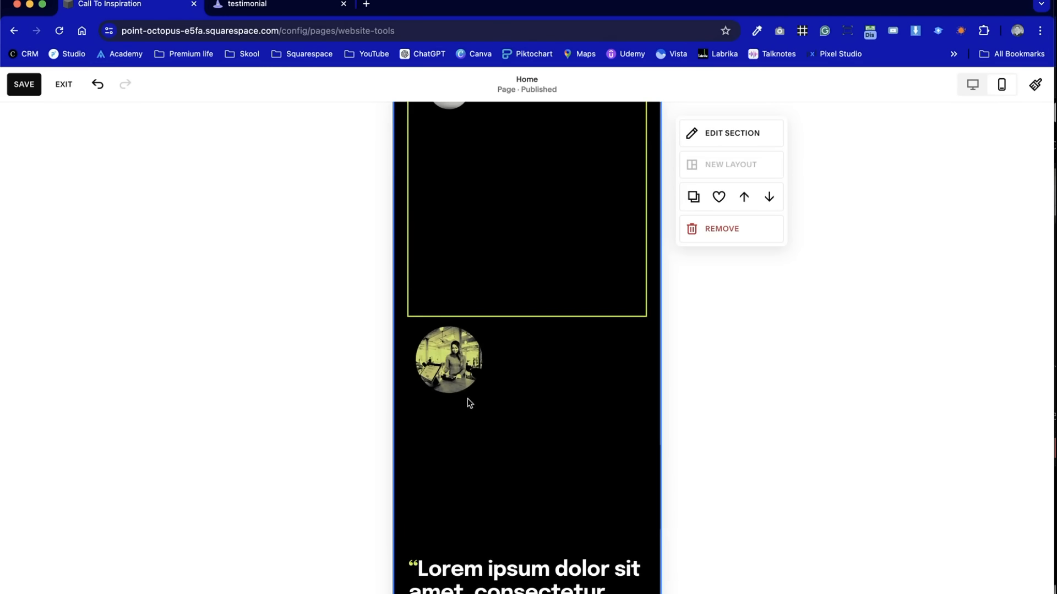
pyautogui.click(492, 367)
pyautogui.moveTo(491, 359); pyautogui.dragTo(459, 358)
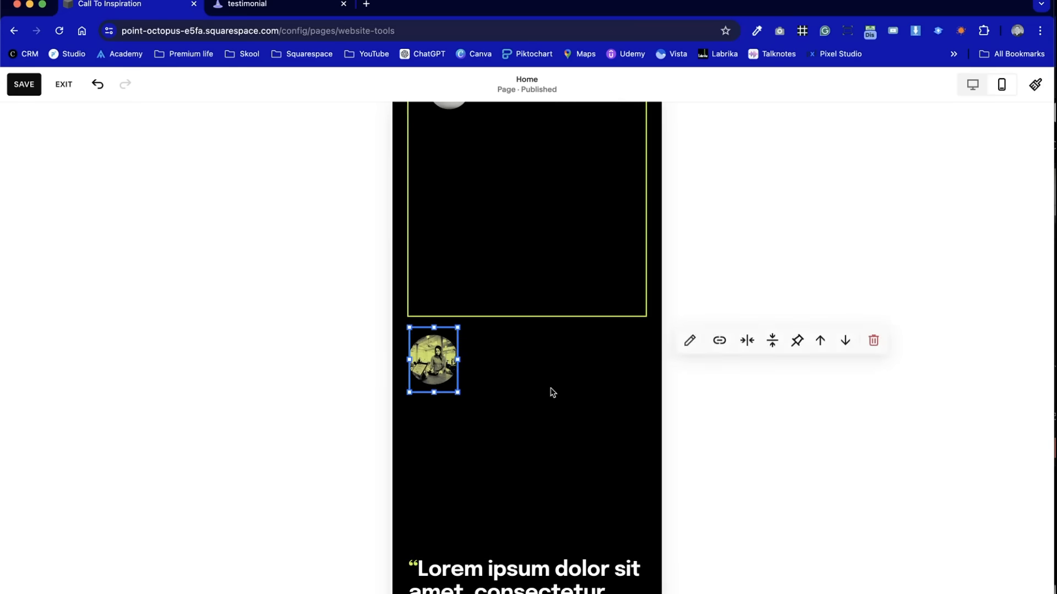
# Move the quote text up over the lower part of the frame and undo the accidental shift of the frame
pyautogui.click(540, 455)
pyautogui.scroll(-3, 531, 521)
pyautogui.moveTo(522, 571); pyautogui.dragTo(534, 202)
pyautogui.scroll(8, 533, 204)
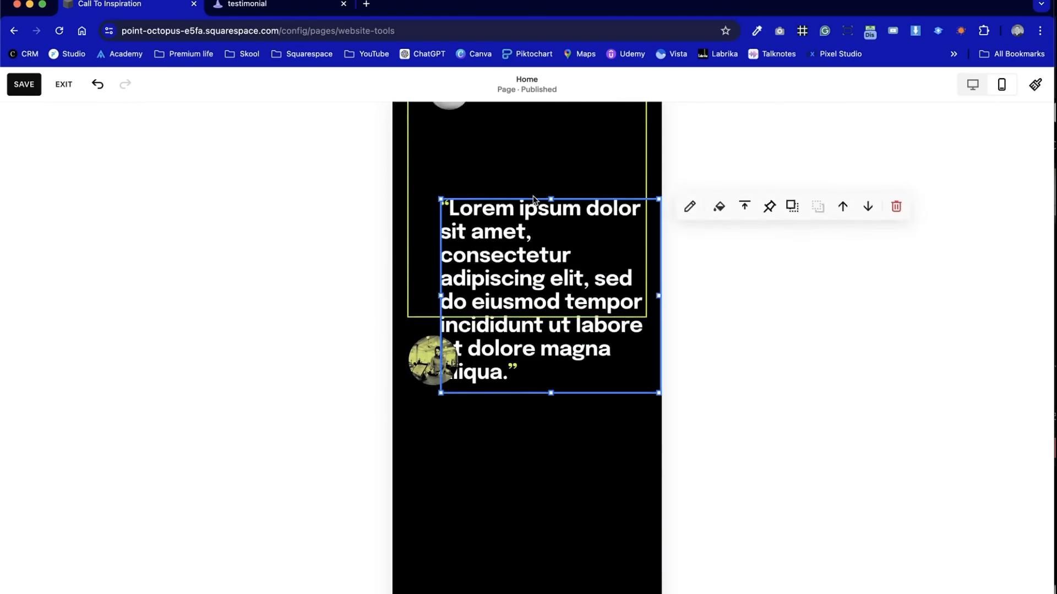
pyautogui.moveTo(507, 469); pyautogui.dragTo(506, 400)
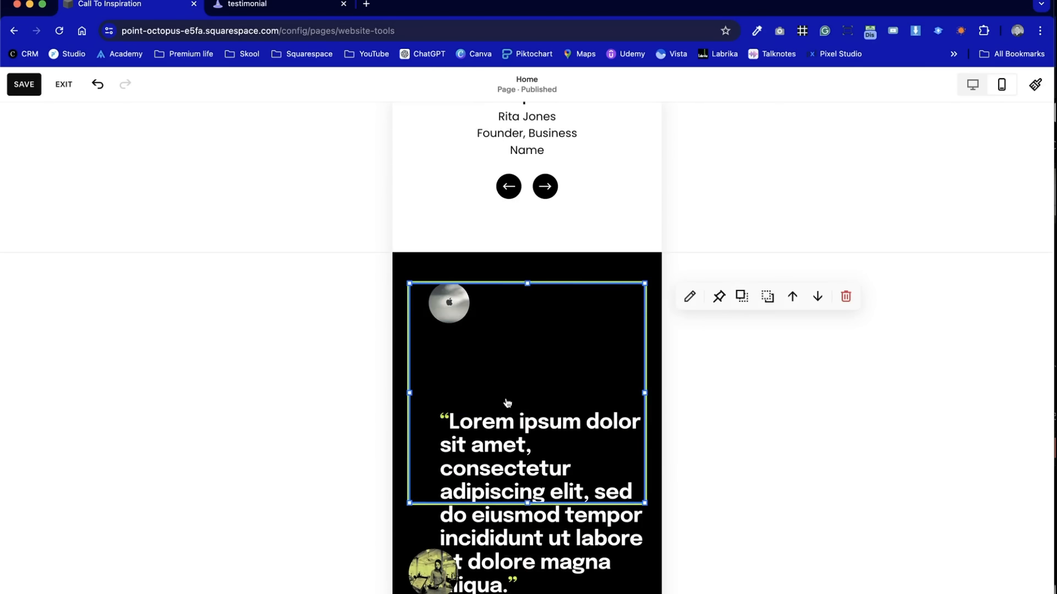
pyautogui.press('super+z')
# Move the quote up inside the frame just below the logo and narrow its block to fit between the frame's sides
pyautogui.click(543, 569)
pyautogui.moveTo(544, 567); pyautogui.dragTo(531, 476)
pyautogui.scroll(-2, 533, 514)
pyautogui.moveTo(536, 537); pyautogui.dragTo(540, 460)
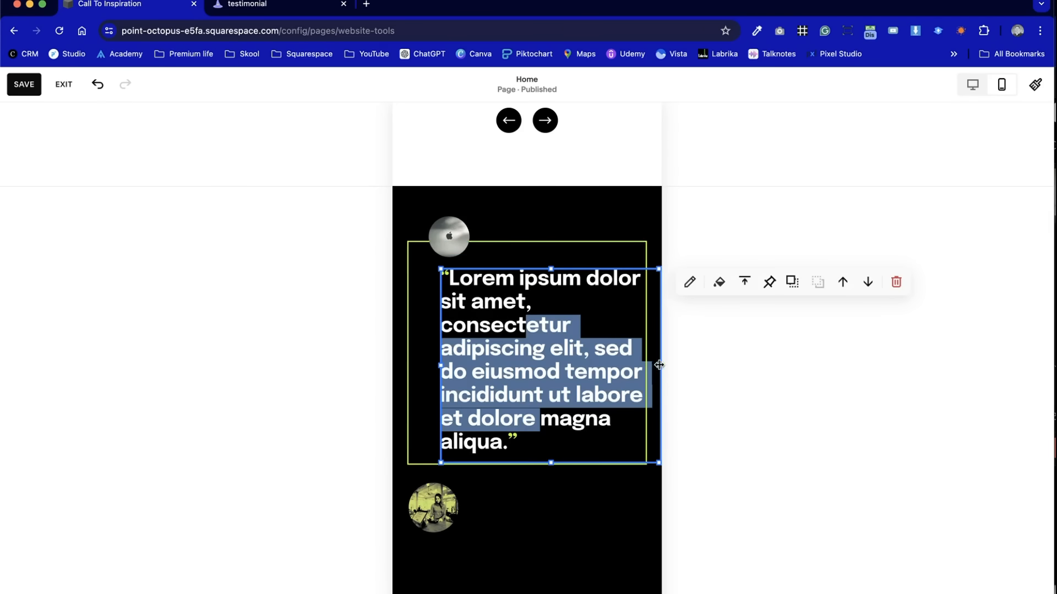
pyautogui.moveTo(657, 361); pyautogui.dragTo(606, 358)
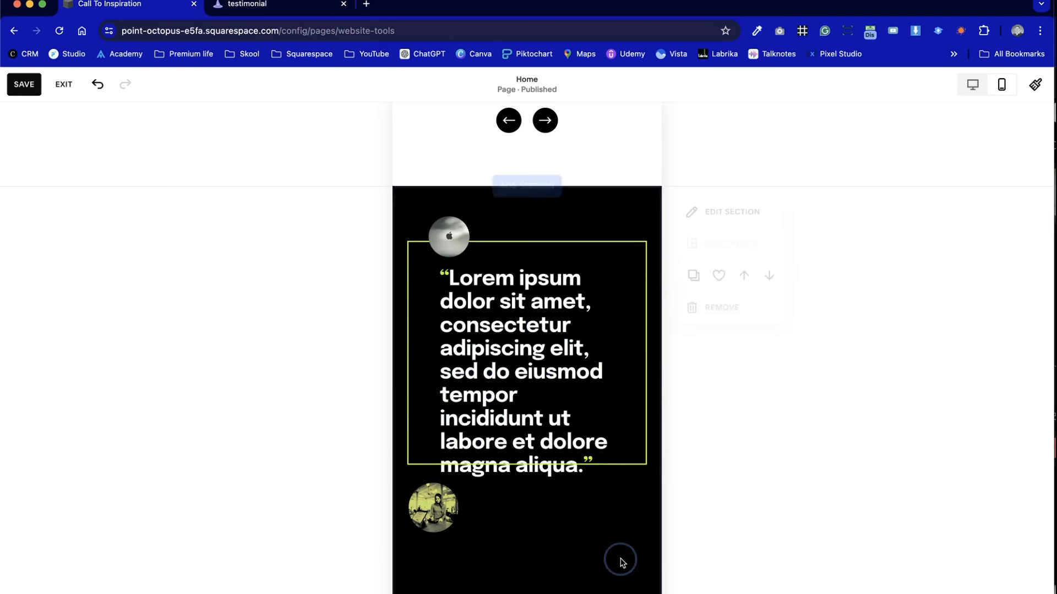
pyautogui.click(618, 559)
# Move the author photo further down and extend the frame's lower edge so it encloses the whole quote
pyautogui.scroll(-3, 622, 564)
pyautogui.click(433, 368)
pyautogui.moveTo(432, 368); pyautogui.dragTo(434, 445)
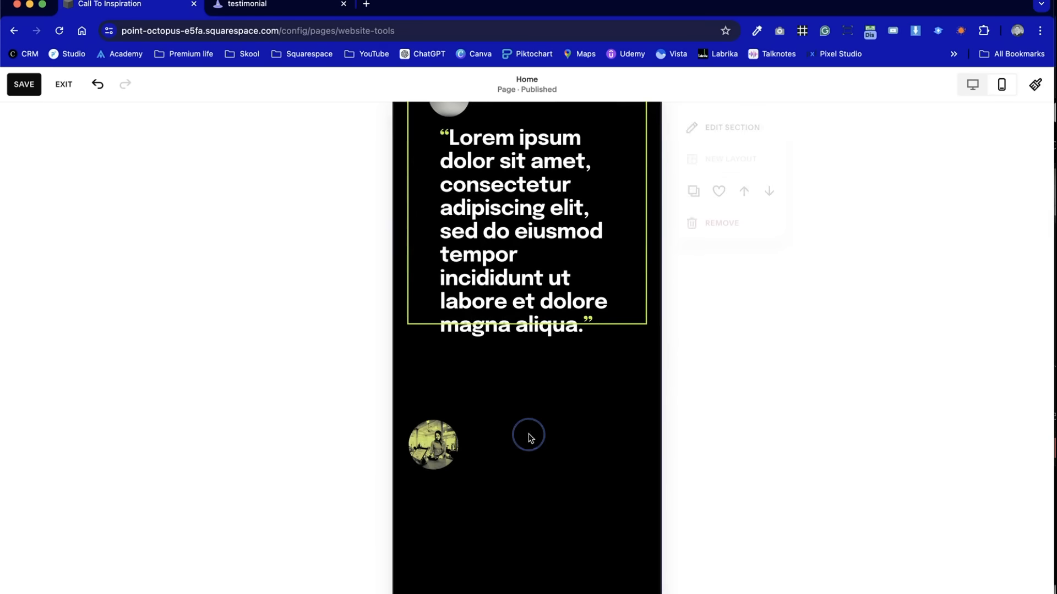
pyautogui.click(538, 316)
pyautogui.moveTo(528, 317); pyautogui.dragTo(528, 368)
pyautogui.click(540, 432)
pyautogui.scroll(1, 537, 440)
pyautogui.scroll(1, 538, 440)
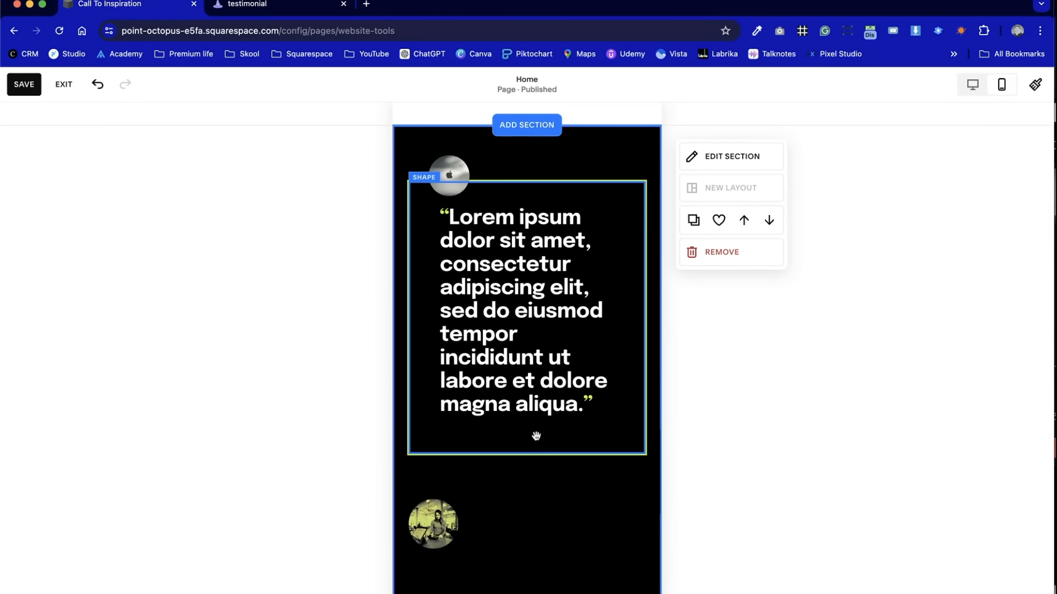
pyautogui.scroll(-2, 506, 489)
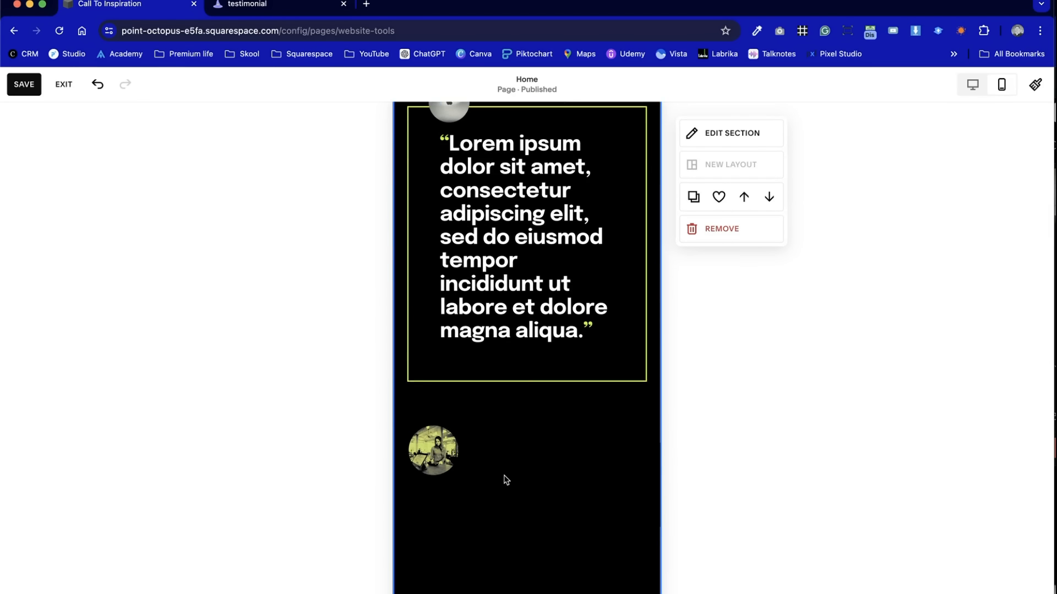
# Stretch the quote's text block to the frame's full height and align the text vertically to the middle
pyautogui.click(503, 266)
pyautogui.scroll(1, 576, 259)
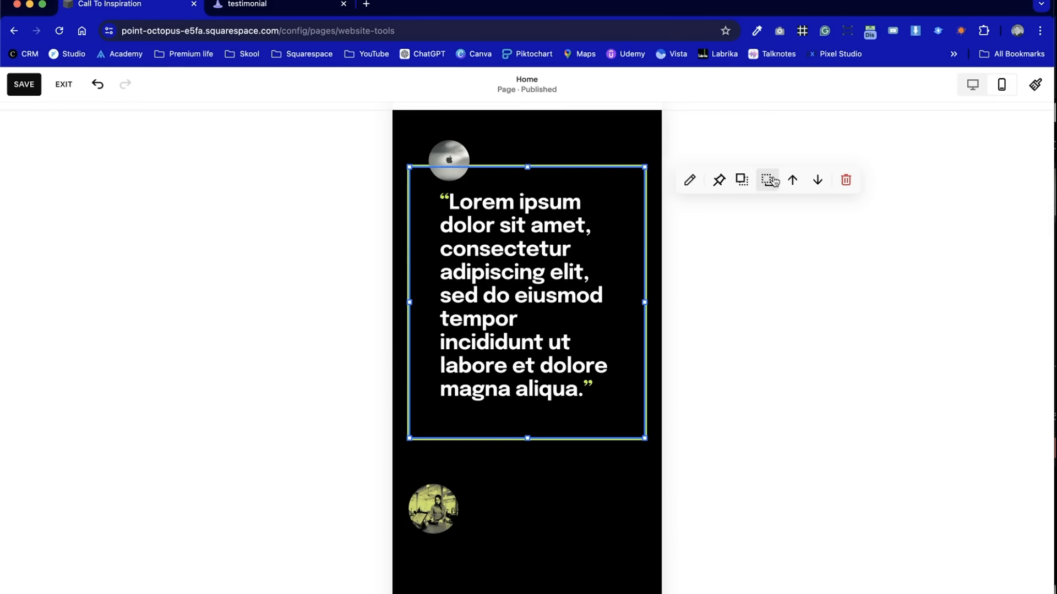
pyautogui.click(500, 451)
pyautogui.click(498, 309)
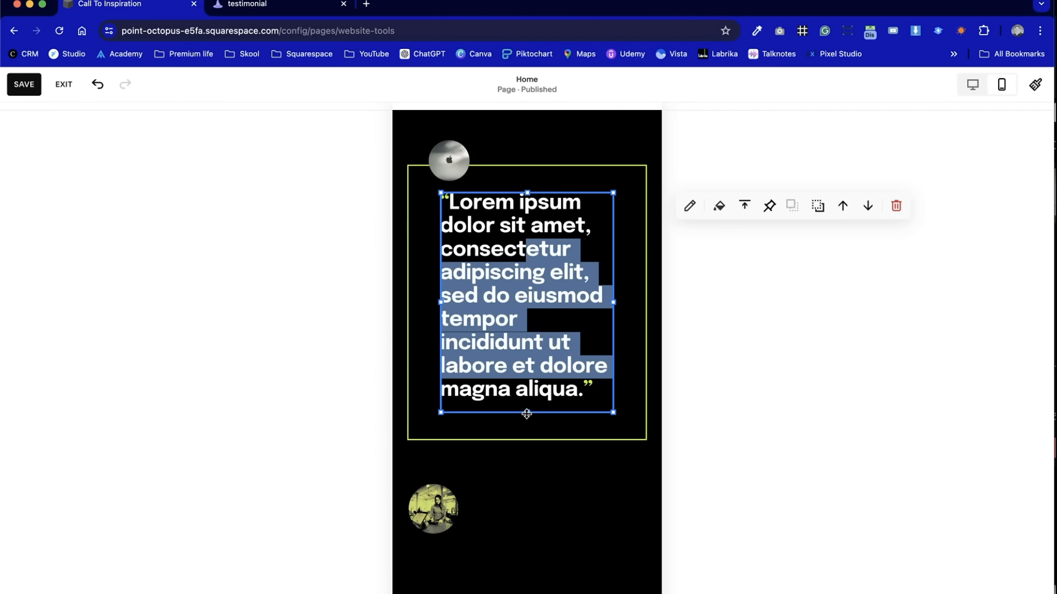
pyautogui.moveTo(527, 414); pyautogui.dragTo(527, 439)
pyautogui.moveTo(531, 188); pyautogui.dragTo(527, 167)
pyautogui.click(559, 329)
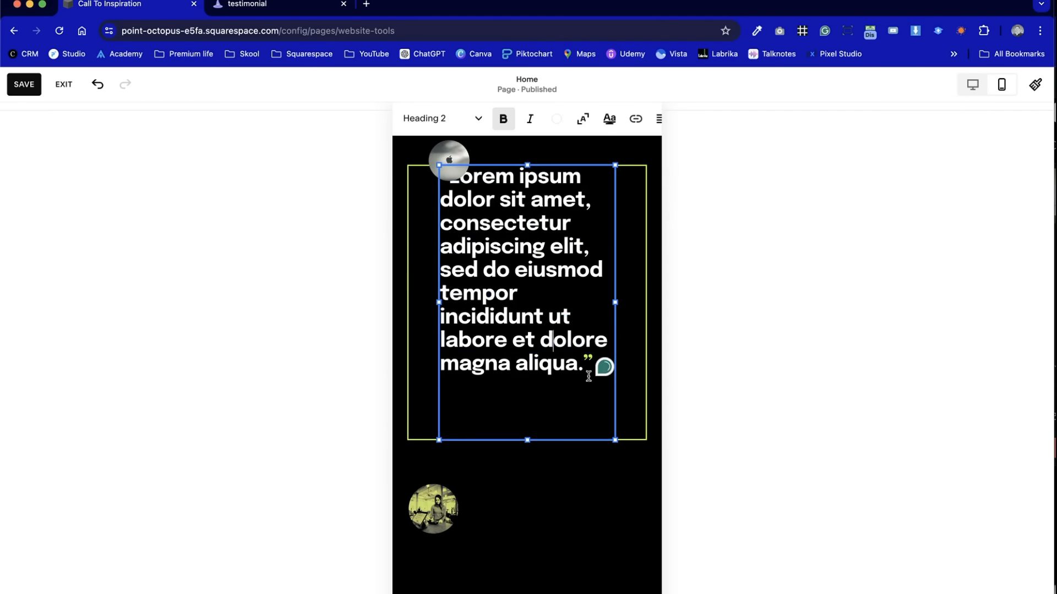
pyautogui.click(569, 460)
pyautogui.click(566, 288)
pyautogui.click(744, 180)
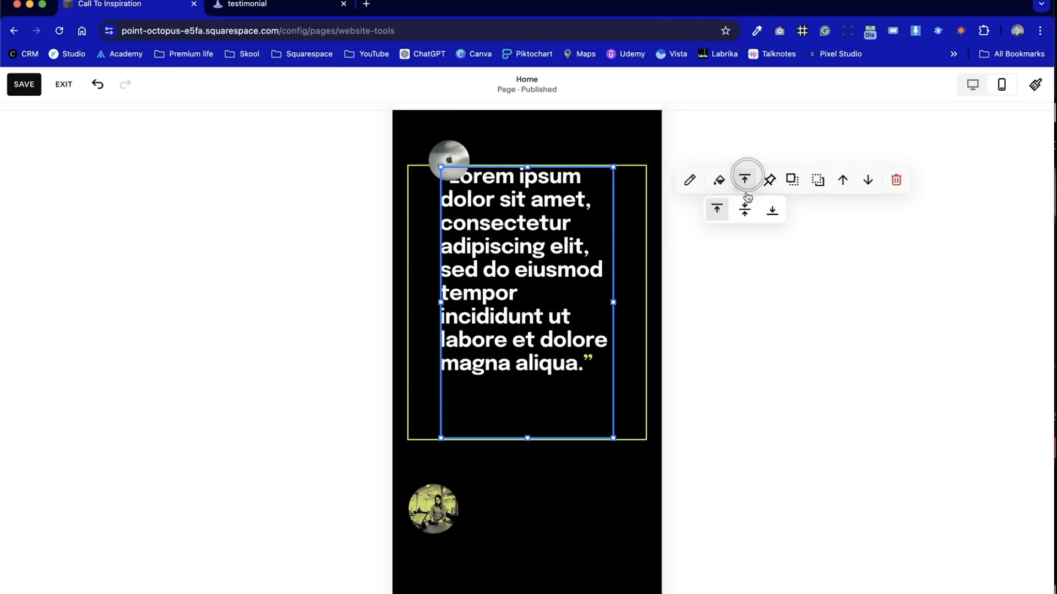
pyautogui.click(746, 208)
pyautogui.click(546, 497)
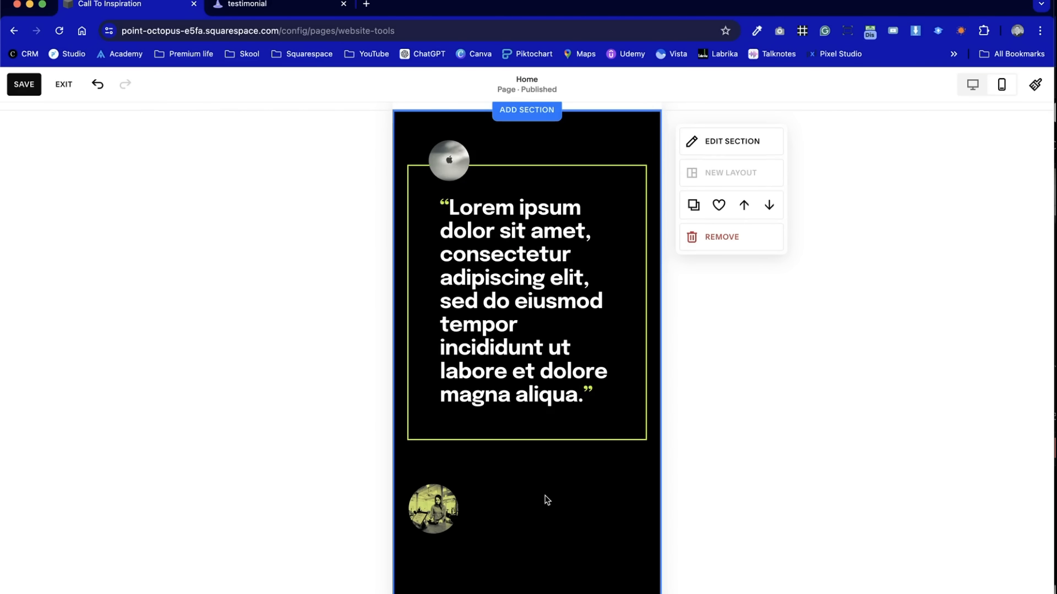
# Move the author photo up closer to the frame and place the narrowed author name and title block beside it
pyautogui.moveTo(440, 512); pyautogui.dragTo(503, 307)
pyautogui.click(551, 545)
pyautogui.scroll(-6, 561, 547)
pyautogui.scroll(-1, 550, 537)
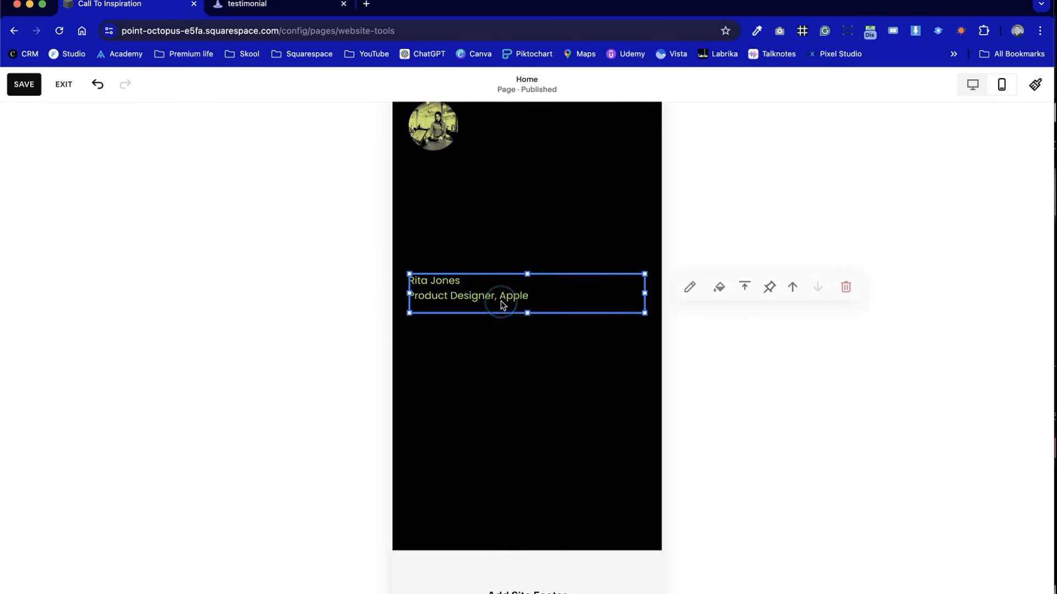
pyautogui.scroll(4, 502, 304)
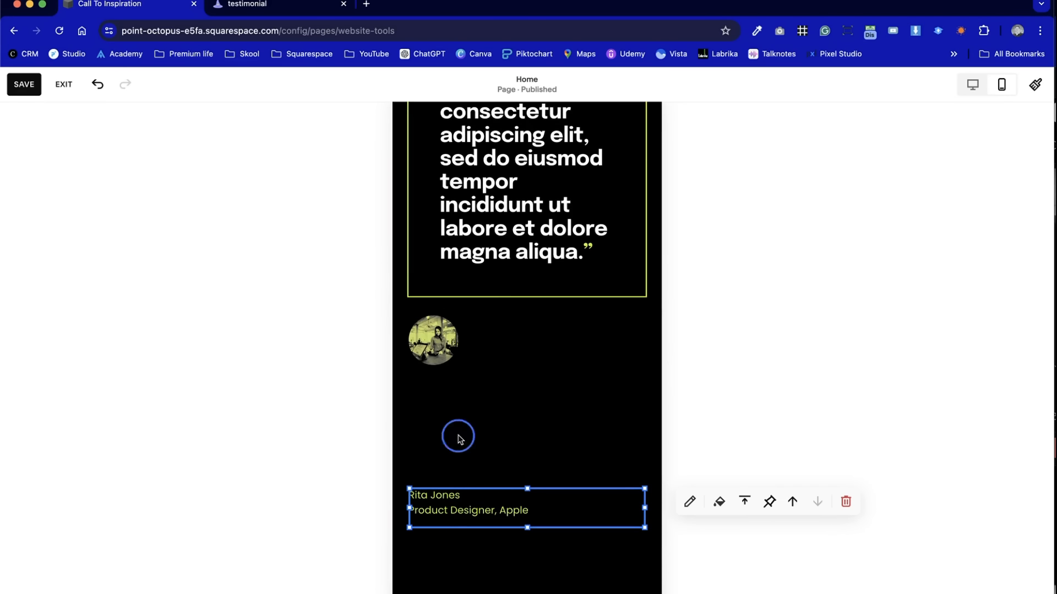
pyautogui.click(464, 361)
pyautogui.moveTo(502, 523); pyautogui.dragTo(506, 343)
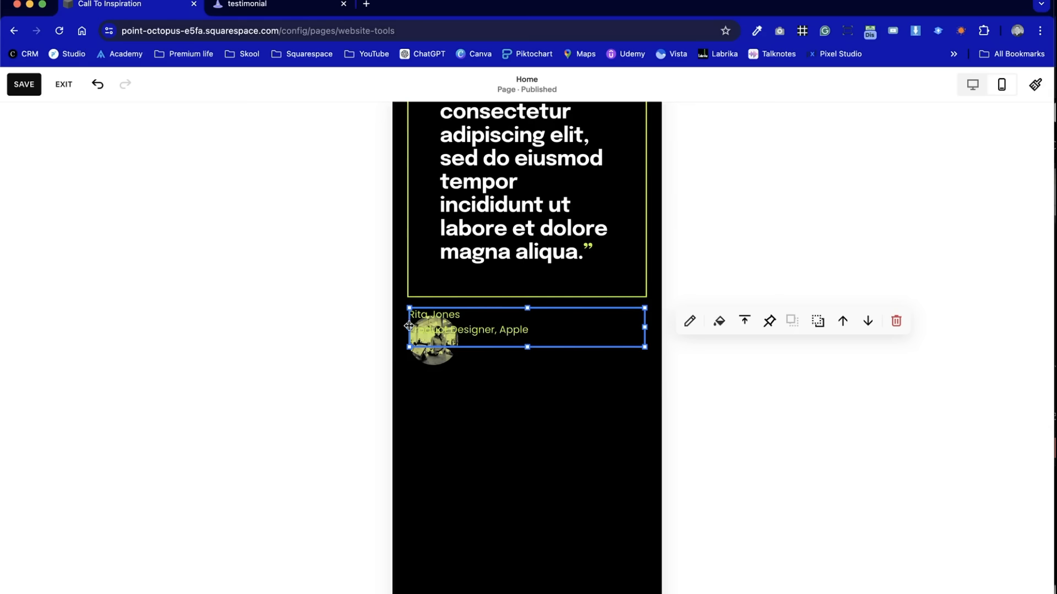
pyautogui.moveTo(409, 326); pyautogui.dragTo(468, 328)
pyautogui.click(521, 370)
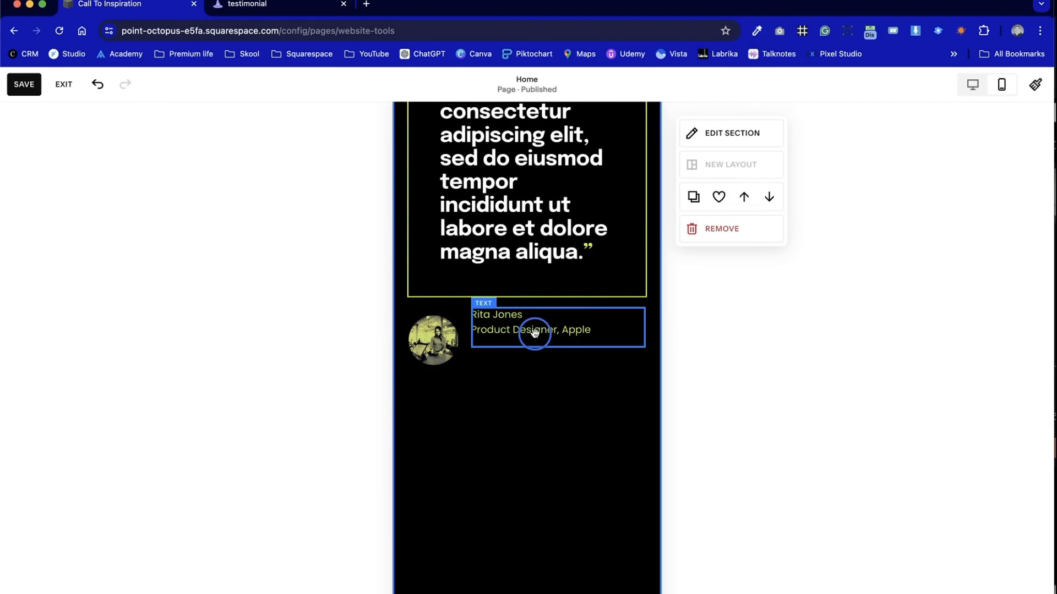
pyautogui.moveTo(535, 333); pyautogui.dragTo(533, 358)
# Shorten the section so it ends just below the author details, and save the page
pyautogui.scroll(-3, 522, 501)
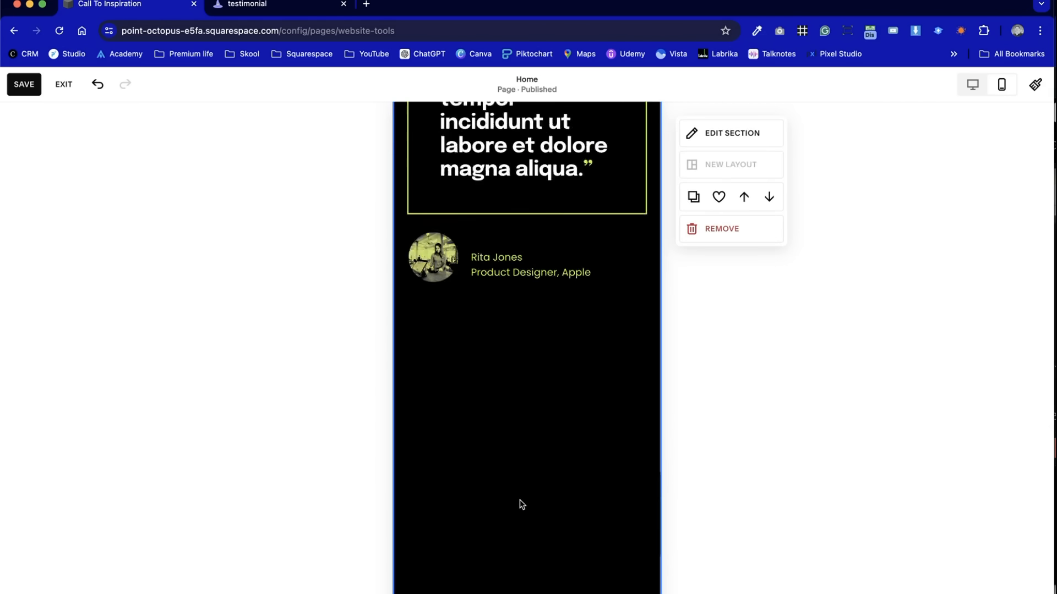
pyautogui.moveTo(614, 523); pyautogui.dragTo(613, 388)
pyautogui.scroll(1, 579, 491)
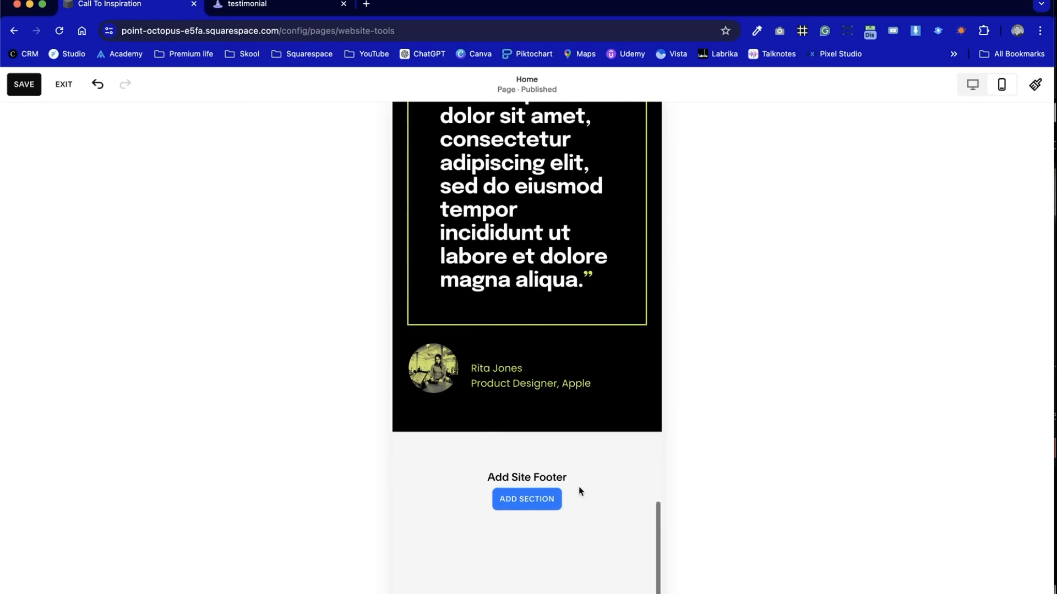
pyautogui.scroll(2, 579, 491)
pyautogui.click(15, 84)
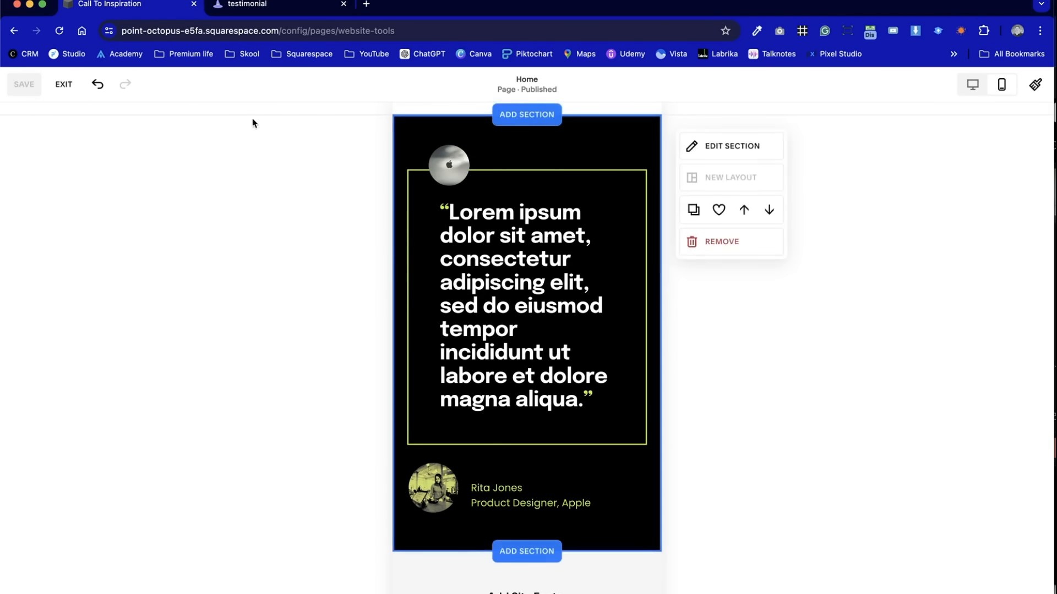
# Switch to the desktop layout to check the frame, logo, quote and author details
pyautogui.click(973, 84)
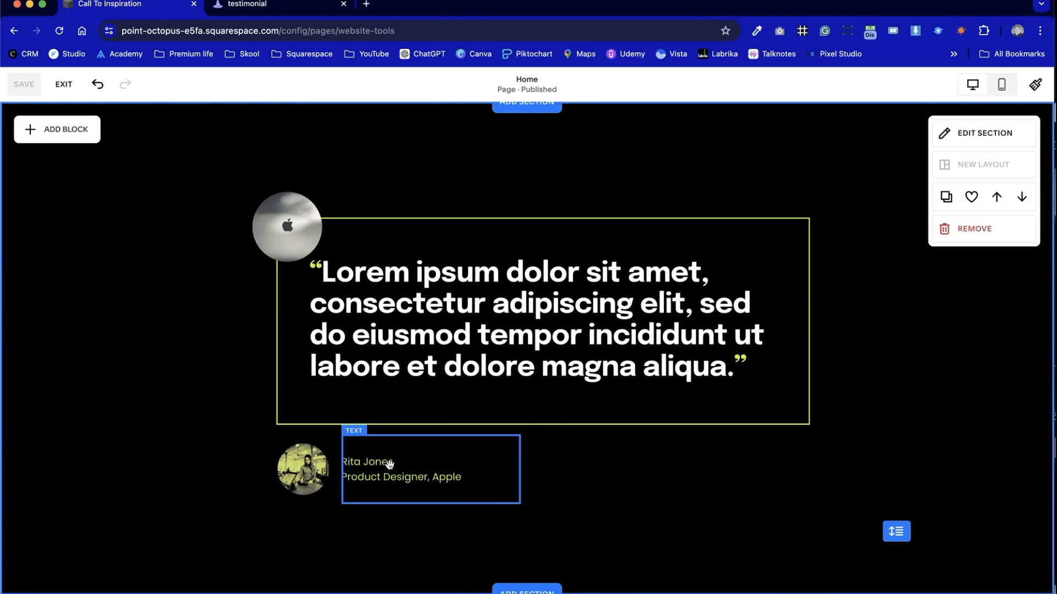
pyautogui.click(436, 358)
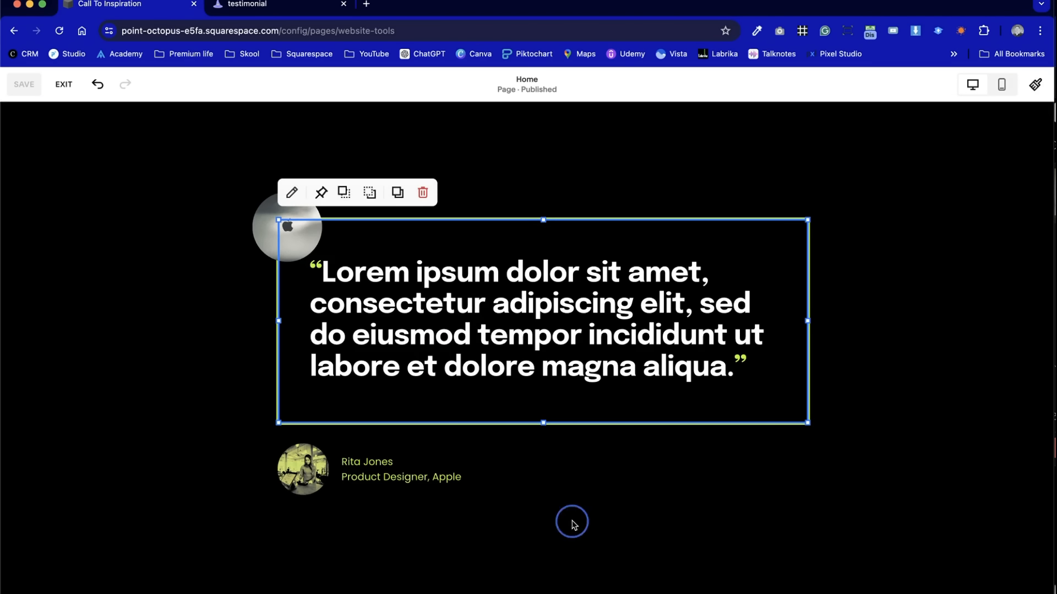
pyautogui.click(572, 523)
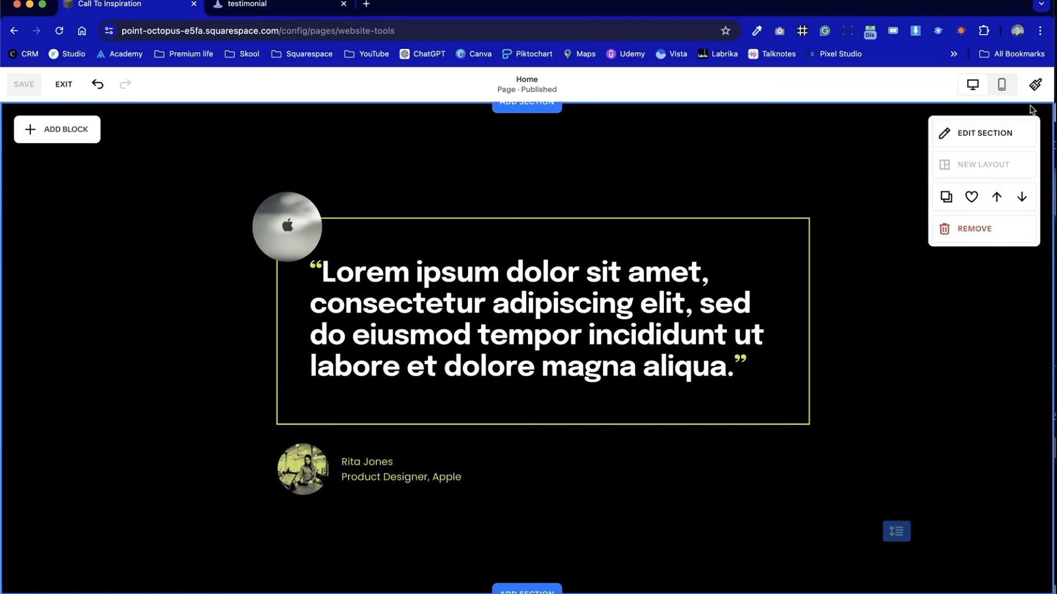
# In the mobile layout, extend the author name and title block upward and align its text vertically to the middle
pyautogui.click(1001, 84)
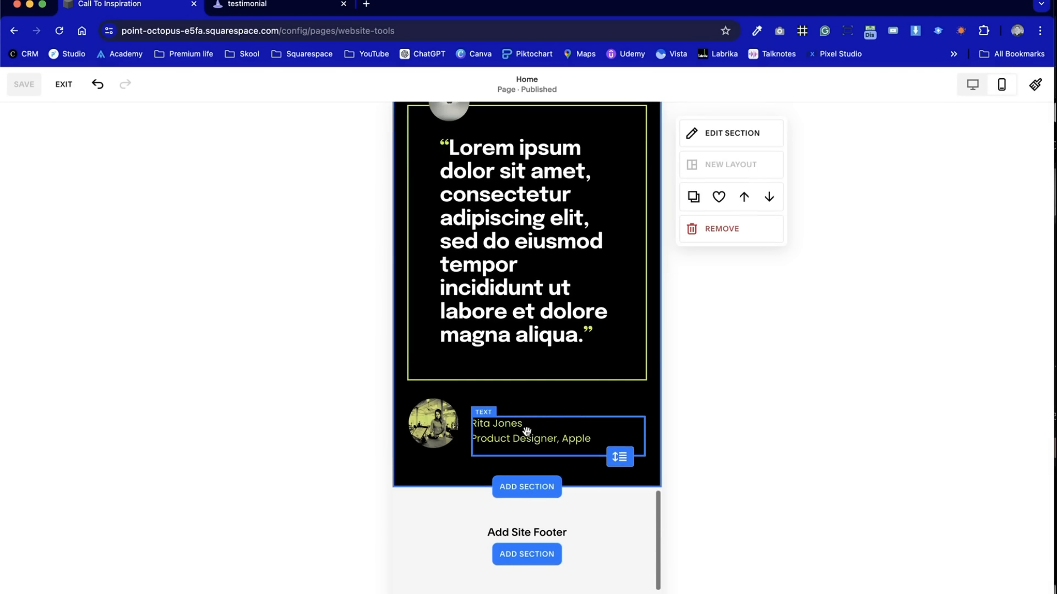
pyautogui.click(528, 431)
pyautogui.moveTo(528, 432); pyautogui.dragTo(559, 398)
pyautogui.click(532, 417)
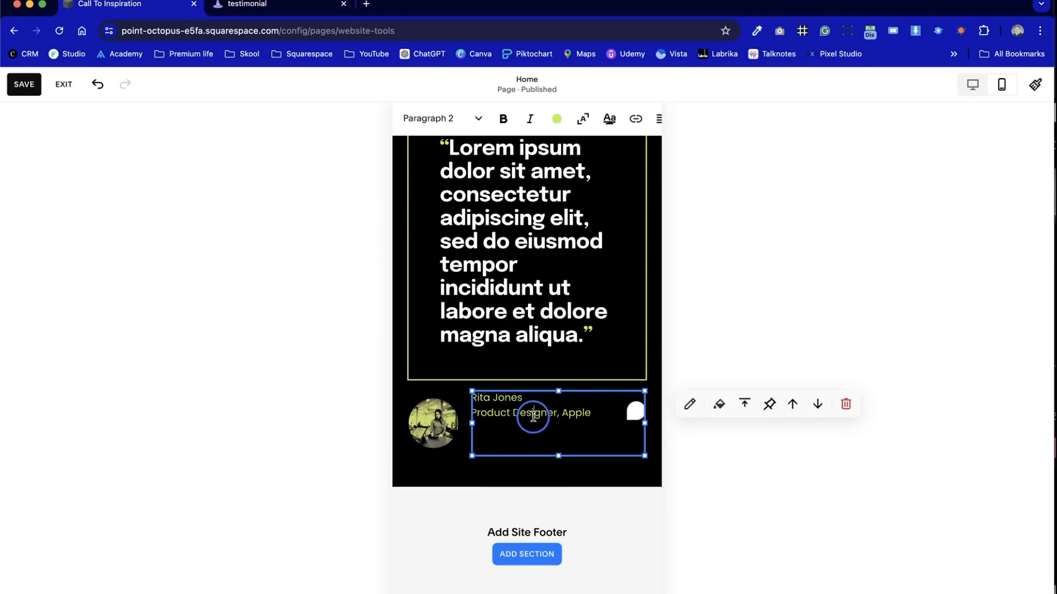
pyautogui.click(646, 463)
pyautogui.click(558, 415)
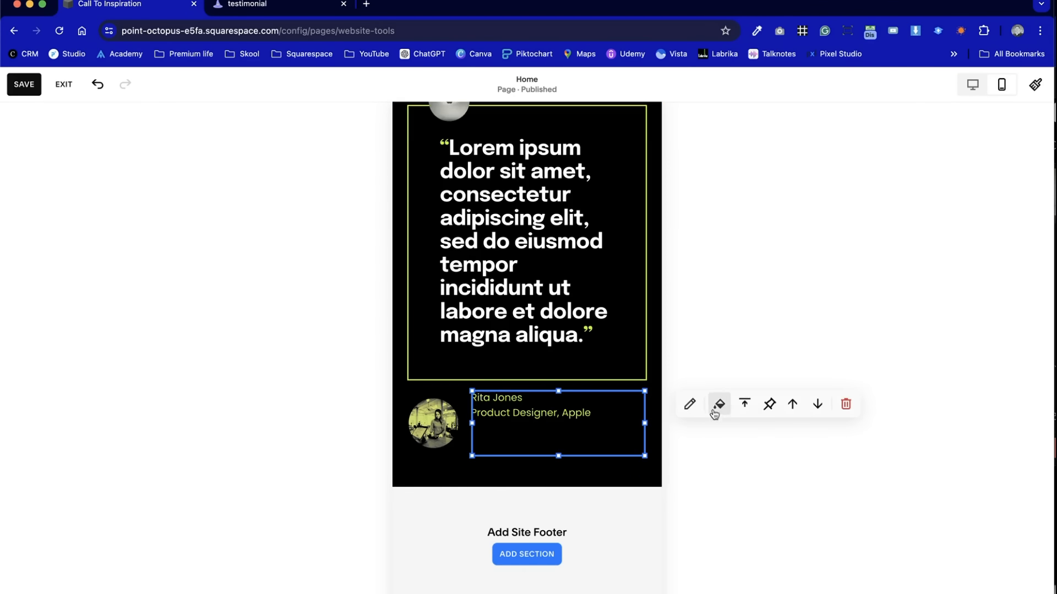
pyautogui.click(744, 404)
pyautogui.click(745, 431)
pyautogui.click(476, 473)
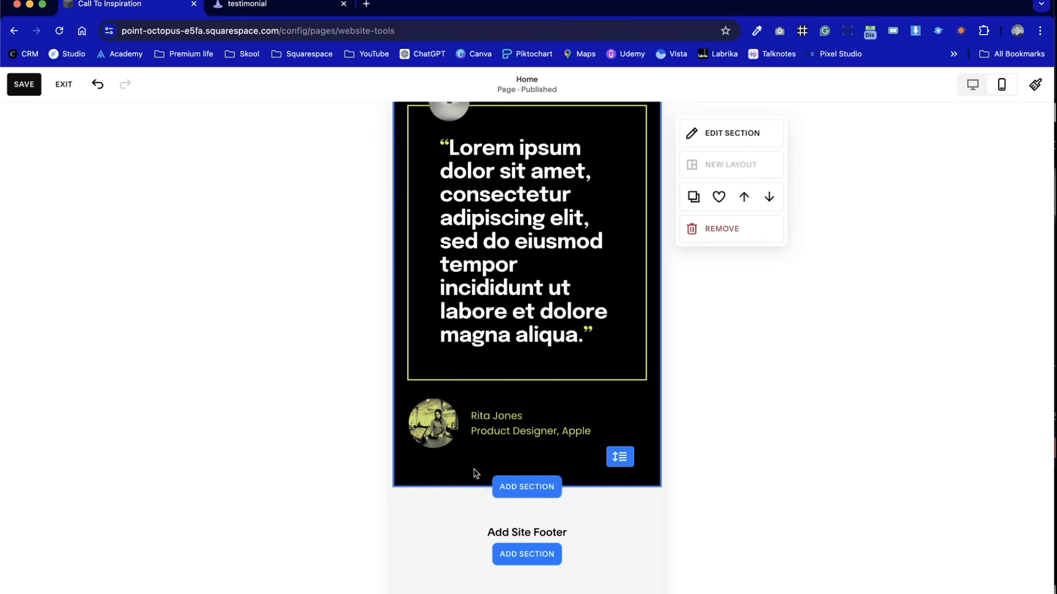
# In the unframed black testimonial section, shrink the author photo to a small circle and place it just below the quote
pyautogui.scroll(3, 476, 473)
pyautogui.scroll(-1, 550, 359)
pyautogui.scroll(5, 546, 358)
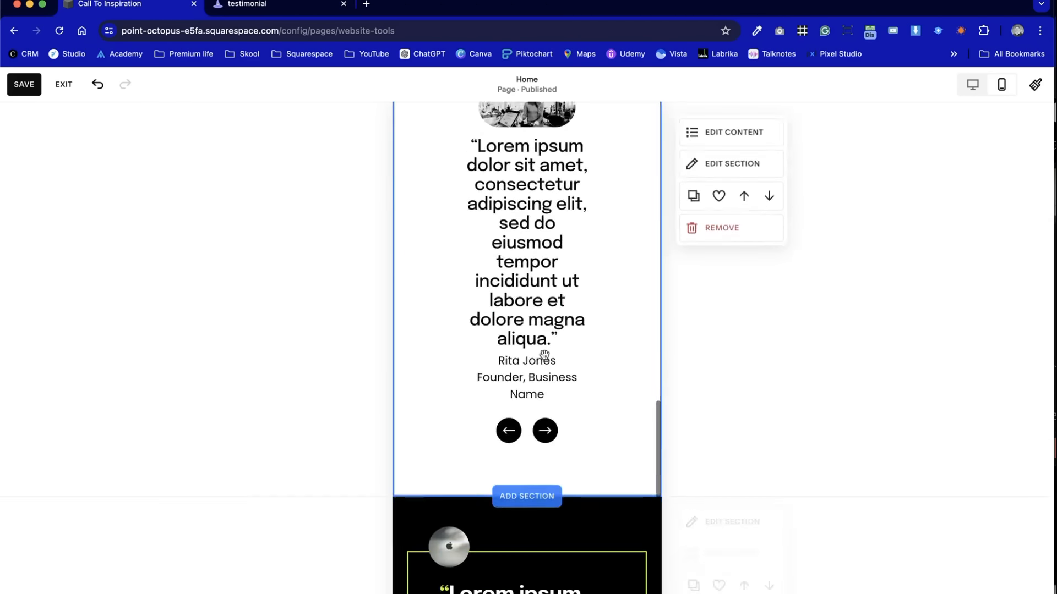
pyautogui.scroll(-1, 545, 359)
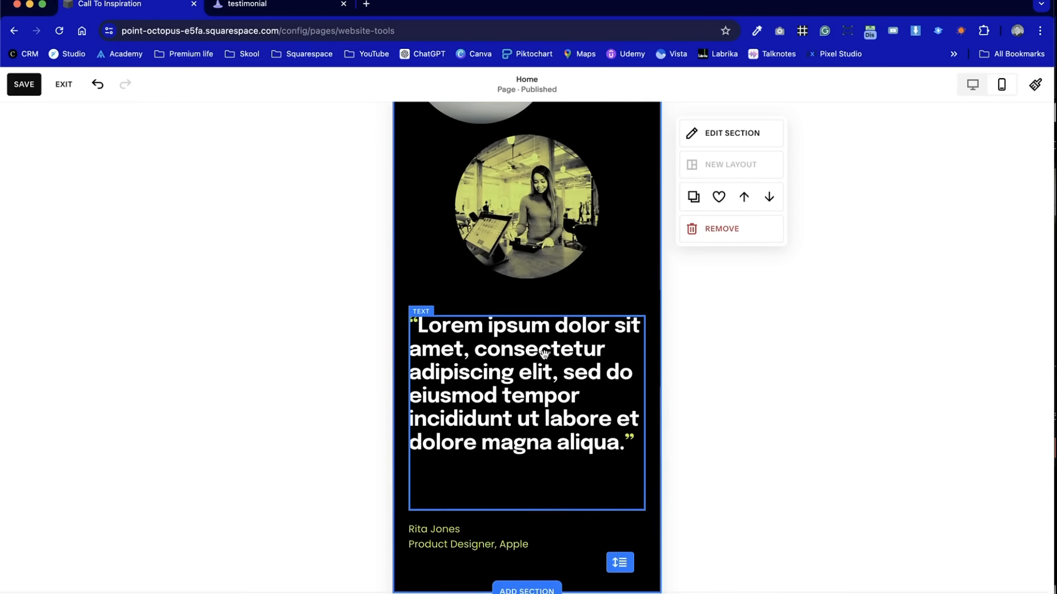
pyautogui.click(484, 181)
pyautogui.moveTo(484, 182); pyautogui.dragTo(548, 434)
pyautogui.click(550, 432)
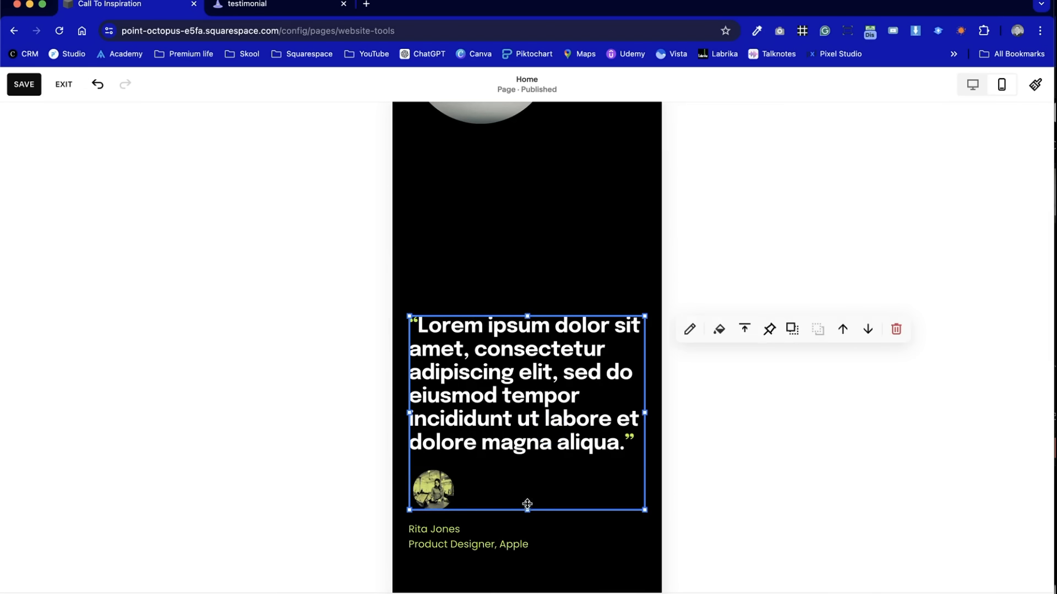
# Shorten the quote's text block and place the author name and title beside the small photo
pyautogui.moveTo(527, 509); pyautogui.dragTo(533, 379)
pyautogui.click(517, 512)
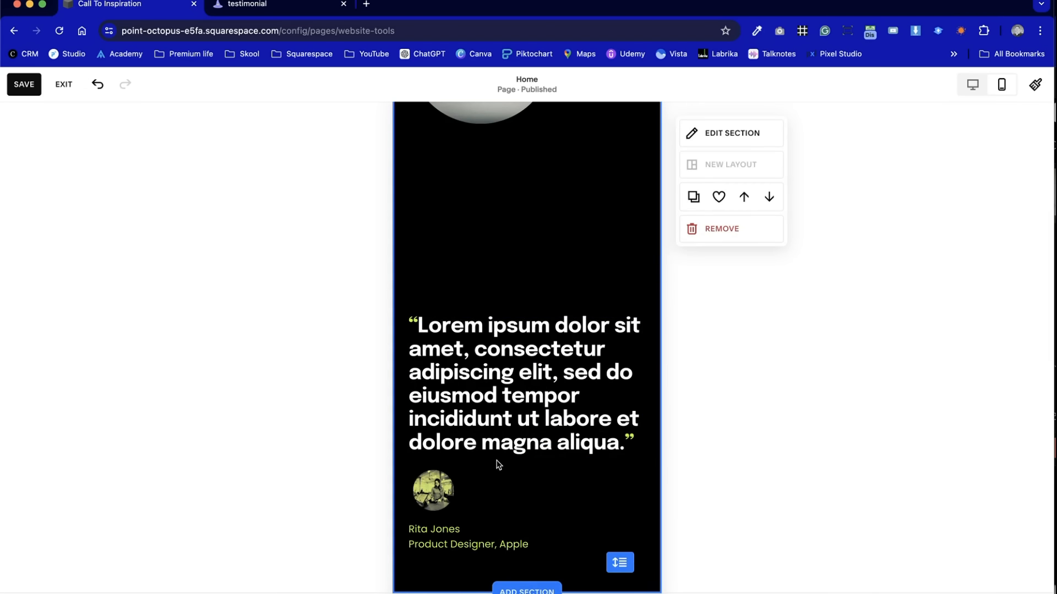
pyautogui.moveTo(454, 552); pyautogui.dragTo(469, 490)
pyautogui.click(566, 545)
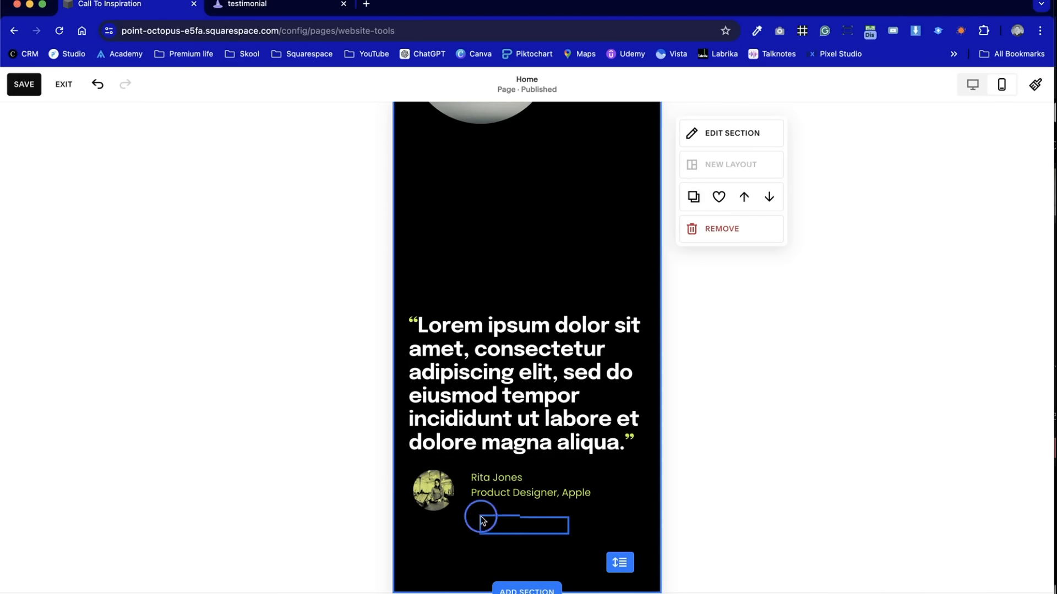
pyautogui.moveTo(629, 565); pyautogui.dragTo(629, 526)
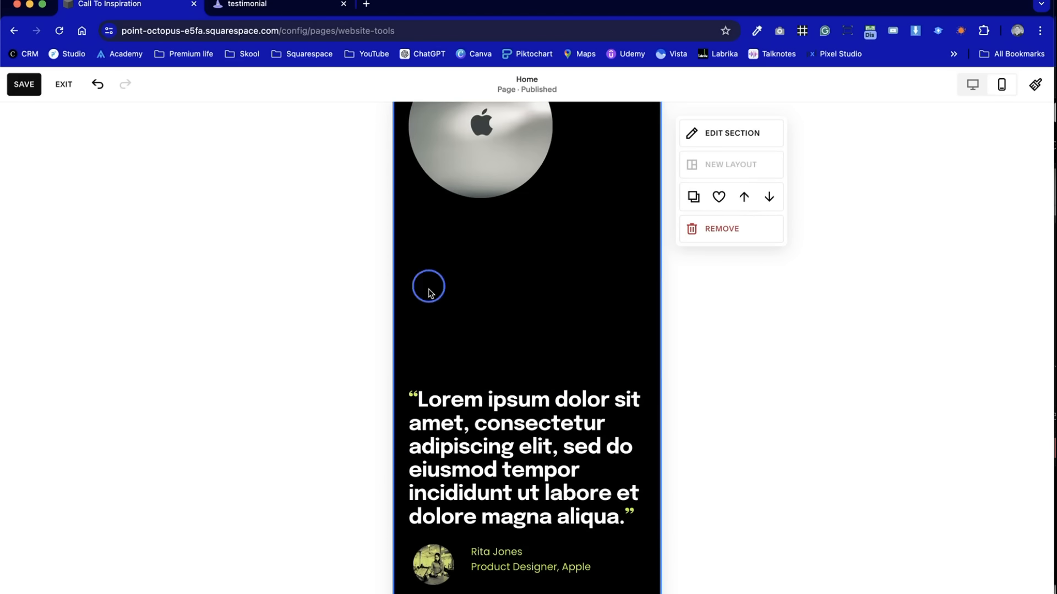
# Shrink the Apple logo to a small circle and move the quote with its author details up directly beneath it
pyautogui.moveTo(506, 423); pyautogui.dragTo(507, 281)
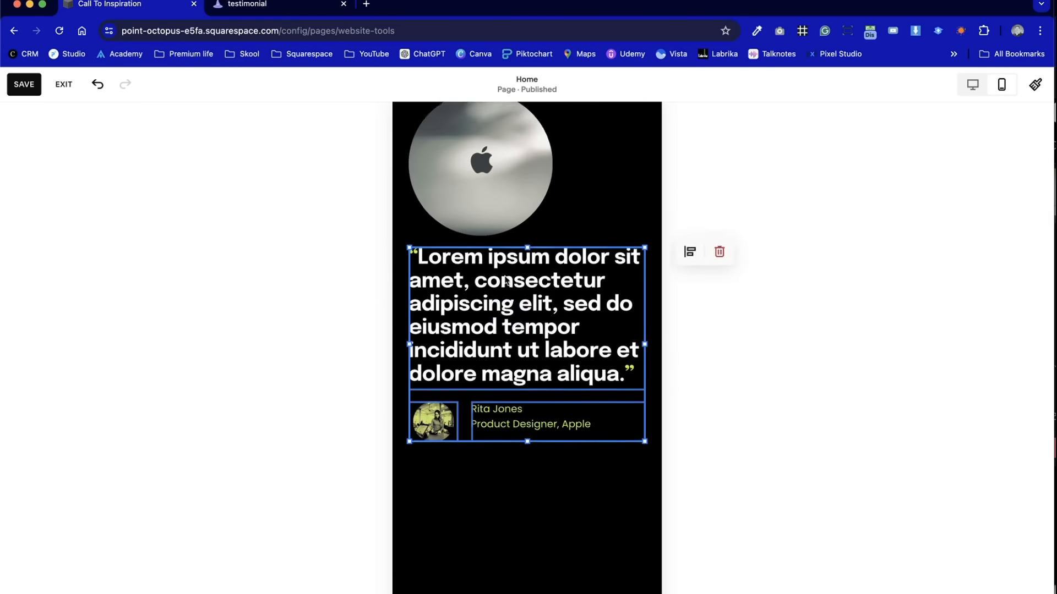
pyautogui.scroll(2, 507, 281)
pyautogui.click(642, 245)
pyautogui.moveTo(620, 278); pyautogui.dragTo(457, 197)
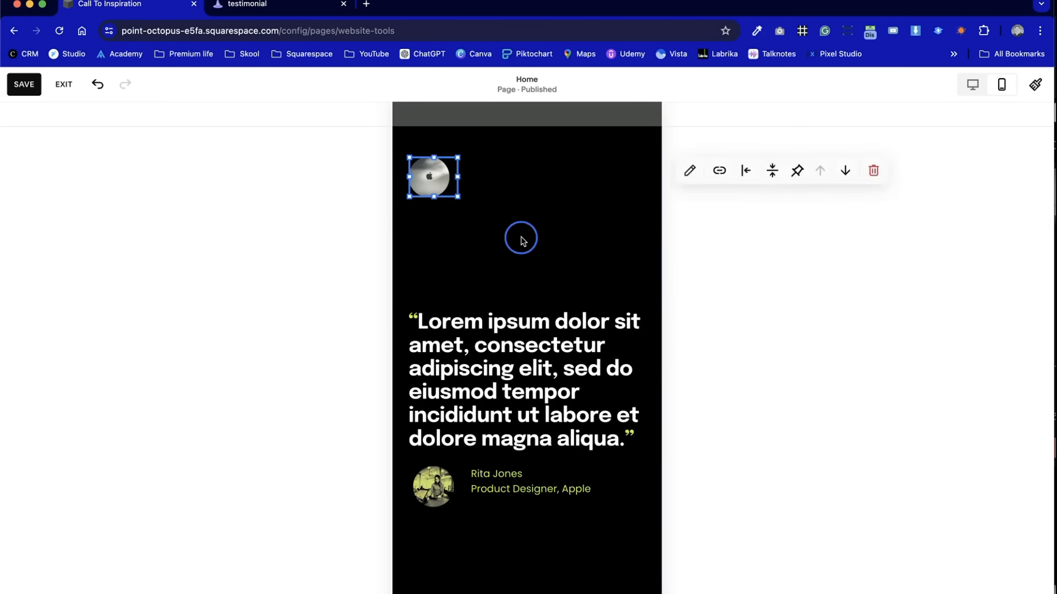
pyautogui.click(521, 240)
pyautogui.moveTo(537, 483); pyautogui.dragTo(524, 274)
pyautogui.click(537, 526)
# Shorten the unframed testimonial section so it ends just below the author details
pyautogui.scroll(-4, 538, 526)
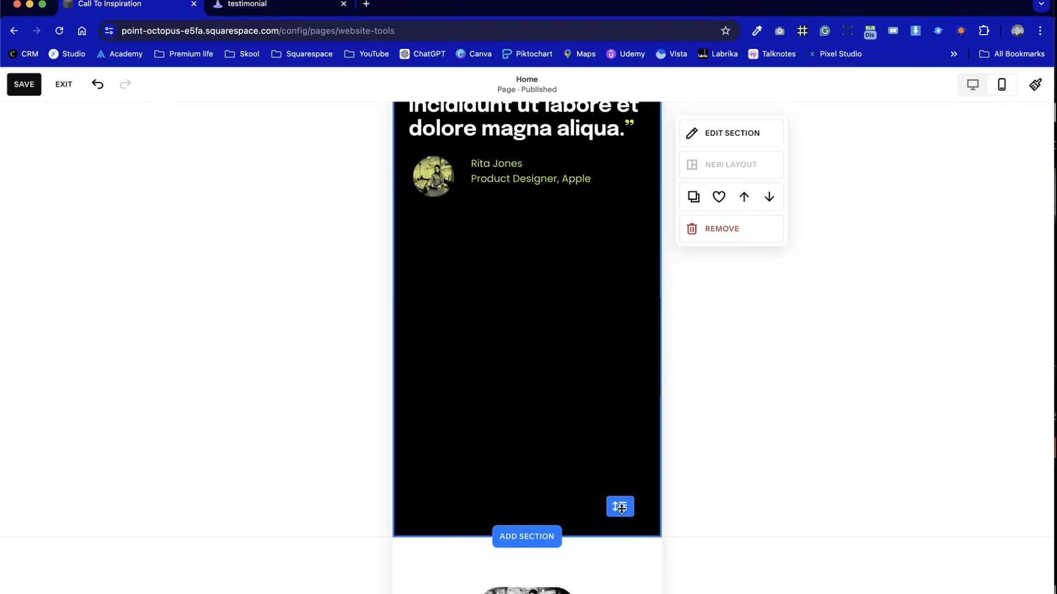
pyautogui.moveTo(620, 508); pyautogui.dragTo(621, 352)
pyautogui.scroll(4, 617, 359)
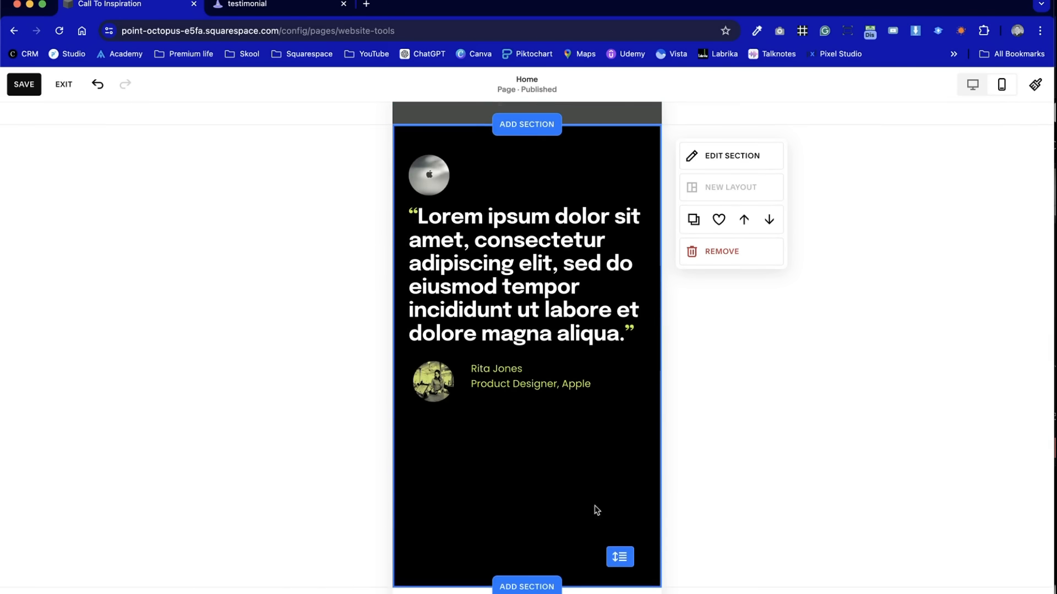
pyautogui.moveTo(620, 557); pyautogui.dragTo(634, 430)
pyautogui.click(544, 436)
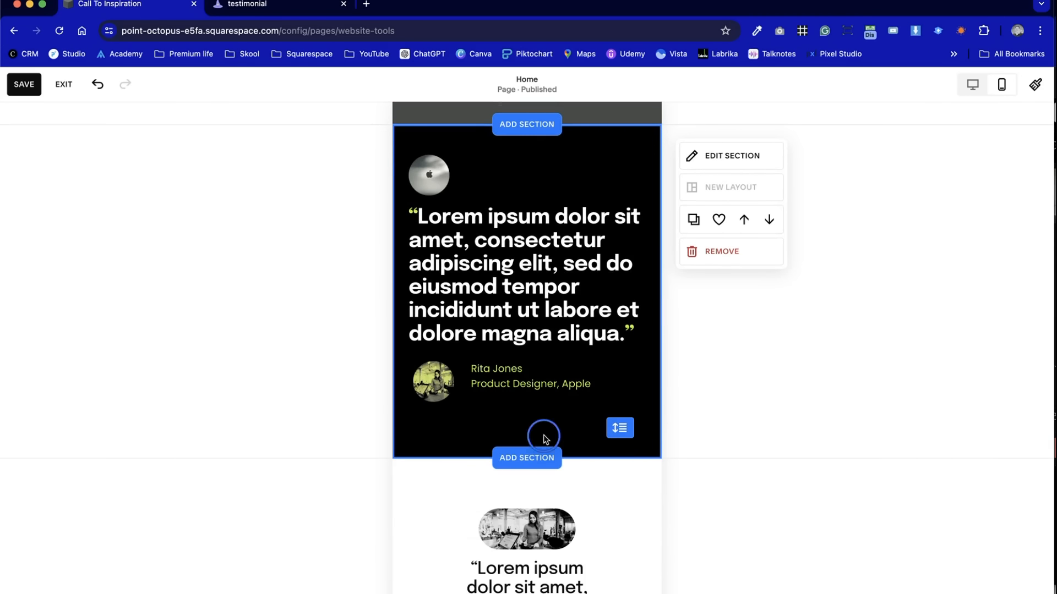
pyautogui.scroll(3, 545, 439)
pyautogui.moveTo(620, 491)
pyautogui.mouseDown()
pyautogui.moveTo(620, 469)
pyautogui.moveTo(619, 494)
pyautogui.mouseUp()
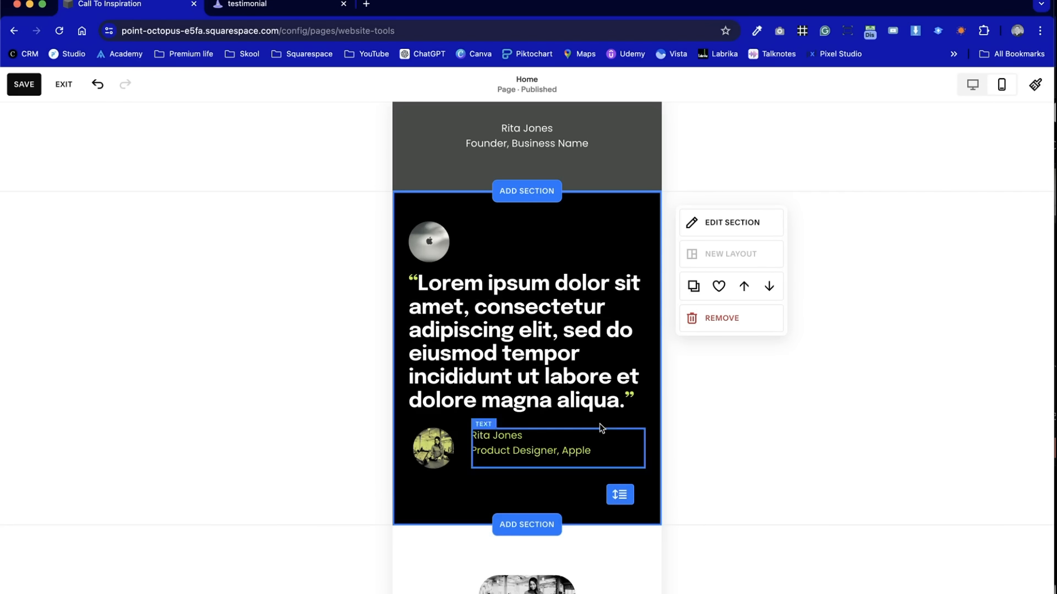
pyautogui.click(504, 291)
# Review the testimonial sections in the desktop layout and enlarge the Clutch-rating testimonial in the Call To Inspiration gallery
pyautogui.click(973, 84)
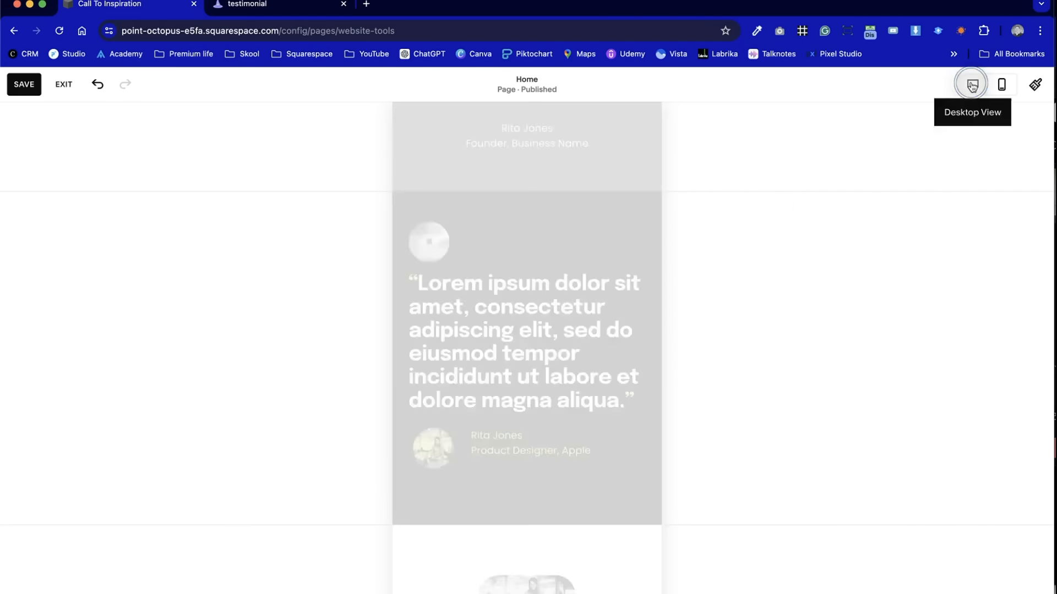
pyautogui.click(61, 177)
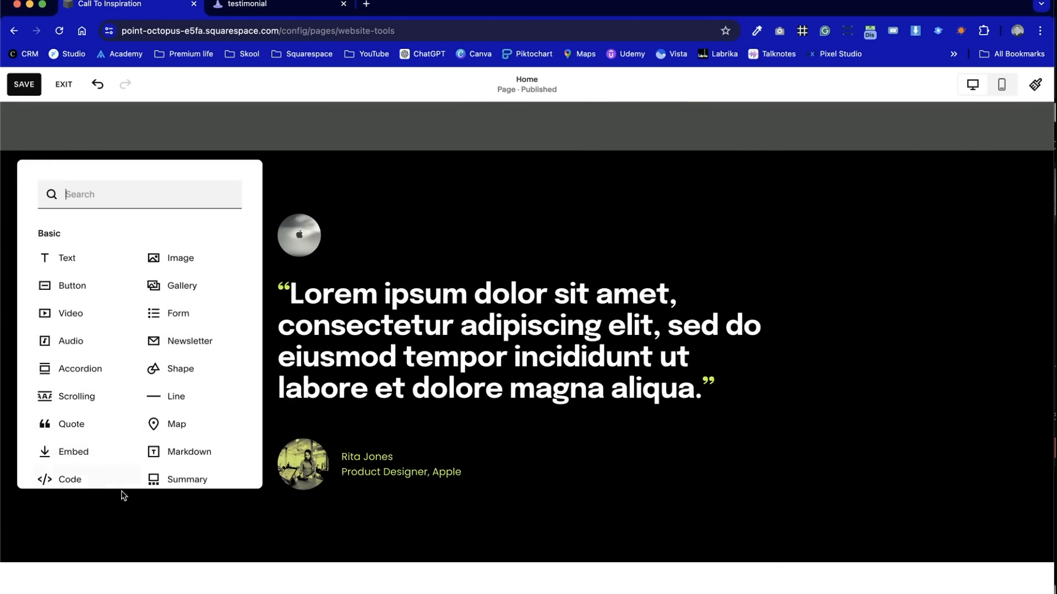
pyautogui.click(422, 222)
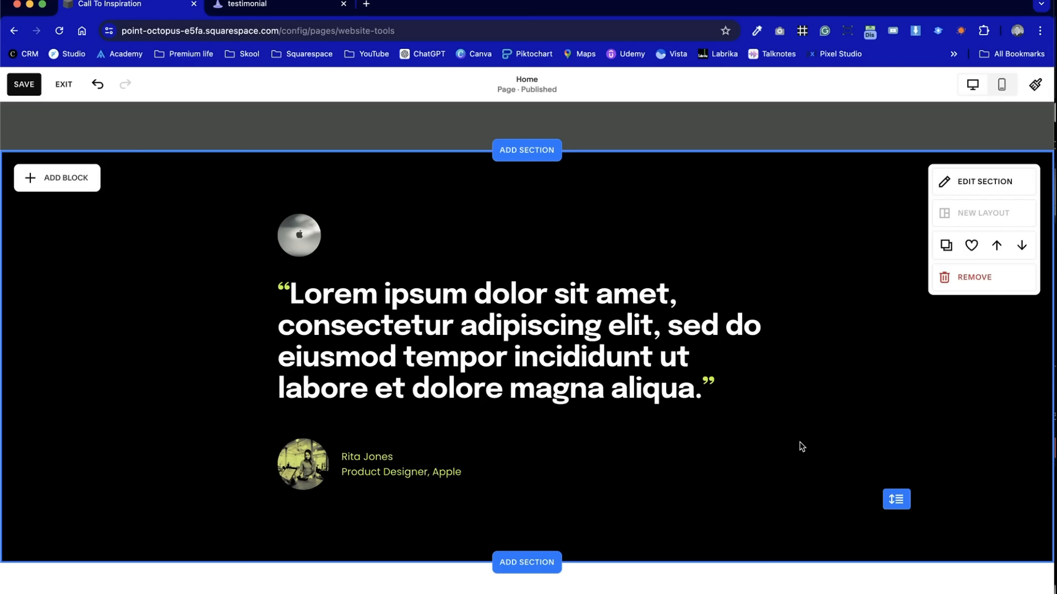
pyautogui.scroll(3, 802, 447)
pyautogui.scroll(-4, 802, 447)
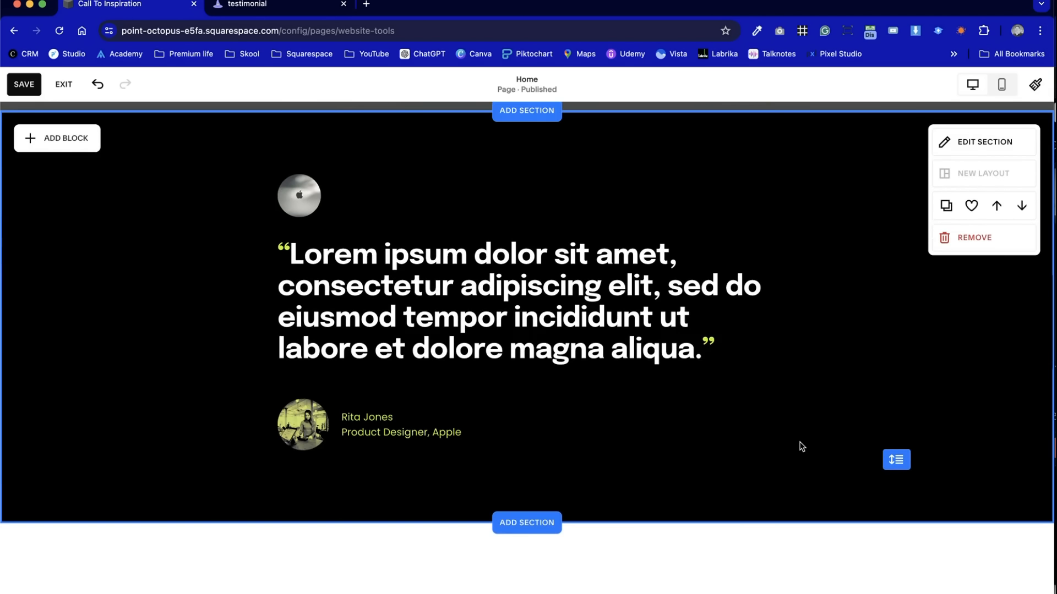
pyautogui.scroll(5, 801, 447)
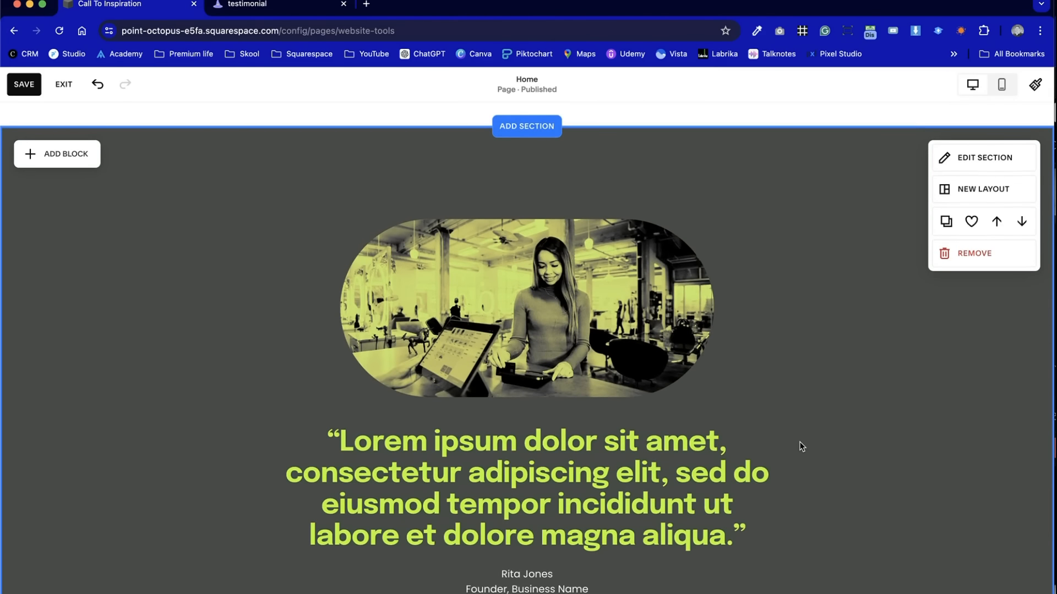
pyautogui.scroll(-10, 801, 447)
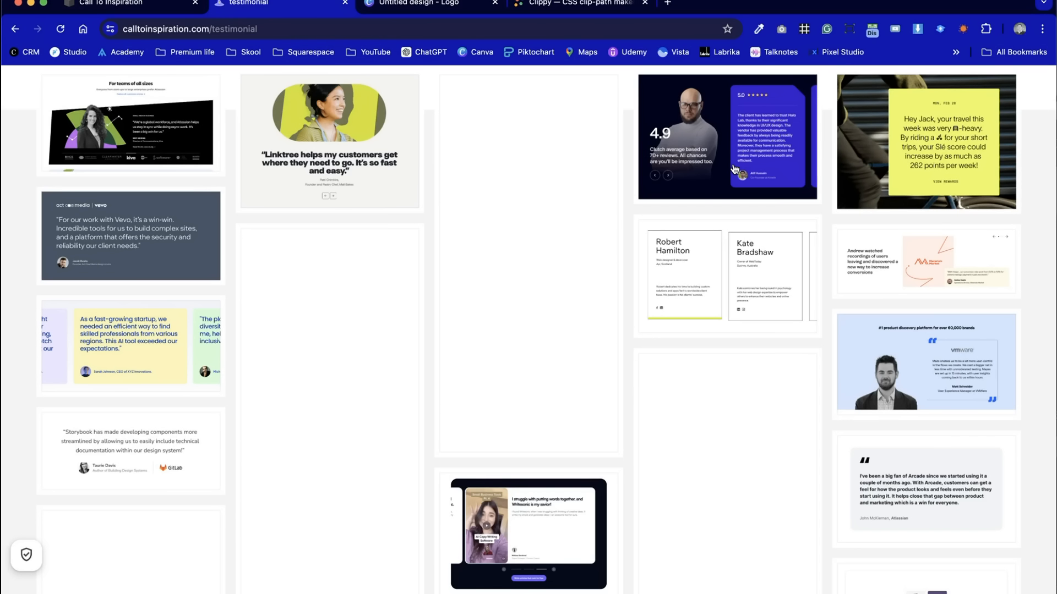
pyautogui.click(705, 144)
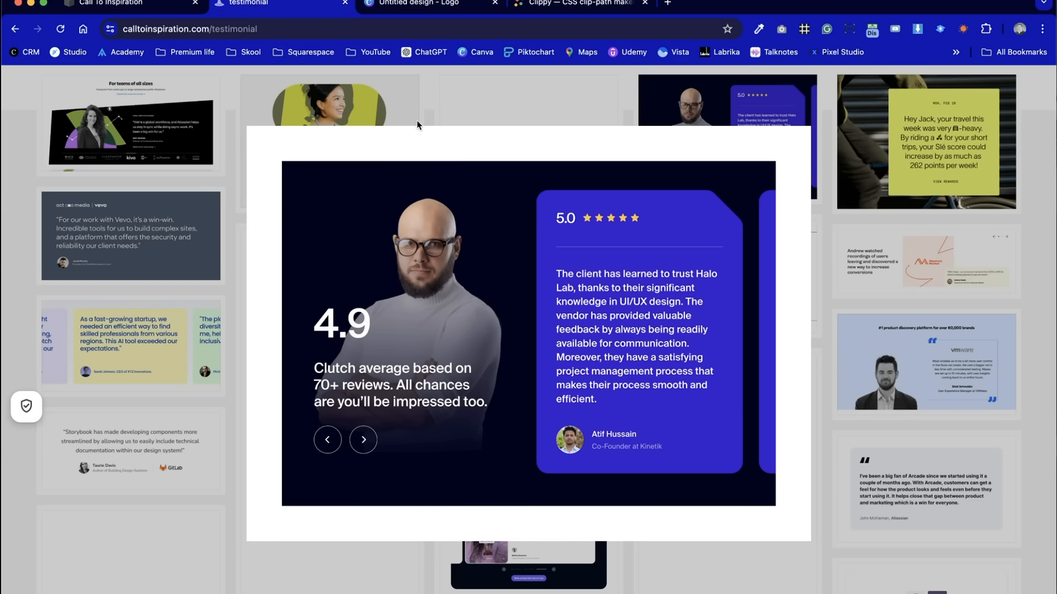
# In Canva, replace the existing headshot with the photo of the long-haired woman in a pale pink blouse
pyautogui.click(411, 3)
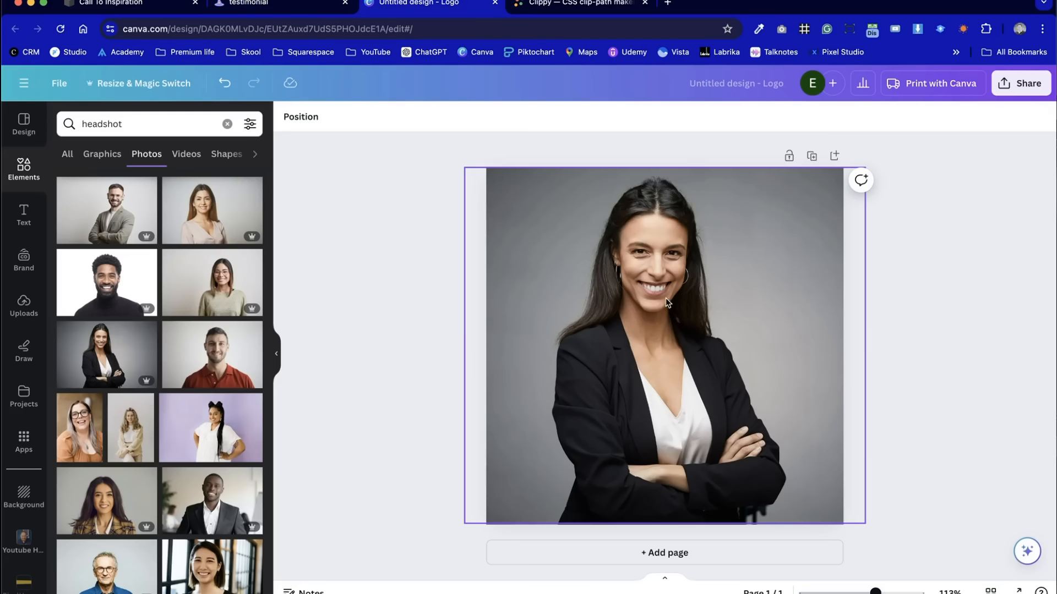
pyautogui.click(674, 322)
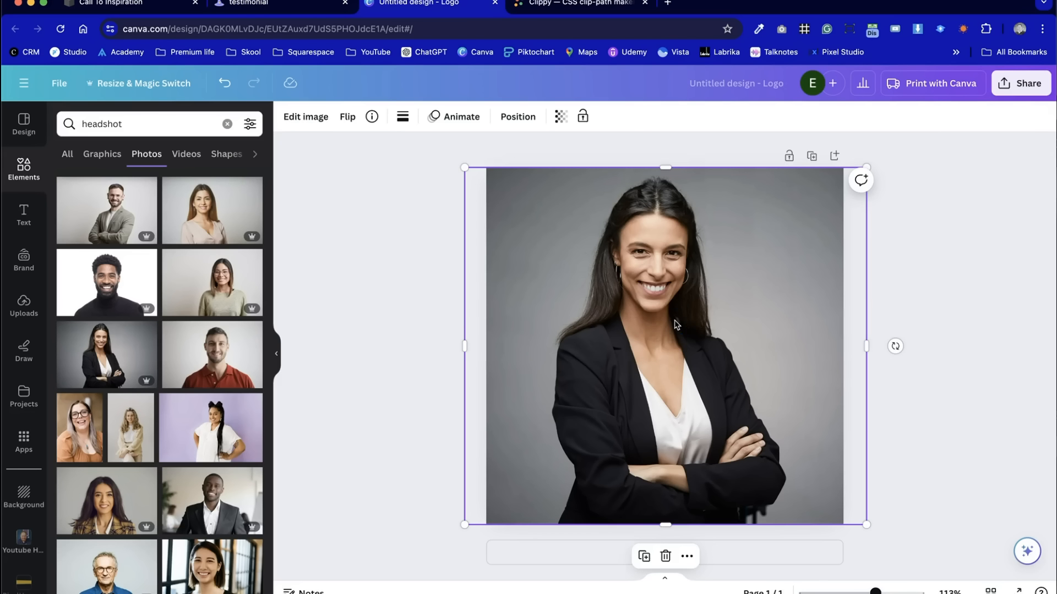
pyautogui.press('Delete')
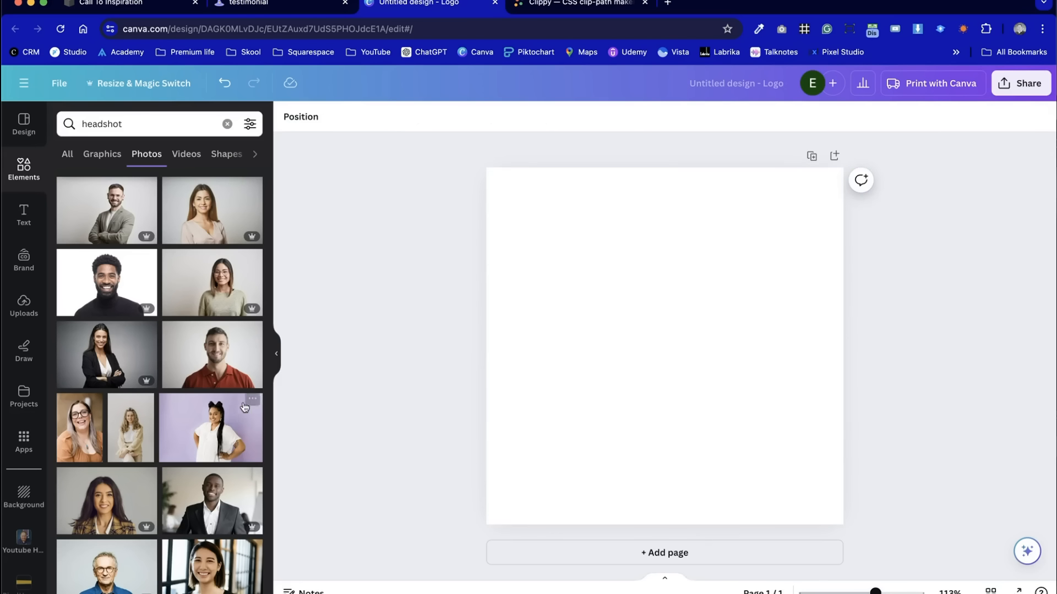
pyautogui.scroll(-5, 248, 407)
pyautogui.scroll(5, 243, 404)
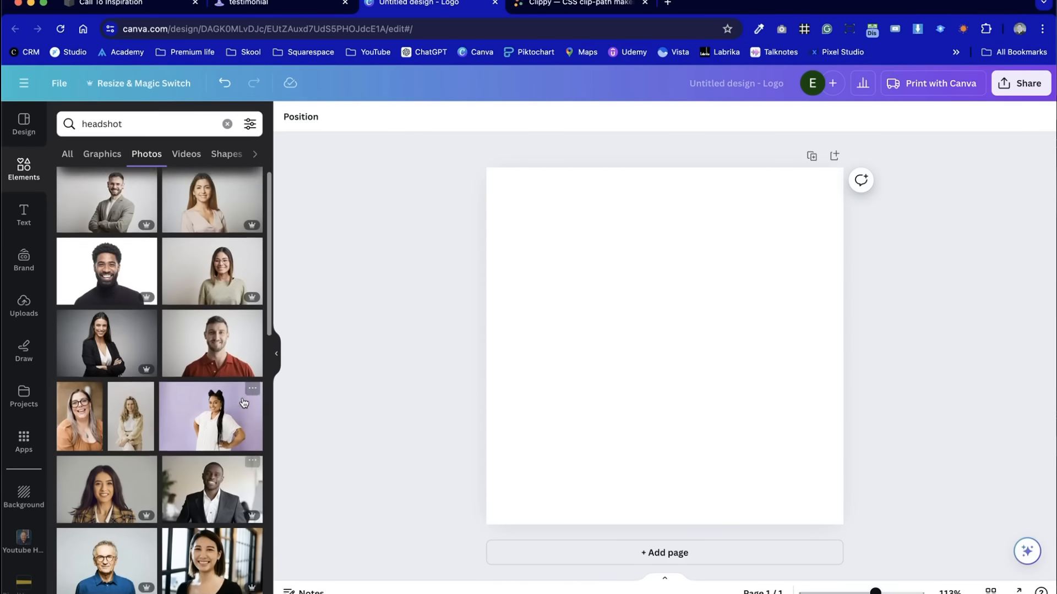
pyautogui.click(203, 215)
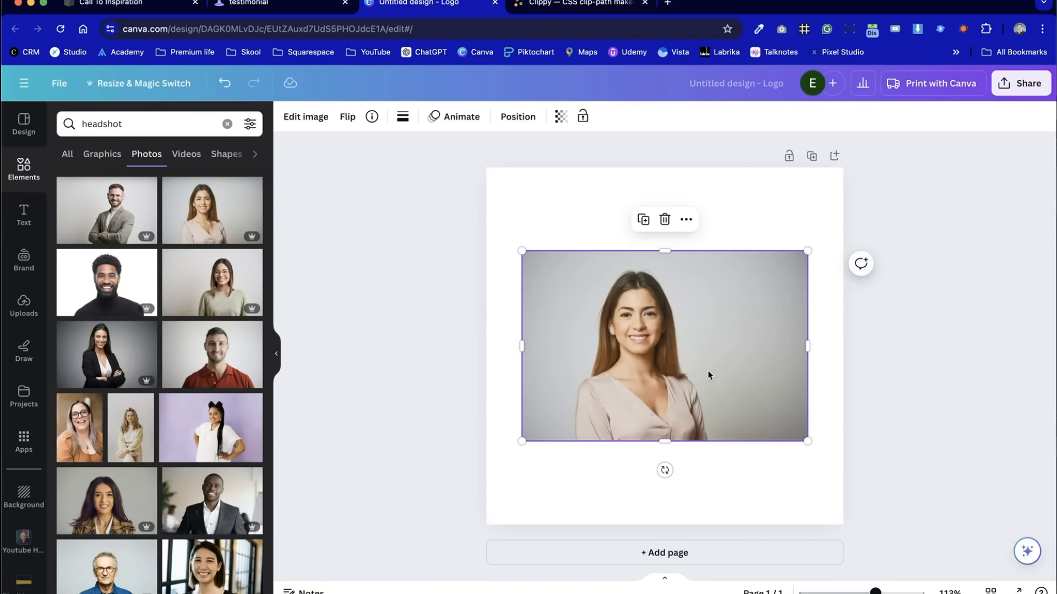
# Enlarge the new headshot to fill the square page and centre the woman in it
pyautogui.moveTo(707, 374); pyautogui.dragTo(675, 448)
pyautogui.moveTo(771, 333); pyautogui.dragTo(1020, 172)
pyautogui.moveTo(670, 331); pyautogui.dragTo(619, 326)
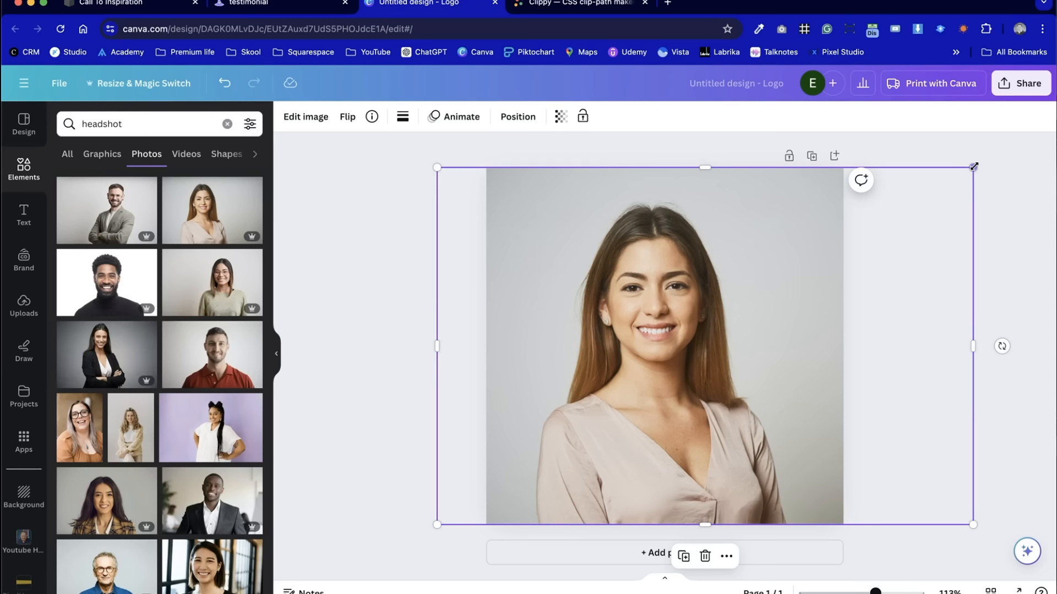
pyautogui.moveTo(973, 166); pyautogui.dragTo(1024, 146)
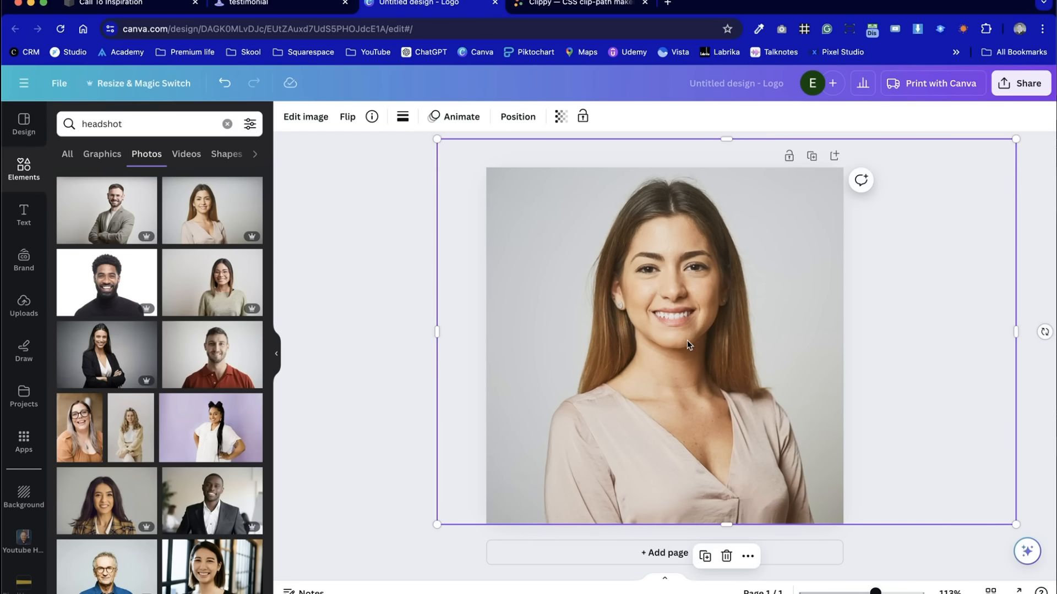
pyautogui.moveTo(687, 340); pyautogui.dragTo(671, 341)
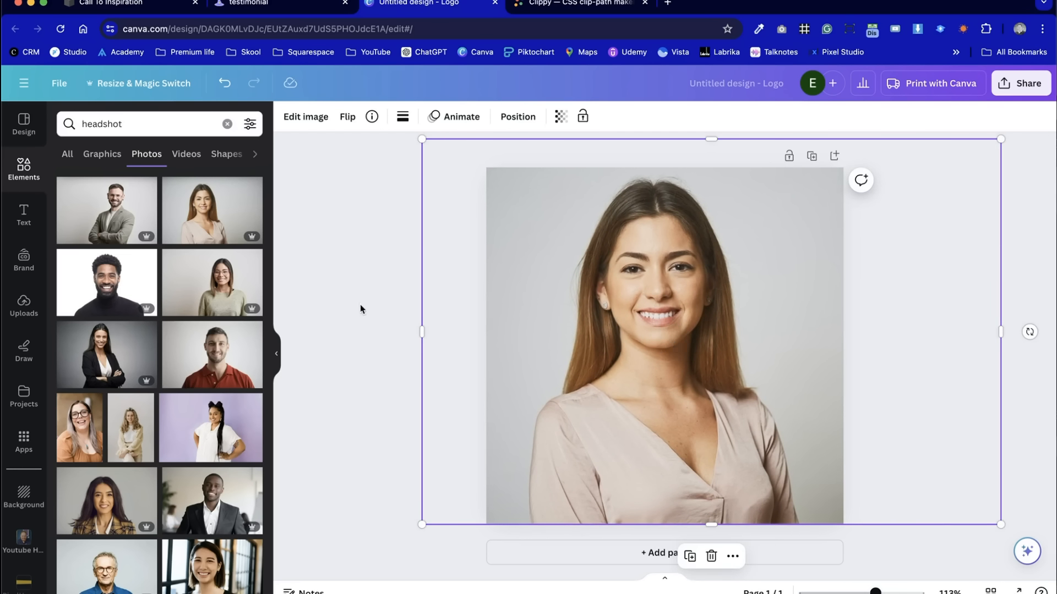
# Fine-tune the headshot's size and position so the head sits just below the page's upper edge
pyautogui.click(378, 295)
pyautogui.moveTo(618, 427); pyautogui.dragTo(596, 430)
pyautogui.moveTo(978, 140); pyautogui.dragTo(998, 125)
pyautogui.moveTo(597, 386)
pyautogui.mouseDown()
pyautogui.moveTo(627, 384)
pyautogui.moveTo(616, 385)
pyautogui.mouseUp()
pyautogui.moveTo(1019, 524); pyautogui.dragTo(1012, 516)
pyautogui.moveTo(747, 415); pyautogui.dragTo(747, 421)
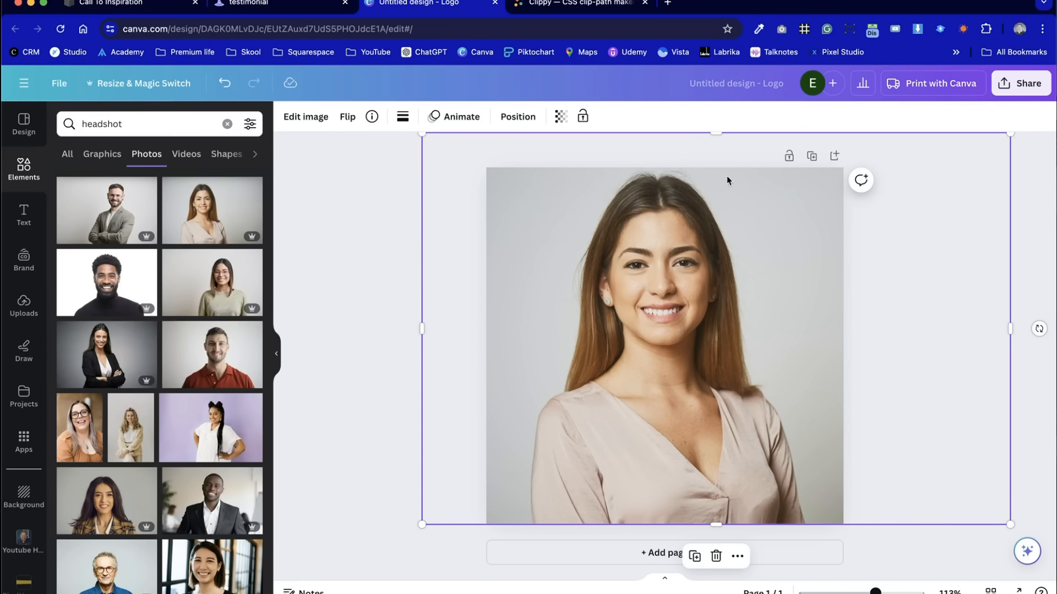
# Remove the headshot's background with BG Remover
pyautogui.click(404, 243)
pyautogui.click(545, 245)
pyautogui.click(305, 117)
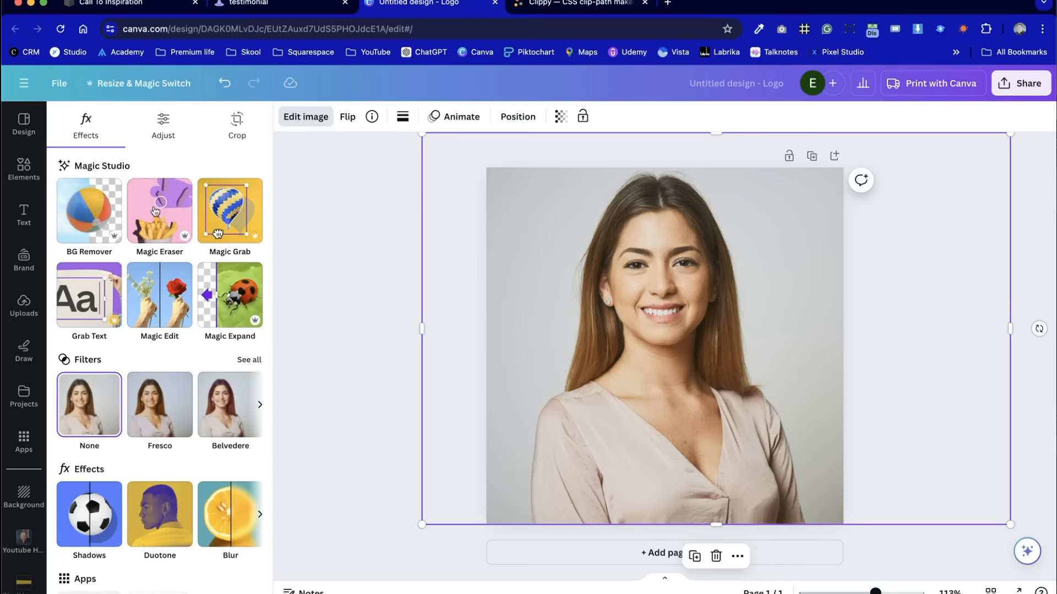
pyautogui.click(103, 221)
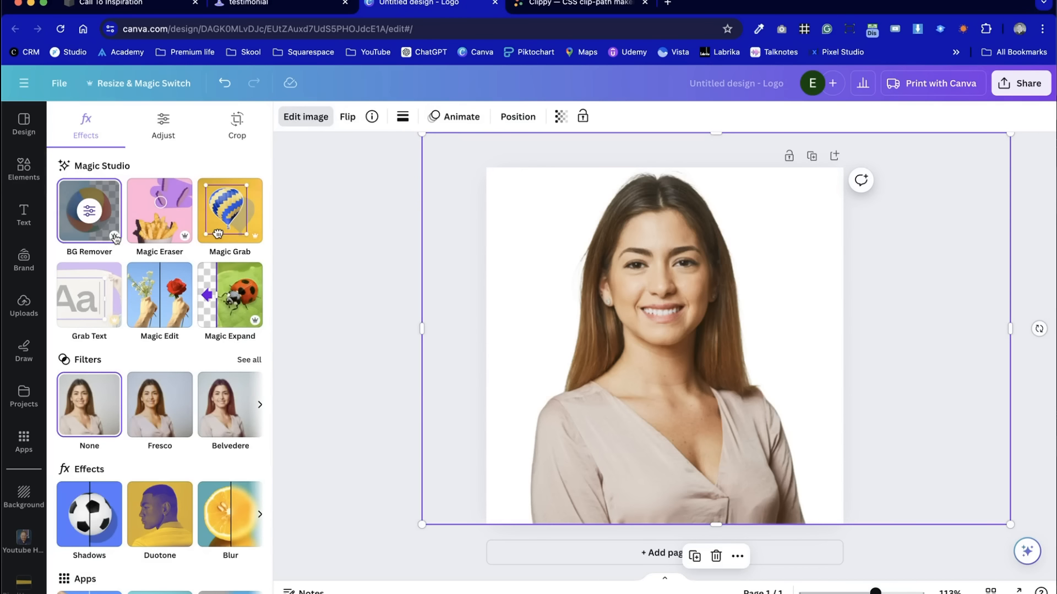
pyautogui.click(350, 273)
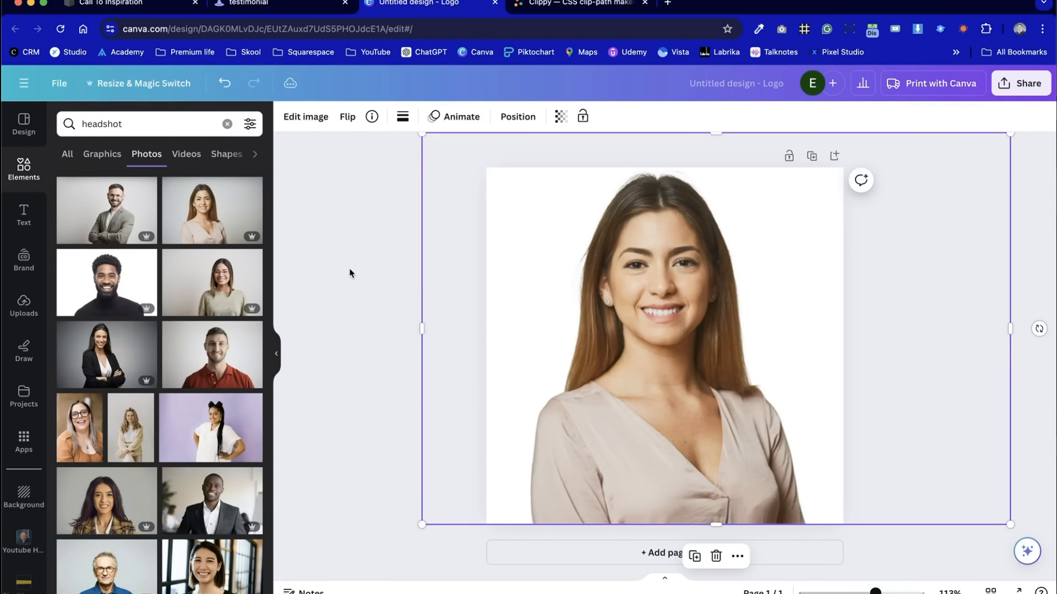
# Crop the empty areas off both sides of the headshot so its frame closely fits the woman
pyautogui.click(369, 315)
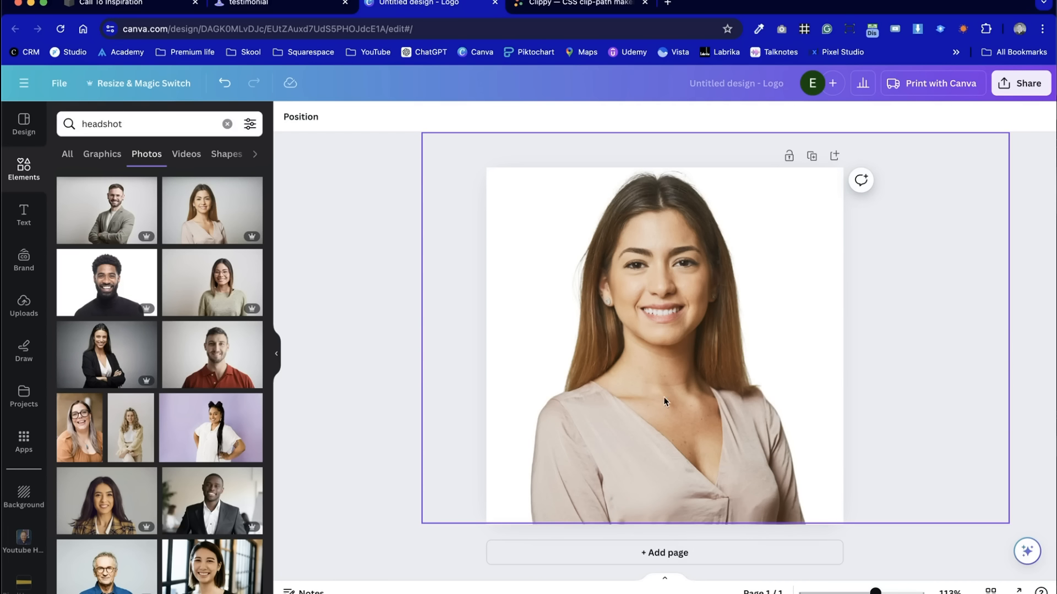
pyautogui.click(471, 299)
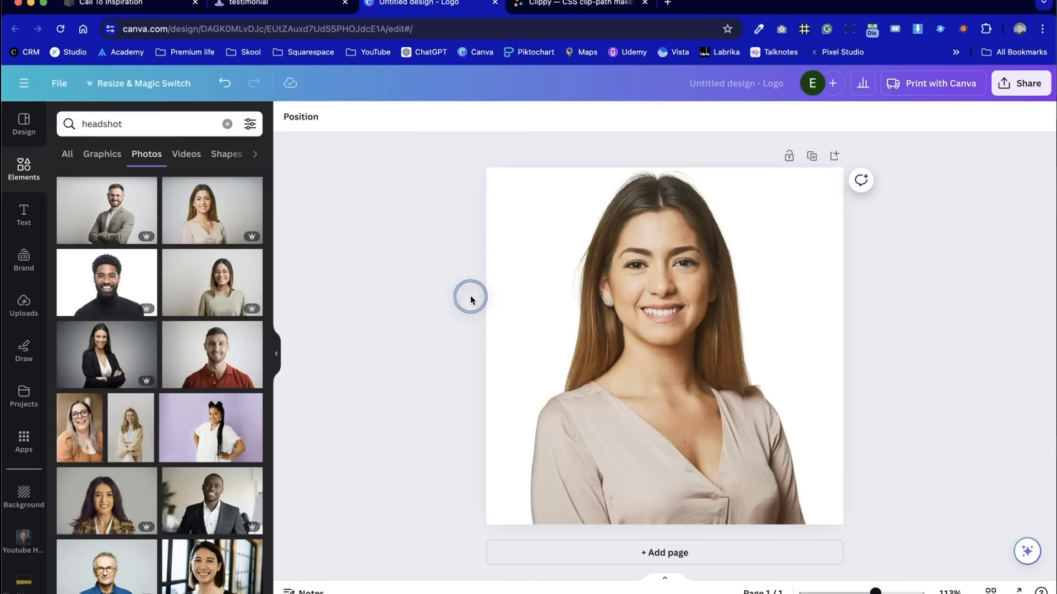
pyautogui.click(566, 312)
pyautogui.moveTo(424, 326); pyautogui.dragTo(520, 327)
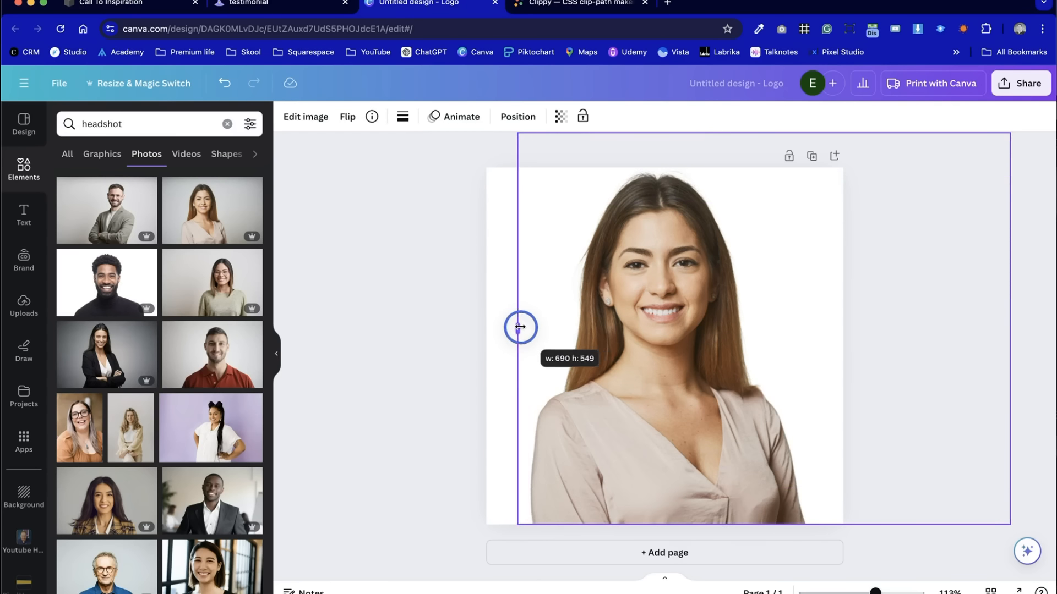
pyautogui.moveTo(1010, 328); pyautogui.dragTo(814, 342)
pyautogui.click(932, 370)
# Try the white brand colour from Logo-23 as the page background and compare it with the gallery's Clutch-rating testimonial
pyautogui.click(827, 347)
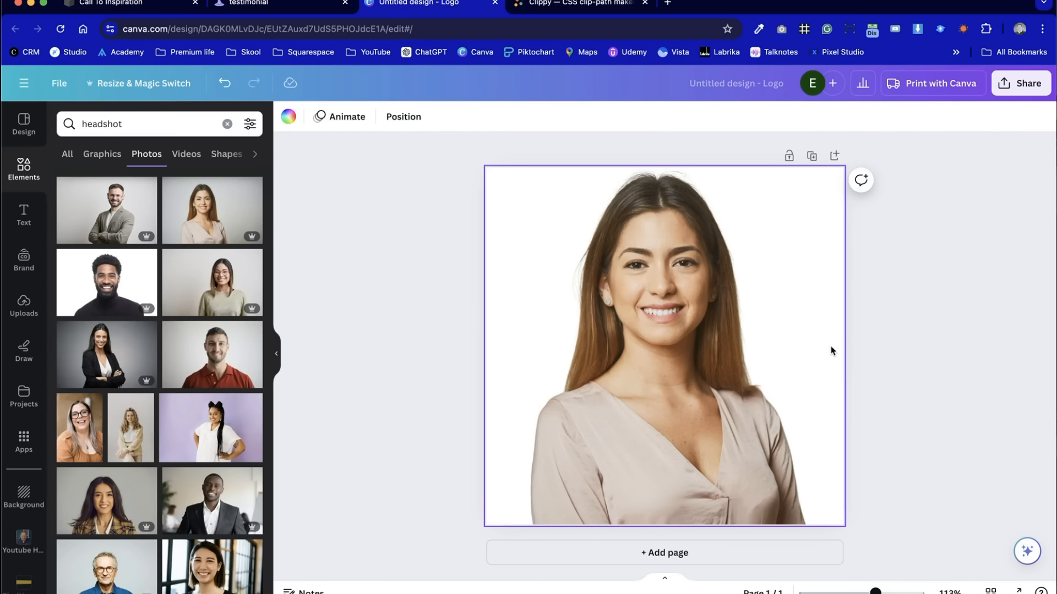
pyautogui.click(290, 119)
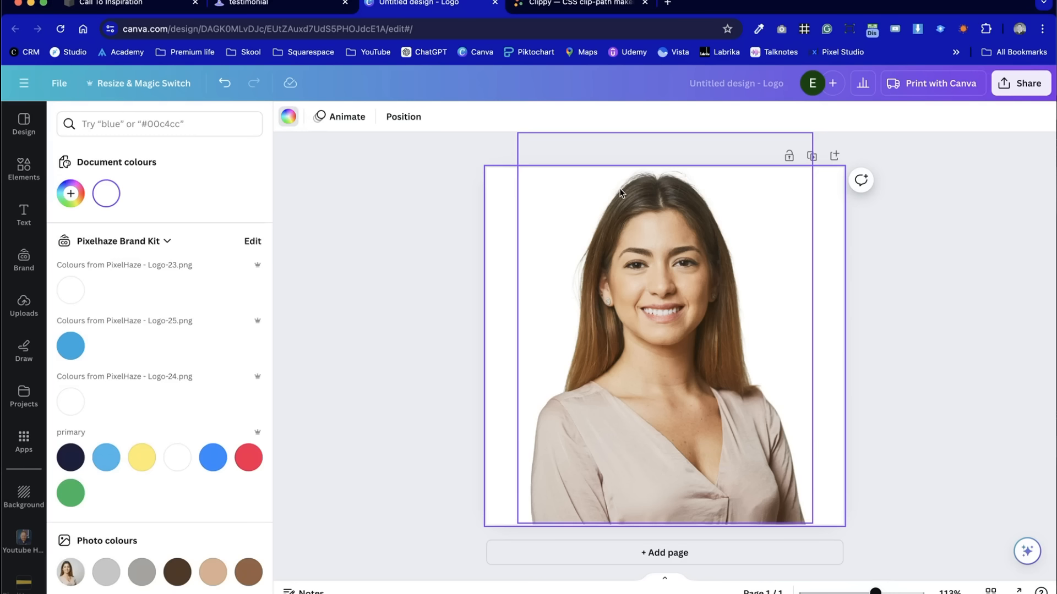
pyautogui.click(71, 291)
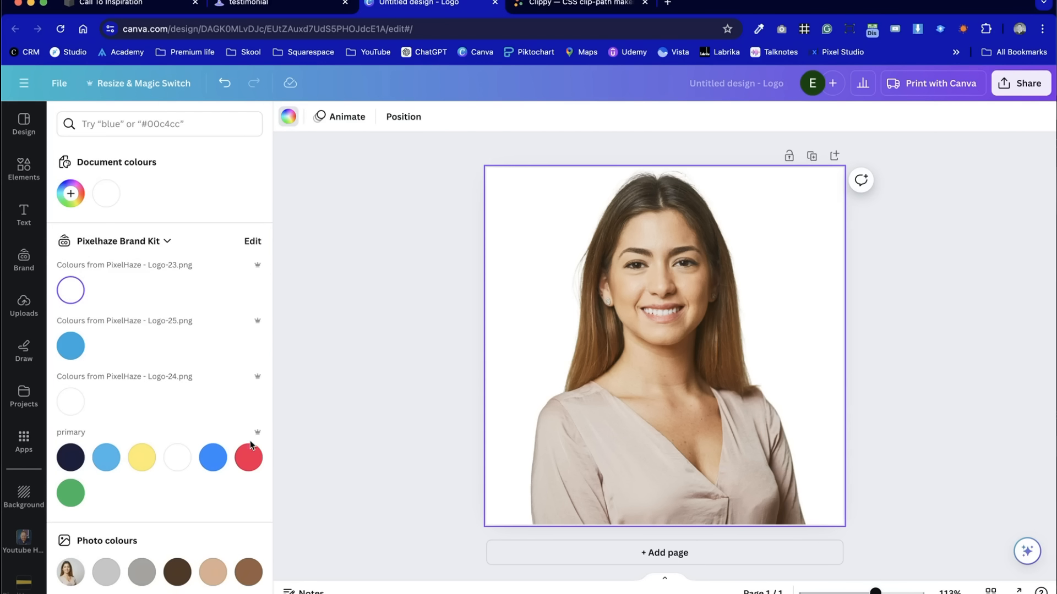
pyautogui.hotkey('ctrl', 'shift', 'Tab')
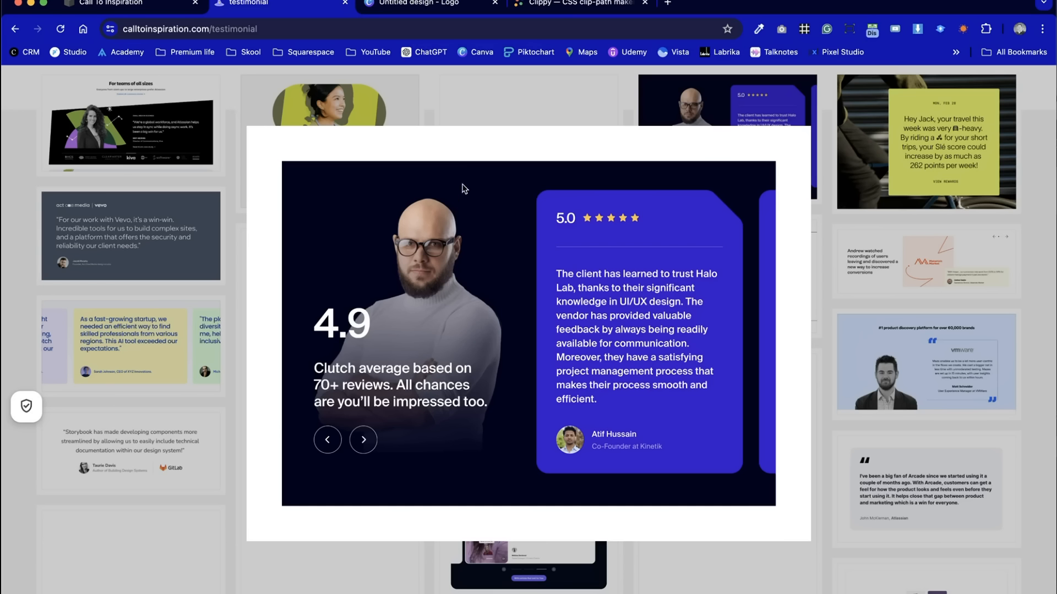
pyautogui.hotkey('ctrl', 'Tab')
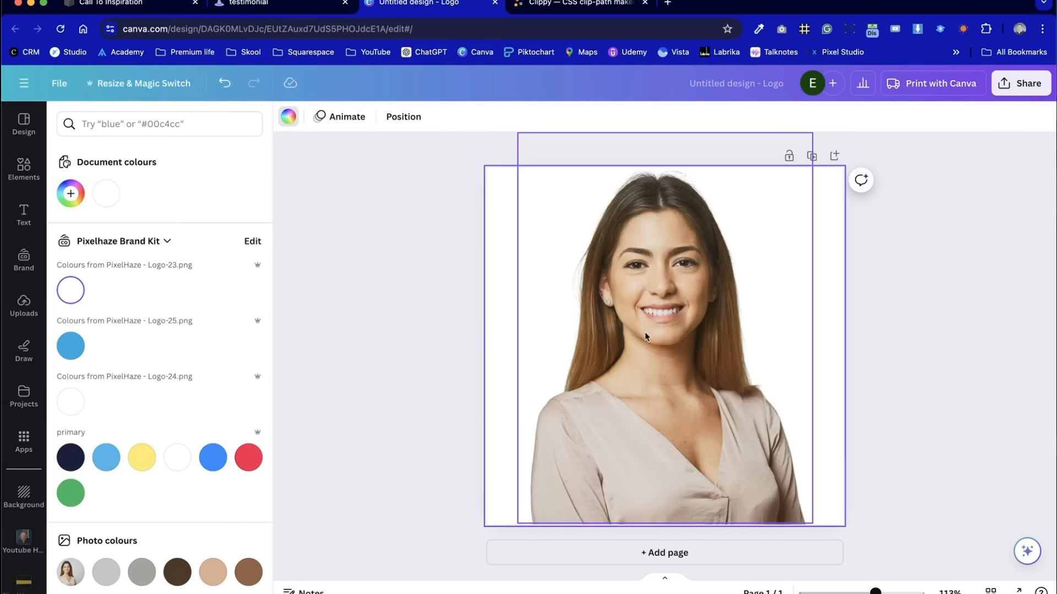
# Set the page background to solid black, #000000
pyautogui.click(344, 266)
pyautogui.click(495, 217)
pyautogui.click(288, 116)
pyautogui.click(71, 193)
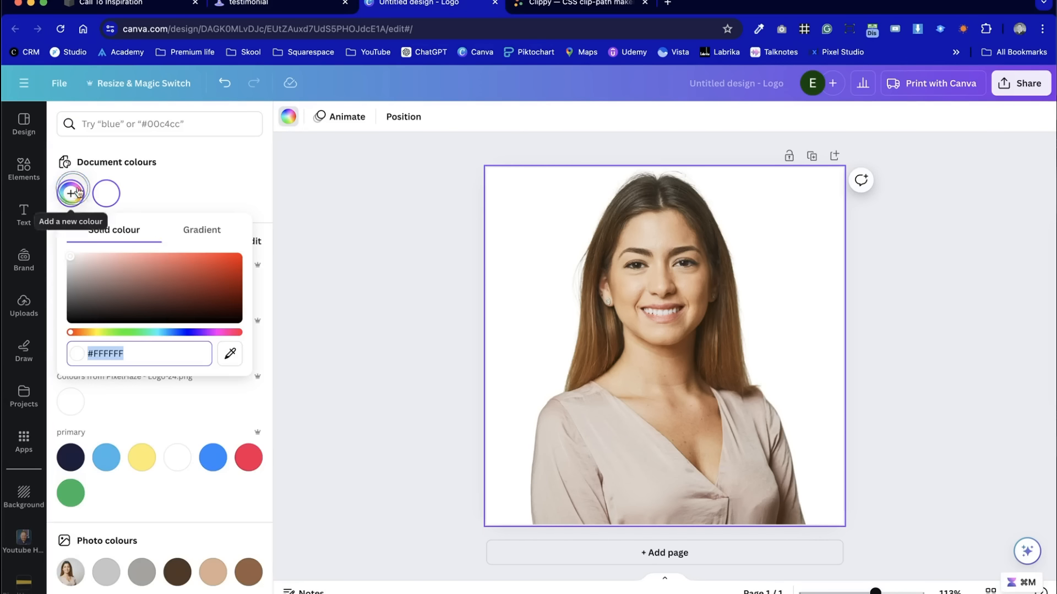
pyautogui.moveTo(132, 309); pyautogui.dragTo(303, 338)
pyautogui.click(409, 337)
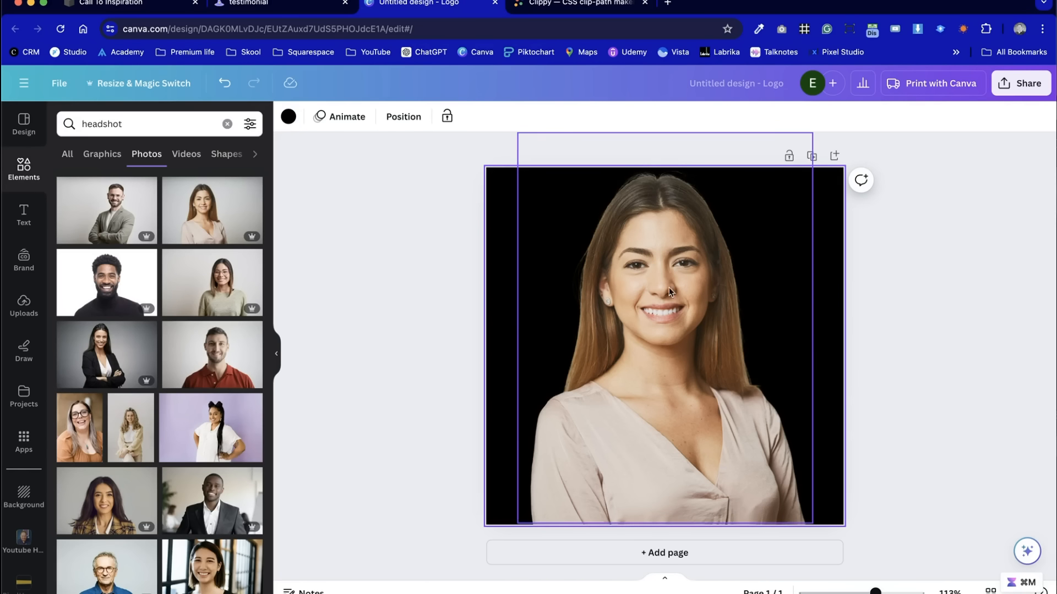
# Adjust the headshot's light and colour with shadows at -62, blacks at 34 and vibrance at 29
pyautogui.click(681, 330)
pyautogui.click(319, 117)
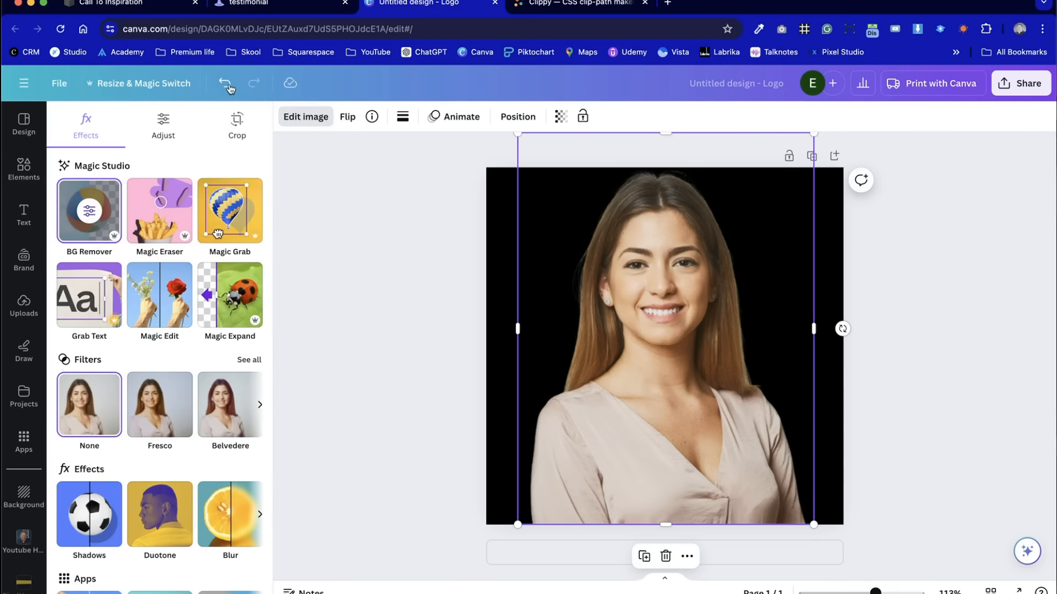
pyautogui.click(164, 124)
pyautogui.scroll(-5, 193, 416)
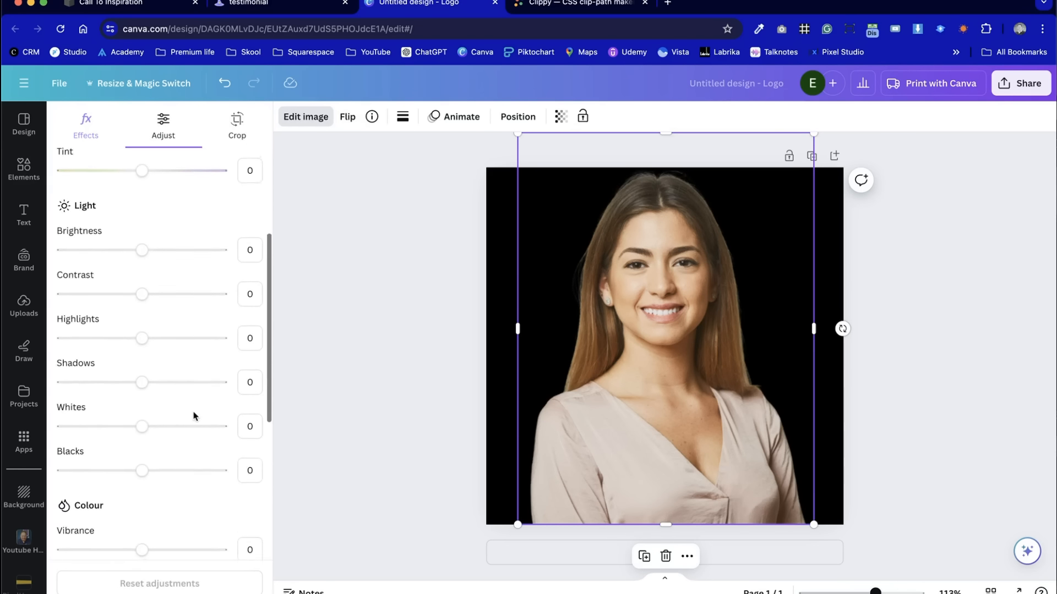
pyautogui.moveTo(142, 336); pyautogui.dragTo(92, 337)
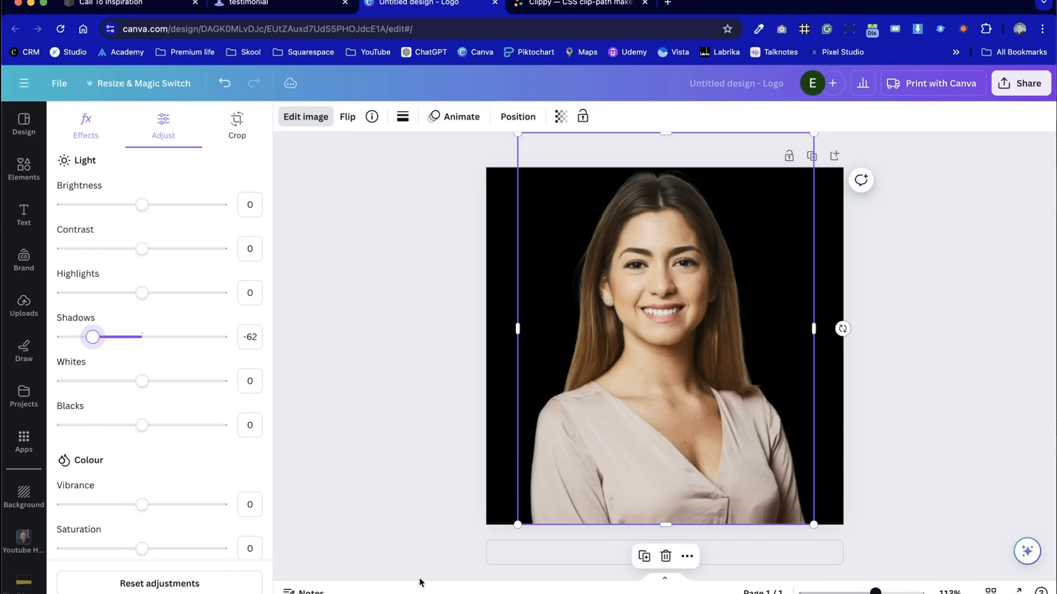
pyautogui.scroll(-3, 206, 547)
pyautogui.moveTo(142, 339); pyautogui.dragTo(166, 350)
pyautogui.scroll(-1, 171, 477)
pyautogui.scroll(-2, 172, 477)
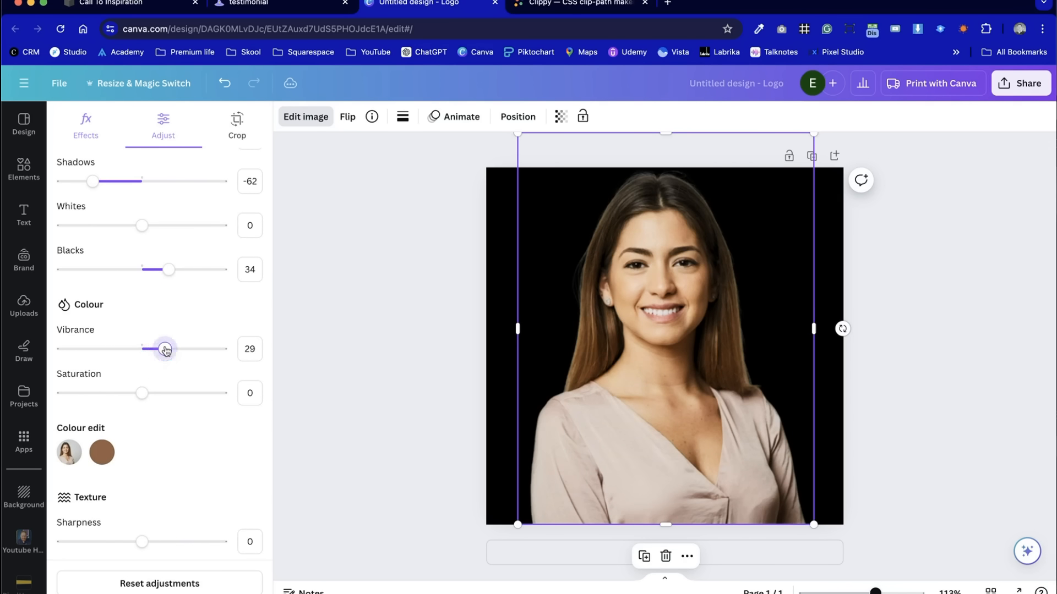
# Slightly raise two of the headshot's Texture adjustments for a crisper look, easing the first one back a little
pyautogui.scroll(-3, 55, 451)
pyautogui.moveTo(142, 449); pyautogui.dragTo(159, 450)
pyautogui.moveTo(143, 492); pyautogui.dragTo(154, 493)
pyautogui.moveTo(159, 449); pyautogui.dragTo(151, 451)
pyautogui.click(382, 370)
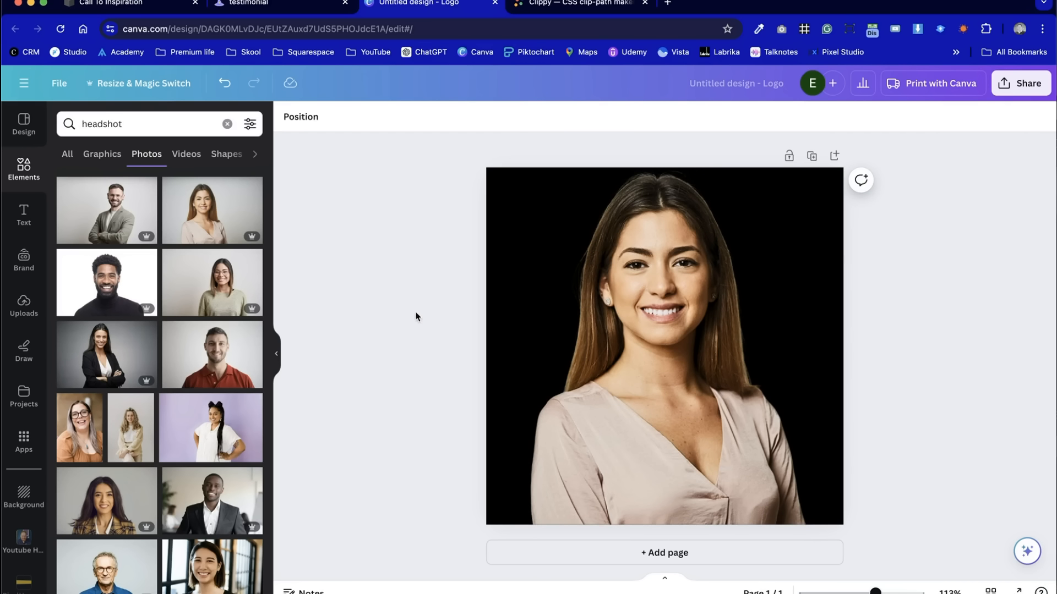
# Check the page background's solid colour value
pyautogui.click(511, 252)
pyautogui.click(288, 115)
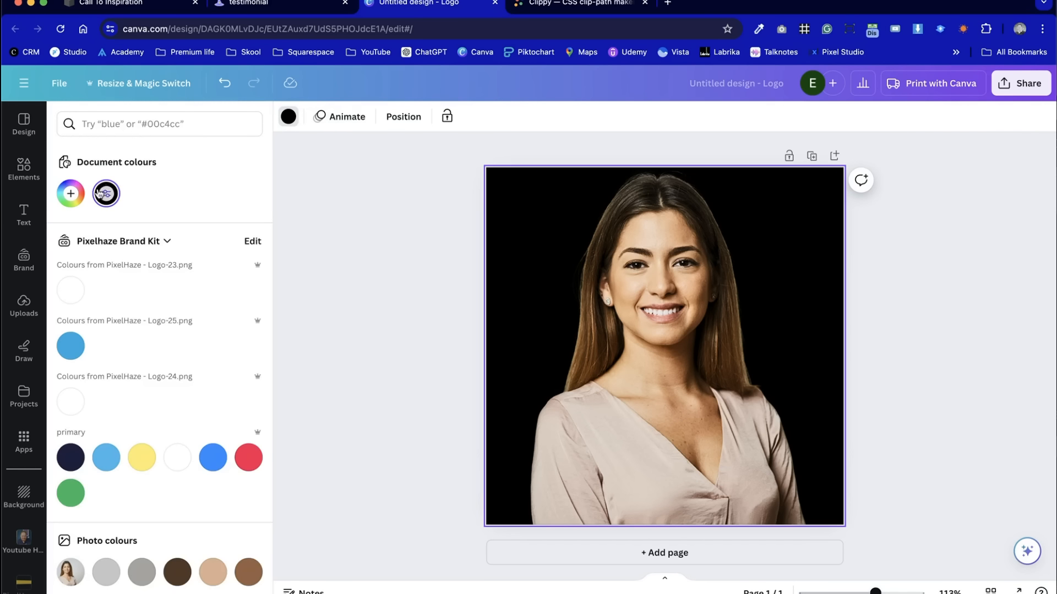
pyautogui.click(71, 194)
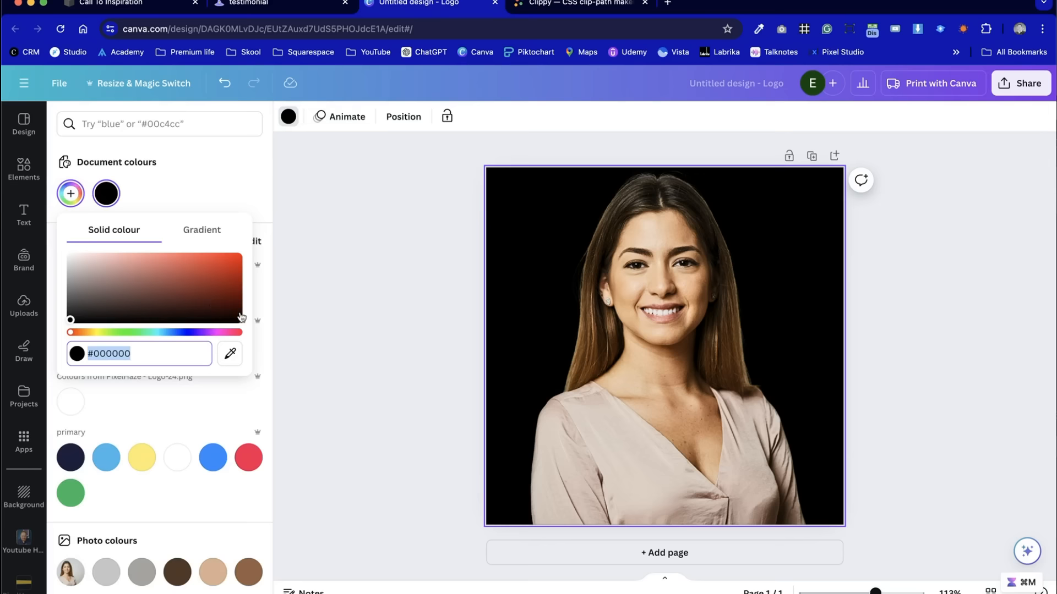
pyautogui.click(343, 277)
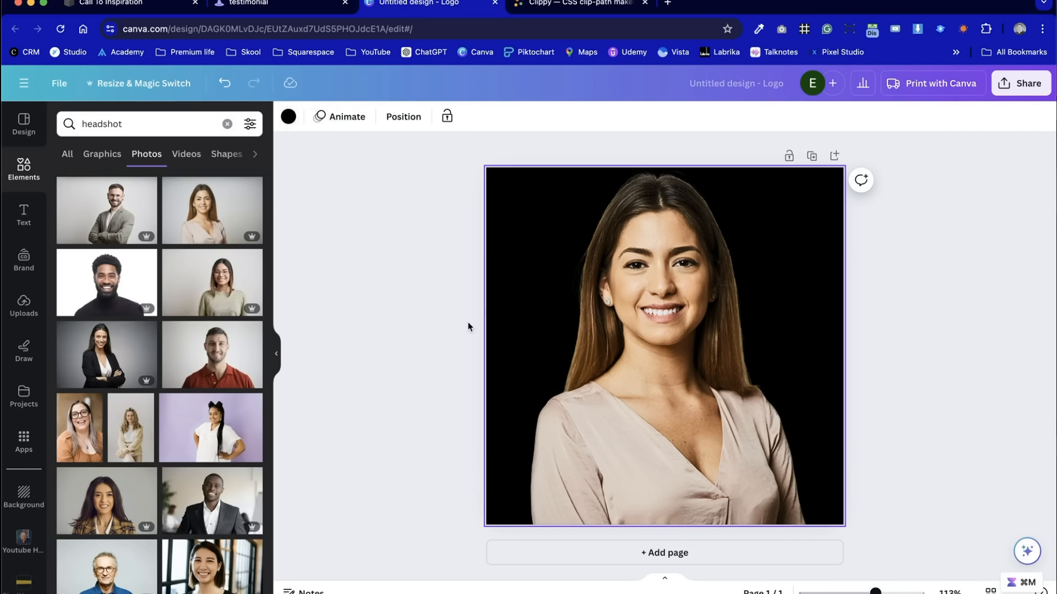
pyautogui.click(513, 263)
pyautogui.click(547, 260)
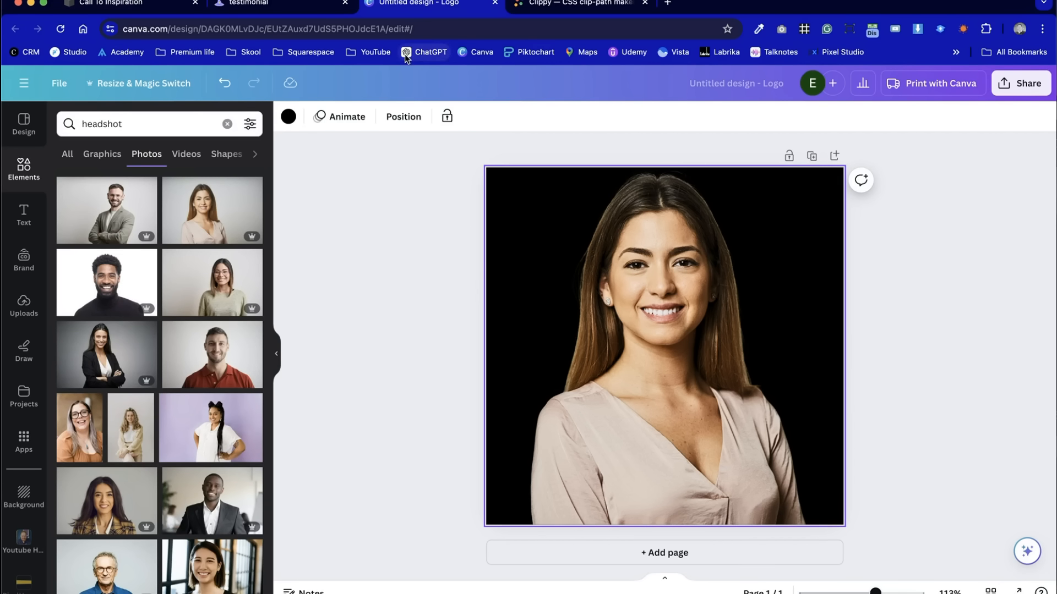
# Compare the headshot design with the gallery's Clutch-rating testimonial, examining how the man's photo fades into the dark background
pyautogui.hotkey('ctrl', 'shift', 'Tab')
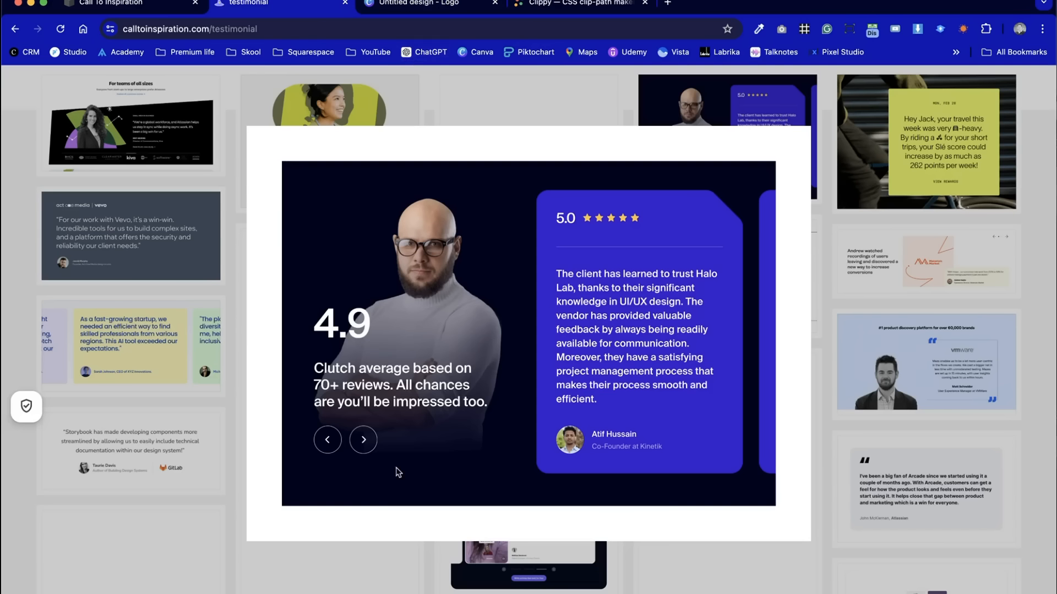
pyautogui.click(452, 4)
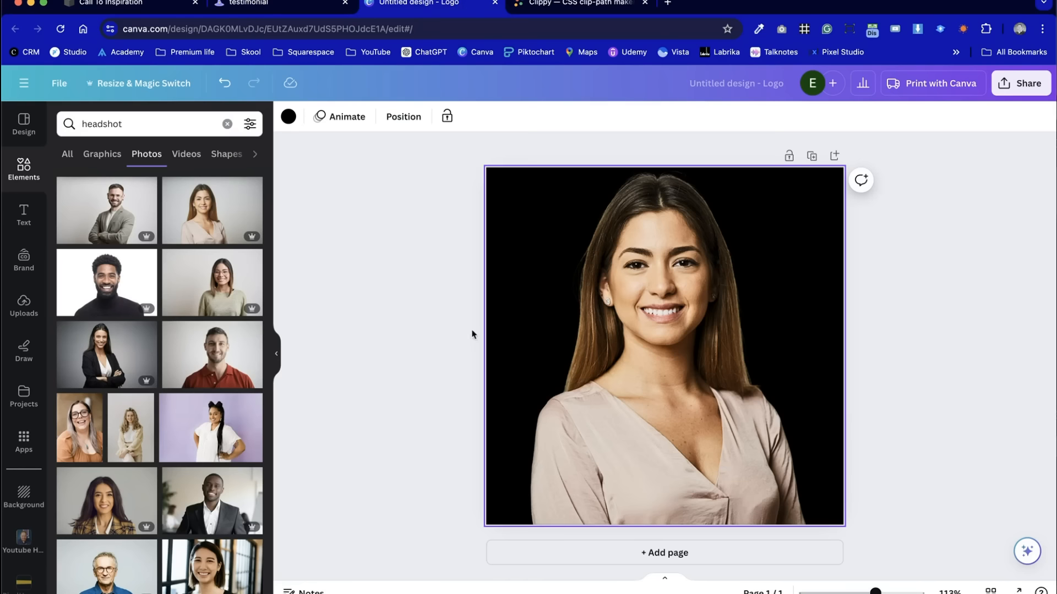
pyautogui.hotkey('ctrl', 'shift', 'Tab')
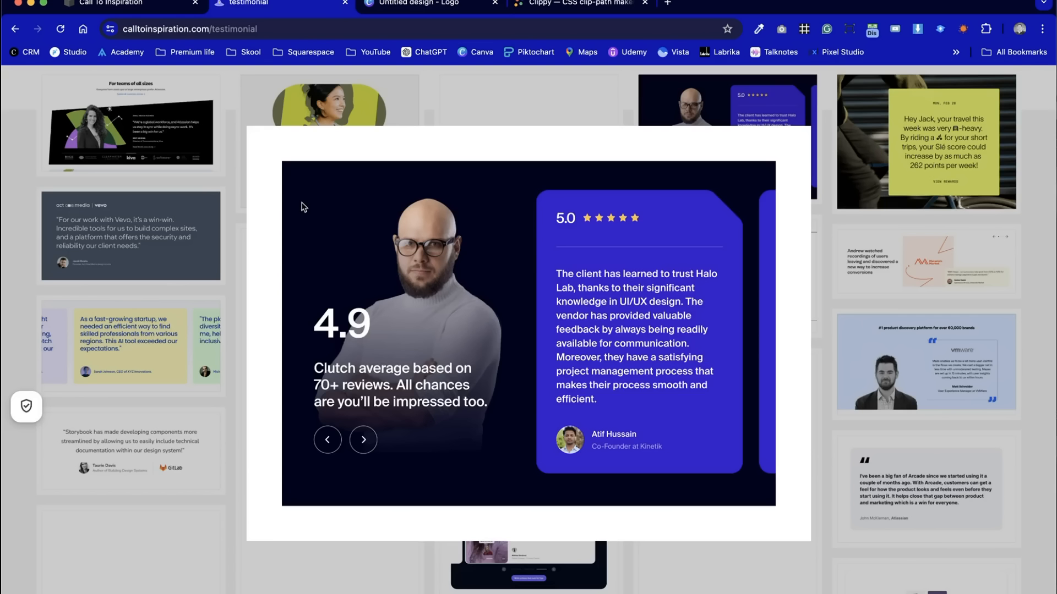
pyautogui.hotkey('ctrl', 'Tab')
pyautogui.click(726, 372)
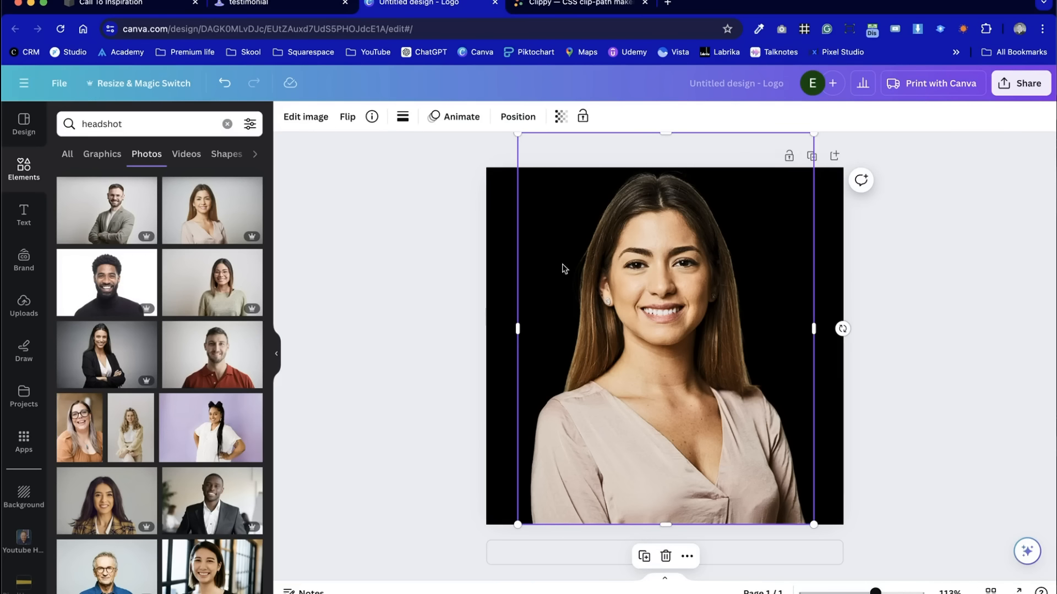
pyautogui.hotkey('ctrl', 'shift', 'Tab')
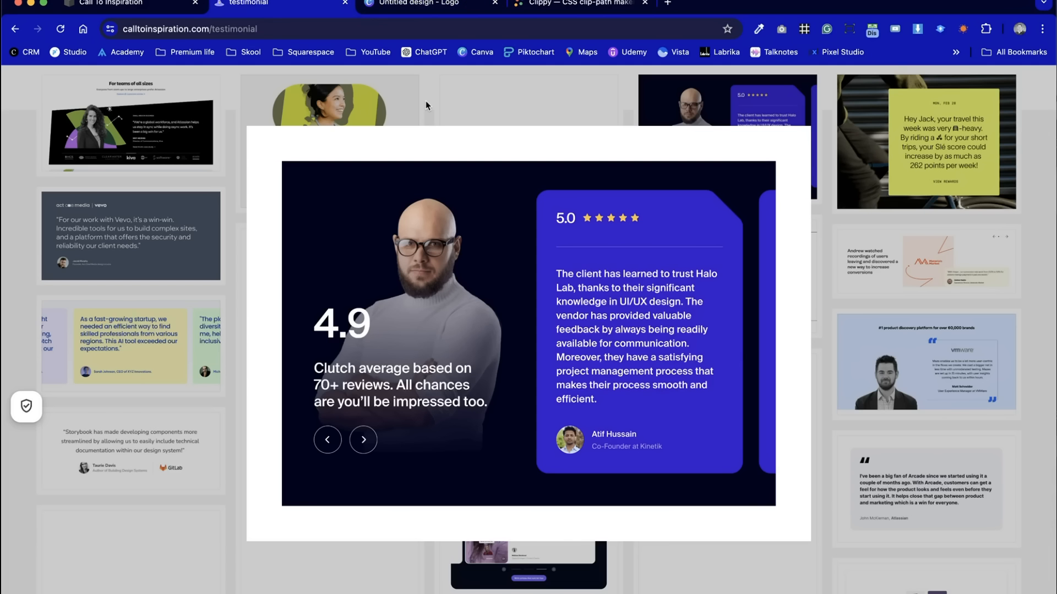
pyautogui.hotkey('ctrl', 'Tab')
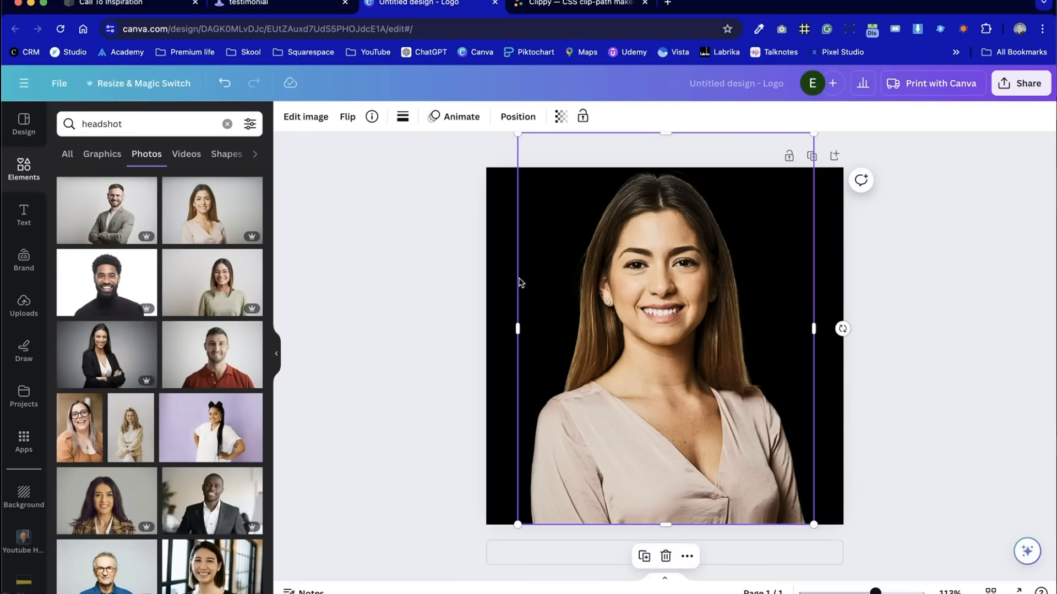
pyautogui.click(402, 253)
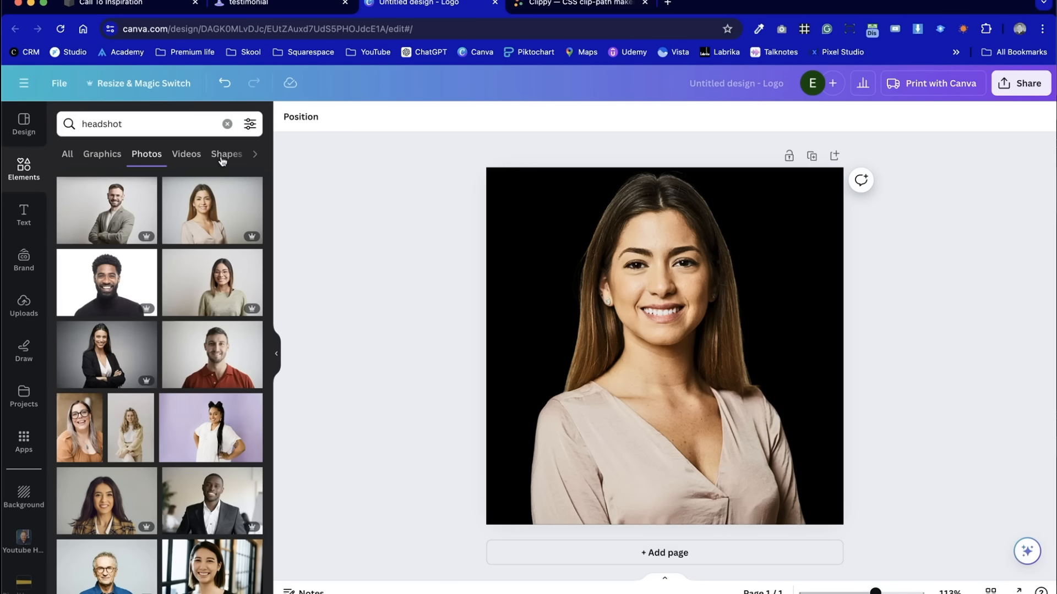
# Search the Canva elements for "gradient" and show all the photo results
pyautogui.click(227, 123)
pyautogui.click(146, 123)
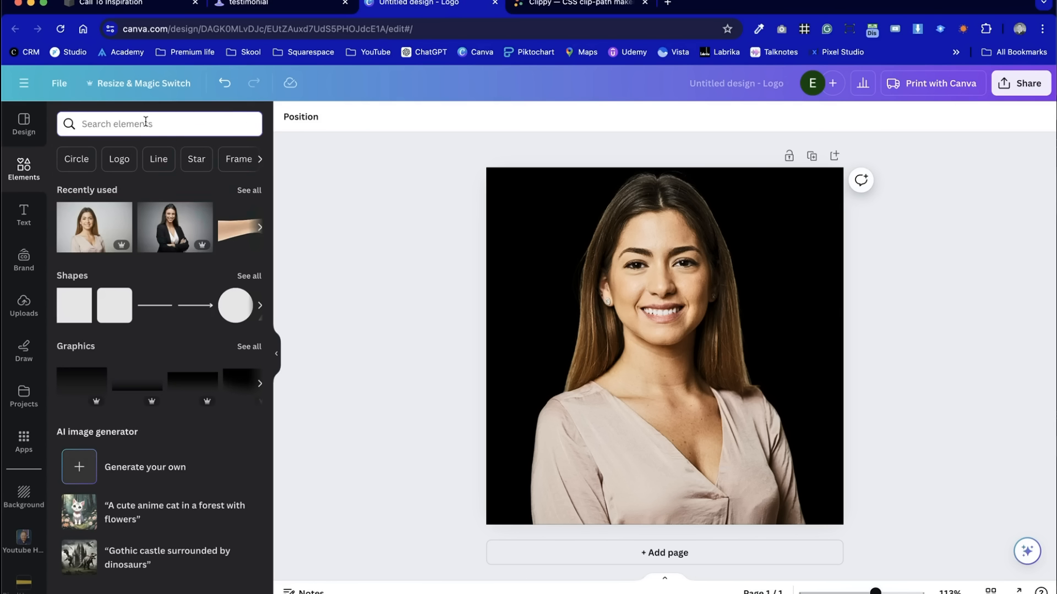
pyautogui.write('gradient')
pyautogui.press('Return')
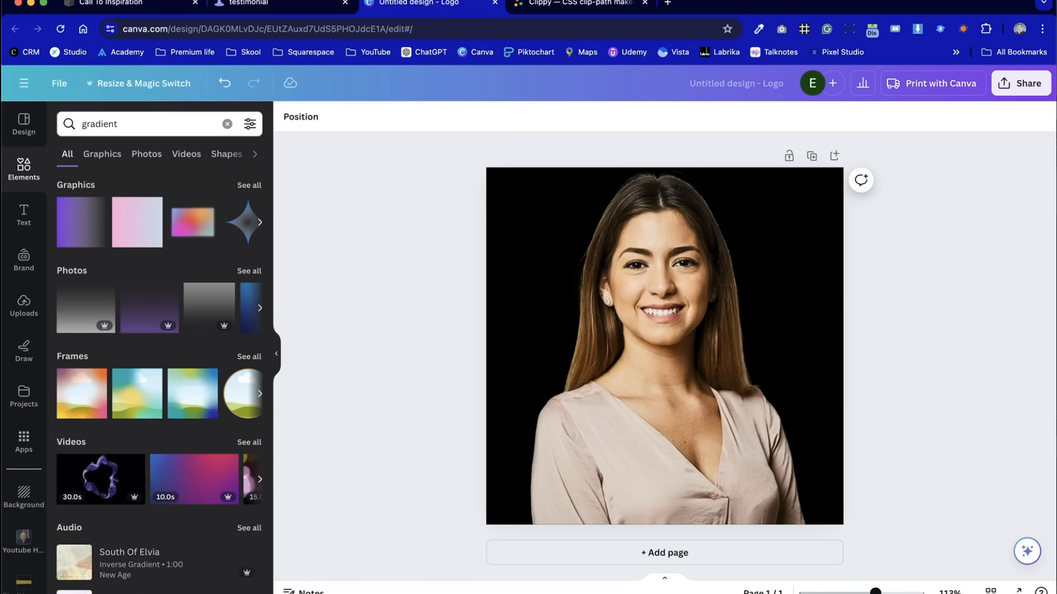
pyautogui.click(248, 271)
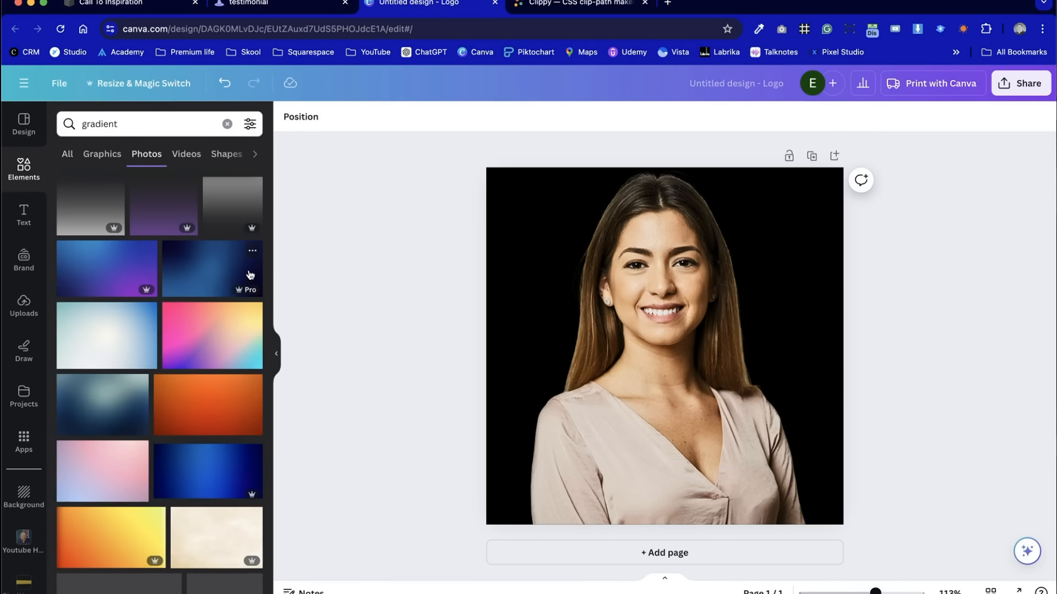
# Refine the photo search to "gradient black" and browse the results for a suitable fade overlay
pyautogui.click(179, 122)
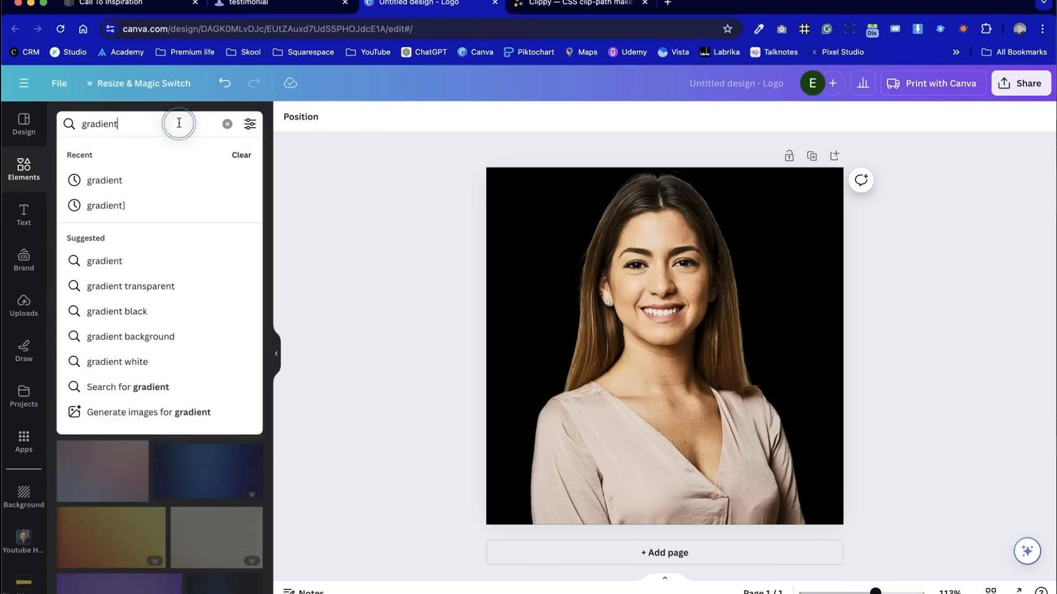
pyautogui.write('black')
pyautogui.press('Return')
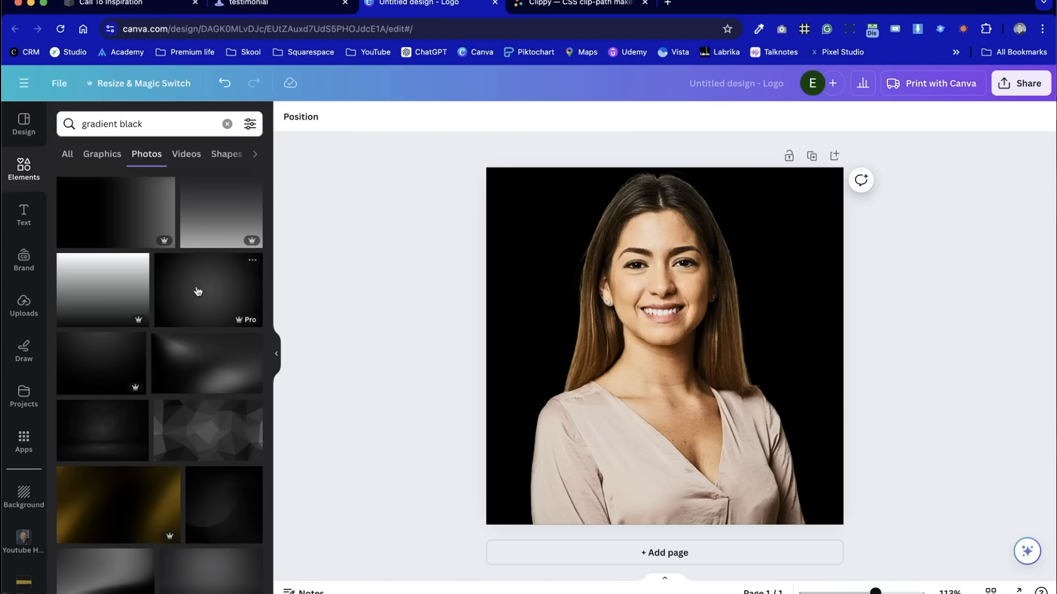
pyautogui.scroll(-10, 231, 424)
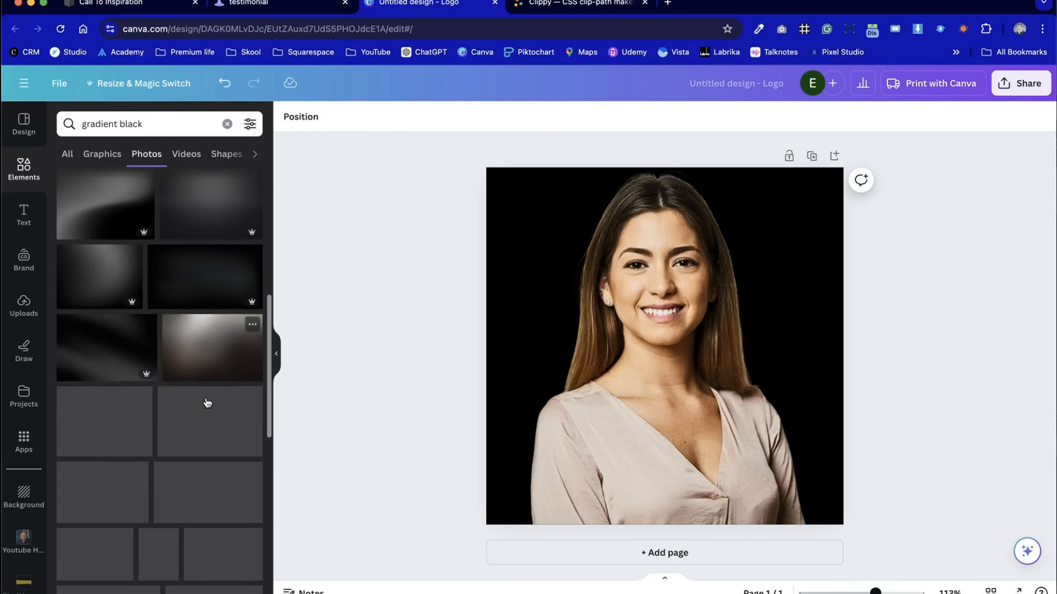
# Change the element search to "gradient transparent", browse the photo results and show the graphics results instead
pyautogui.doubleClick(122, 123)
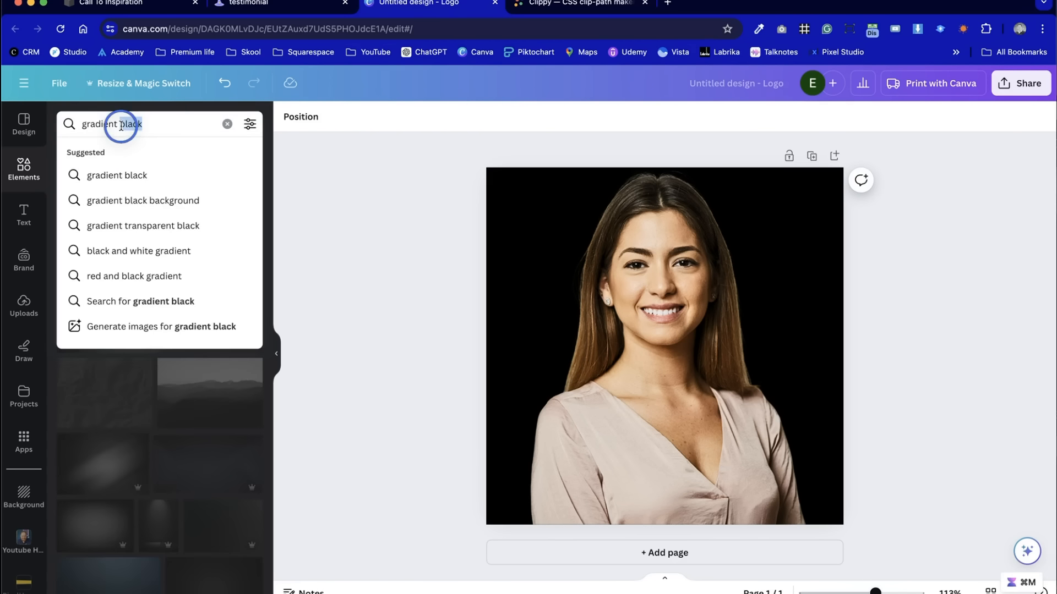
pyautogui.write('transpare')
pyautogui.write('nt')
pyautogui.press('Return')
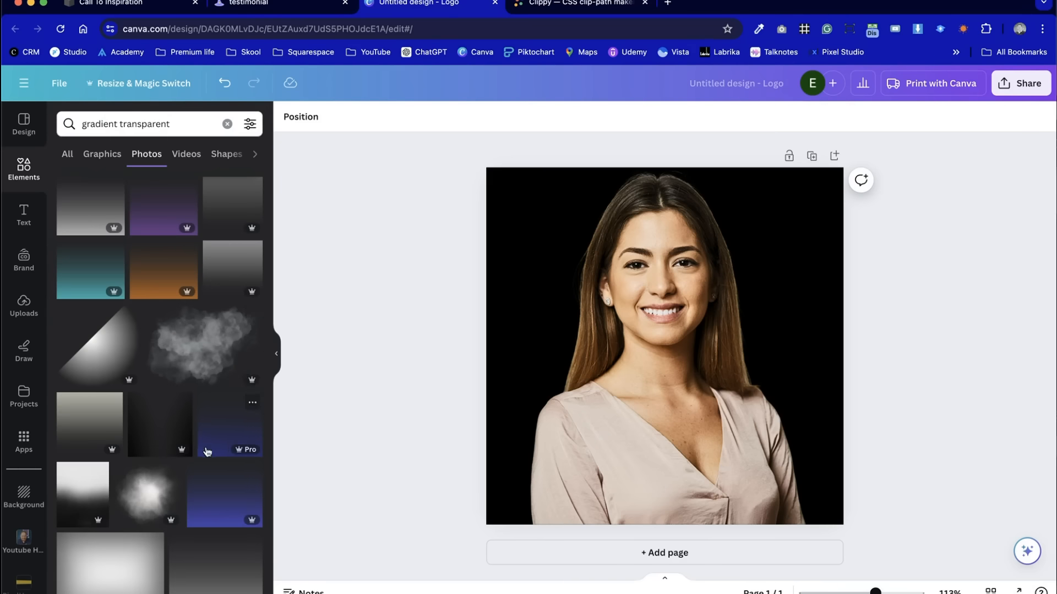
pyautogui.scroll(-5, 214, 495)
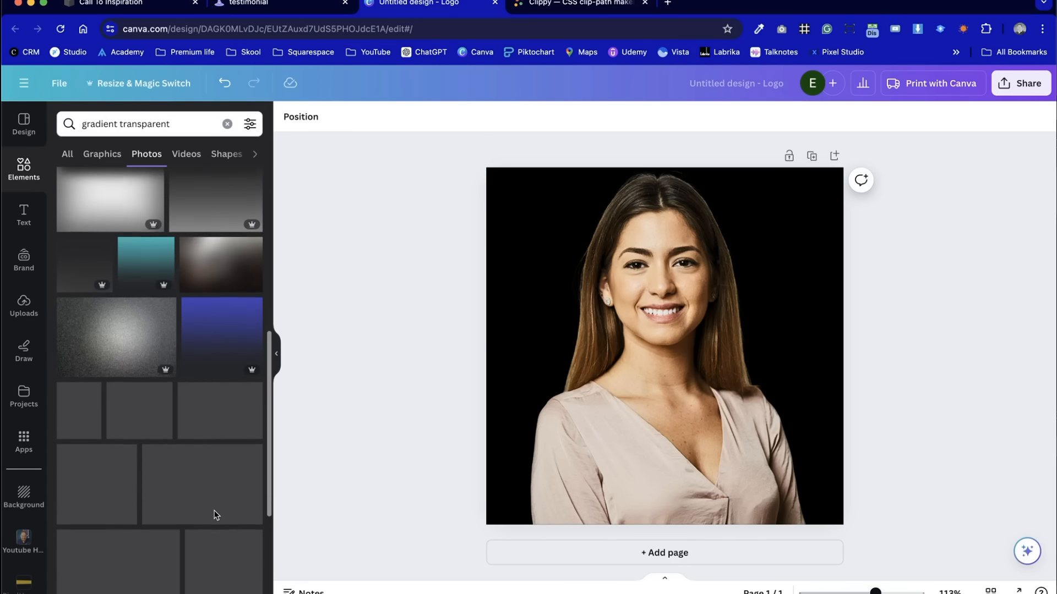
pyautogui.scroll(6, 215, 515)
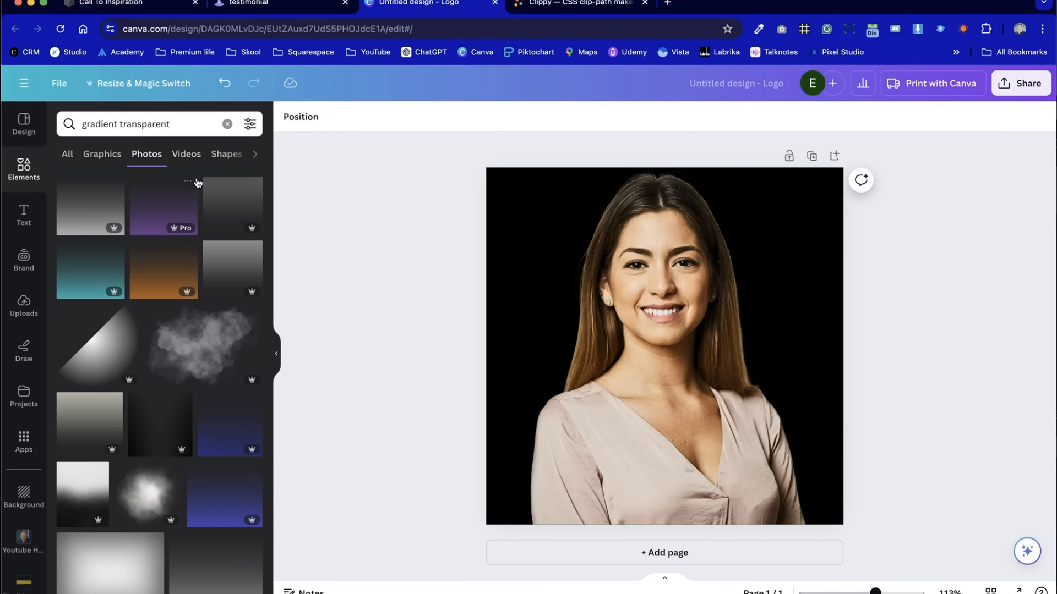
pyautogui.click(103, 156)
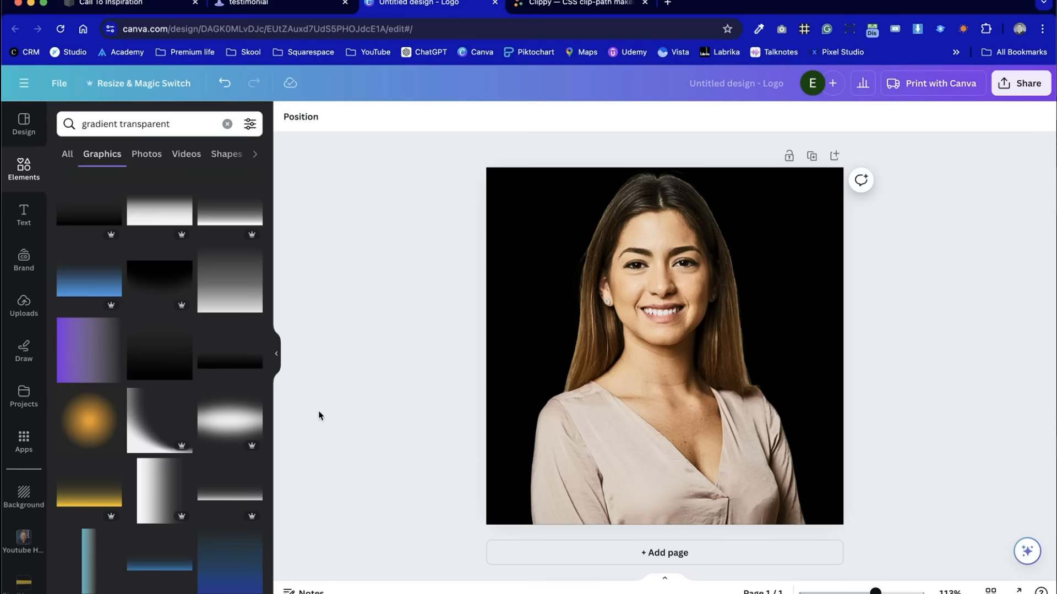
# Add the black-to-transparent gradient graphic and enlarge and position it over the lower part of the headshot so the body fades into black
pyautogui.click(90, 215)
pyautogui.moveTo(748, 389); pyautogui.dragTo(708, 502)
pyautogui.moveTo(771, 389); pyautogui.dragTo(1033, 211)
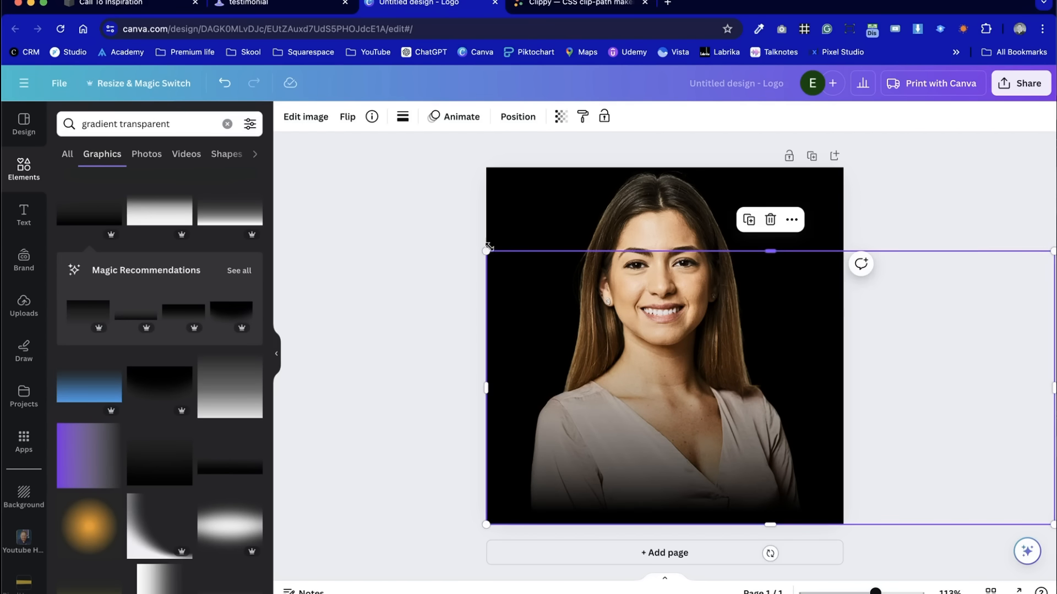
pyautogui.moveTo(488, 247); pyautogui.dragTo(351, 235)
pyautogui.moveTo(860, 519); pyautogui.dragTo(765, 516)
pyautogui.click(967, 312)
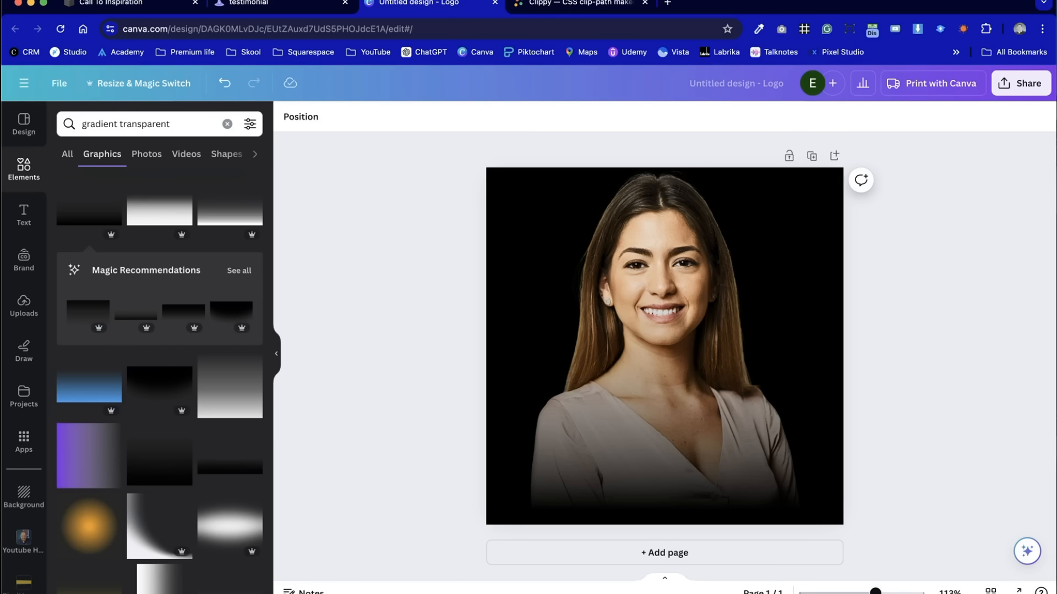
# Download the headshot design as a JPG with the quality set to 75
pyautogui.click(1021, 83)
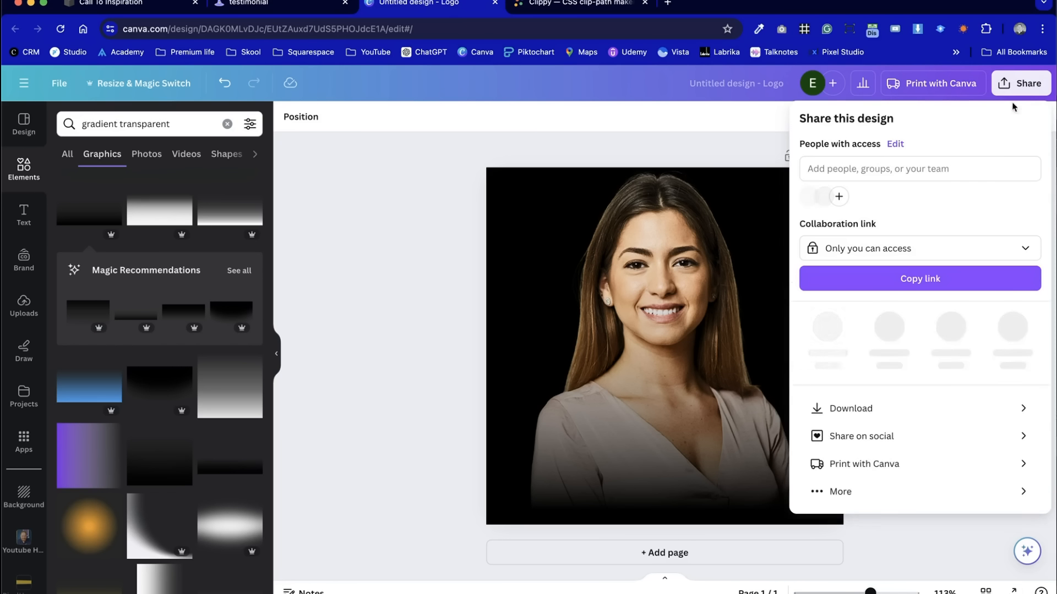
pyautogui.click(904, 397)
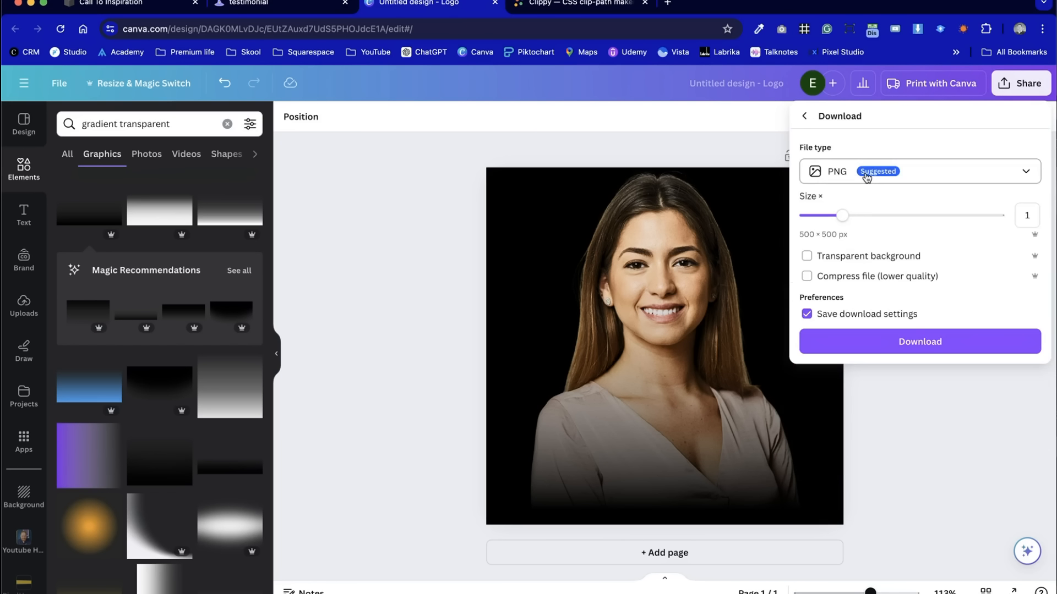
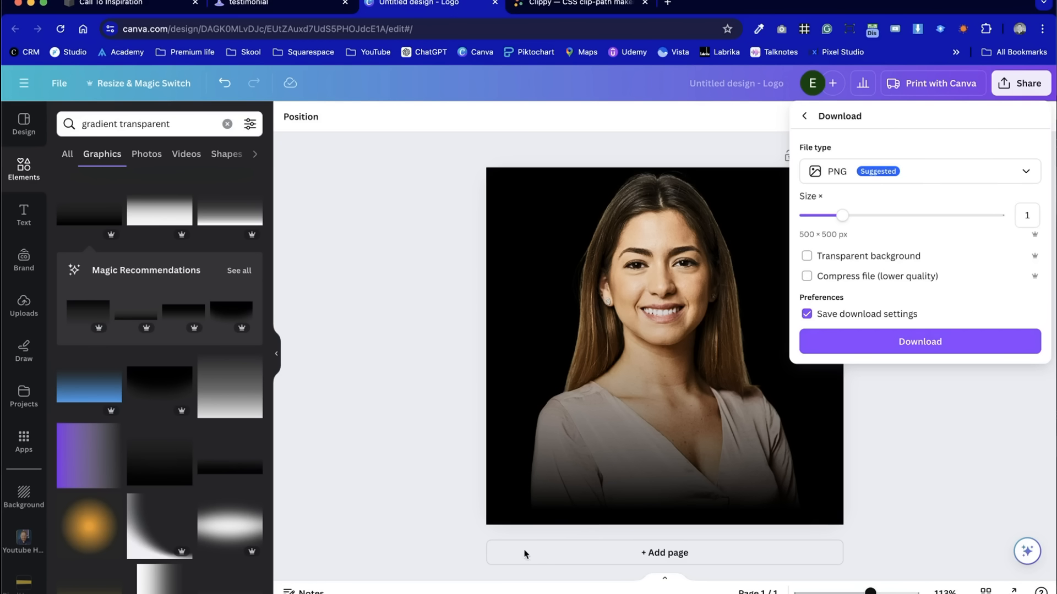
pyautogui.click(948, 176)
pyautogui.click(947, 208)
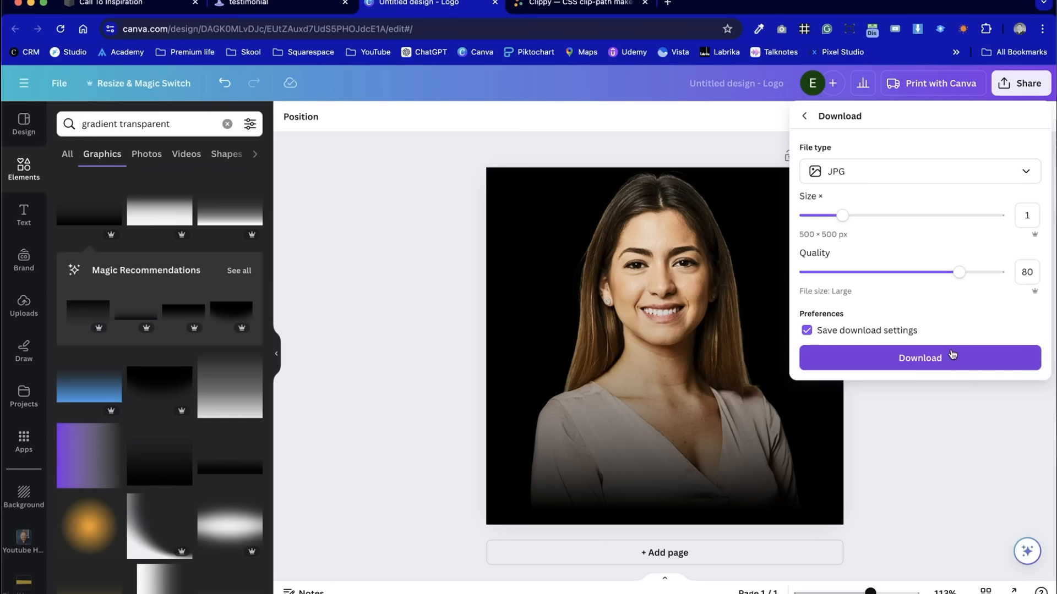
pyautogui.moveTo(957, 272); pyautogui.dragTo(951, 274)
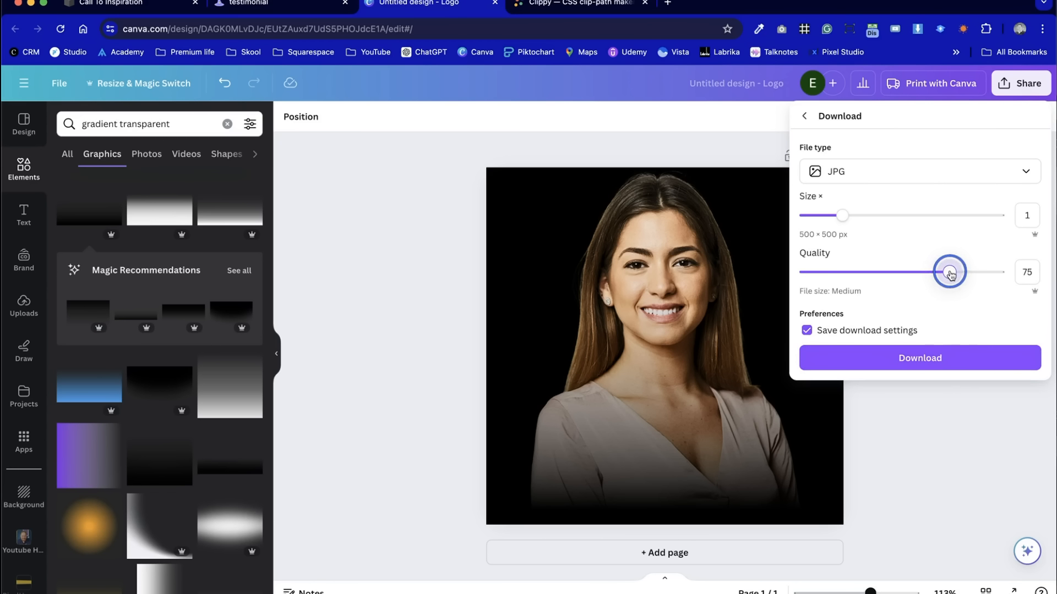
pyautogui.click(953, 358)
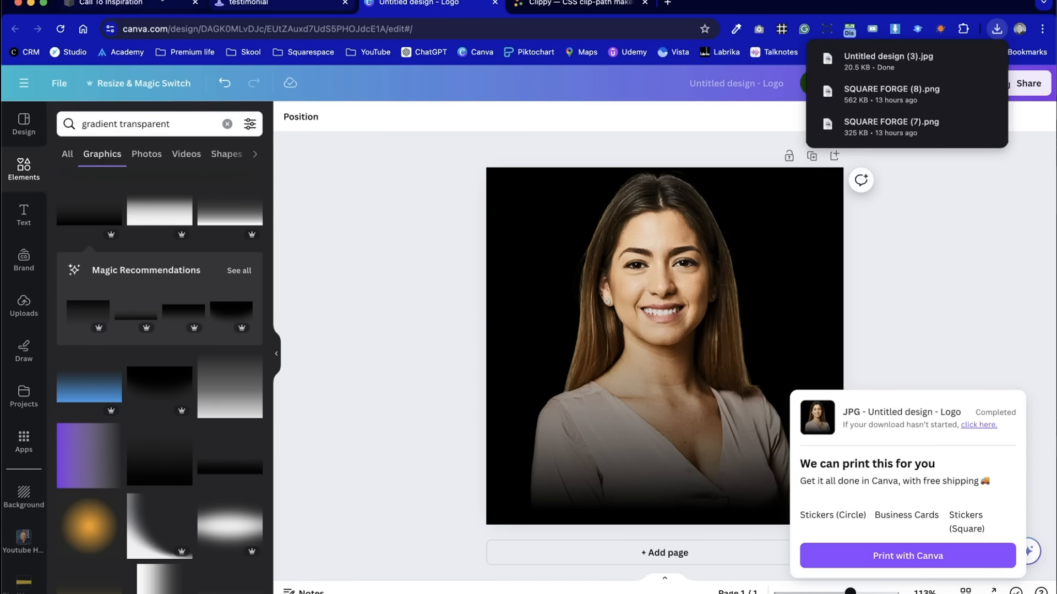
# Switch to the Squarespace site, leave the full-page preview and compare its black testimonial sections with the gallery's Clutch-rating testimonial
pyautogui.click(140, 4)
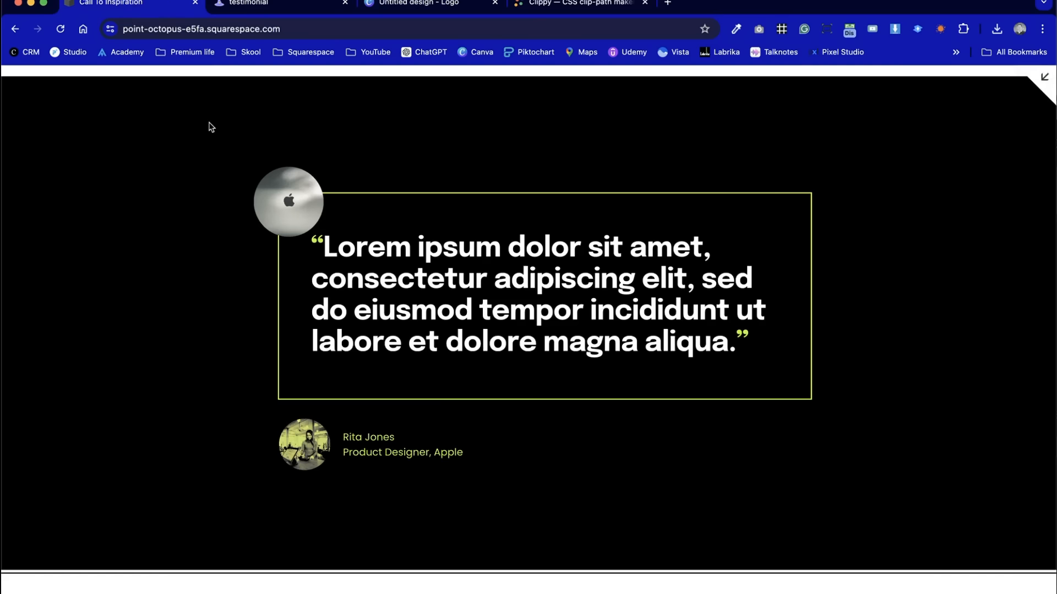
pyautogui.scroll(6, 332, 163)
pyautogui.scroll(-6, 319, 193)
pyautogui.scroll(2, 310, 225)
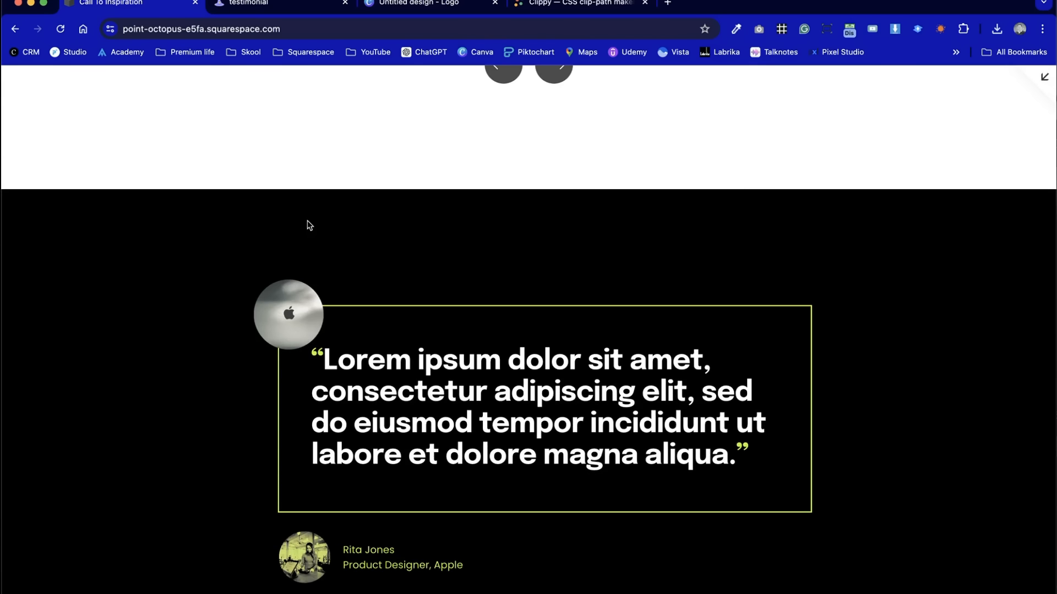
pyautogui.click(1046, 78)
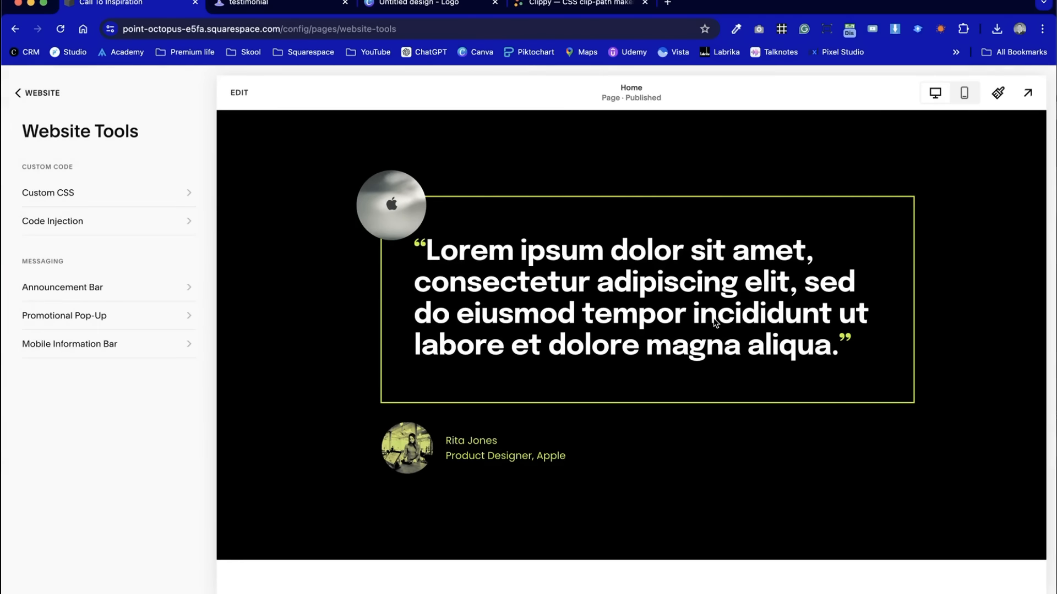
pyautogui.hotkey('ctrl', 'Tab')
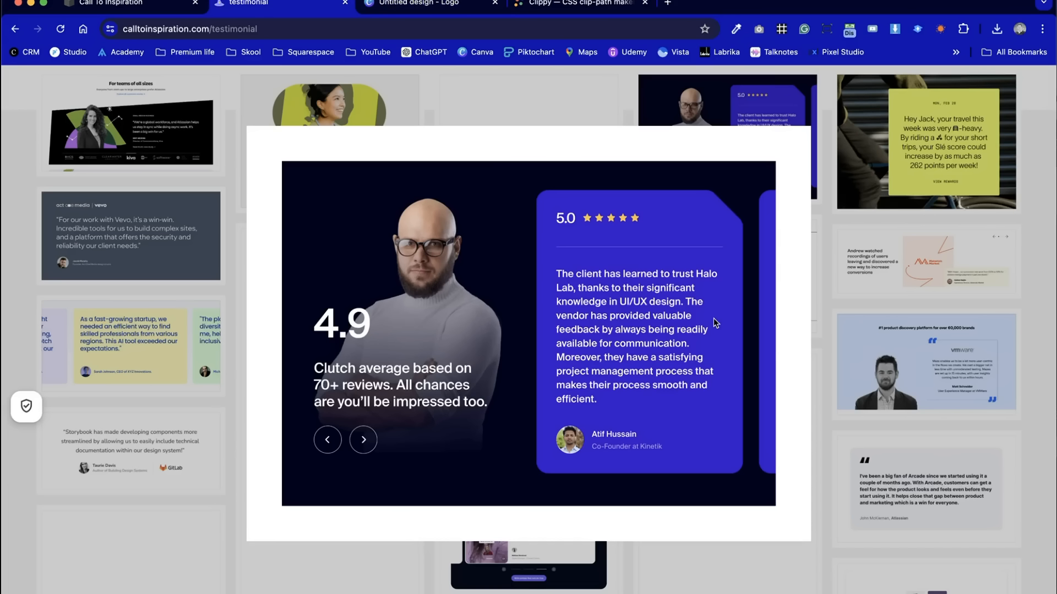
pyautogui.hotkey('ctrl', 'shift', 'Tab')
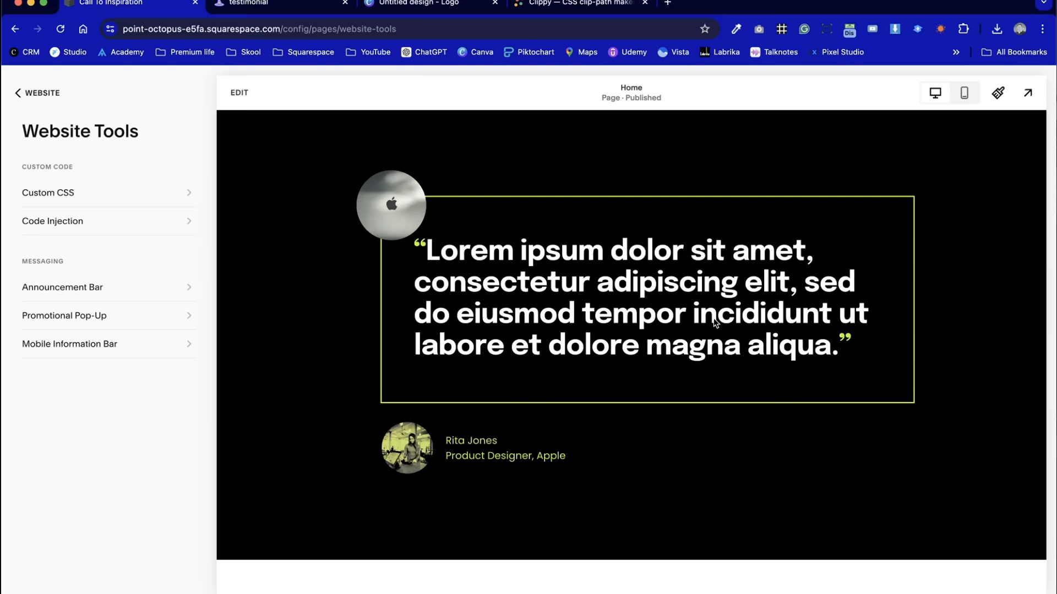
pyautogui.scroll(2, 900, 455)
pyautogui.scroll(-2, 900, 455)
pyautogui.scroll(2, 914, 165)
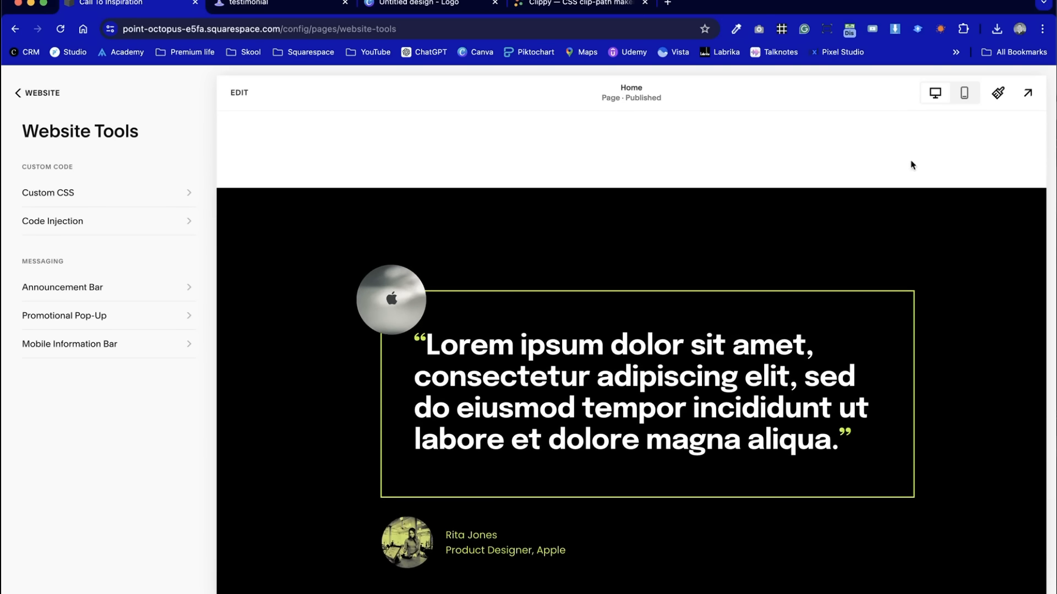
# Reload the Squarespace site and open the Home page for editing at the borderless black testimonial section
pyautogui.click(269, 93)
pyautogui.click(608, 368)
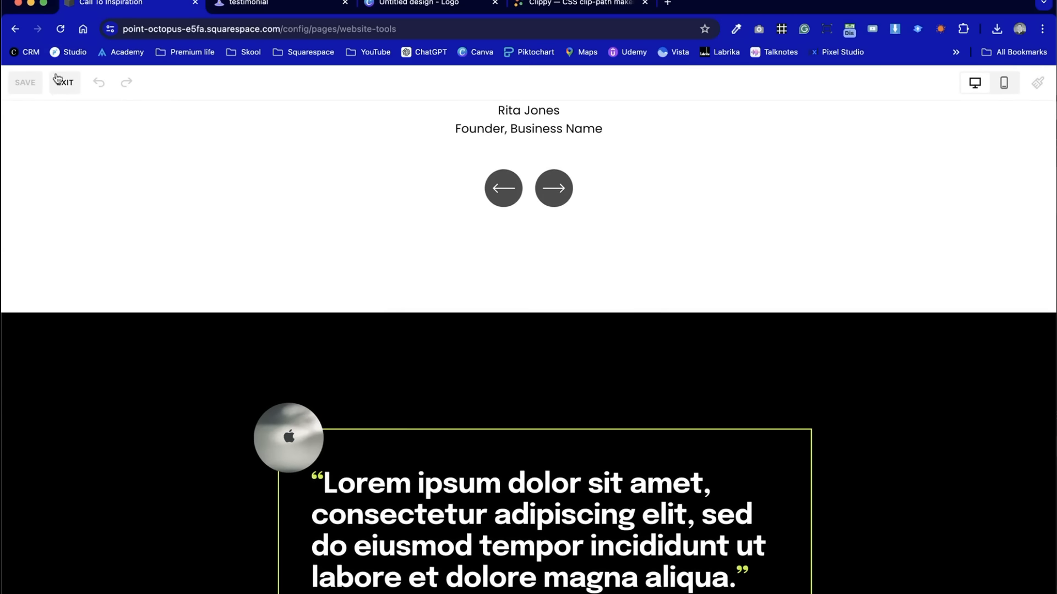
pyautogui.click(61, 30)
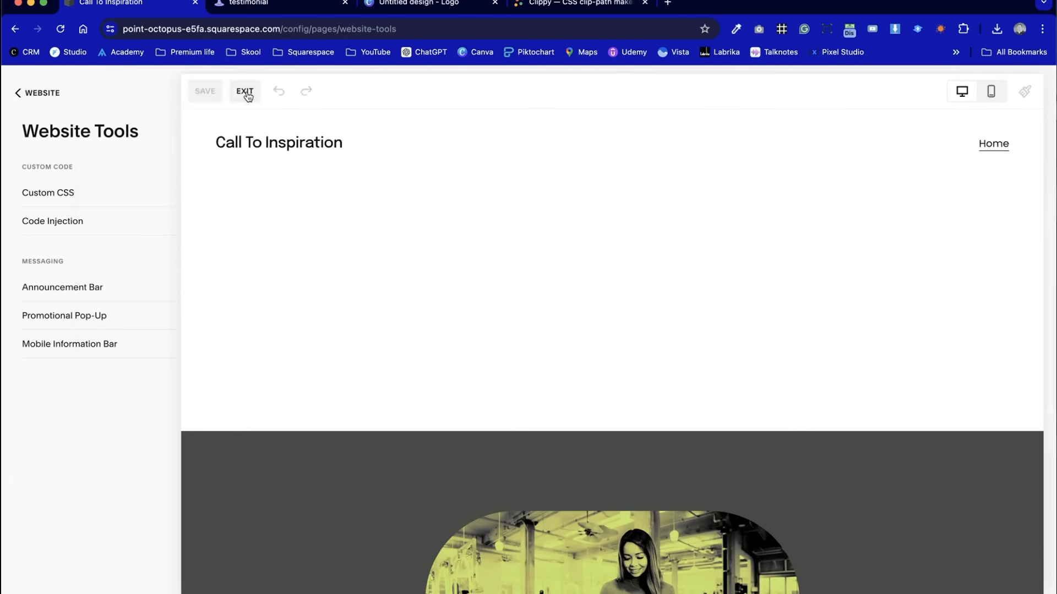
pyautogui.click(248, 96)
pyautogui.scroll(-10, 343, 382)
pyautogui.scroll(1, 344, 381)
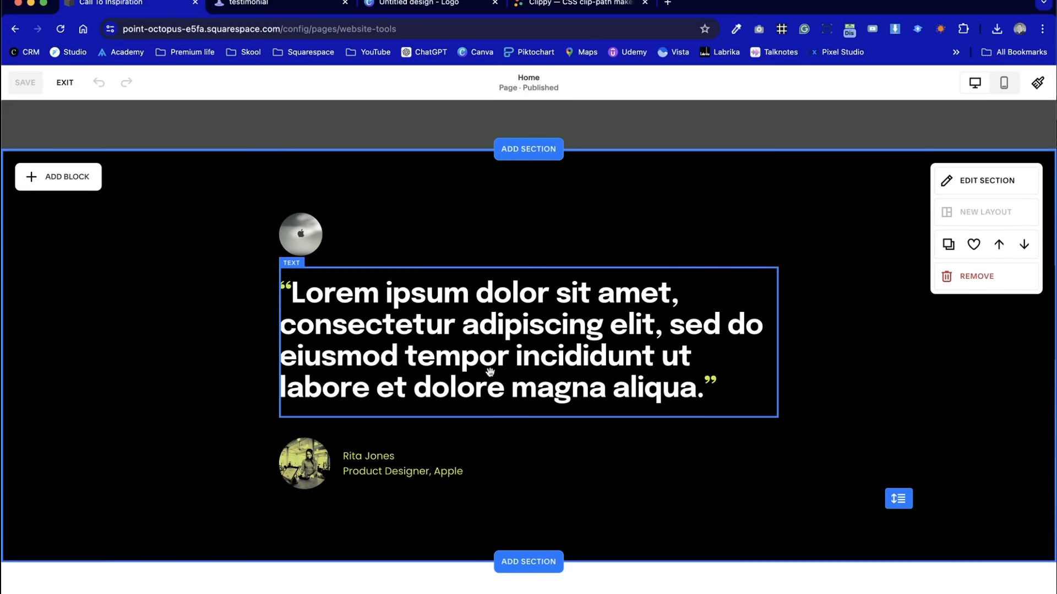
# Duplicate the borderless black testimonial section and move the copy down below the testimonial slider section
pyautogui.click(948, 244)
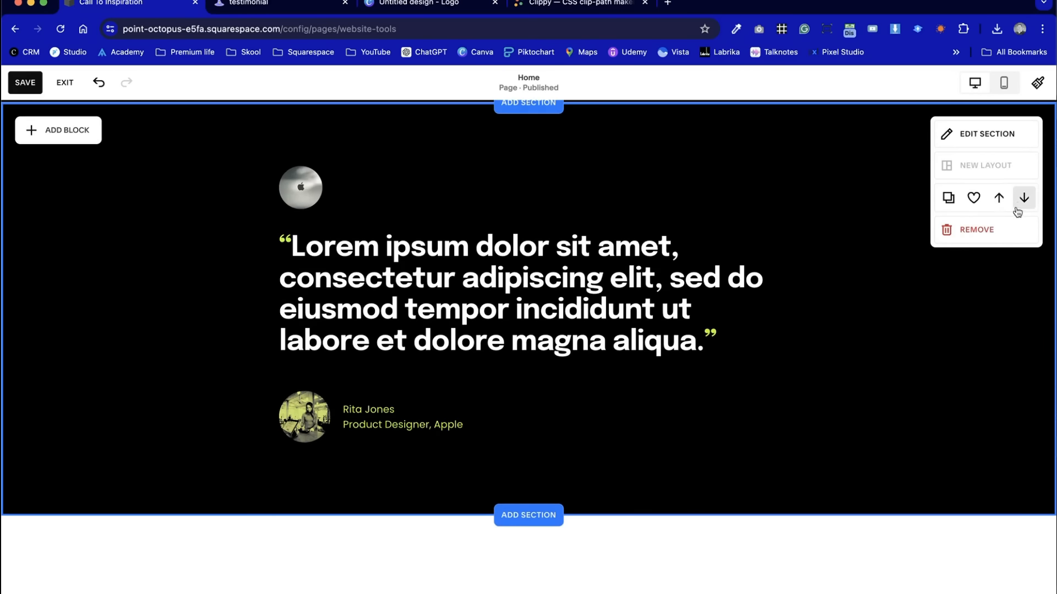
pyautogui.click(1025, 196)
pyautogui.scroll(8, 607, 270)
pyautogui.scroll(-20, 607, 270)
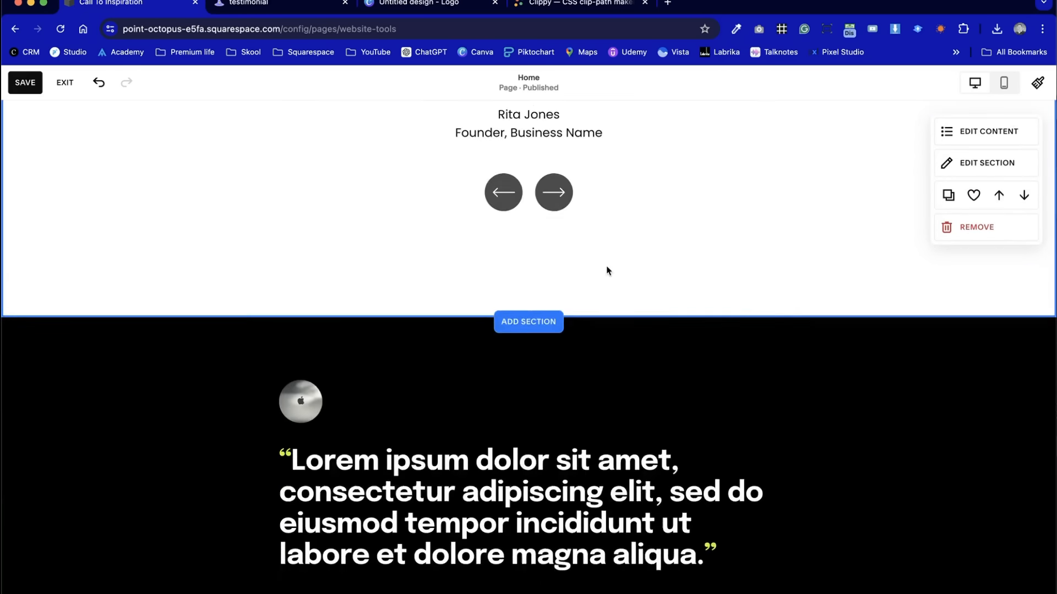
# Set the colour theme of the bordered testimonial section at the page's end to Light 2
pyautogui.scroll(-6, 609, 271)
pyautogui.click(996, 333)
pyautogui.click(969, 322)
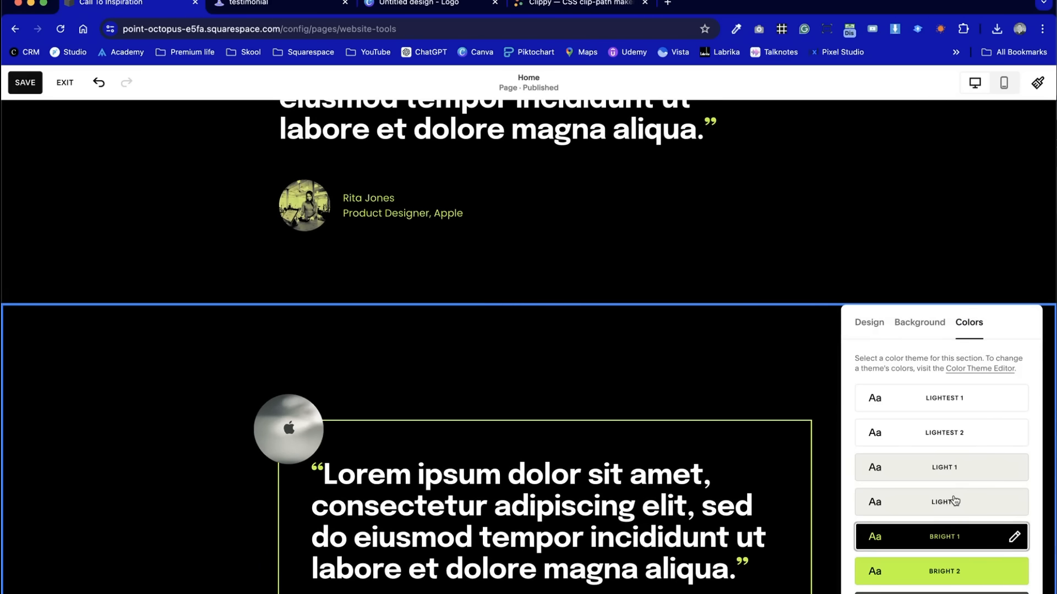
pyautogui.click(955, 501)
pyautogui.click(718, 380)
pyautogui.scroll(-5, 716, 374)
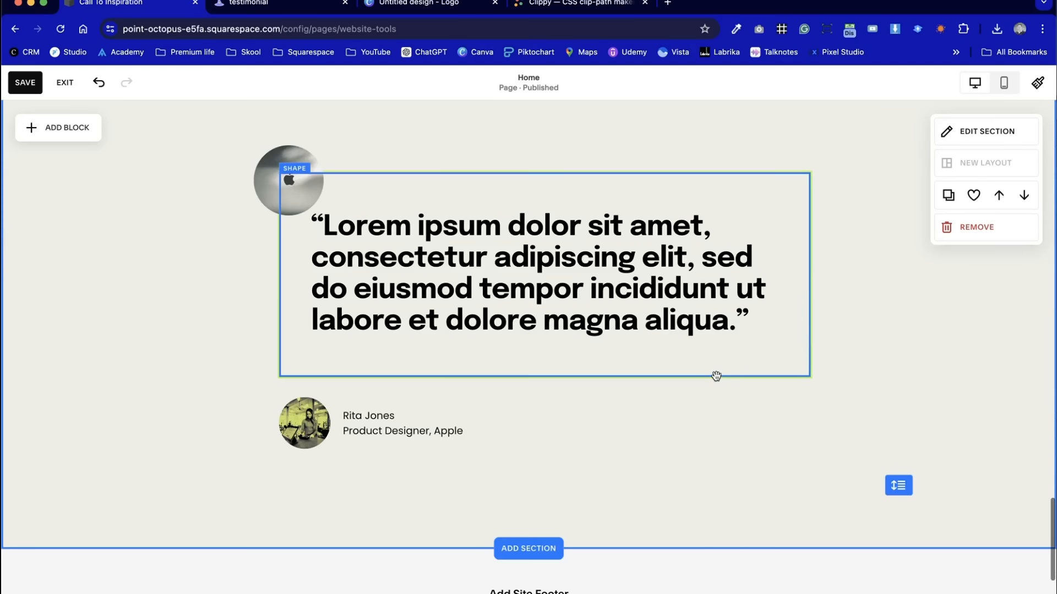
pyautogui.scroll(5, 967, 374)
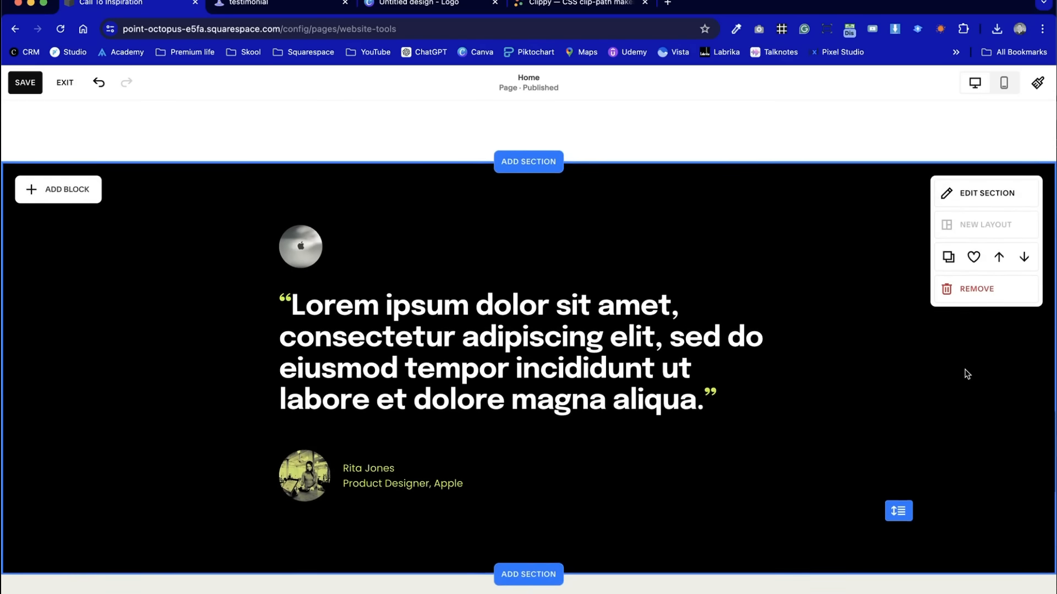
# Narrow the duplicated section's quote block from its left edge and format the quote as Heading 4
pyautogui.click(303, 359)
pyautogui.moveTo(280, 361); pyautogui.dragTo(501, 358)
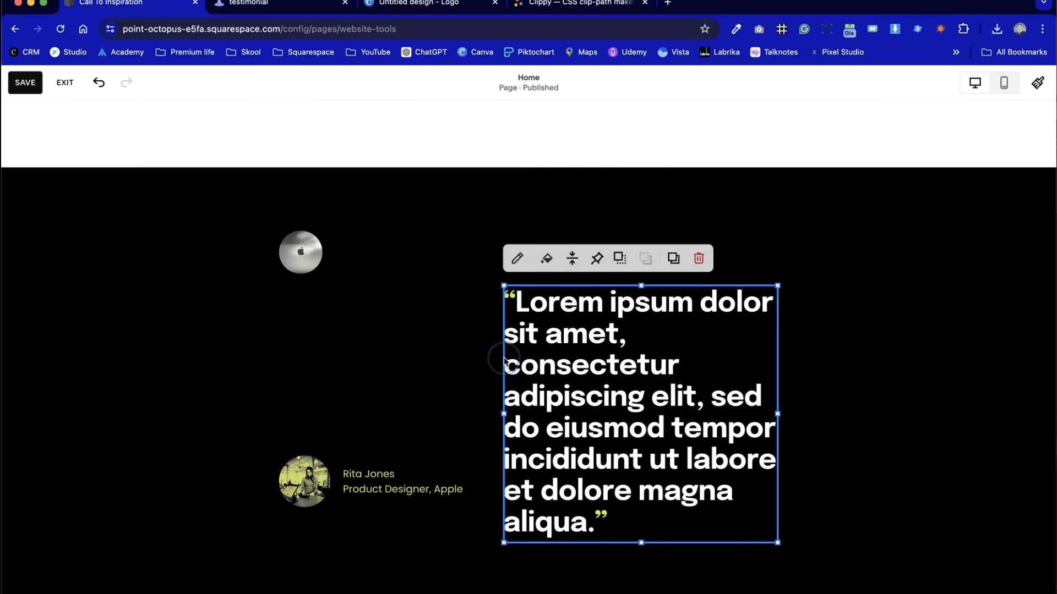
pyautogui.click(603, 326)
pyautogui.click(601, 257)
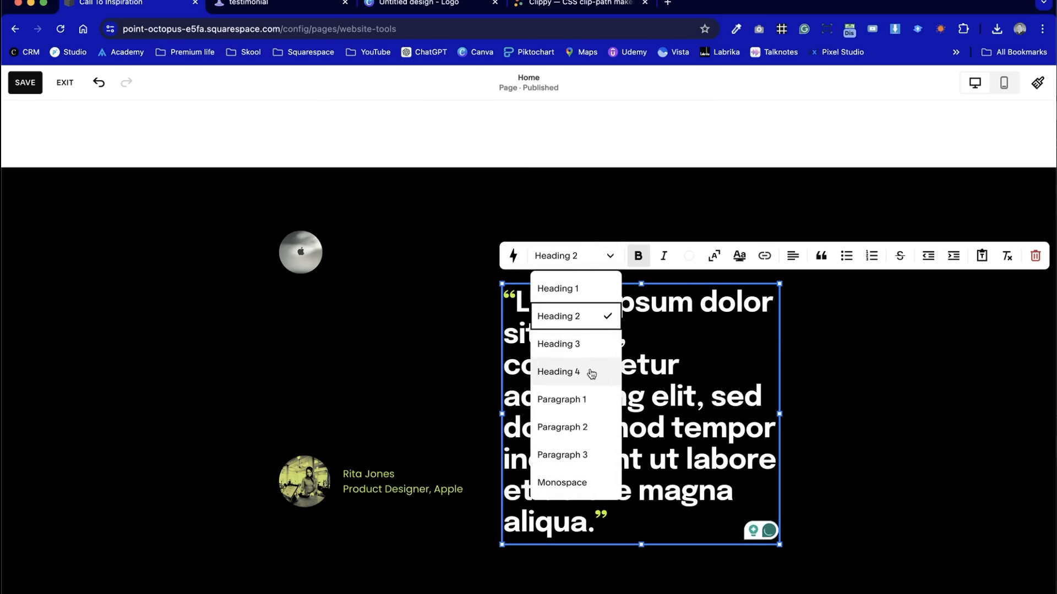
pyautogui.click(590, 345)
pyautogui.click(570, 304)
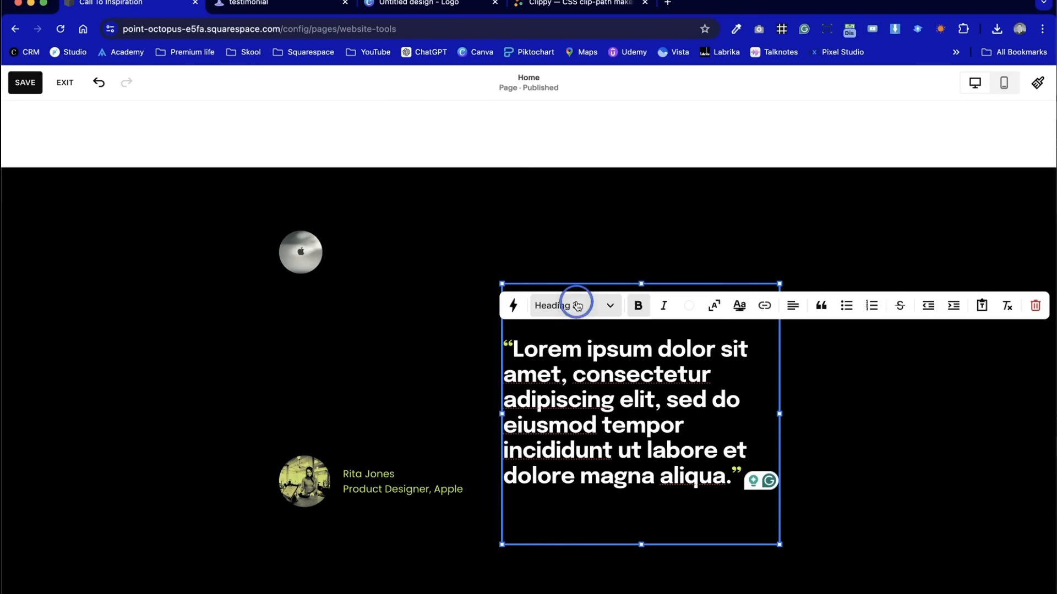
pyautogui.click(572, 421)
pyautogui.click(401, 389)
# Narrow the quote block further from its left edge and shift it toward the right side of the section
pyautogui.click(512, 407)
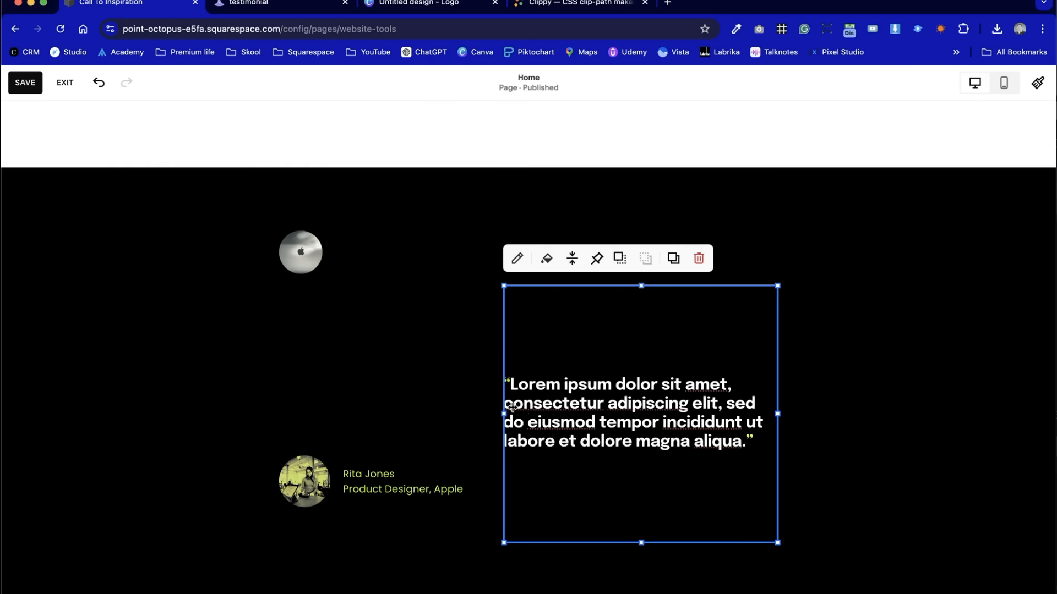
pyautogui.moveTo(503, 410); pyautogui.dragTo(568, 406)
pyautogui.click(880, 455)
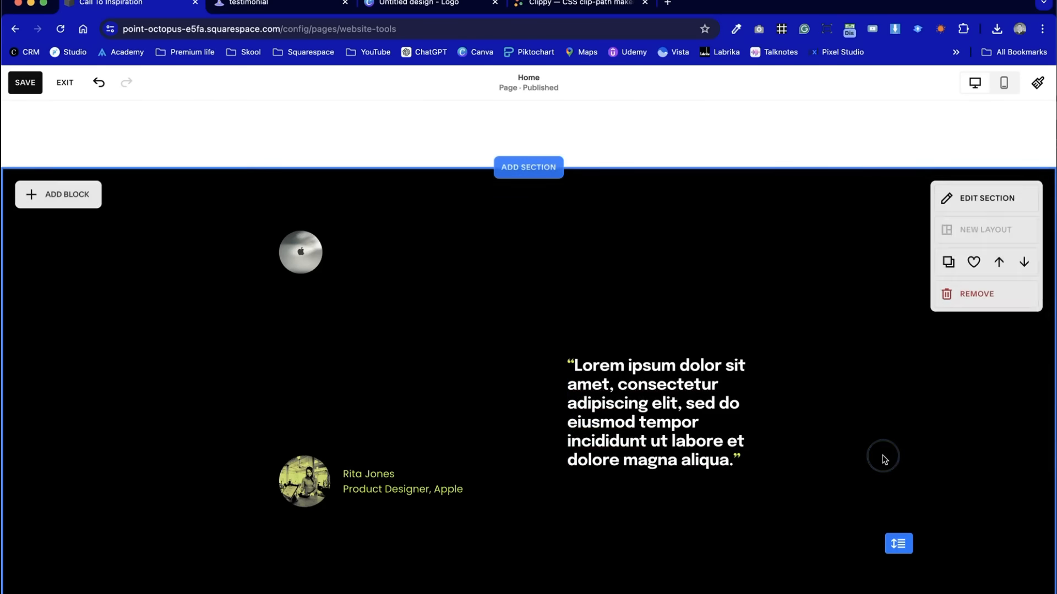
pyautogui.moveTo(697, 425); pyautogui.dragTo(761, 424)
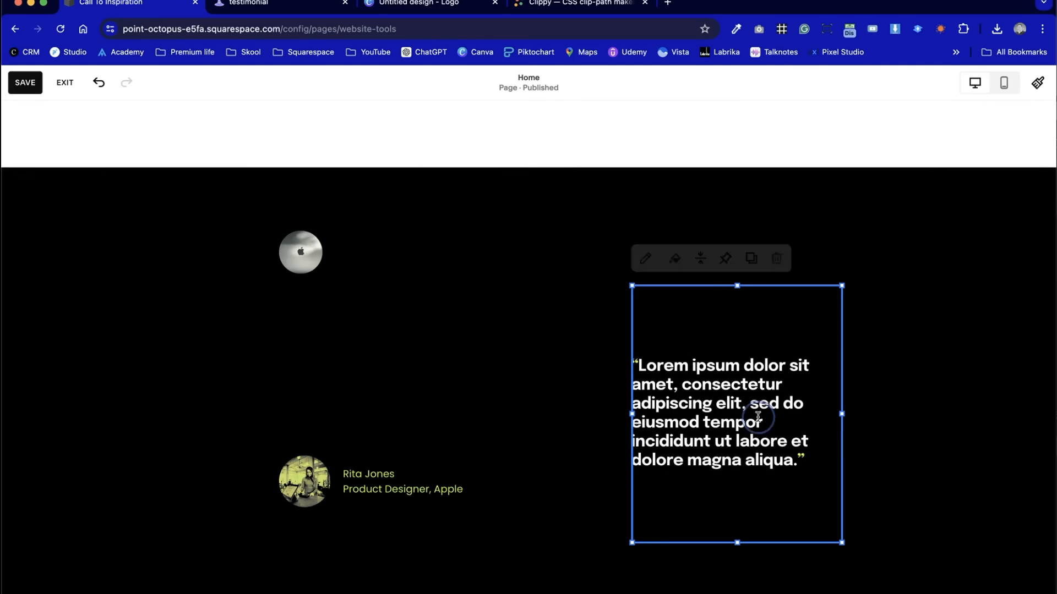
pyautogui.click(495, 401)
# Shorten and raise the quote block, and move the author's photo and details directly beneath it, aligned to its left edge
pyautogui.click(385, 470)
pyautogui.moveTo(727, 503); pyautogui.dragTo(740, 453)
pyautogui.moveTo(741, 489); pyautogui.dragTo(738, 420)
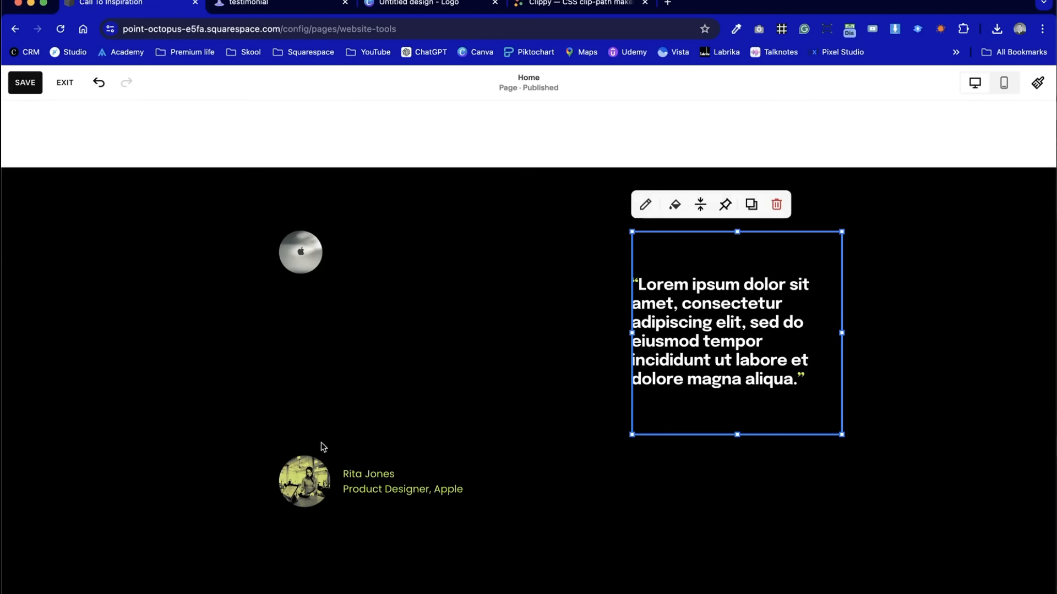
pyautogui.click(408, 493)
pyautogui.moveTo(408, 494); pyautogui.dragTo(709, 473)
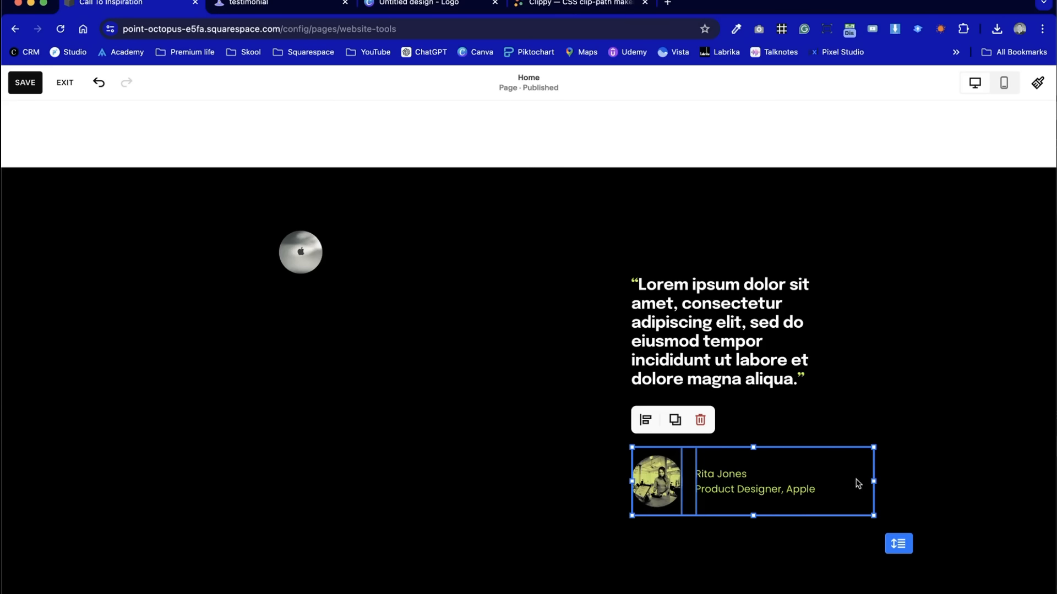
# Narrow the author details to the quote block's width and delete the Apple logo image, comparing the section with the Clutch-rating reference
pyautogui.moveTo(870, 478); pyautogui.dragTo(838, 480)
pyautogui.click(398, 420)
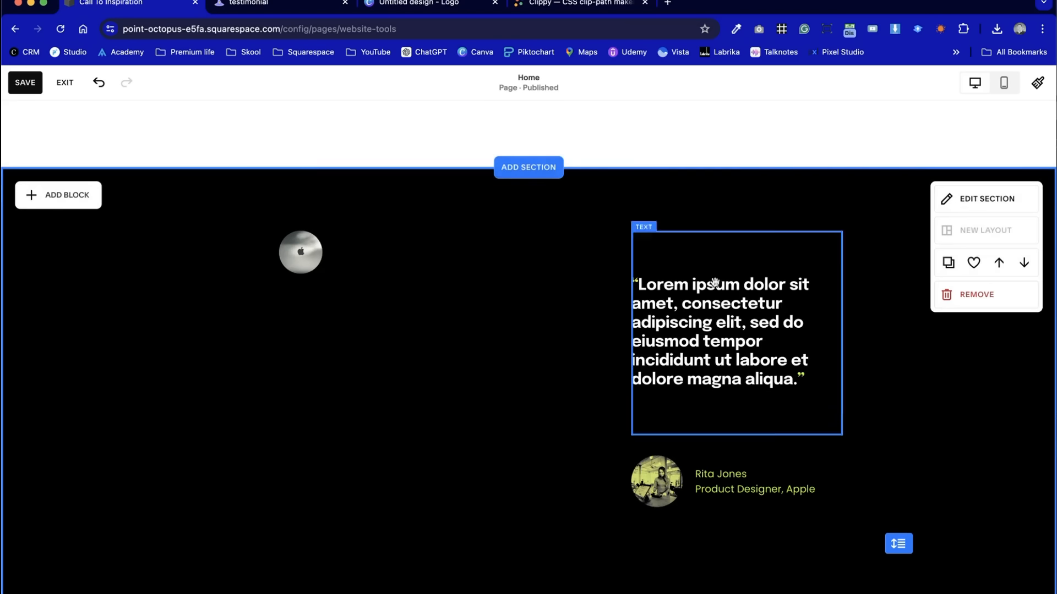
pyautogui.click(317, 258)
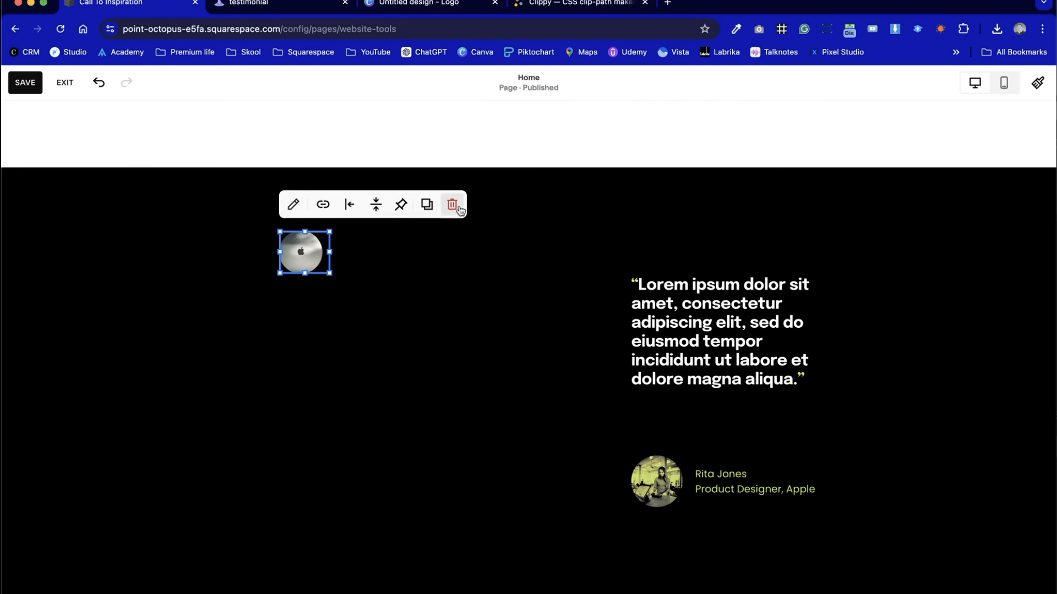
pyautogui.hotkey('ctrl', 'Tab')
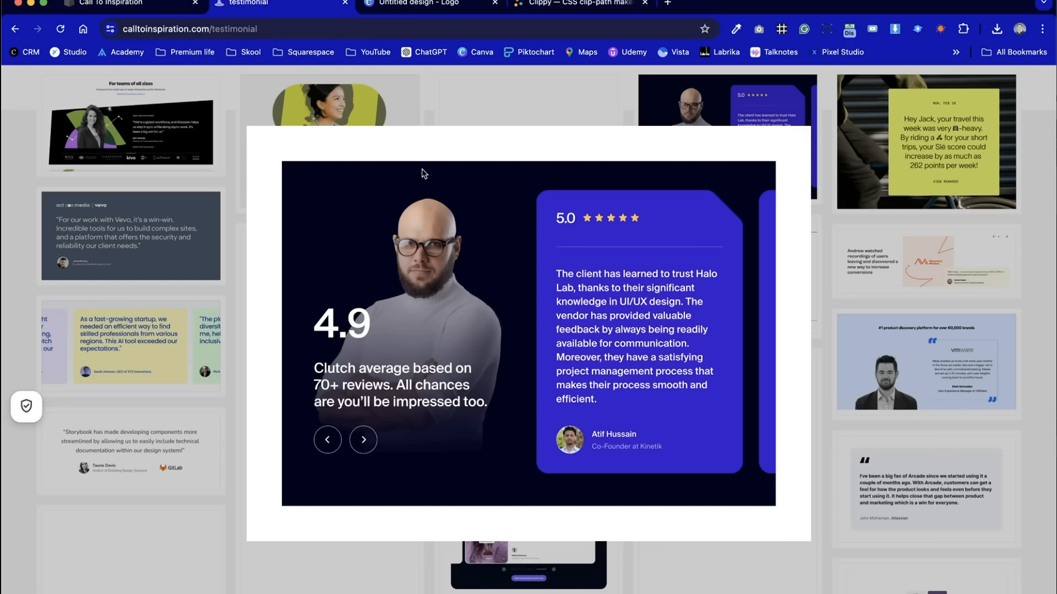
pyautogui.hotkey('ctrl', 'shift', 'Tab')
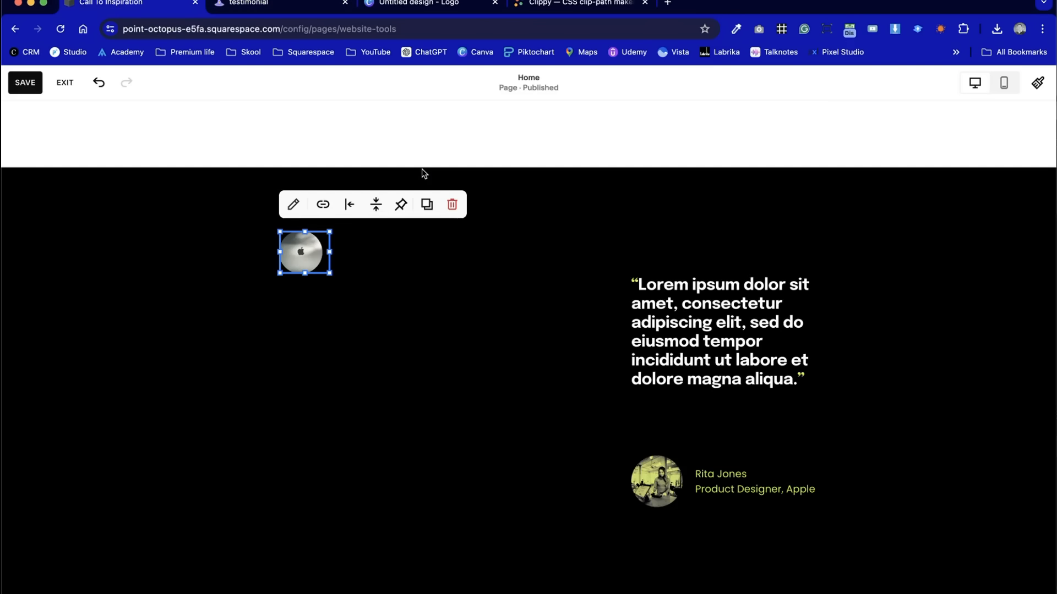
pyautogui.hotkey('ctrl', 'Tab')
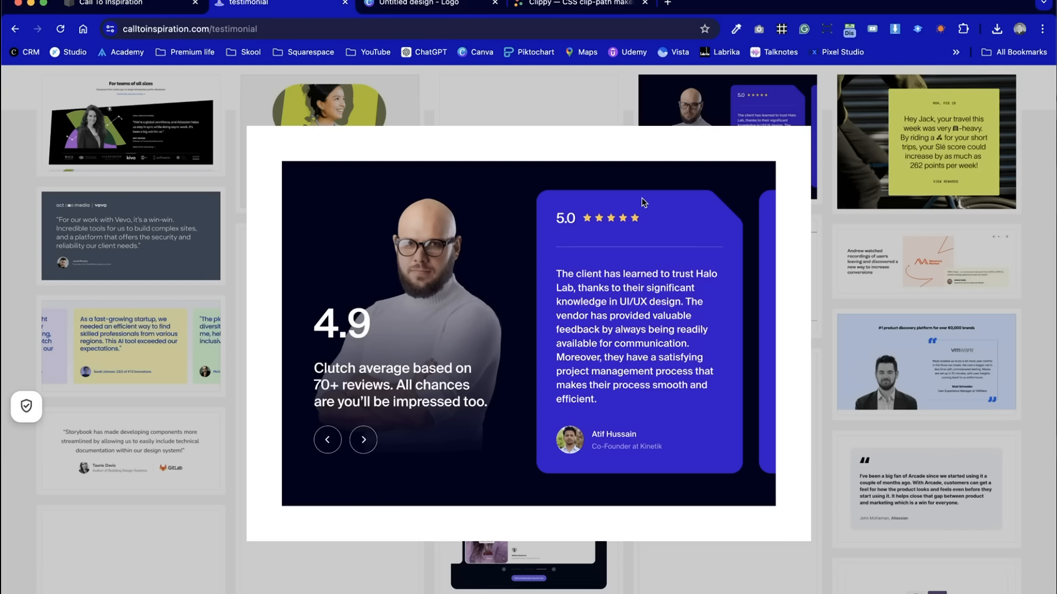
pyautogui.hotkey('ctrl', 'shift', 'Tab')
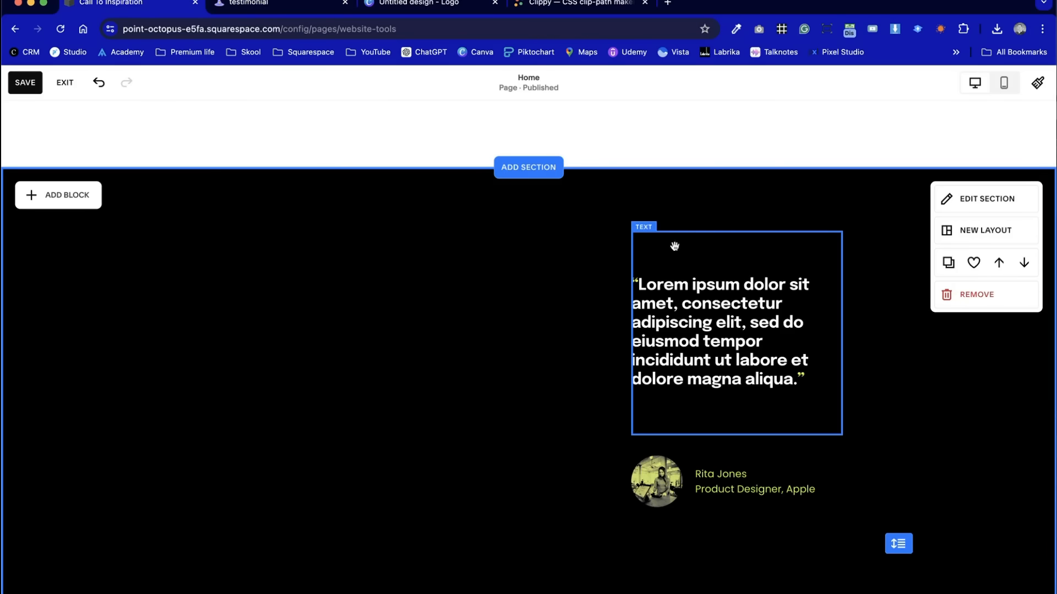
pyautogui.click(744, 248)
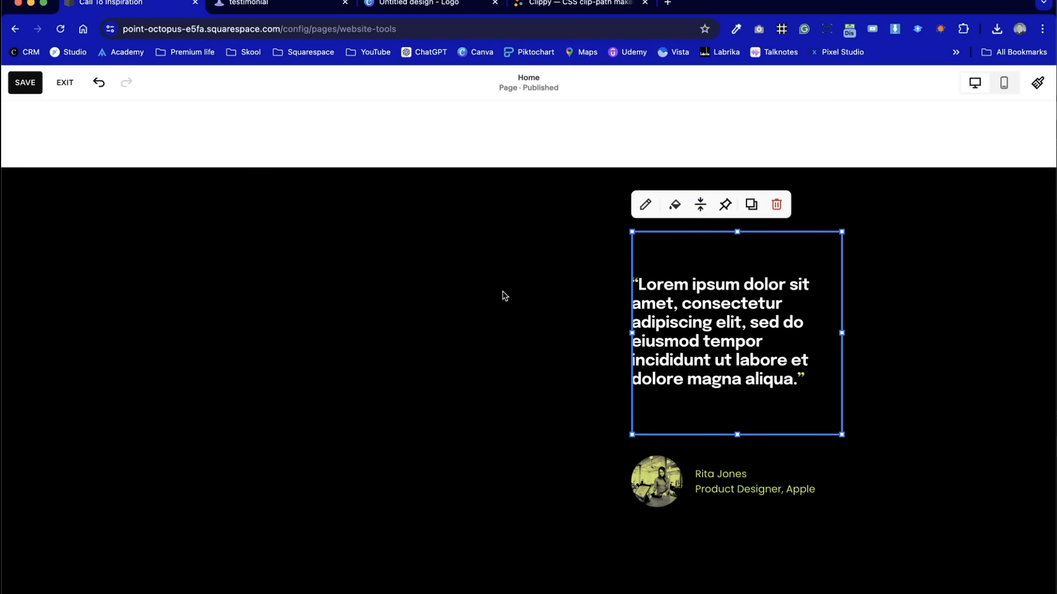
pyautogui.click(489, 304)
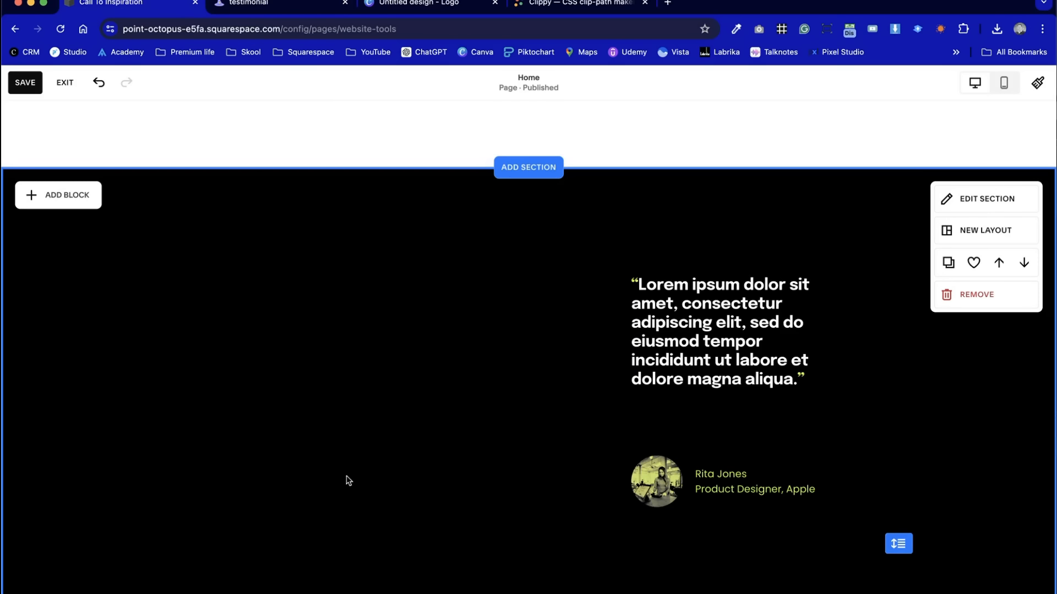
# Add an image block to the black section and place it in the section's lower left area
pyautogui.scroll(-2, 240, 462)
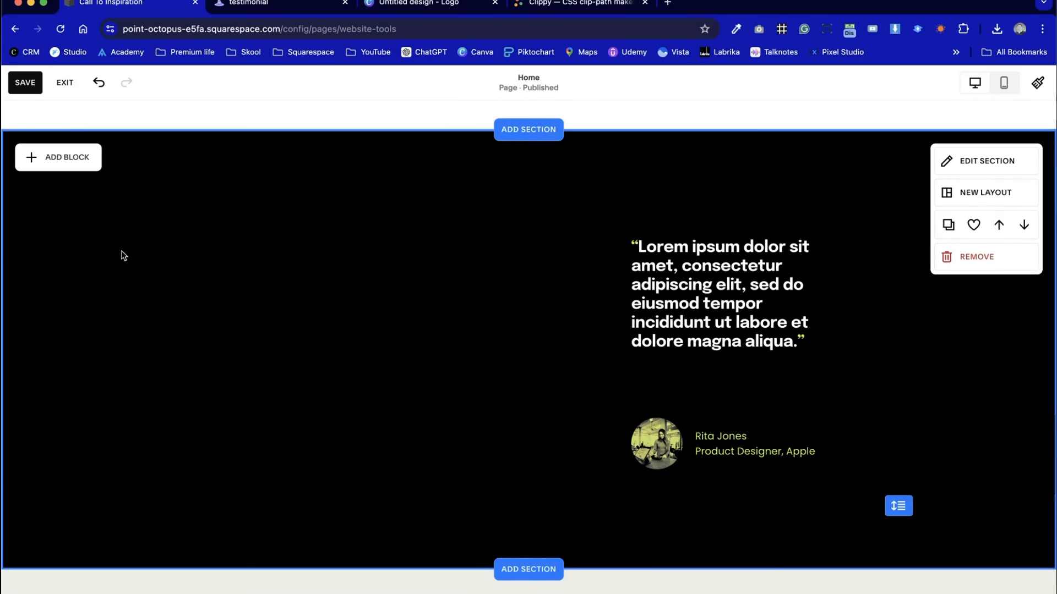
pyautogui.click(71, 153)
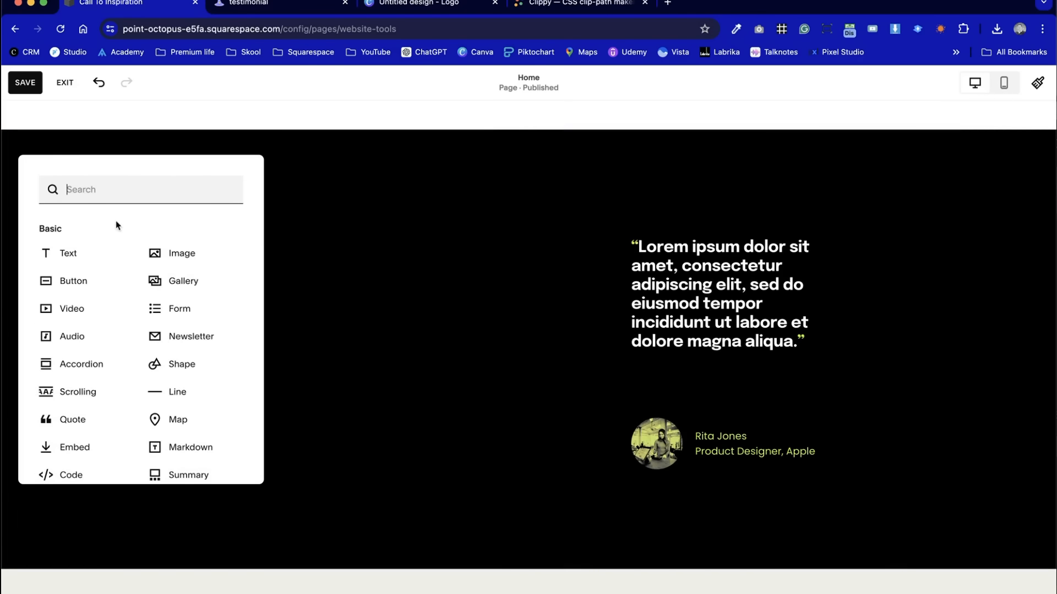
pyautogui.click(187, 252)
pyautogui.moveTo(271, 288); pyautogui.dragTo(358, 453)
pyautogui.click(540, 457)
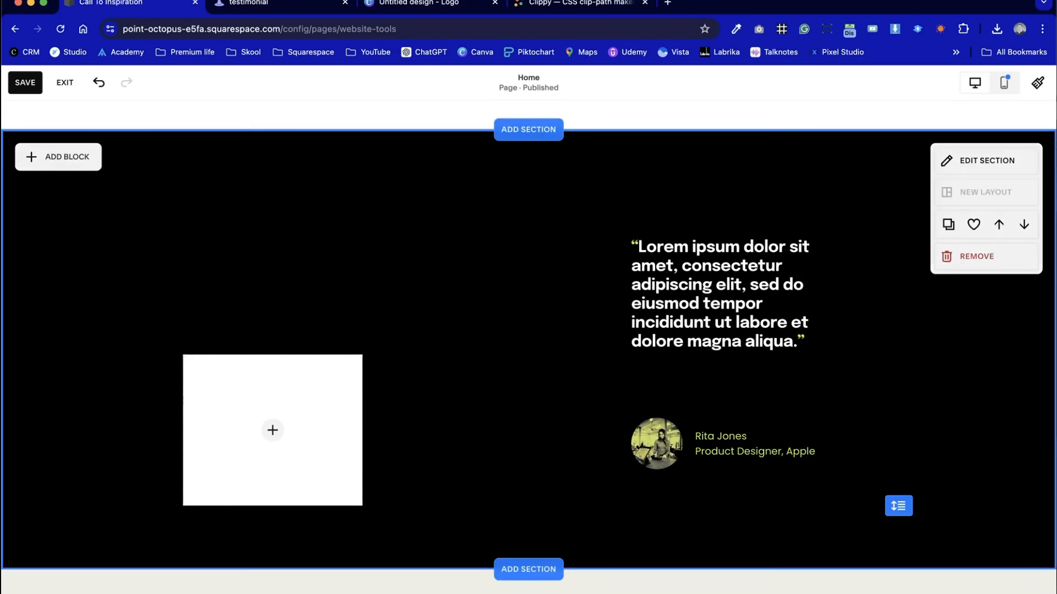
# Turn off Fill Screen for the black testimonial section
pyautogui.click(986, 160)
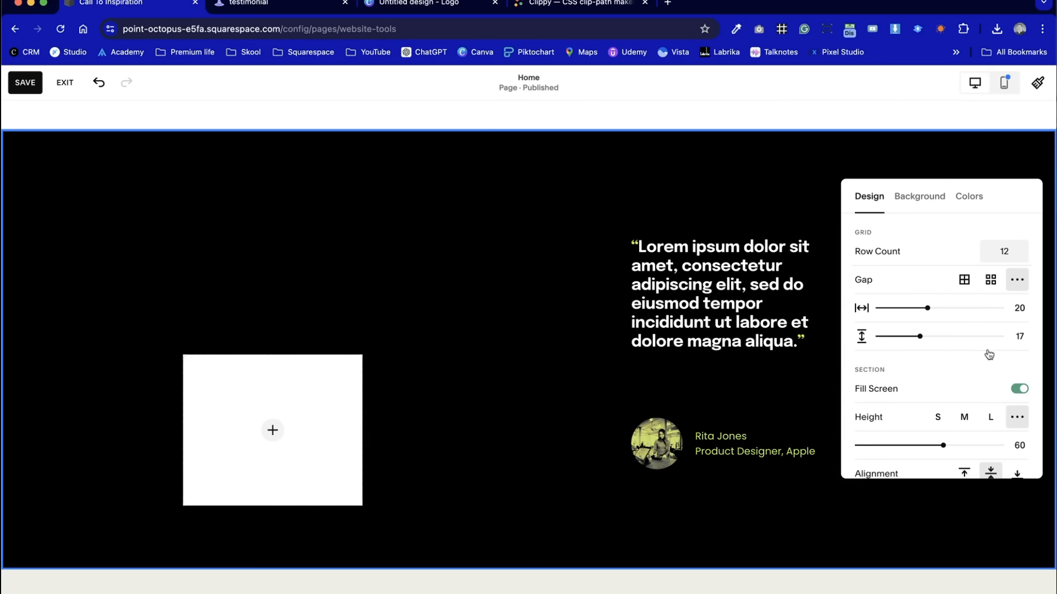
pyautogui.click(1018, 389)
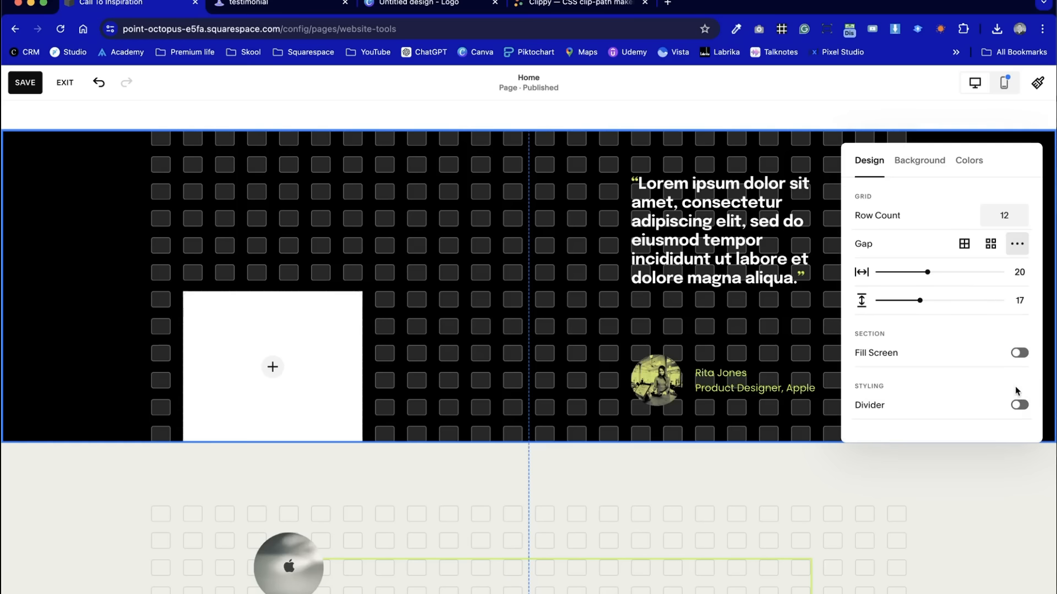
pyautogui.scroll(1, 501, 322)
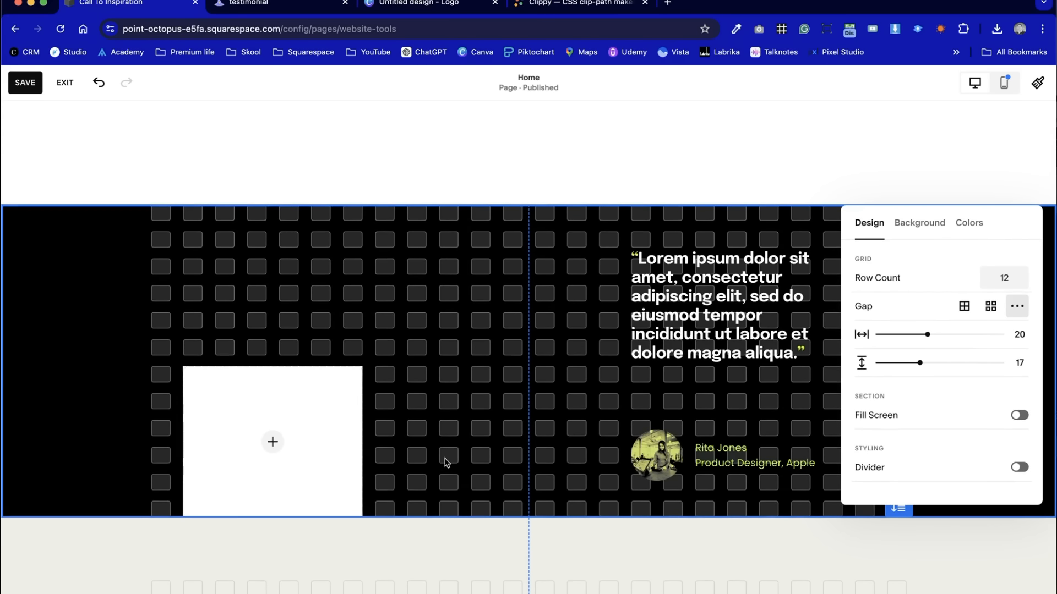
pyautogui.click(420, 472)
# Enlarge the empty image block from its upper right corner so it fills most of the section's left half
pyautogui.click(357, 378)
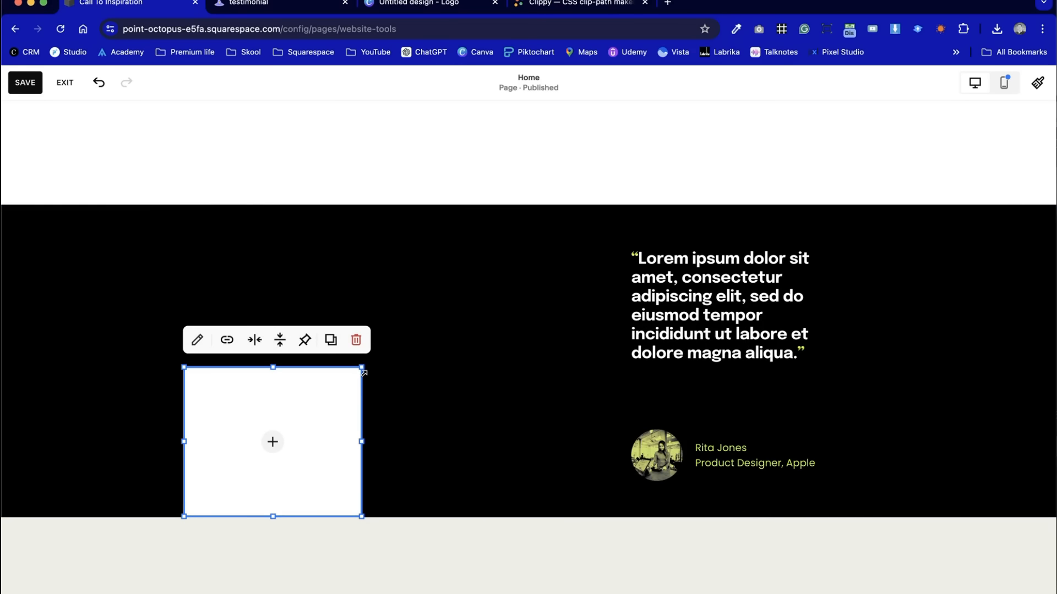
pyautogui.moveTo(362, 368); pyautogui.dragTo(521, 246)
pyautogui.click(576, 308)
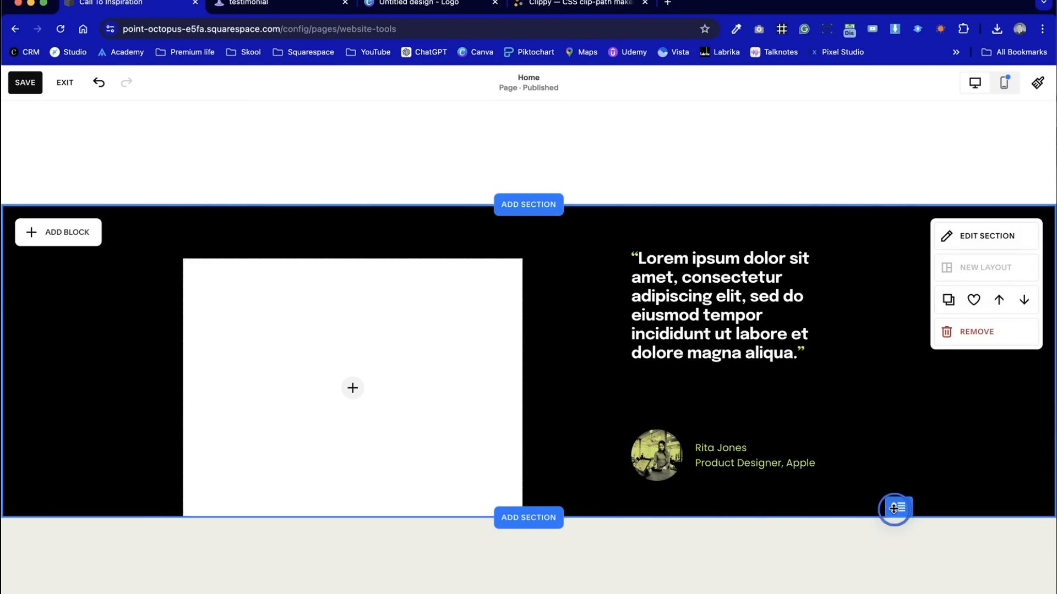
# Extend the black section downward and move the empty image block down to the section's bottom edge
pyautogui.moveTo(899, 507); pyautogui.dragTo(895, 581)
pyautogui.scroll(-2, 875, 523)
pyautogui.click(469, 370)
pyautogui.moveTo(469, 371); pyautogui.dragTo(468, 451)
# Select the quote with the author's photo and details, and move them down together to balance the taller section
pyautogui.click(826, 365)
pyautogui.moveTo(812, 463); pyautogui.dragTo(689, 197)
pyautogui.moveTo(704, 238); pyautogui.dragTo(704, 271)
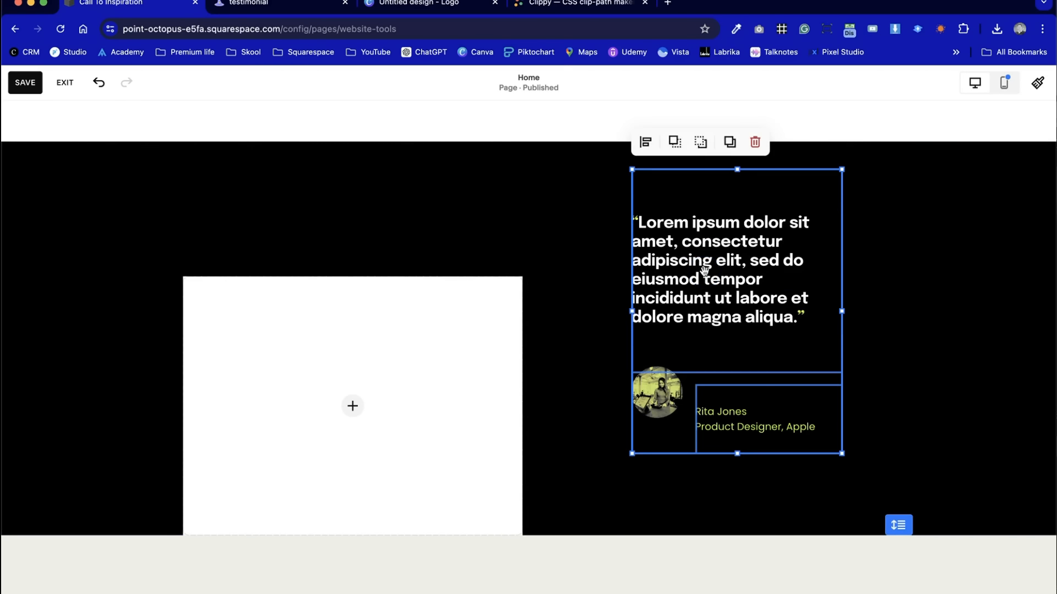
pyautogui.hotkey('ctrl', 'z')
pyautogui.click(773, 472)
pyautogui.moveTo(643, 199); pyautogui.dragTo(700, 287)
pyautogui.click(547, 214)
# Upload Untitled design (3).jpg from Downloads into the empty image block
pyautogui.click(394, 410)
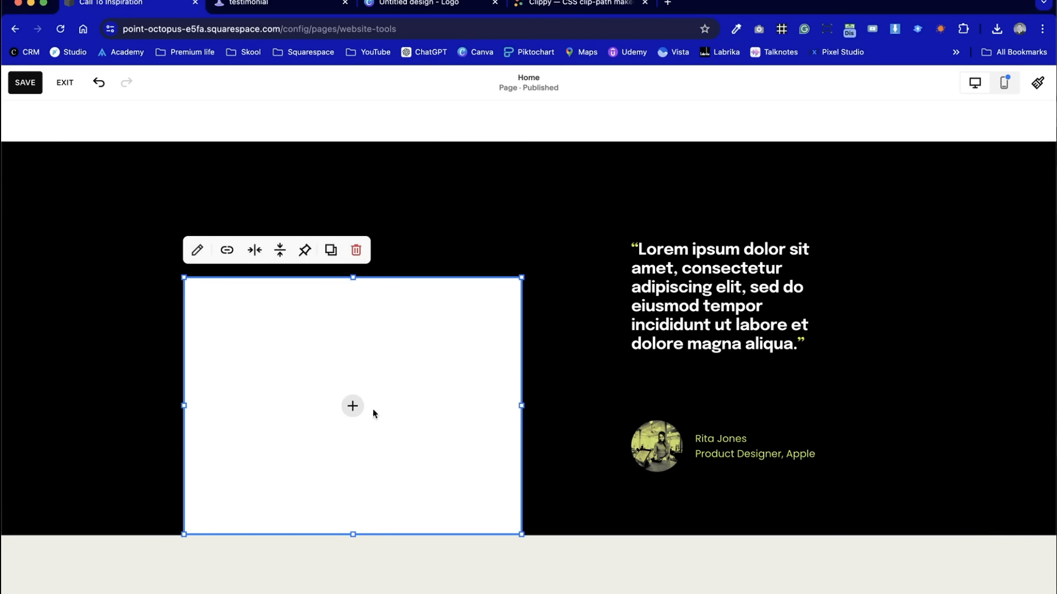
pyautogui.click(353, 406)
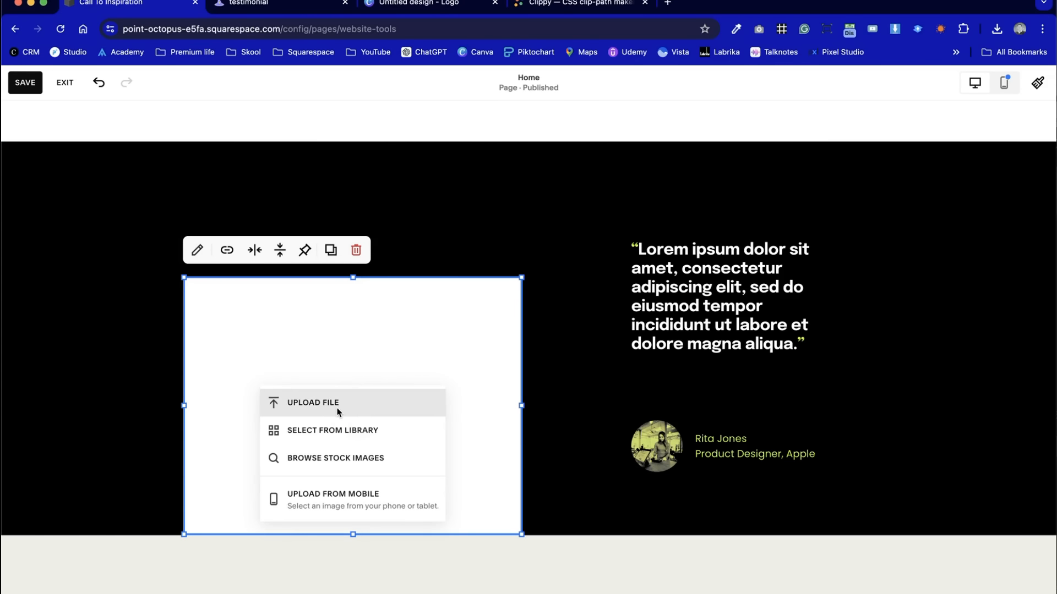
pyautogui.click(338, 412)
pyautogui.click(161, 131)
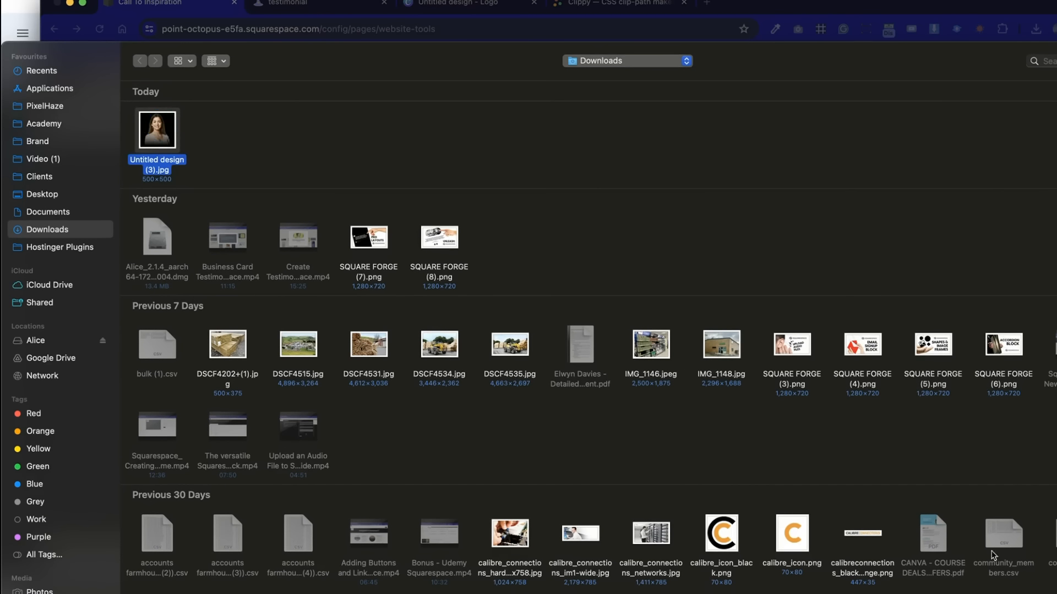
pyautogui.press('Return')
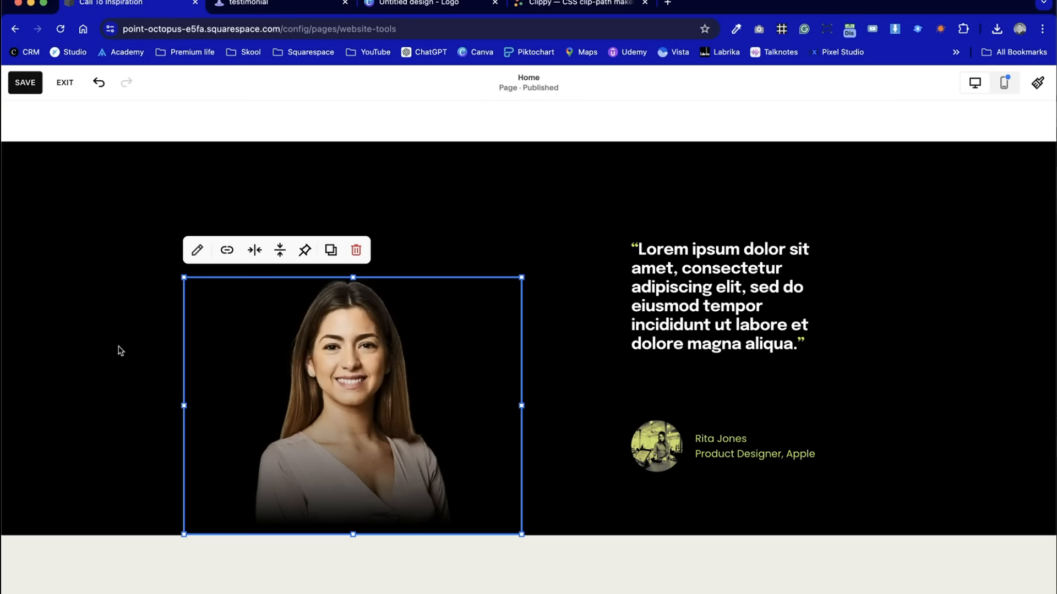
pyautogui.click(575, 309)
# Extend the headshot image block upward from its top edge to enlarge the portrait
pyautogui.click(353, 356)
pyautogui.moveTo(360, 283); pyautogui.dragTo(357, 224)
pyautogui.click(569, 347)
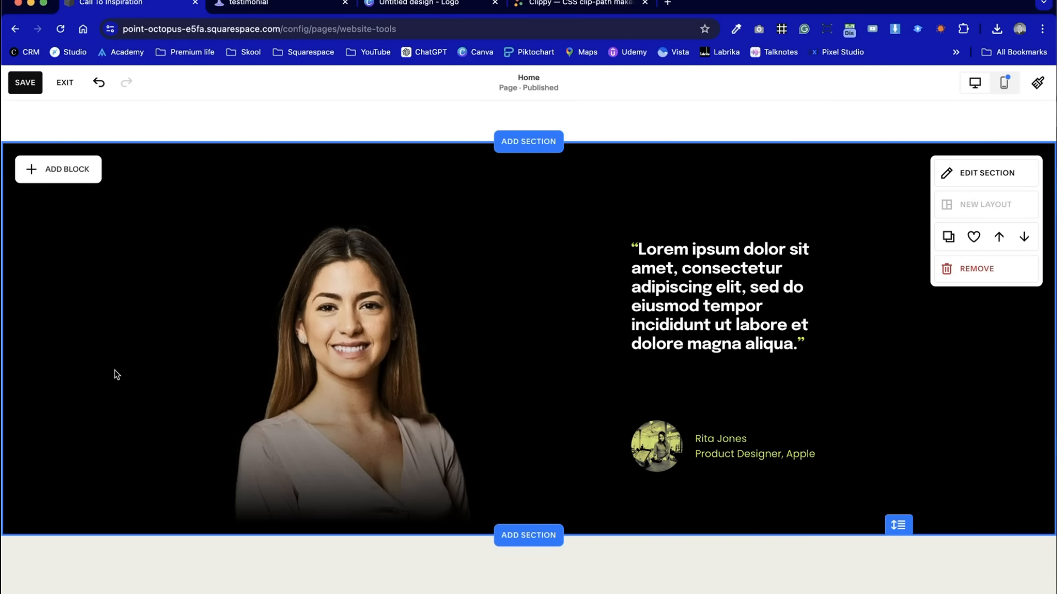
# Move the headshot right, next to the quote block, and narrow its block from the left edge by one column
pyautogui.scroll(-1, 116, 375)
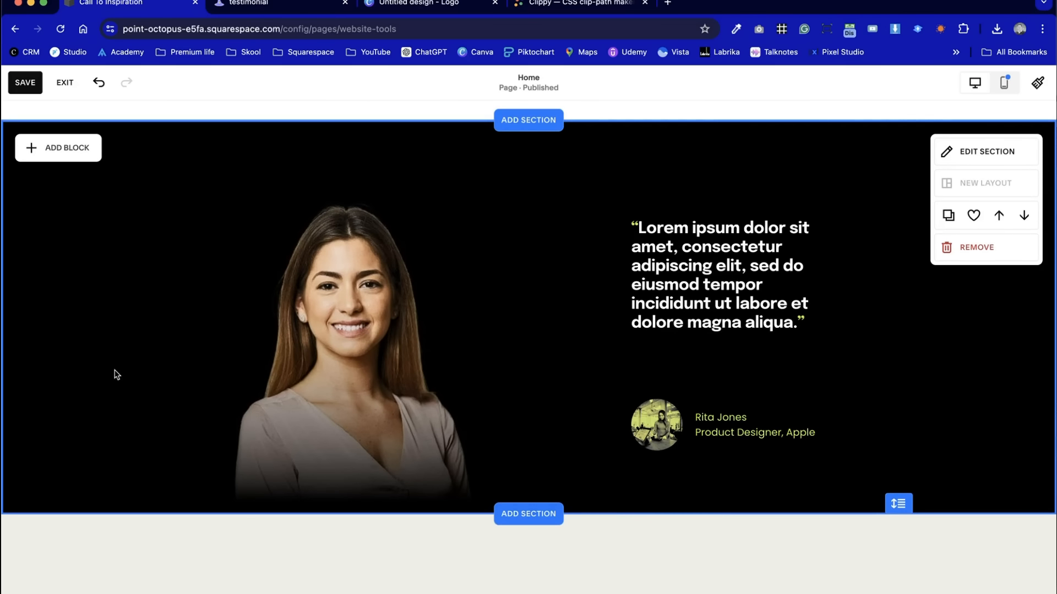
pyautogui.moveTo(306, 420); pyautogui.dragTo(424, 435)
pyautogui.moveTo(280, 355); pyautogui.dragTo(314, 359)
pyautogui.click(206, 358)
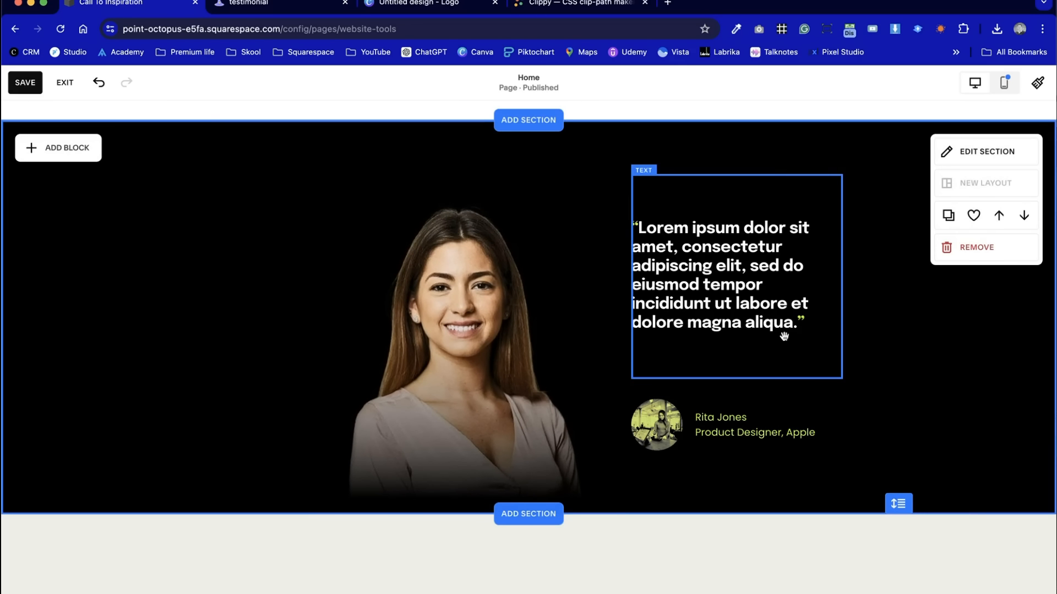
# Compare with the Clutch-rating reference and shift the headshot back left by about three columns
pyautogui.hotkey('ctrl', 'Tab')
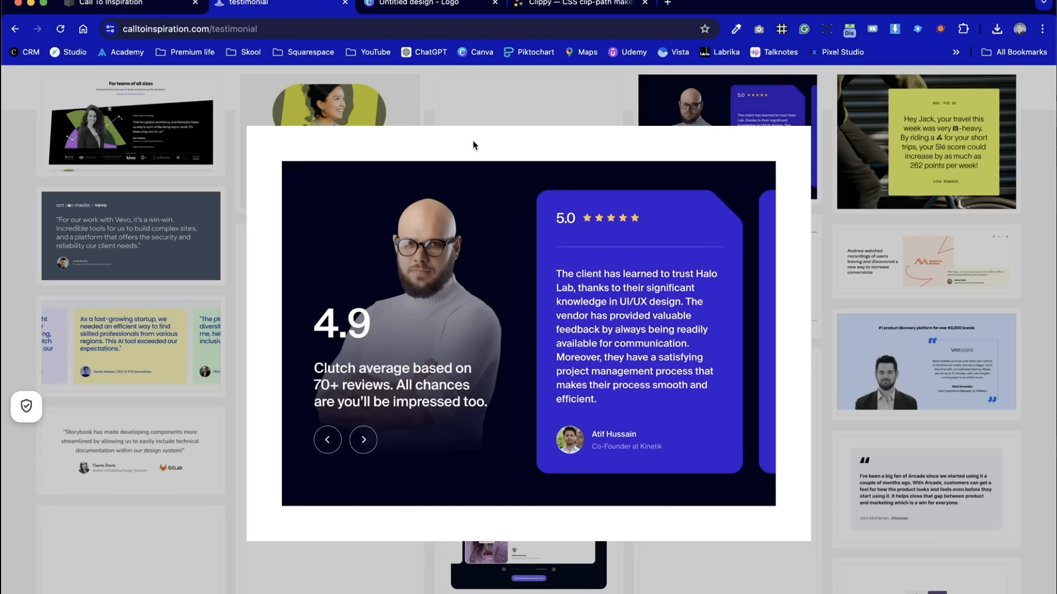
pyautogui.hotkey('ctrl', 'shift', 'Tab')
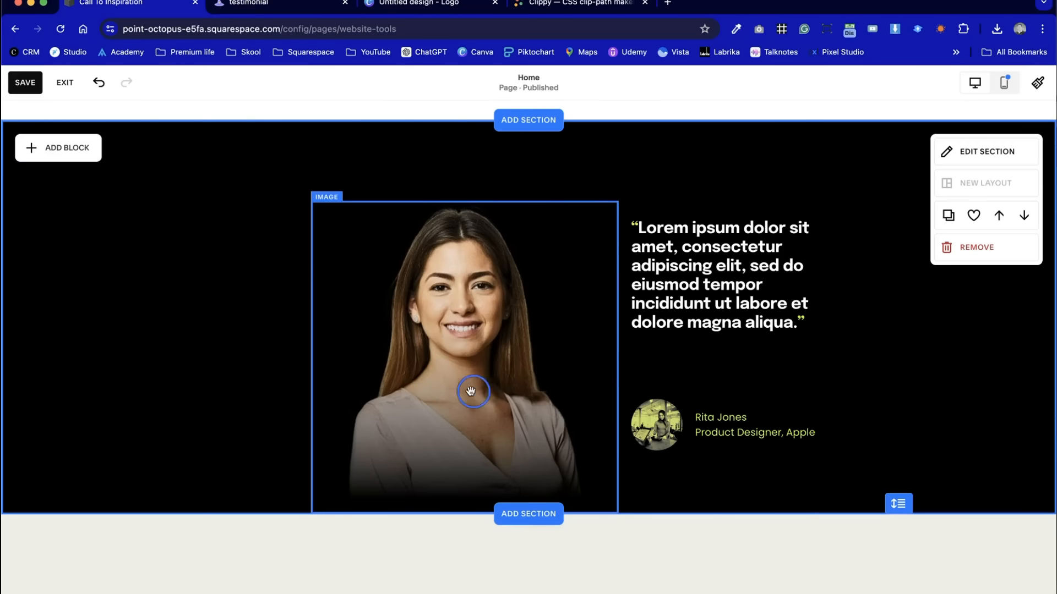
pyautogui.moveTo(468, 389); pyautogui.dragTo(383, 392)
pyautogui.click(164, 364)
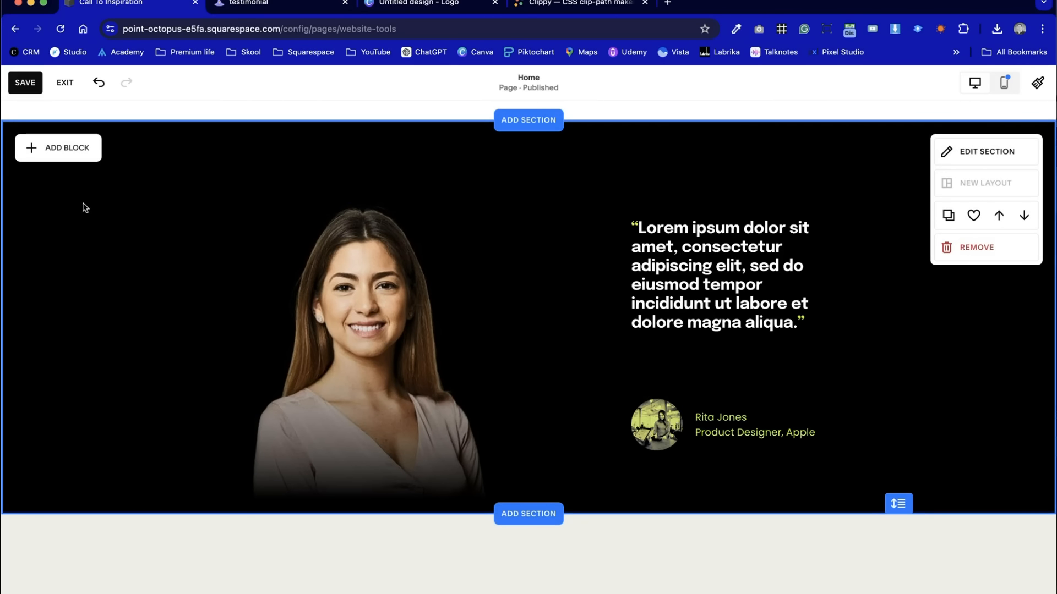
# Add a text block overlapping the headshot's lower left, reading "4.9" with "Average feedback from clients." beneath it
pyautogui.click(62, 155)
pyautogui.click(70, 249)
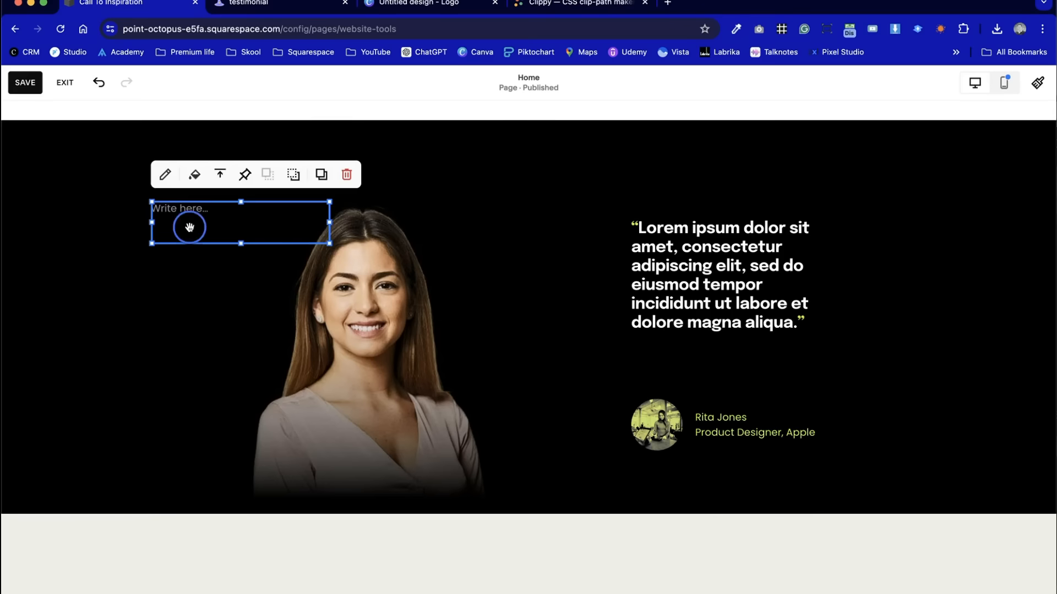
pyautogui.moveTo(189, 226); pyautogui.dragTo(191, 399)
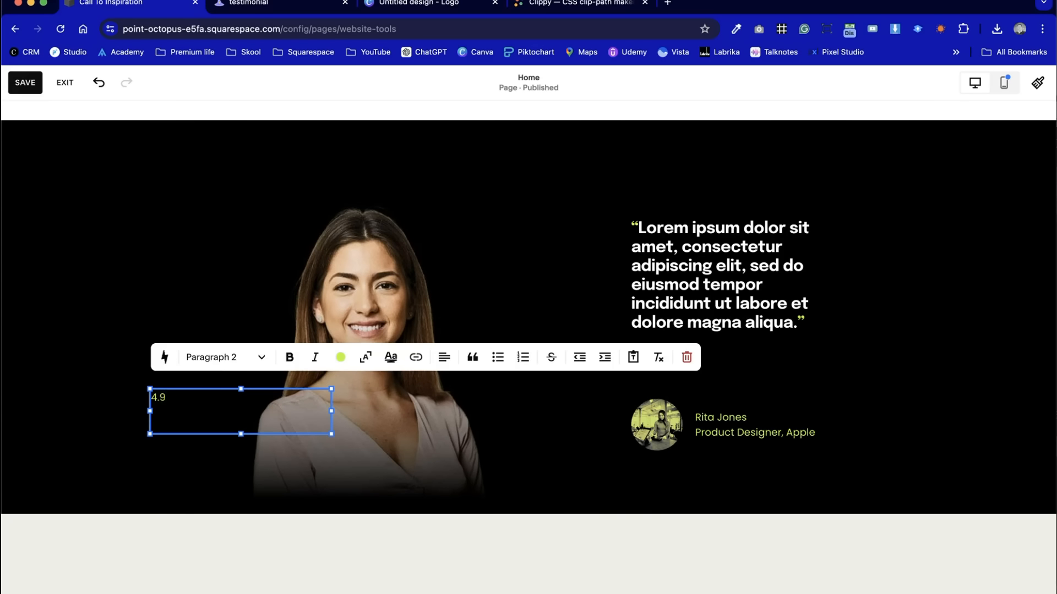
pyautogui.hotkey('ctrl', 'Tab')
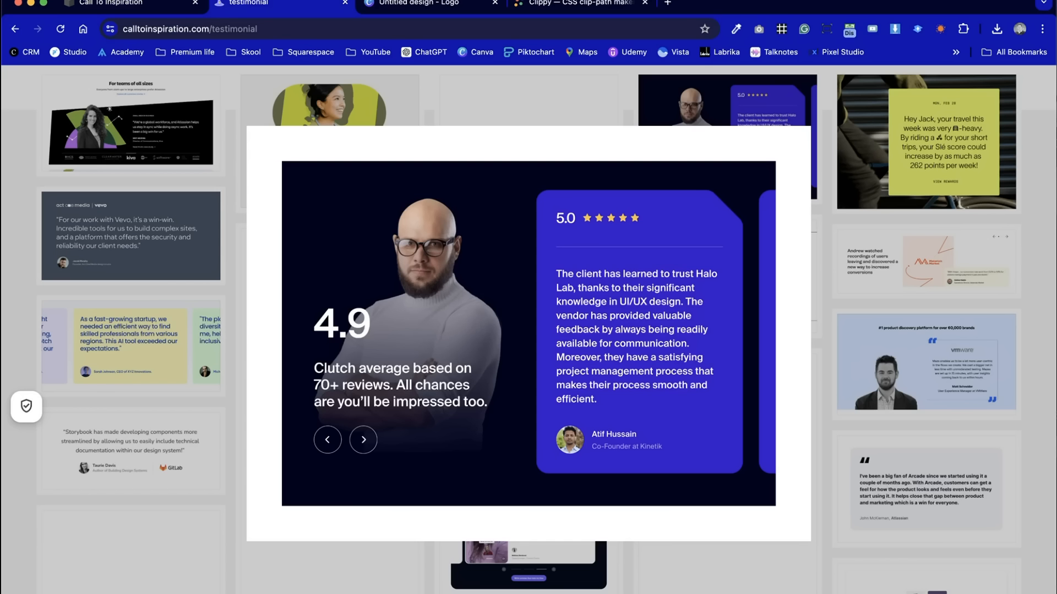
pyautogui.hotkey('ctrl', 'shift', 'Tab')
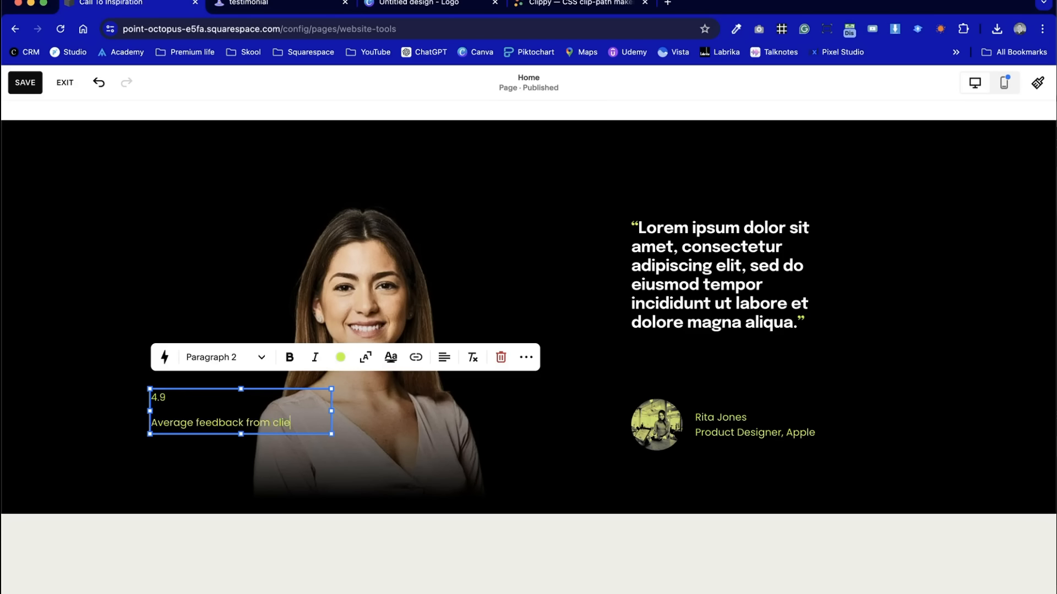
# Format the 4.9 rating as bold Heading 1 text
pyautogui.click(229, 357)
pyautogui.click(244, 419)
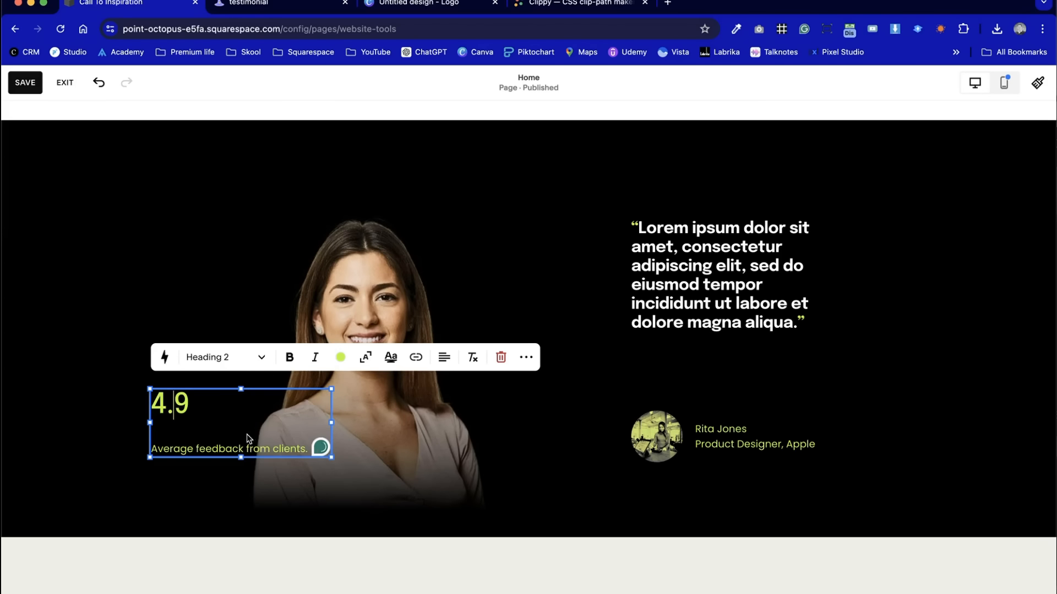
pyautogui.click(224, 358)
pyautogui.click(238, 392)
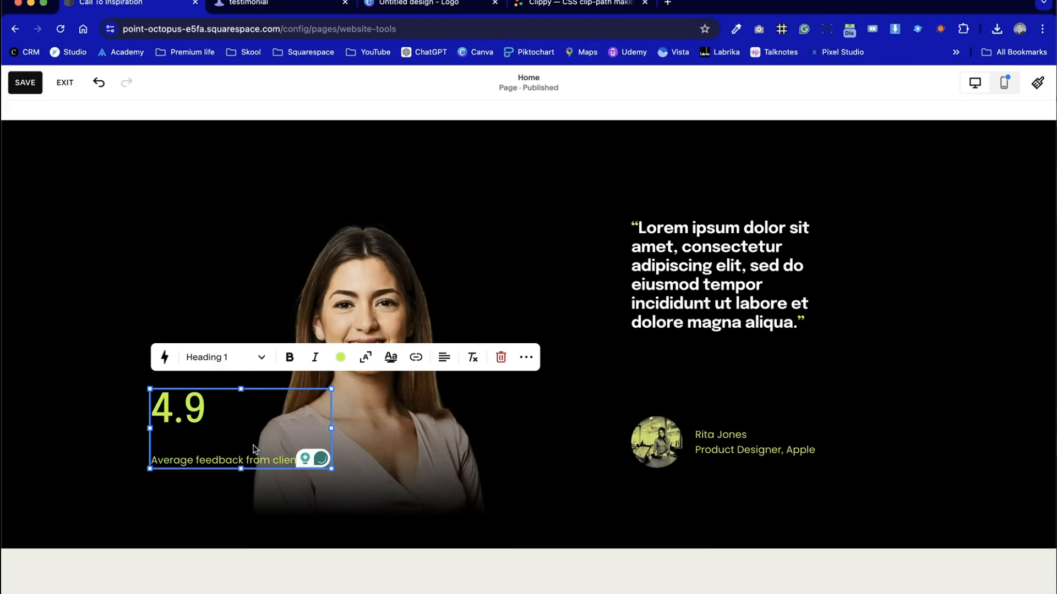
pyautogui.moveTo(215, 417); pyautogui.dragTo(157, 408)
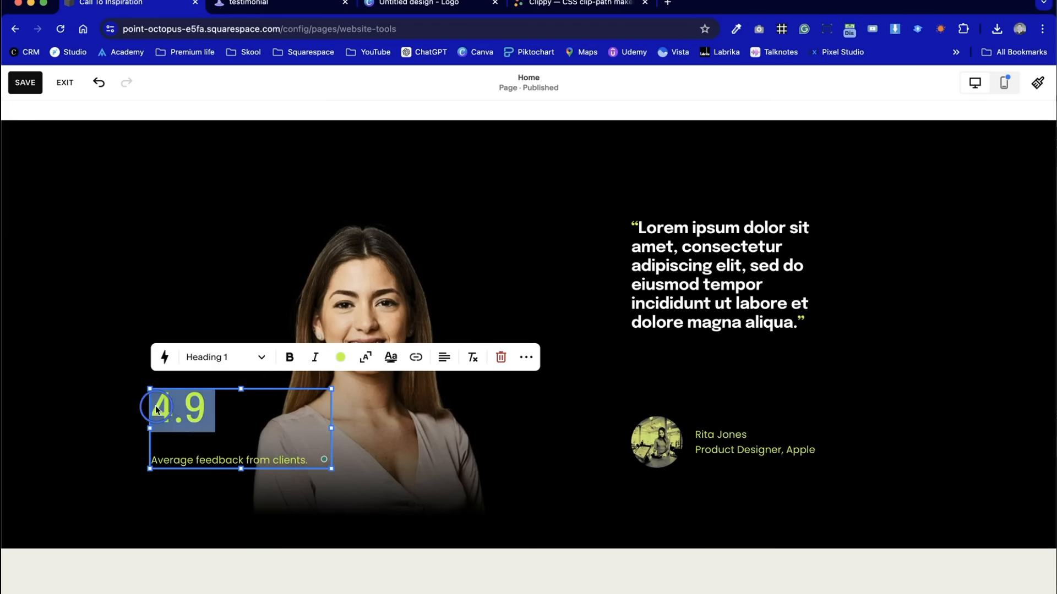
pyautogui.click(90, 408)
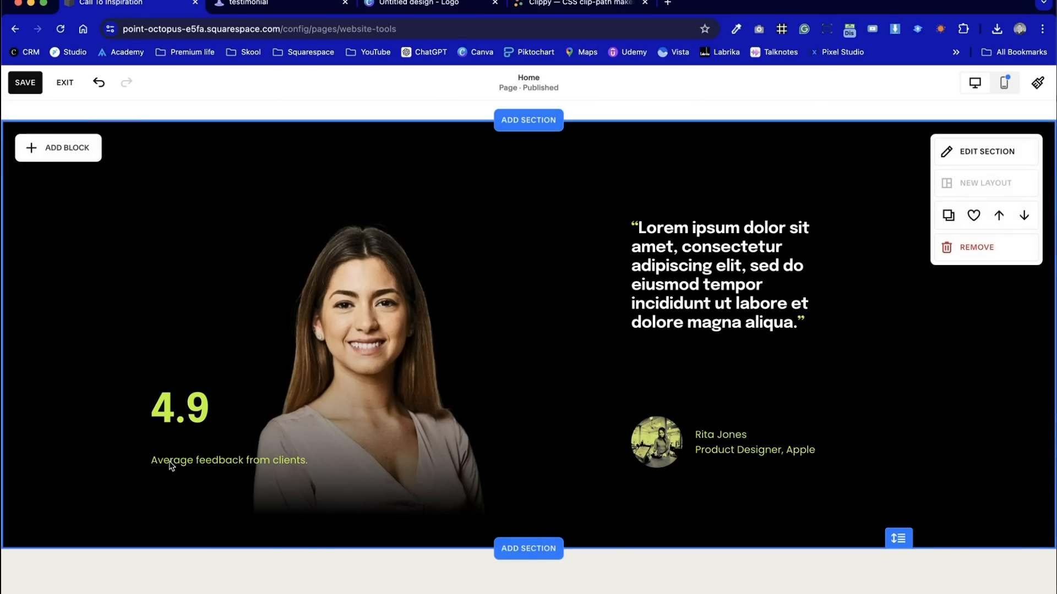
# Set the "Average feedback from clients." line to Paragraph 1 and widen its text block by one column
pyautogui.click(184, 446)
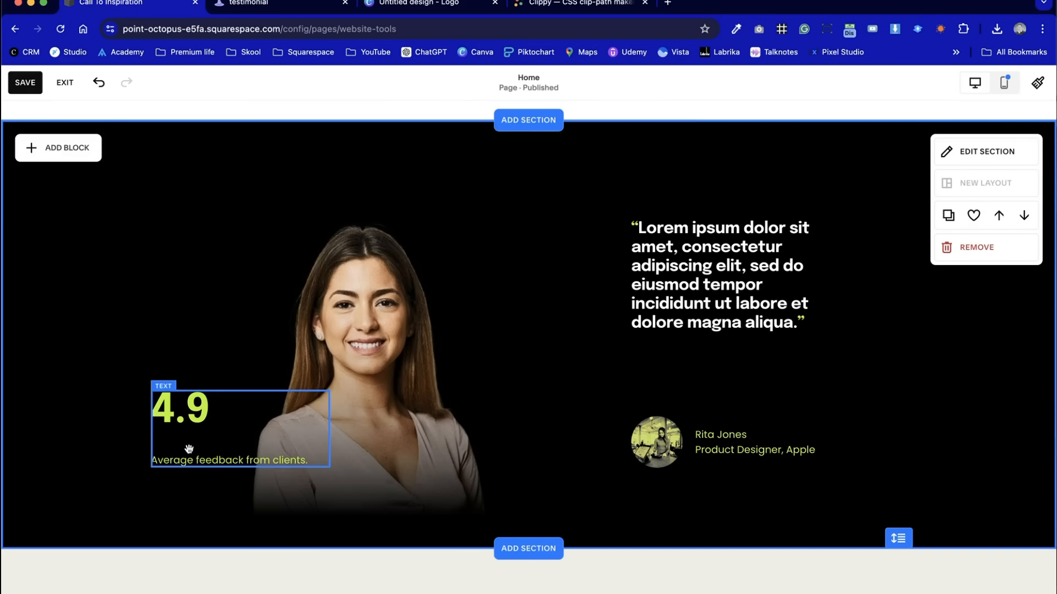
pyautogui.click(291, 460)
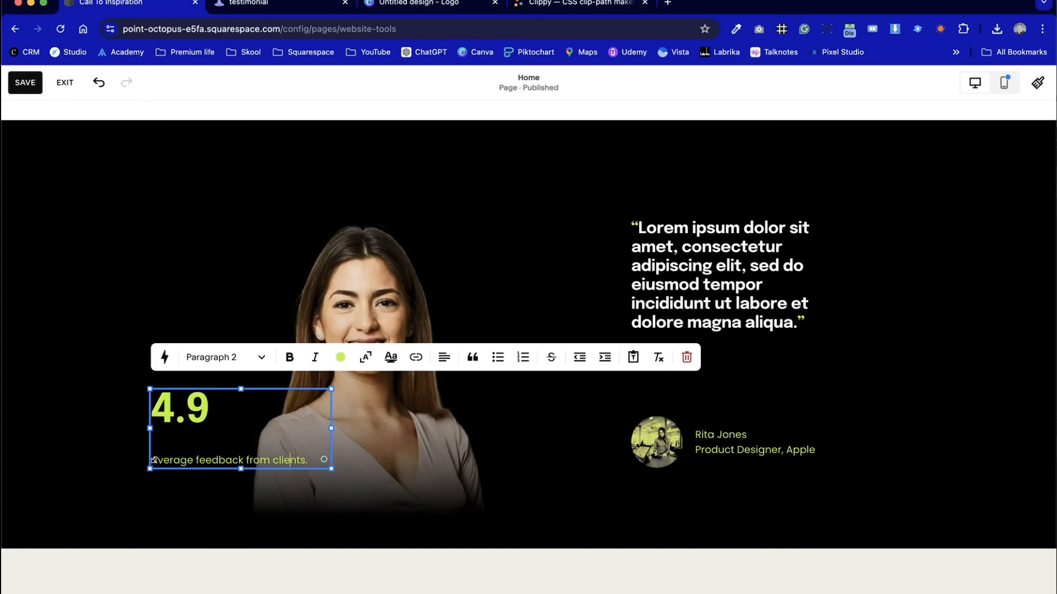
pyautogui.click(222, 340)
pyautogui.click(176, 466)
pyautogui.click(180, 462)
pyautogui.click(209, 357)
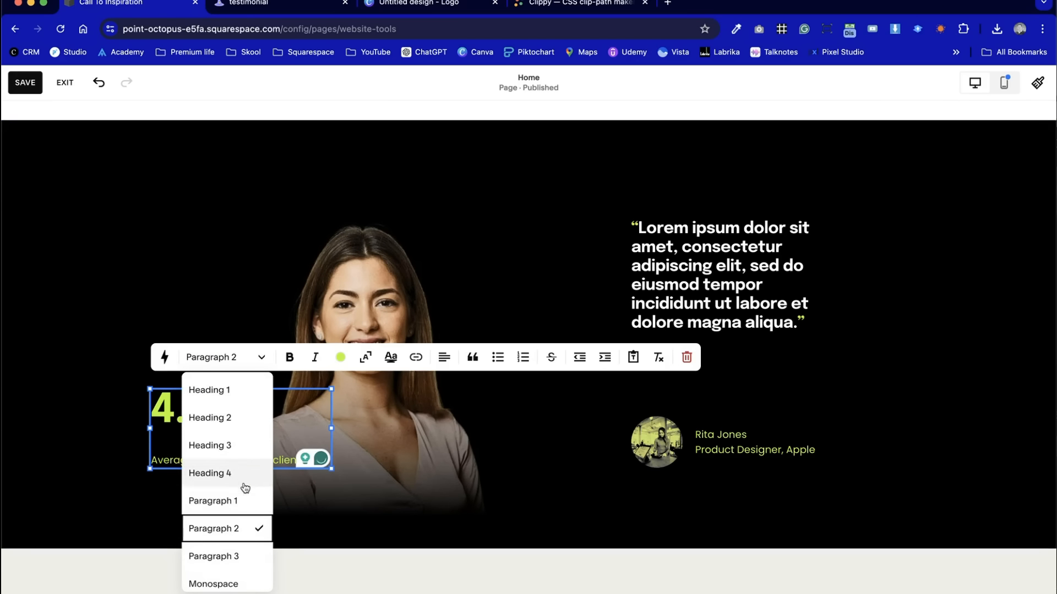
pyautogui.click(241, 498)
pyautogui.moveTo(334, 439); pyautogui.dragTo(397, 435)
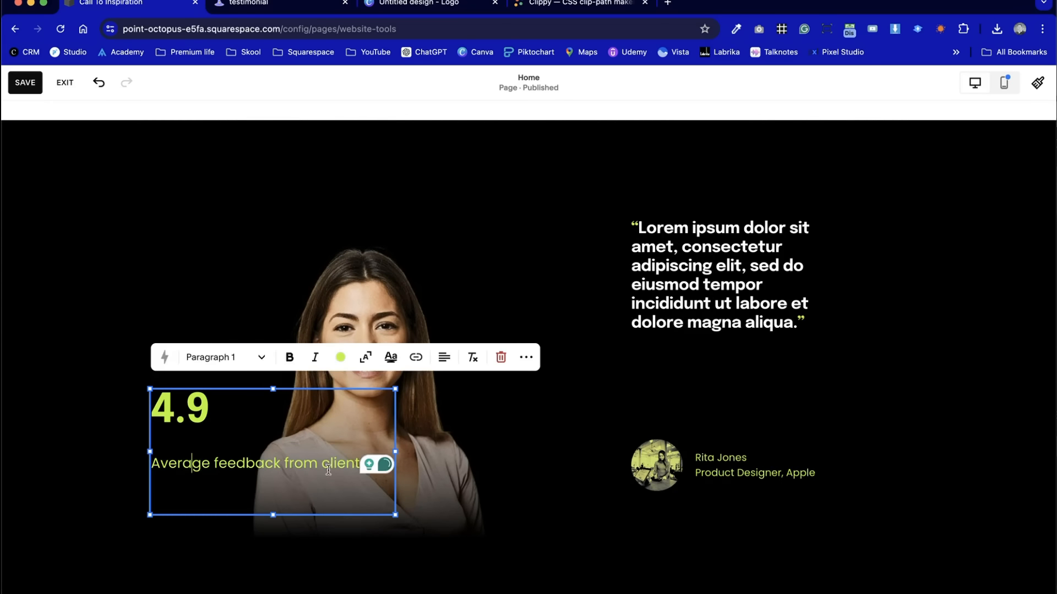
# Shorten the rating text block from its lower edge to fit the two lines
pyautogui.click(278, 543)
pyautogui.click(276, 503)
pyautogui.moveTo(274, 515); pyautogui.dragTo(275, 443)
pyautogui.click(126, 463)
pyautogui.click(745, 499)
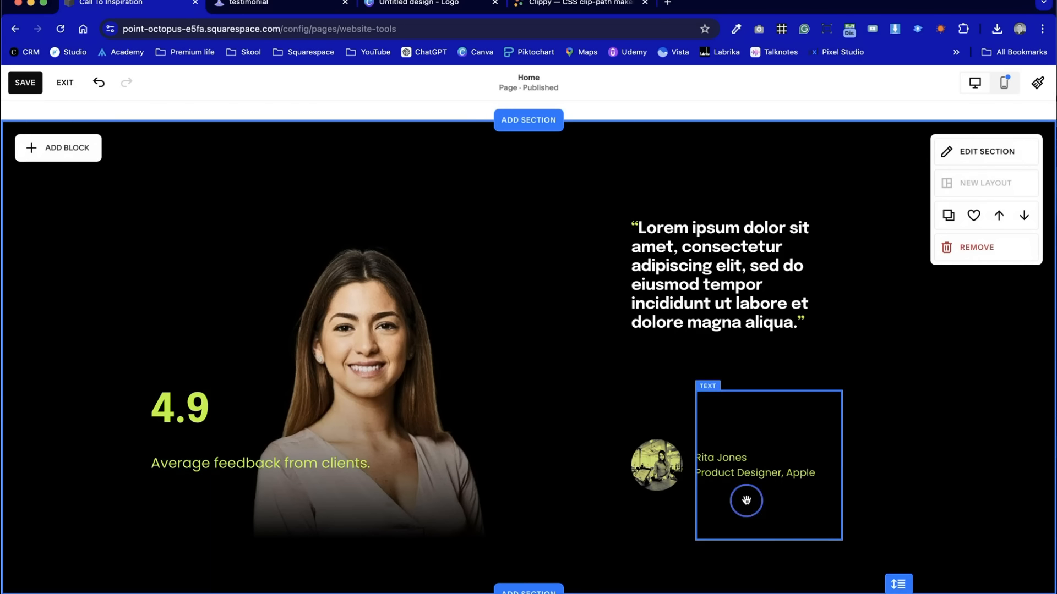
# Shorten the headshot image block from its lower edge by about two grid rows
pyautogui.click(516, 552)
pyautogui.scroll(-3, 897, 543)
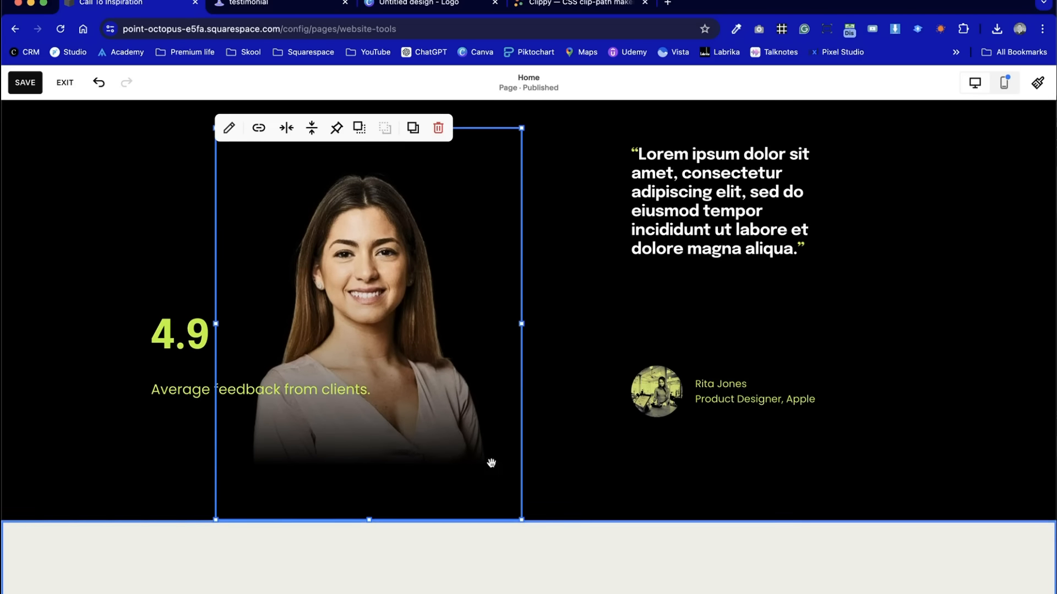
pyautogui.moveTo(369, 524); pyautogui.dragTo(371, 465)
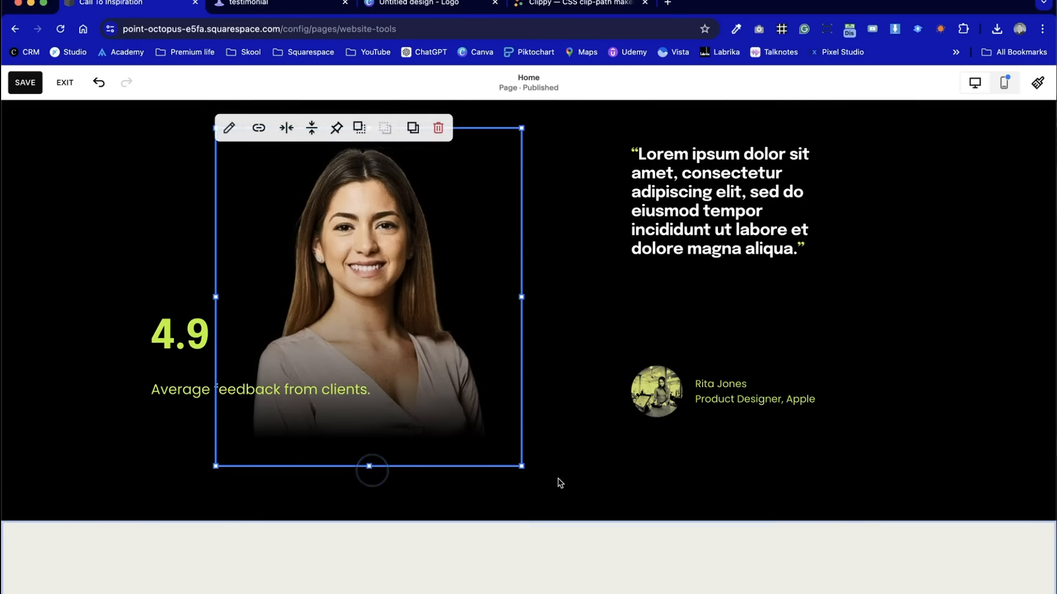
pyautogui.click(873, 501)
pyautogui.scroll(3, 900, 363)
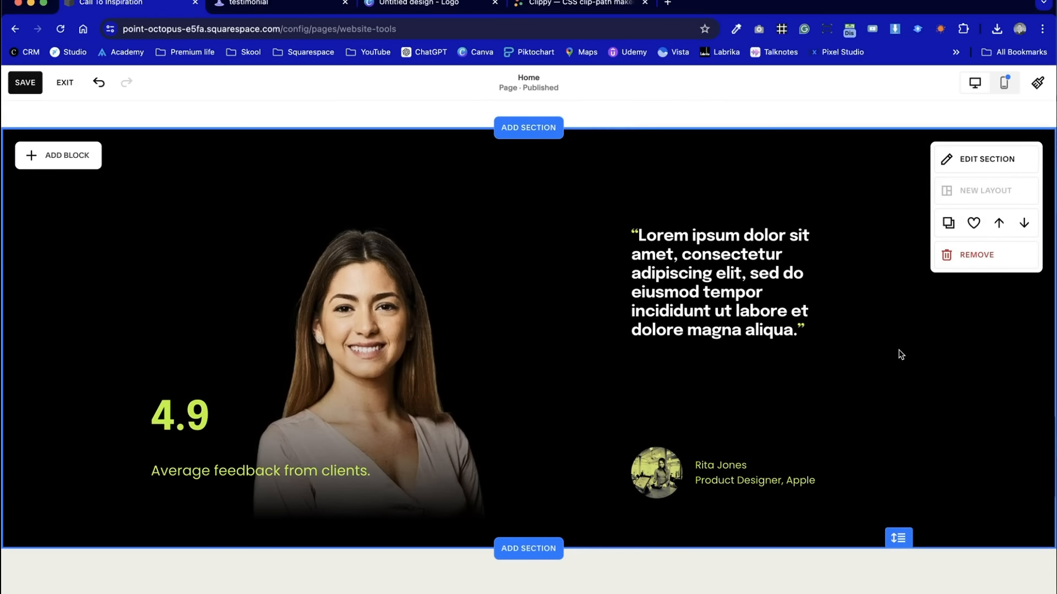
# Move the rating text block up and place a duplicate of it directly beneath
pyautogui.click(195, 479)
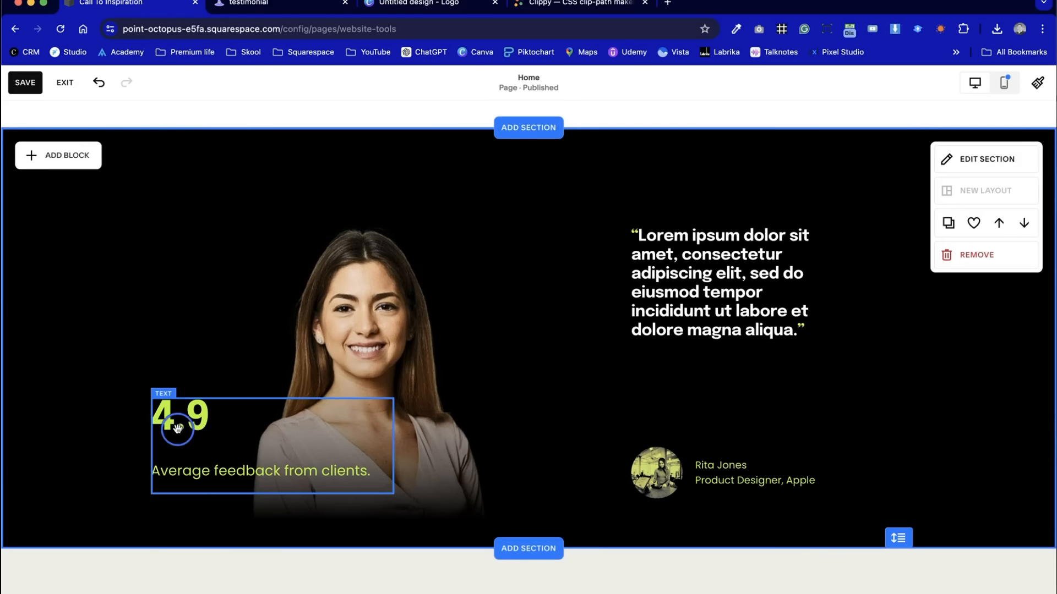
pyautogui.moveTo(172, 427); pyautogui.dragTo(172, 319)
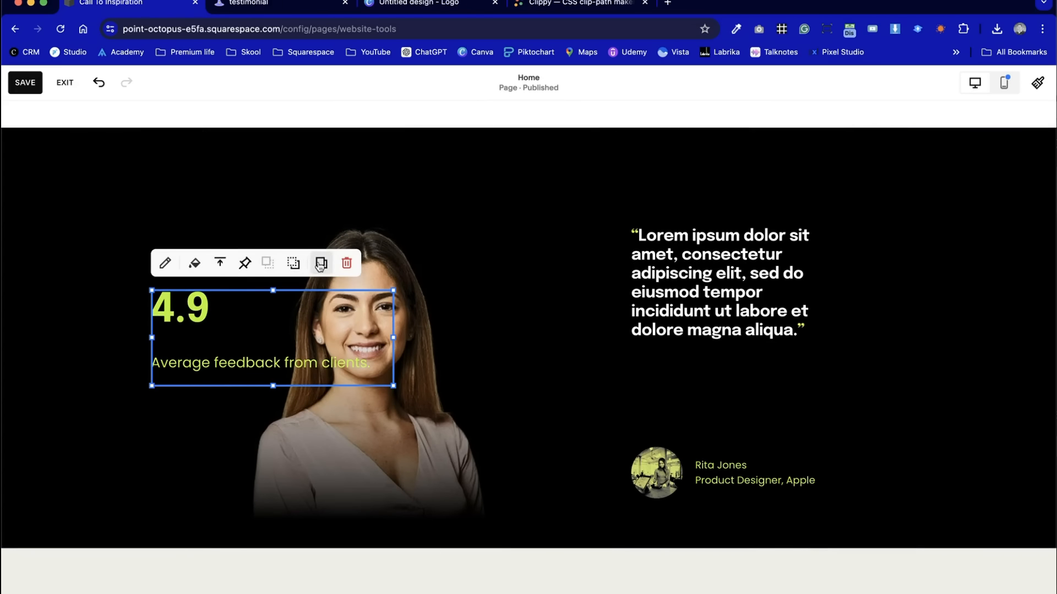
pyautogui.moveTo(272, 365); pyautogui.dragTo(230, 458)
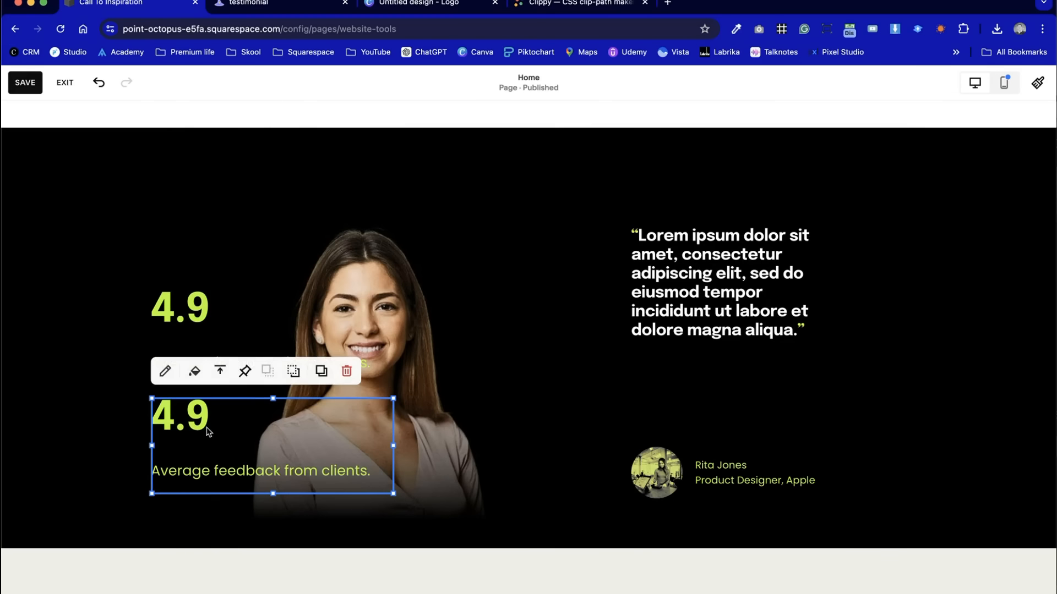
# Remove "4.9" from the lower copy and format its remaining feedback line as Heading 4
pyautogui.click(212, 419)
pyautogui.moveTo(212, 422); pyautogui.dragTo(146, 418)
pyautogui.press('BackSpace')
pyautogui.click(159, 471)
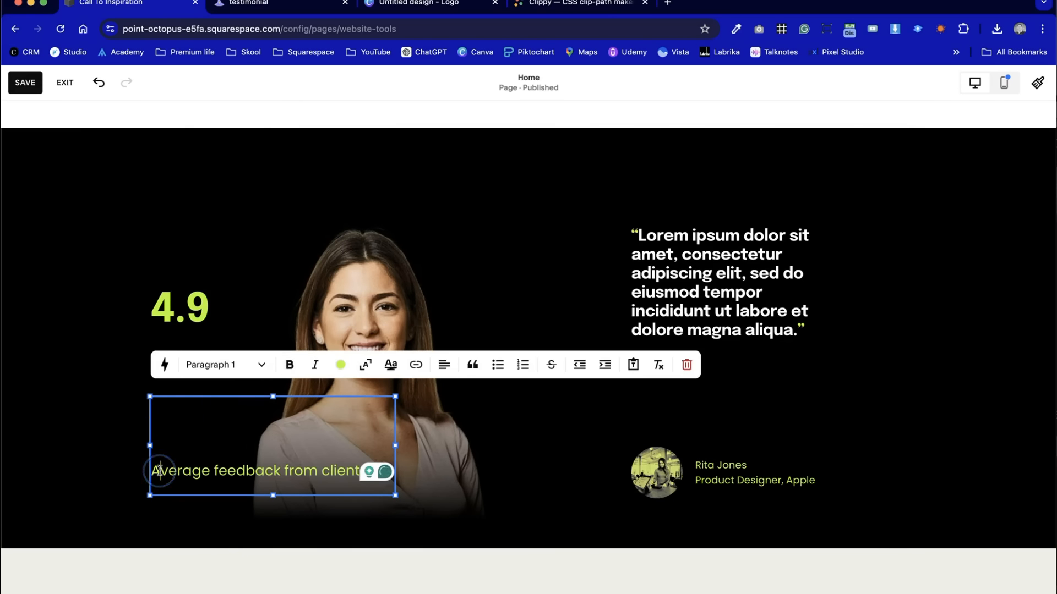
pyautogui.press('BackSpace')
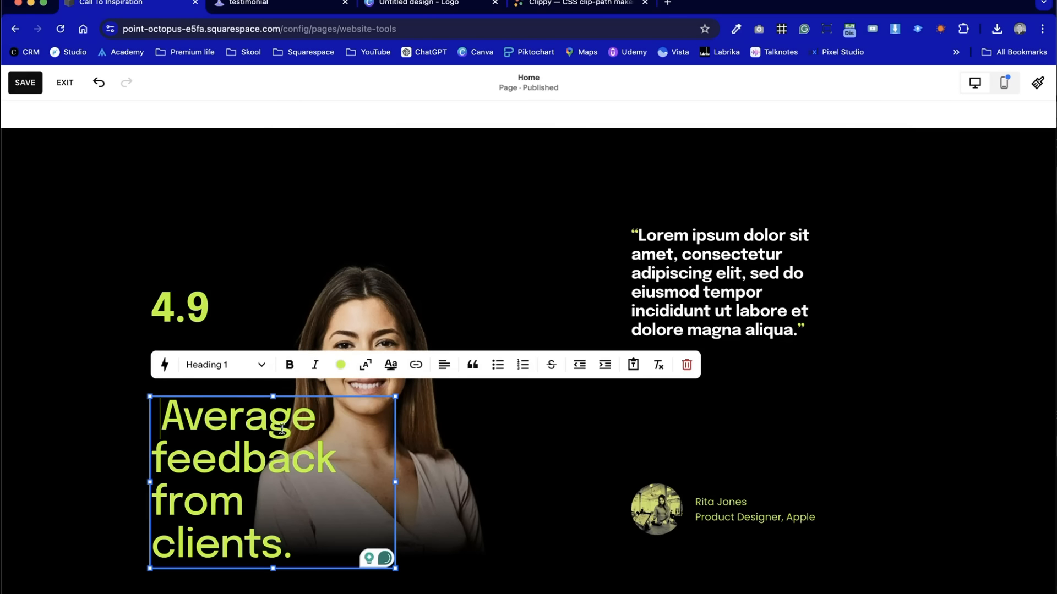
pyautogui.click(231, 365)
pyautogui.click(242, 220)
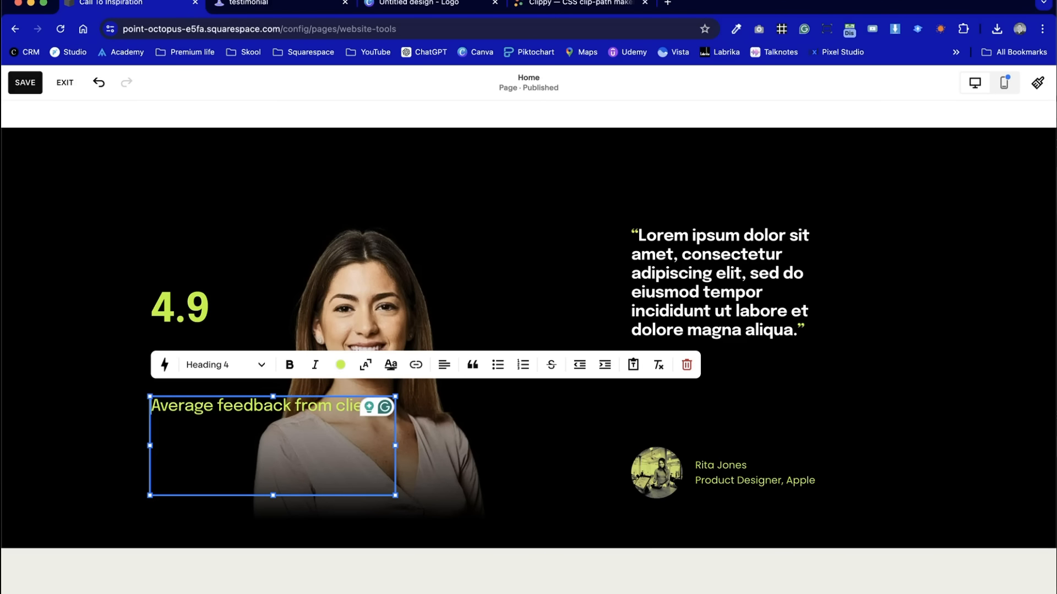
# Trim the feedback line's block height, turn on scaled text and widen the block to enlarge the line
pyautogui.moveTo(269, 499); pyautogui.dragTo(235, 427)
pyautogui.click(232, 409)
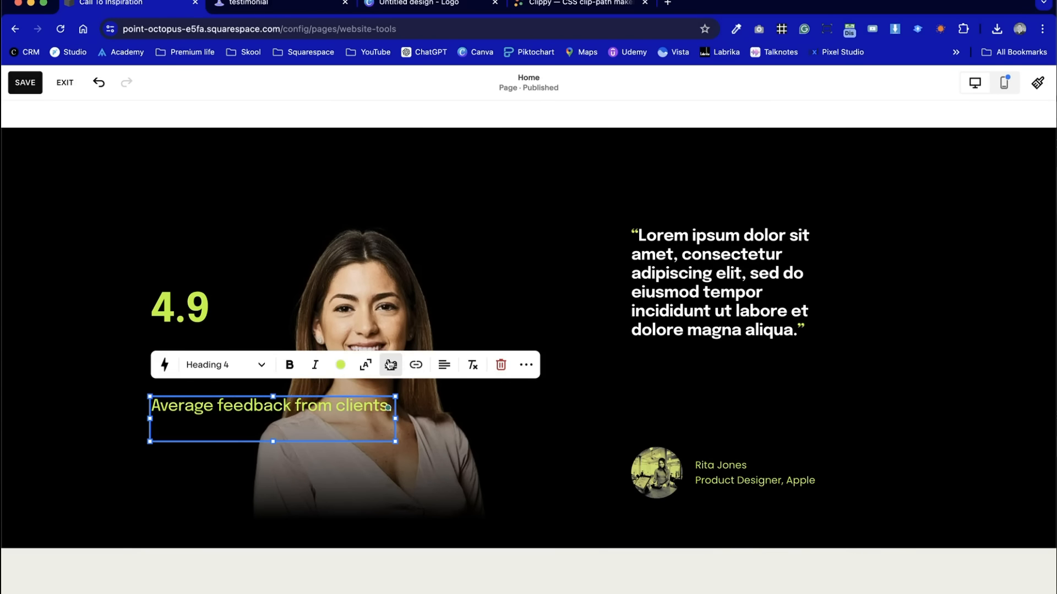
pyautogui.click(364, 365)
pyautogui.moveTo(395, 418); pyautogui.dragTo(470, 415)
pyautogui.click(303, 469)
# Delete the feedback line from the upper text block and shorten the block to fit "4.9"
pyautogui.click(177, 369)
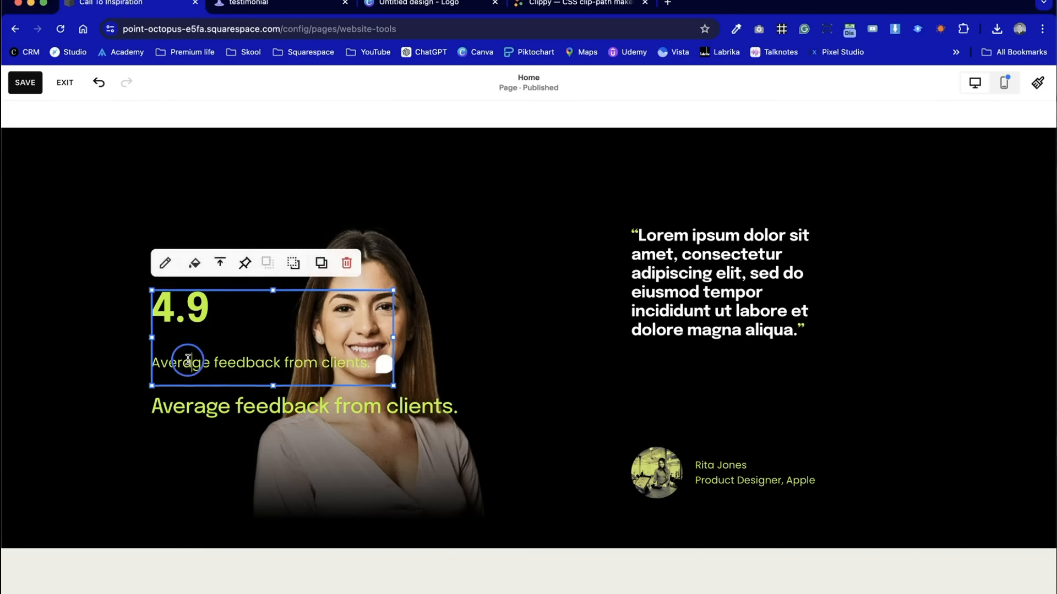
pyautogui.doubleClick(177, 365)
pyautogui.click(333, 362)
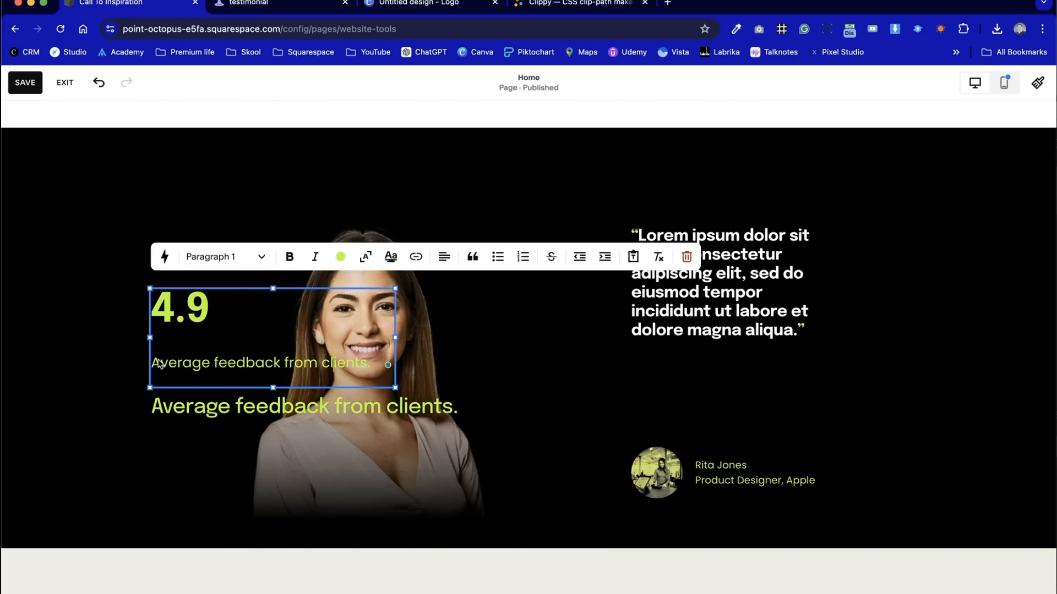
pyautogui.moveTo(154, 363); pyautogui.dragTo(374, 363)
pyautogui.press('BackSpace')
pyautogui.press('BackSpace')
pyautogui.moveTo(272, 384); pyautogui.dragTo(273, 333)
# Format "4.9" as Heading 2, turn on scaled text and resize its block to enlarge the number
pyautogui.click(243, 256)
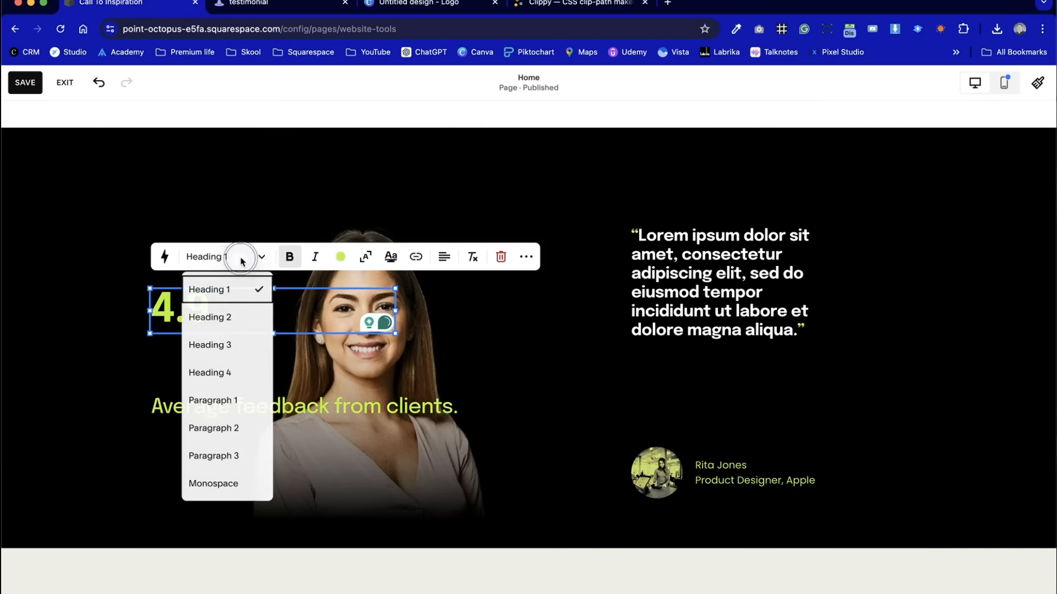
pyautogui.click(232, 322)
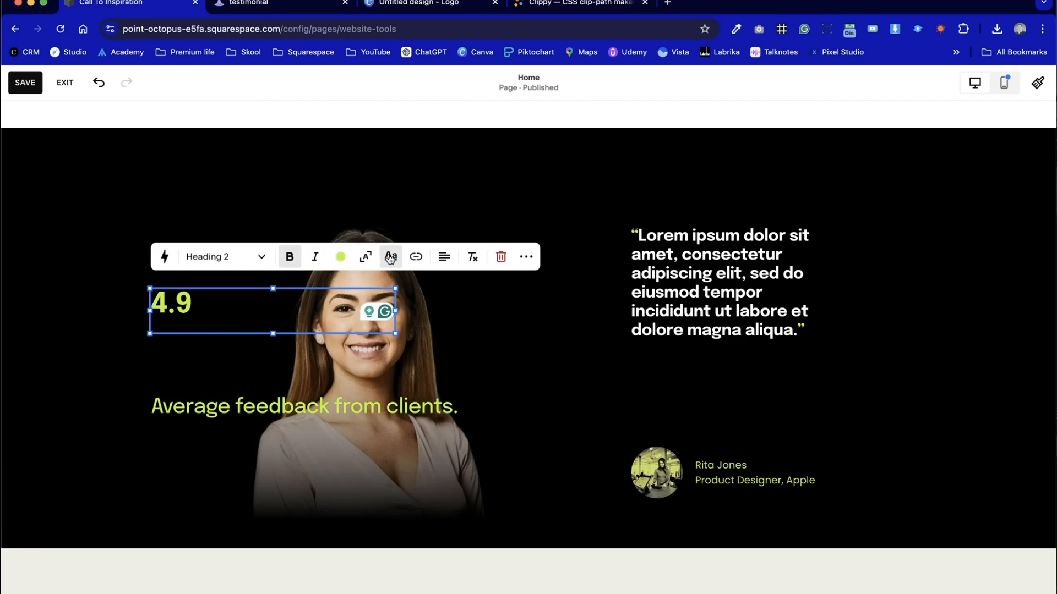
pyautogui.click(366, 257)
pyautogui.moveTo(395, 288); pyautogui.dragTo(277, 403)
pyautogui.click(102, 460)
pyautogui.scroll(-1, 292, 513)
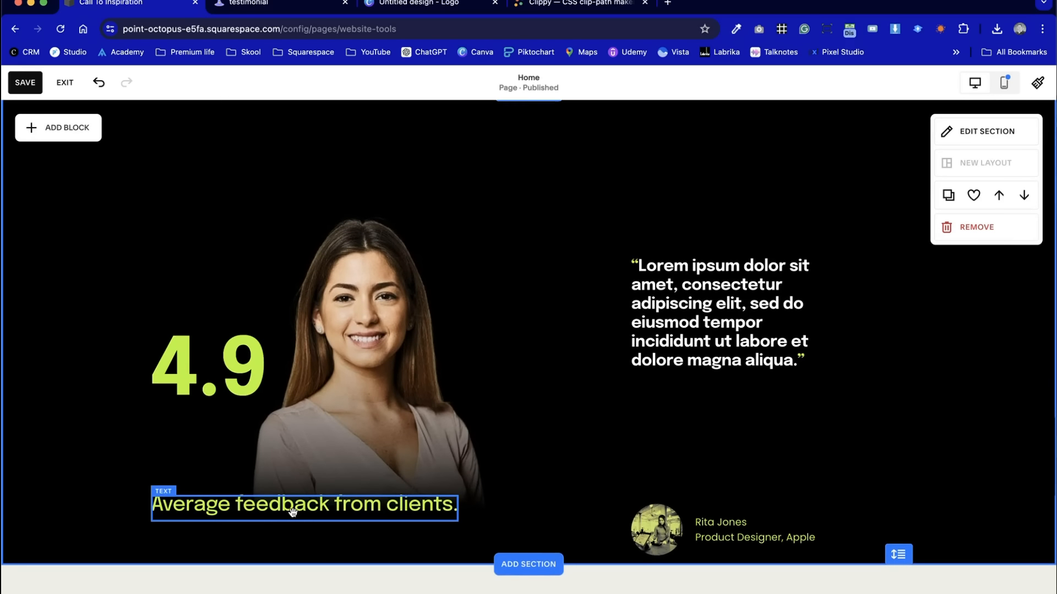
# Move the 4.9 block down to just above the feedback line and align its text to the bottom
pyautogui.click(200, 365)
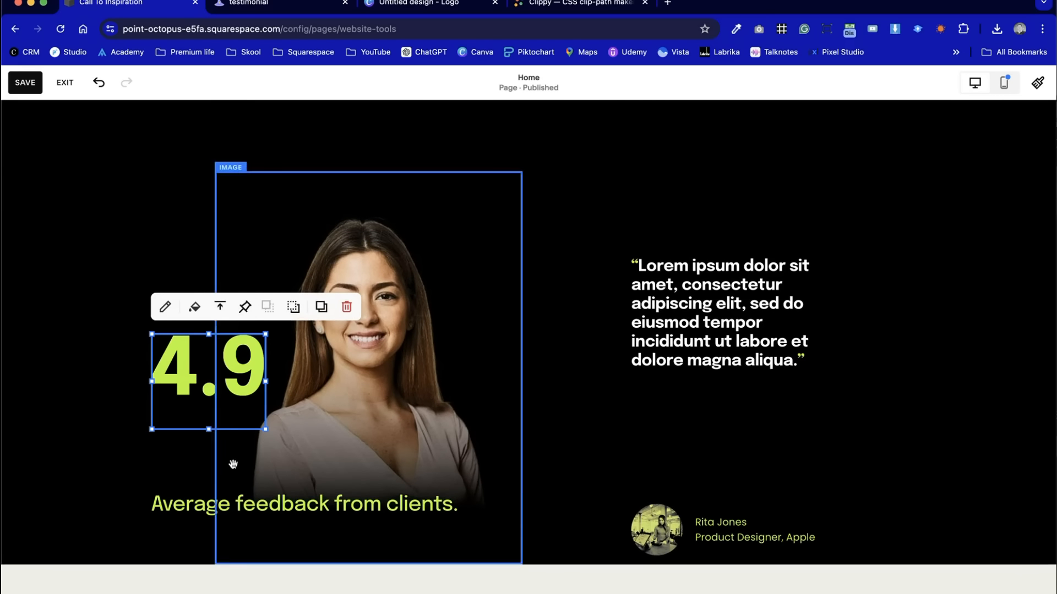
pyautogui.moveTo(189, 514)
pyautogui.mouseDown()
pyautogui.moveTo(189, 483)
pyautogui.moveTo(190, 508)
pyautogui.mouseUp()
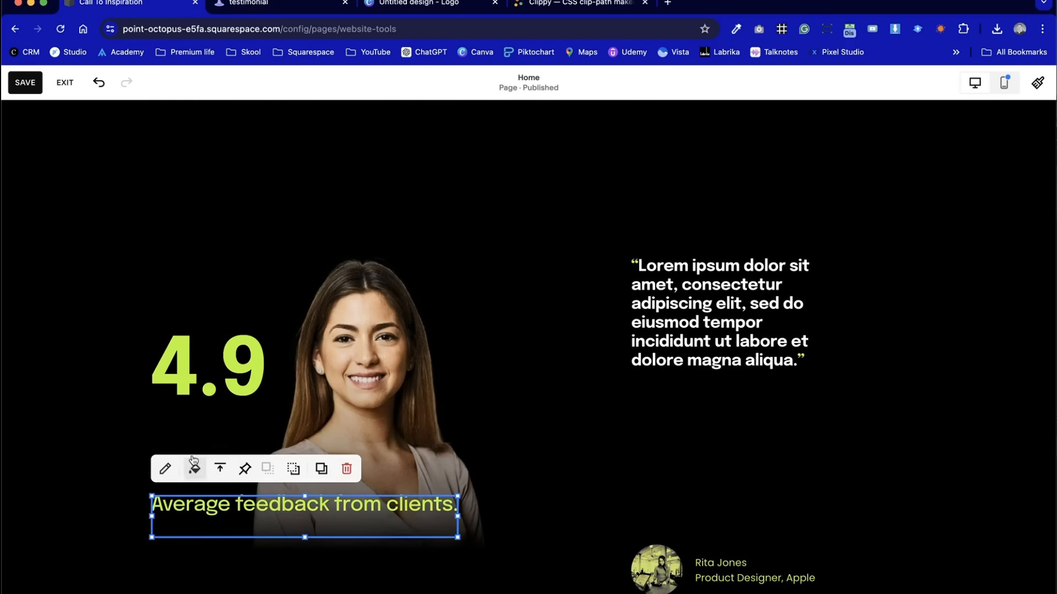
pyautogui.moveTo(187, 380); pyautogui.dragTo(207, 425)
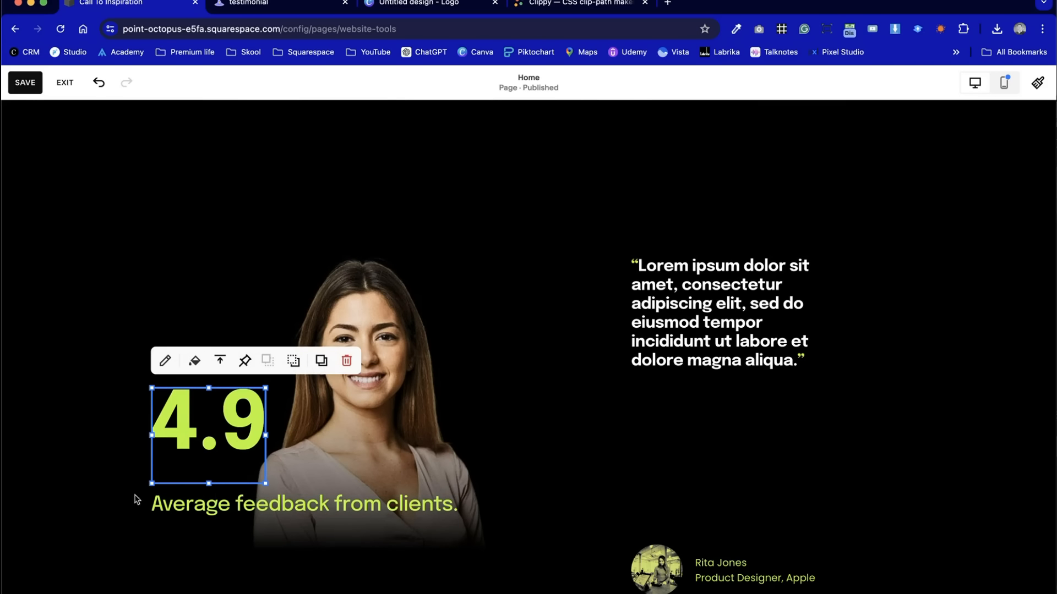
pyautogui.click(220, 360)
pyautogui.click(213, 390)
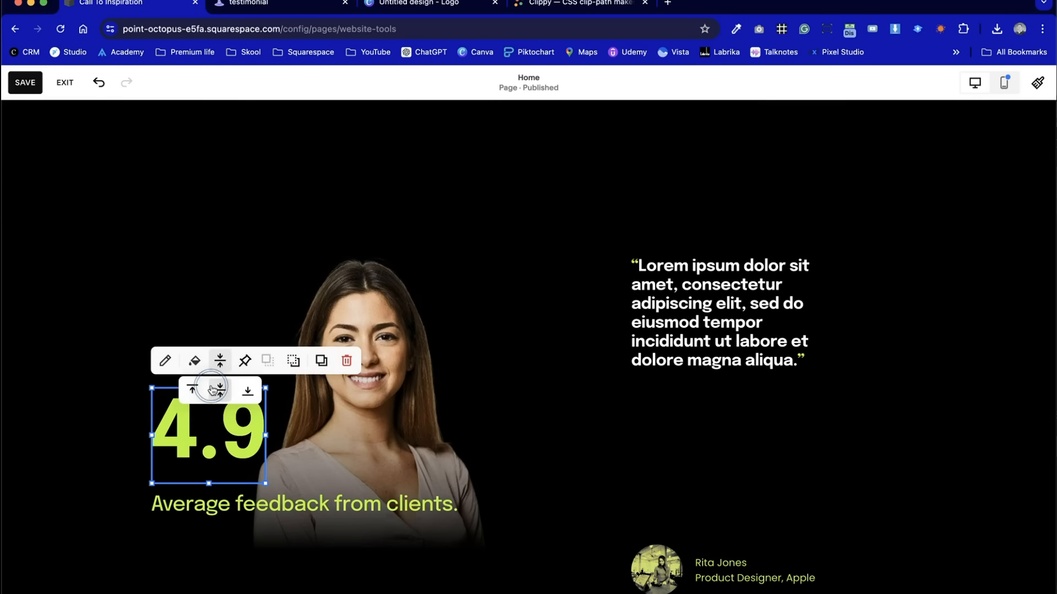
pyautogui.click(246, 394)
pyautogui.click(40, 406)
pyautogui.scroll(-1, 120, 406)
pyautogui.scroll(1, 120, 406)
# Select the client avatar and name blocks together and shorten them from the lower edge
pyautogui.moveTo(638, 492); pyautogui.dragTo(660, 492)
pyautogui.scroll(-1, 818, 523)
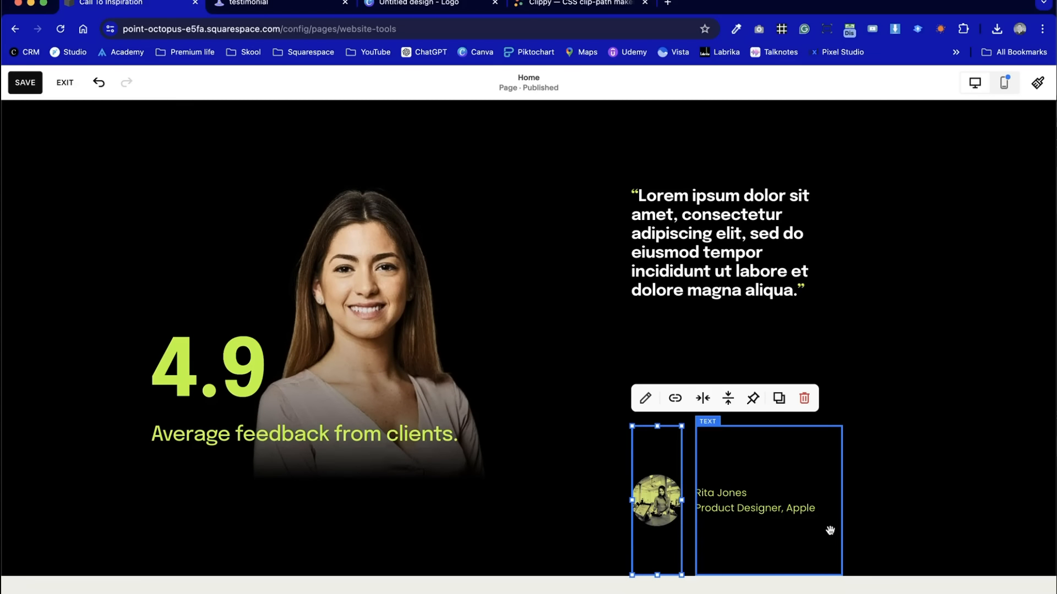
pyautogui.click(759, 551)
pyautogui.click(686, 551)
pyautogui.click(668, 551)
pyautogui.keyDown('shift'); pyautogui.click(737, 550); pyautogui.keyUp('shift')
pyautogui.moveTo(738, 576); pyautogui.dragTo(736, 446)
# Move the avatar and name blocks up together, closer to the quote
pyautogui.click(759, 519)
pyautogui.moveTo(799, 509); pyautogui.dragTo(611, 425)
pyautogui.moveTo(749, 454); pyautogui.dragTo(750, 418)
pyautogui.click(774, 505)
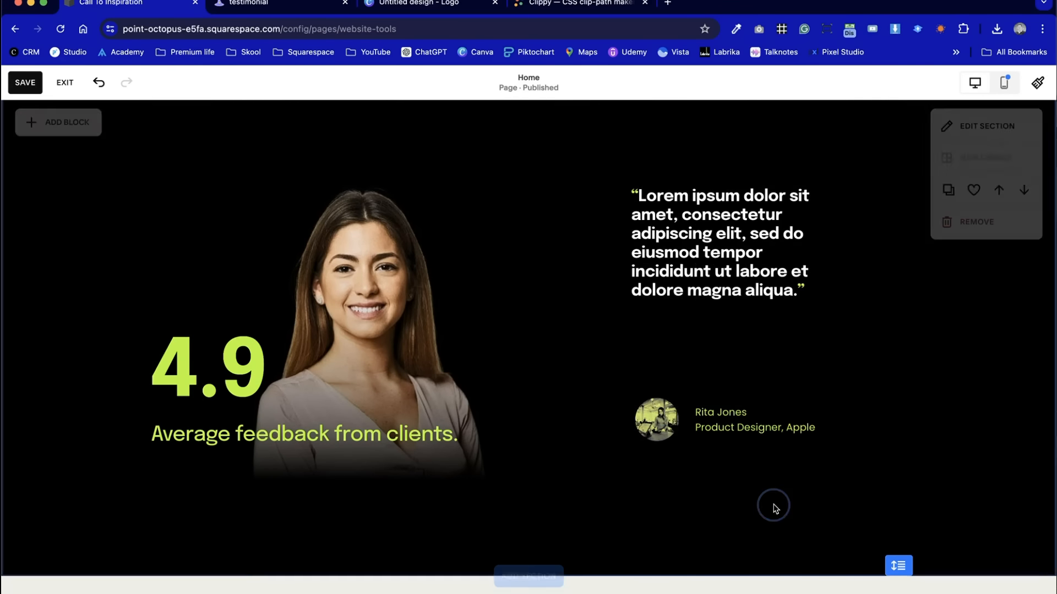
# Shorten the headshot block from its lower edge and reduce the section height to match
pyautogui.moveTo(906, 572); pyautogui.dragTo(903, 448)
pyautogui.click(411, 507)
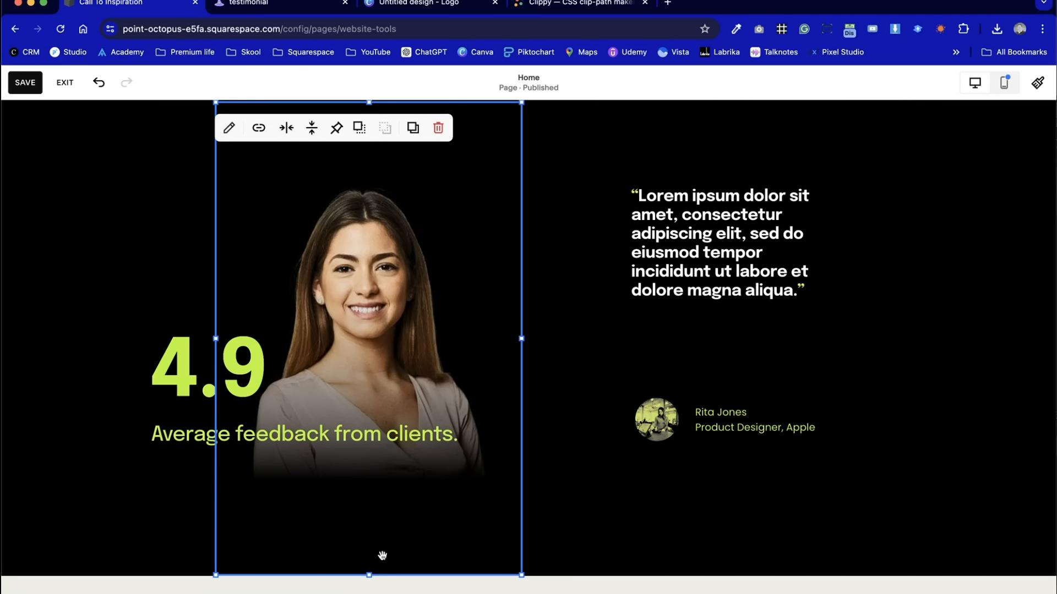
pyautogui.moveTo(372, 574); pyautogui.dragTo(373, 465)
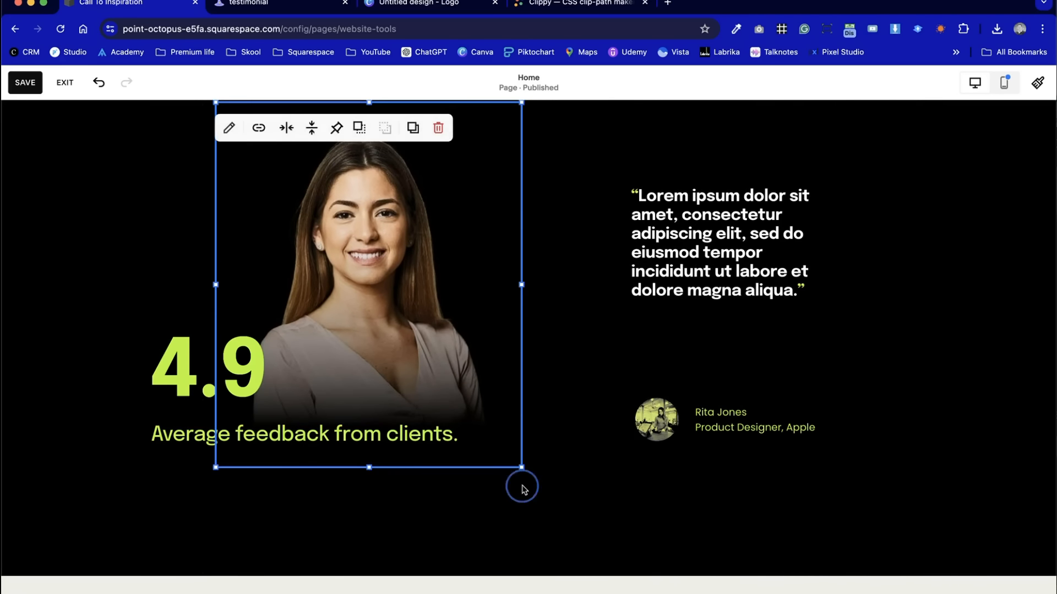
pyautogui.click(775, 537)
pyautogui.moveTo(903, 561); pyautogui.dragTo(896, 378)
pyautogui.scroll(2, 897, 377)
# Move the 4.9 and feedback blocks up together by one row and narrow the feedback line slightly
pyautogui.click(278, 546)
pyautogui.moveTo(215, 466); pyautogui.dragTo(214, 439)
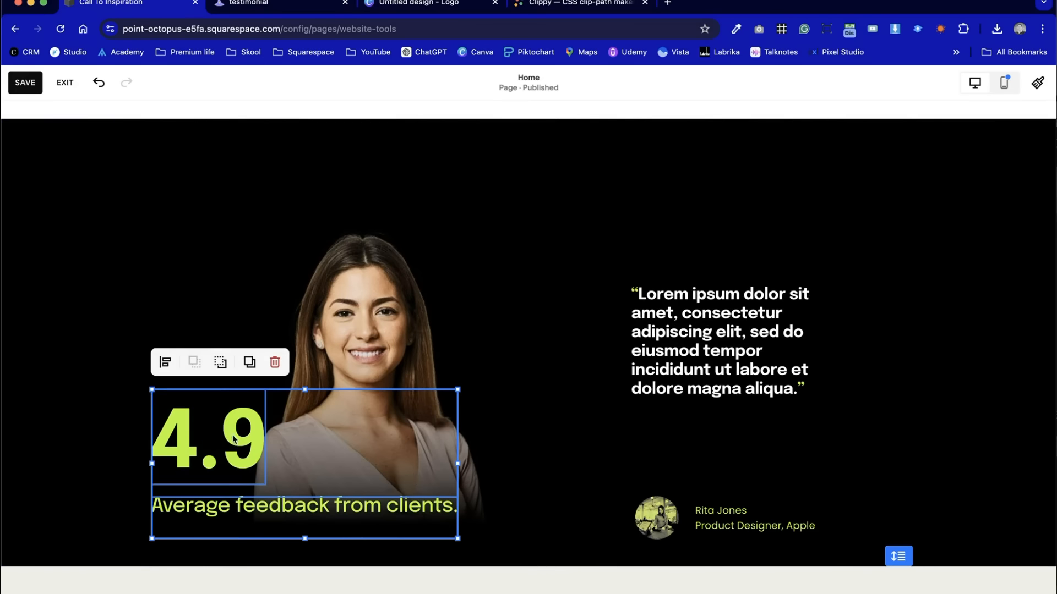
pyautogui.moveTo(458, 390); pyautogui.dragTo(424, 410)
pyautogui.click(557, 437)
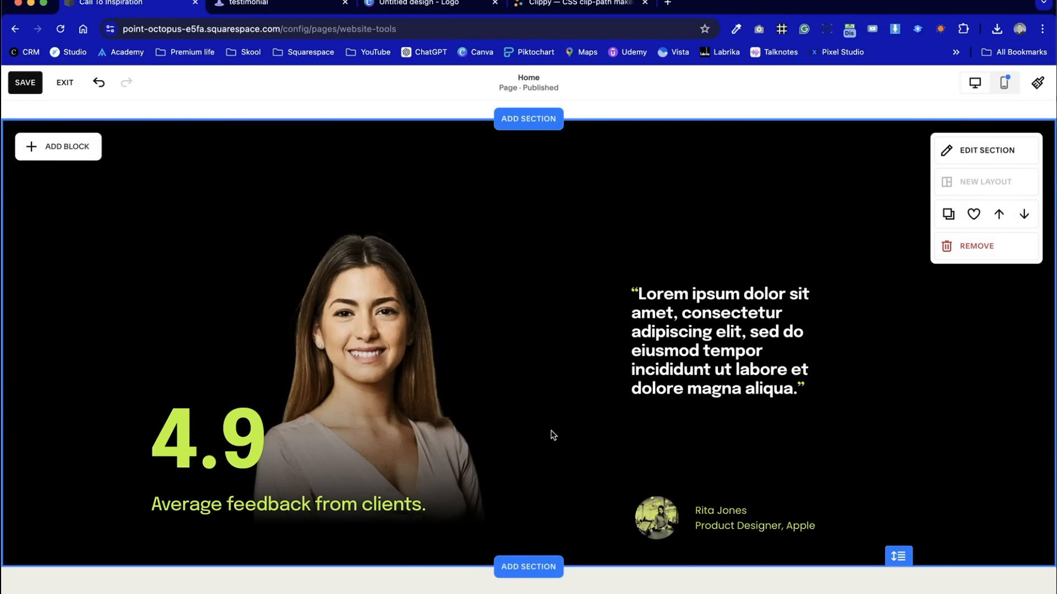
# Compare with the Clutch-rating reference and shrink the quote block to the height of its text
pyautogui.hotkey('ctrl', 'Tab')
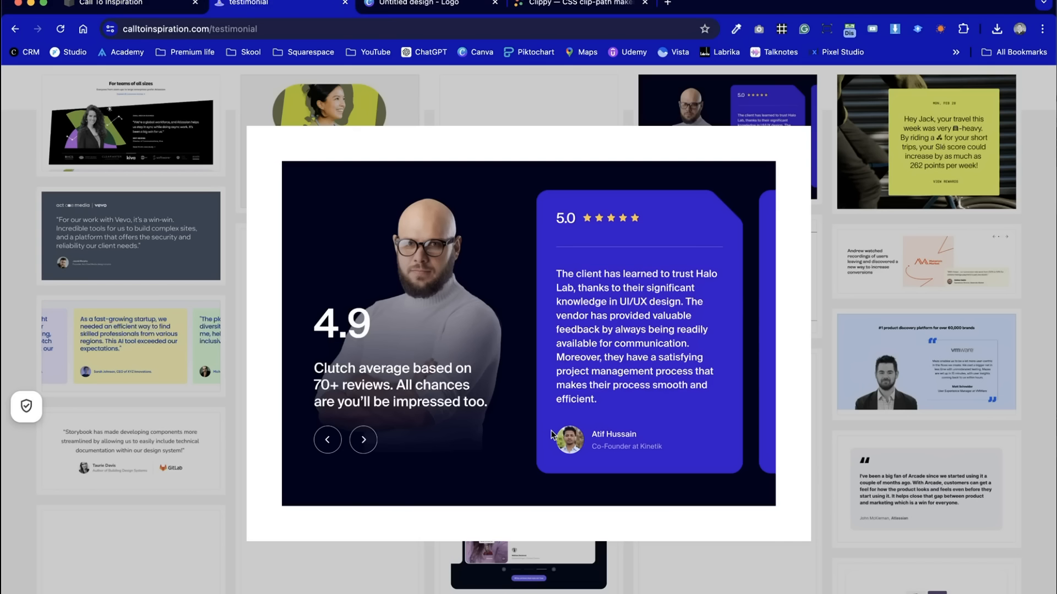
pyautogui.hotkey('ctrl', 'shift', 'Tab')
pyautogui.hotkey('ctrl', 'Tab')
pyautogui.hotkey('ctrl', 'shift', 'Tab')
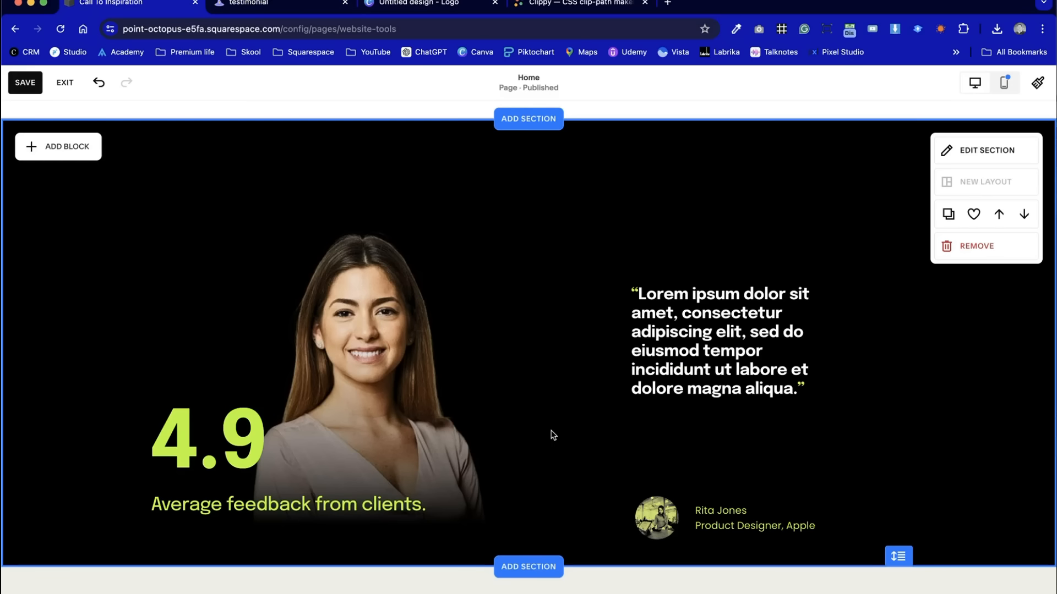
pyautogui.click(743, 448)
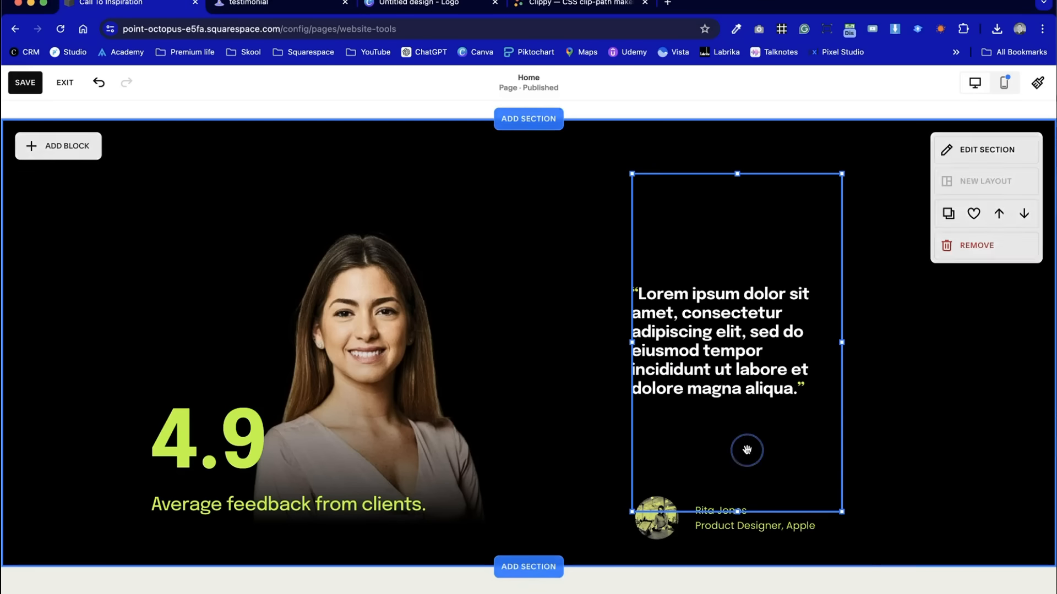
pyautogui.moveTo(743, 448); pyautogui.dragTo(752, 363)
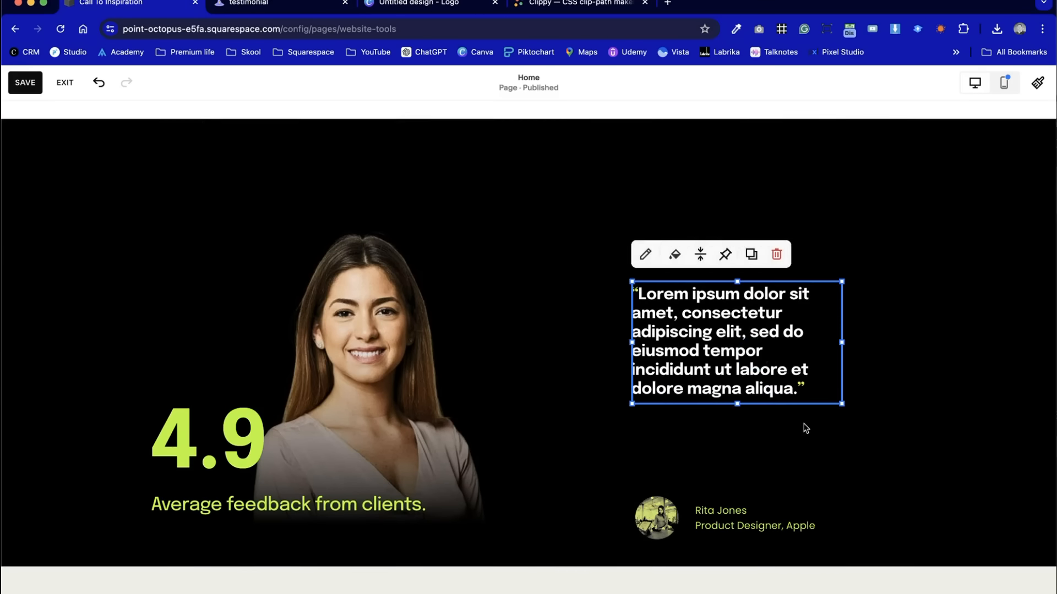
# Move the avatar and client name blocks up to sit directly beneath the quote
pyautogui.click(743, 479)
pyautogui.click(802, 503)
pyautogui.moveTo(802, 503); pyautogui.dragTo(802, 448)
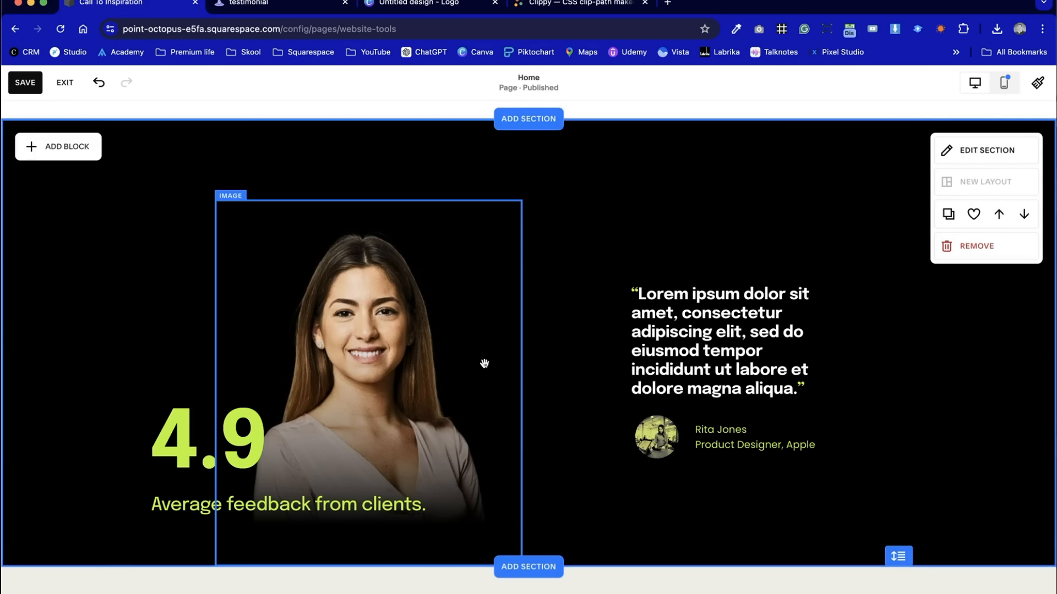
# Add a shape block over the testimonial and widen it to cover the quote, avatar and client name
pyautogui.click(31, 146)
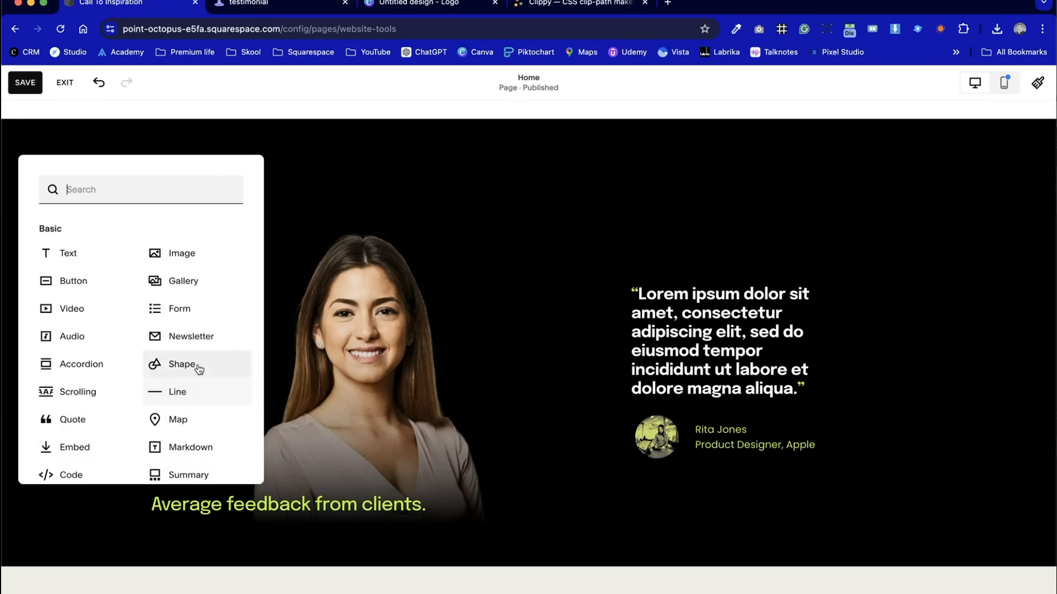
pyautogui.click(196, 364)
pyautogui.moveTo(271, 281); pyautogui.dragTo(705, 485)
pyautogui.moveTo(779, 358); pyautogui.dragTo(873, 357)
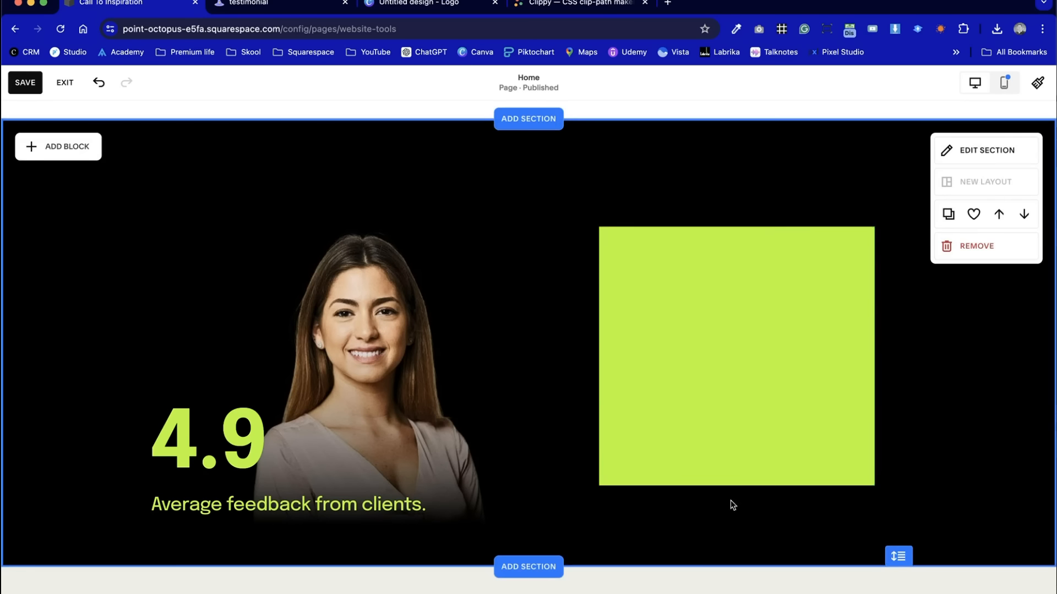
# Recolor the green shape with the dark grey from the site palette
pyautogui.click(805, 295)
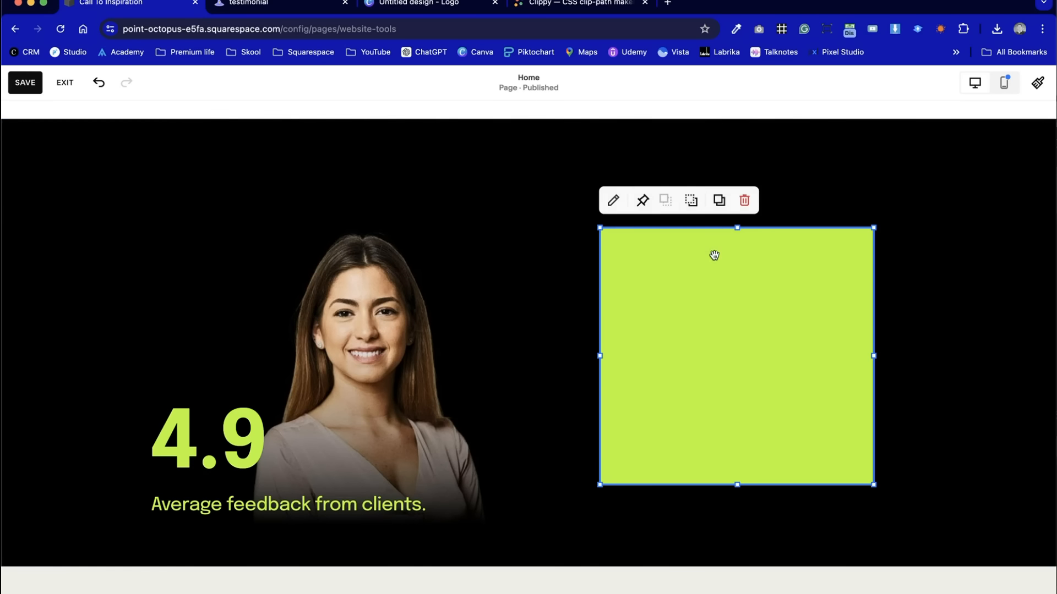
pyautogui.click(613, 200)
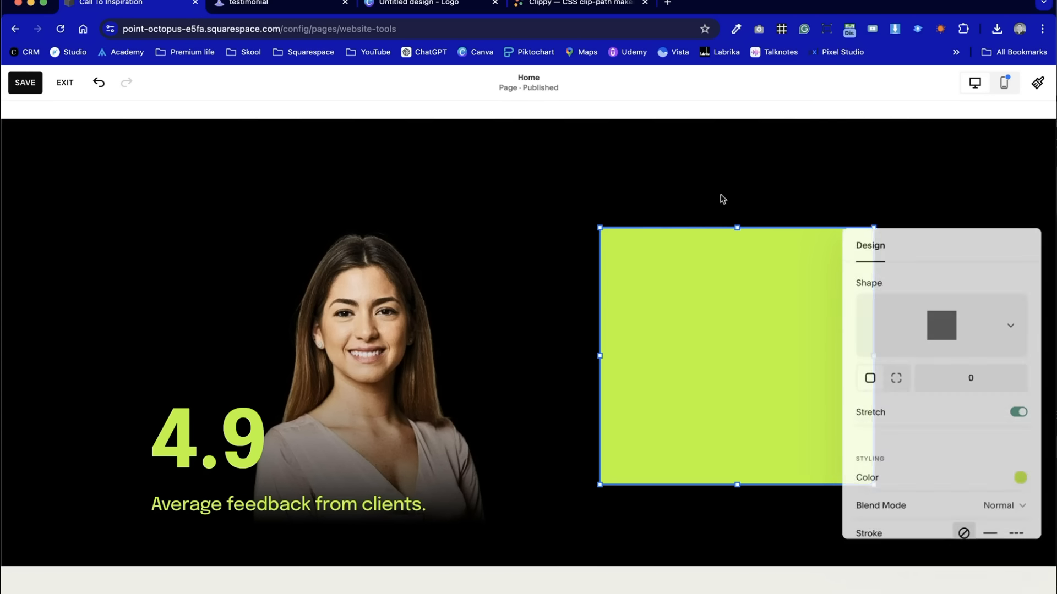
pyautogui.moveTo(950, 245); pyautogui.dragTo(440, 140)
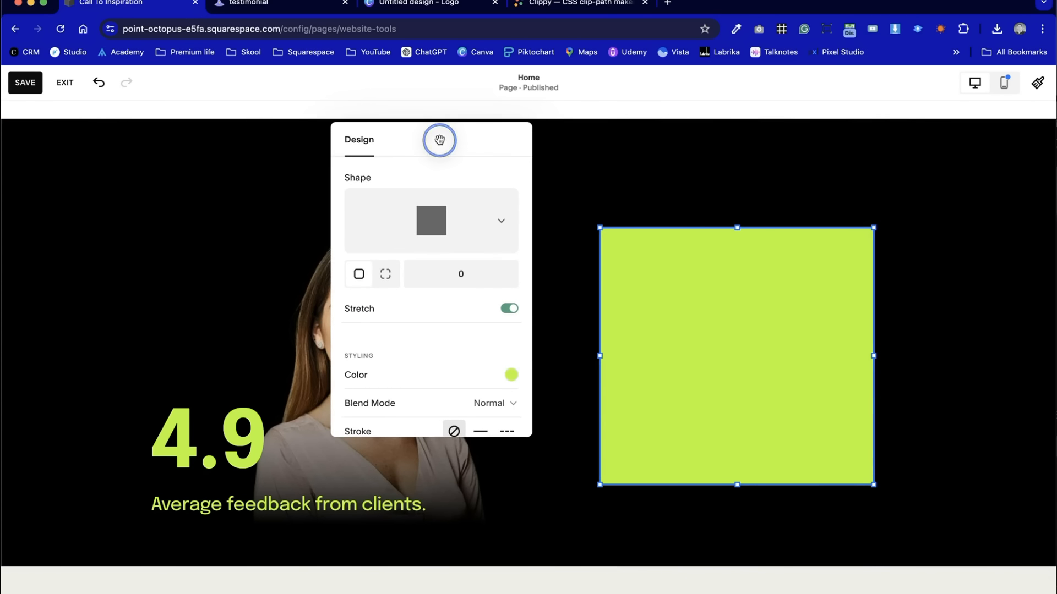
pyautogui.click(511, 375)
pyautogui.click(663, 360)
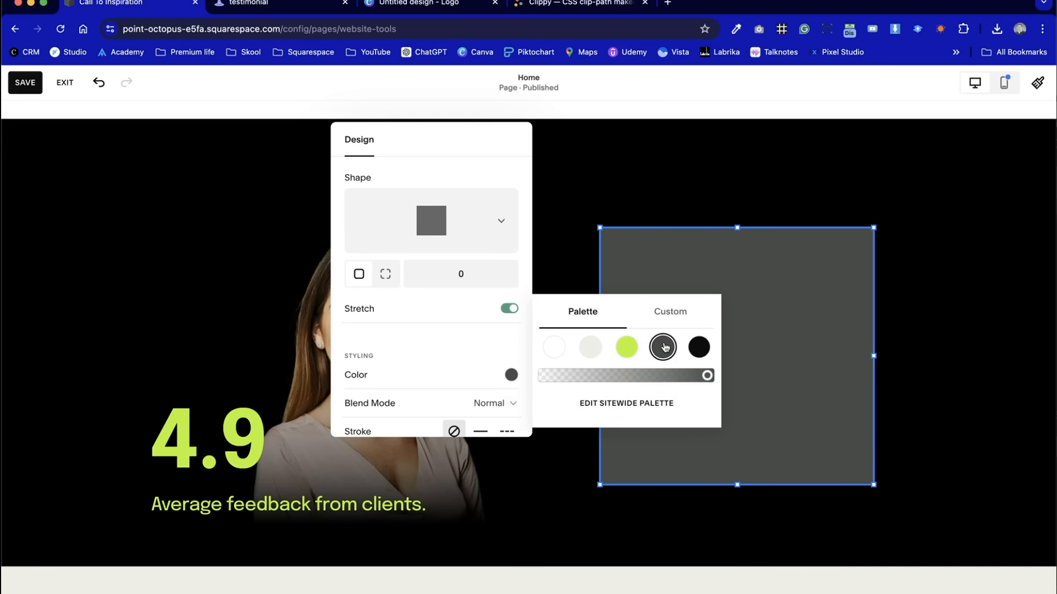
pyautogui.click(610, 184)
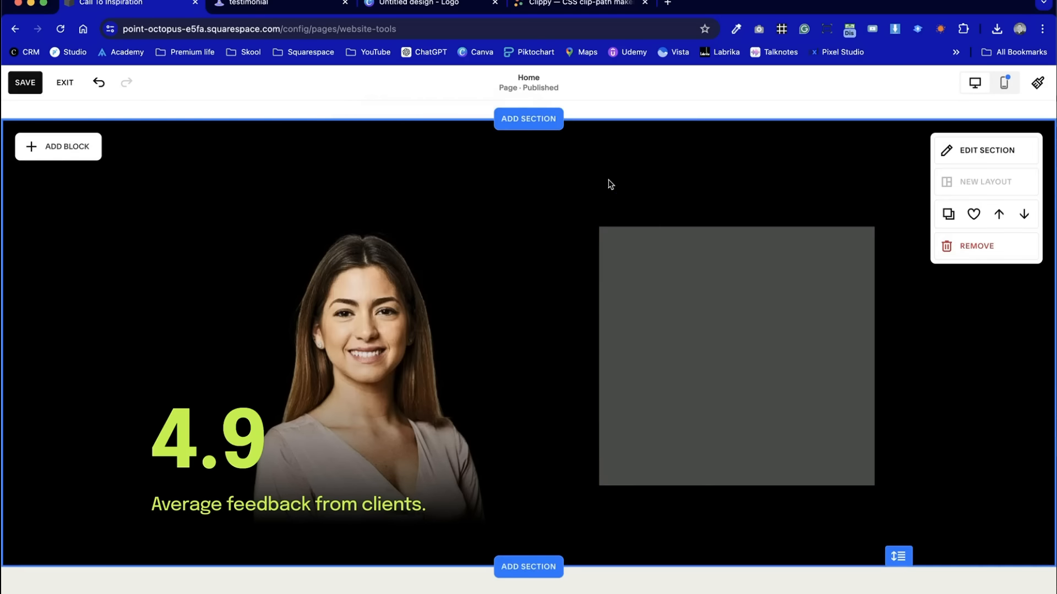
# Send the grey shape behind the quote, avatar and client name so it serves as their card background
pyautogui.click(800, 366)
pyautogui.click(692, 212)
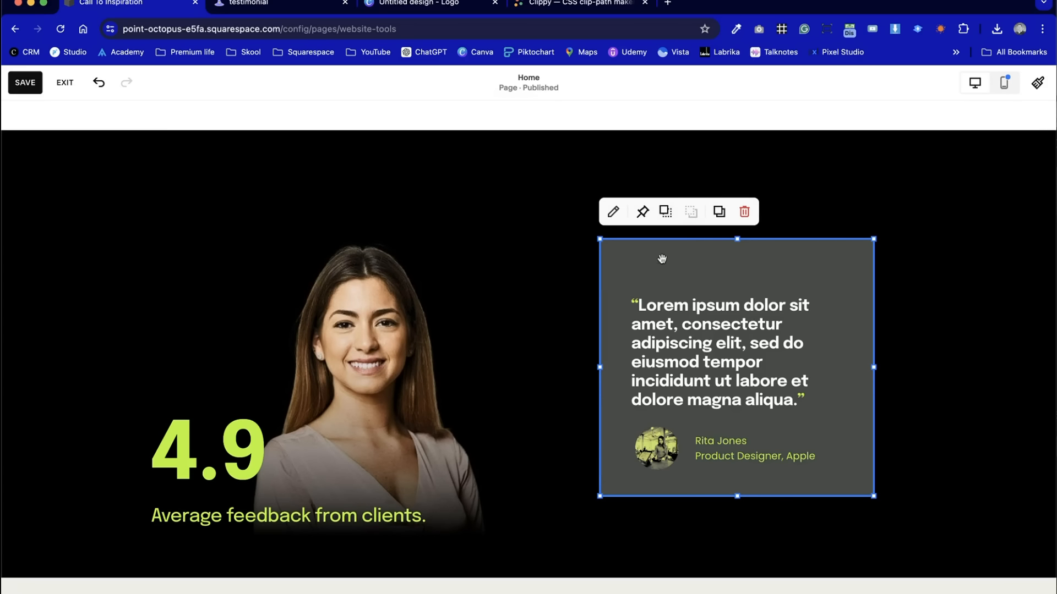
pyautogui.click(516, 283)
pyautogui.click(951, 358)
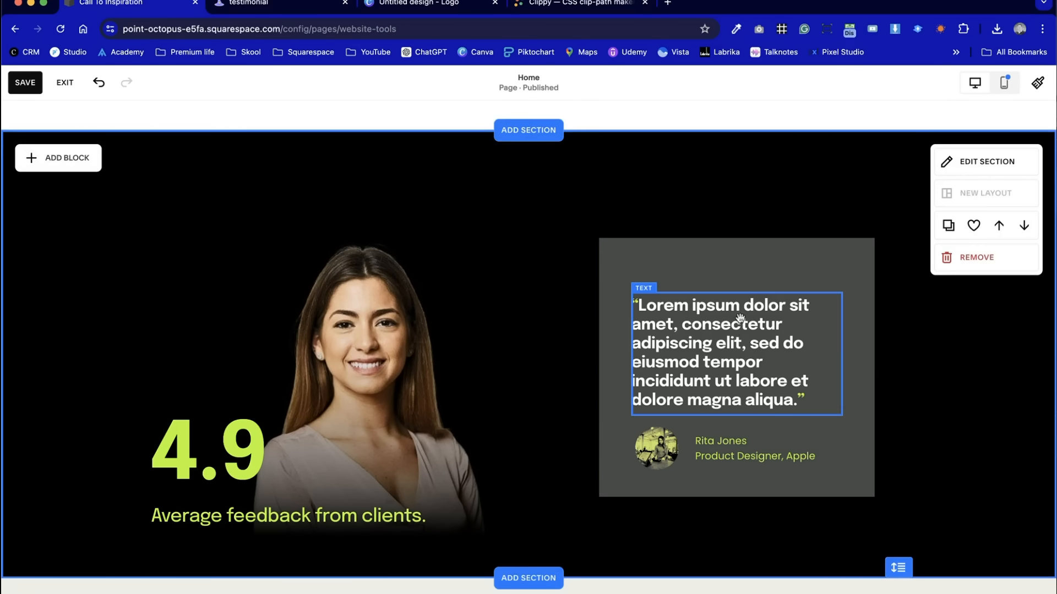
# Try trimming the grey card by one row at its upper edge, and restore its previous height
pyautogui.click(738, 244)
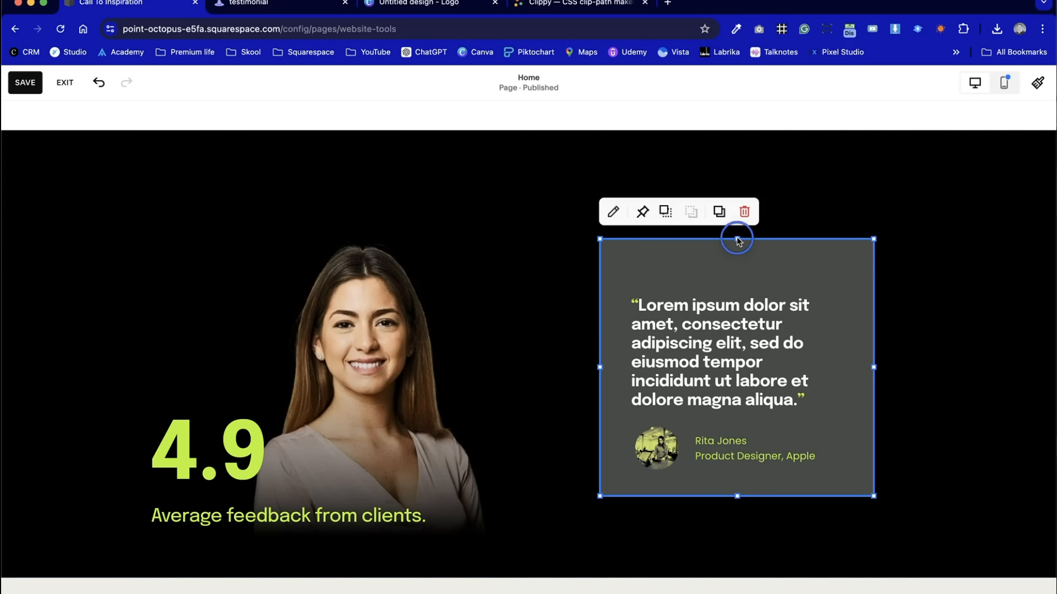
pyautogui.moveTo(738, 240); pyautogui.dragTo(738, 265)
pyautogui.click(958, 385)
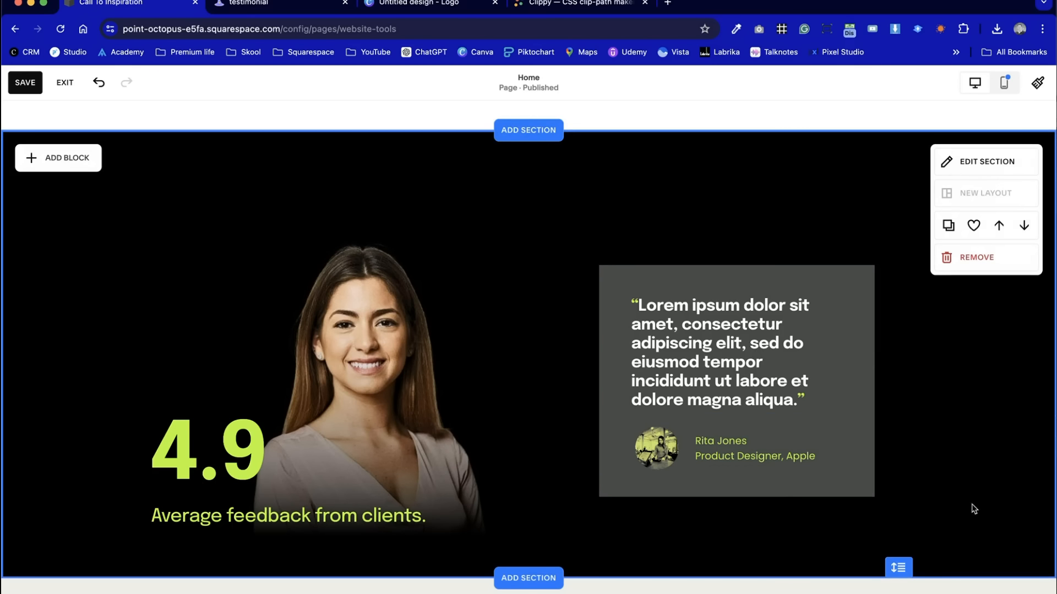
pyautogui.click(738, 269)
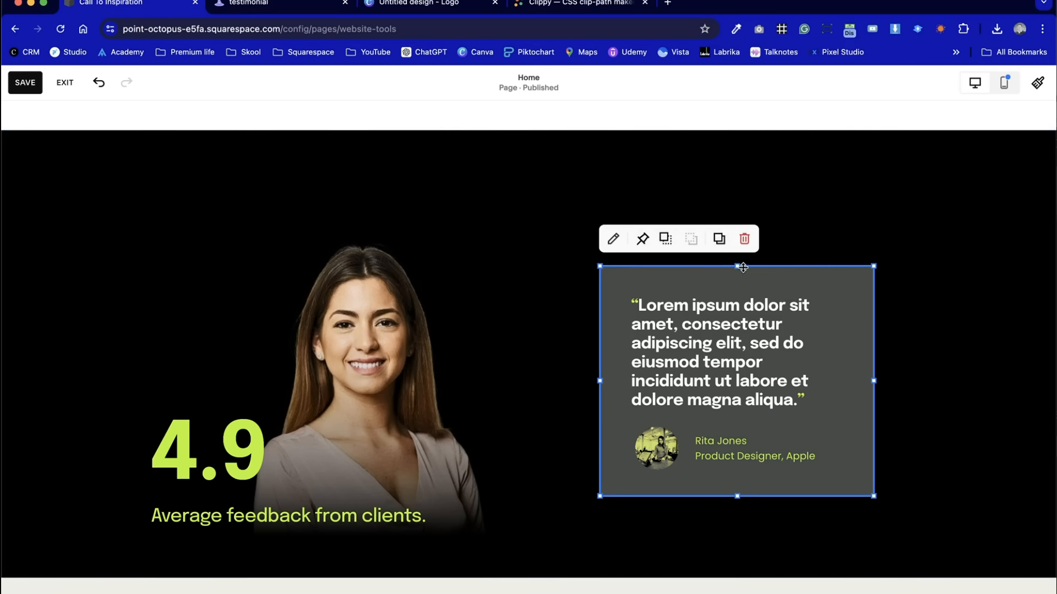
pyautogui.moveTo(738, 267); pyautogui.dragTo(739, 239)
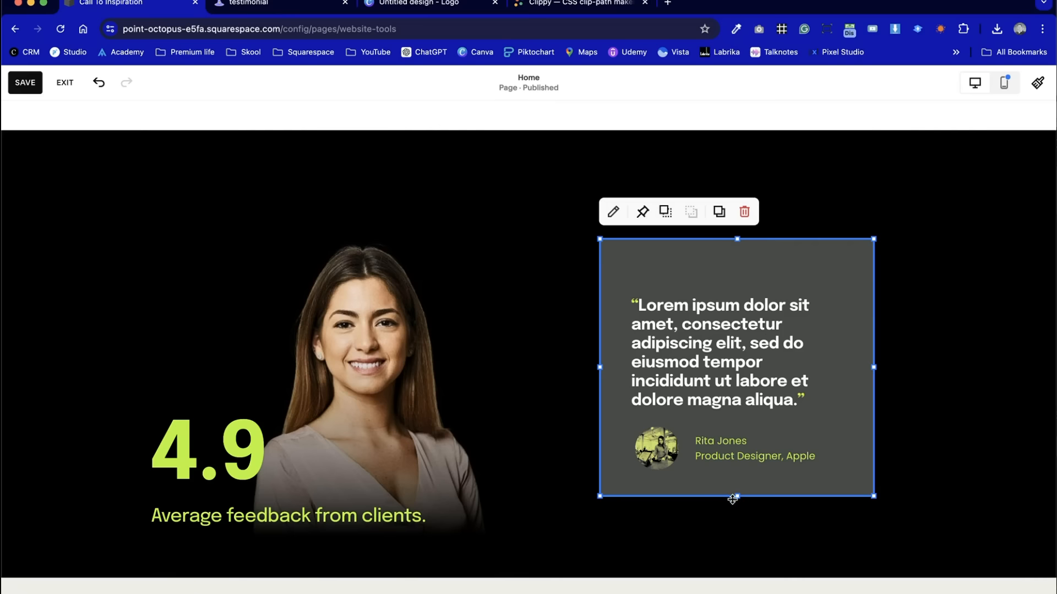
# Extend the grey card's lower edge by one row to balance the space above and below the testimonial
pyautogui.moveTo(737, 499); pyautogui.dragTo(738, 524)
pyautogui.click(498, 213)
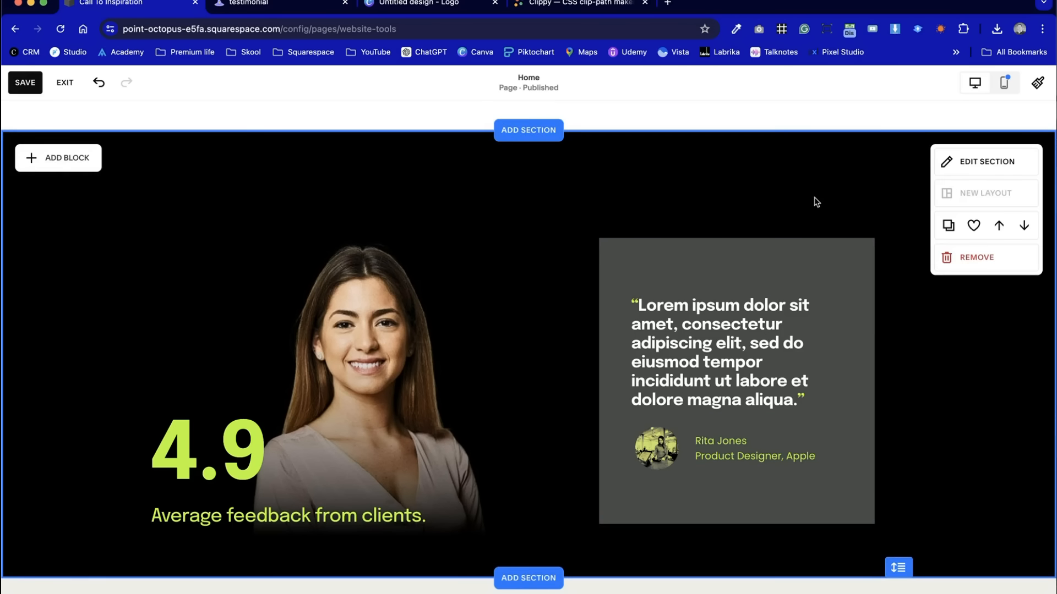
pyautogui.click(802, 267)
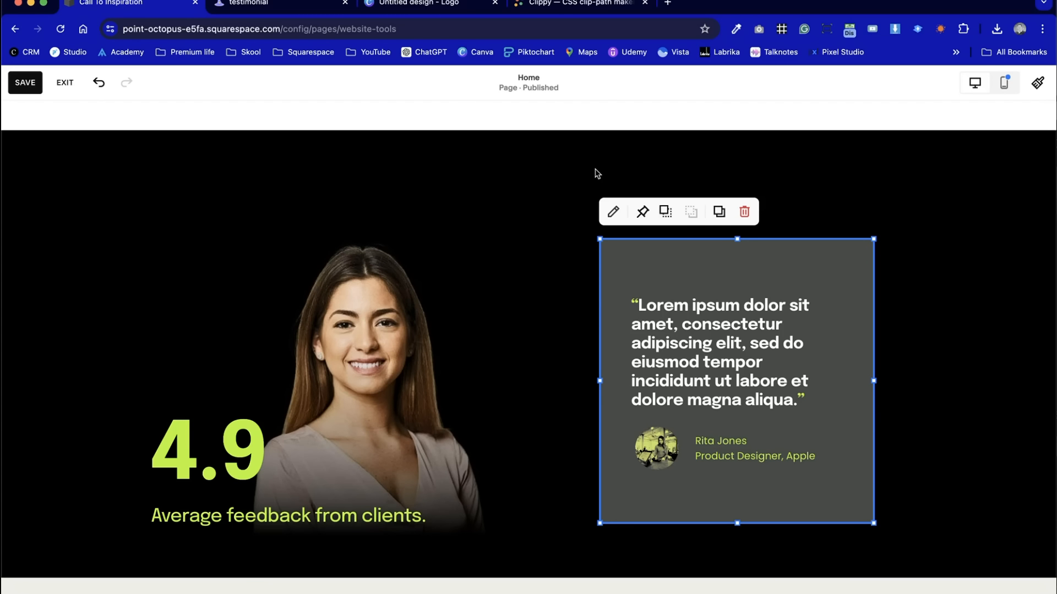
pyautogui.click(564, 167)
# Round the grey card's corners with a radius of 40
pyautogui.click(647, 253)
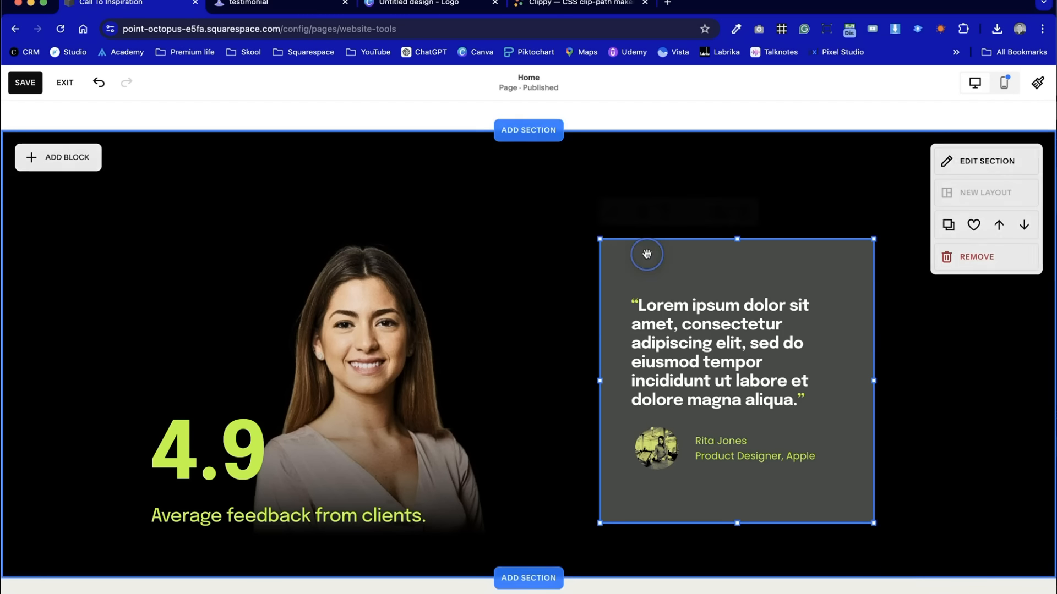
pyautogui.click(614, 215)
pyautogui.moveTo(958, 261); pyautogui.dragTo(453, 196)
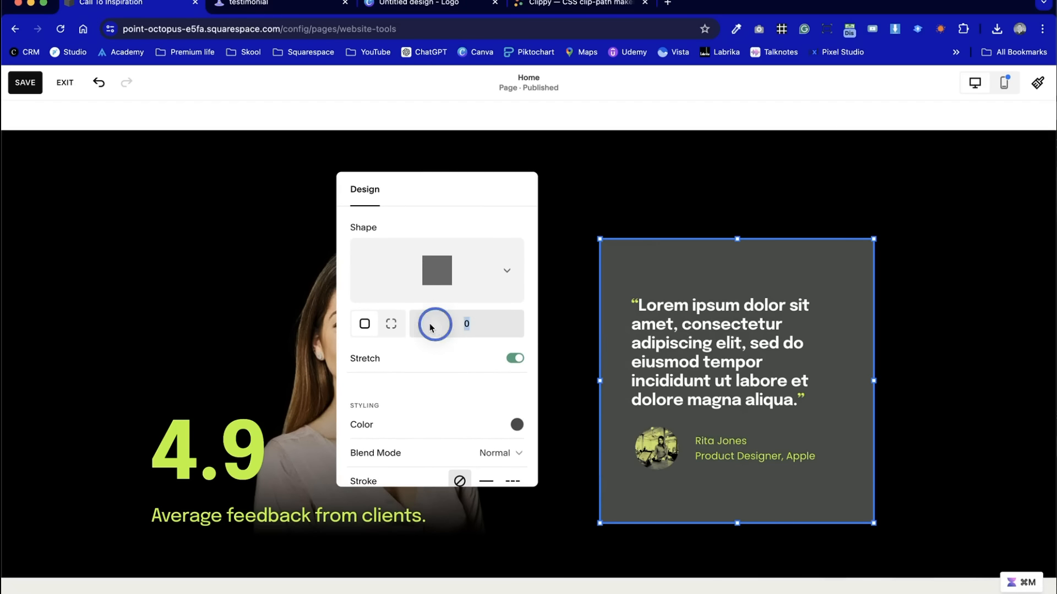
pyautogui.write('40')
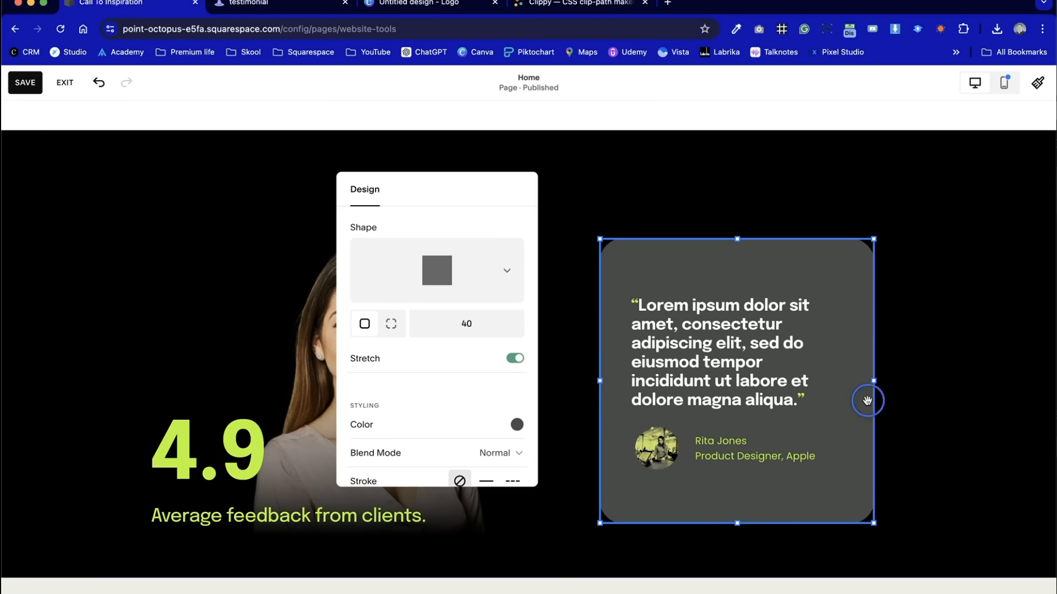
pyautogui.click(918, 397)
# Reduce the grey card's corner radius to 20 and save the page
pyautogui.doubleClick(851, 288)
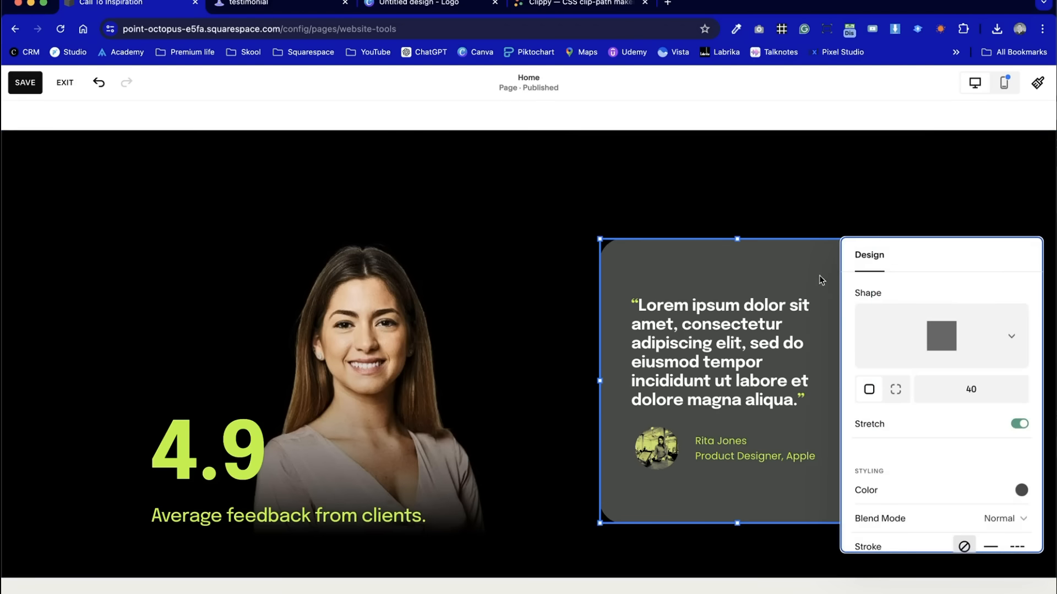
pyautogui.moveTo(967, 255); pyautogui.dragTo(356, 214)
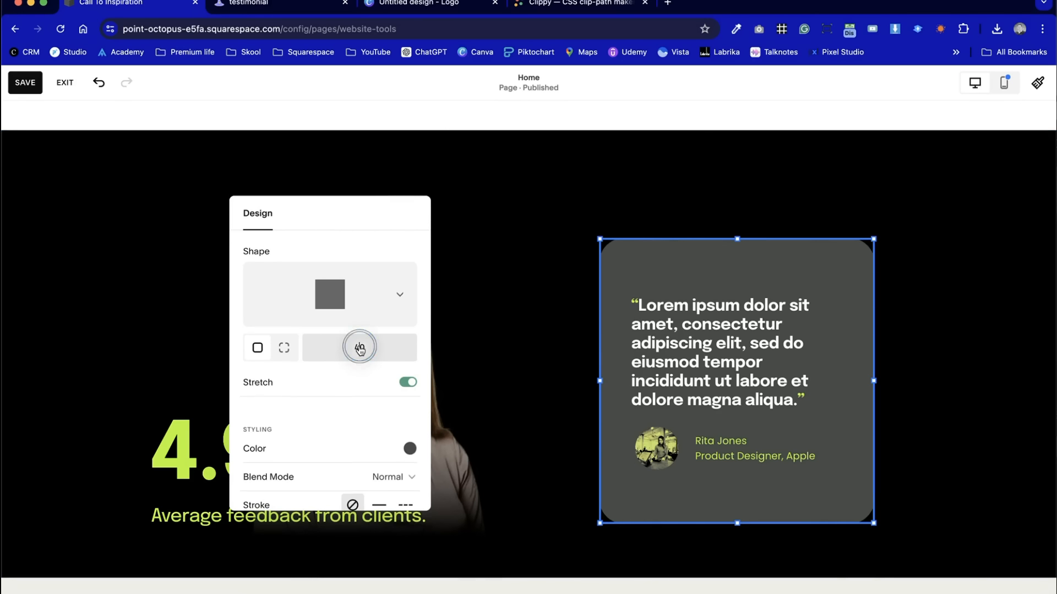
pyautogui.click(558, 268)
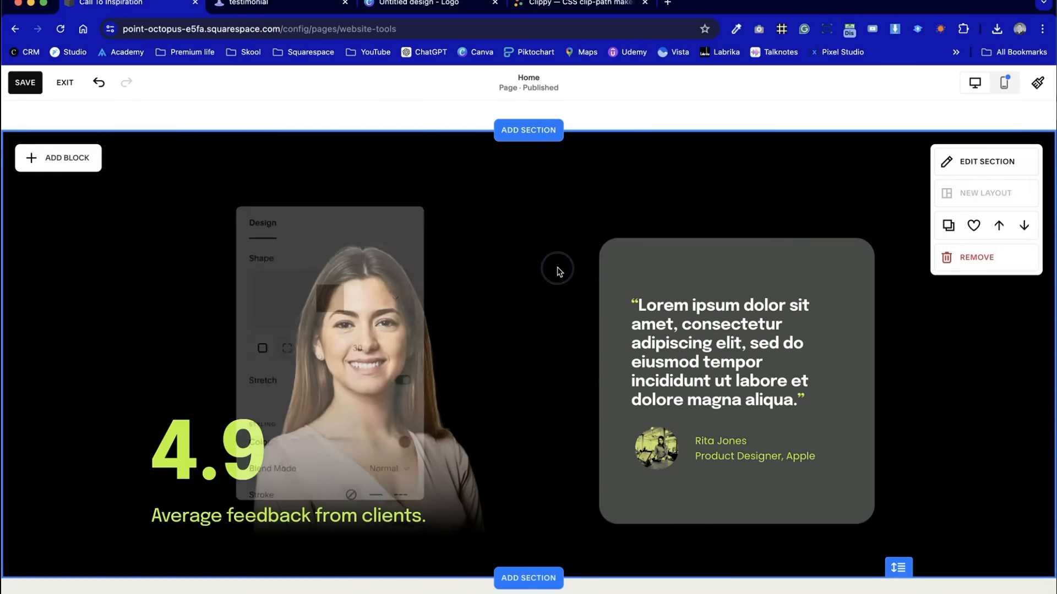
pyautogui.scroll(1, 973, 452)
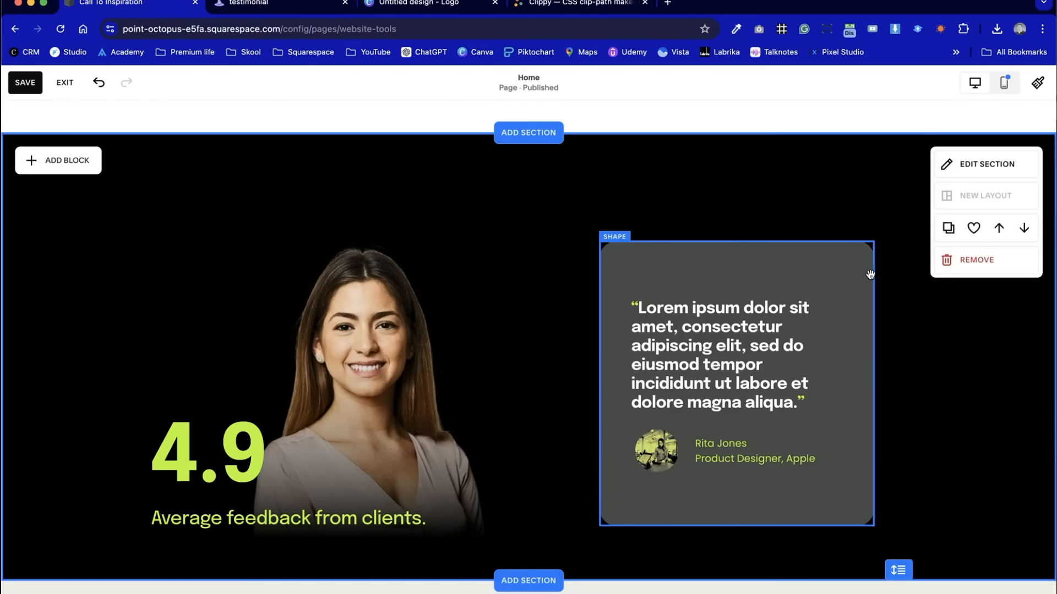
pyautogui.doubleClick(850, 273)
pyautogui.moveTo(905, 253); pyautogui.dragTo(189, 80)
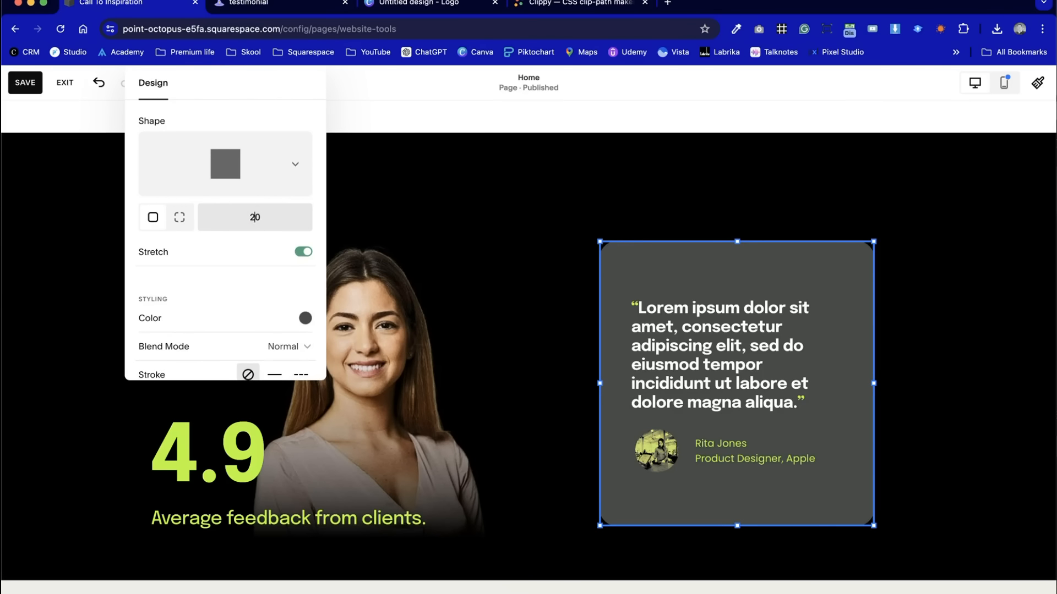
pyautogui.click(585, 246)
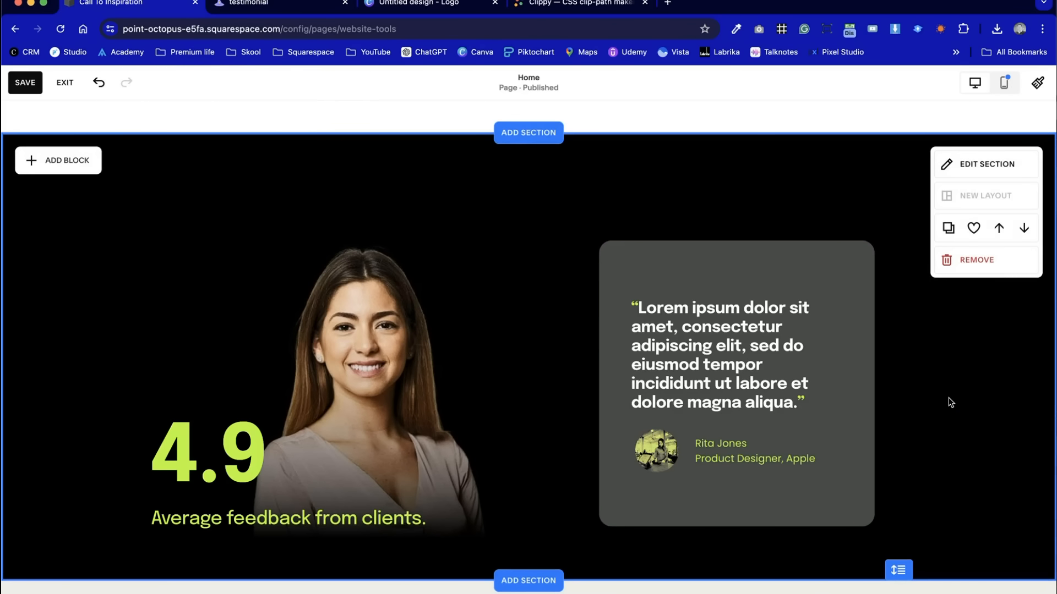
pyautogui.scroll(-2, 951, 402)
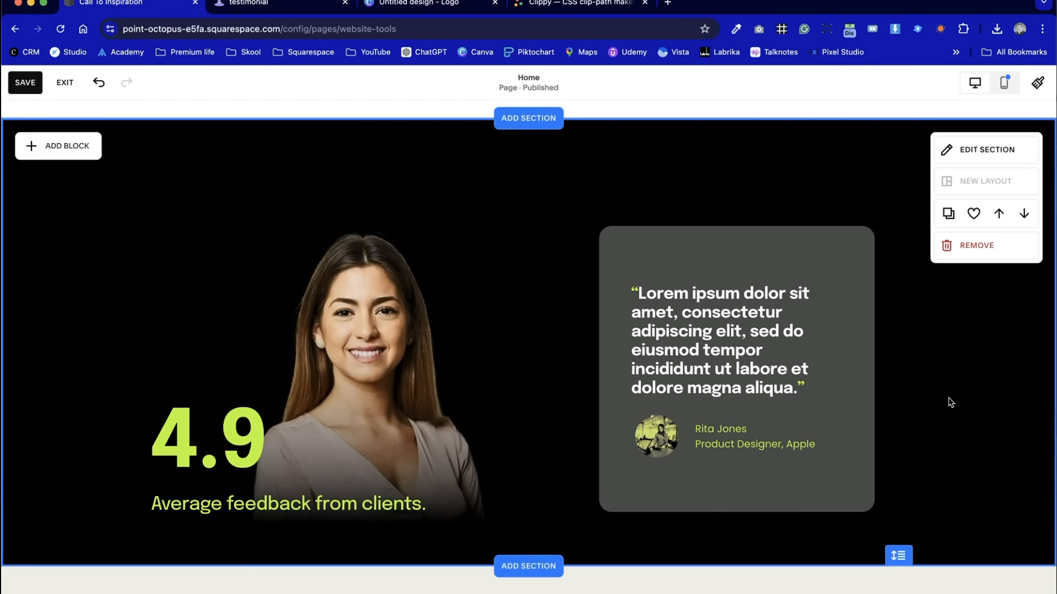
pyautogui.press('super+s')
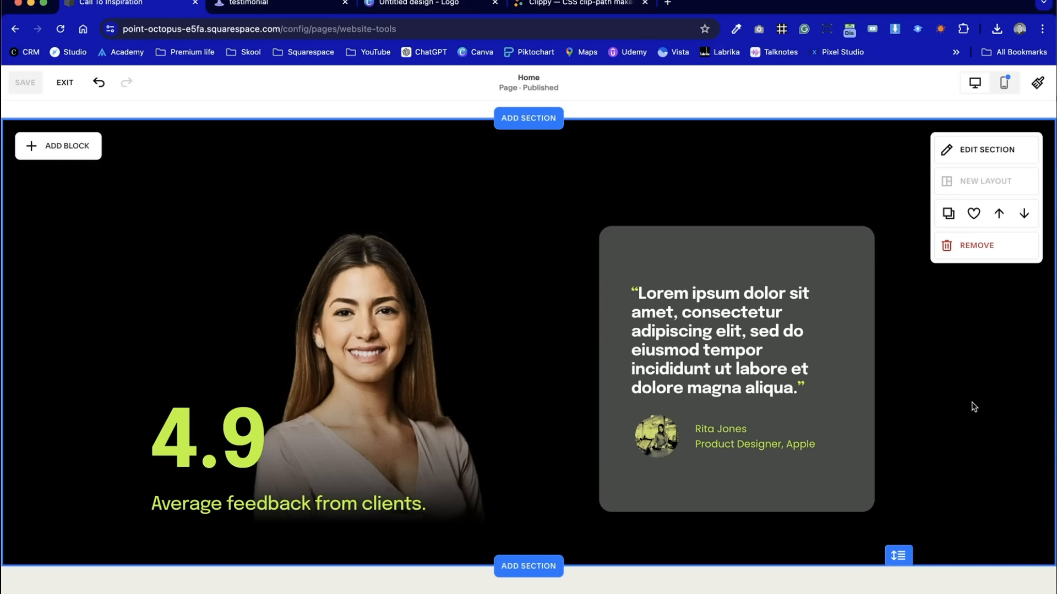
# Switch to the Clippy clip-path maker and draw a custom five-point polygon with its upper-right corner cut from 80% 0% to 99% 22%
pyautogui.hotkey('ctrl', 'shift', 'Tab')
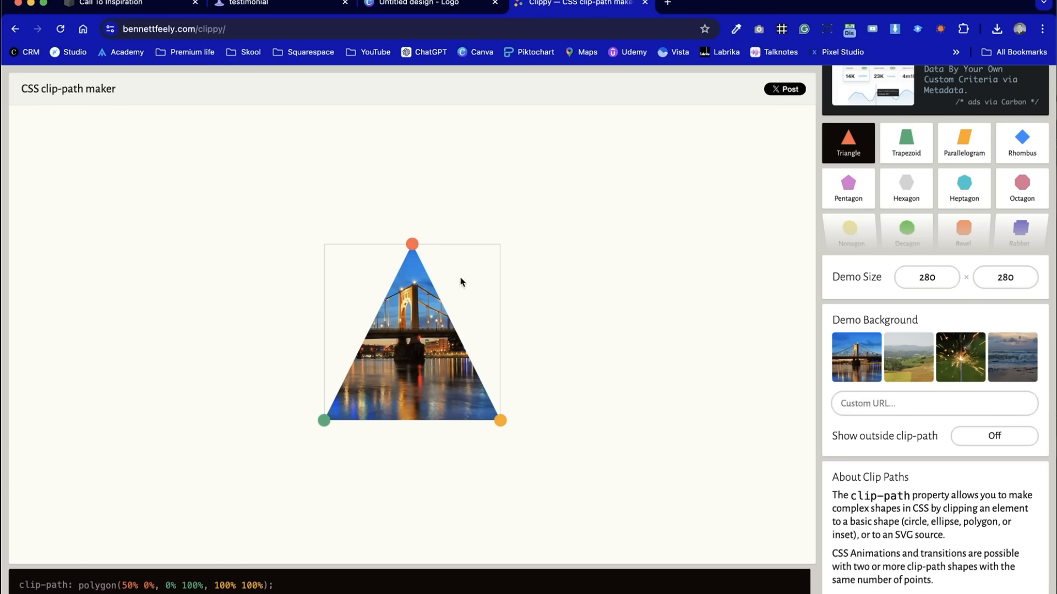
pyautogui.moveTo(958, 215)
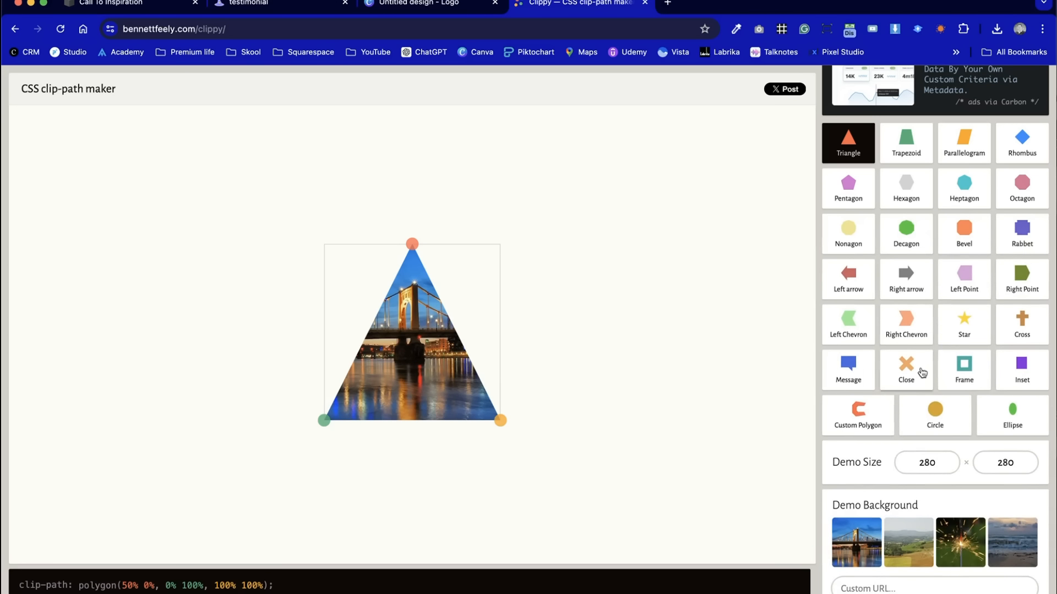
pyautogui.click(870, 417)
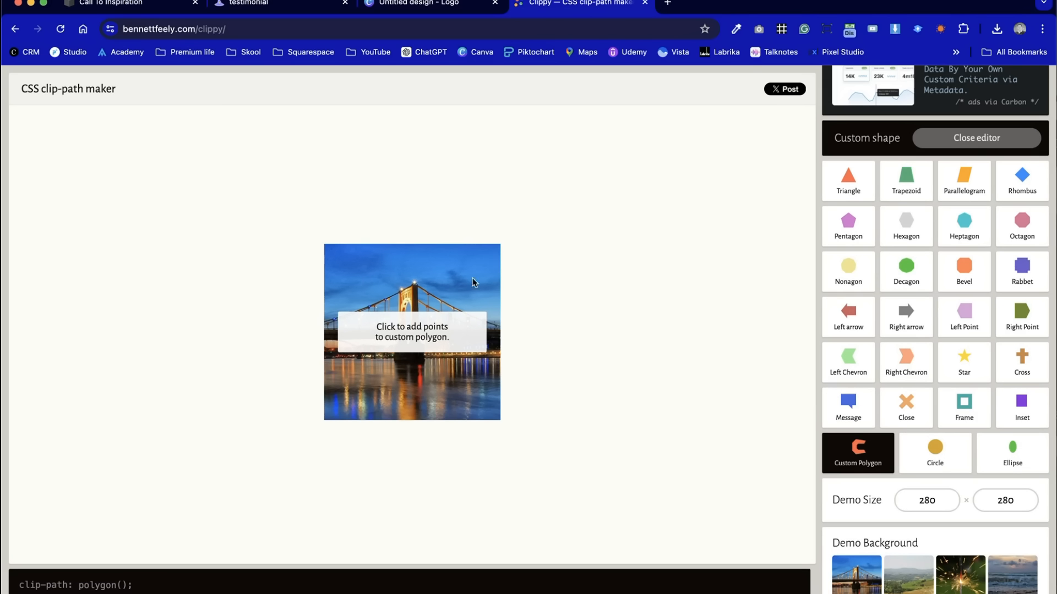
pyautogui.click(324, 244)
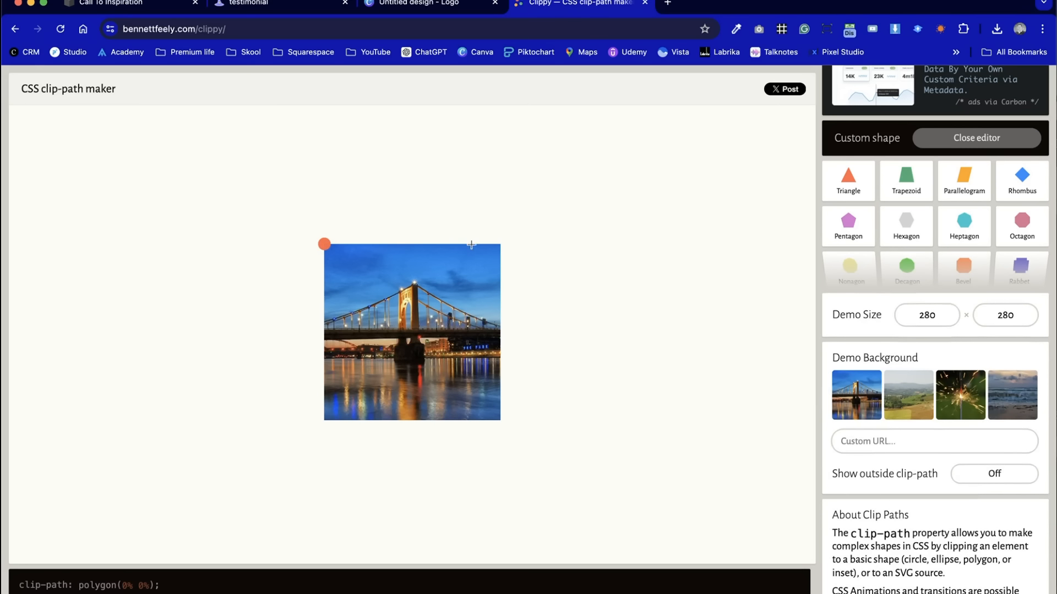
pyautogui.click(465, 245)
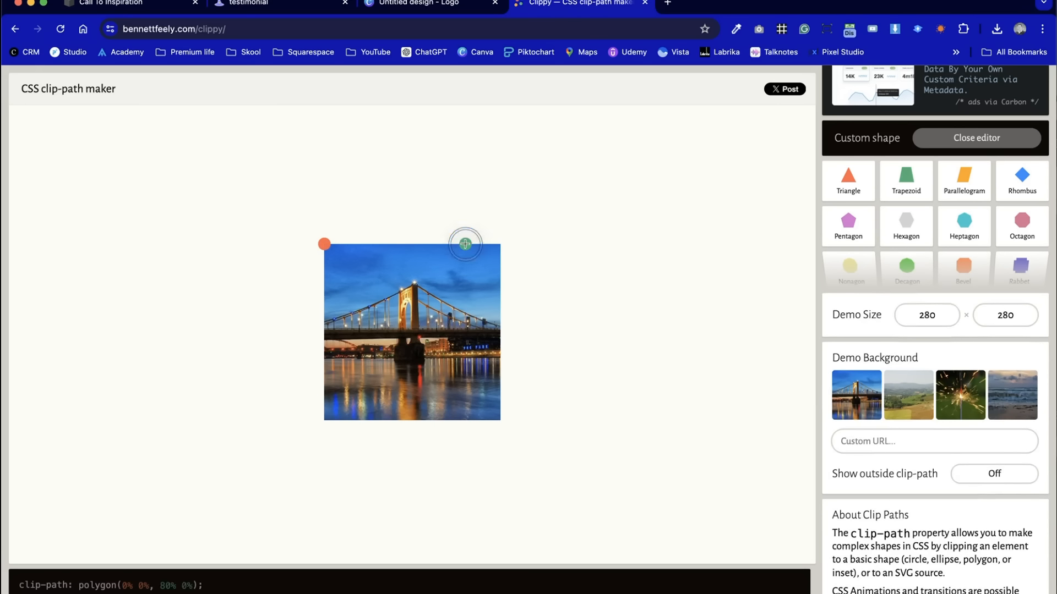
pyautogui.click(499, 283)
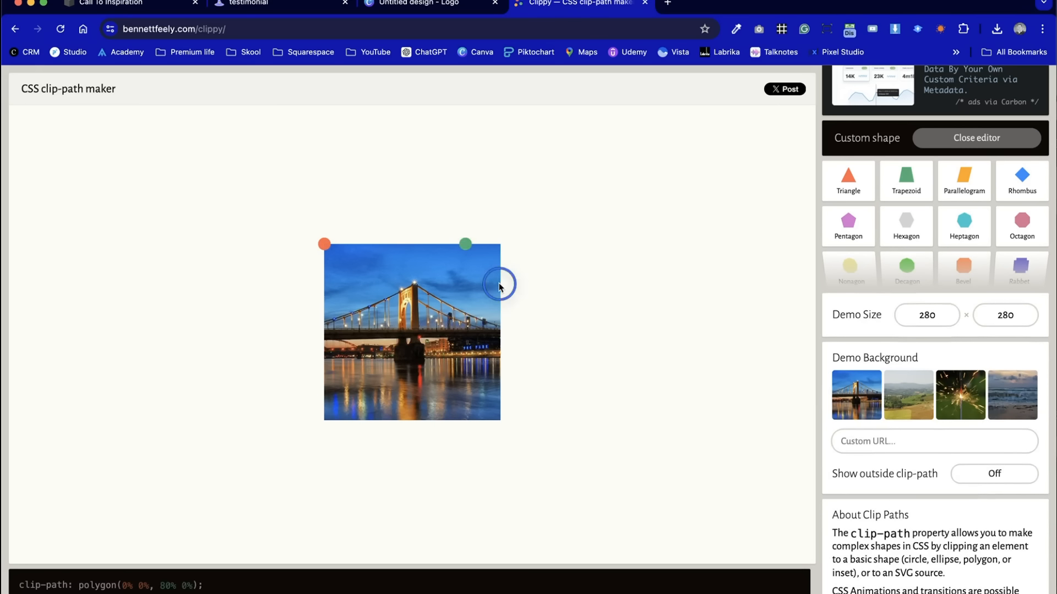
pyautogui.click(499, 421)
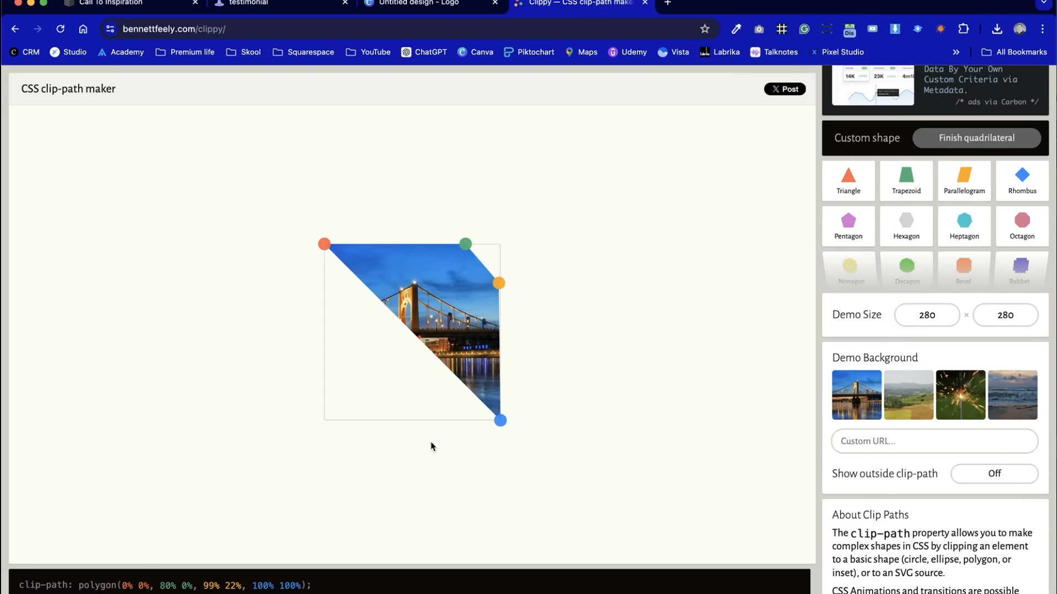
pyautogui.click(324, 421)
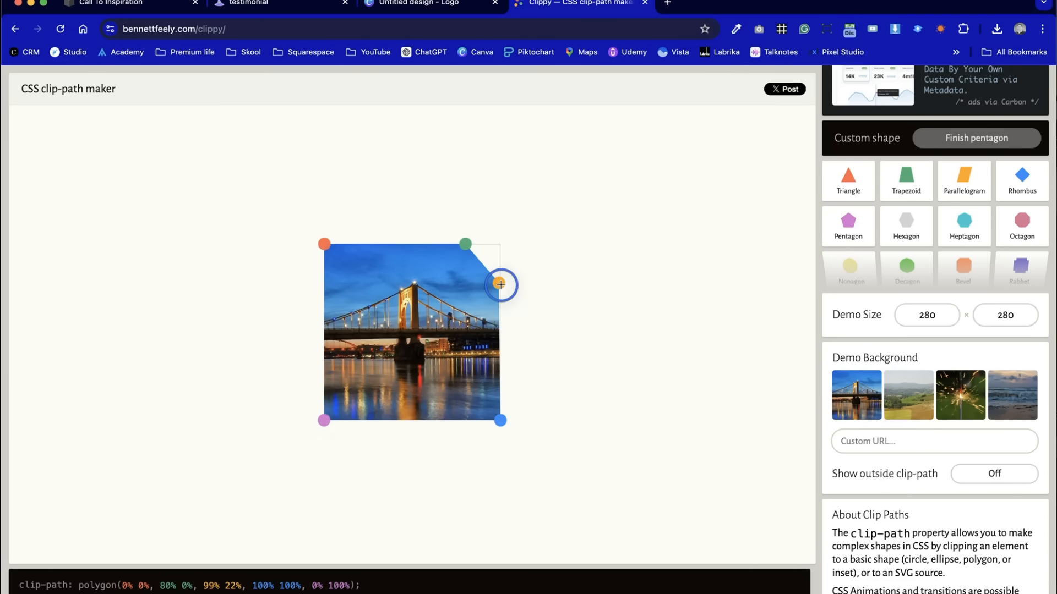
pyautogui.scroll(-5, 961, 495)
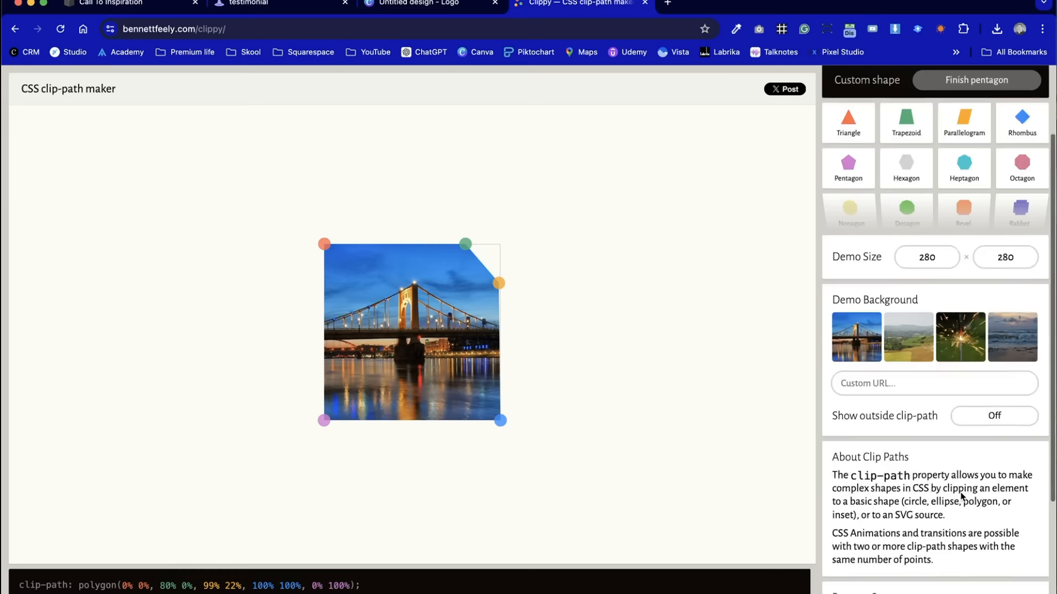
# Copy the generated clip-path code polygon(0% 0%, 80% 0%, 99% 22%, 100% 100%, 0% 100%)
pyautogui.scroll(5, 960, 497)
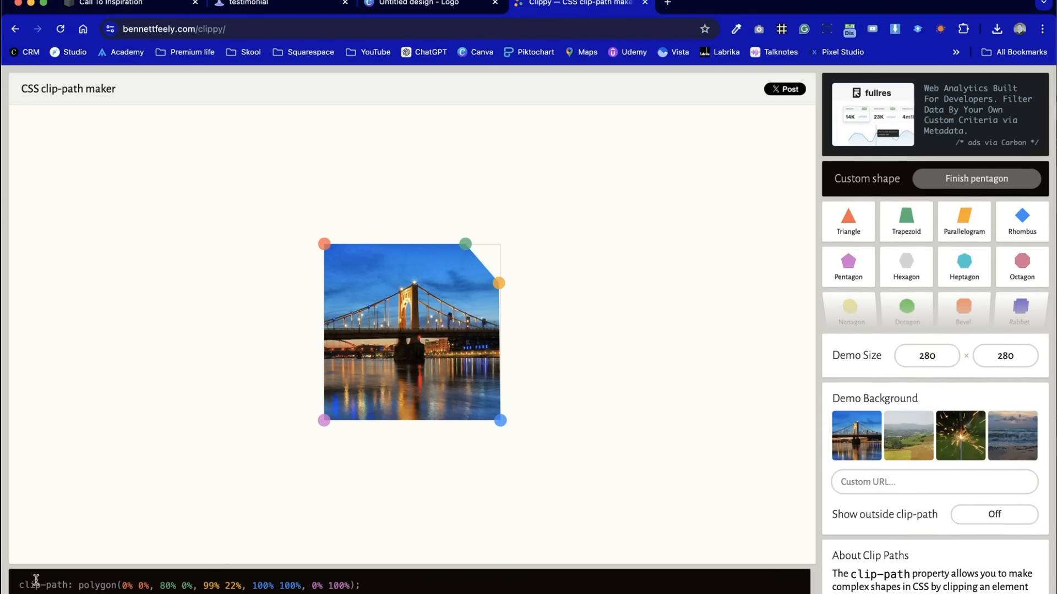
pyautogui.moveTo(411, 583); pyautogui.dragTo(18, 576)
pyautogui.press('super+c')
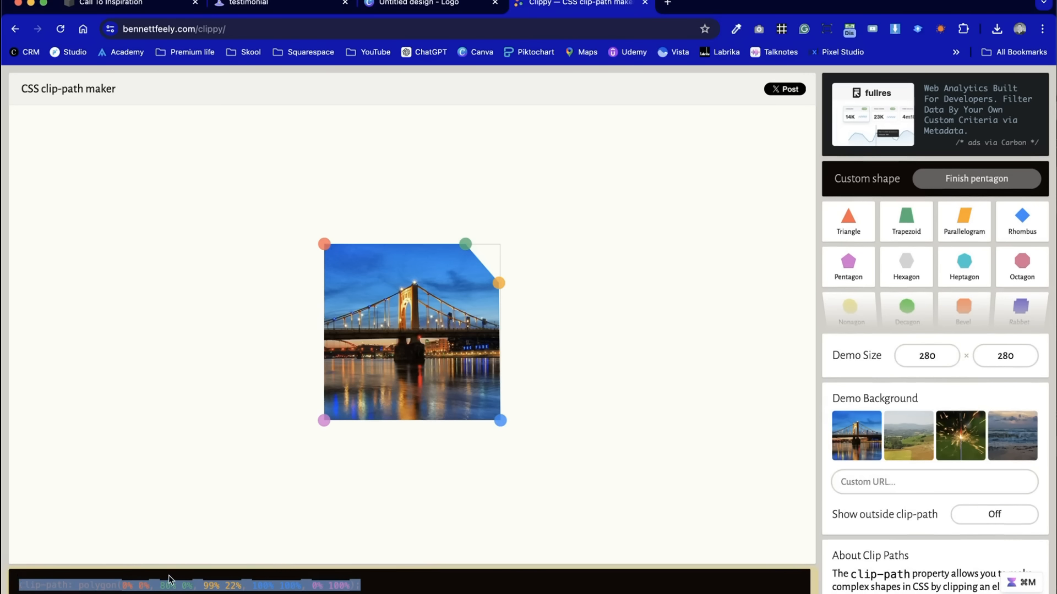
pyautogui.scroll(-2, 426, 591)
pyautogui.scroll(1, 425, 591)
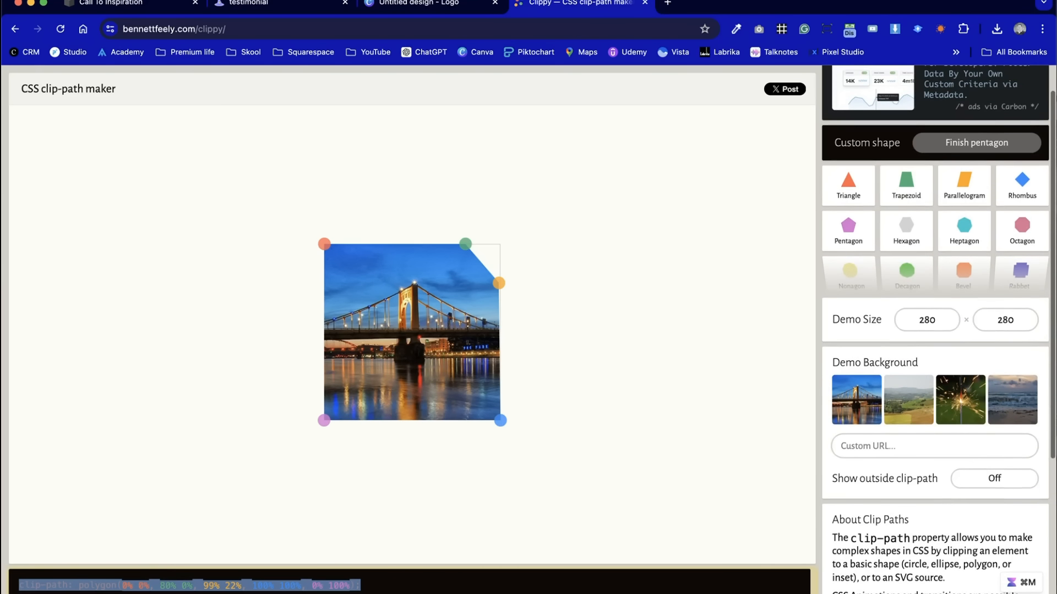
# Switch back to the Squarespace site, leave page editing and search for css to open the Custom CSS editor
pyautogui.hotkey('ctrl', 'shift', 'Tab')
pyautogui.hotkey('ctrl', 'shift', 'Tab')
pyautogui.hotkey('ctrl', 'shift', 'Tab')
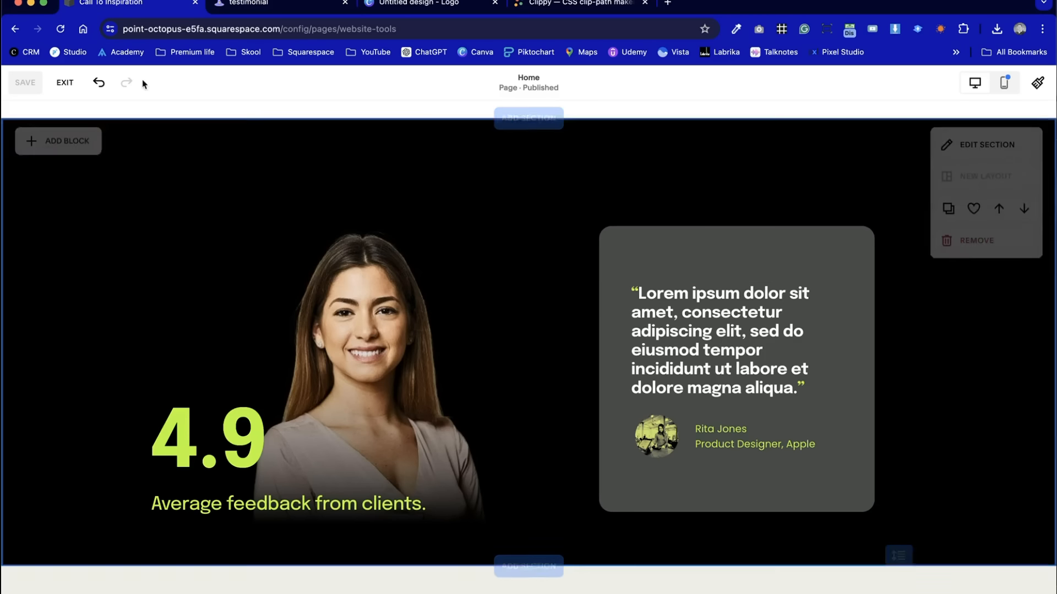
pyautogui.click(65, 84)
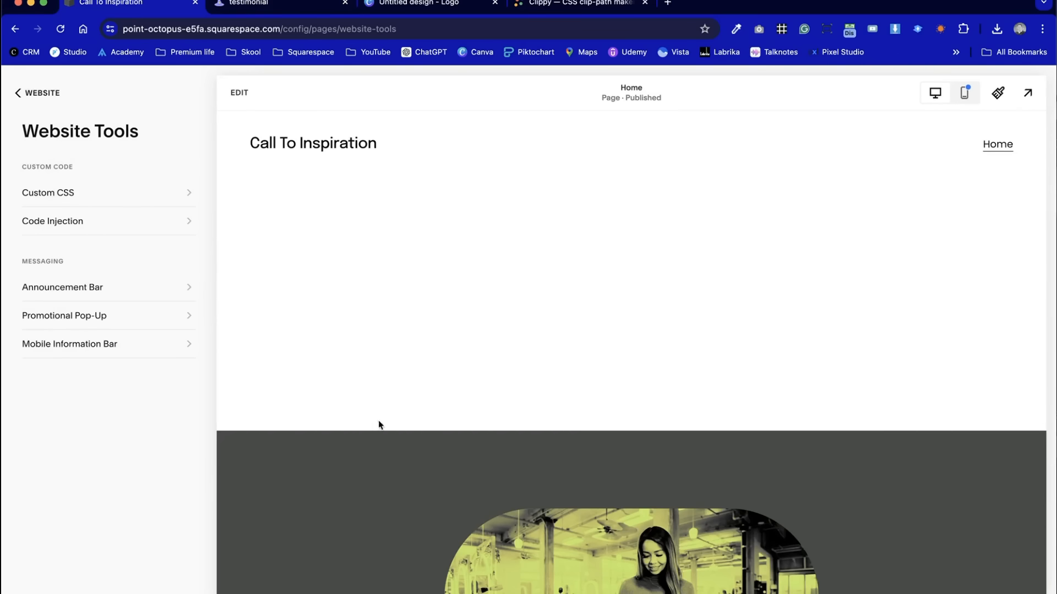
pyautogui.scroll(-15, 378, 421)
pyautogui.scroll(-8, 378, 421)
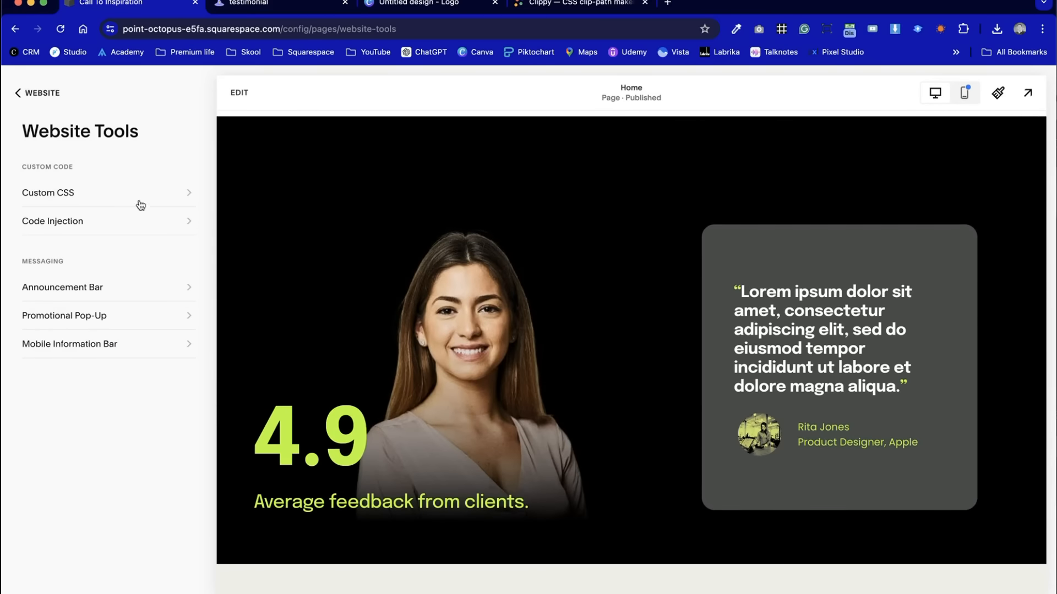
pyautogui.click(55, 93)
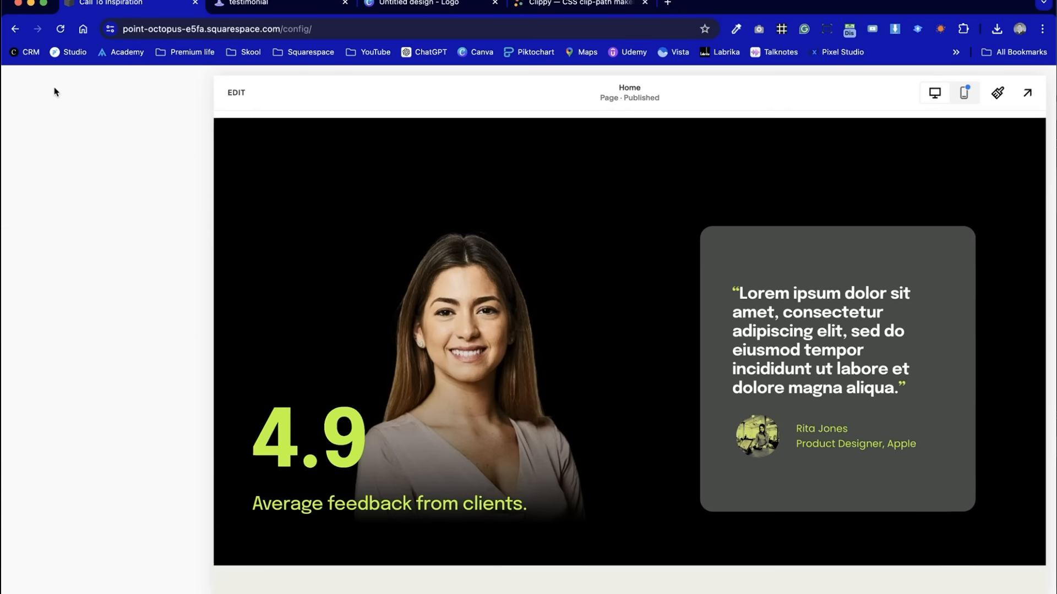
pyautogui.press('/')
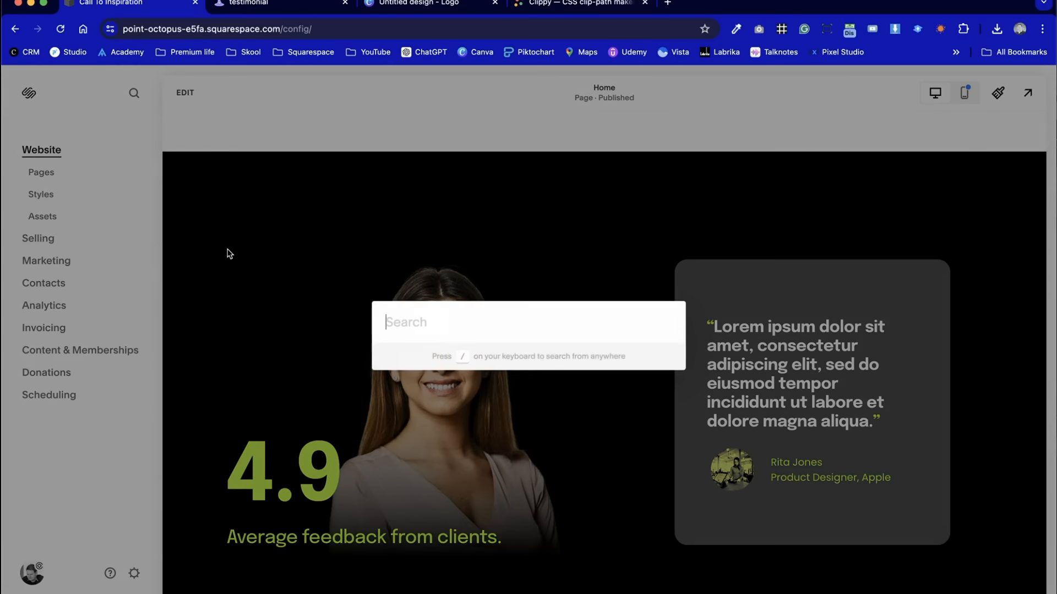
pyautogui.write('css')
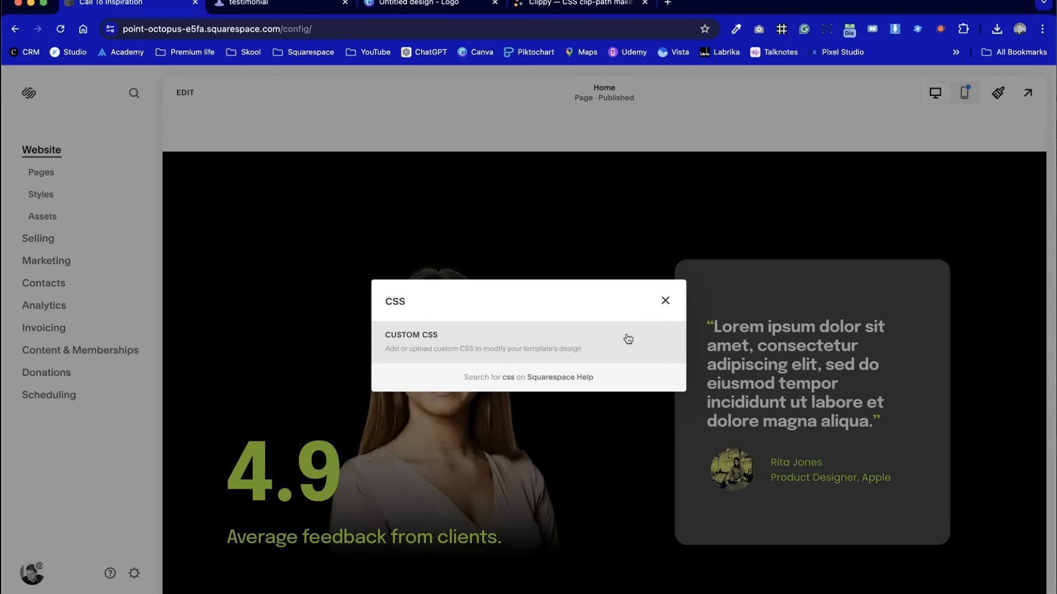
pyautogui.click(590, 339)
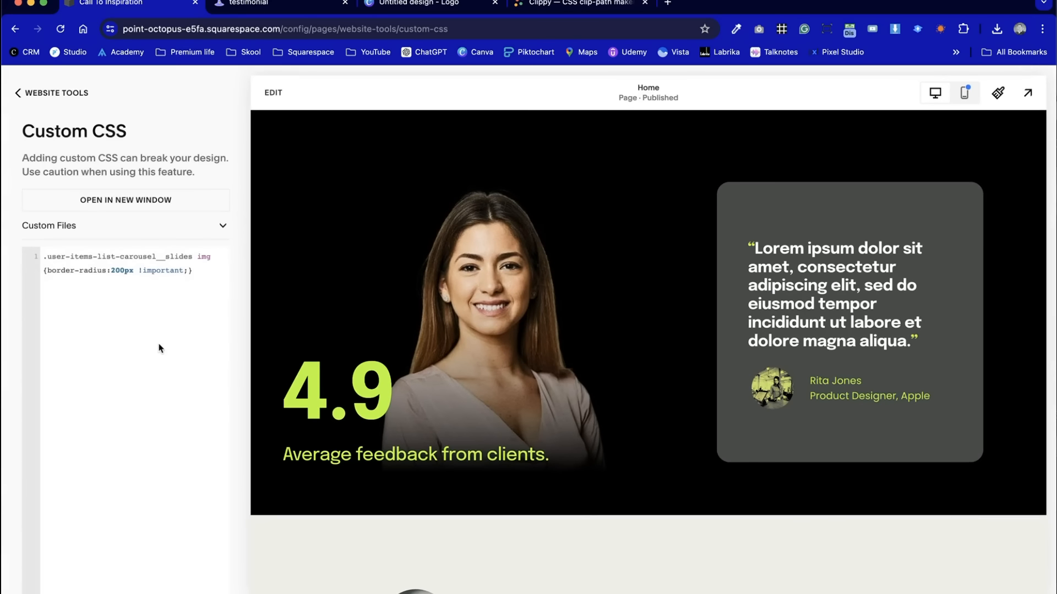
# Paste the copied clip-path code beneath the existing carousel image rule, separated by a blank line
pyautogui.click(217, 270)
pyautogui.press('Return')
pyautogui.press('Return')
pyautogui.press('super+v')
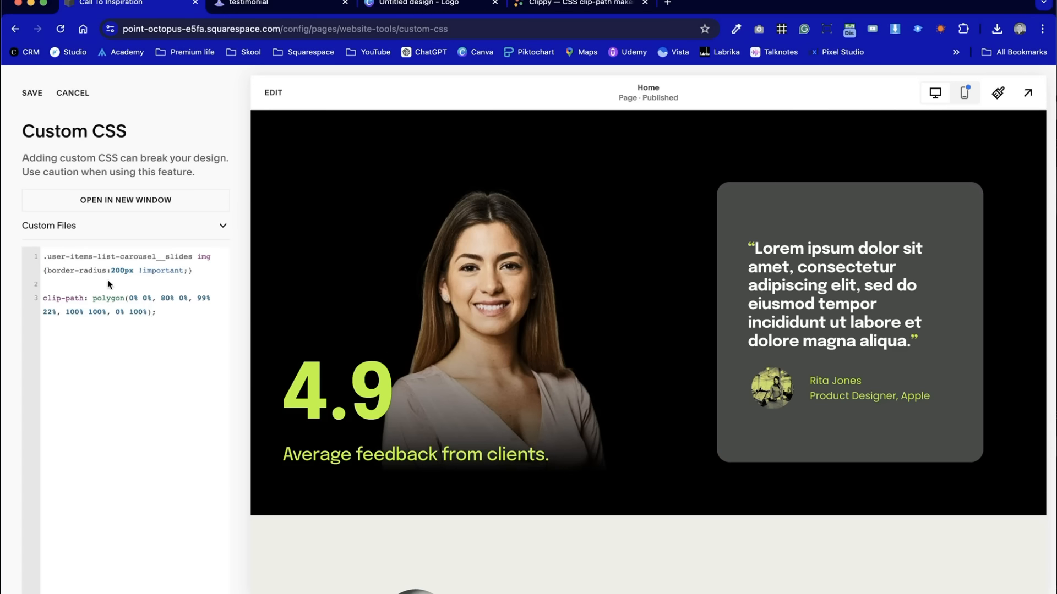
# Wrap the clip-path declaration in braces under the placeholder selector .enterclasshere and save the custom CSS
pyautogui.click(44, 299)
pyautogui.write('.enter class')
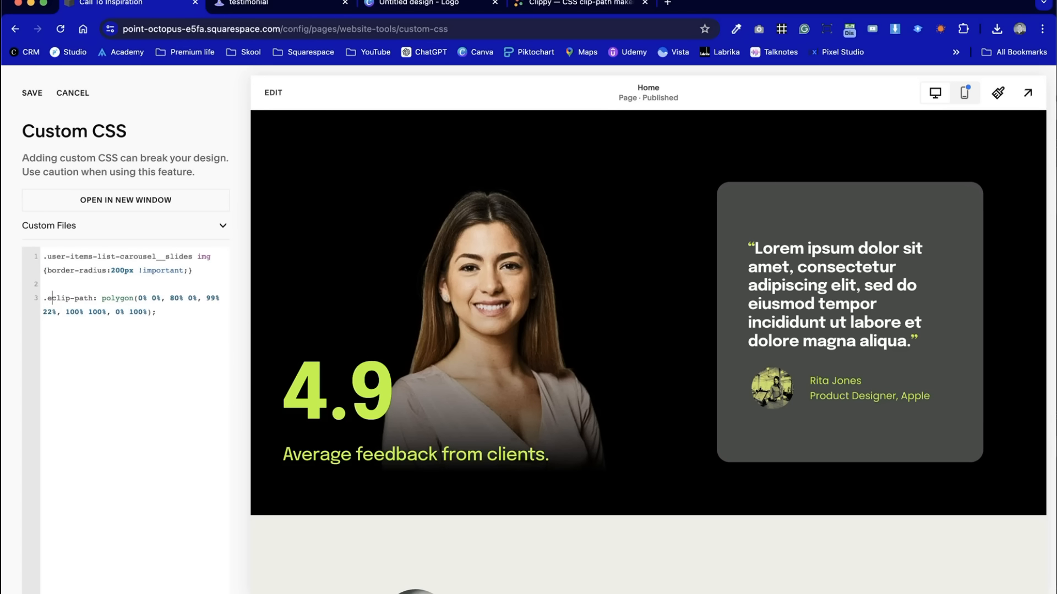
pyautogui.press('BackSpace')
pyautogui.press('BackSpace')
pyautogui.press('BackSpace')
pyautogui.press('BackSpace')
pyautogui.press('BackSpace')
pyautogui.press('BackSpace')
pyautogui.write('classhere ')
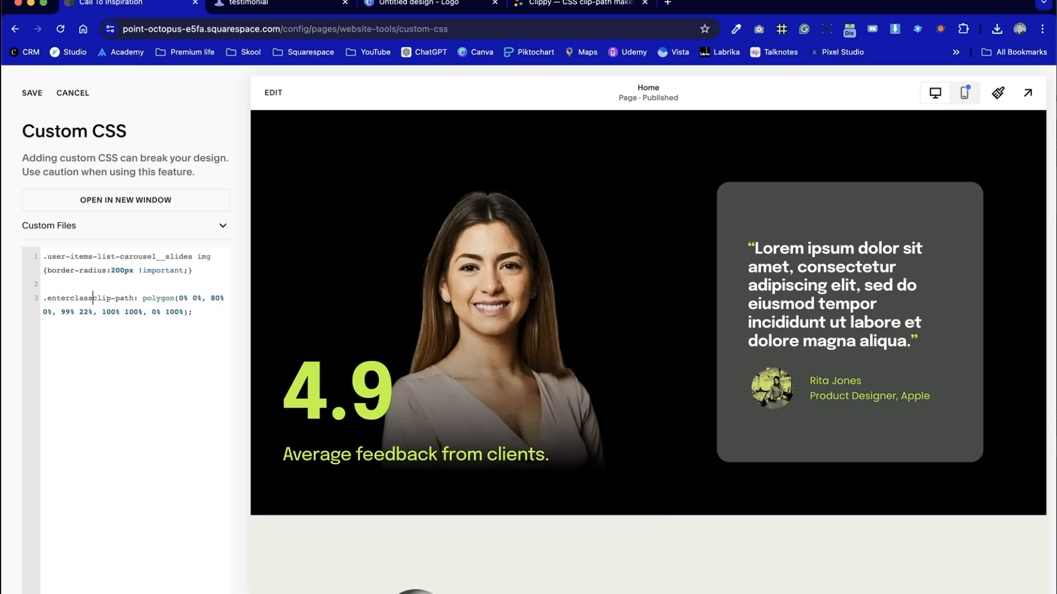
pyautogui.write('{')
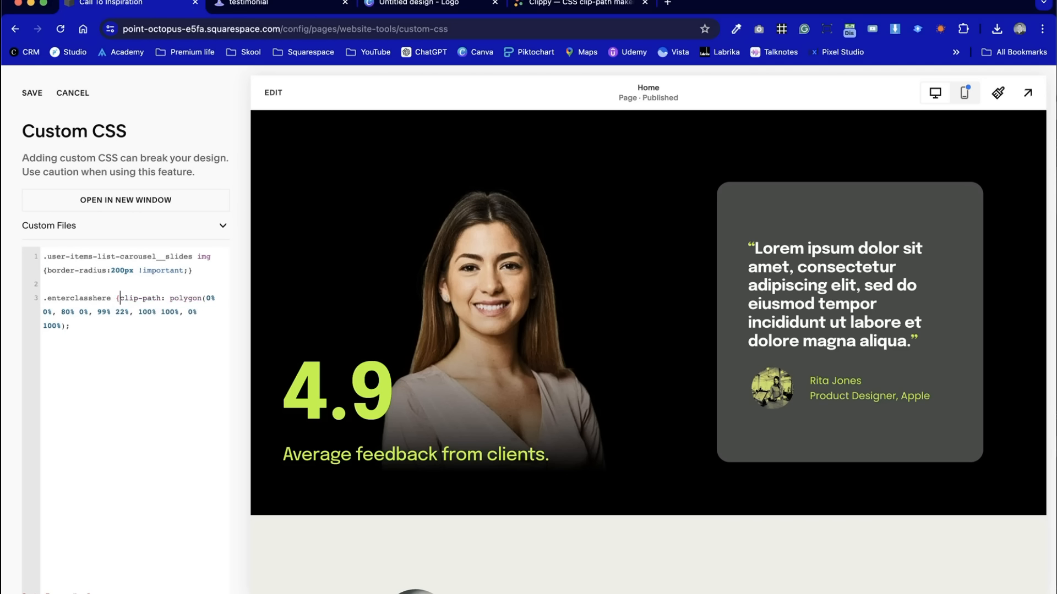
pyautogui.click(125, 331)
pyautogui.write('}')
pyautogui.moveTo(109, 299); pyautogui.dragTo(50, 296)
pyautogui.click(117, 315)
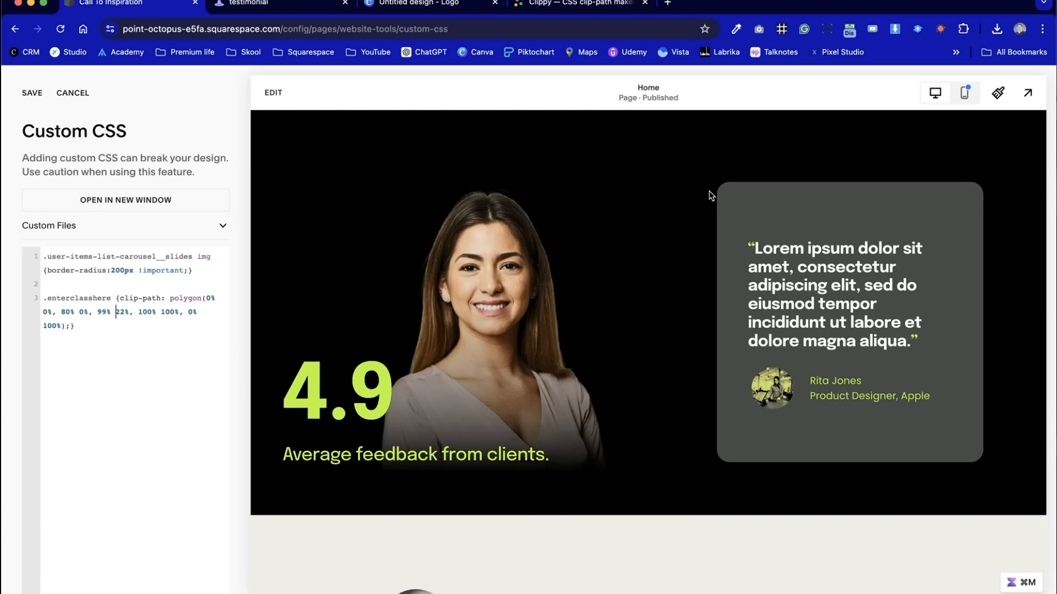
pyautogui.press('super+s')
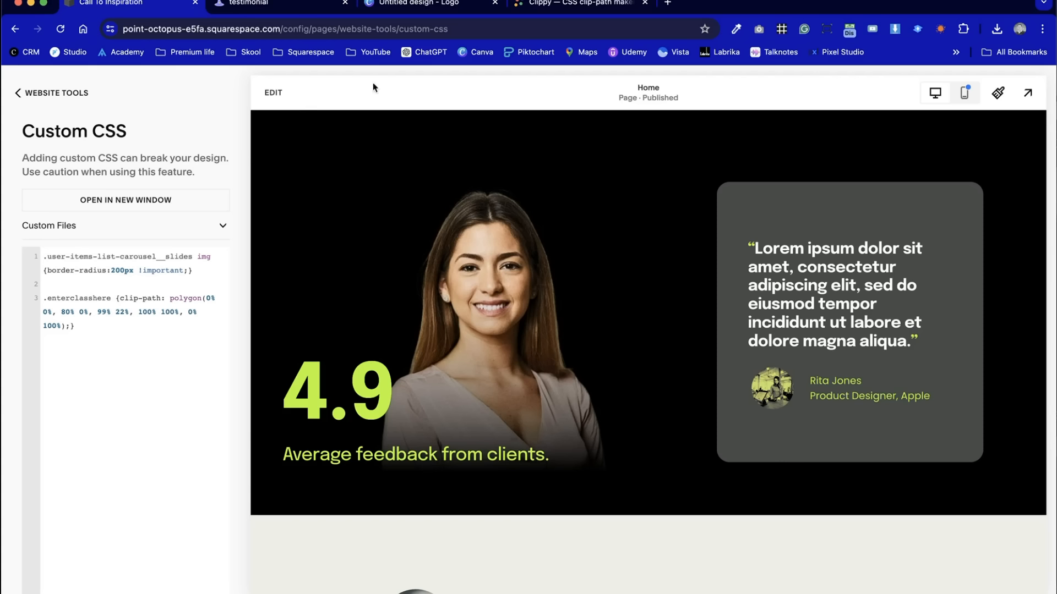
# Show the block IDs in the page preview, copy the grey card's ID and return to the CSS editor
pyautogui.click(1028, 93)
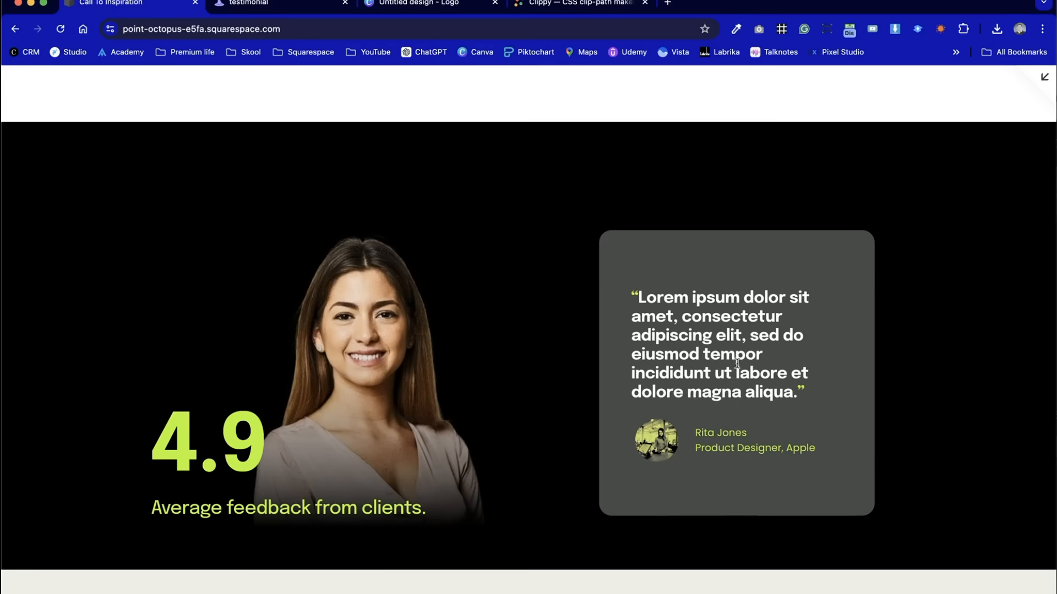
pyautogui.click(782, 29)
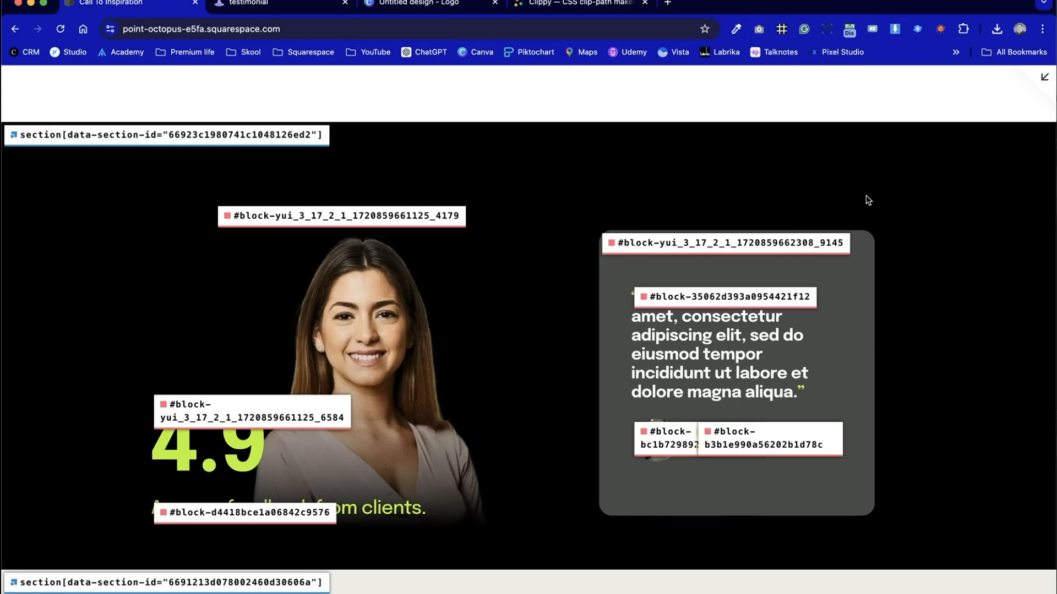
pyautogui.click(669, 243)
pyautogui.click(1050, 69)
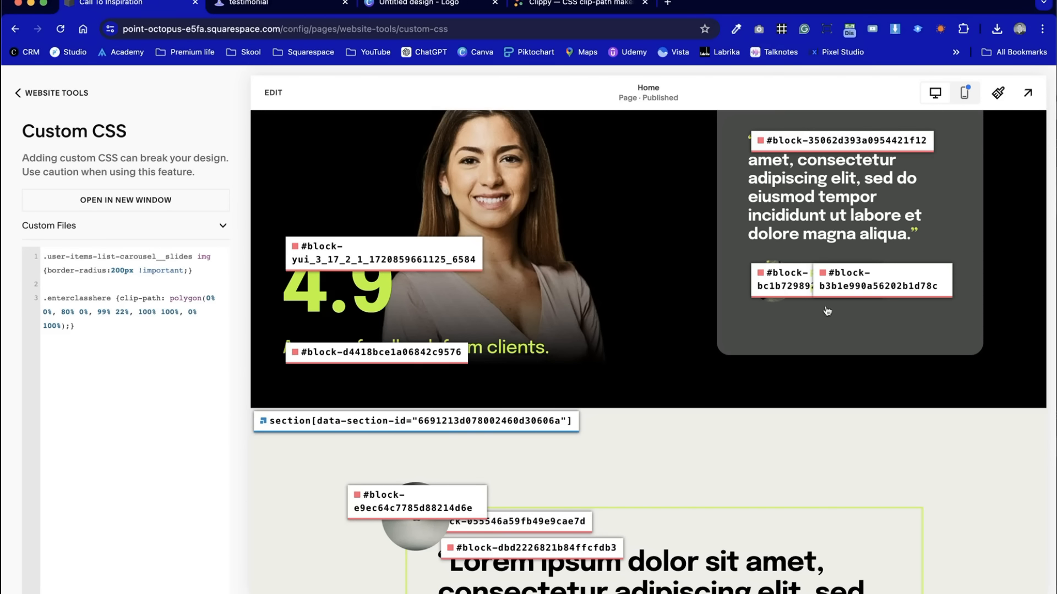
pyautogui.scroll(3, 825, 312)
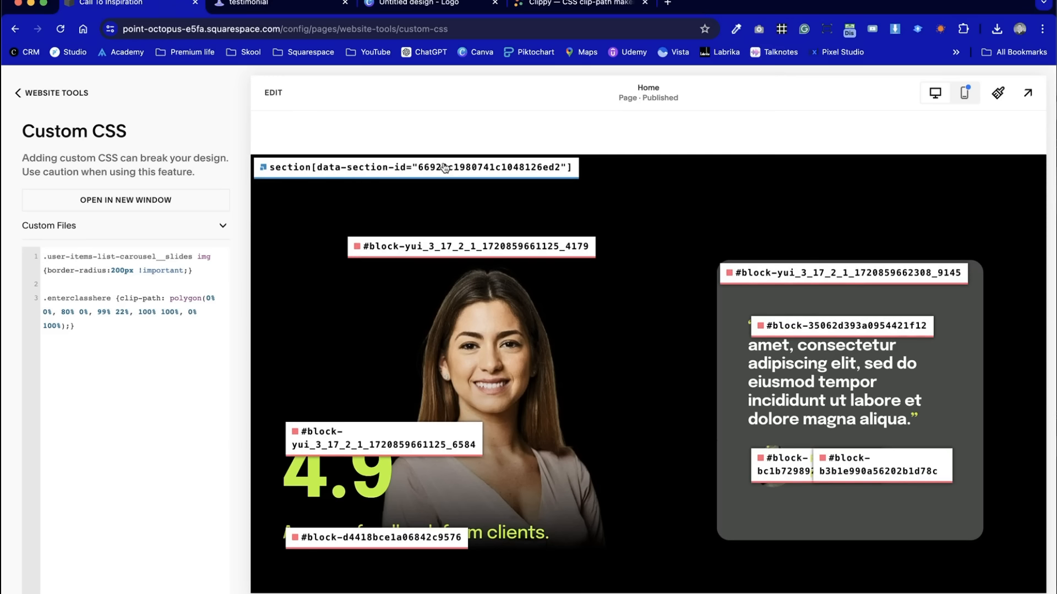
pyautogui.click(53, 298)
pyautogui.moveTo(111, 299); pyautogui.dragTo(46, 296)
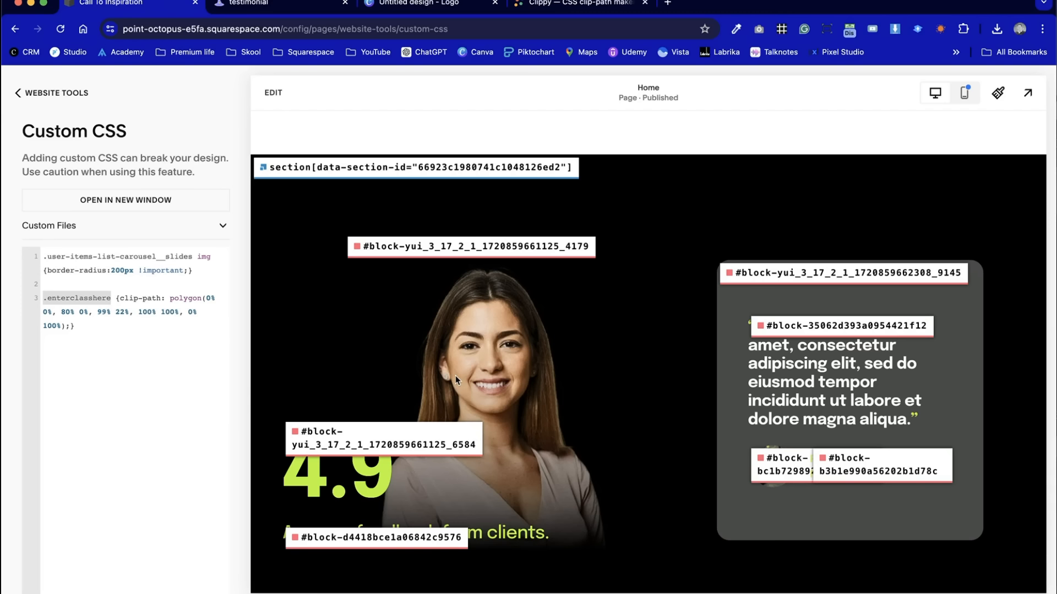
pyautogui.press('super+v')
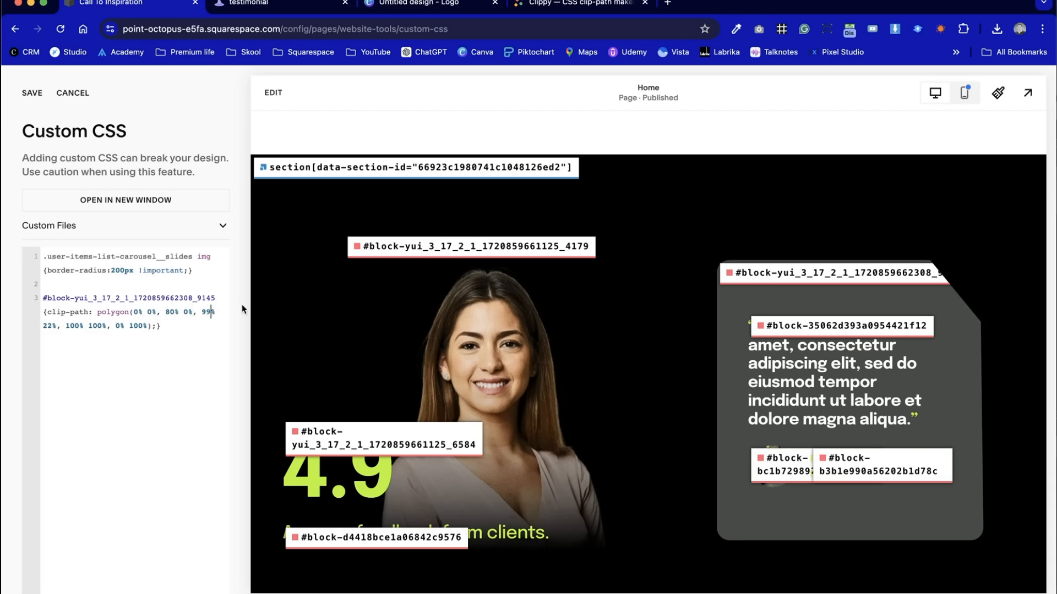
# Set the horizontal value of the polygon's third point to 100%
pyautogui.press('BackSpace')
pyautogui.press('BackSpace')
pyautogui.write('100')
pyautogui.click(85, 326)
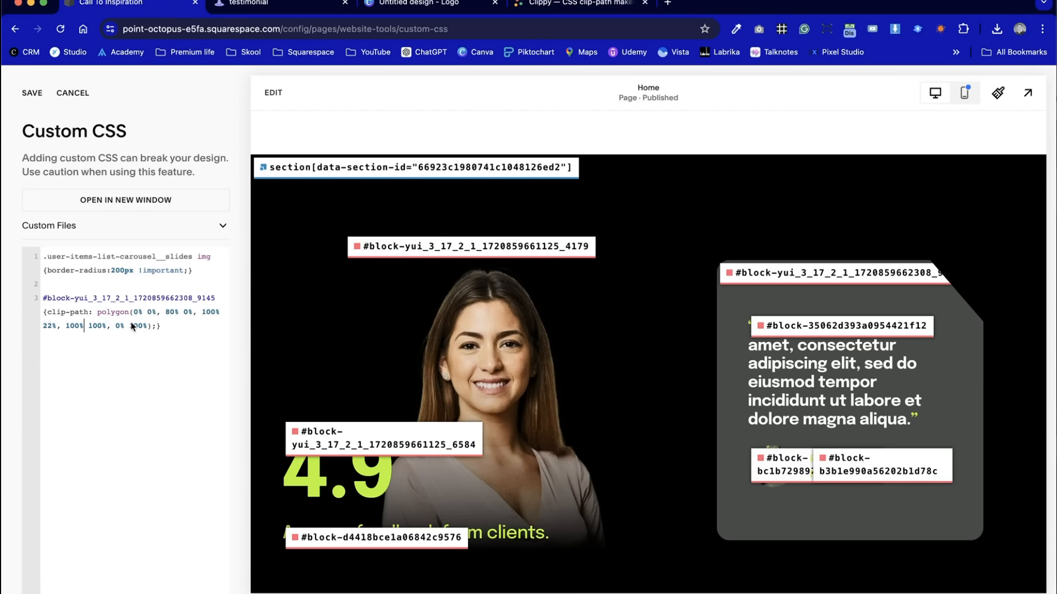
# Set the card's corner cut to run from 90% 0% to 100% 10%
pyautogui.doubleClick(171, 312)
pyautogui.click(49, 325)
pyautogui.click(169, 312)
pyautogui.press('BackSpace')
pyautogui.write('9')
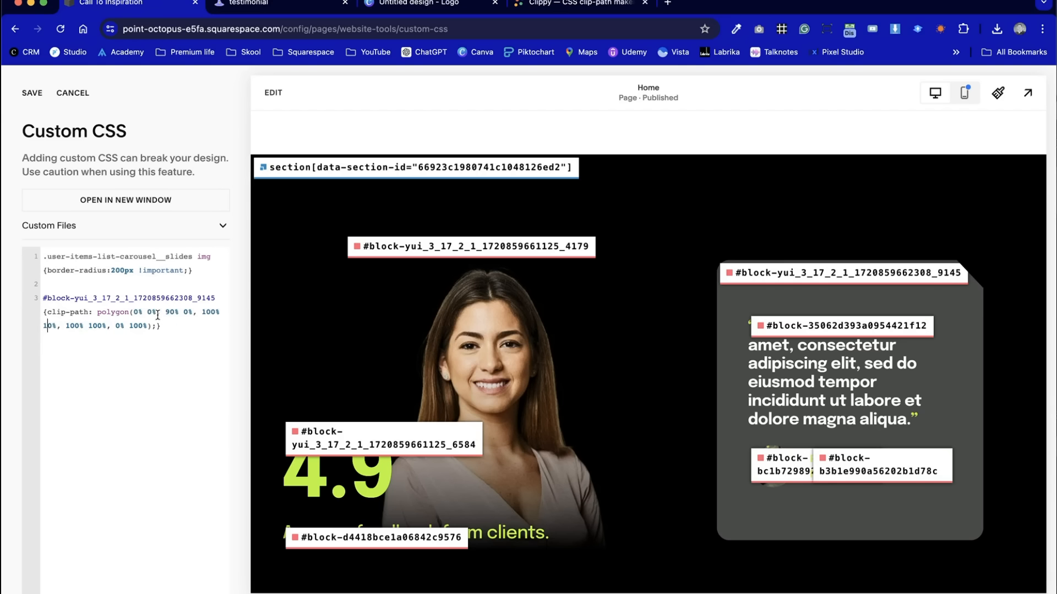
# Set the card's corner cut to run from 88% 0% to 100% 12%
pyautogui.press('BackSpace')
pyautogui.write('2')
pyautogui.doubleClick(171, 312)
pyautogui.press('BackSpace')
pyautogui.write('88')
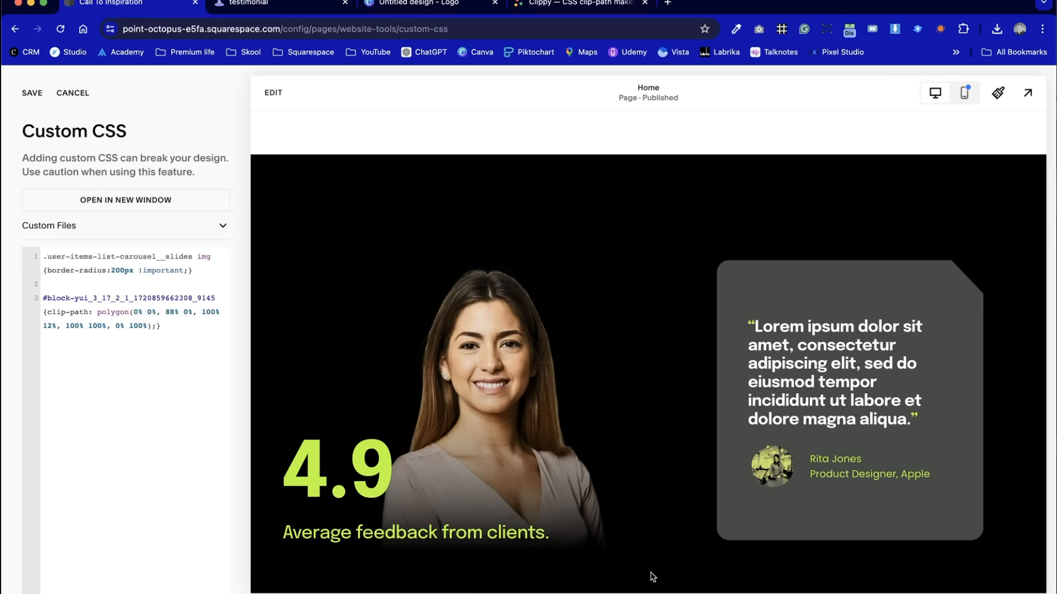
# Save the custom CSS and preview the page to check the card's cut corner
pyautogui.click(33, 93)
pyautogui.click(75, 95)
pyautogui.click(34, 92)
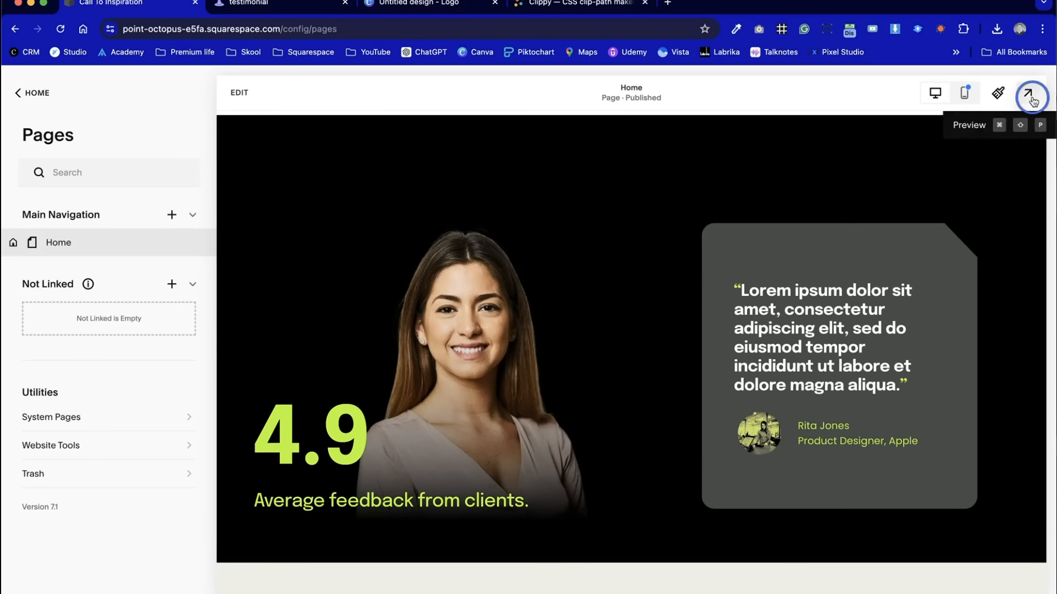
pyautogui.click(1027, 92)
pyautogui.scroll(-5, 583, 330)
pyautogui.scroll(2, 576, 344)
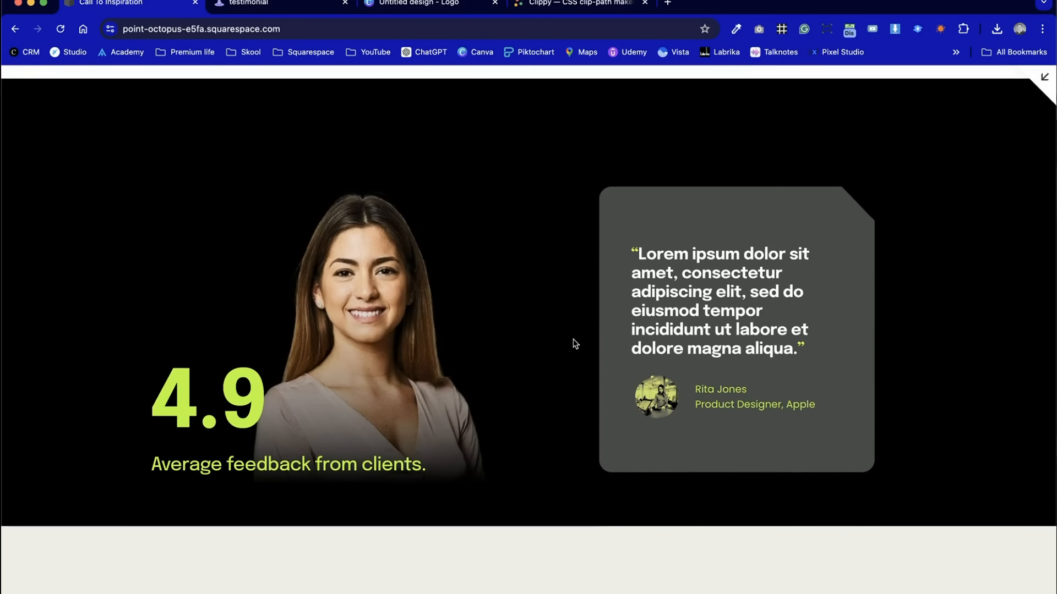
pyautogui.click(1044, 77)
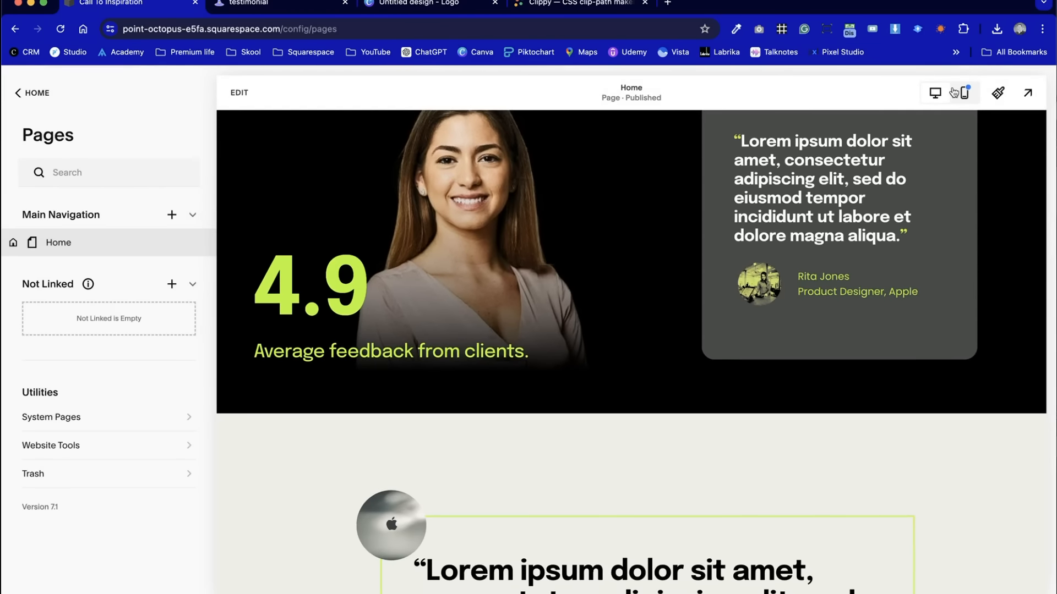
# Edit the page's mobile layout, placing the quote text over the grey card and bringing it to the front
pyautogui.scroll(-10, 647, 357)
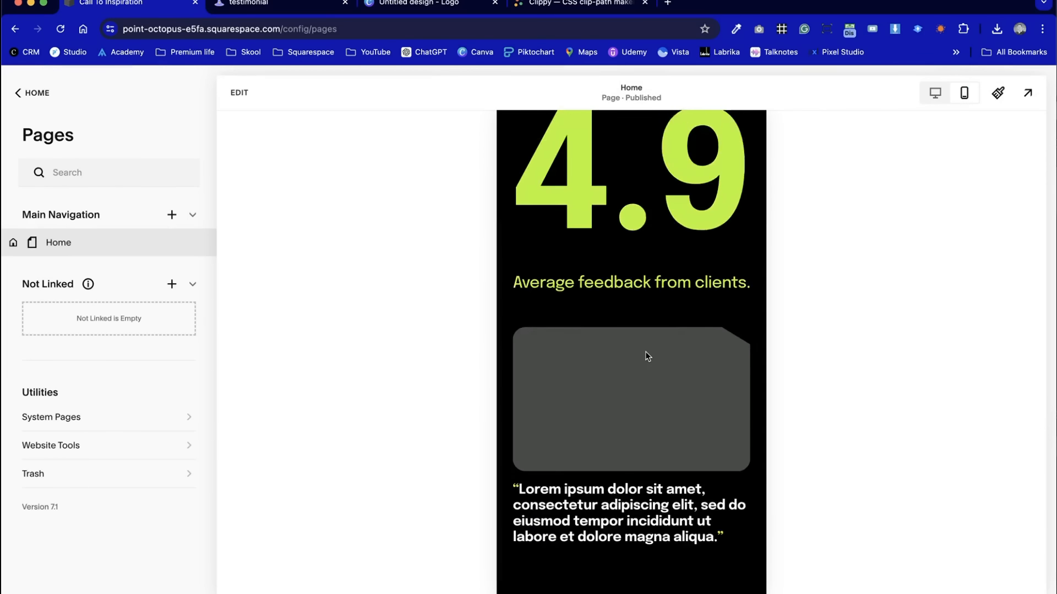
pyautogui.scroll(3, 647, 357)
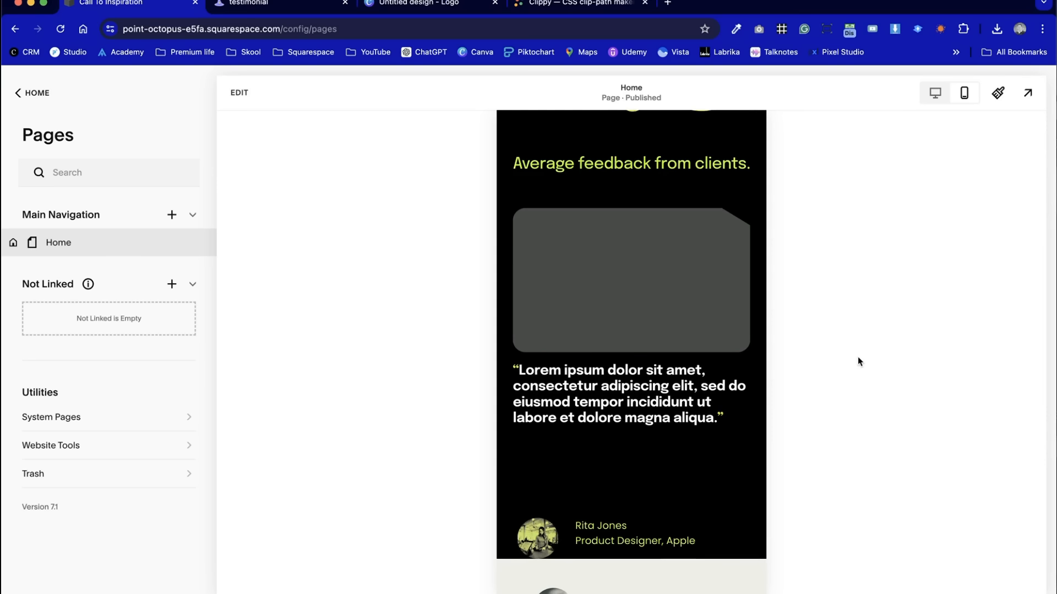
pyautogui.click(243, 92)
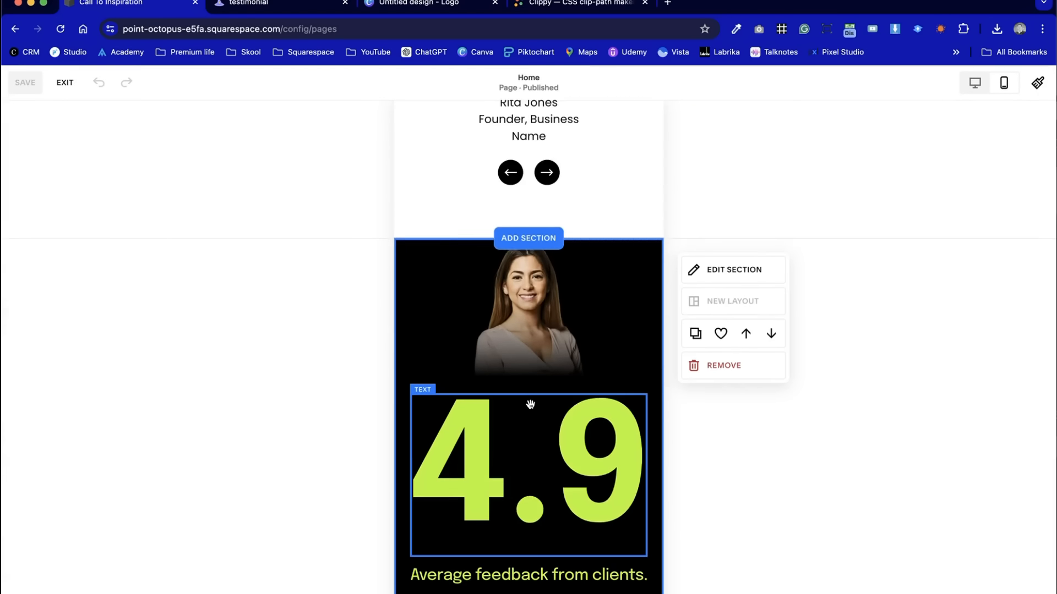
pyautogui.scroll(-6, 530, 405)
pyautogui.moveTo(531, 425); pyautogui.dragTo(537, 298)
pyautogui.moveTo(529, 394); pyautogui.dragTo(529, 316)
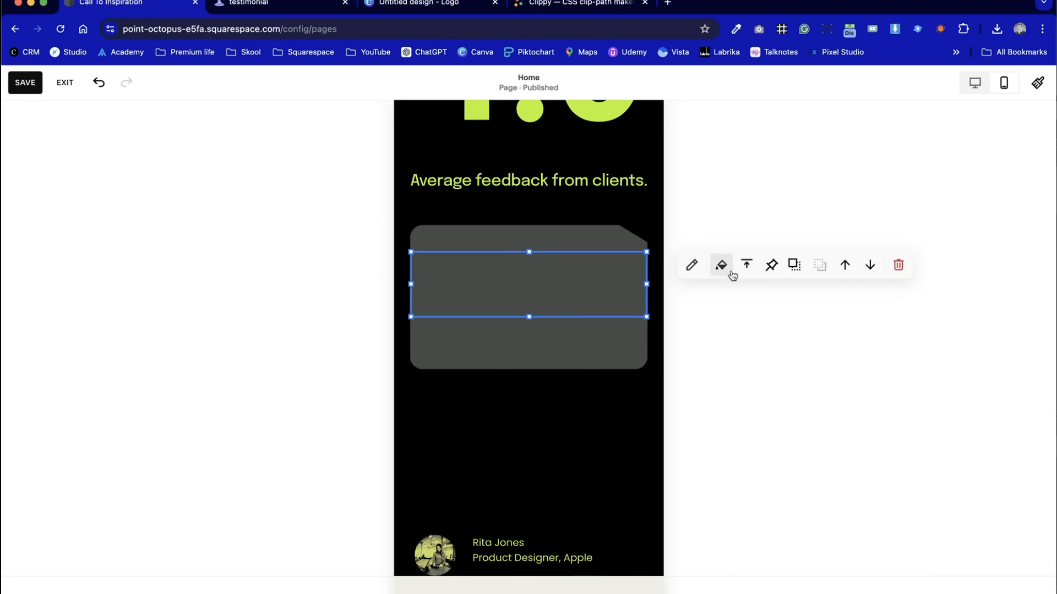
pyautogui.click(795, 265)
pyautogui.click(529, 422)
# Inset the quote text from both sides of the card and move the client's photo and name up beneath the card
pyautogui.moveTo(489, 311)
pyautogui.mouseDown()
pyautogui.moveTo(528, 311)
pyautogui.moveTo(507, 312)
pyautogui.mouseUp()
pyautogui.moveTo(648, 303); pyautogui.dragTo(611, 309)
pyautogui.scroll(-2, 529, 330)
pyautogui.click(499, 462)
pyautogui.moveTo(499, 462); pyautogui.dragTo(498, 335)
pyautogui.click(505, 406)
# Shrink the mobile 4.9 text to about half width and move the average feedback line up directly beneath it
pyautogui.scroll(2, 618, 445)
pyautogui.scroll(5, 619, 445)
pyautogui.click(613, 350)
pyautogui.moveTo(646, 432); pyautogui.dragTo(525, 342)
pyautogui.moveTo(573, 449); pyautogui.dragTo(573, 346)
pyautogui.click(574, 421)
# Select the card, quote, client photo and name together and move them up below the average feedback line
pyautogui.scroll(-5, 574, 421)
pyautogui.moveTo(408, 177); pyautogui.dragTo(562, 345)
pyautogui.scroll(3, 561, 463)
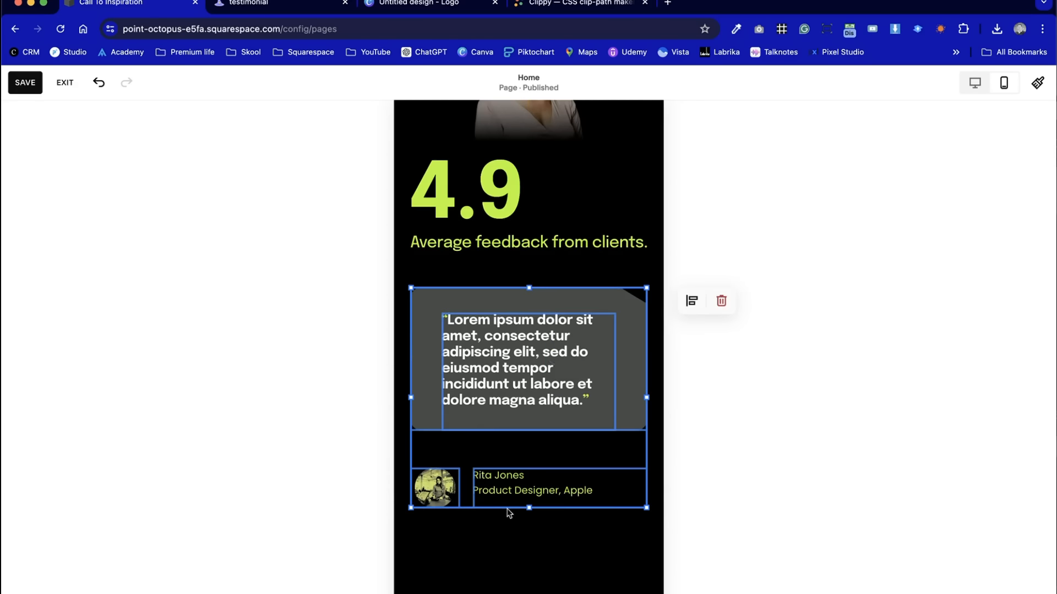
pyautogui.click(507, 528)
pyautogui.scroll(-3, 632, 524)
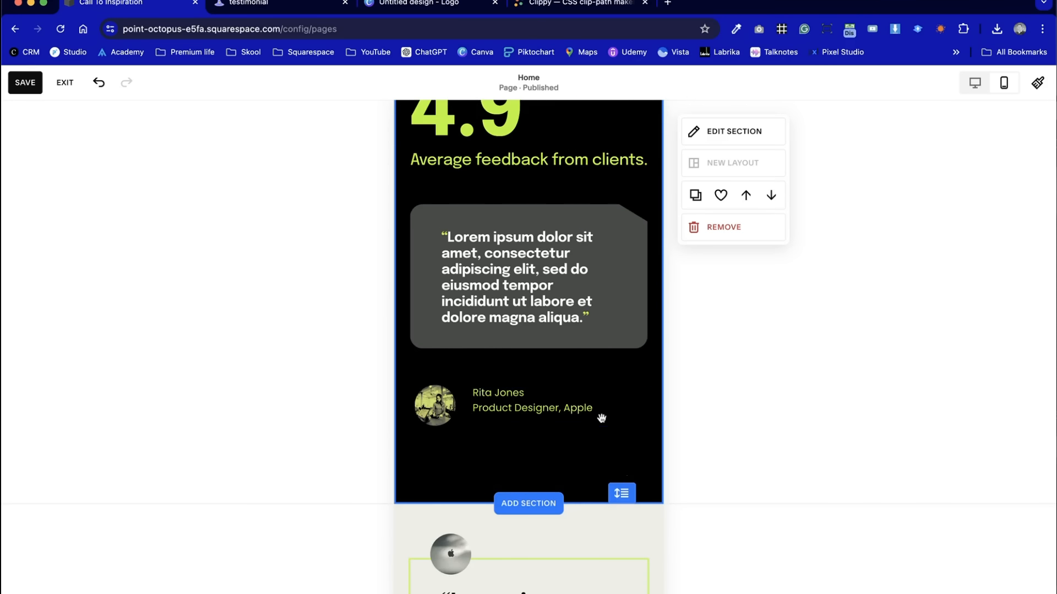
pyautogui.scroll(2, 606, 430)
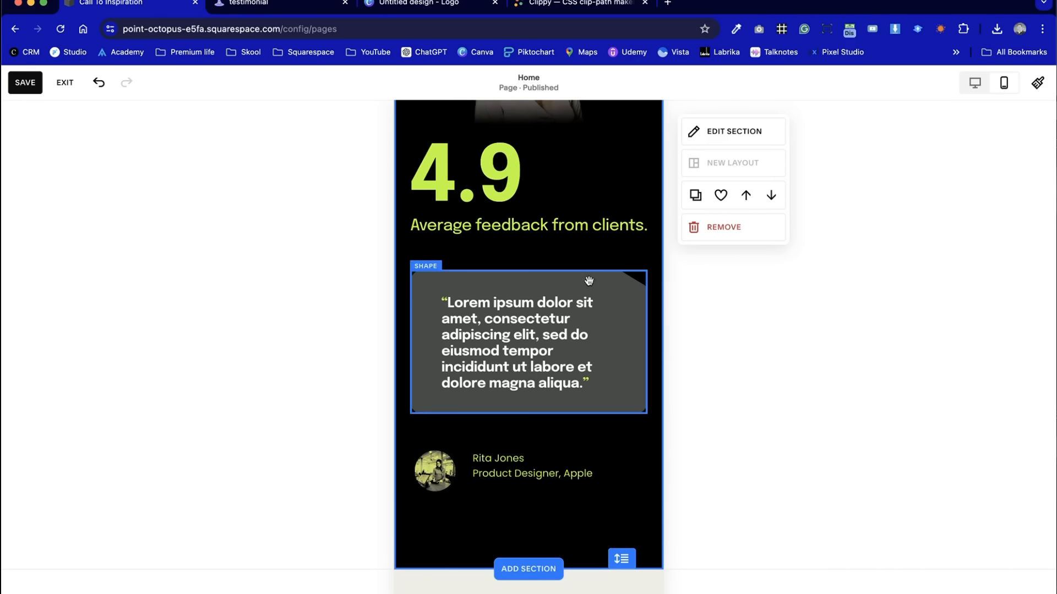
# Enlarge the woman's portrait in the mobile layout so its lower part extends down behind the 4.9 text
pyautogui.scroll(6, 614, 384)
pyautogui.scroll(2, 615, 381)
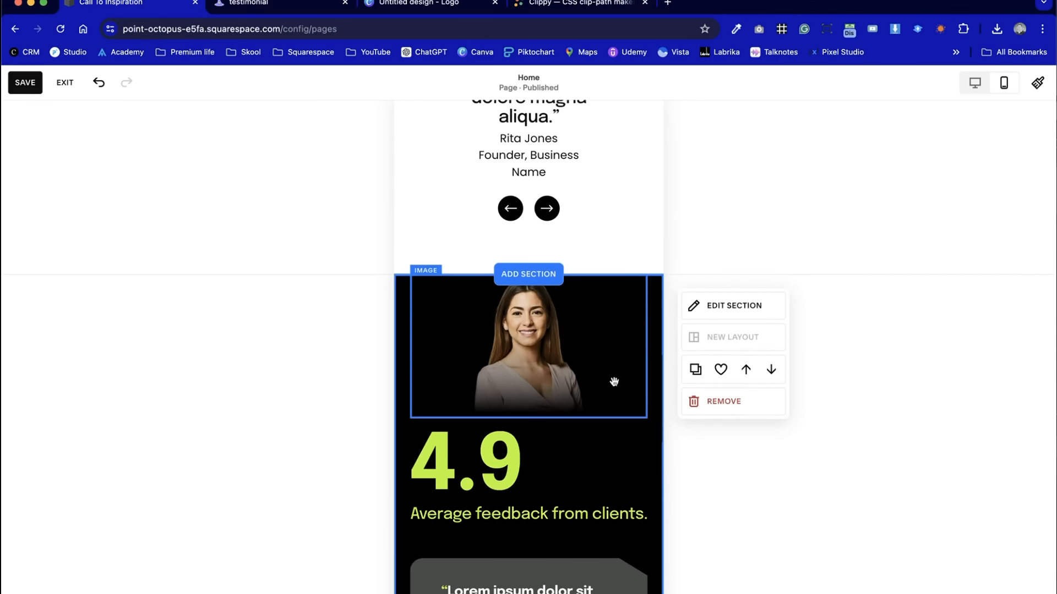
pyautogui.scroll(-2, 616, 384)
pyautogui.moveTo(555, 290); pyautogui.dragTo(567, 365)
pyautogui.click(655, 295)
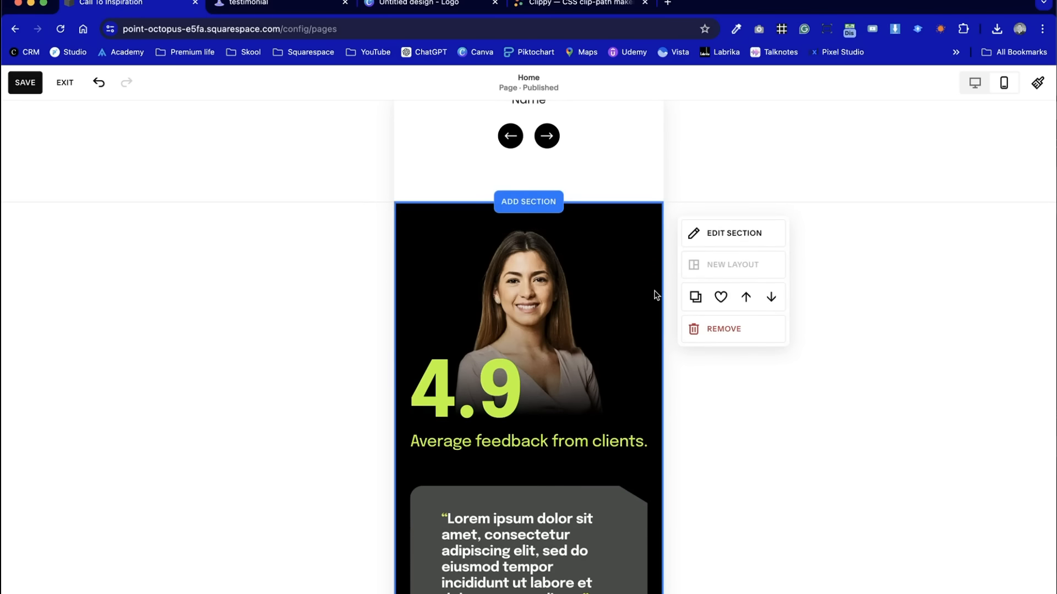
# Shorten the black testimonial section in the mobile layout, trimming the empty space below the client's photo and name
pyautogui.scroll(-8, 654, 292)
pyautogui.scroll(3, 654, 292)
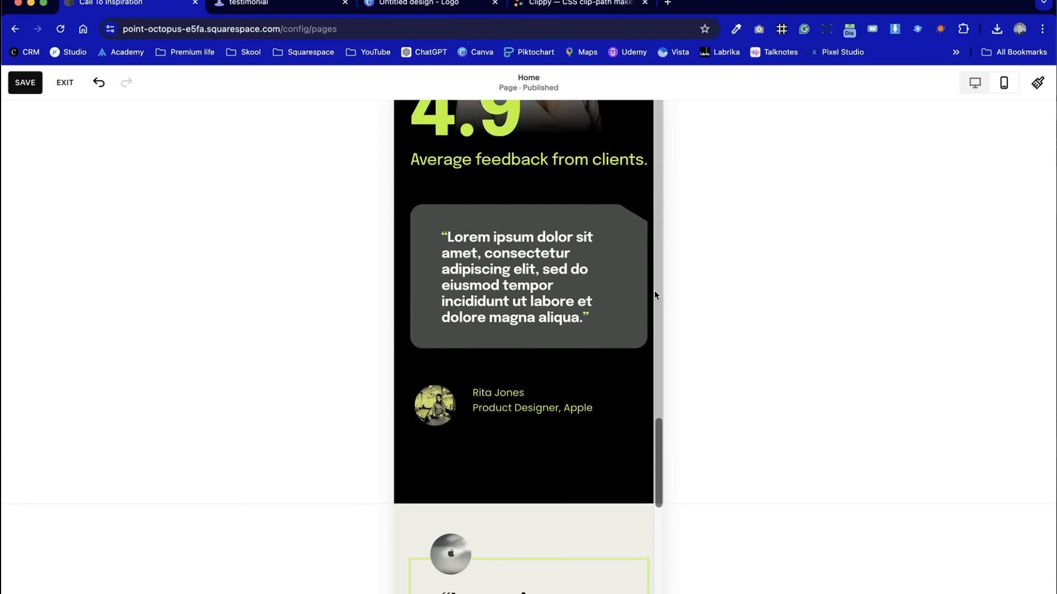
pyautogui.moveTo(608, 495); pyautogui.dragTo(608, 440)
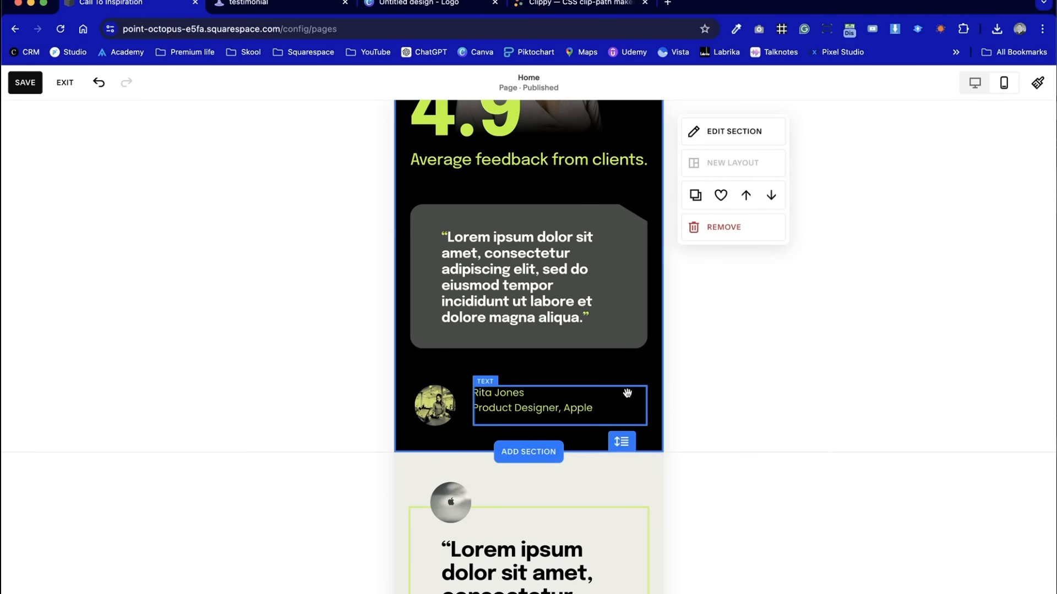
# Check the finished mobile layout, return to the desktop view of the testimonial section and save the page
pyautogui.scroll(2, 631, 368)
pyautogui.scroll(1, 632, 368)
pyautogui.scroll(-1, 633, 369)
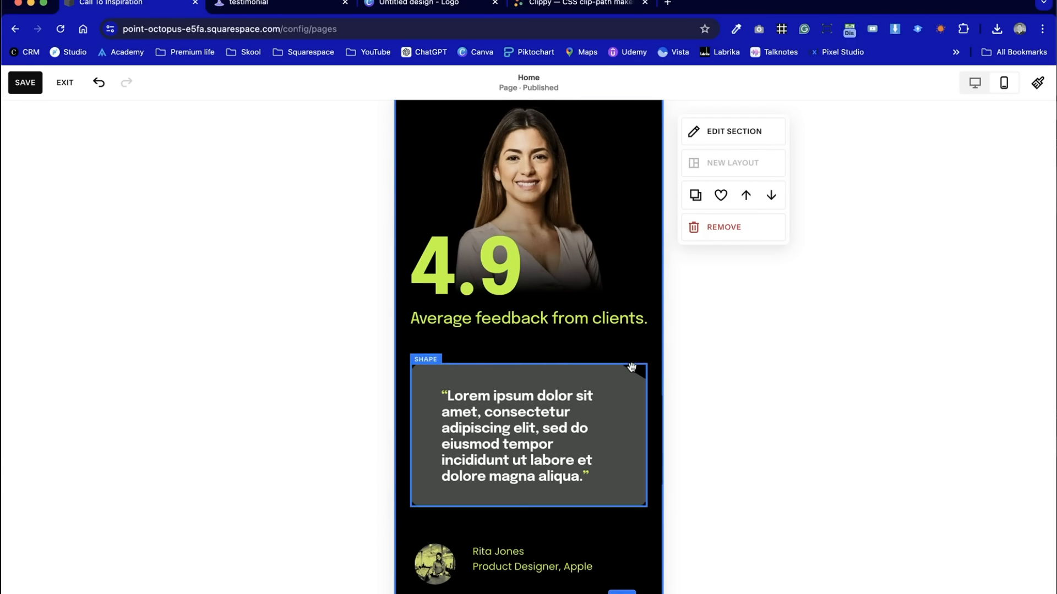
pyautogui.click(983, 86)
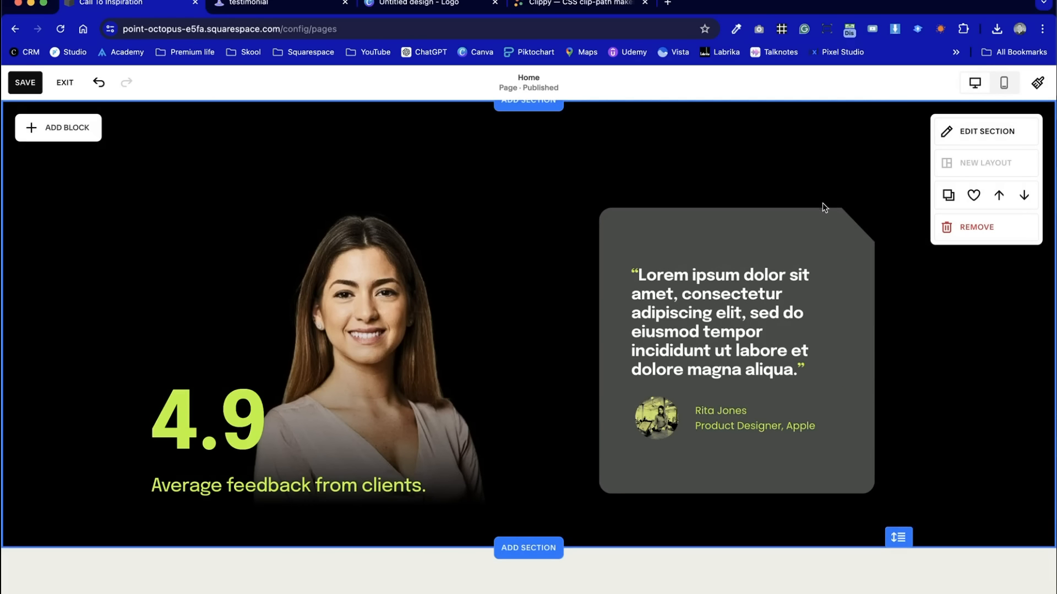
pyautogui.click(24, 82)
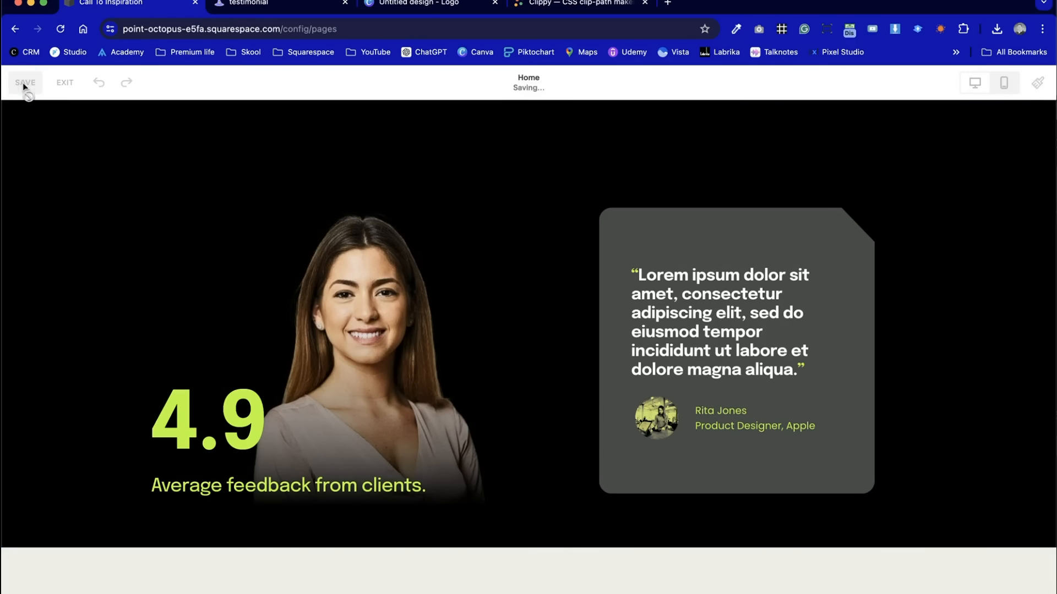